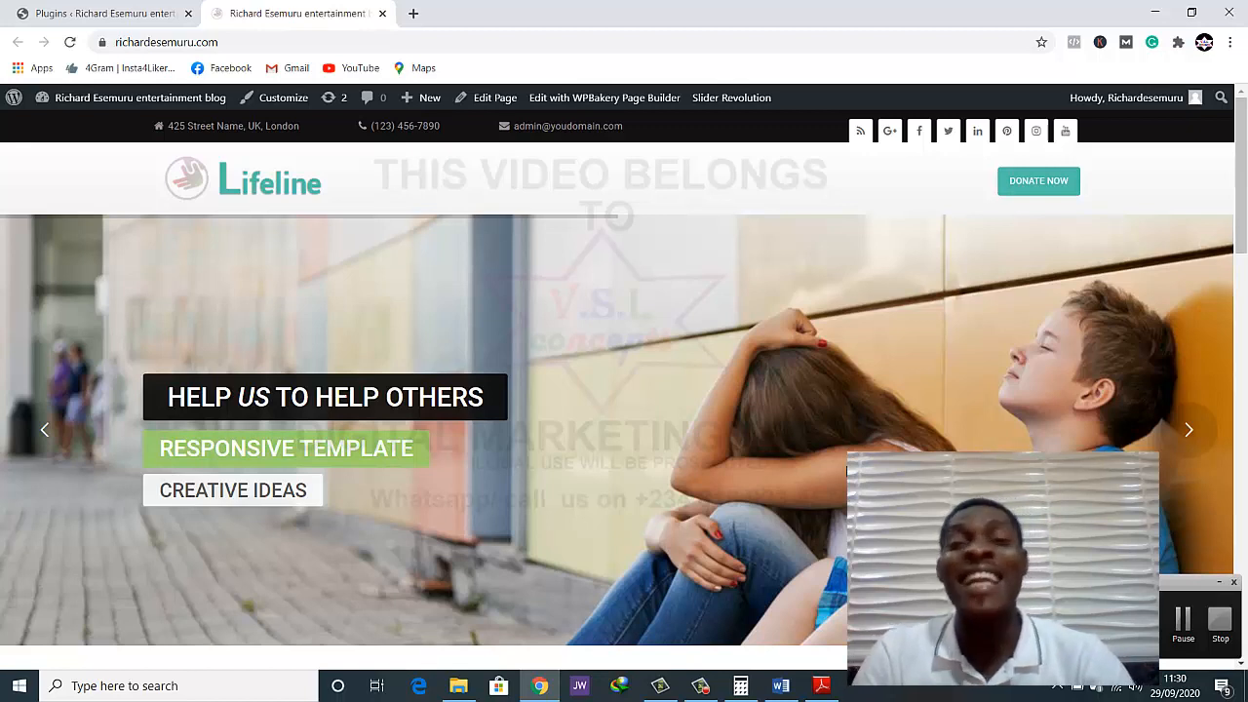
Look through the Lifeline charity homepage from the header banner to the footer with reviews, contacts and newsletter signup
click(169, 41)
click(259, 44)
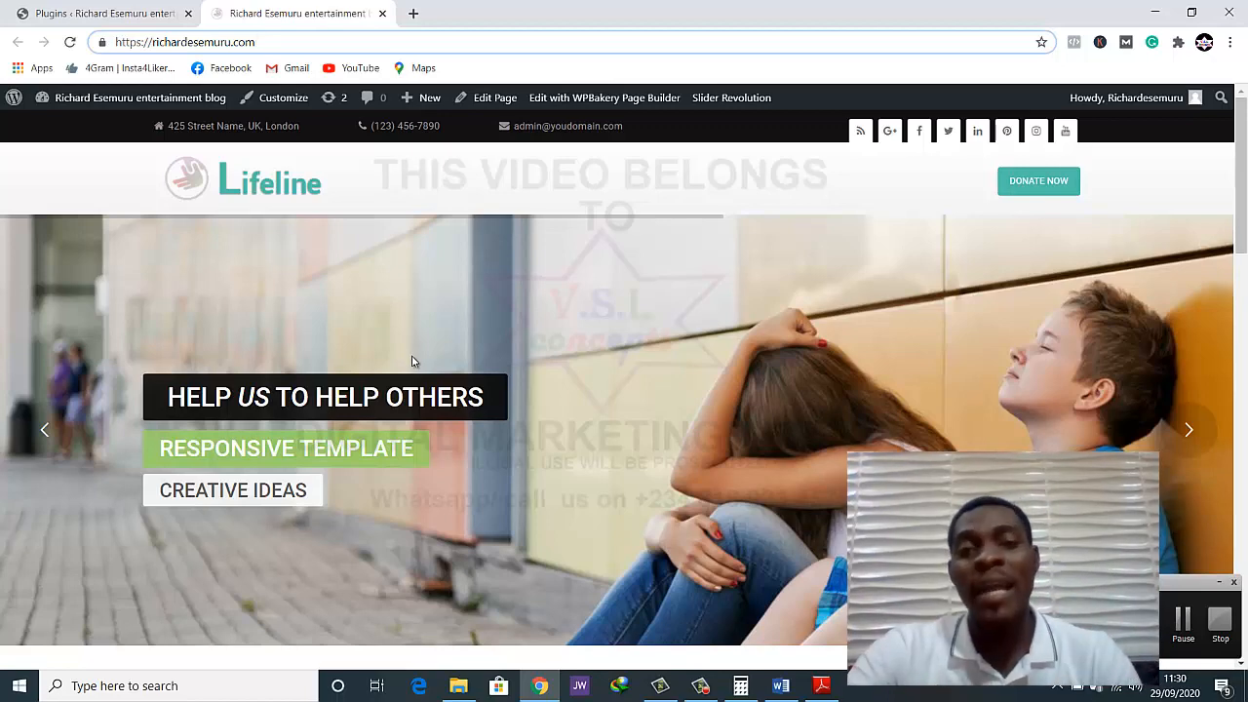
scroll(454, 497, down, 9)
scroll(441, 502, down, 6)
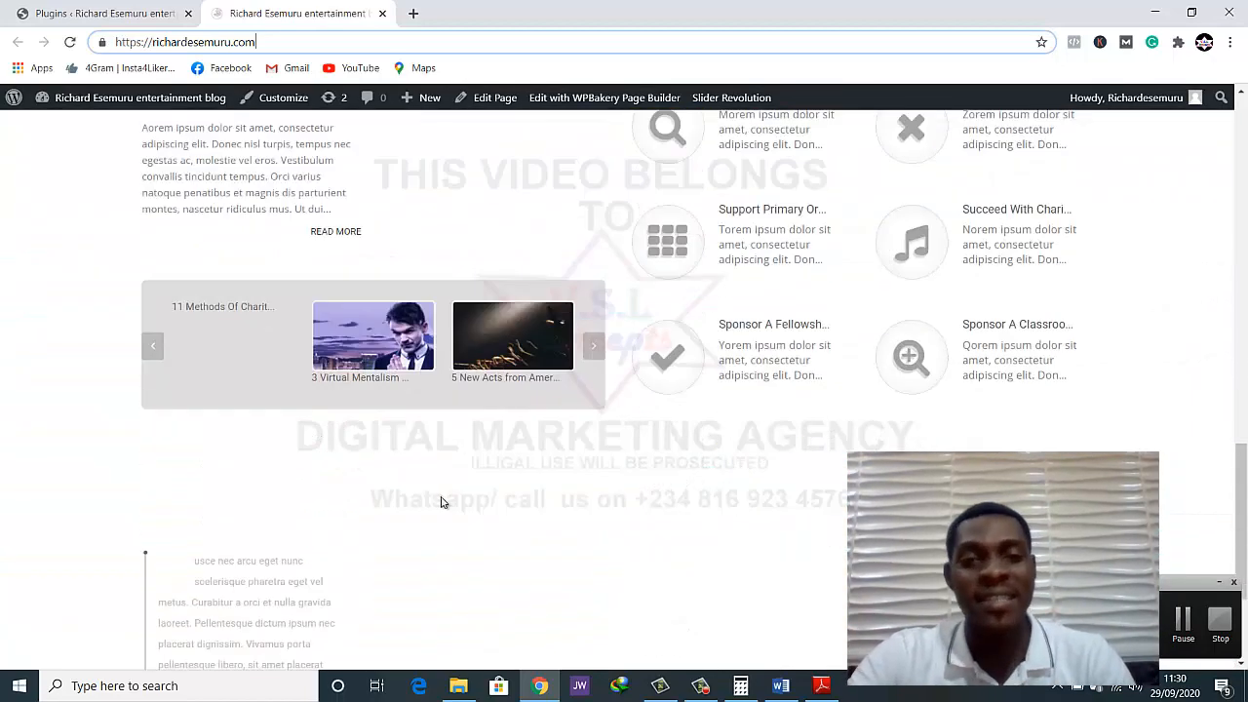
scroll(445, 503, up, 3)
scroll(445, 503, up, 12)
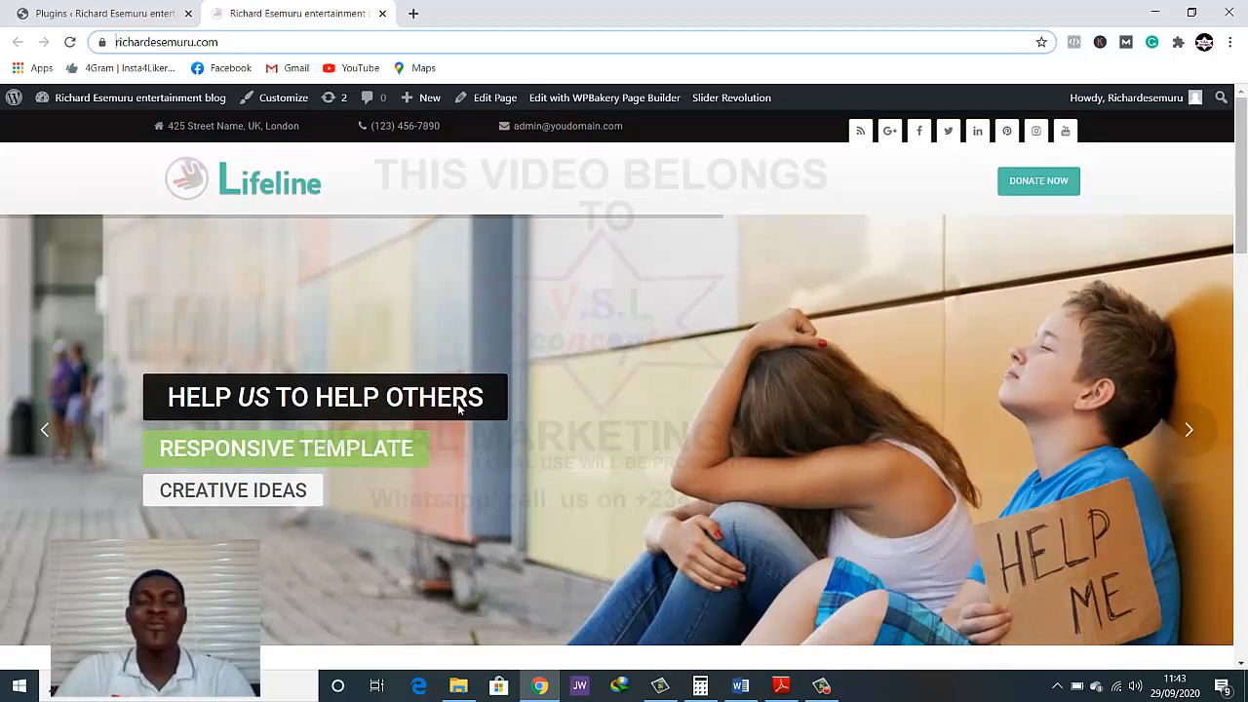
scroll(458, 408, down, 5)
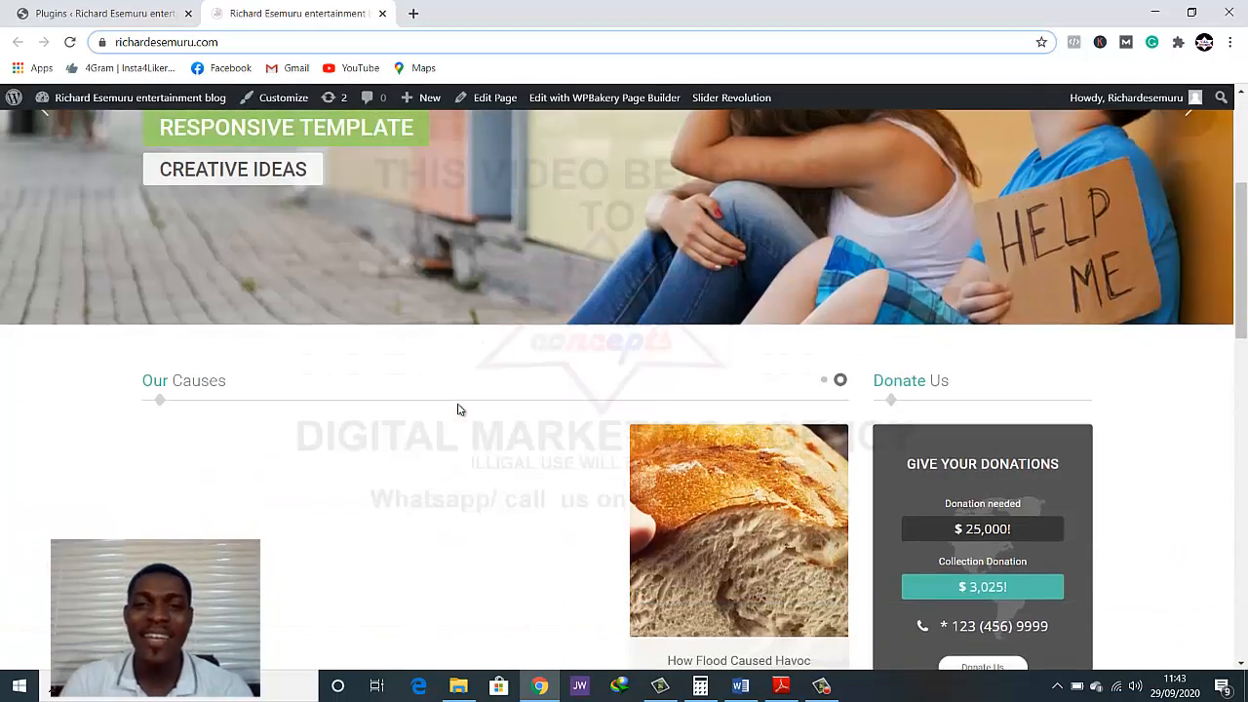
scroll(460, 409, up, 5)
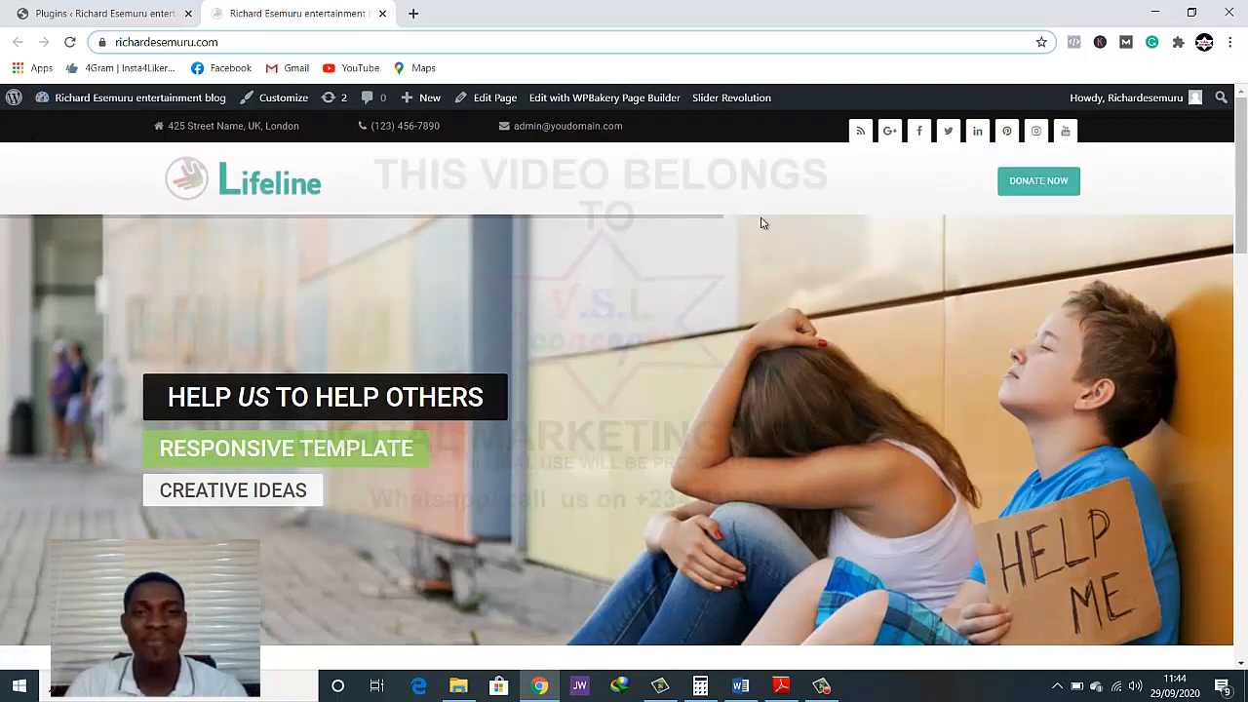
scroll(653, 250, down, 15)
scroll(561, 269, down, 2)
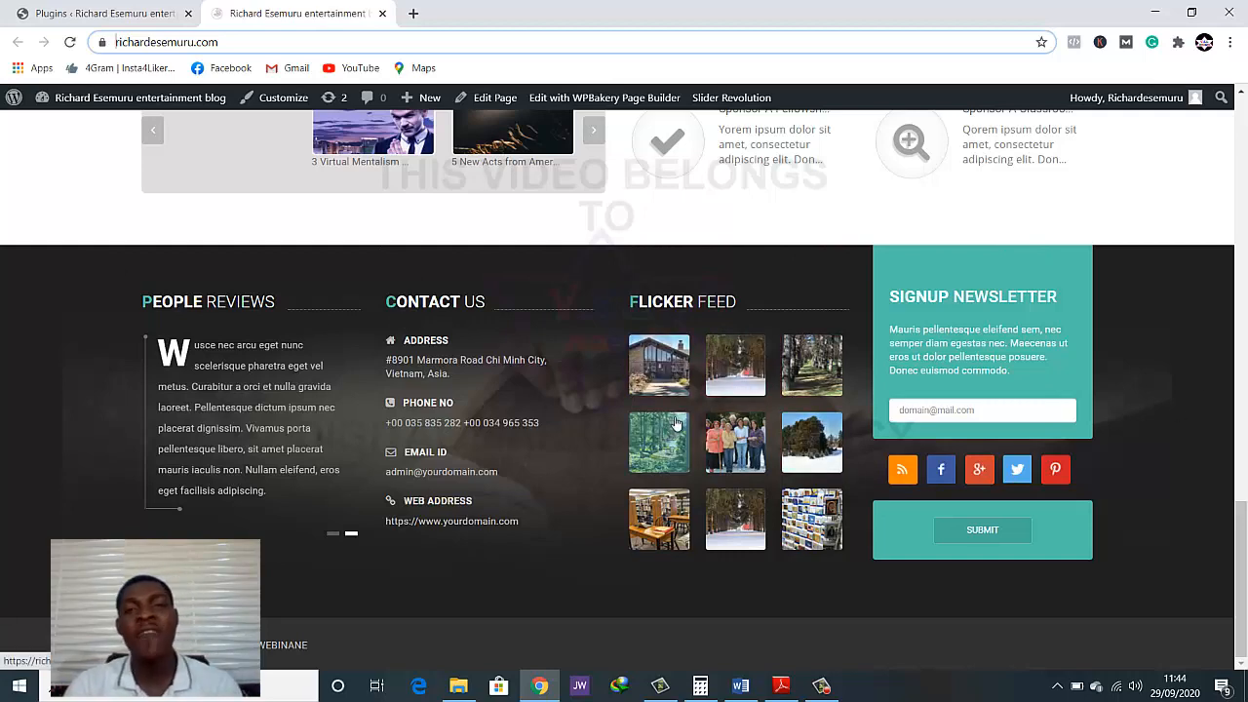
scroll(676, 424, up, 15)
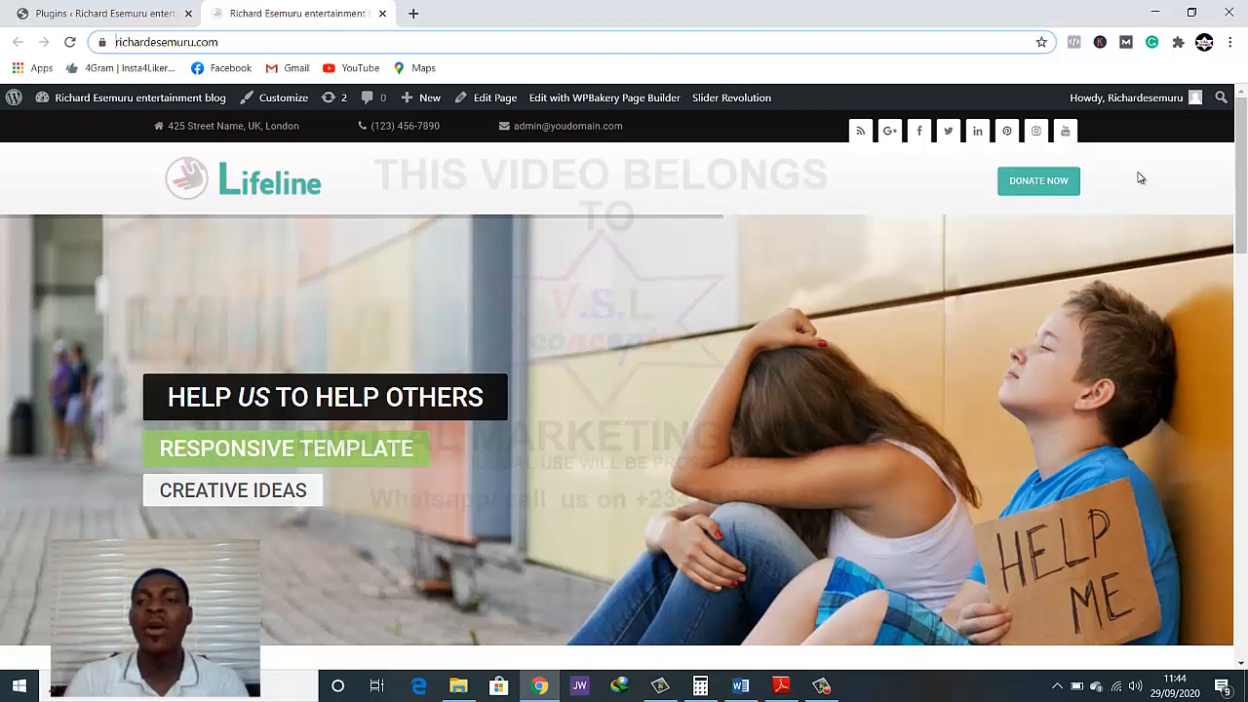
Examine the homepage's Recent News, Our Welfare Projects, Our Causes and Donate Us sections
scroll(1140, 181, down, 3)
scroll(1073, 214, up, 3)
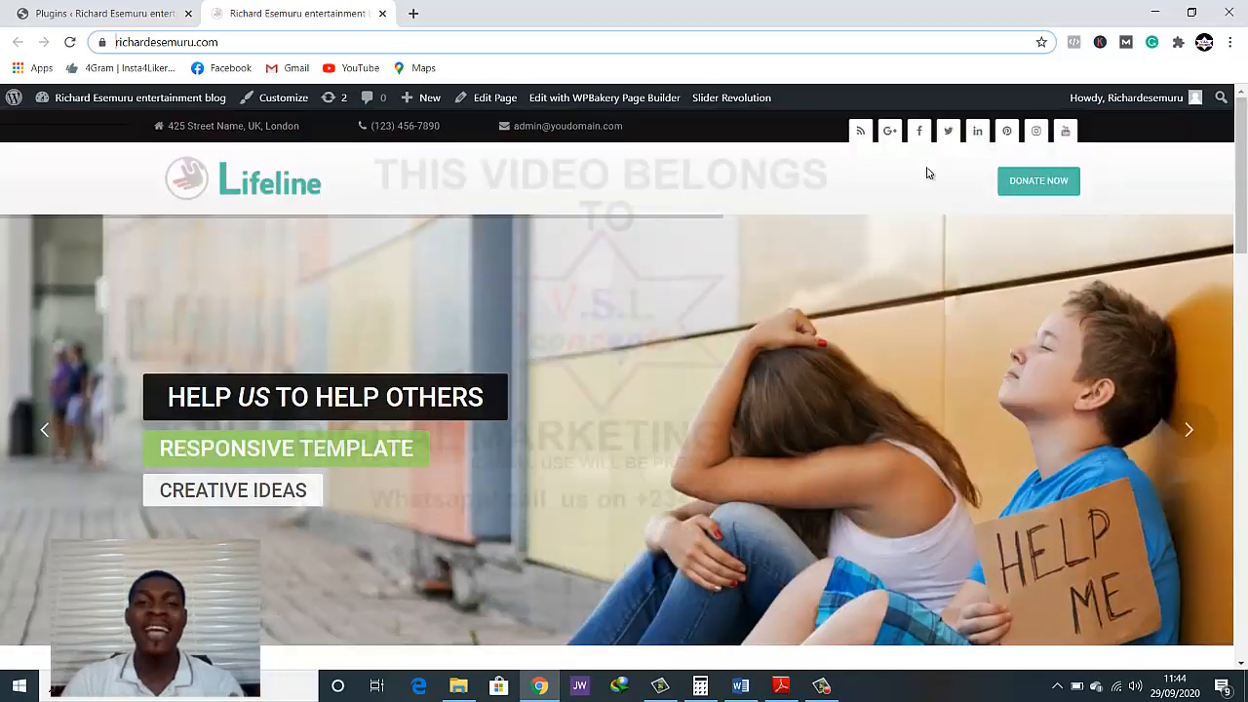
scroll(412, 302, down, 6)
scroll(419, 291, down, 2)
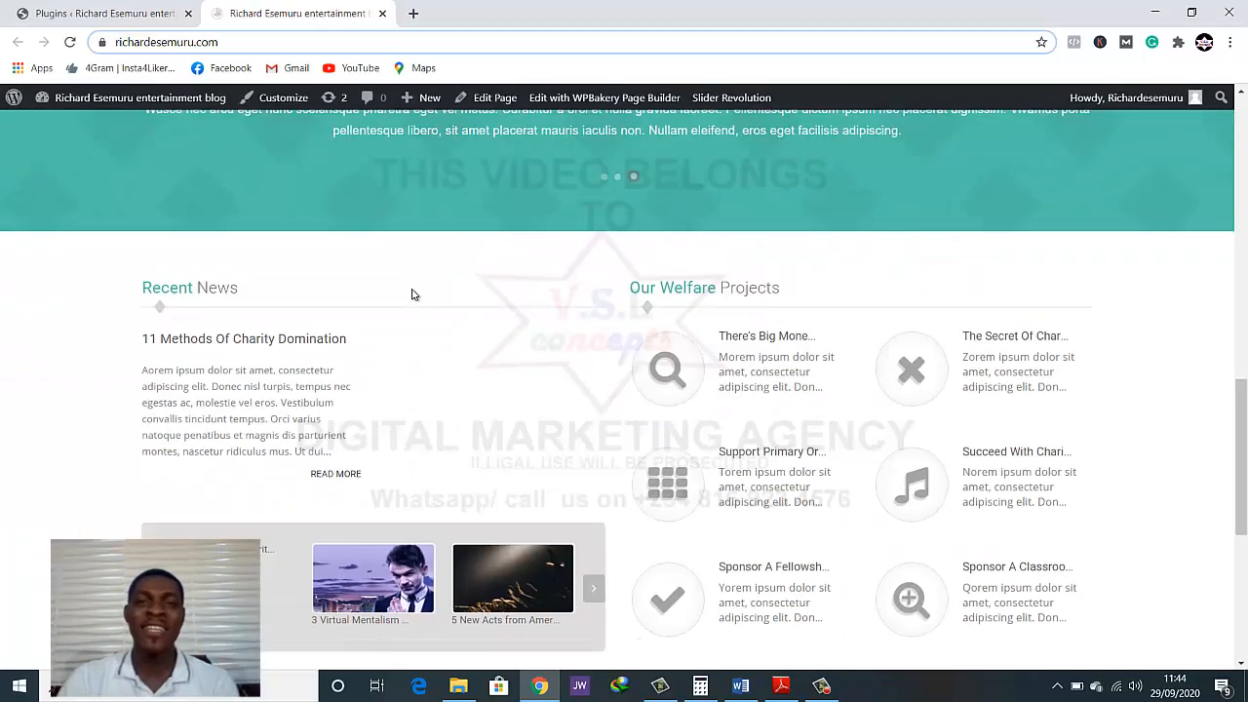
scroll(413, 292, up, 8)
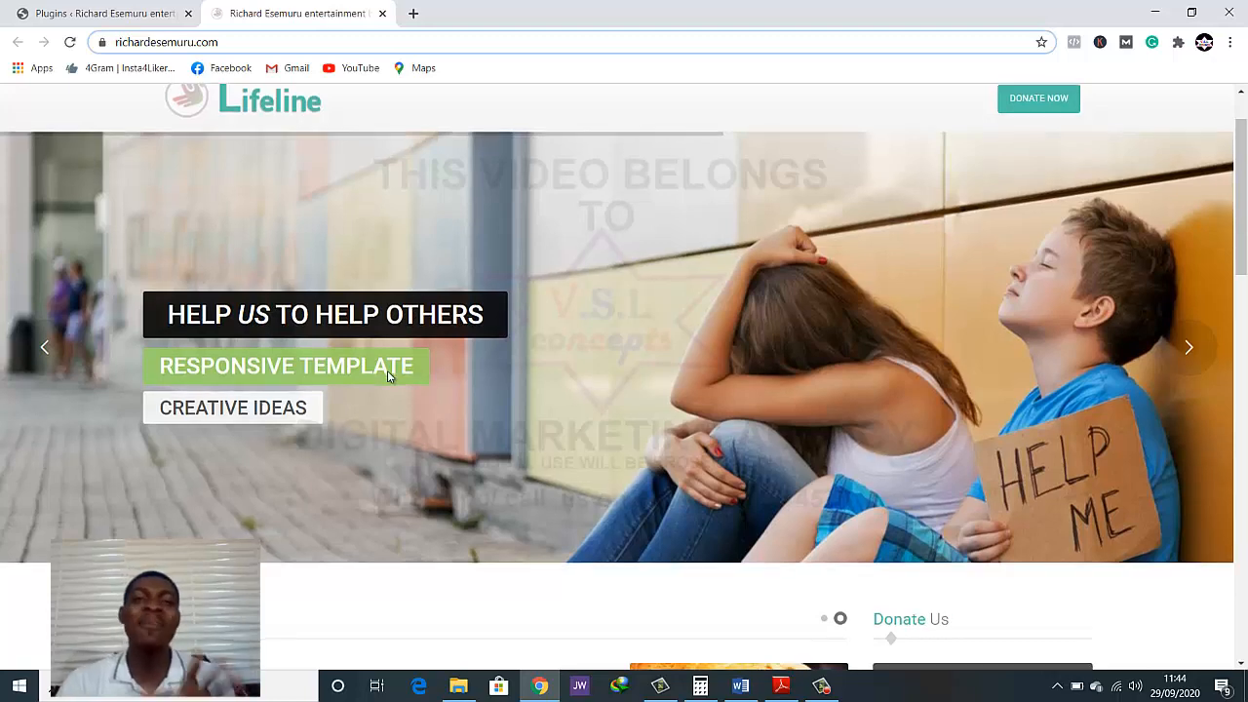
scroll(348, 445, down, 1)
scroll(352, 446, up, 2)
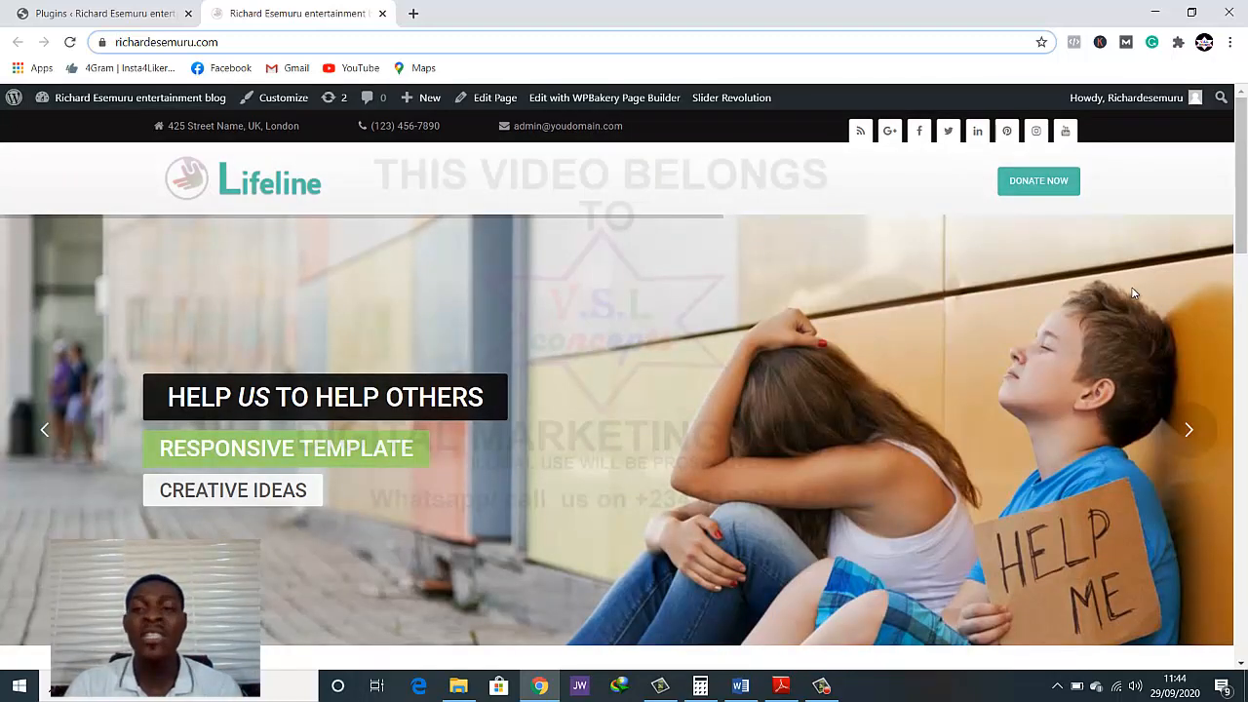
scroll(1127, 305, down, 3)
scroll(1124, 320, down, 2)
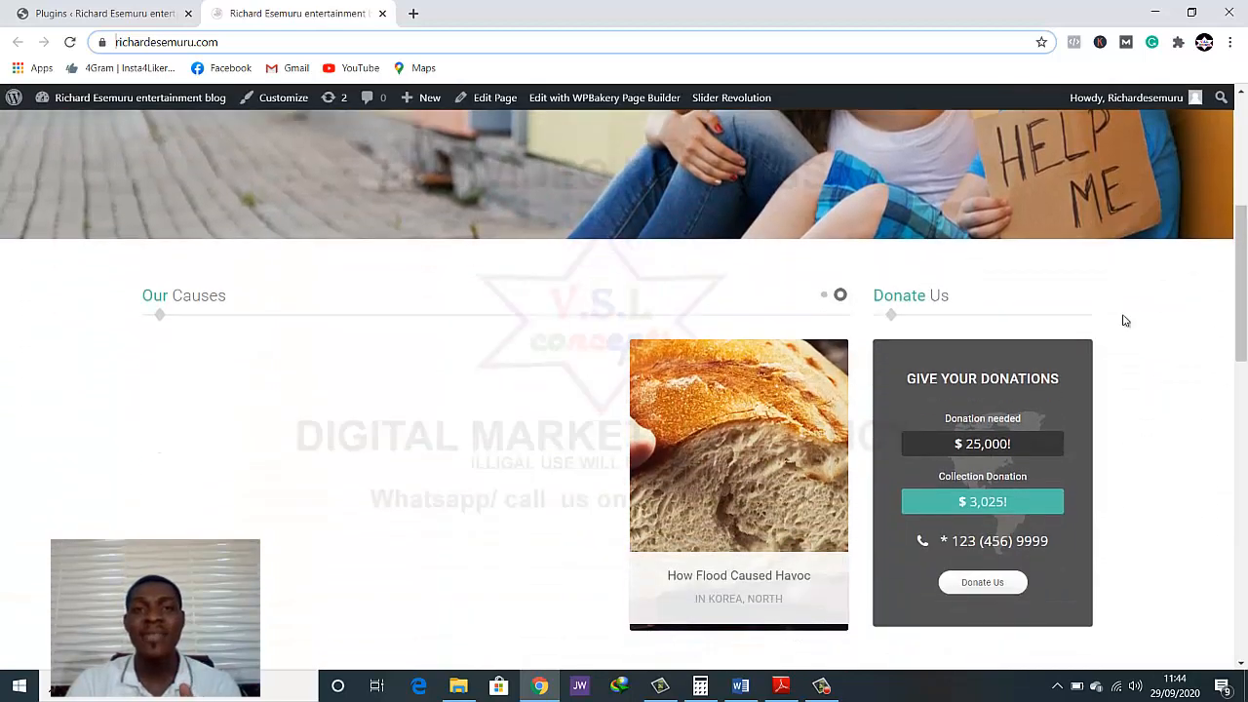
scroll(1124, 320, down, 1)
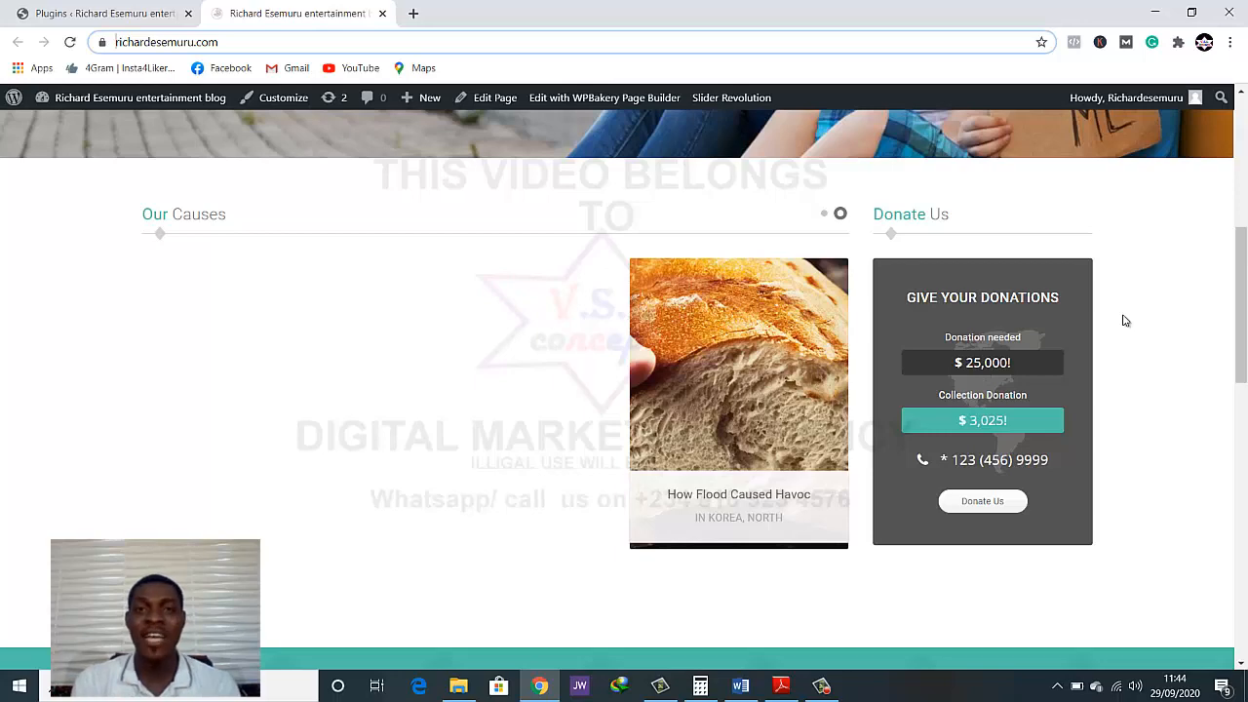
scroll(1100, 323, up, 6)
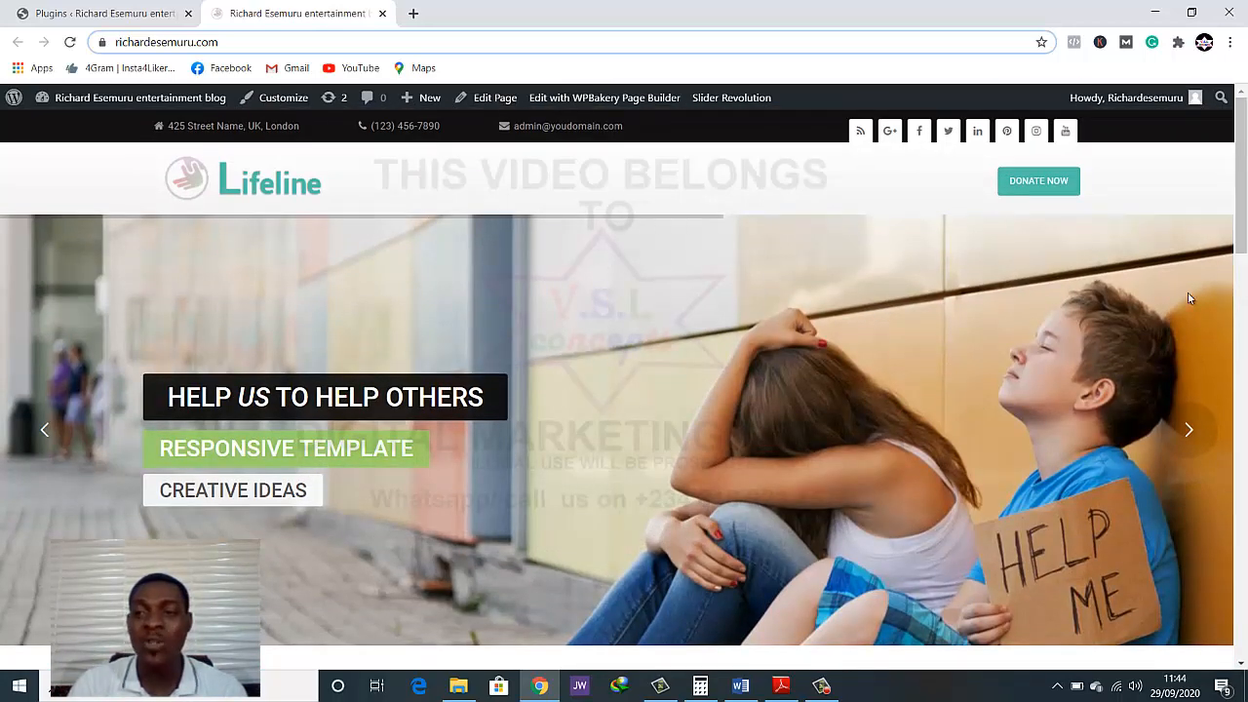
Advance the homepage's hero slider three times to view its banner slides
scroll(1189, 298, down, 2)
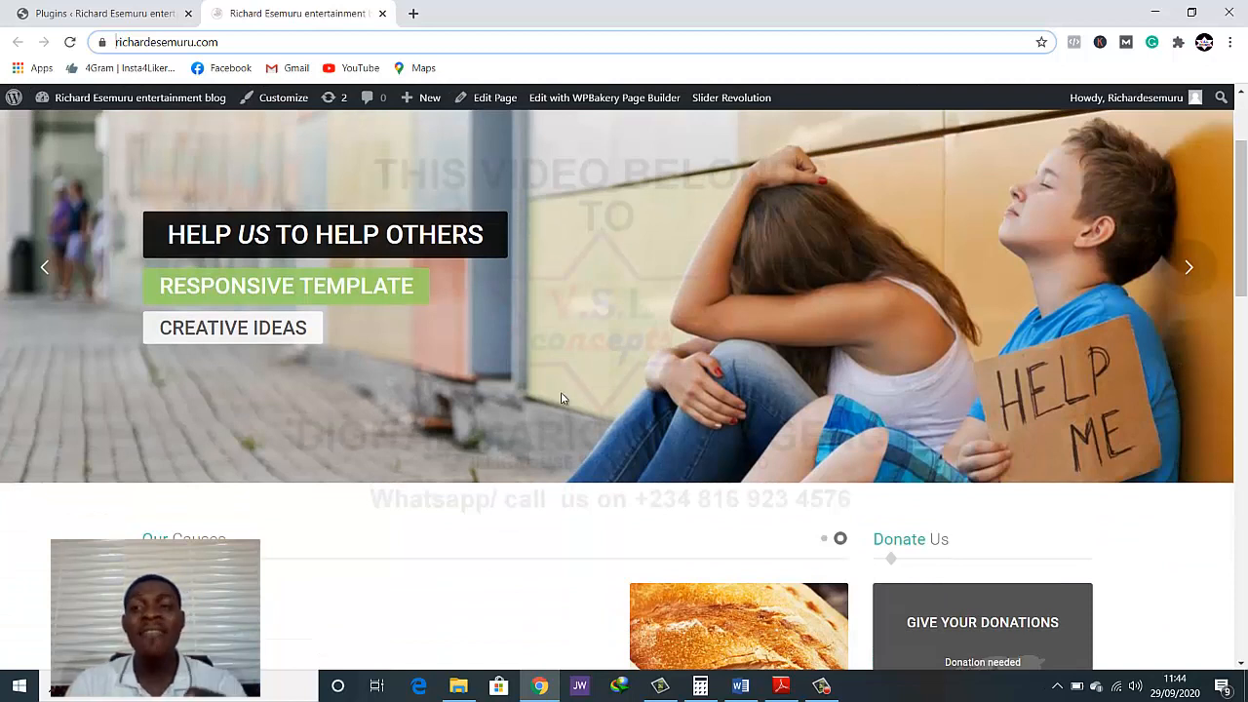
click(1196, 276)
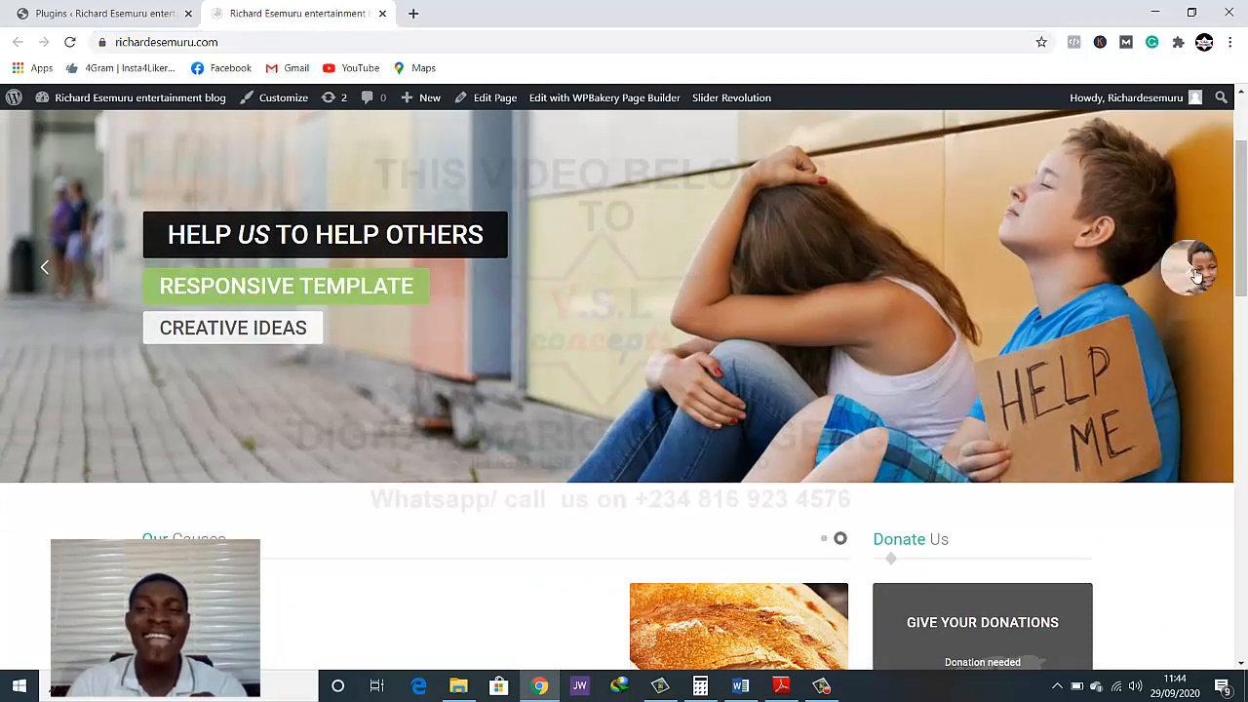
scroll(1192, 361, up, 1)
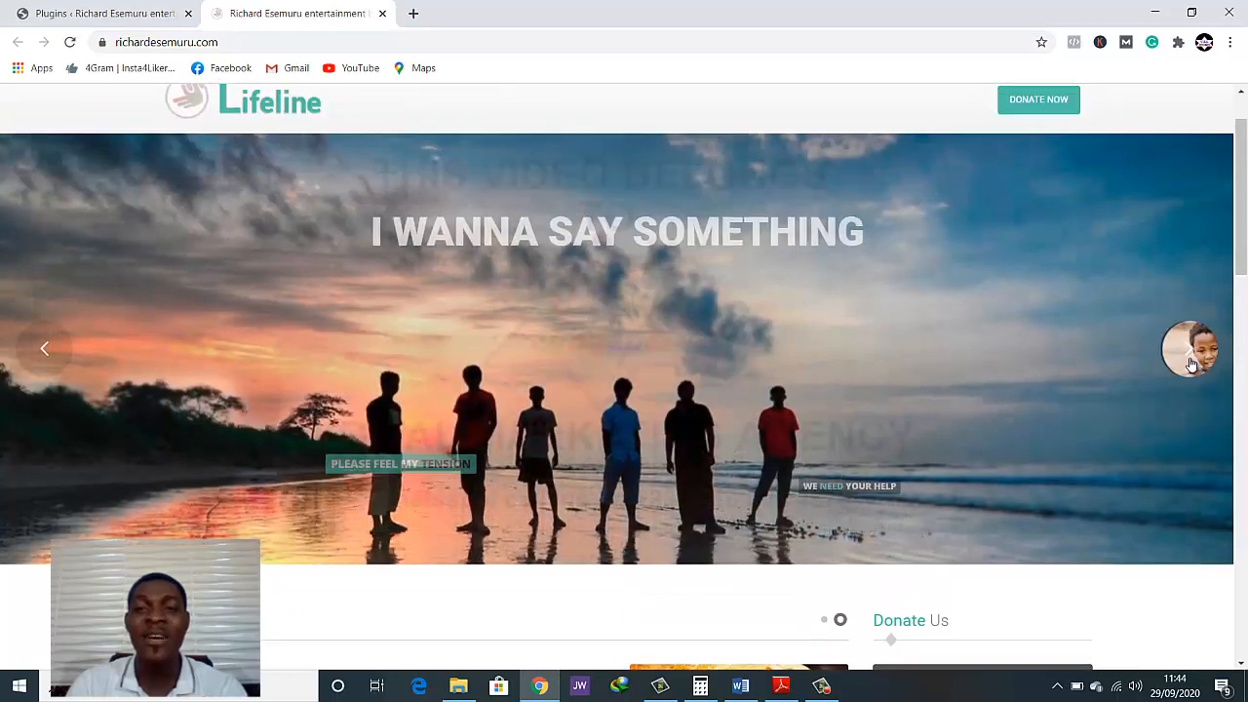
click(1190, 363)
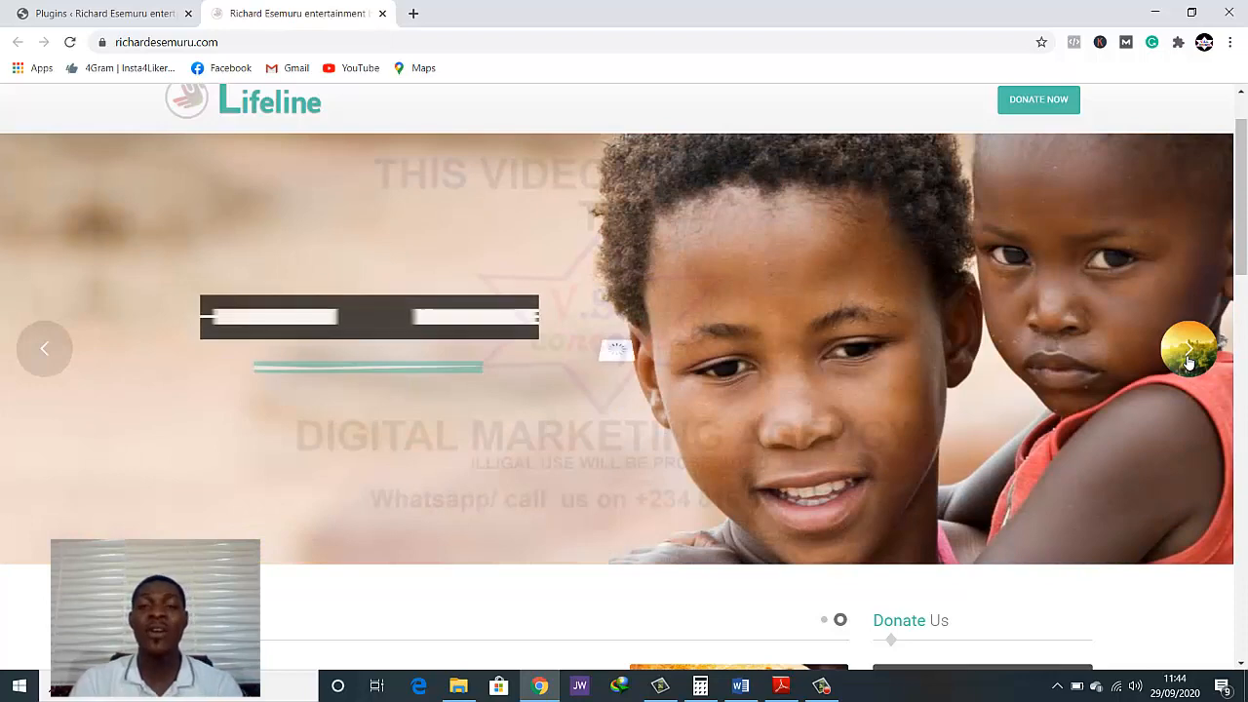
click(1190, 363)
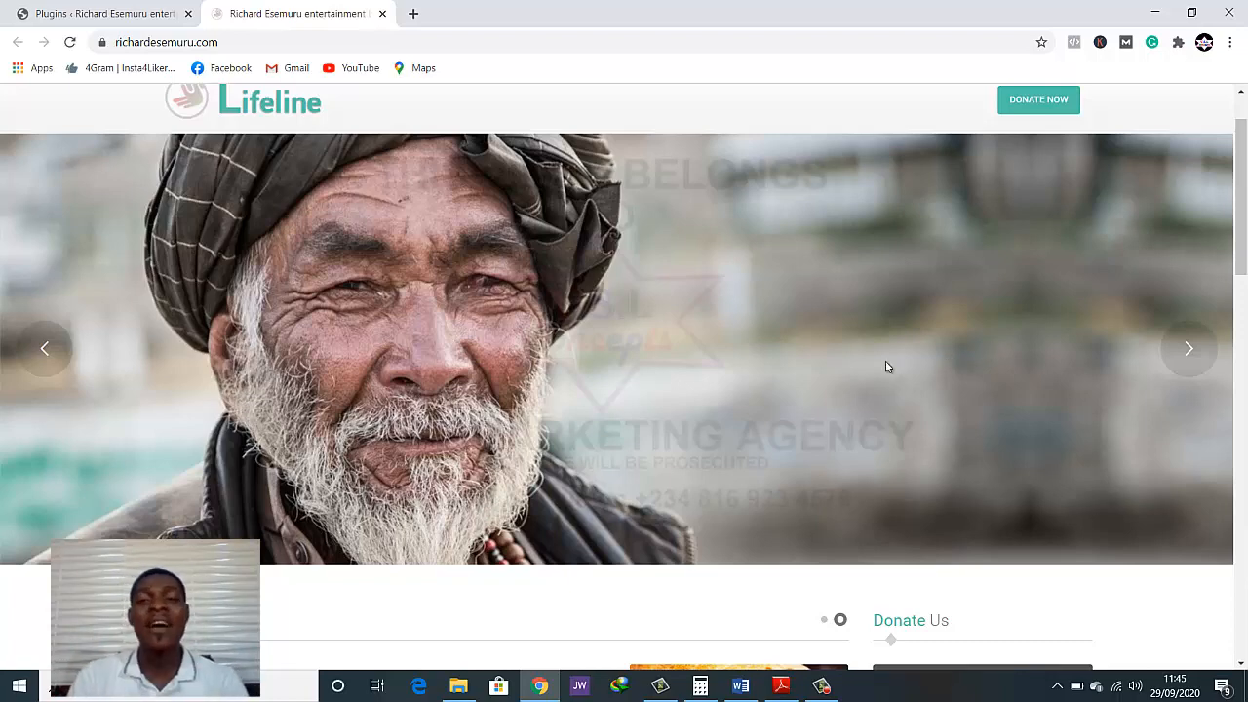
scroll(780, 337, up, 1)
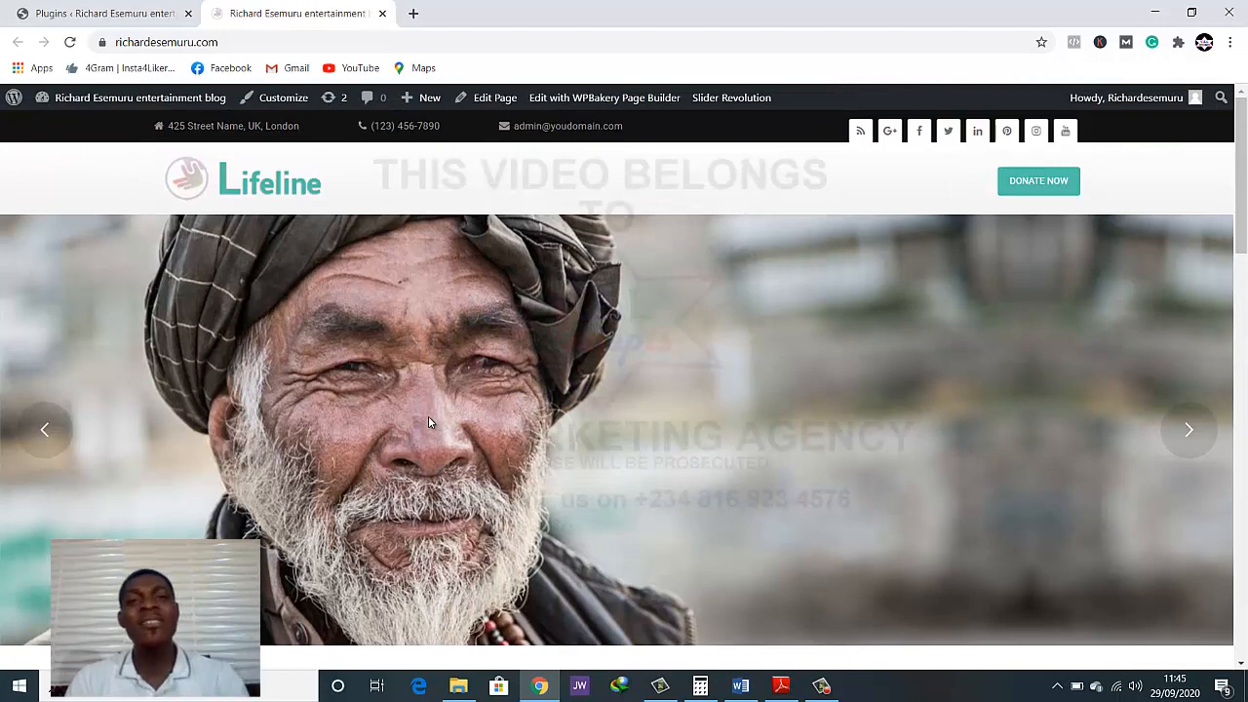
Review the Our Causes entry and the donation box below the hero slider, and return to the page header
scroll(429, 421, down, 1)
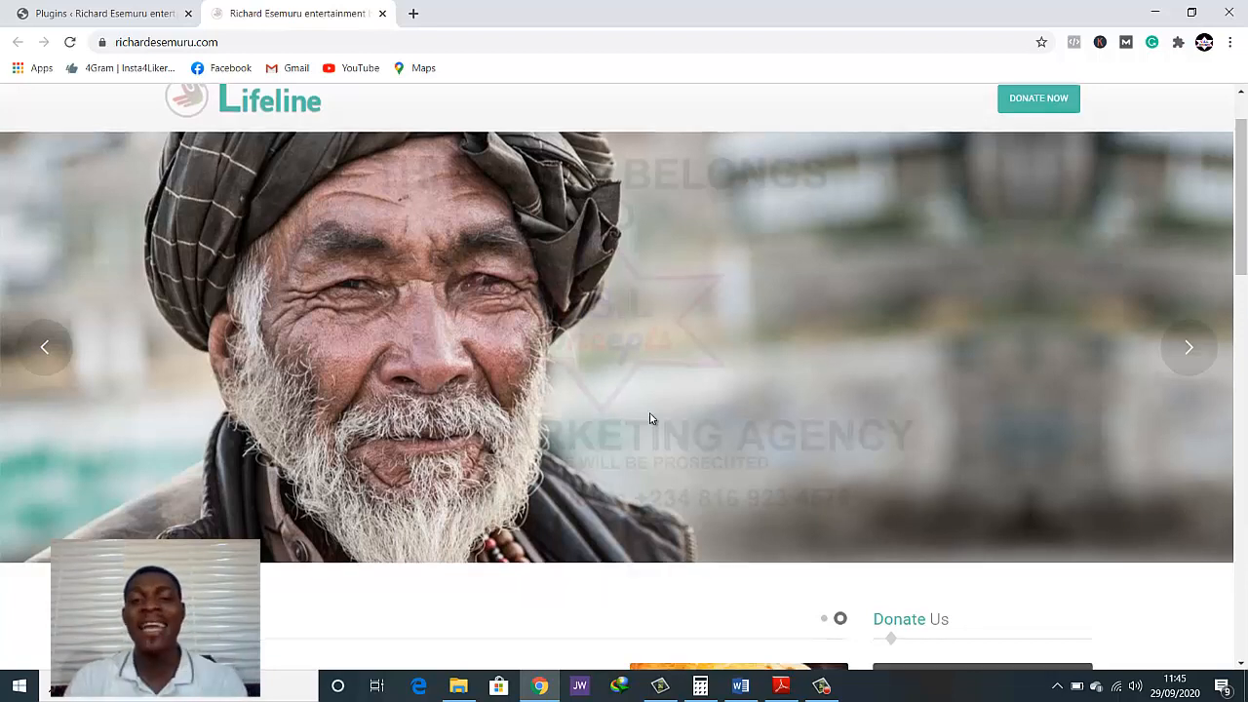
scroll(651, 417, down, 5)
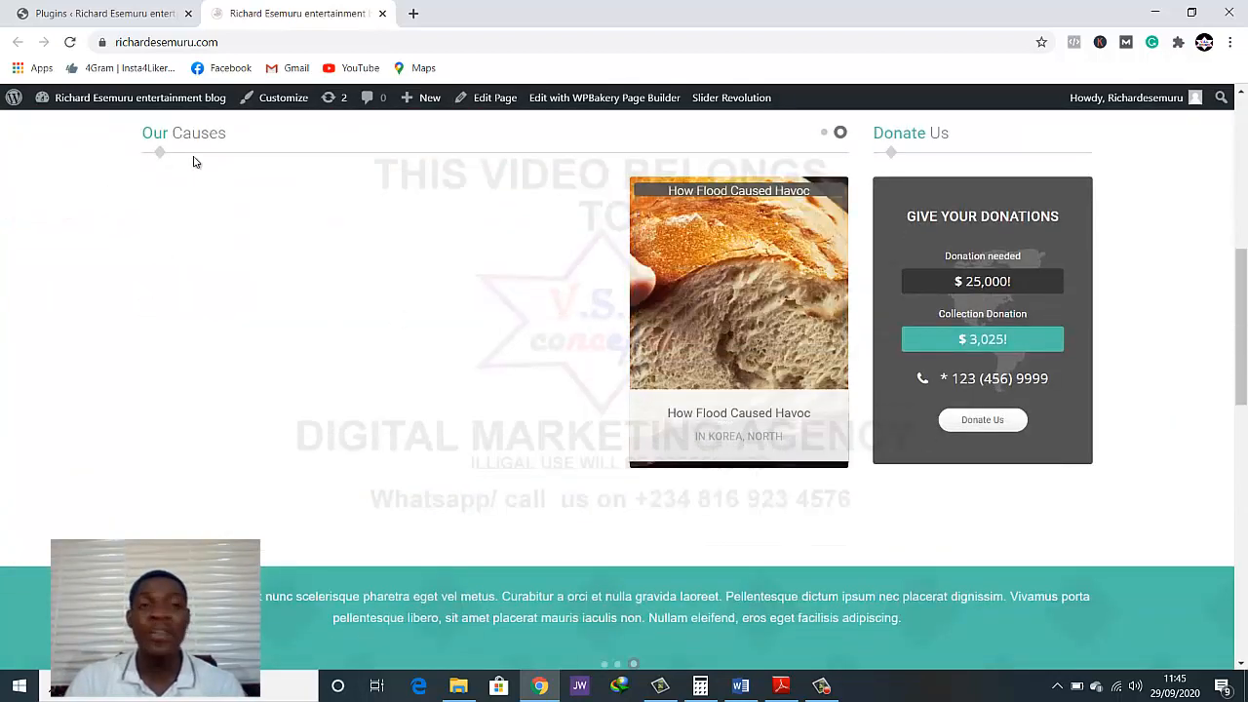
scroll(496, 383, down, 1)
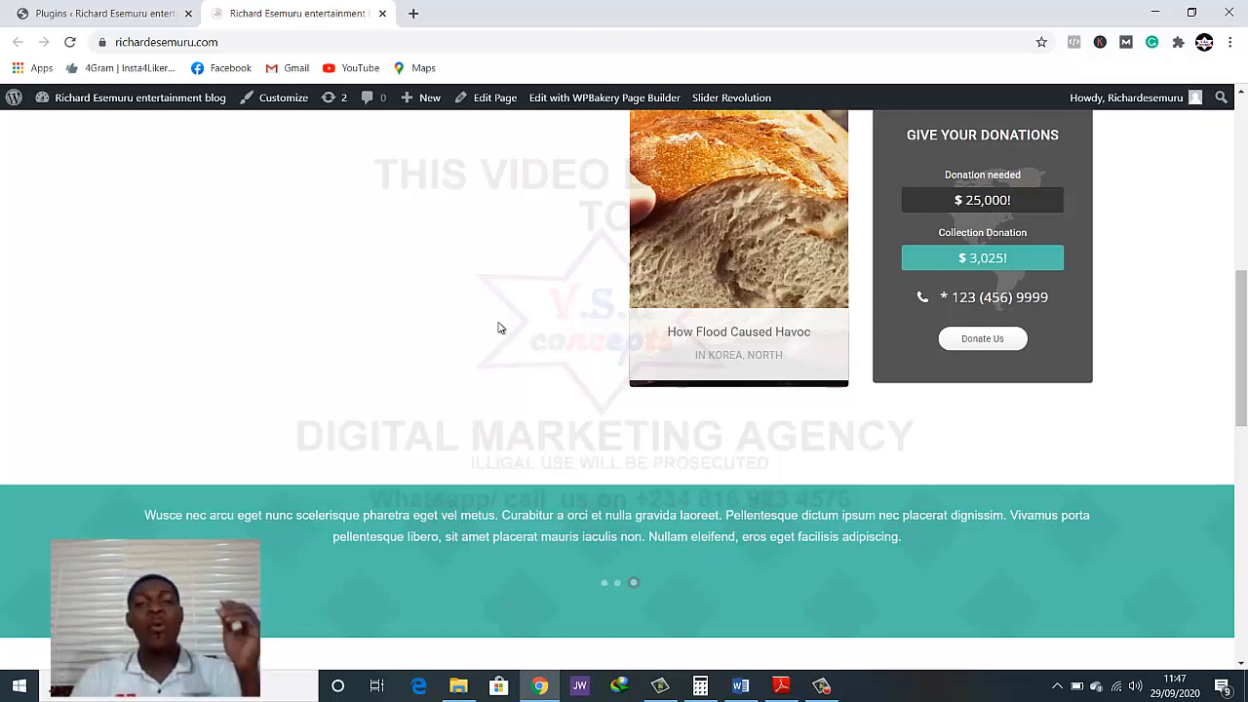
scroll(498, 328, up, 10)
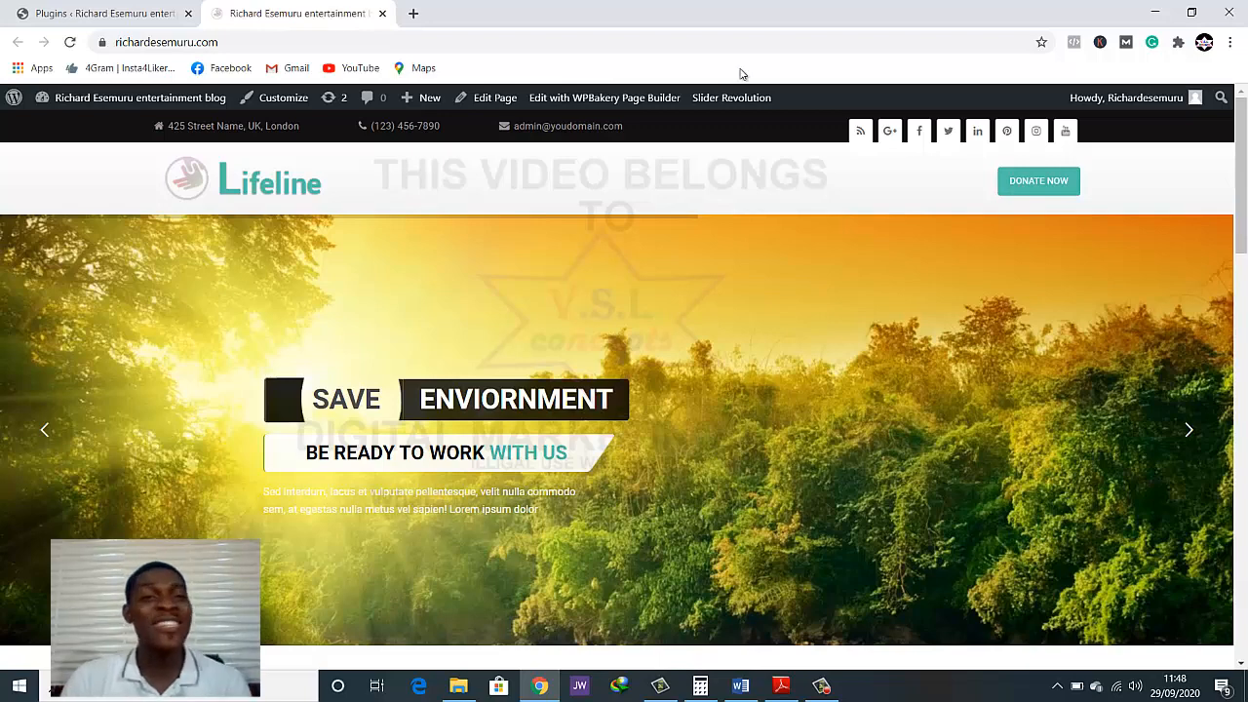
Search Google for "ngo in nigeria" in a new browser tab
click(414, 17)
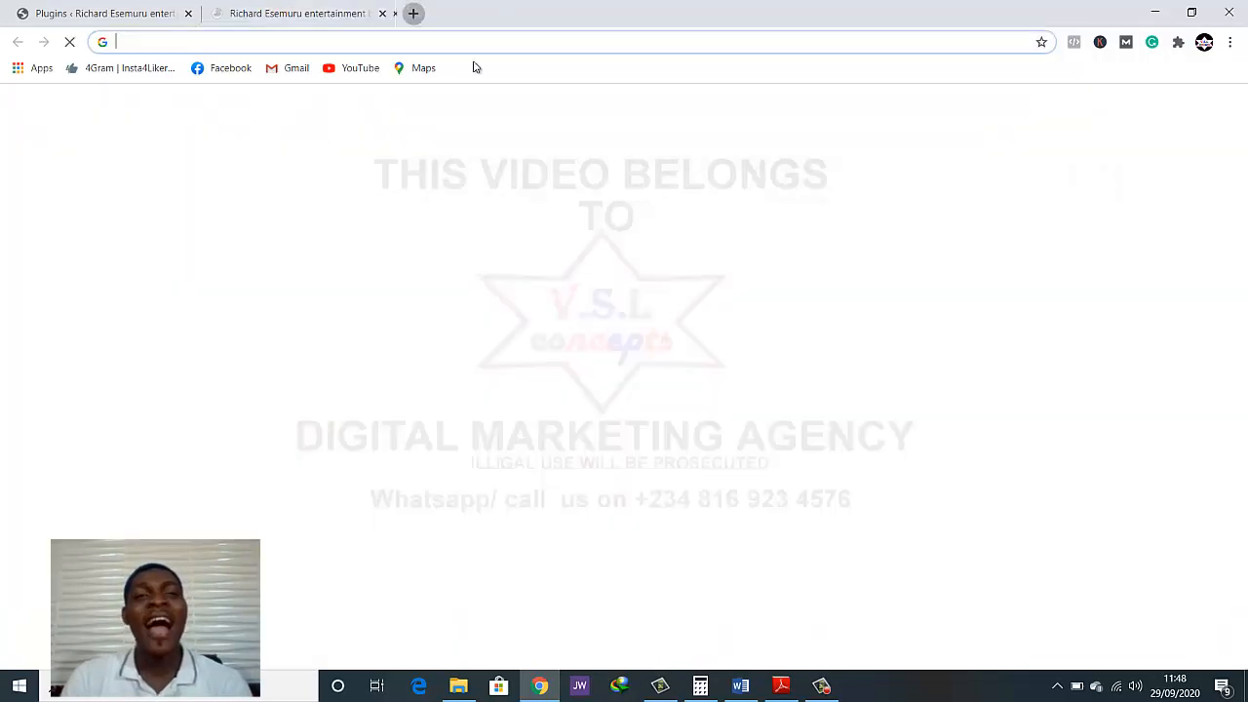
click(530, 43)
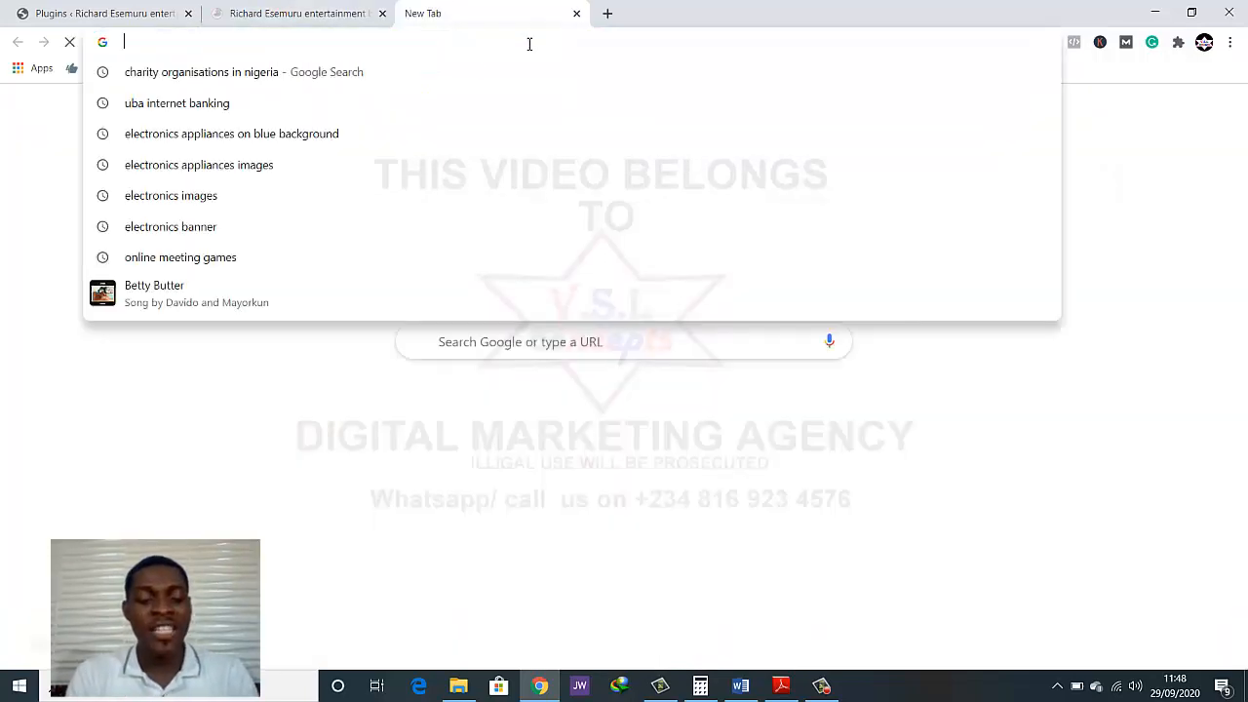
text(n)
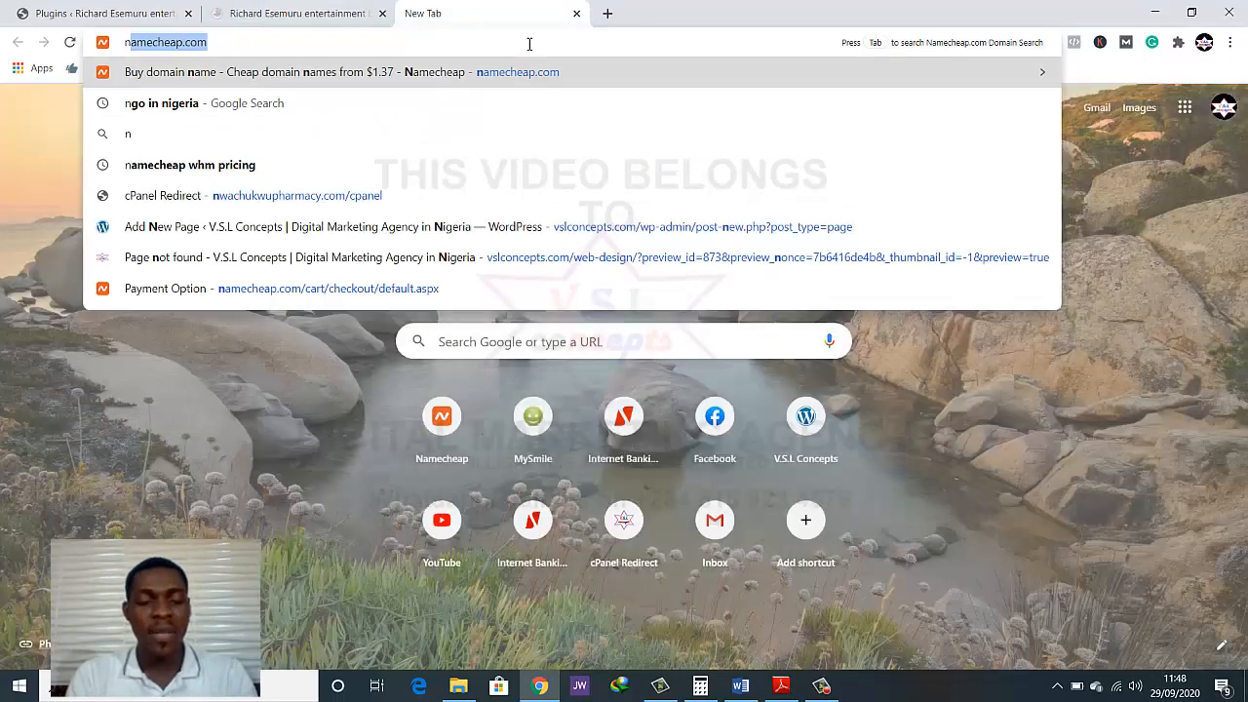
text(go)
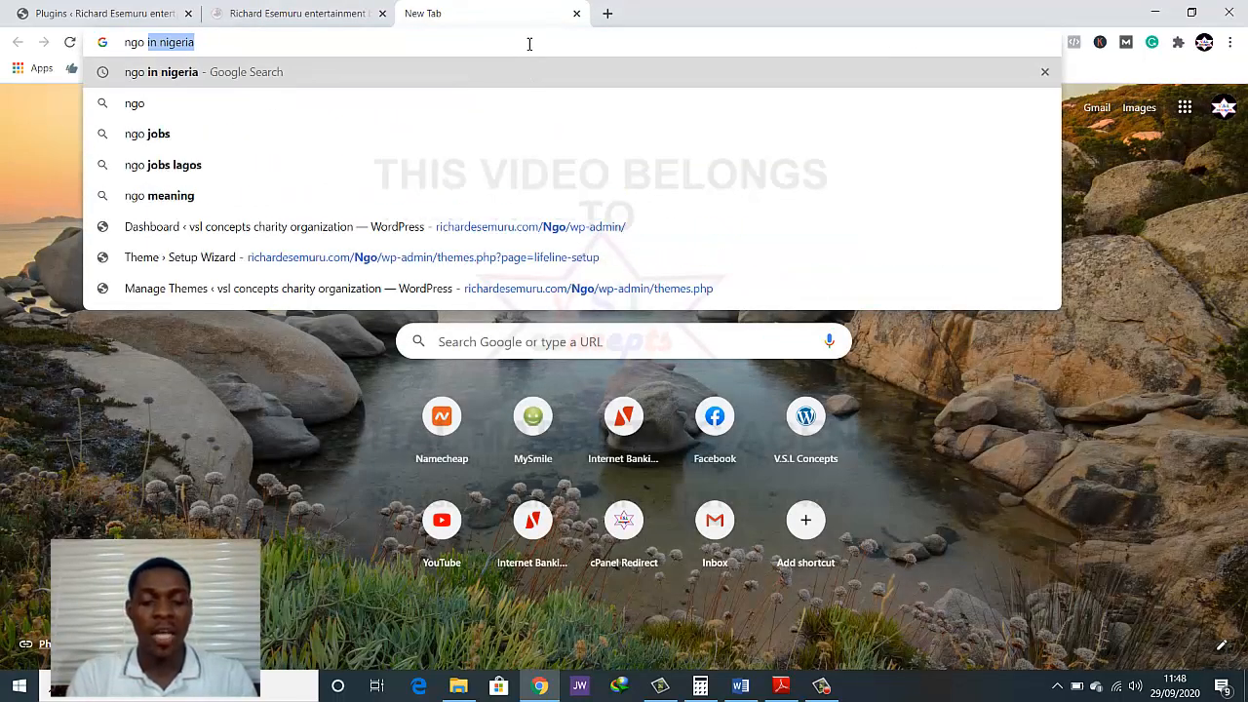
text( in nige)
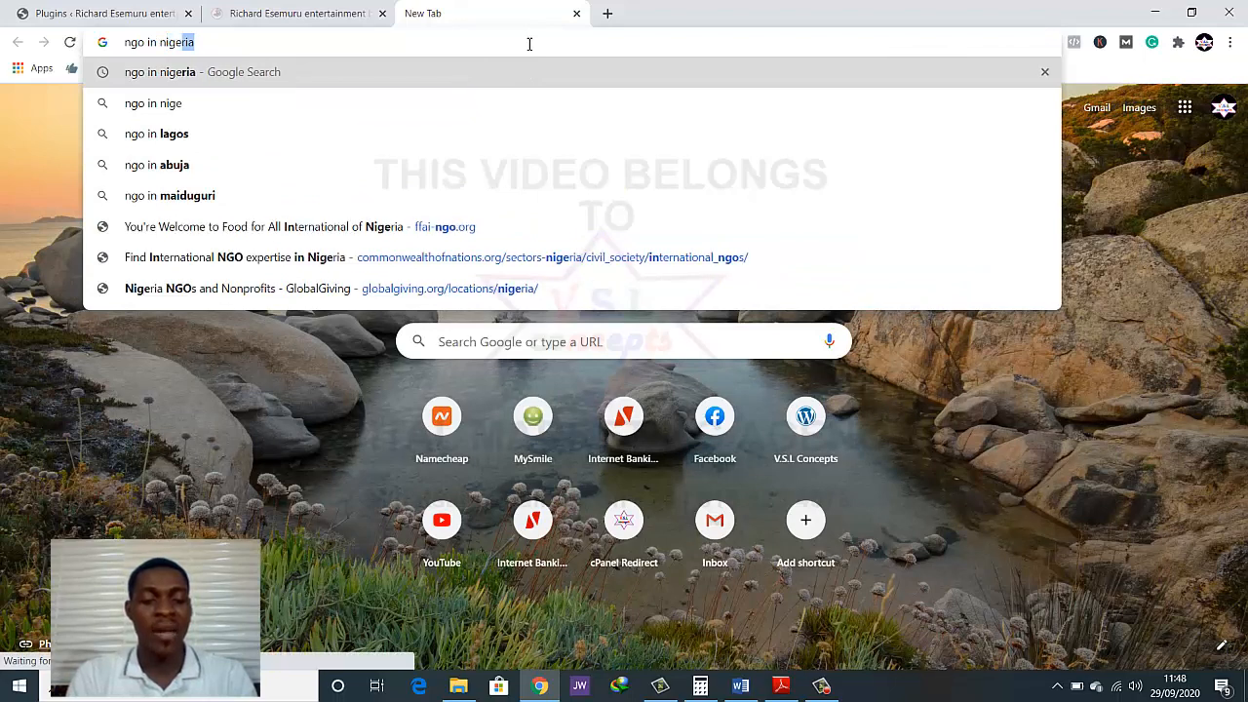
text(ria)
key(Return)
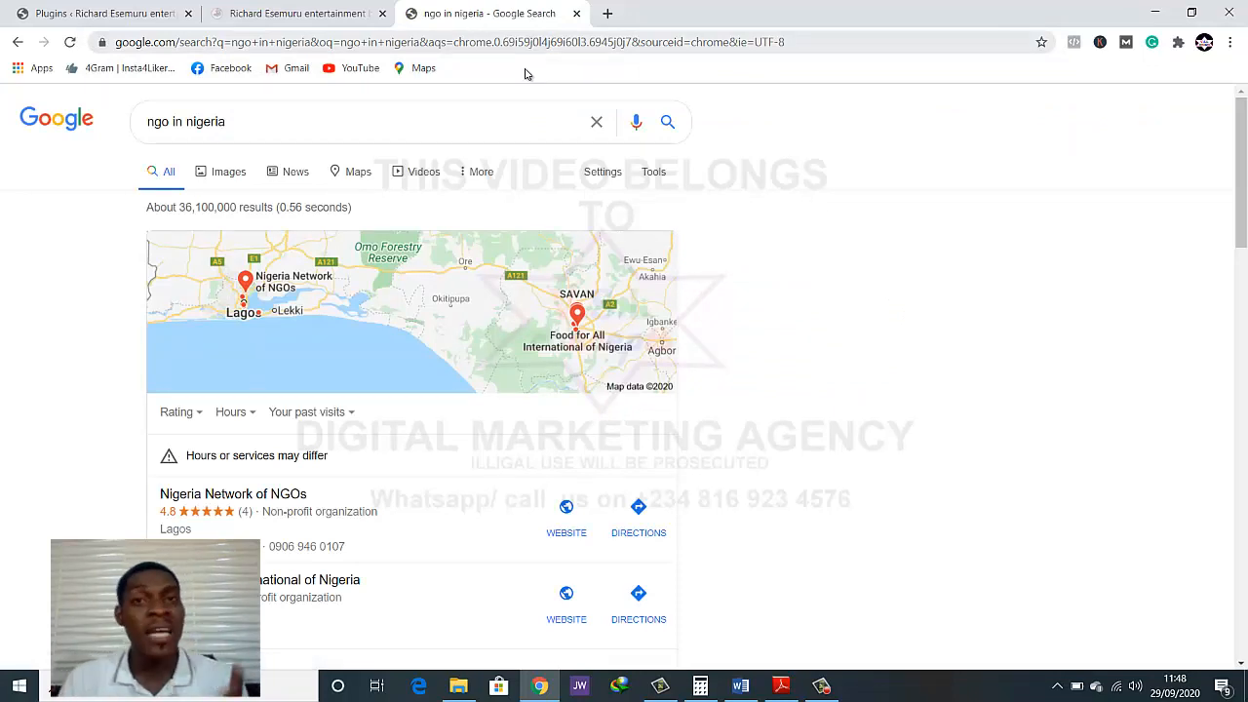
Open the website of Nigeria Network of NGOs from the local results in a new tab
scroll(535, 127, down, 3)
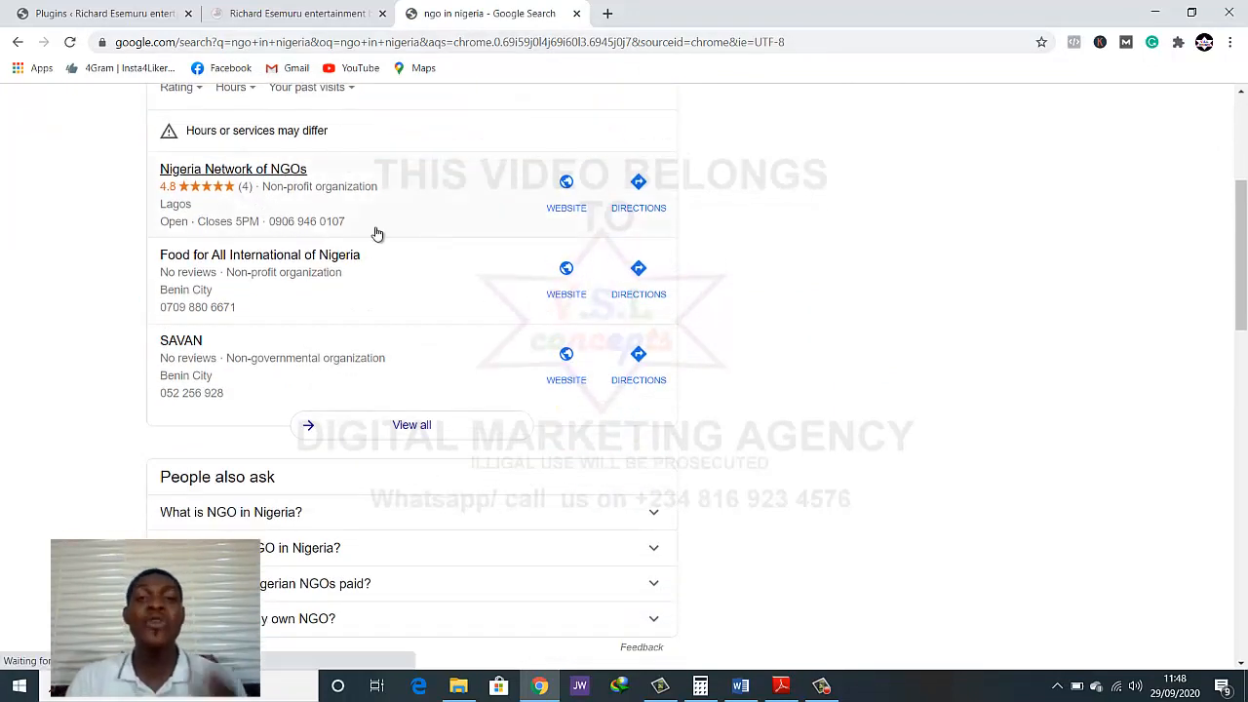
right_click(563, 210)
click(589, 217)
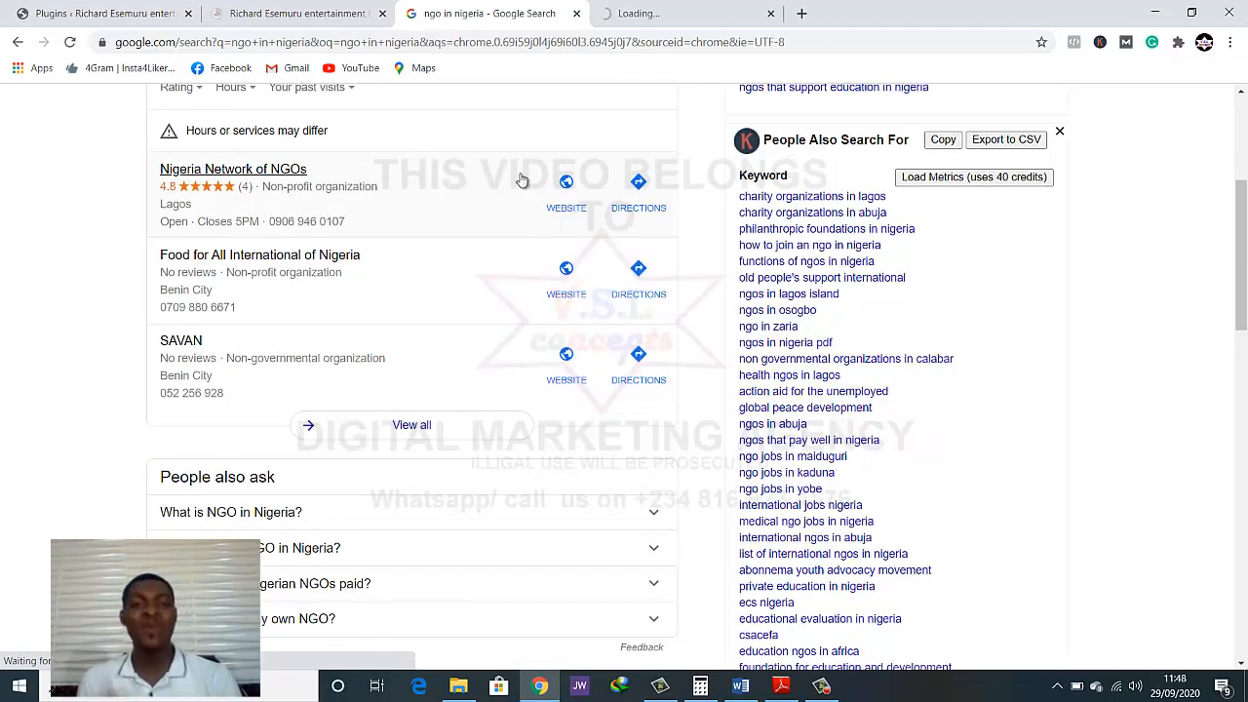
Show the full list of local NGO listings for the search
scroll(518, 184, up, 3)
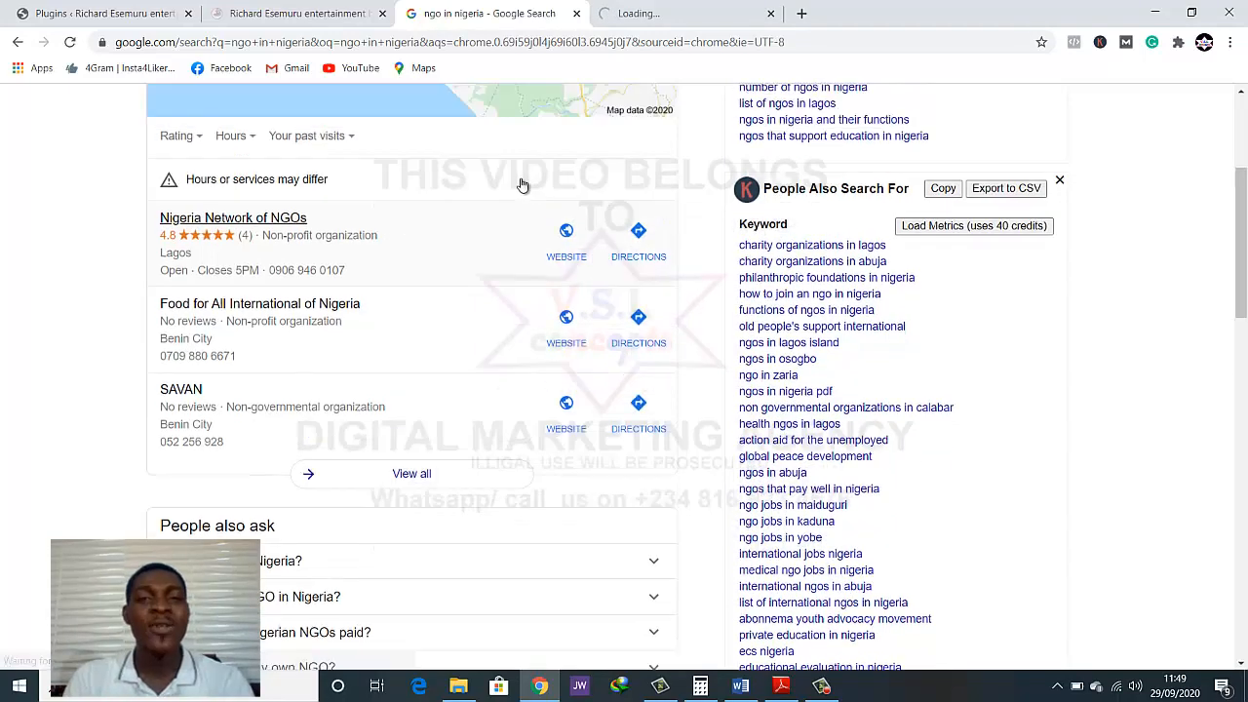
scroll(325, 246, down, 3)
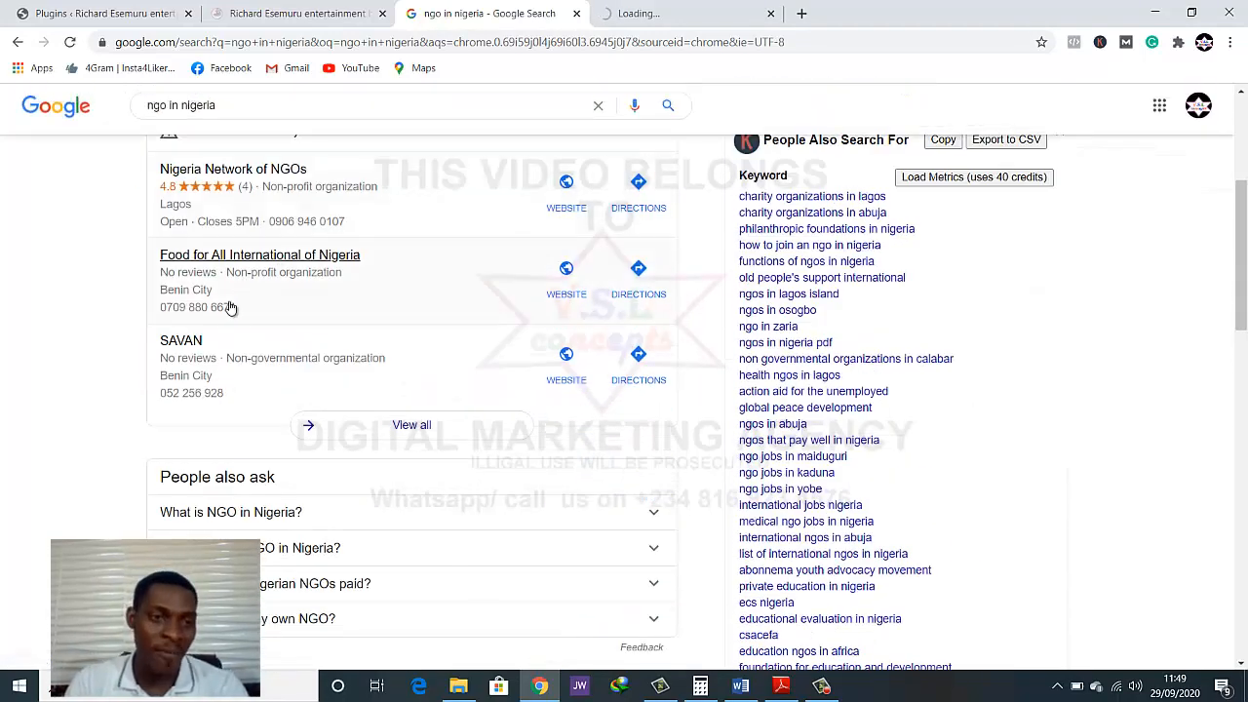
click(413, 426)
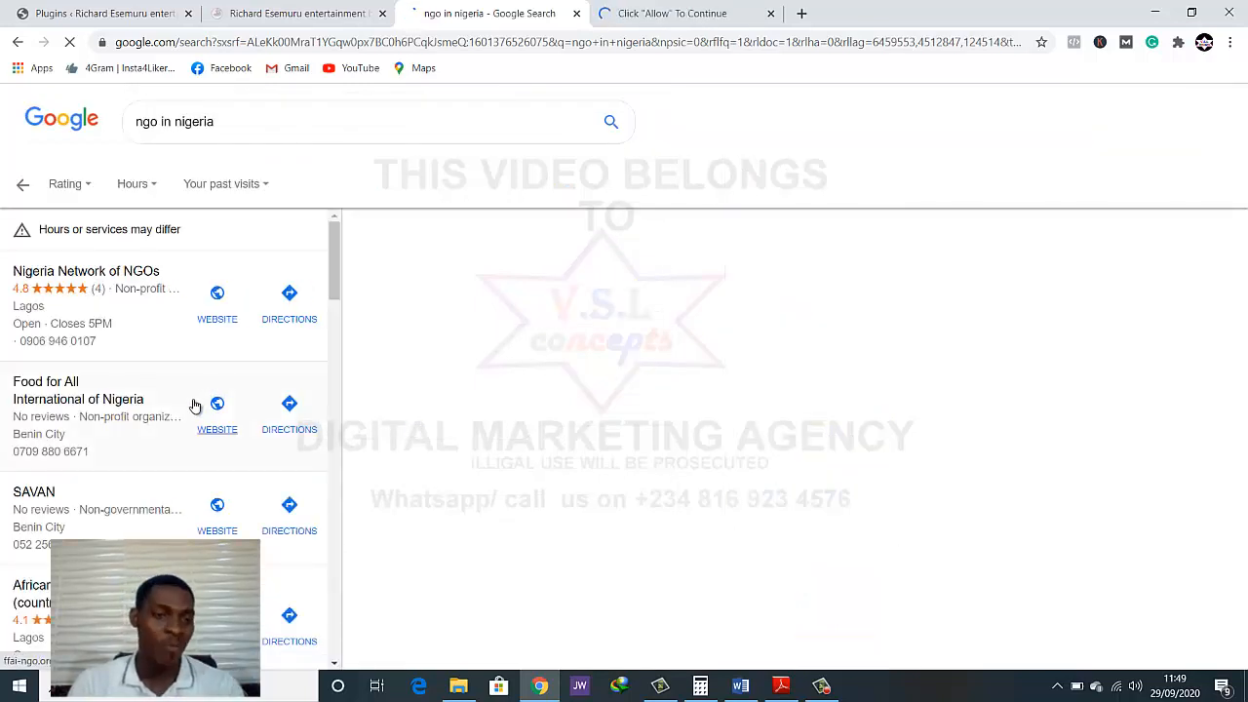
Open the website of Africare Nigeria (country office) from the local listings in a new tab
scroll(185, 414, down, 3)
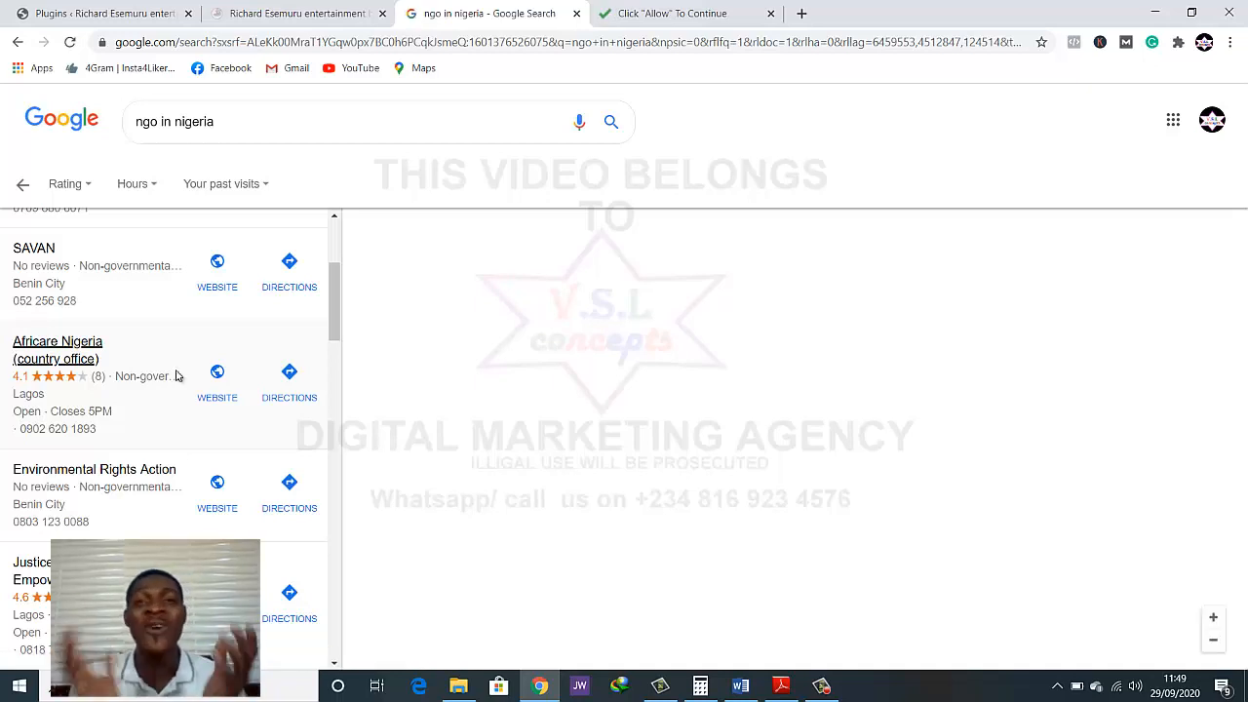
click(176, 376)
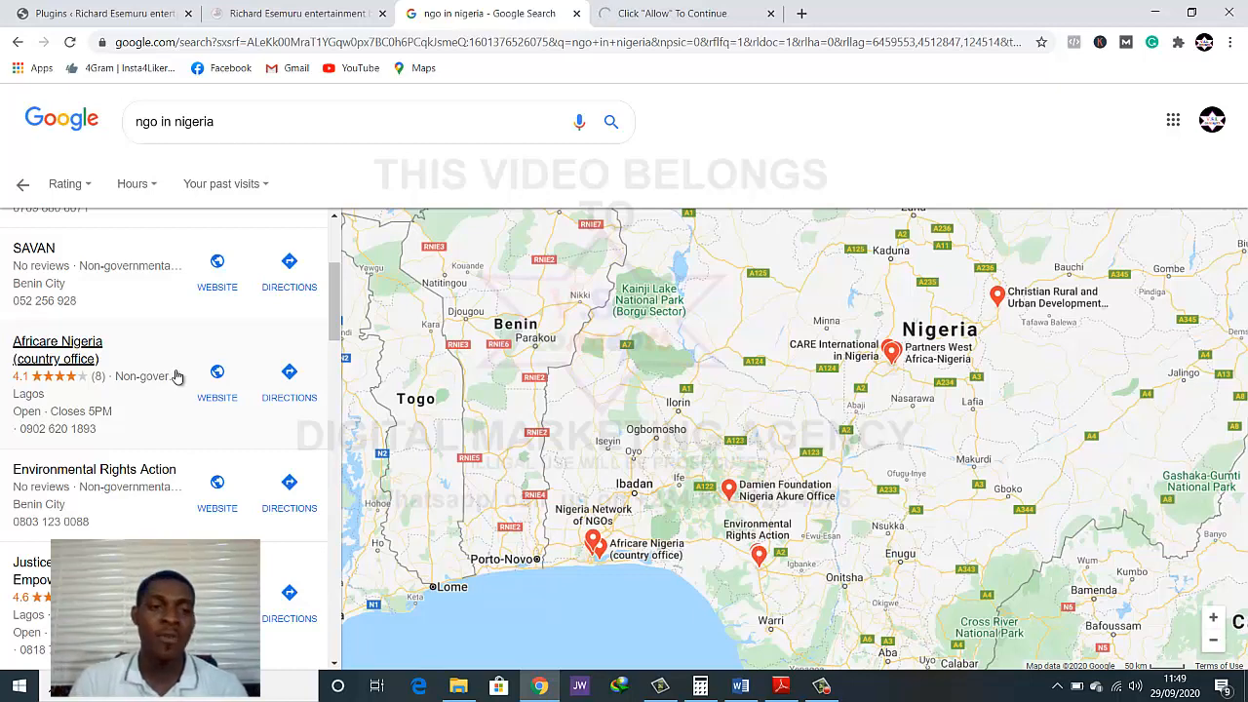
mouse_move(49, 353)
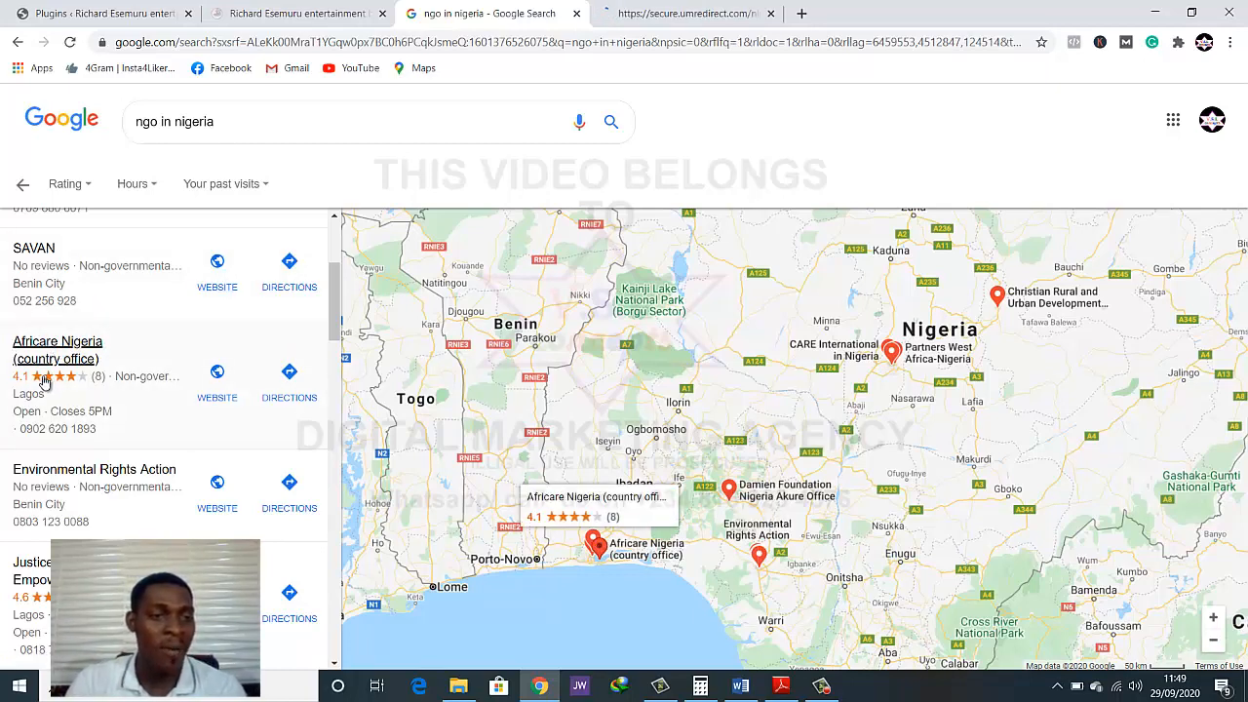
right_click(207, 397)
click(242, 408)
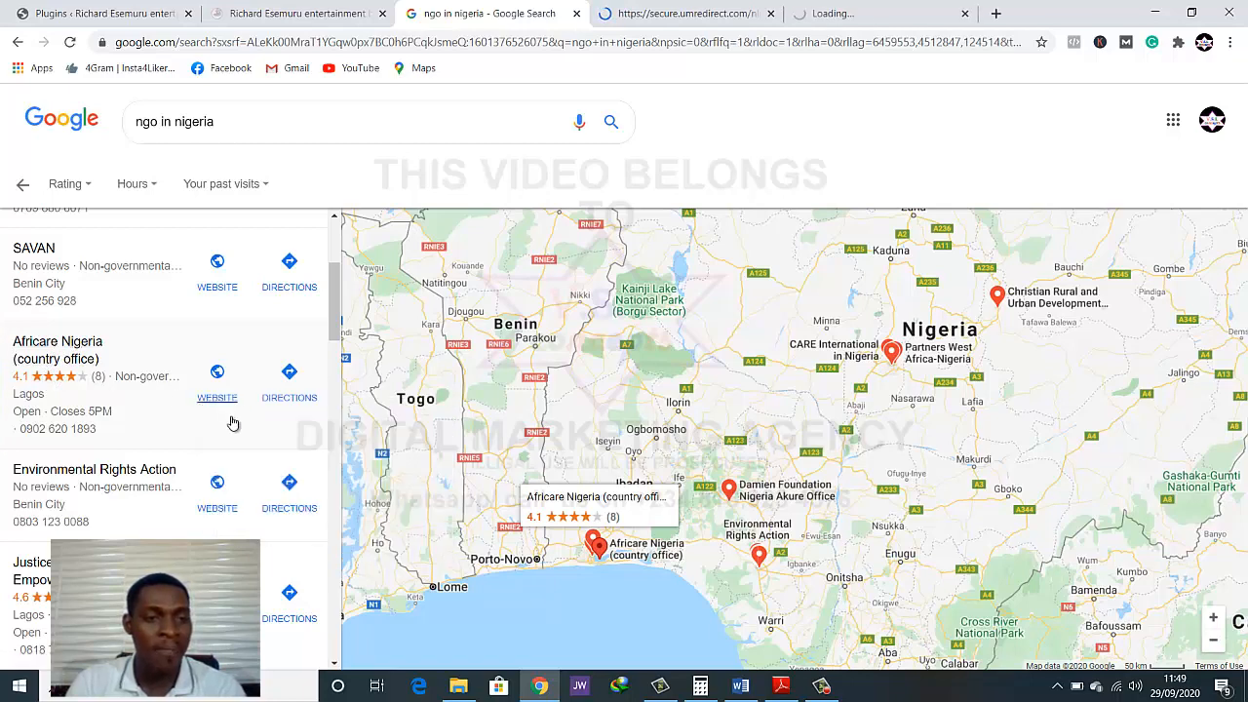
Open the websites of Environmental Rights Action and Justice & Empowerment Initiatives from the listings in new tabs
scroll(232, 423, down, 3)
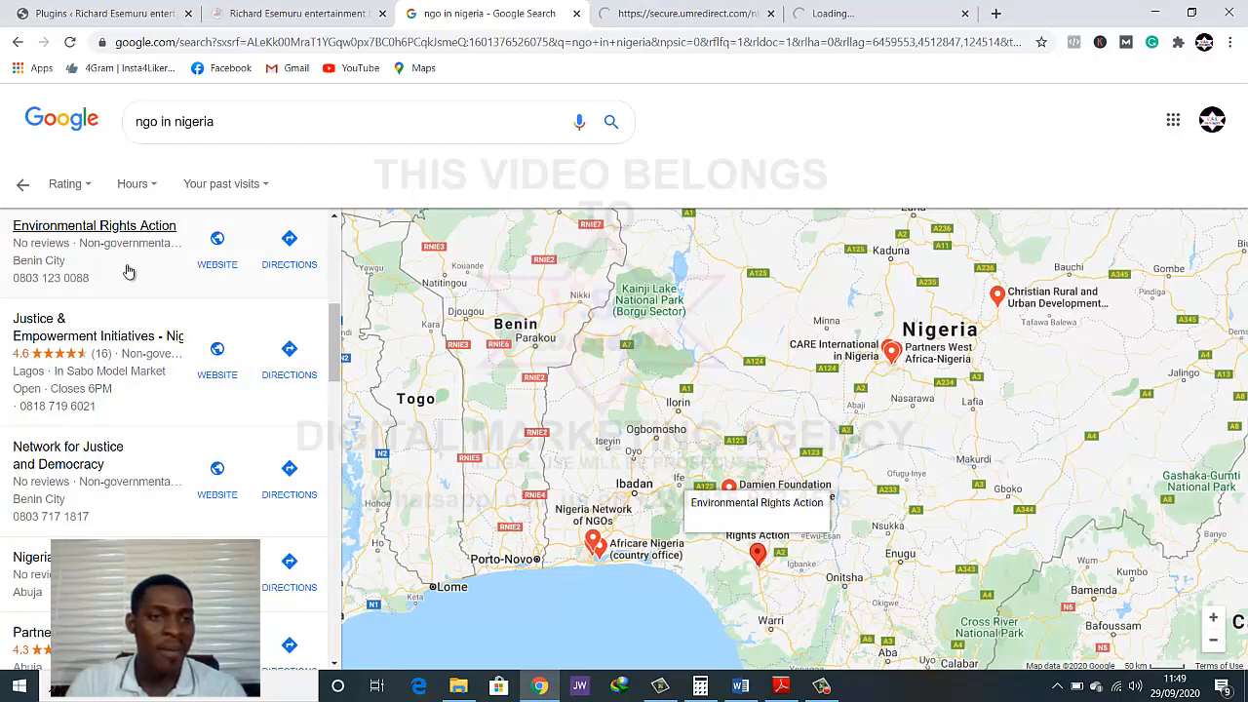
right_click(226, 259)
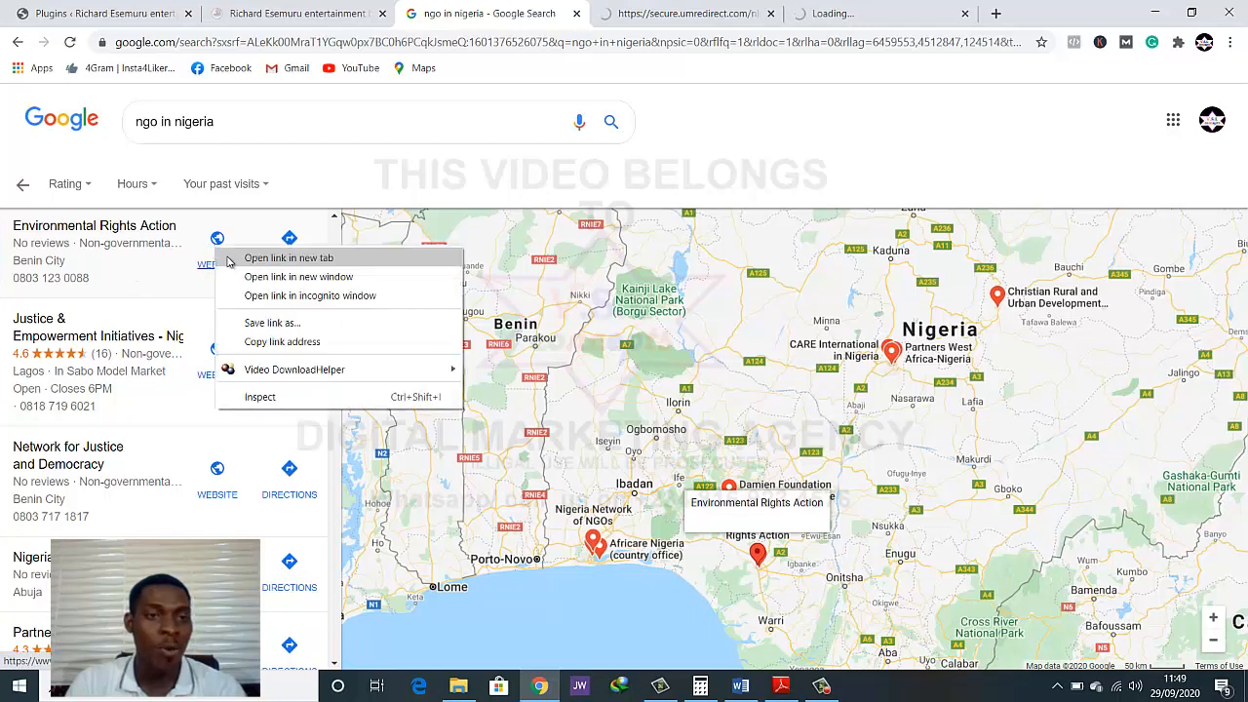
click(238, 267)
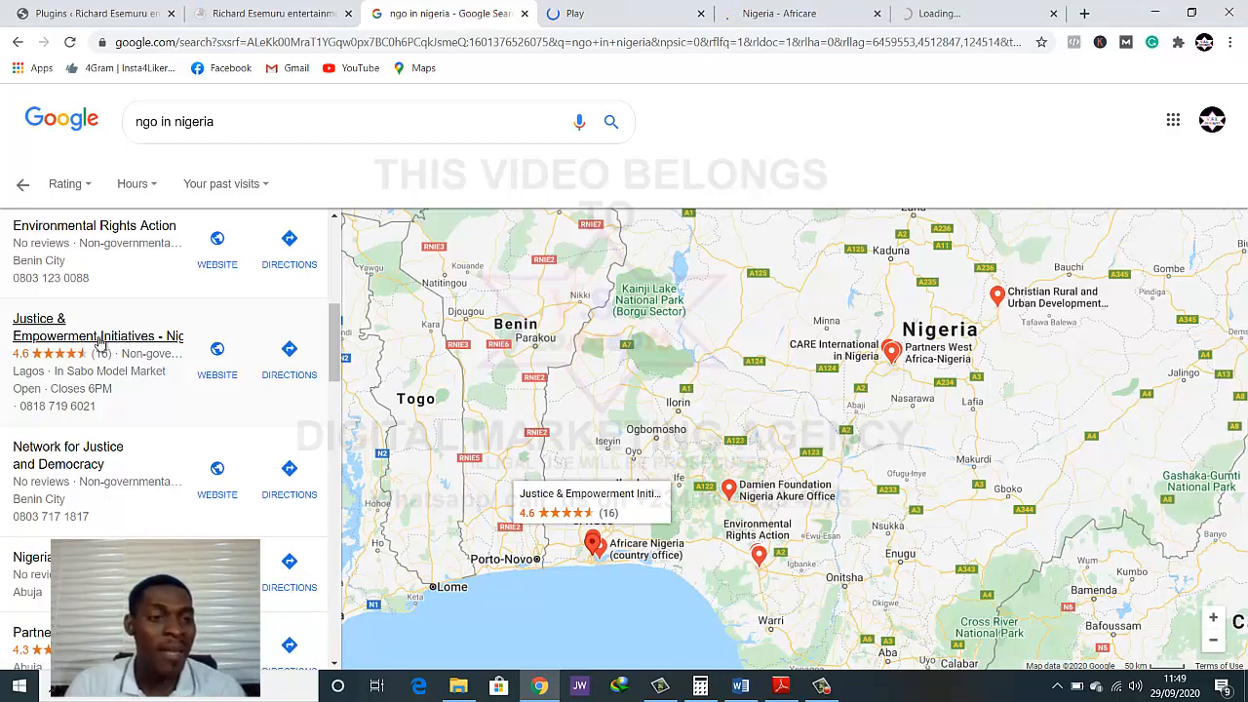
right_click(239, 358)
click(209, 384)
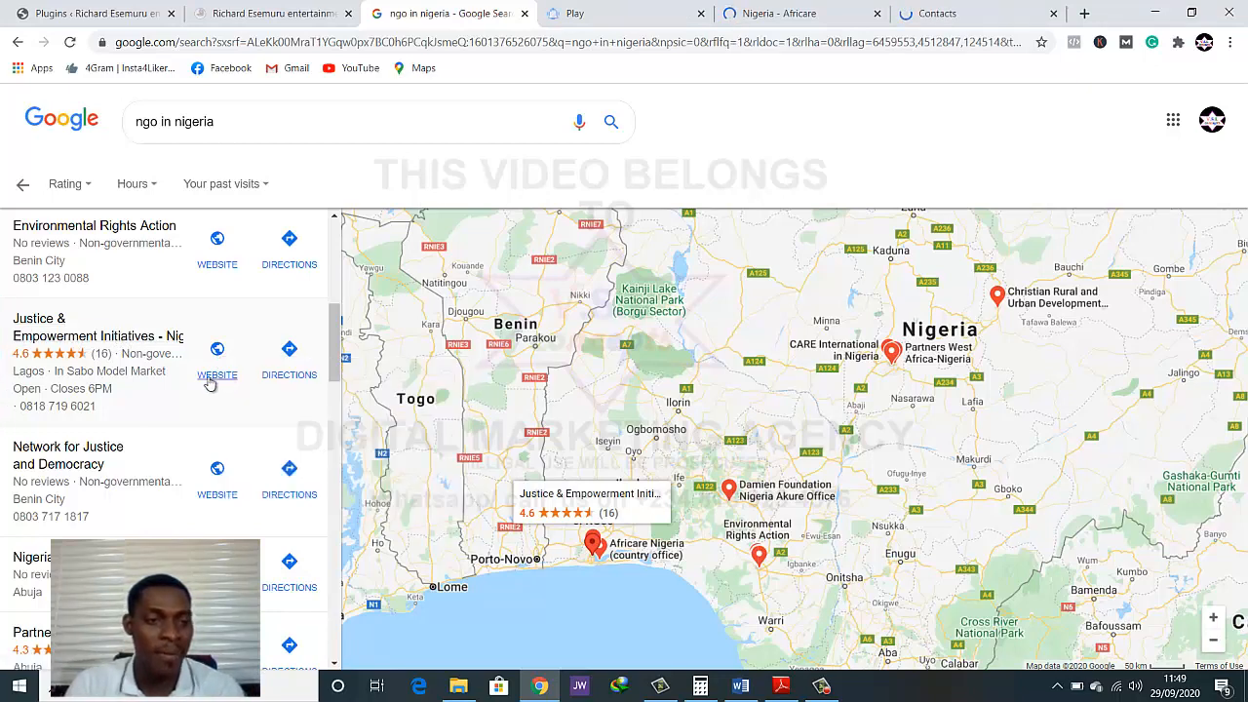
Open the website of Partners West Africa-Nigeria from the local listings in a new tab
scroll(89, 368, down, 3)
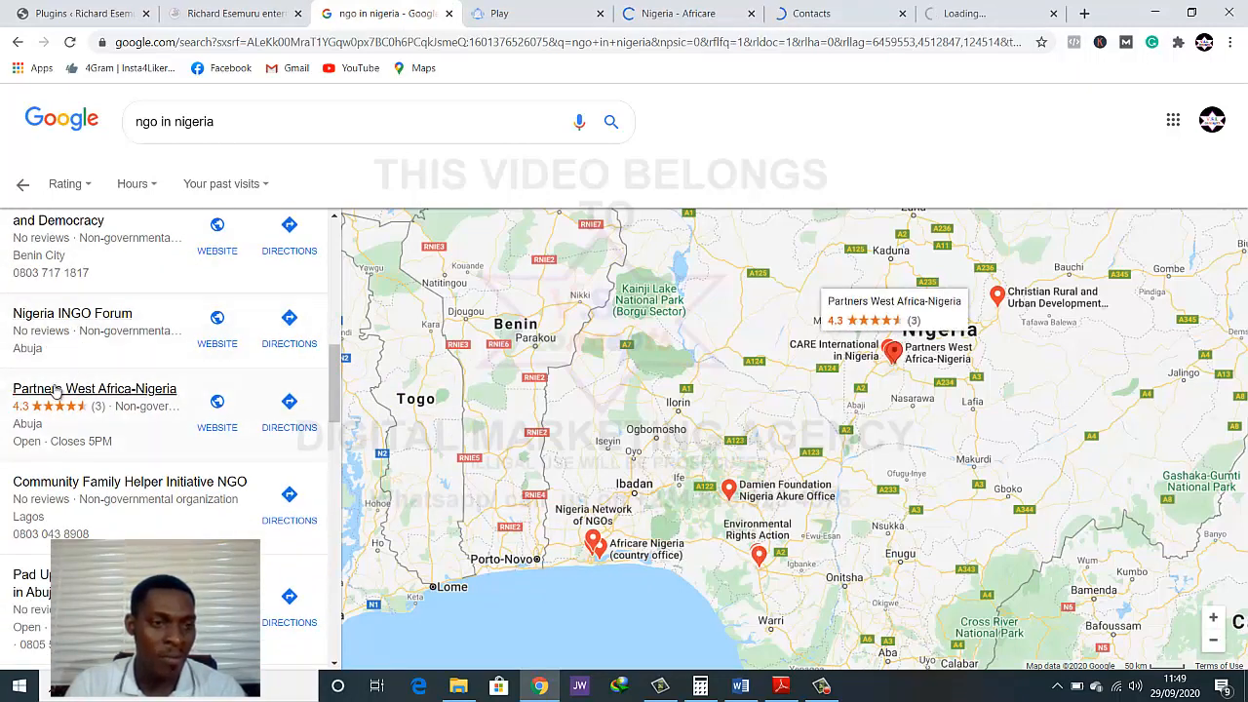
right_click(213, 403)
click(246, 414)
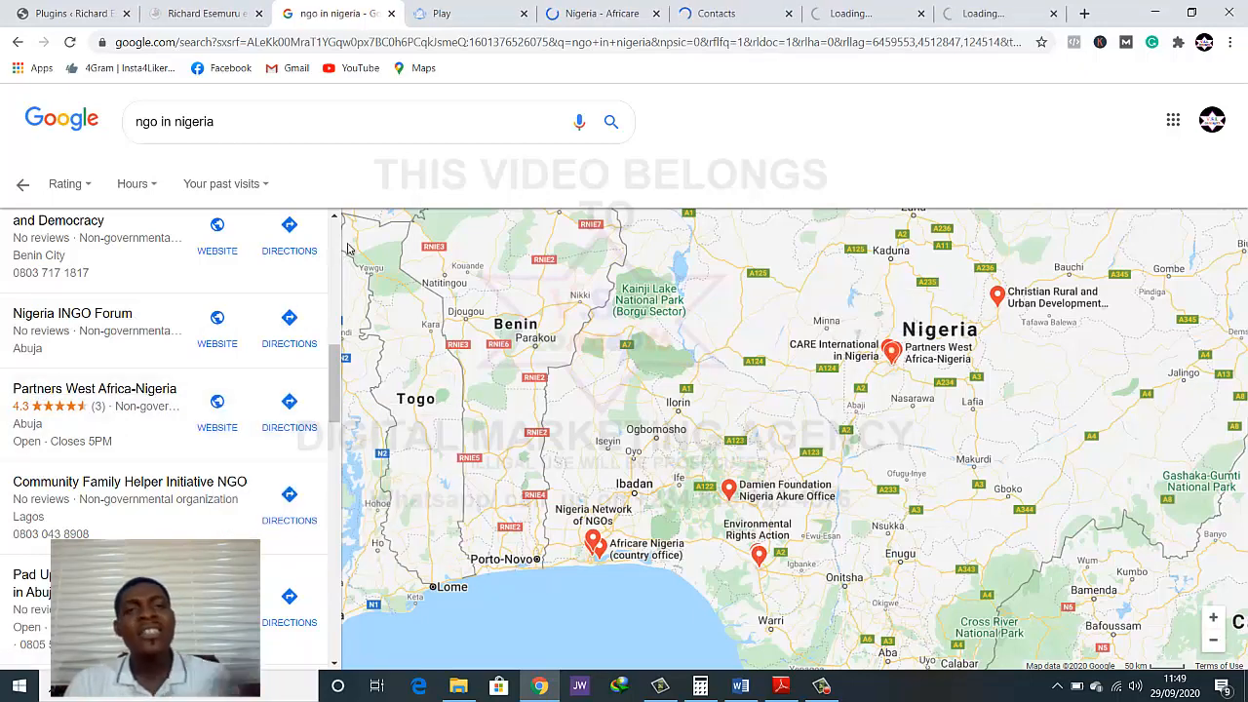
Check the redirected "Play" page and close its tab
click(441, 13)
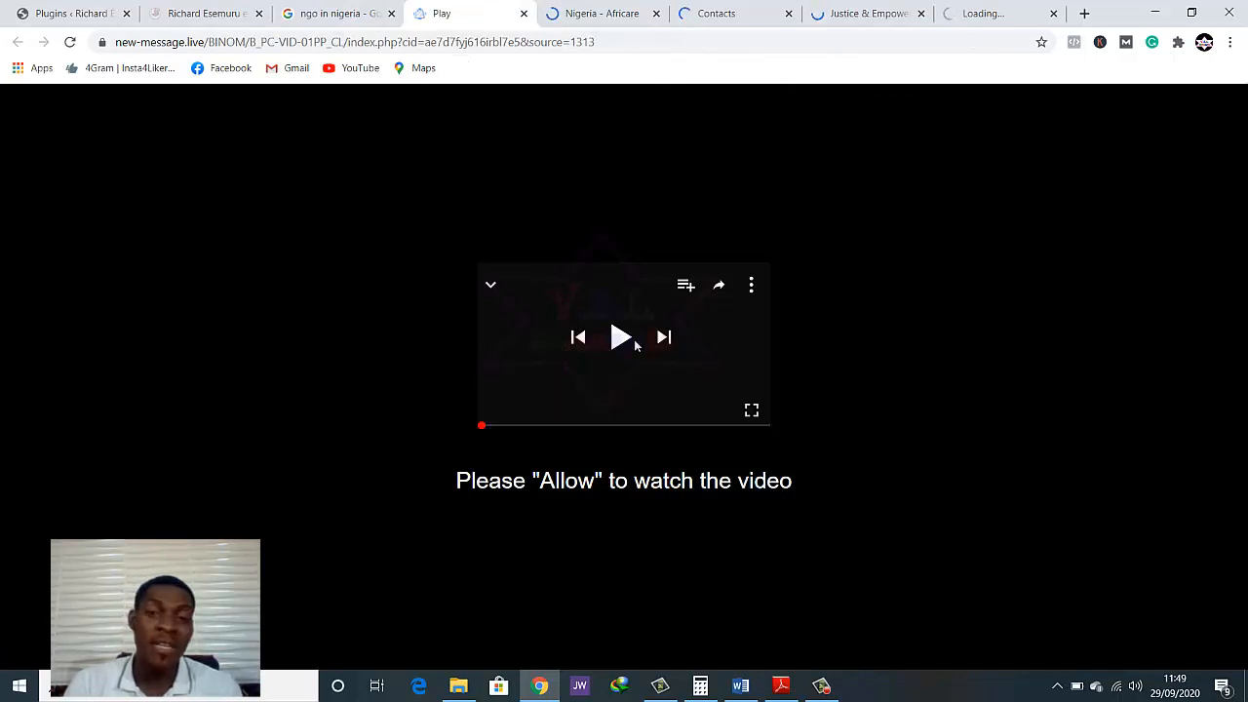
click(524, 14)
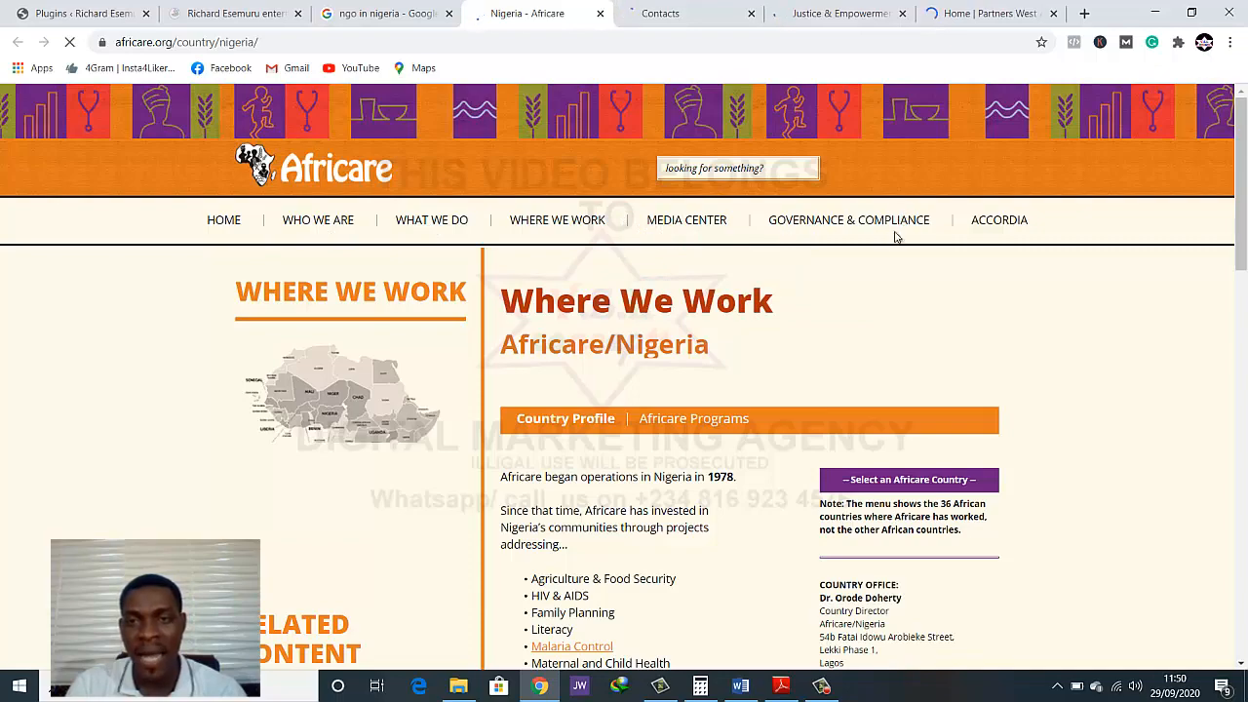
Look through the Africare Nigeria page, from the country profile and success section to the photos and footer
scroll(849, 286, down, 2)
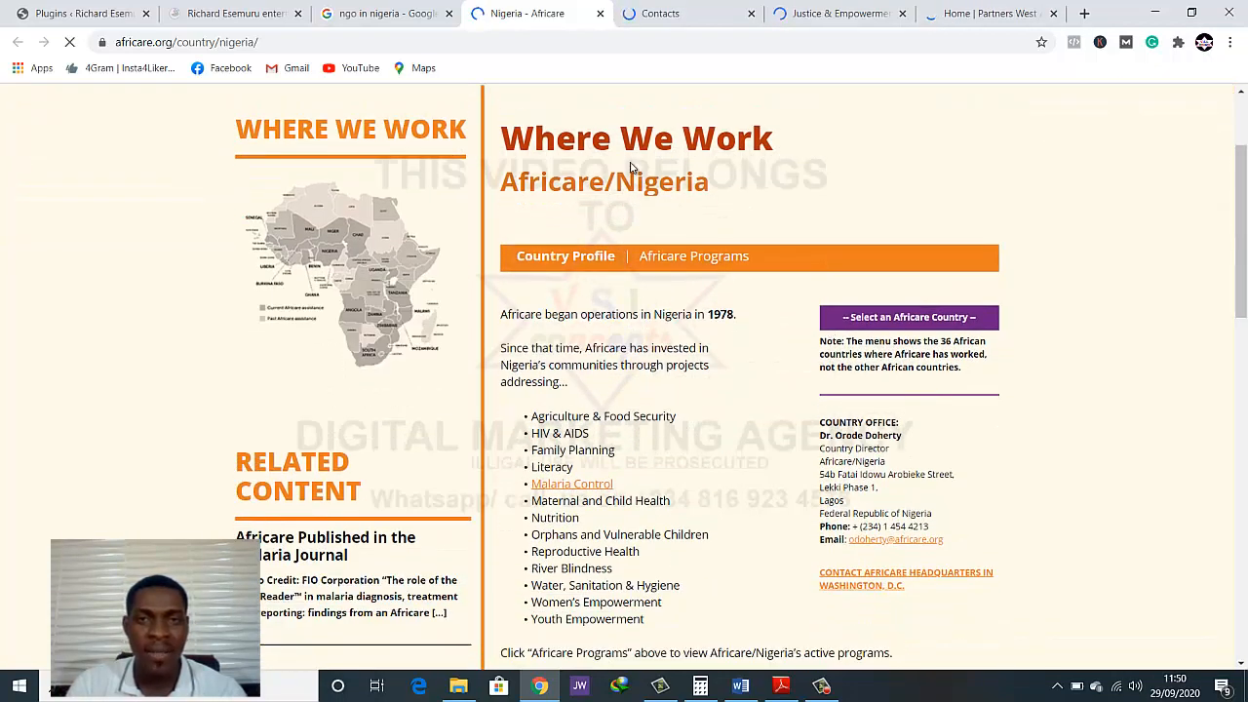
scroll(616, 236, down, 2)
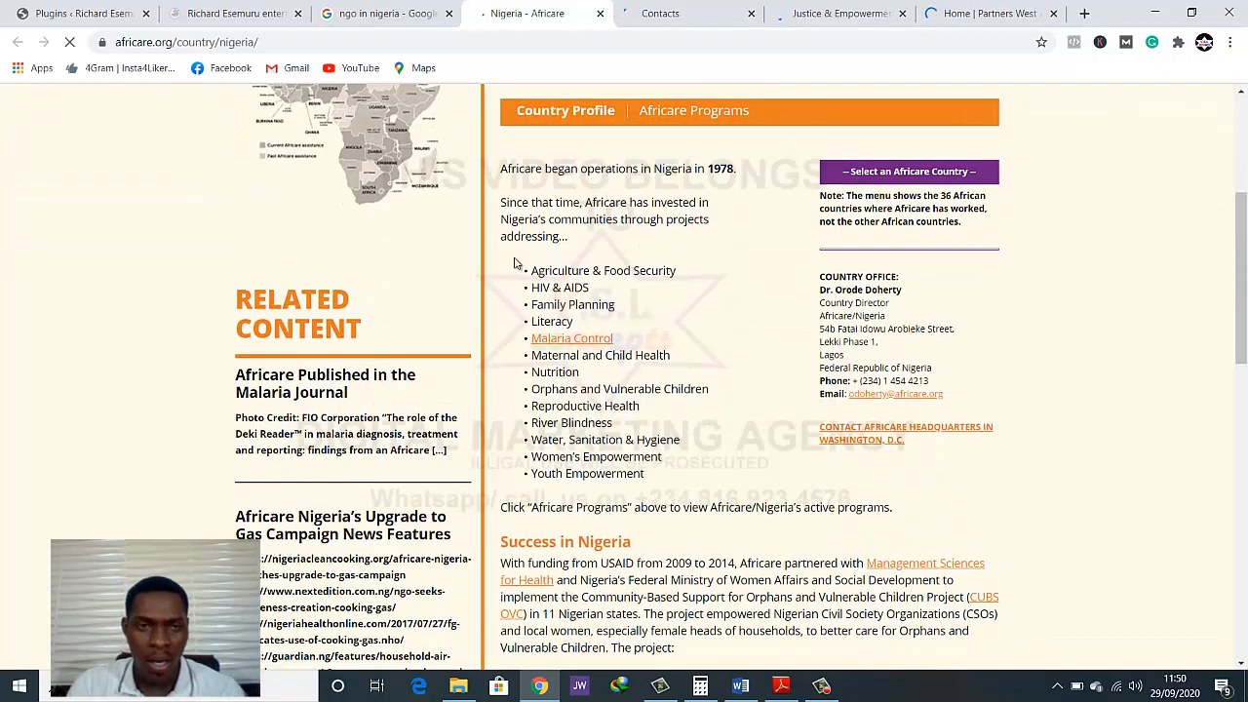
scroll(345, 375, up, 4)
scroll(336, 320, down, 4)
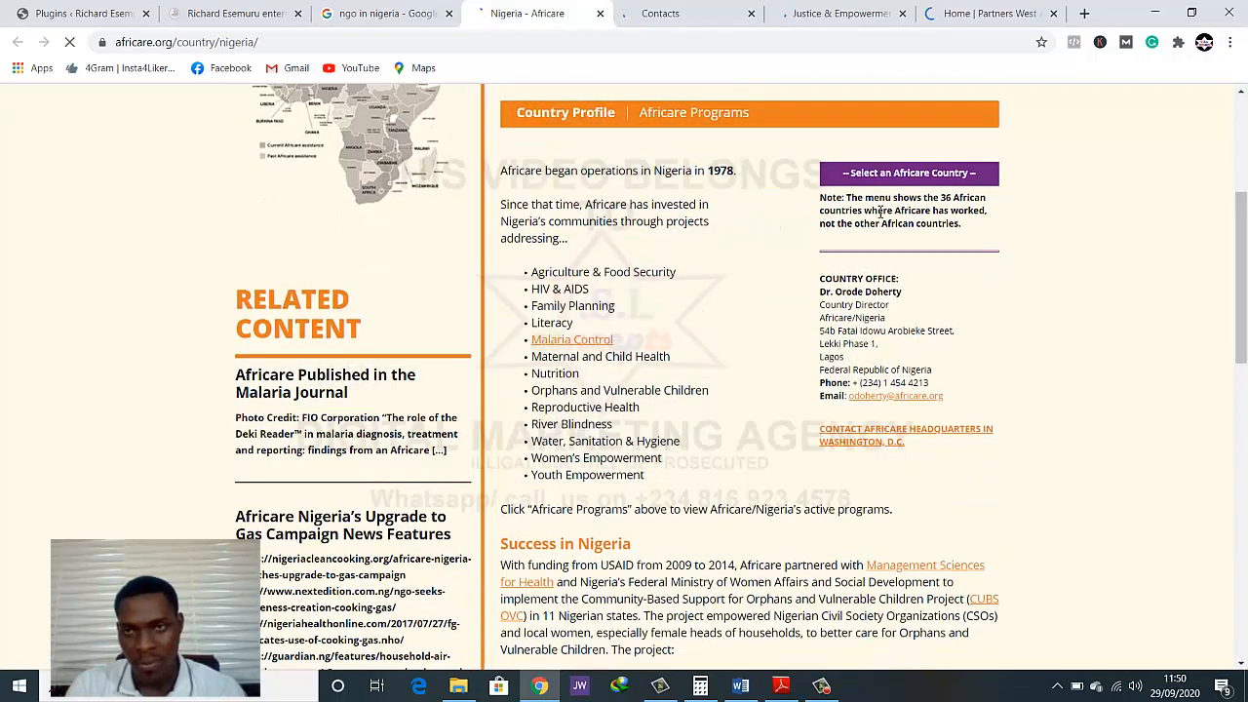
scroll(654, 325, down, 7)
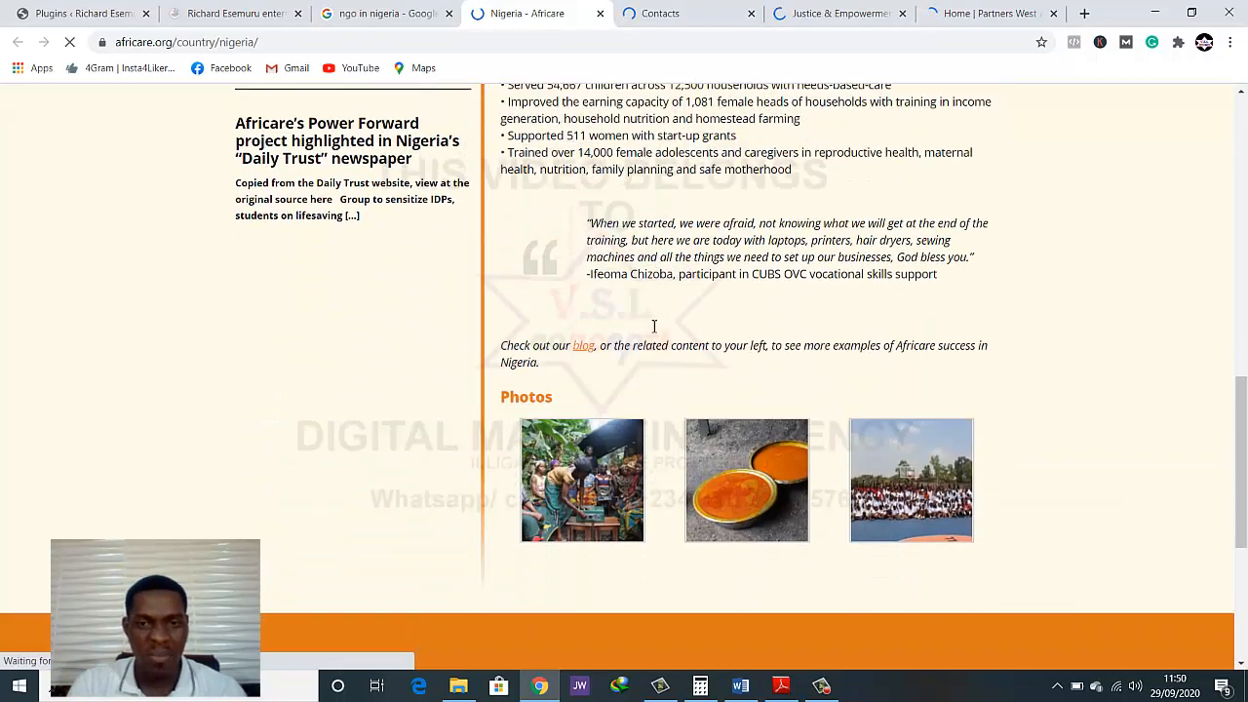
scroll(654, 326, down, 3)
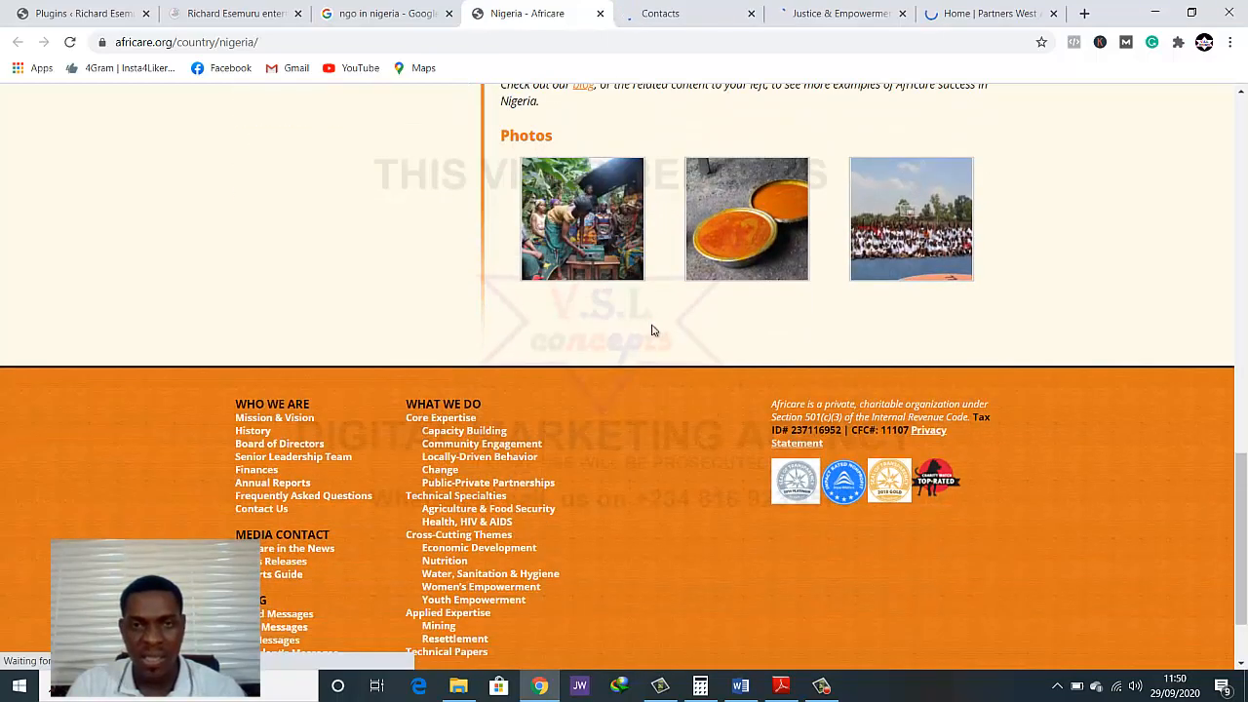
scroll(735, 359, up, 2)
scroll(736, 361, down, 1)
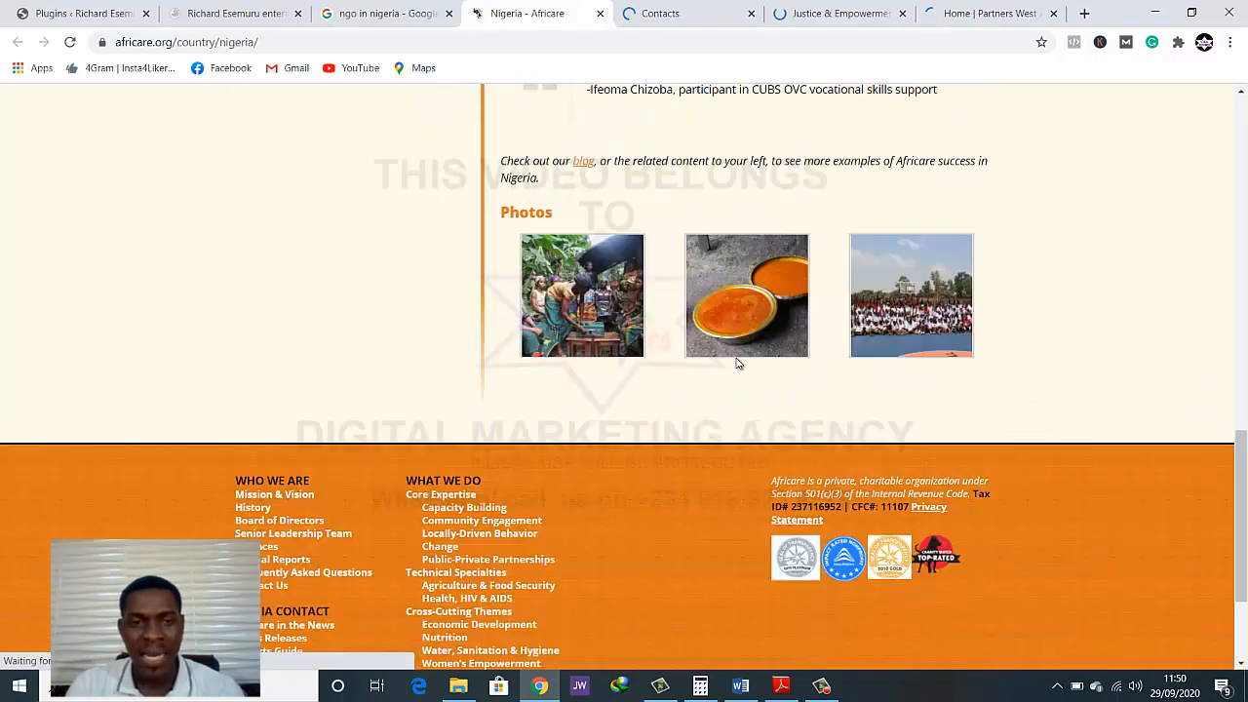
scroll(738, 363, up, 5)
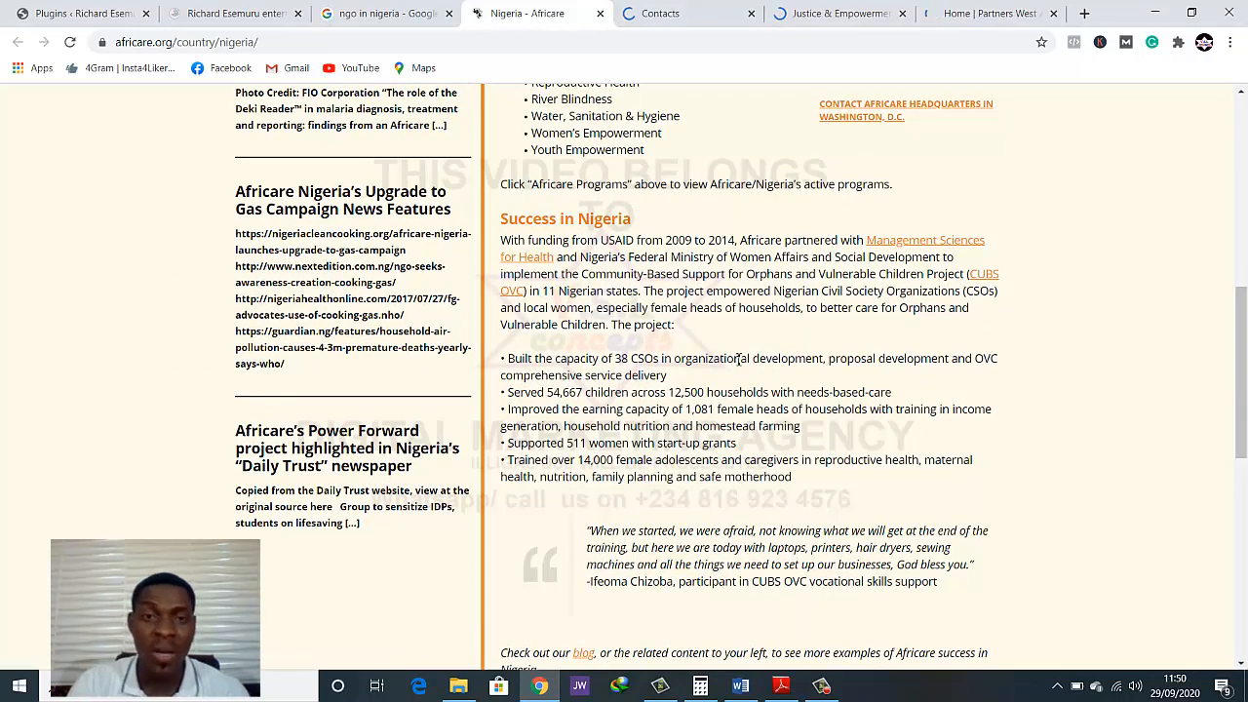
scroll(738, 359, up, 1)
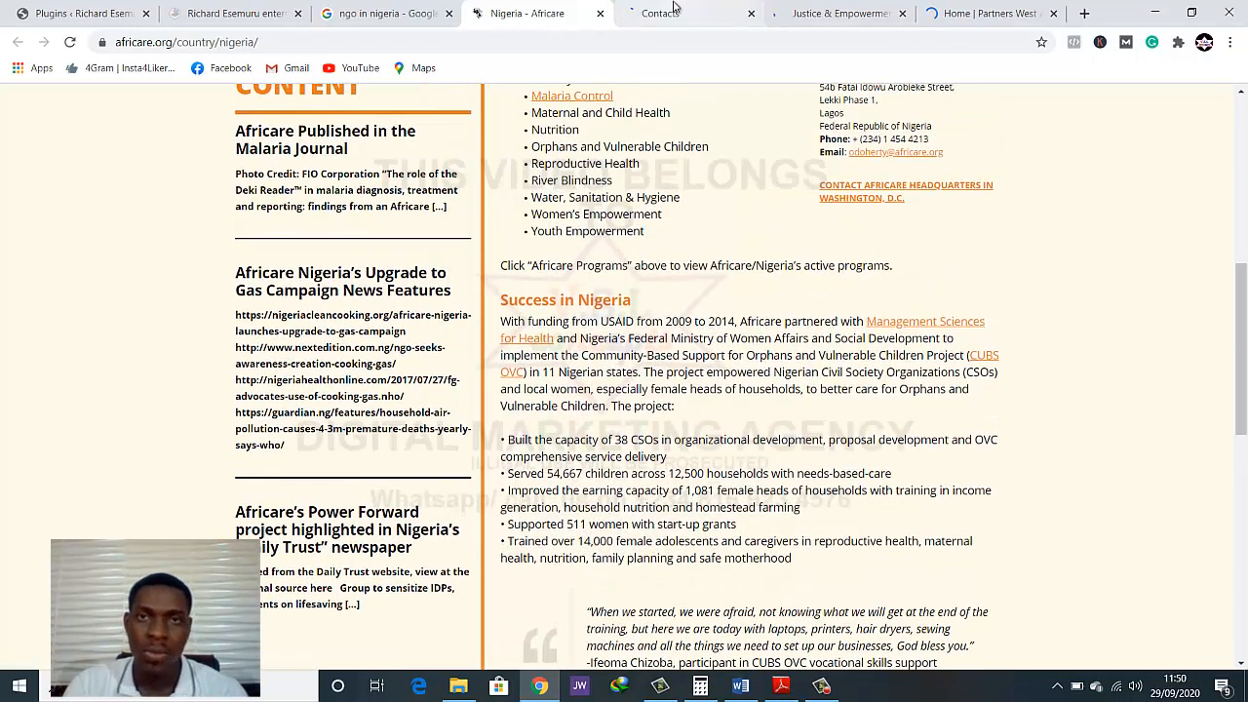
Examine the Justice & Empowerment Initiatives homepage, including its programme areas, press releases and subscription form, and return to its header
click(673, 12)
click(537, 12)
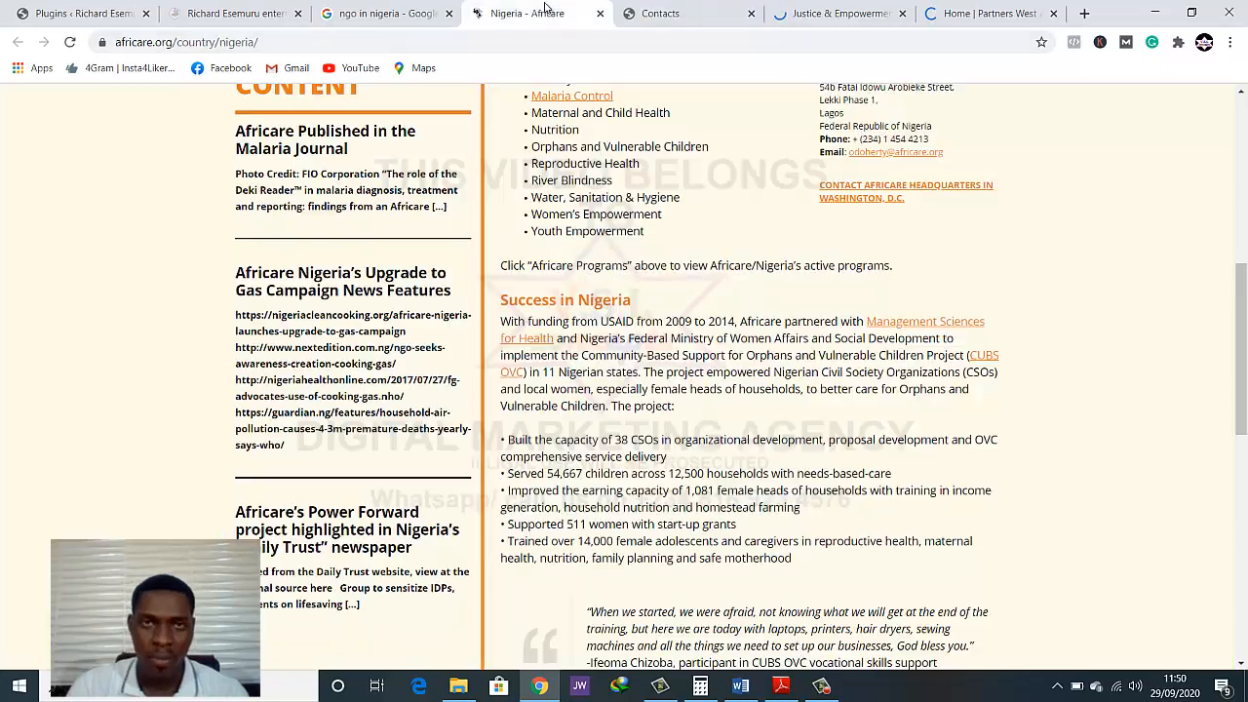
click(799, 8)
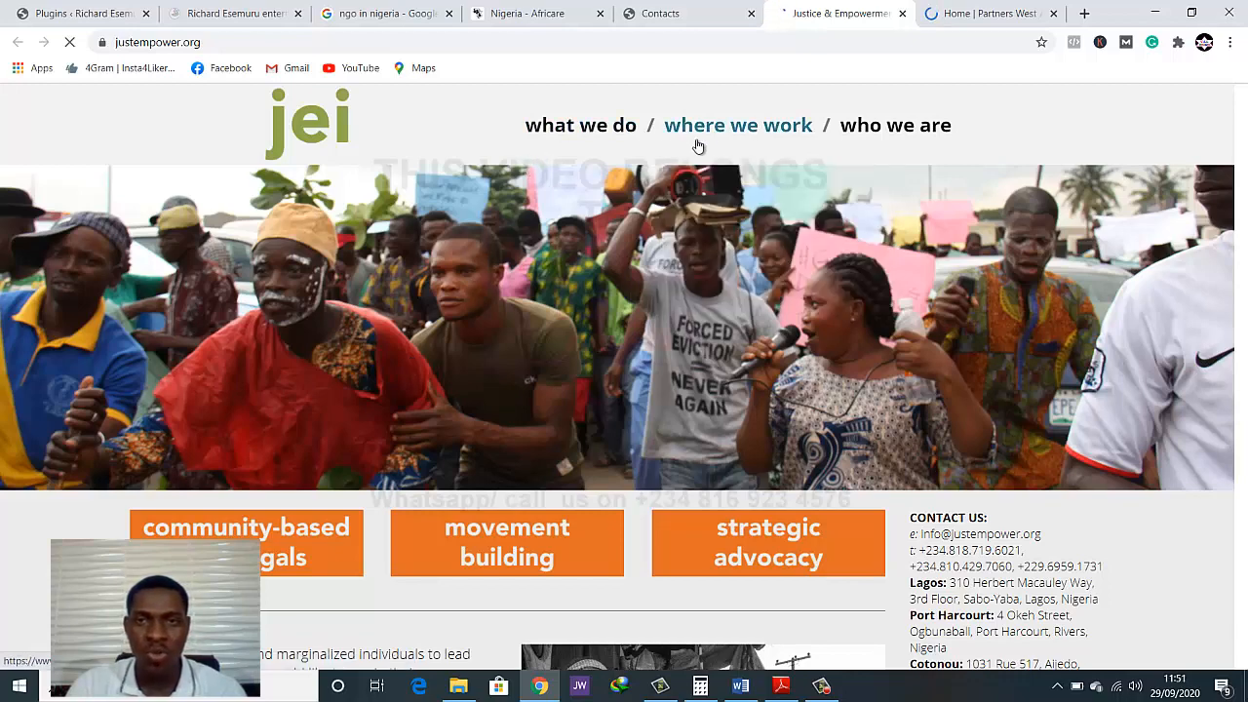
scroll(792, 346, down, 2)
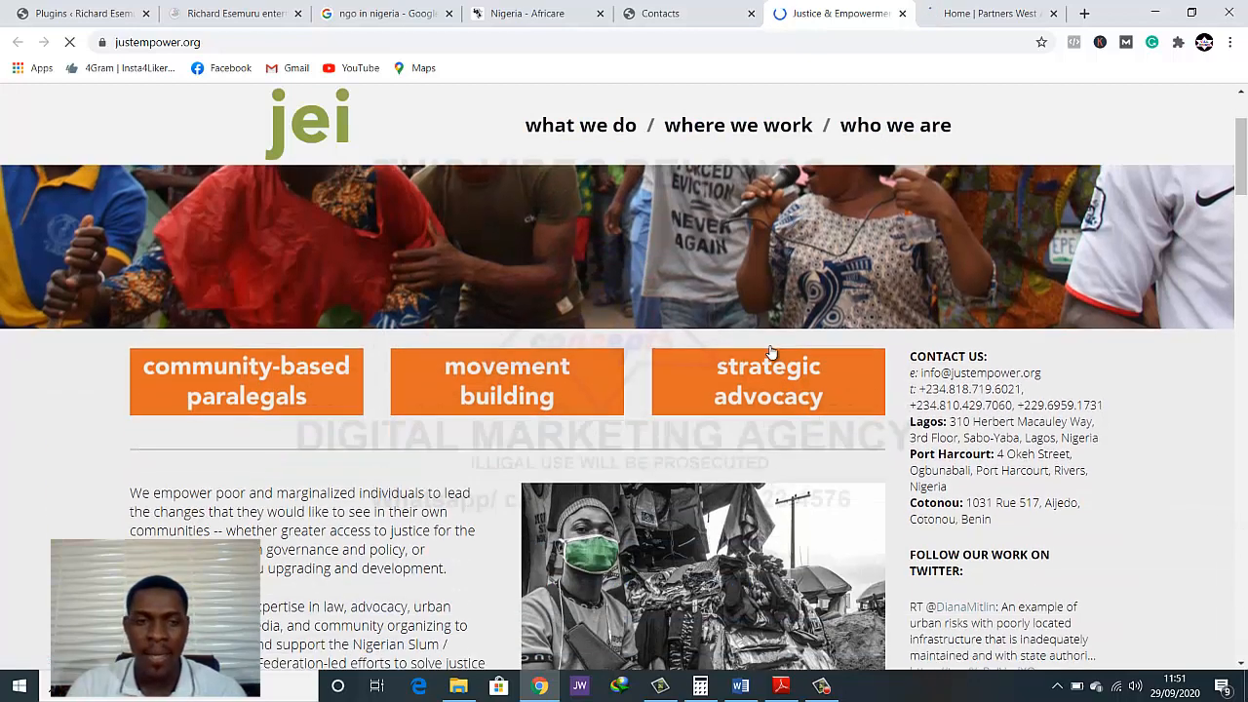
scroll(467, 429, down, 1)
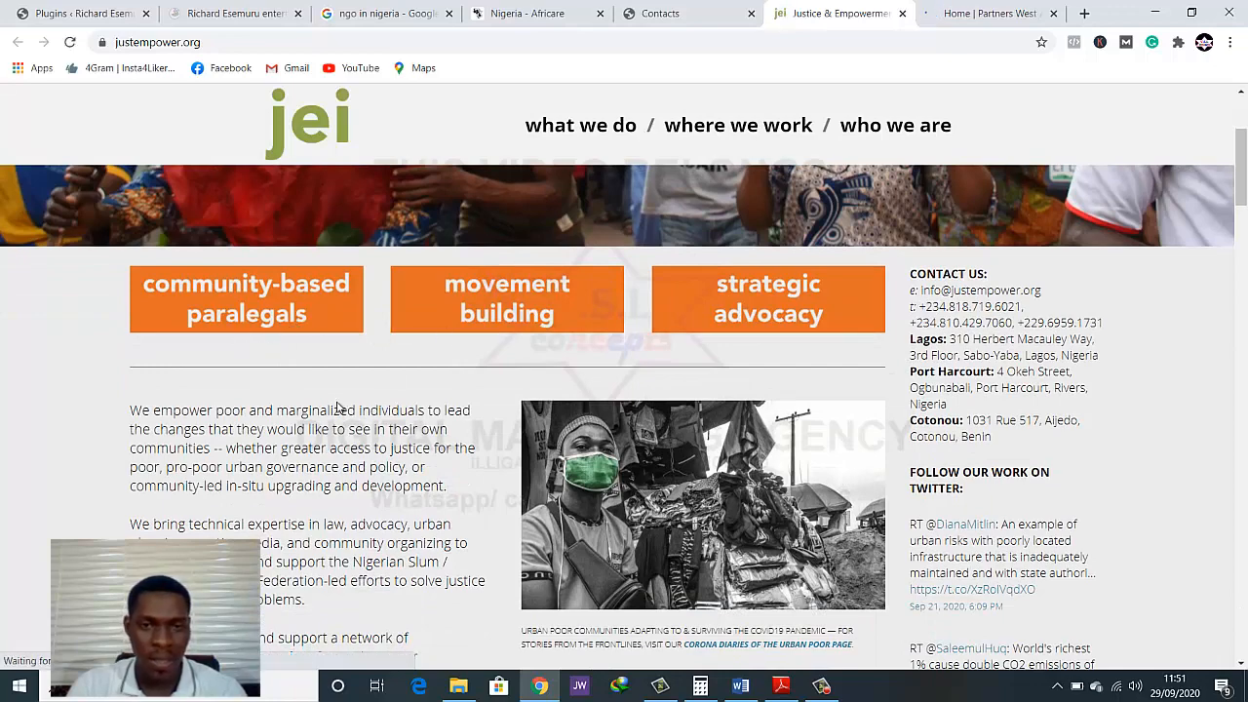
scroll(361, 390, down, 1)
scroll(334, 408, down, 1)
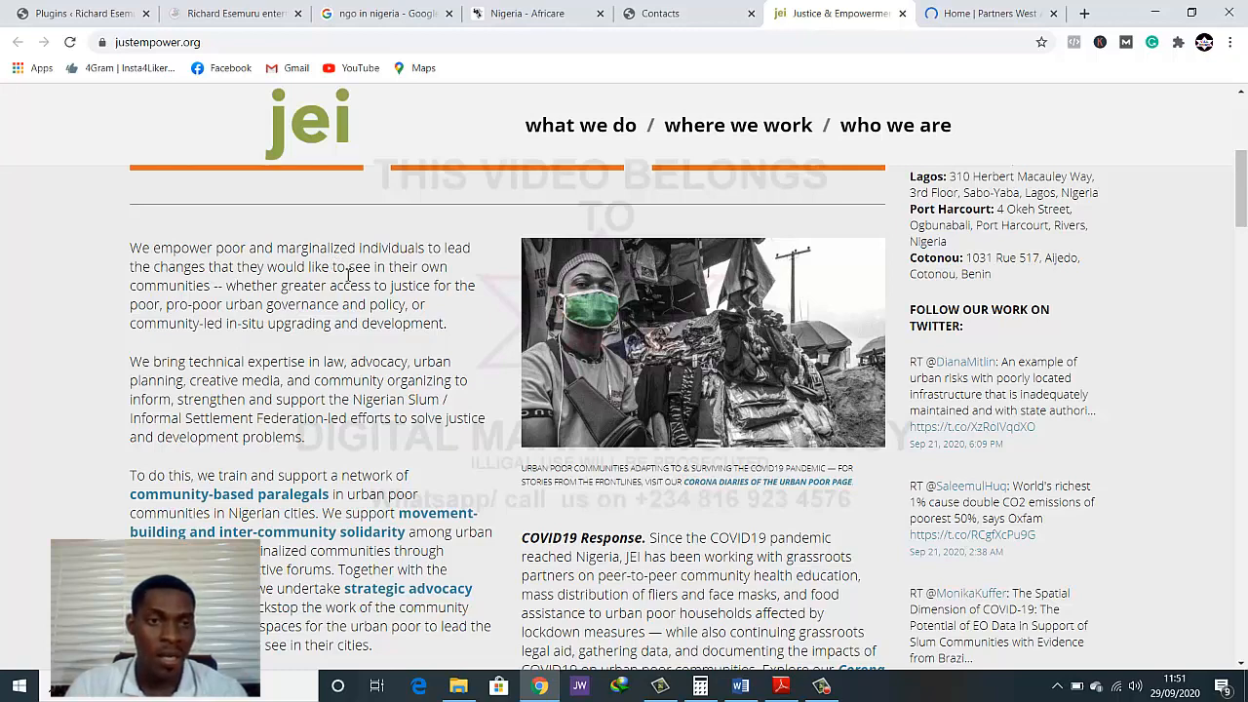
scroll(336, 342, down, 2)
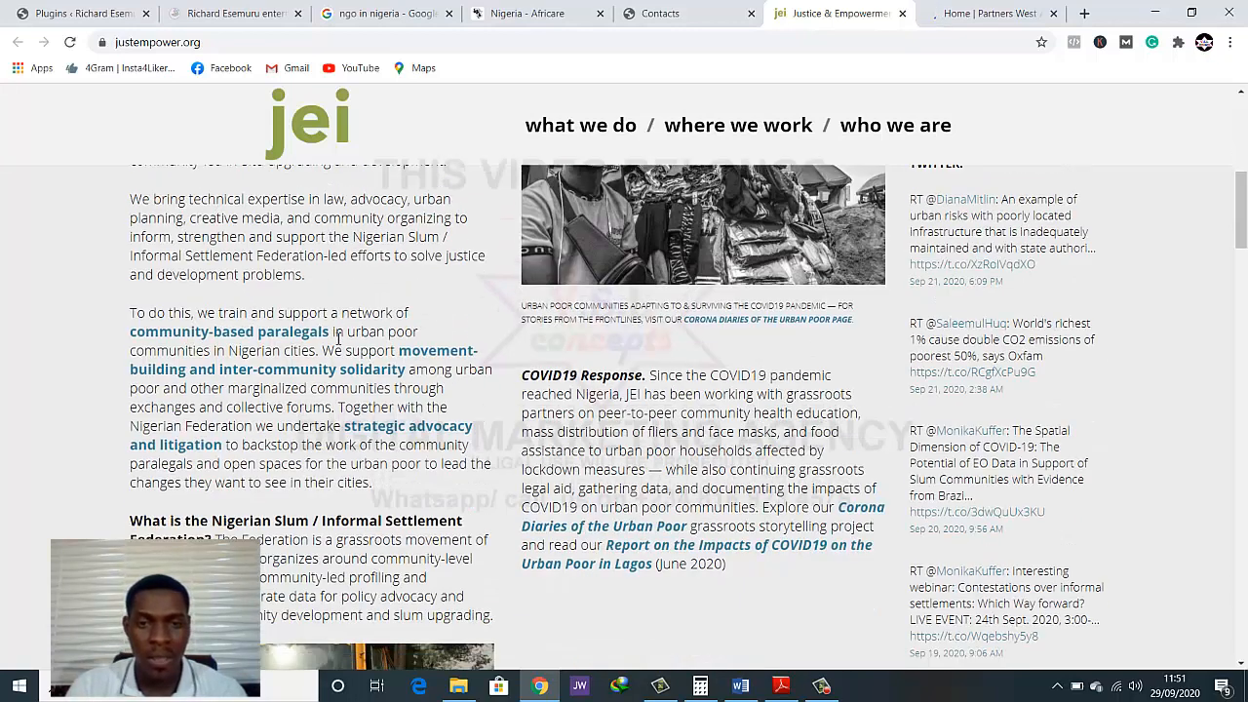
scroll(370, 454, down, 5)
scroll(370, 454, up, 1)
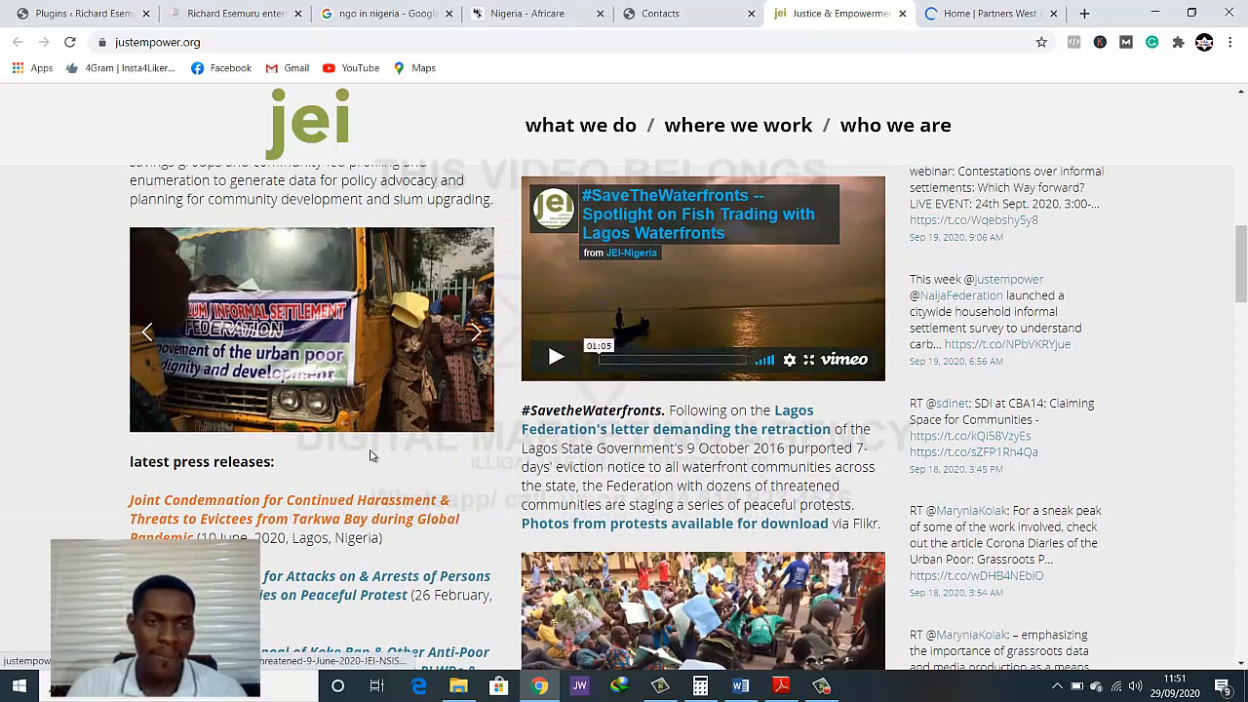
scroll(371, 455, down, 4)
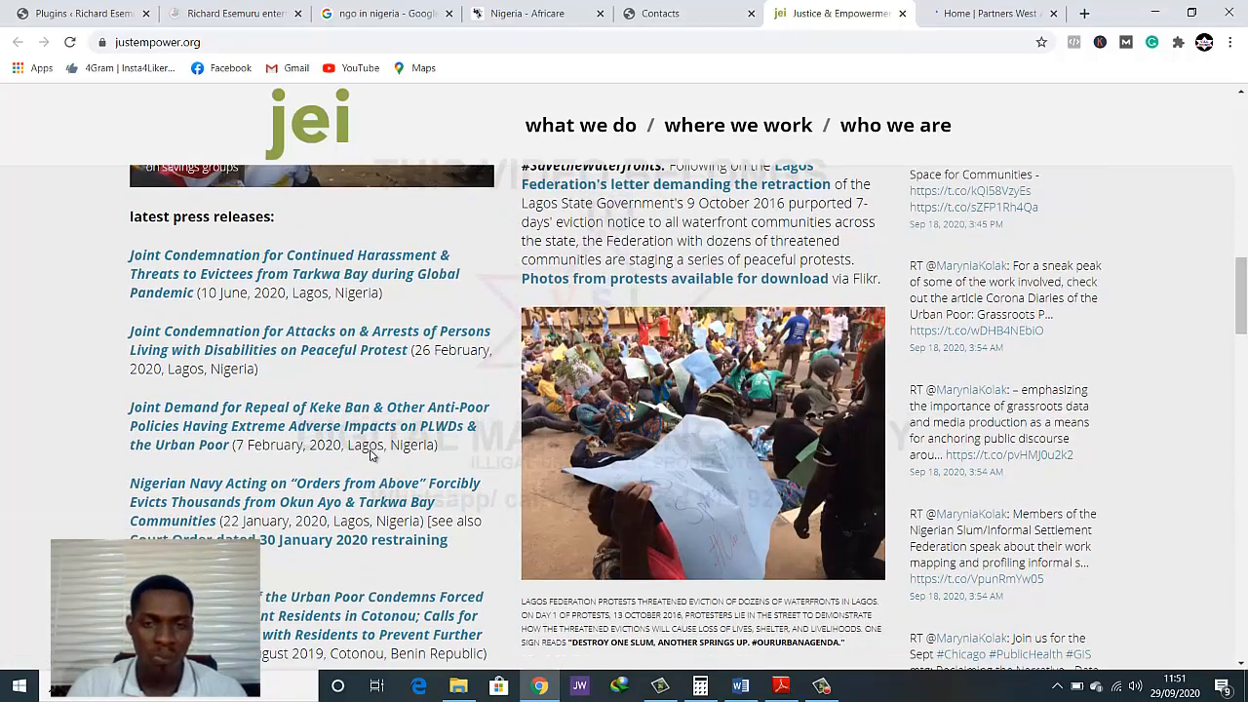
scroll(371, 454, down, 6)
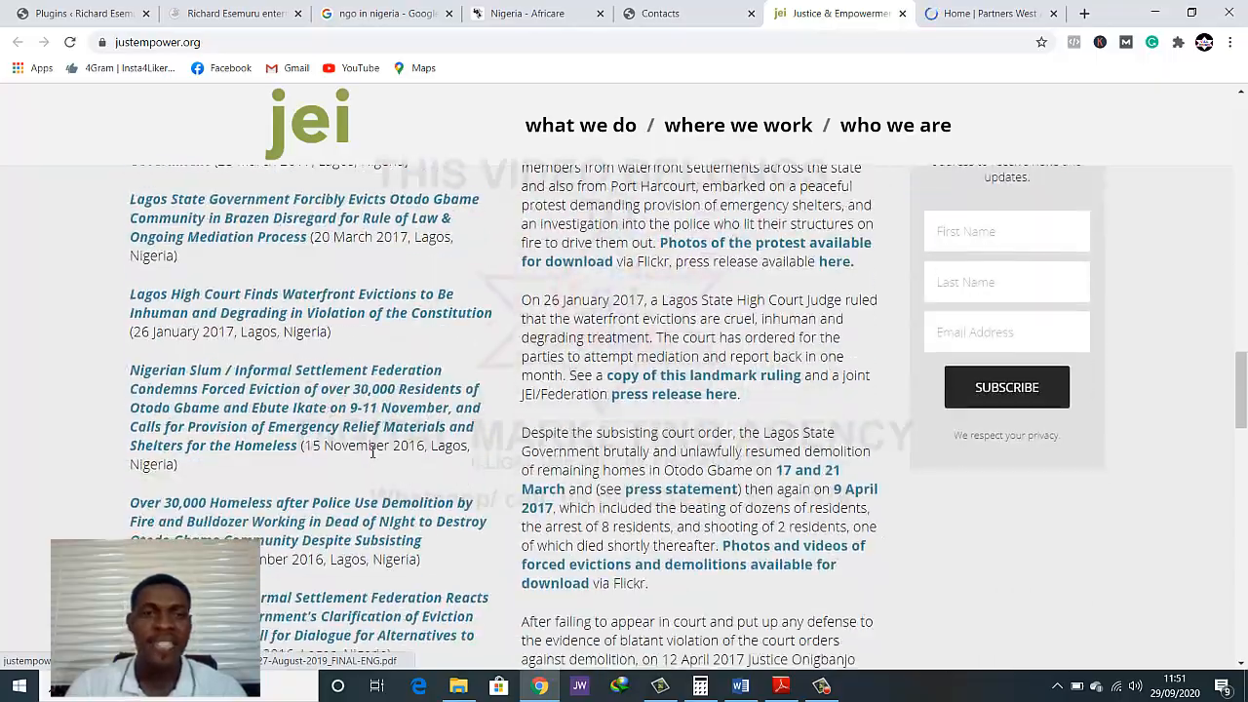
scroll(371, 452, up, 3)
scroll(372, 451, up, 14)
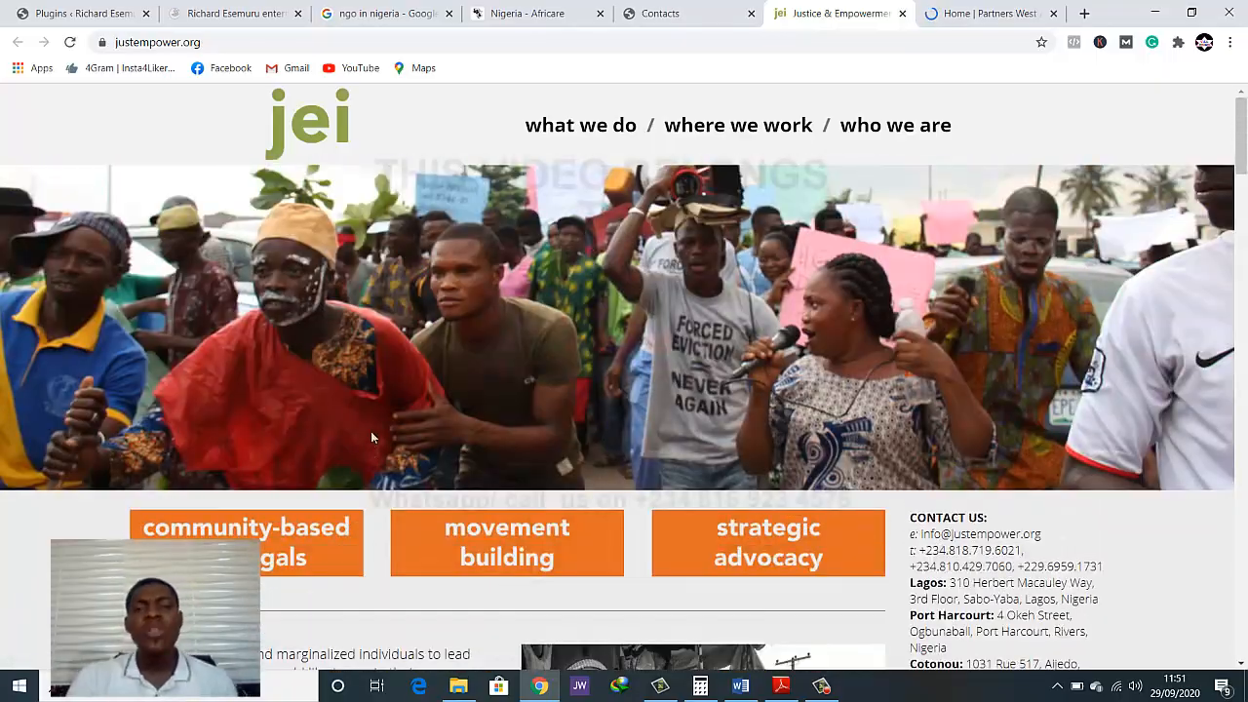
Return to the Google local listings and search for "ophanage home in nigeria"
click(368, 15)
scroll(383, 332, up, 5)
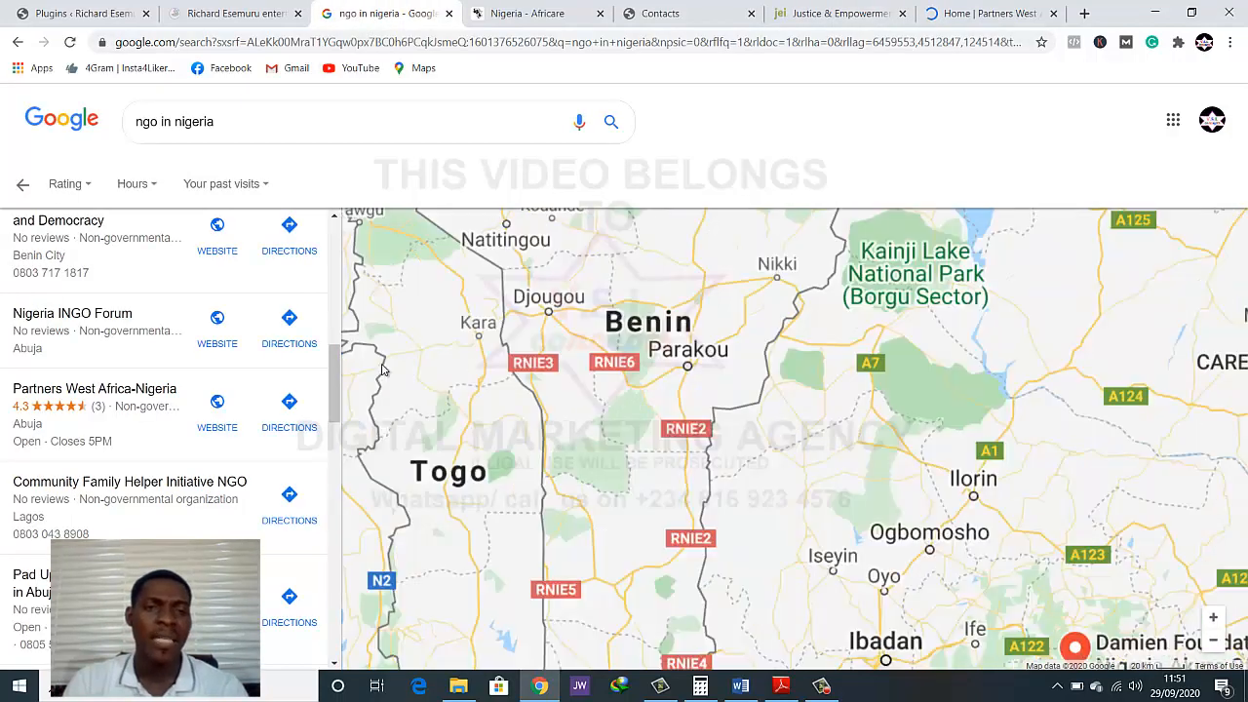
double_click(134, 124)
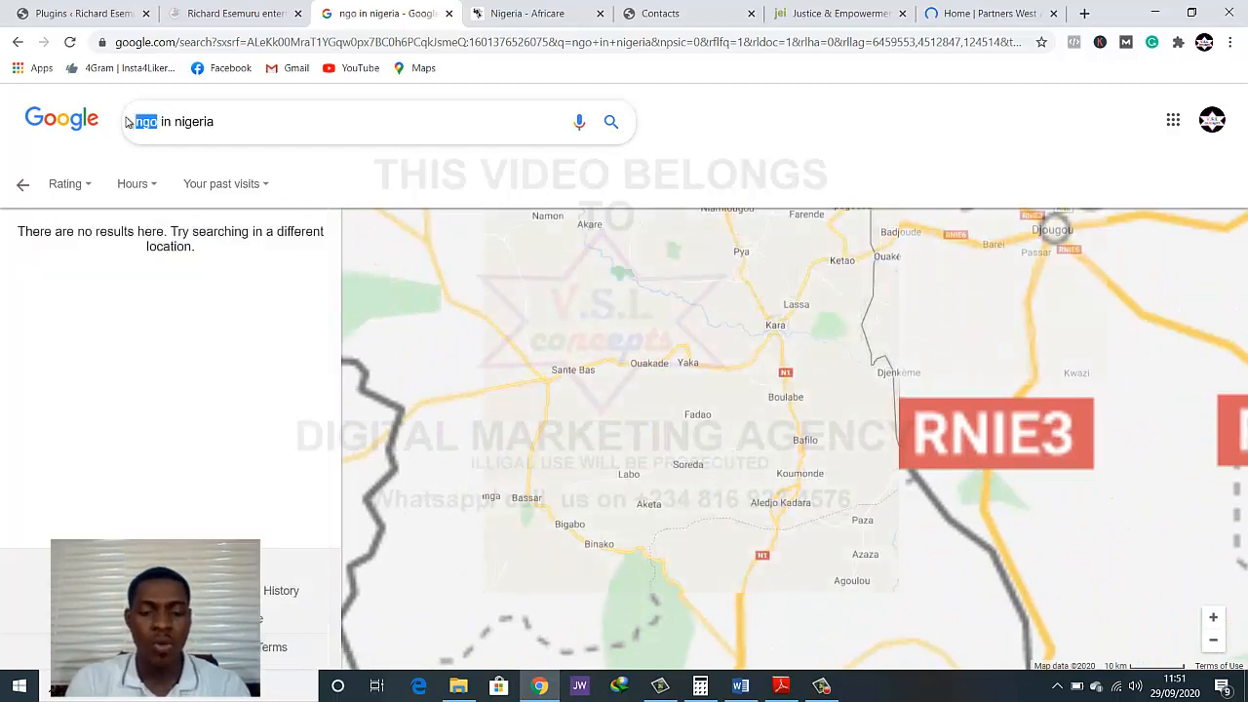
text(oph)
text(a)
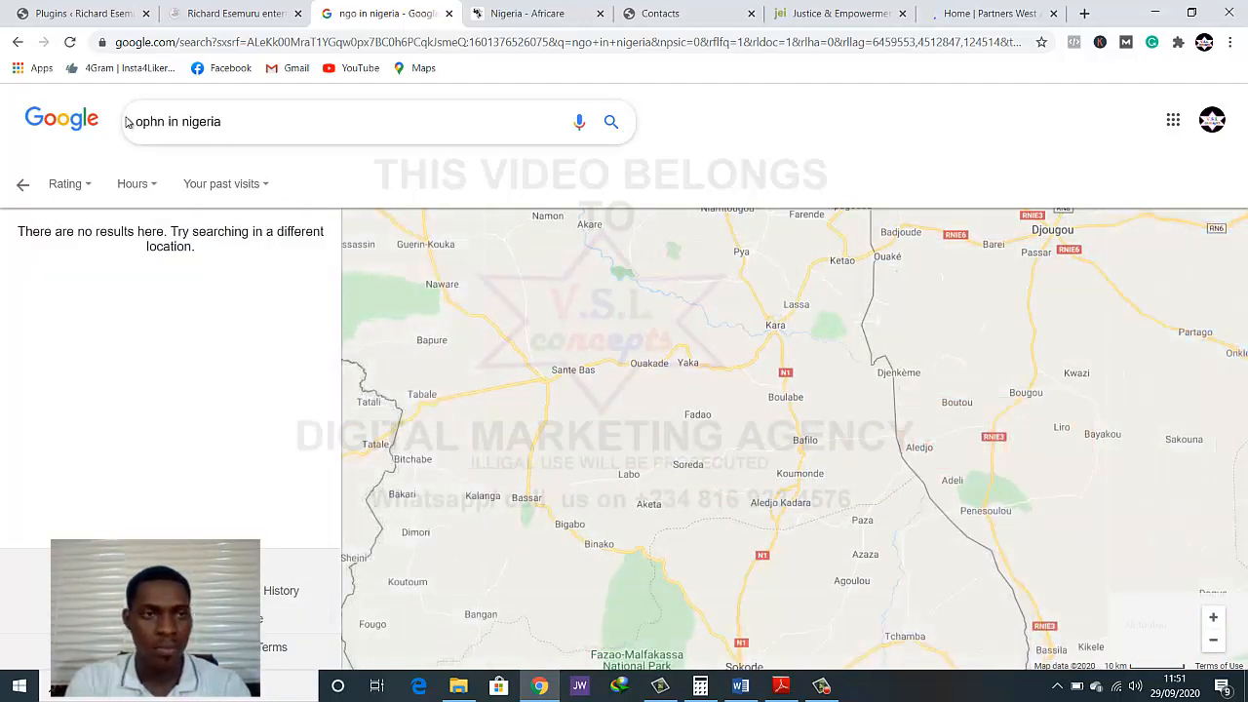
key(BackSpace)
key(BackSpace)
text(hanage home)
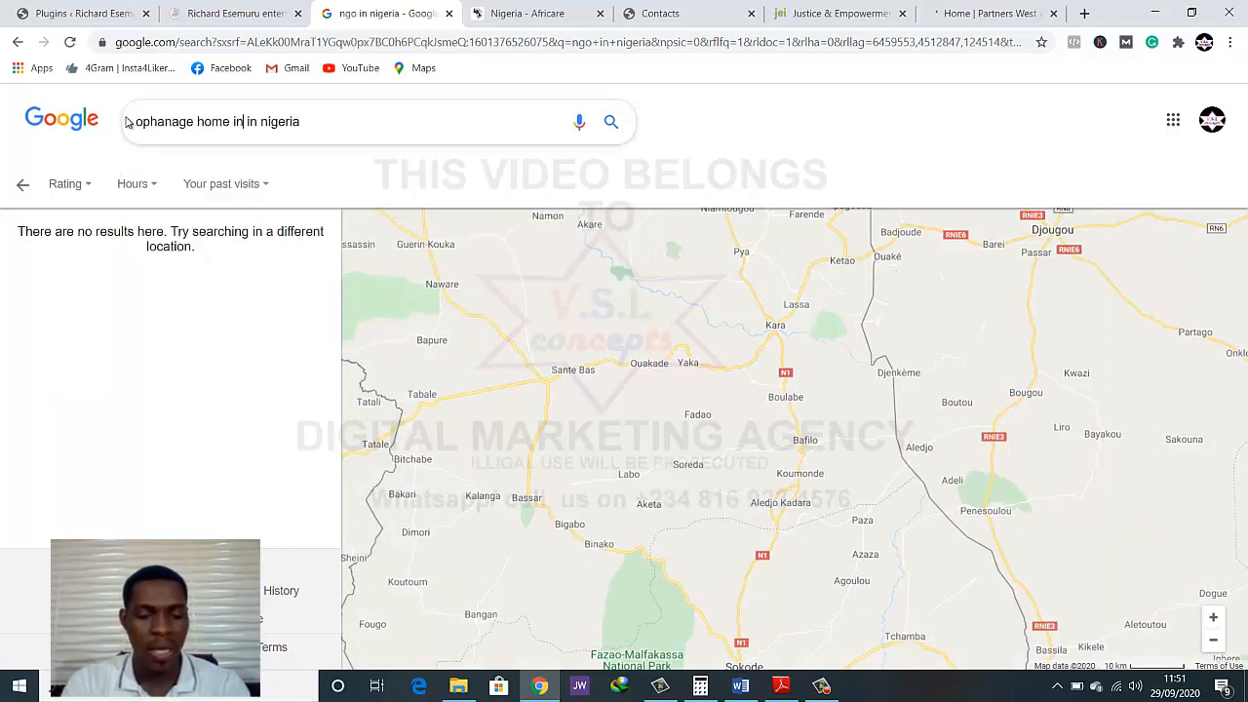
key(Return)
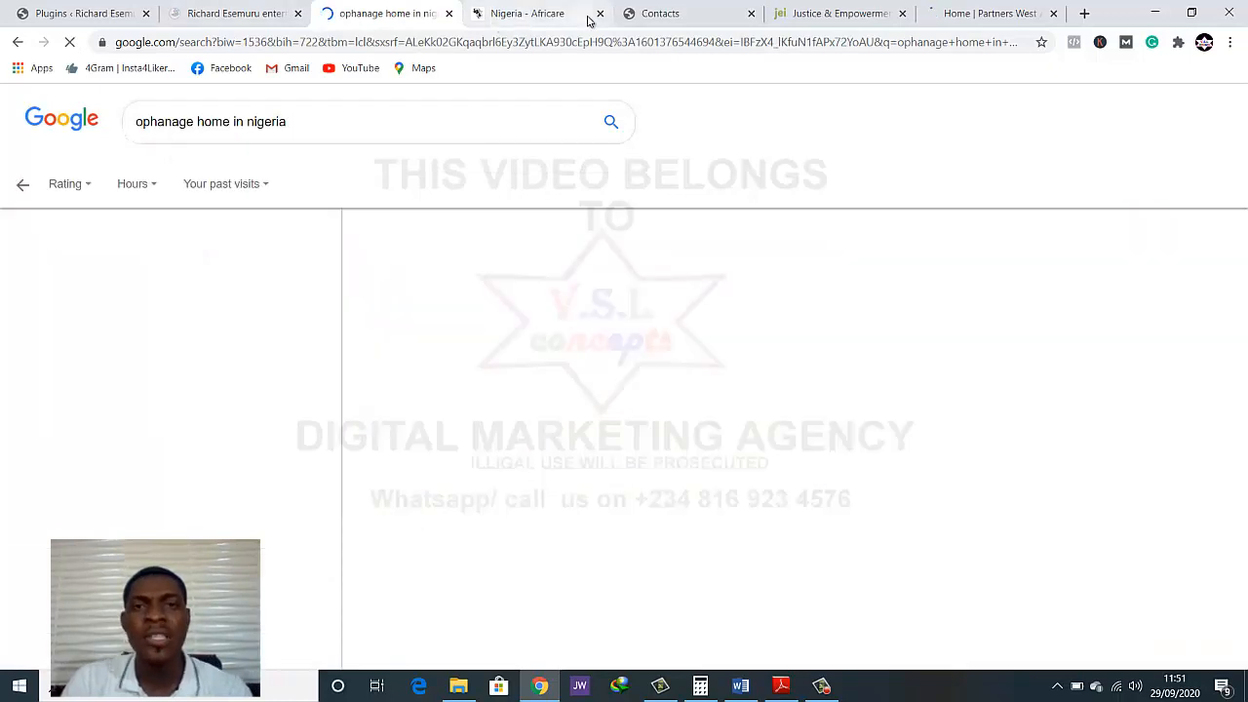
Close the Africare, Contacts, Justice & Empowerment Initiatives and Partners West Africa tabs, keeping the orphanage search results open
click(599, 16)
click(599, 15)
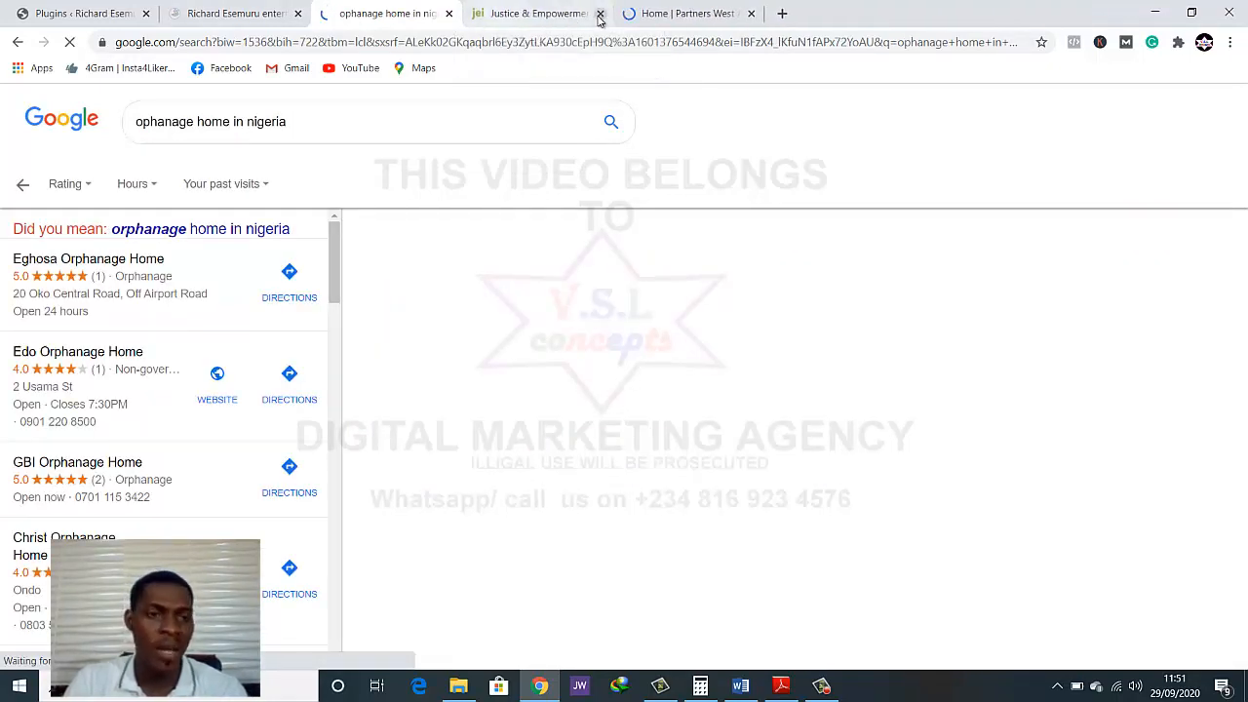
click(600, 16)
click(600, 15)
Open the websites of Edo Orphanage Home and Christ Orphanage Home Ondo from the listings in separate new tabs
scroll(117, 292, down, 2)
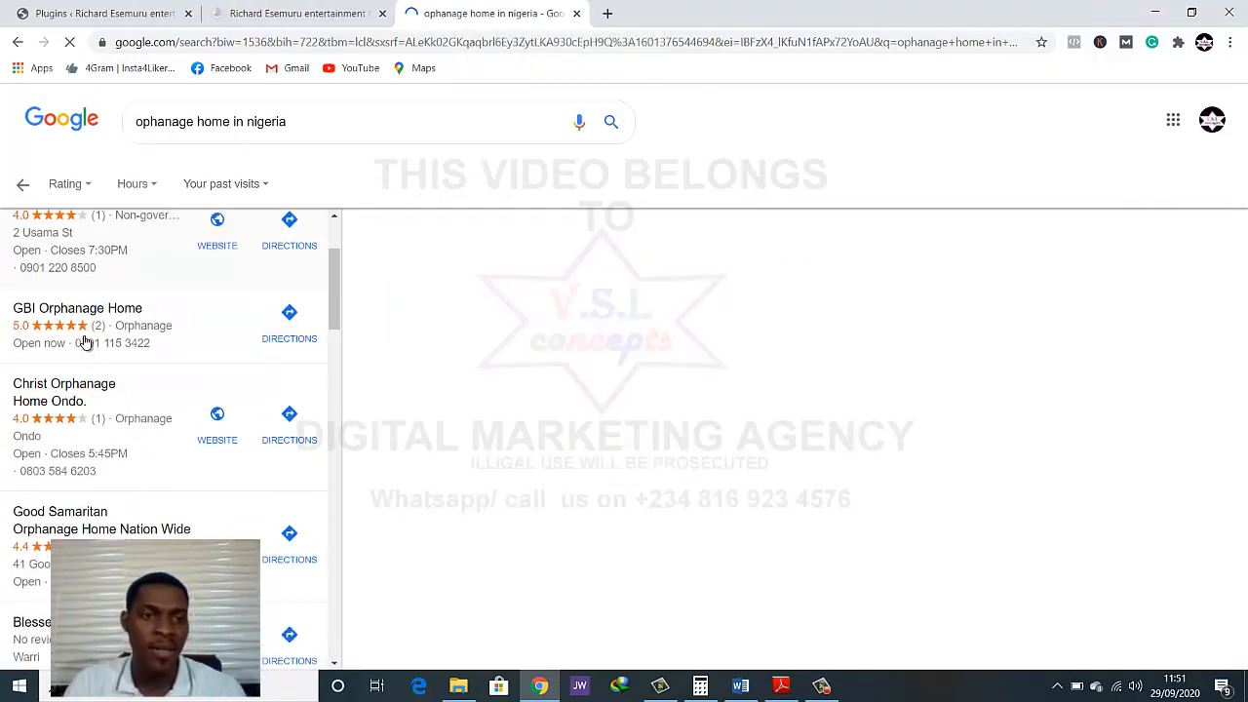
scroll(92, 337, up, 2)
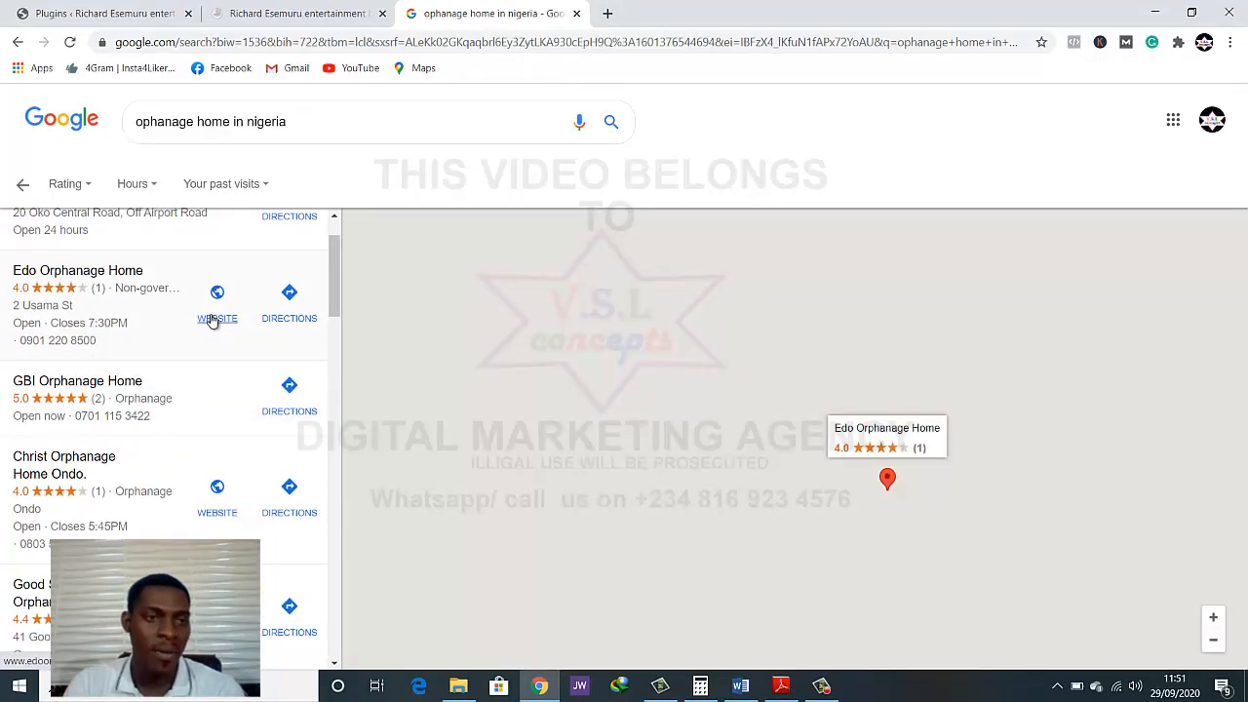
right_click(215, 322)
click(255, 327)
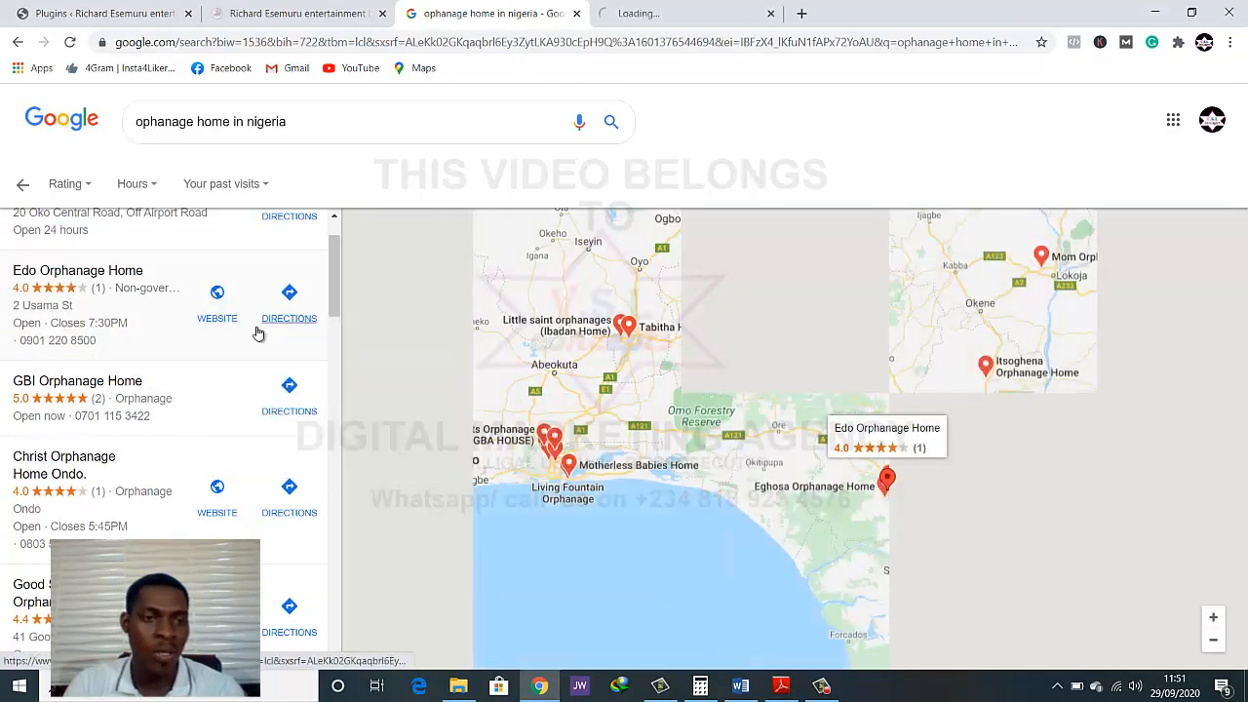
scroll(252, 359, down, 2)
scroll(234, 341, down, 1)
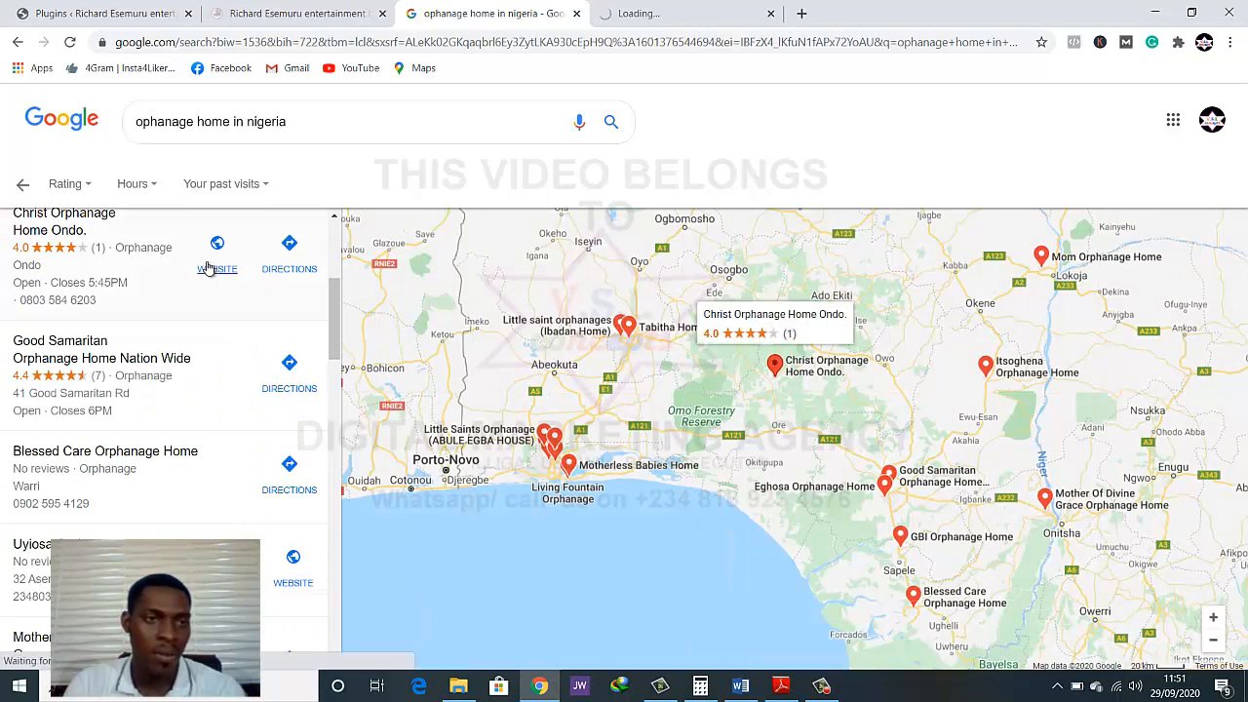
right_click(216, 259)
click(255, 268)
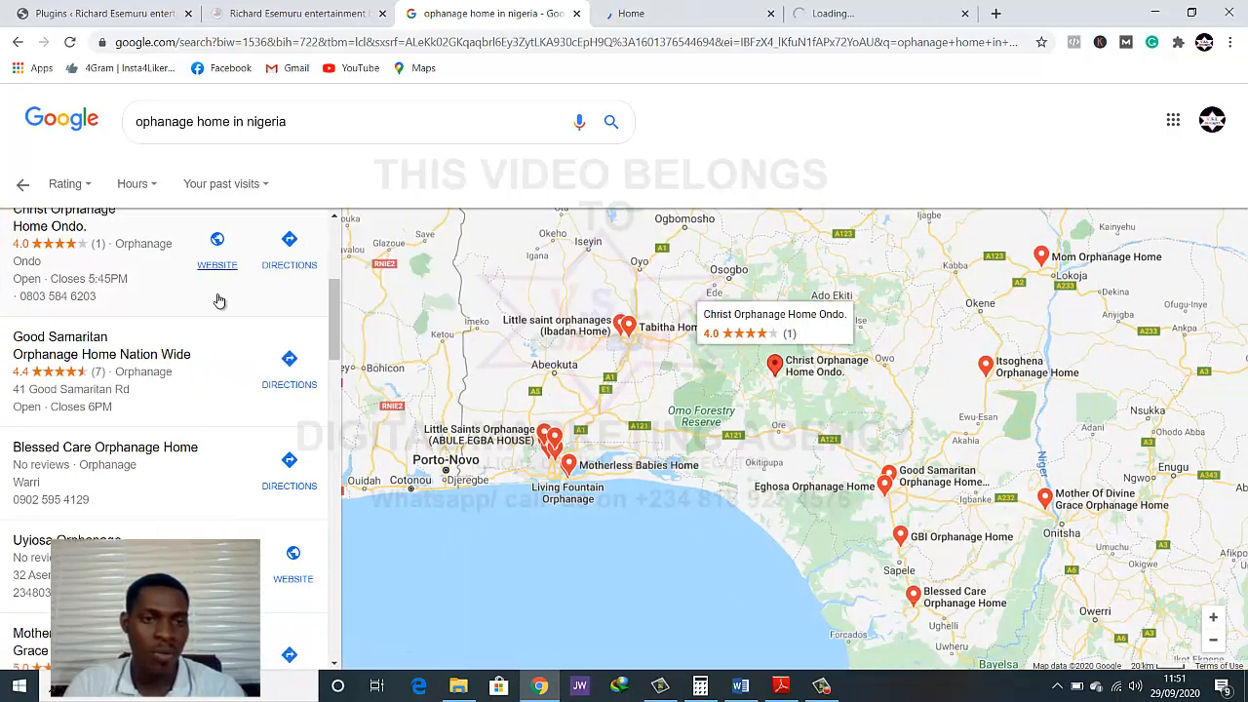
Check the remaining Nigerian listings and change the search to "ophanage home in usa"
scroll(219, 304, down, 2)
scroll(219, 305, down, 5)
scroll(217, 303, up, 8)
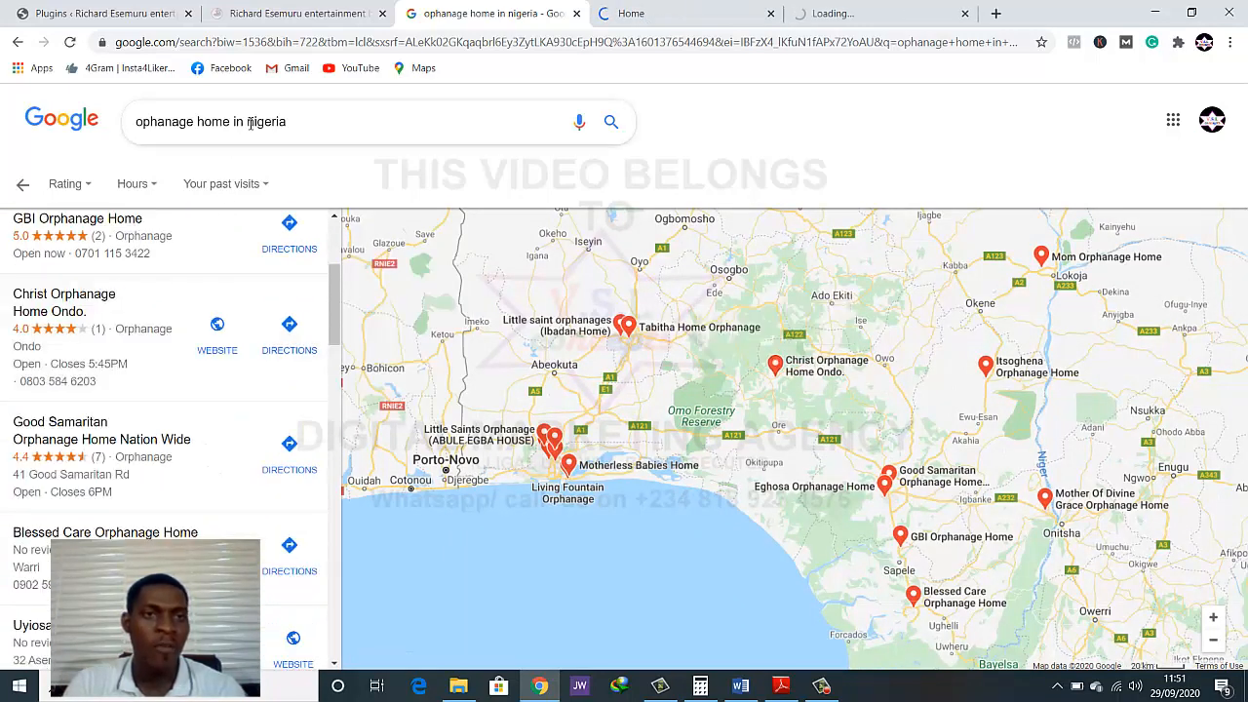
double_click(282, 129)
text(us)
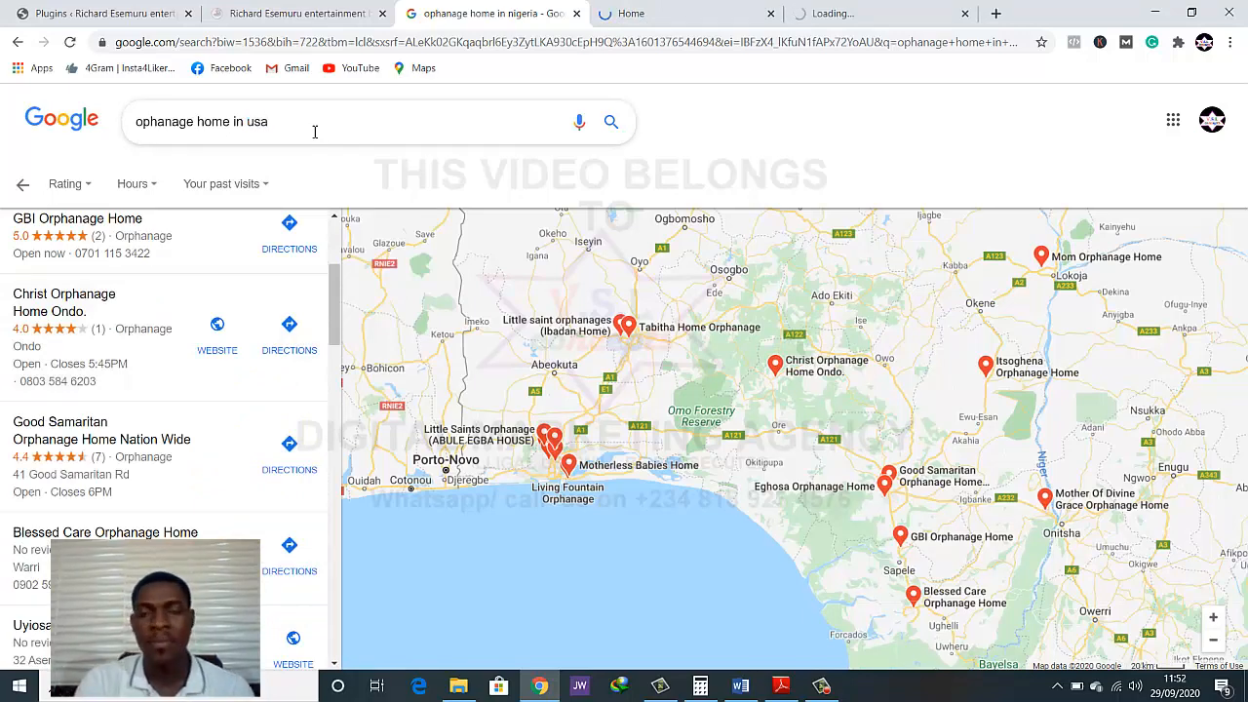
key(Return)
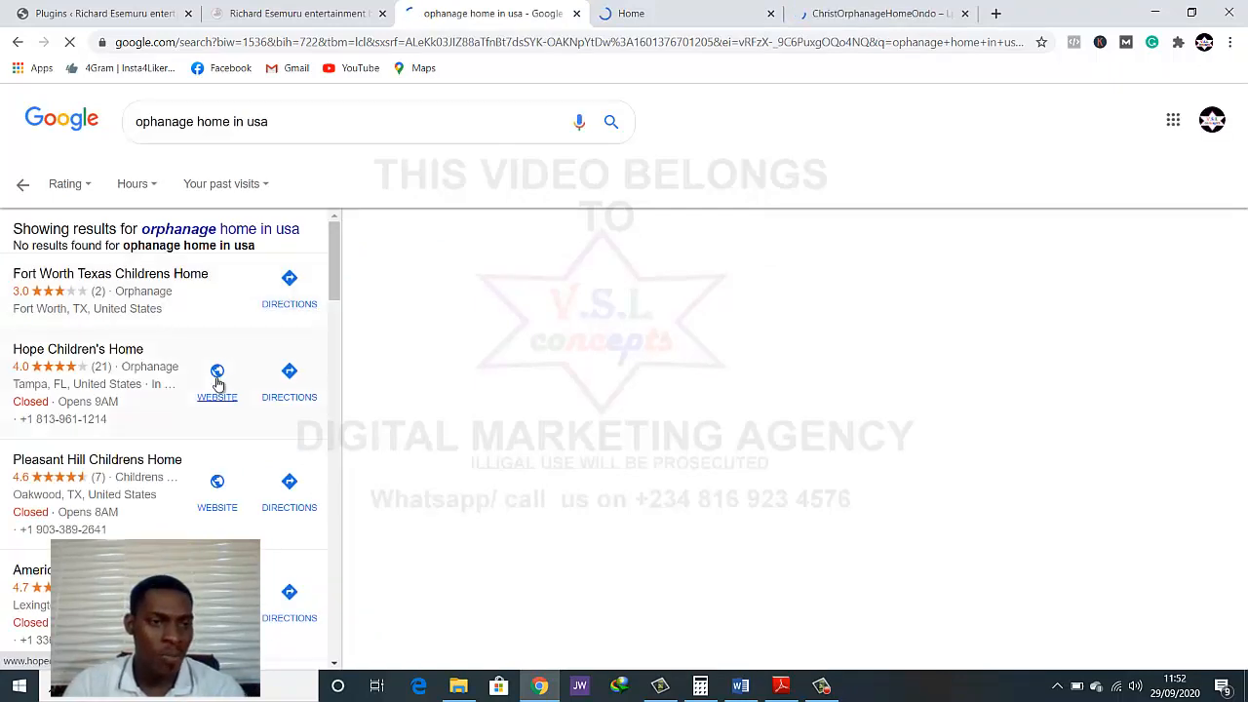
Open the websites of Hope Children's Home, Pleasant Hill Childrens Home and American Childrens Home in separate new tabs
right_click(218, 384)
click(237, 396)
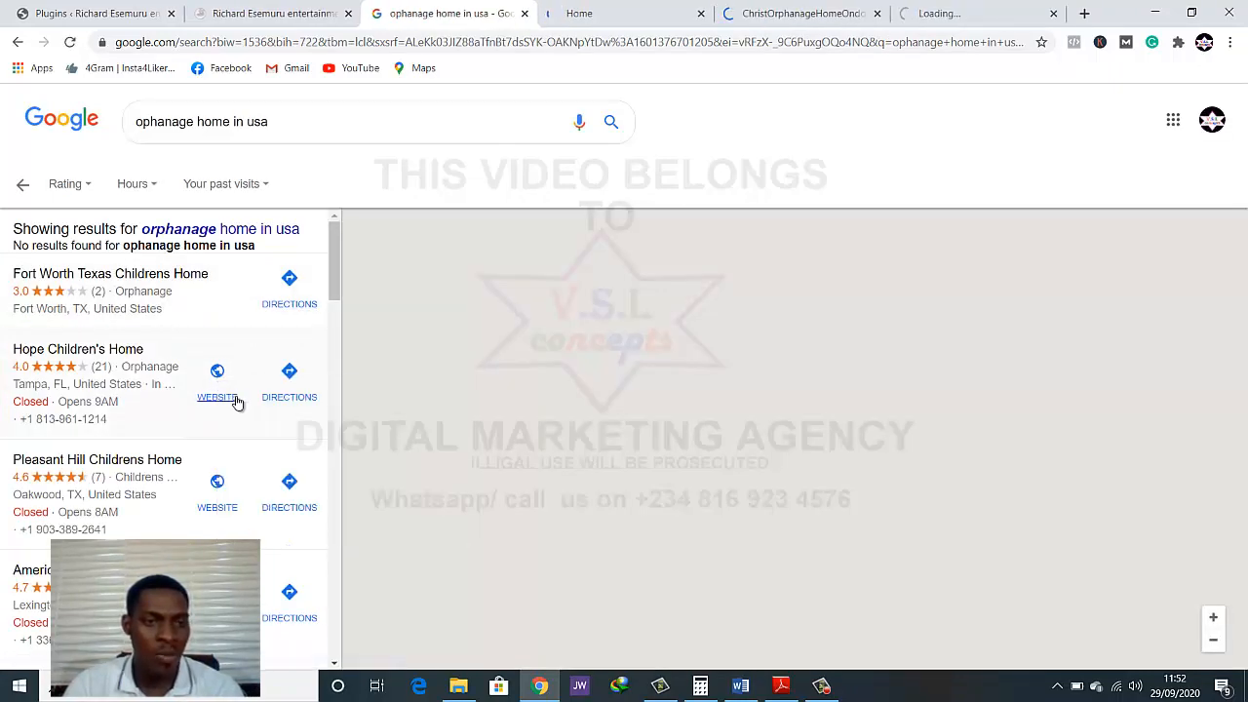
scroll(195, 439, down, 2)
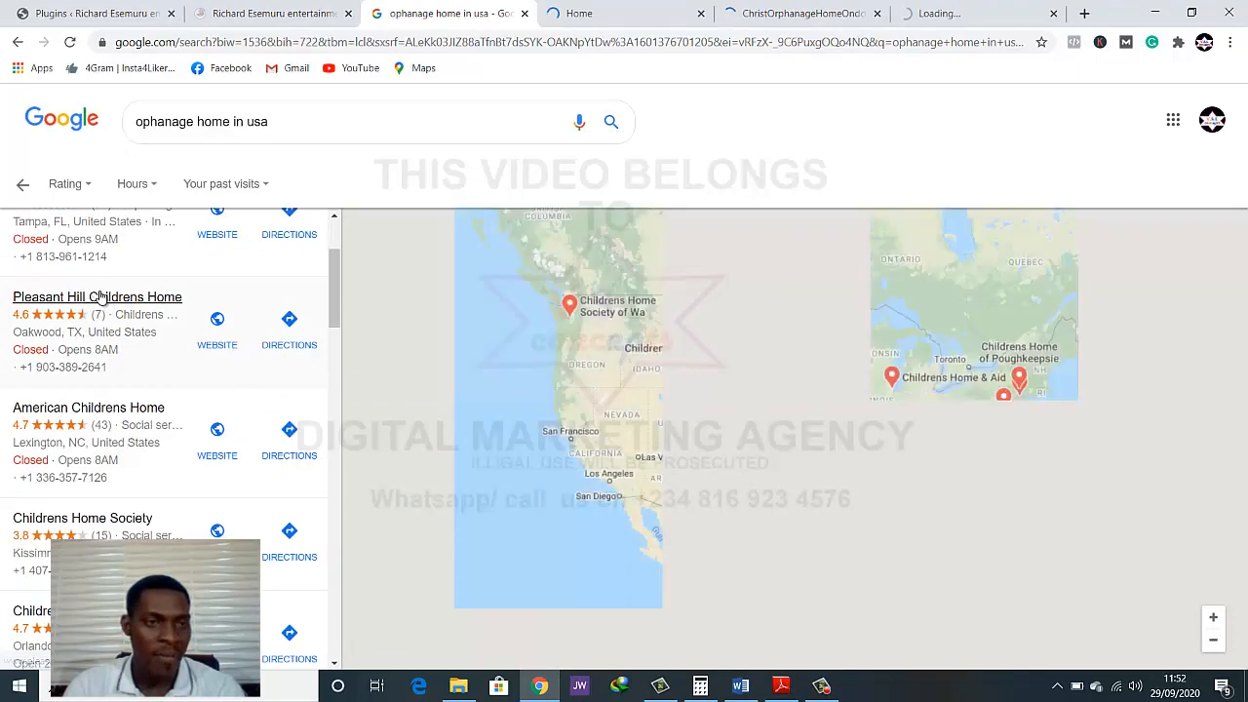
right_click(216, 341)
click(253, 348)
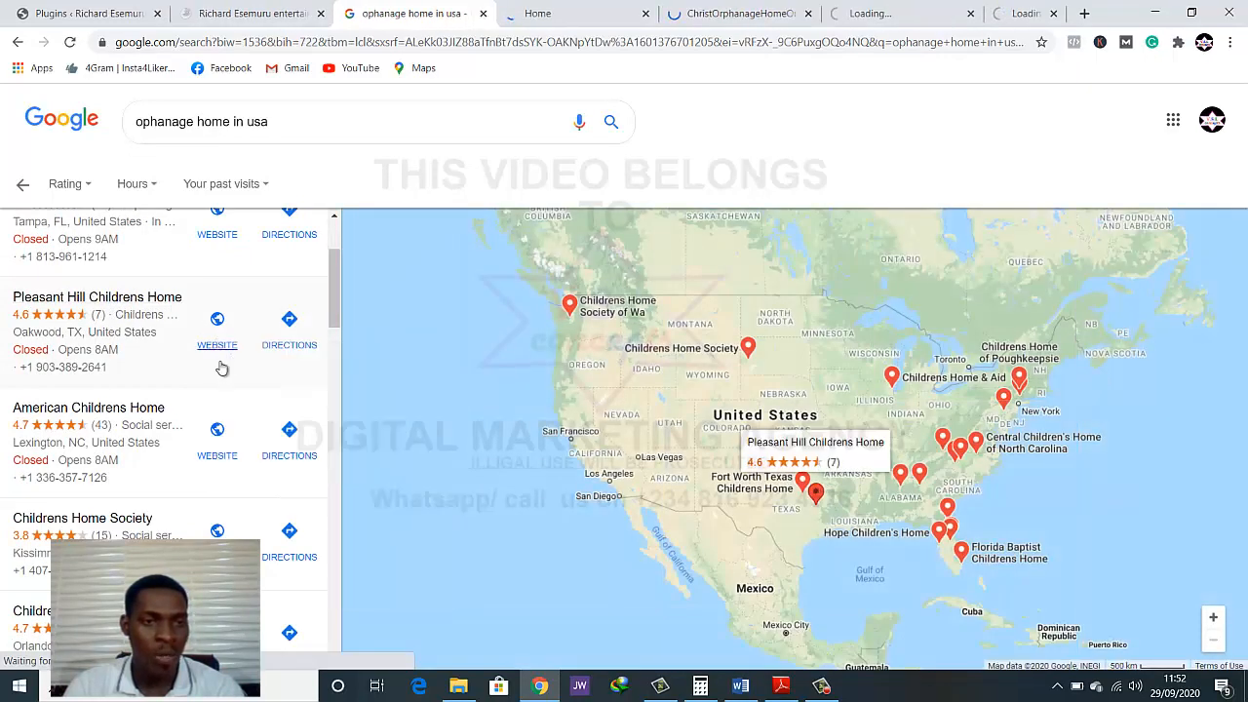
right_click(210, 453)
click(248, 460)
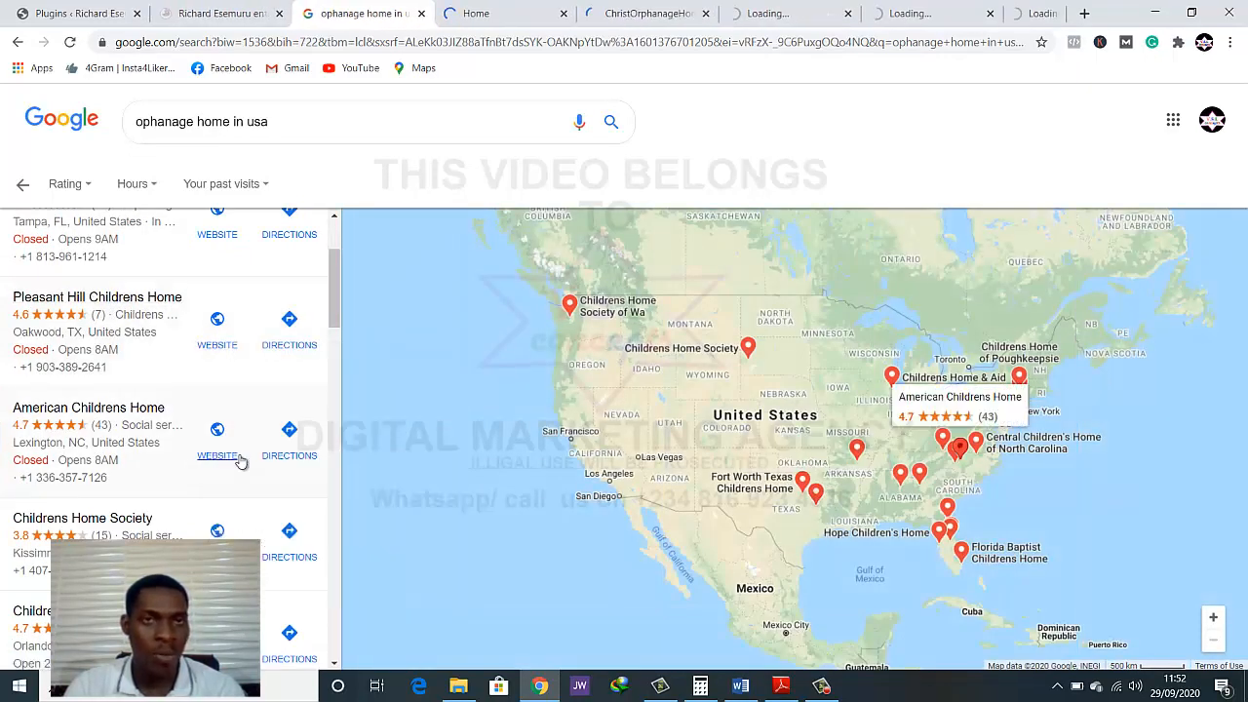
View the Edo Orphanage Home banner slides and their headlines, and compare them with the Lifeline site's homepage banner
click(469, 5)
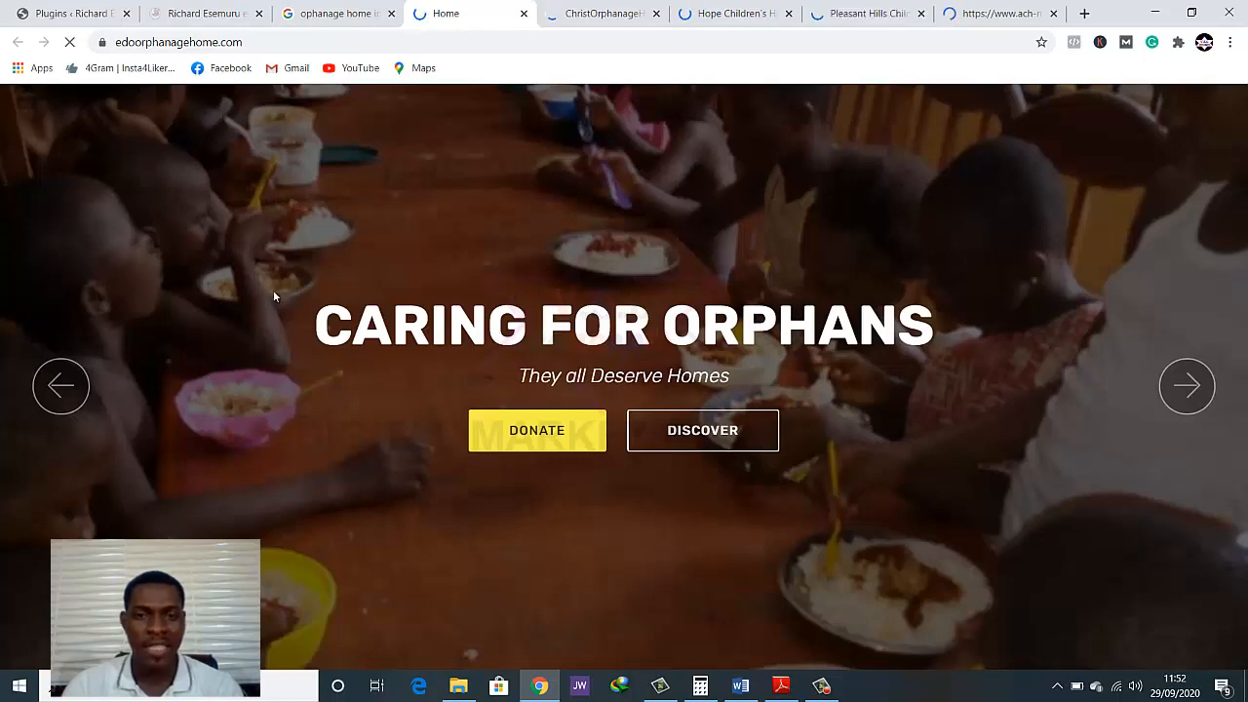
click(61, 388)
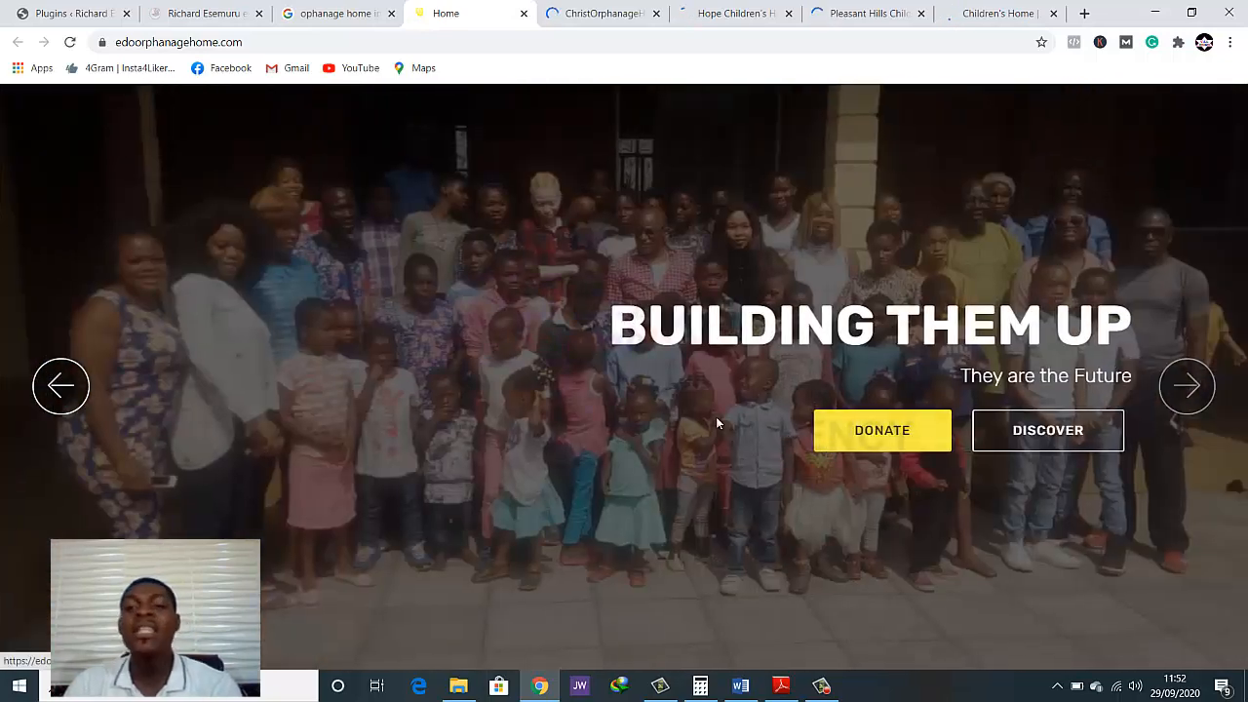
drag(630, 337, 1138, 336)
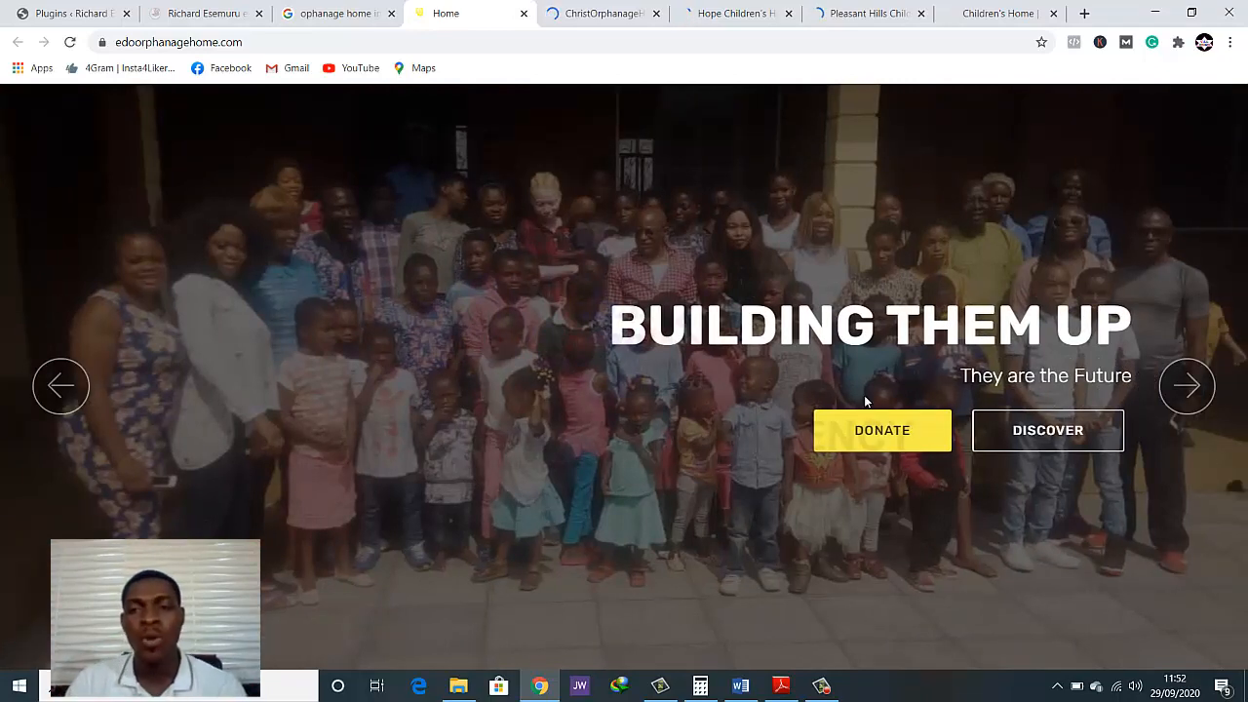
drag(649, 335, 969, 355)
click(715, 379)
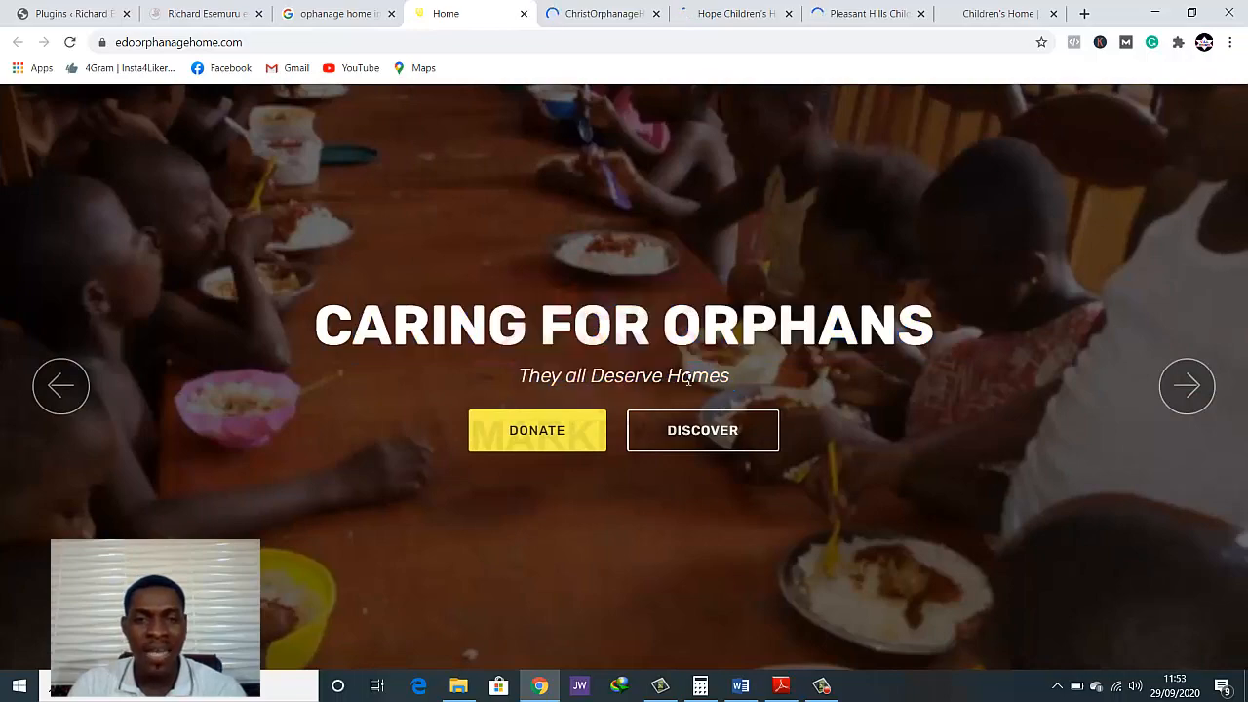
click(1188, 386)
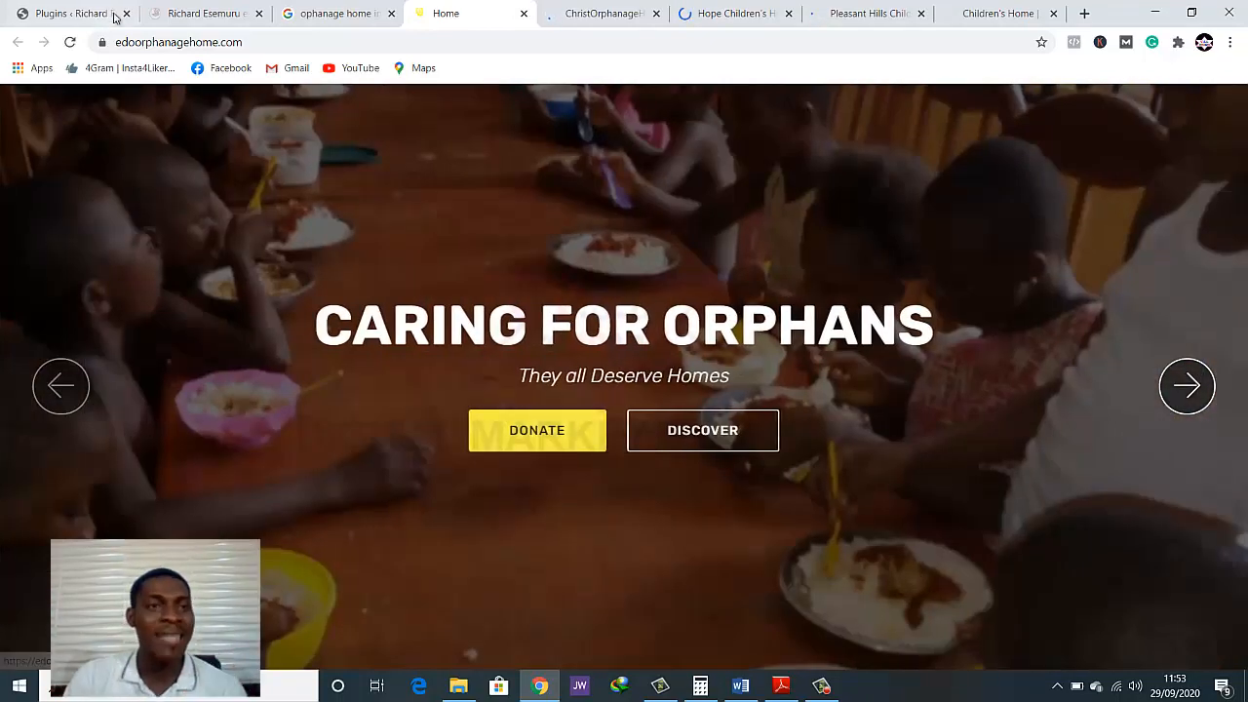
click(168, 12)
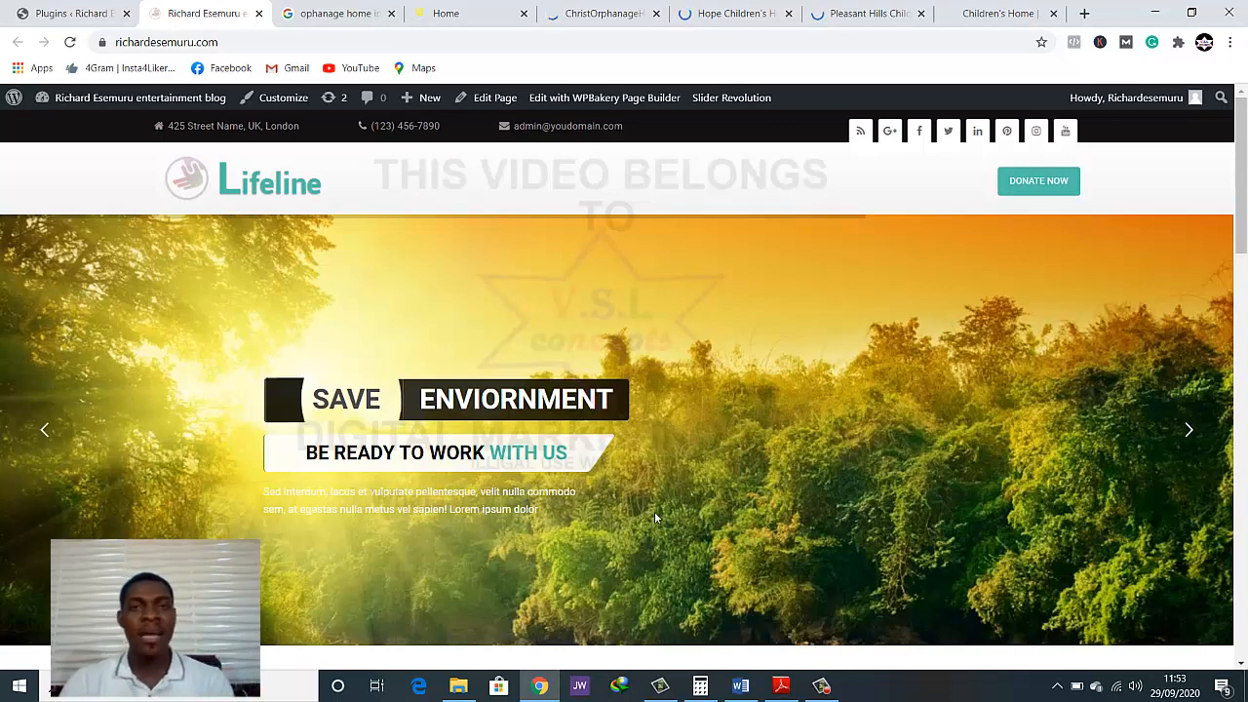
click(466, 20)
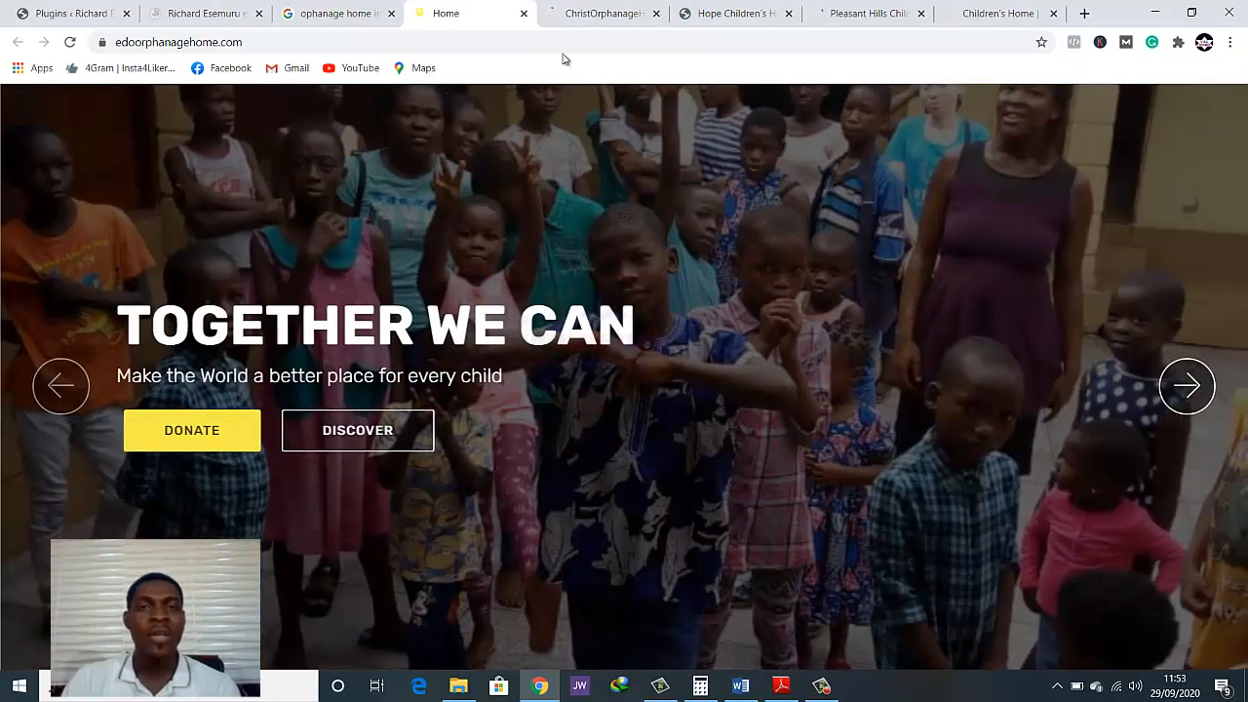
Look over the Christ Orphanage Home Ondo homepage, including its header, navigation menu, photo banner and the area below it
click(585, 13)
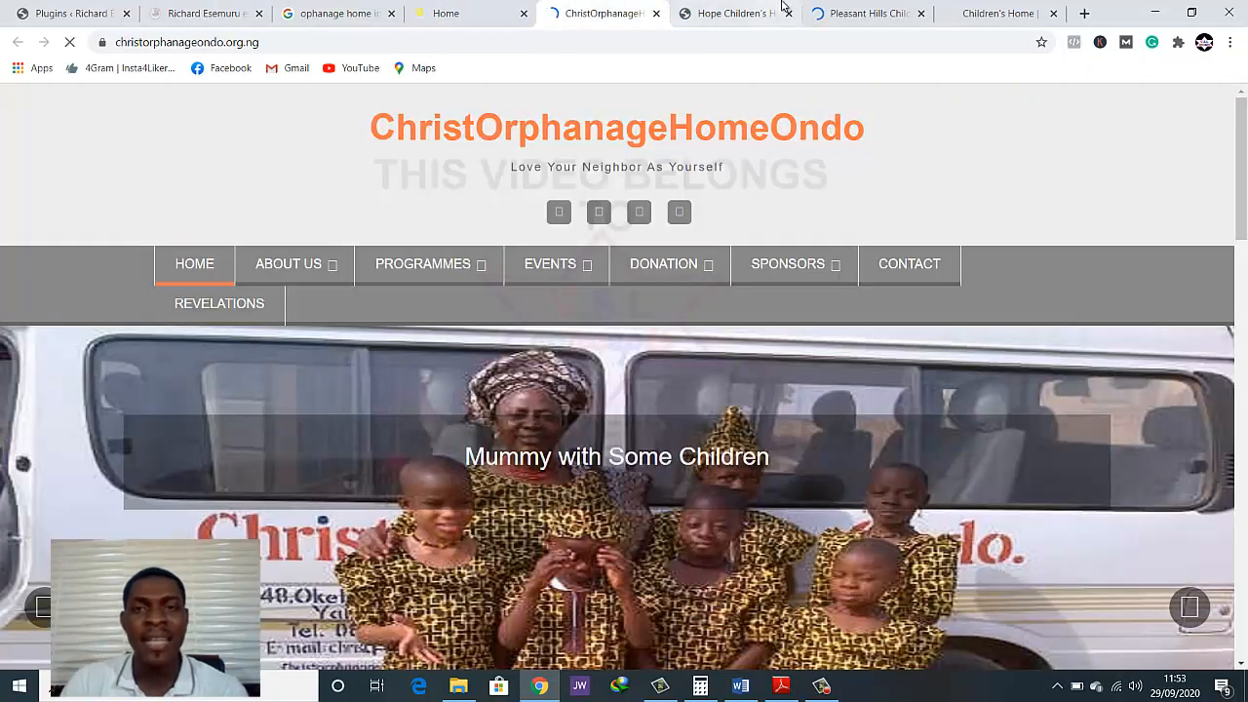
mouse_move(655, 264)
scroll(978, 383, down, 1)
scroll(989, 375, up, 1)
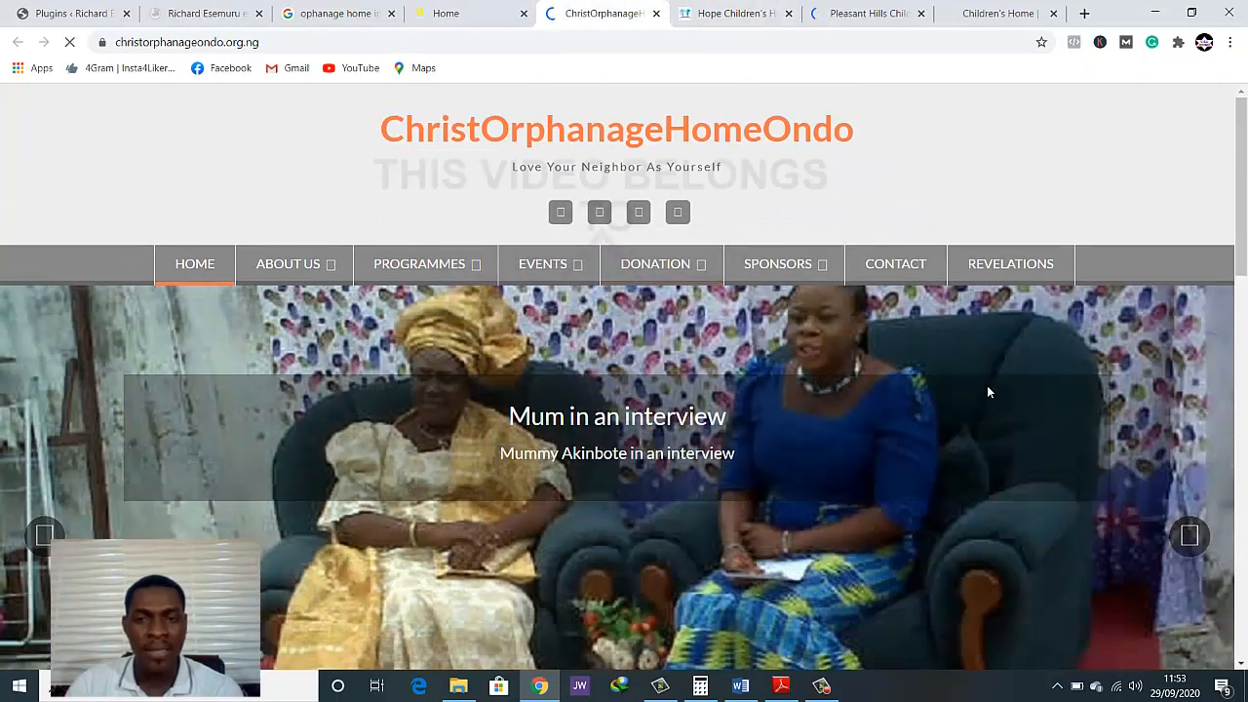
scroll(936, 443, down, 1)
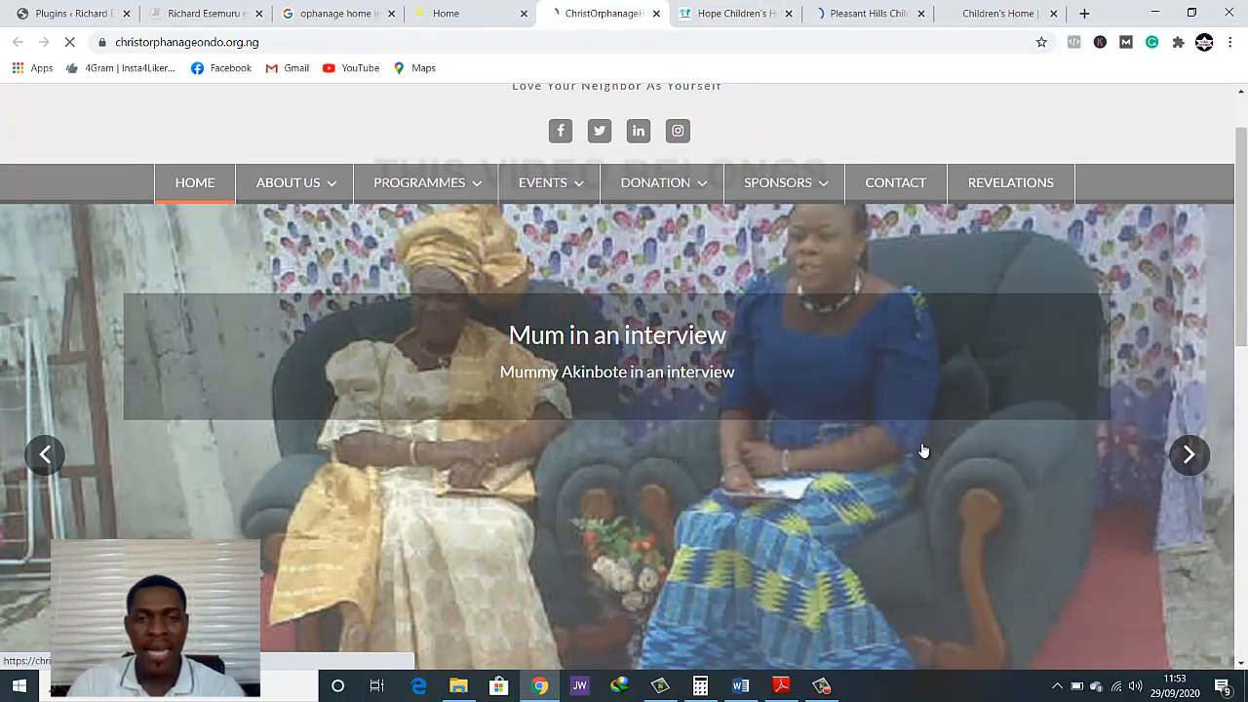
scroll(923, 450, down, 2)
scroll(924, 450, up, 1)
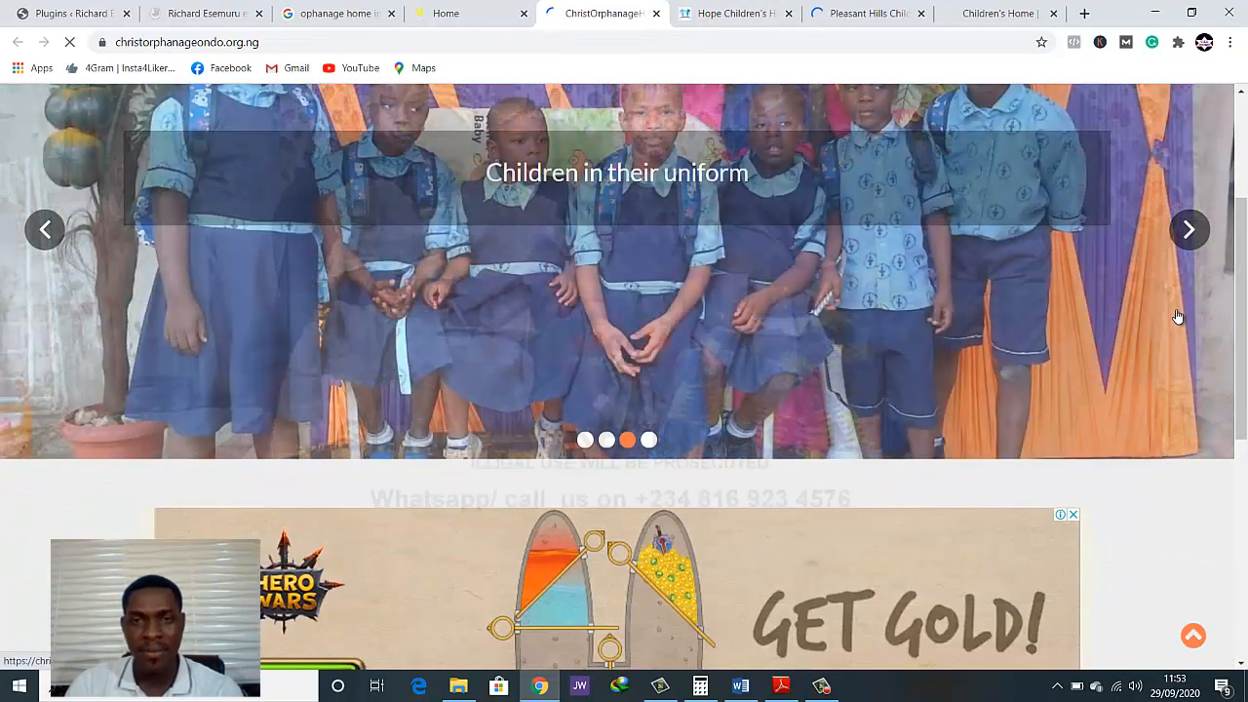
scroll(1177, 317, up, 2)
scroll(1191, 351, down, 1)
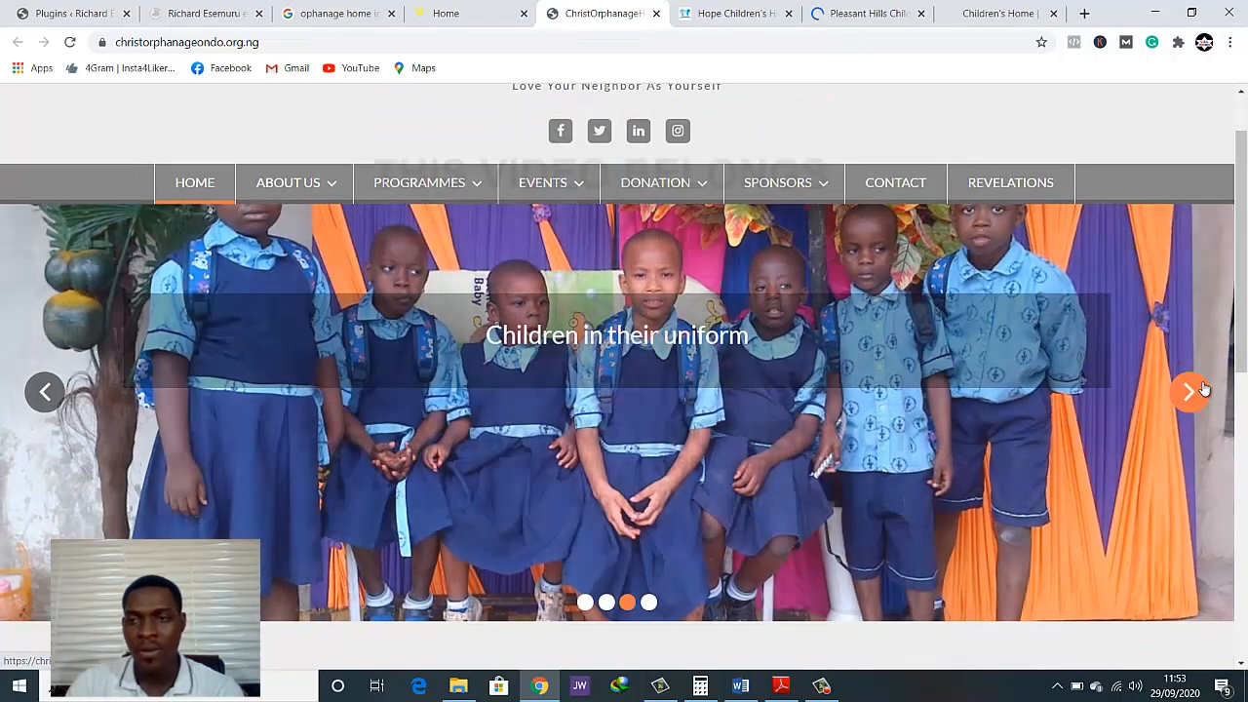
Advance through the photo slides in the Christ Orphanage Home Ondo banner
click(1204, 389)
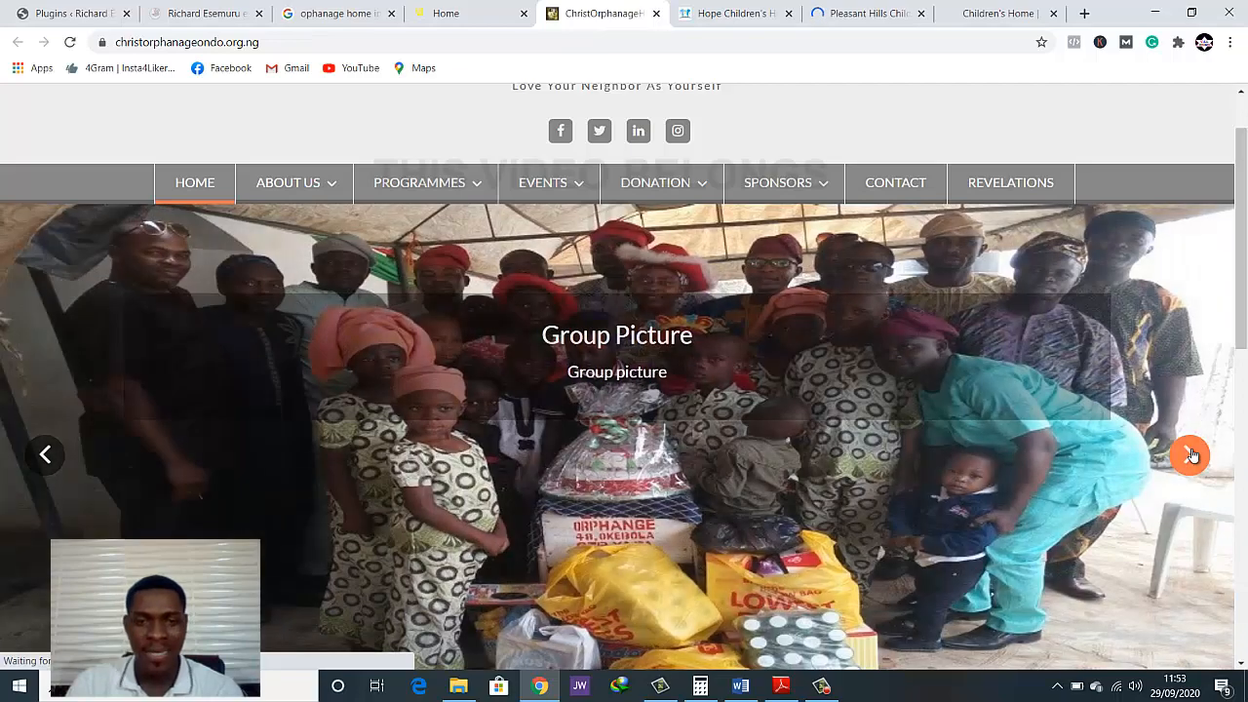
click(1191, 456)
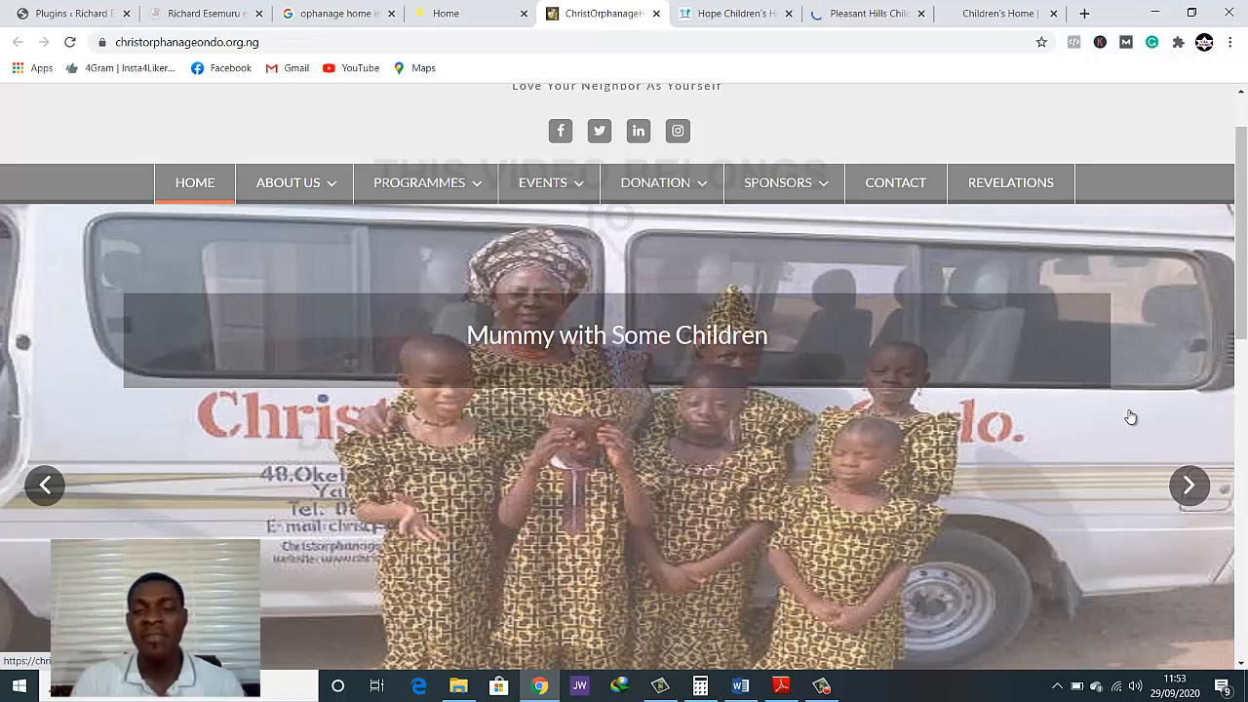
click(1188, 484)
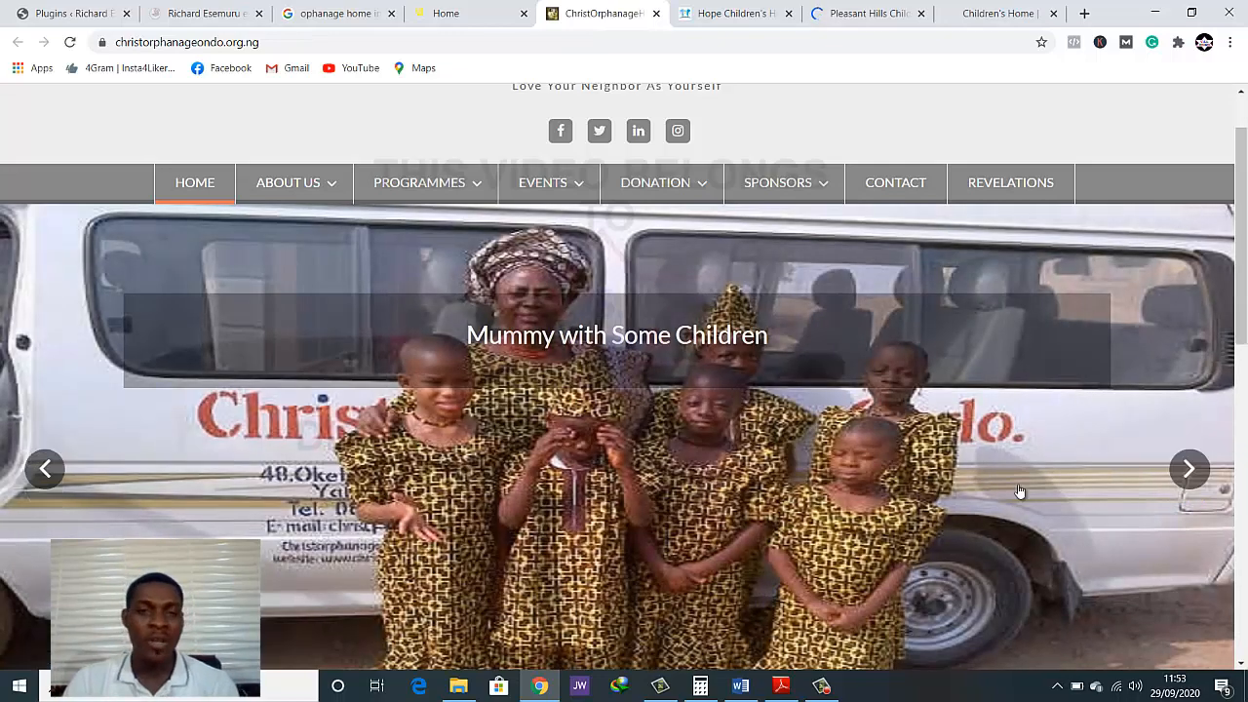
scroll(946, 509, down, 1)
scroll(946, 510, up, 1)
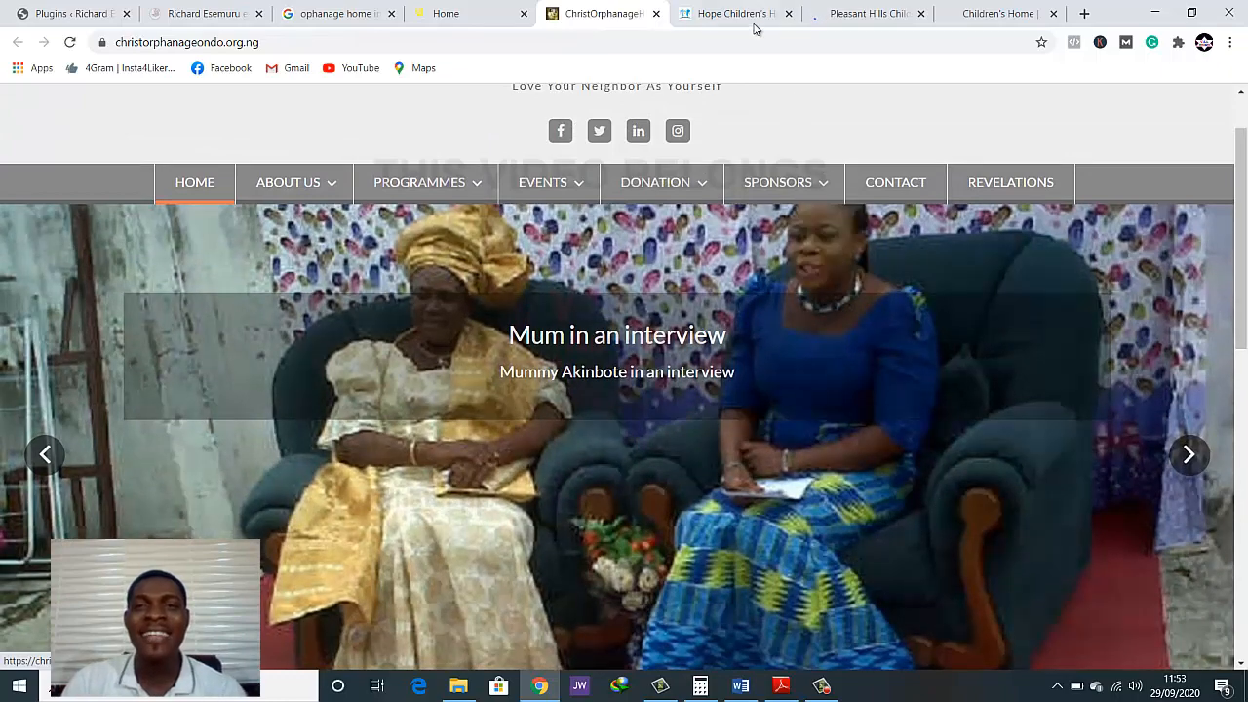
View the Hope Children's Home homepage from its header and 50 Years banner to the Let's be Friends sign-up form
click(738, 9)
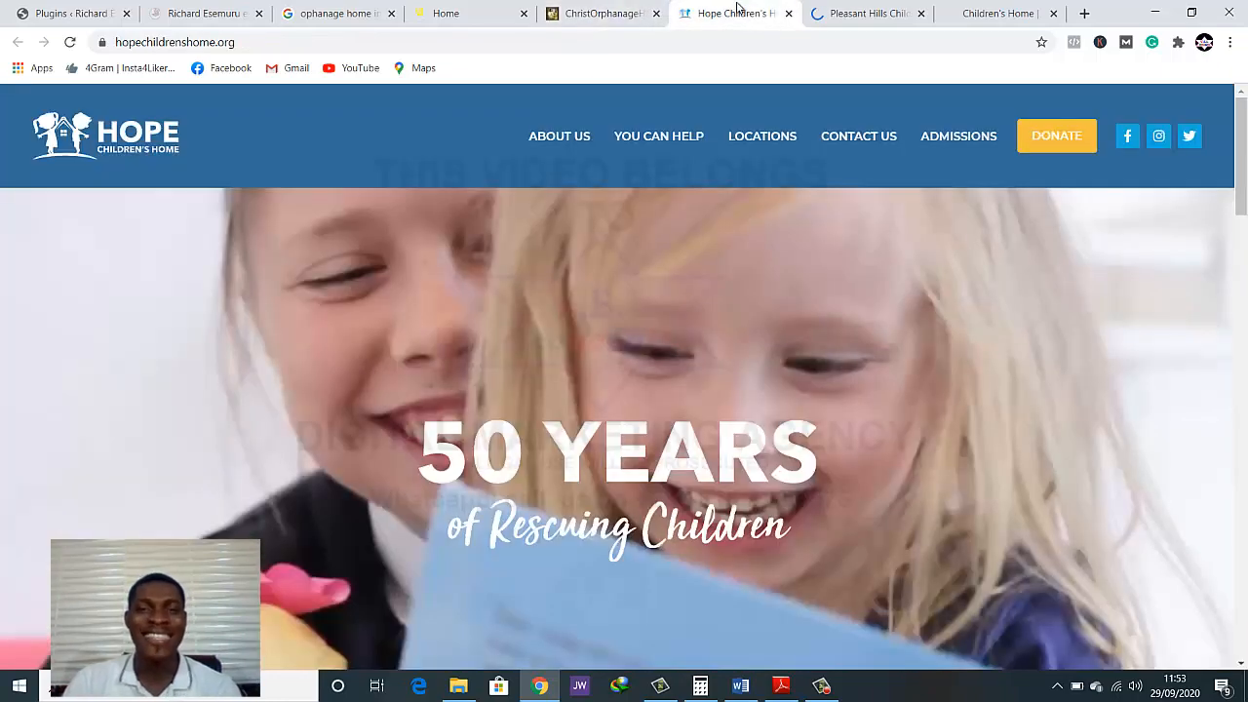
scroll(721, 539, down, 2)
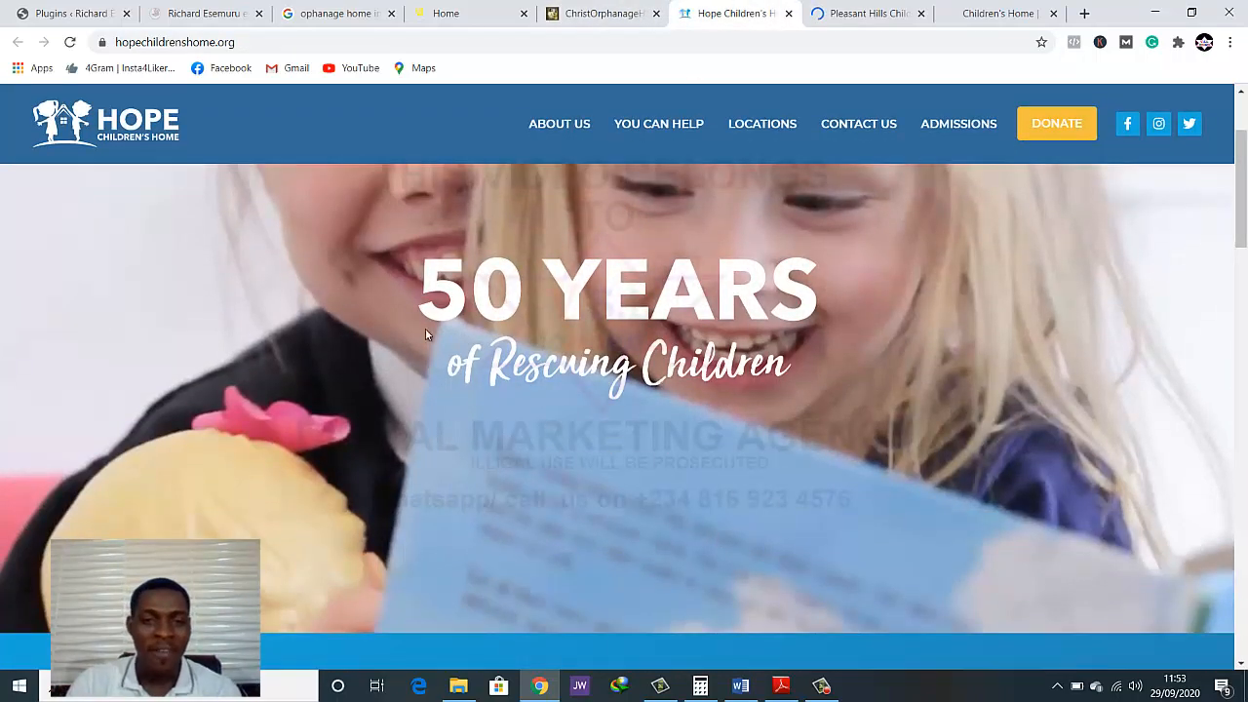
scroll(425, 334, up, 1)
scroll(682, 487, down, 2)
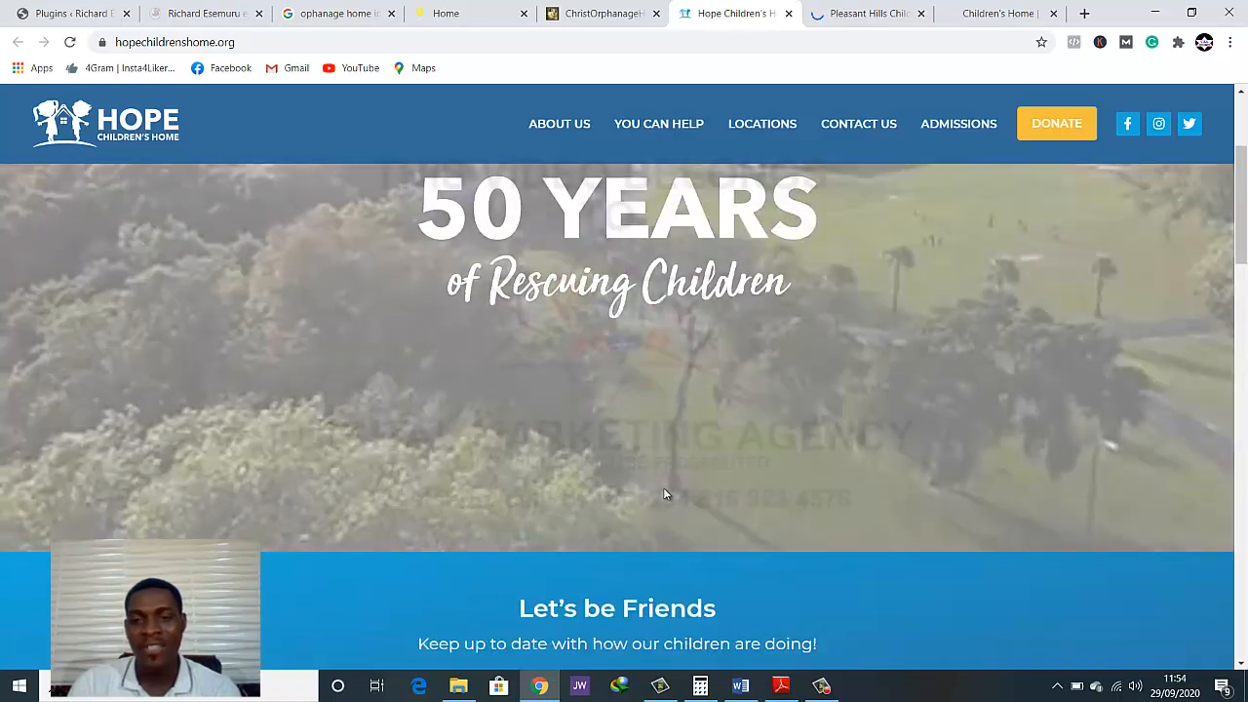
scroll(672, 488, down, 1)
scroll(704, 484, up, 1)
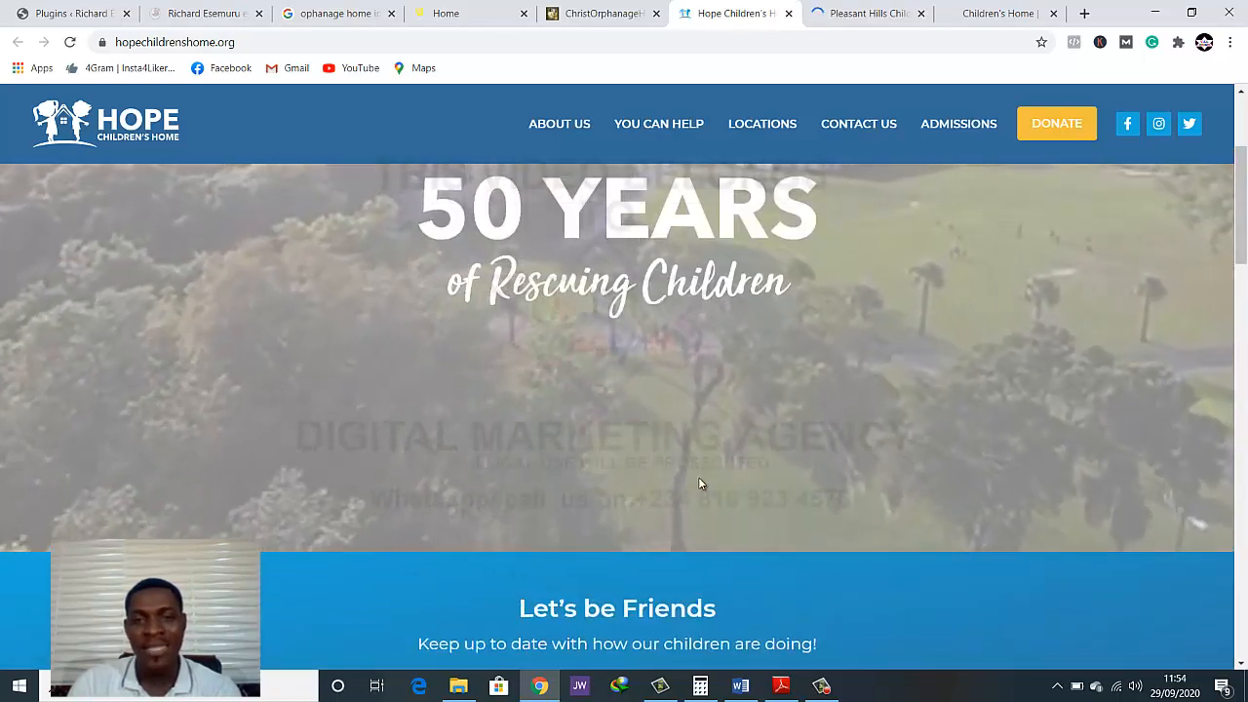
scroll(698, 484, up, 1)
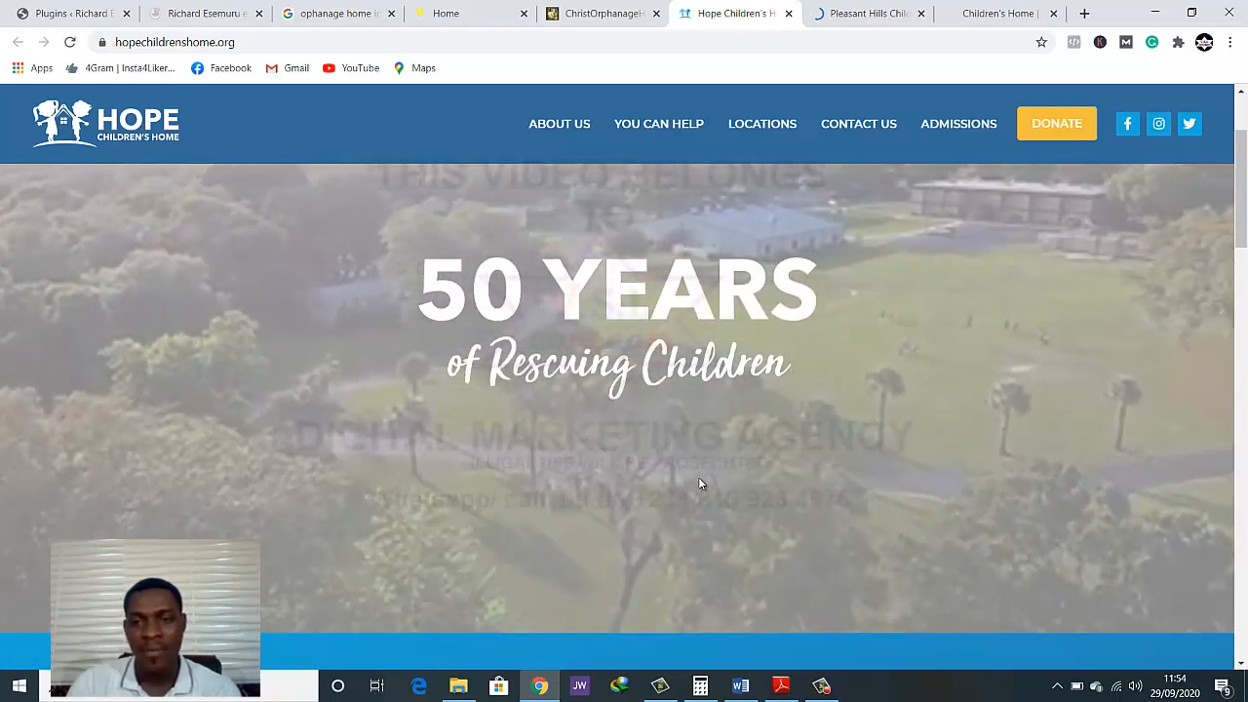
scroll(698, 483, down, 2)
scroll(698, 483, down, 3)
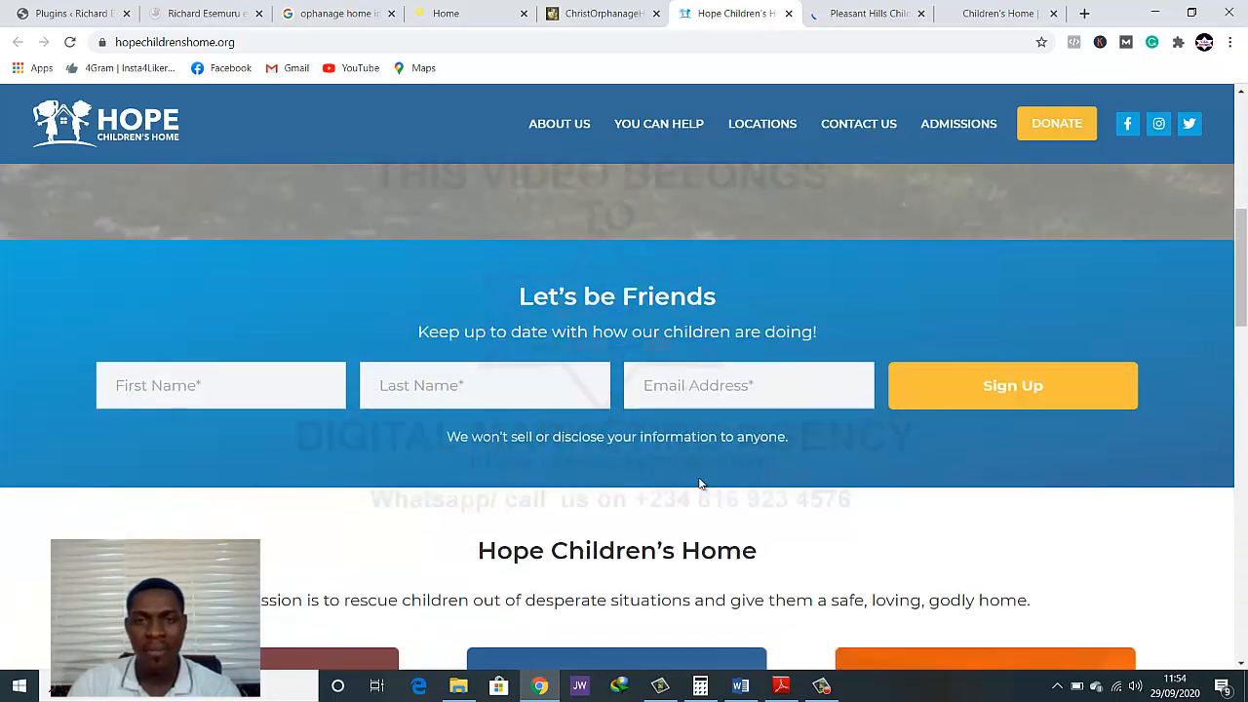
Examine the Hope Children's Home location cards, Executive Director message, newsletter section and footer
scroll(698, 483, down, 3)
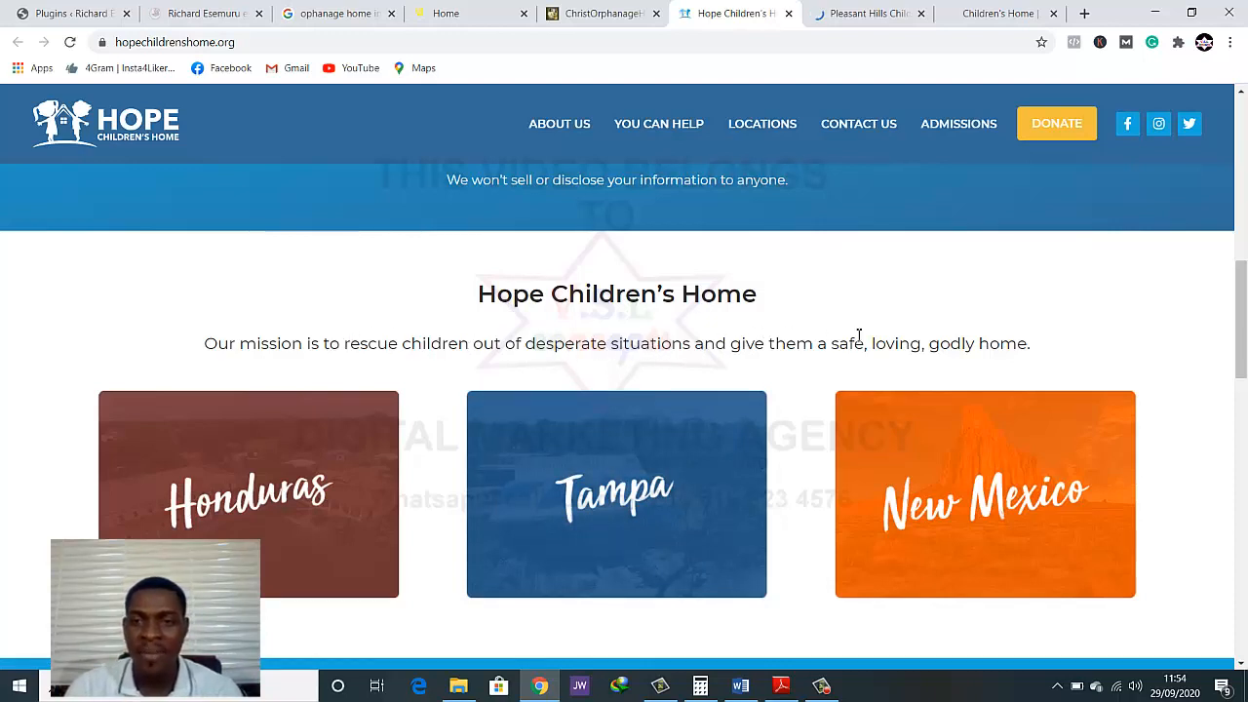
scroll(949, 339, down, 2)
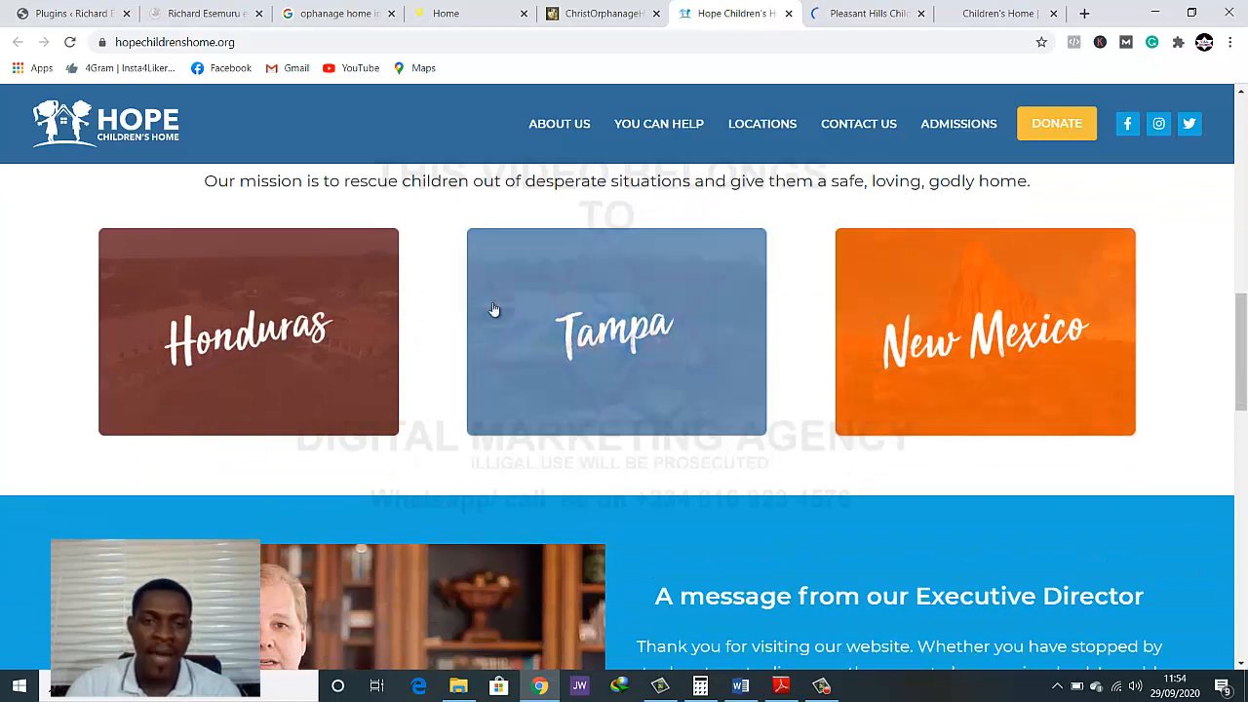
scroll(804, 312, up, 2)
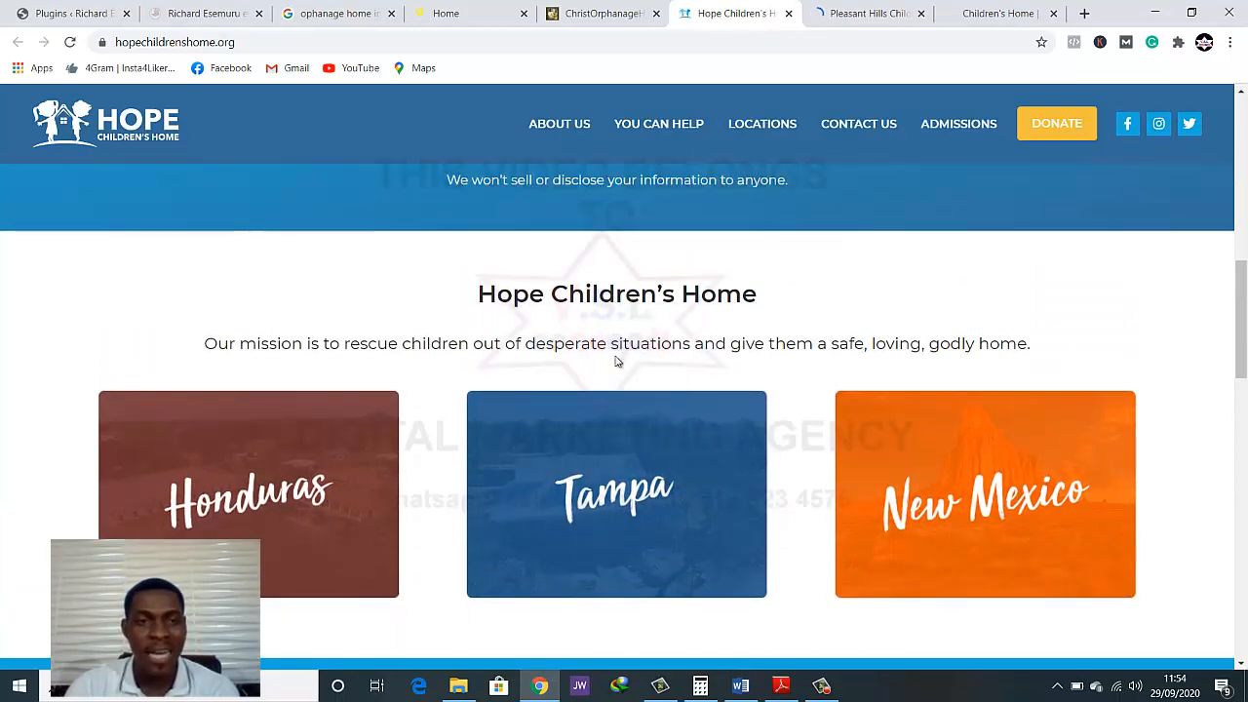
scroll(616, 362, down, 6)
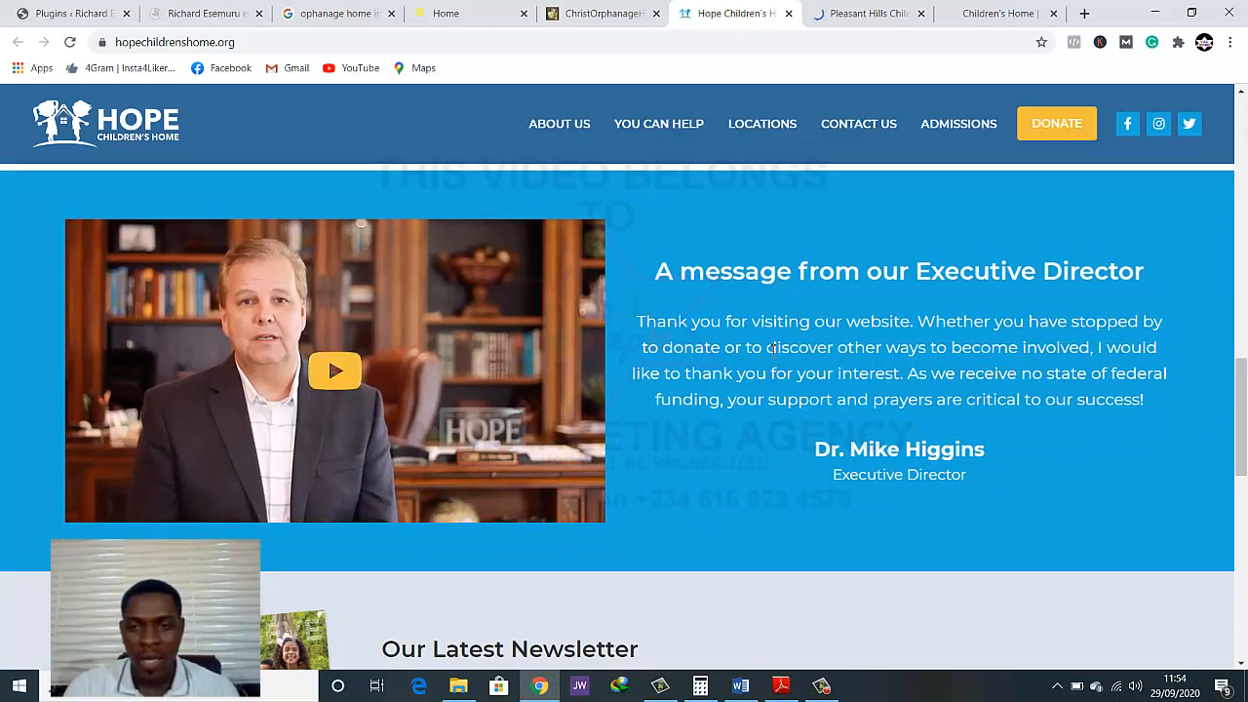
scroll(773, 348, down, 5)
scroll(666, 384, up, 1)
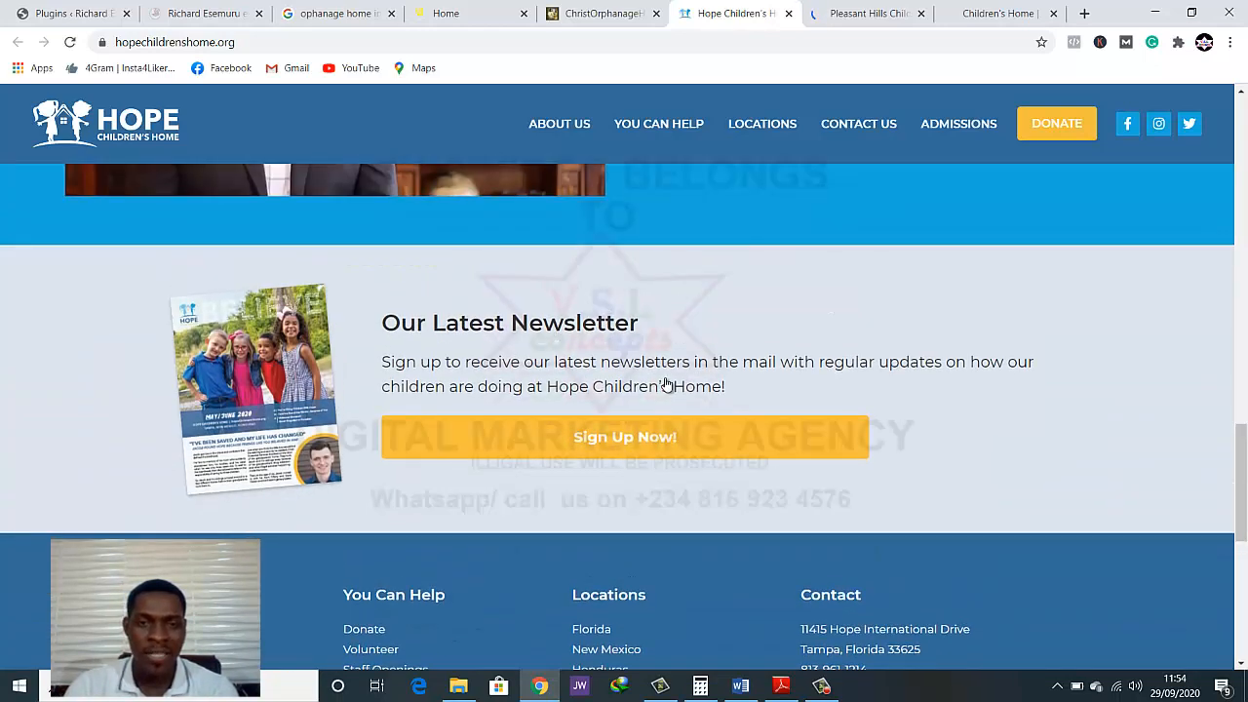
scroll(666, 384, down, 3)
scroll(706, 401, down, 2)
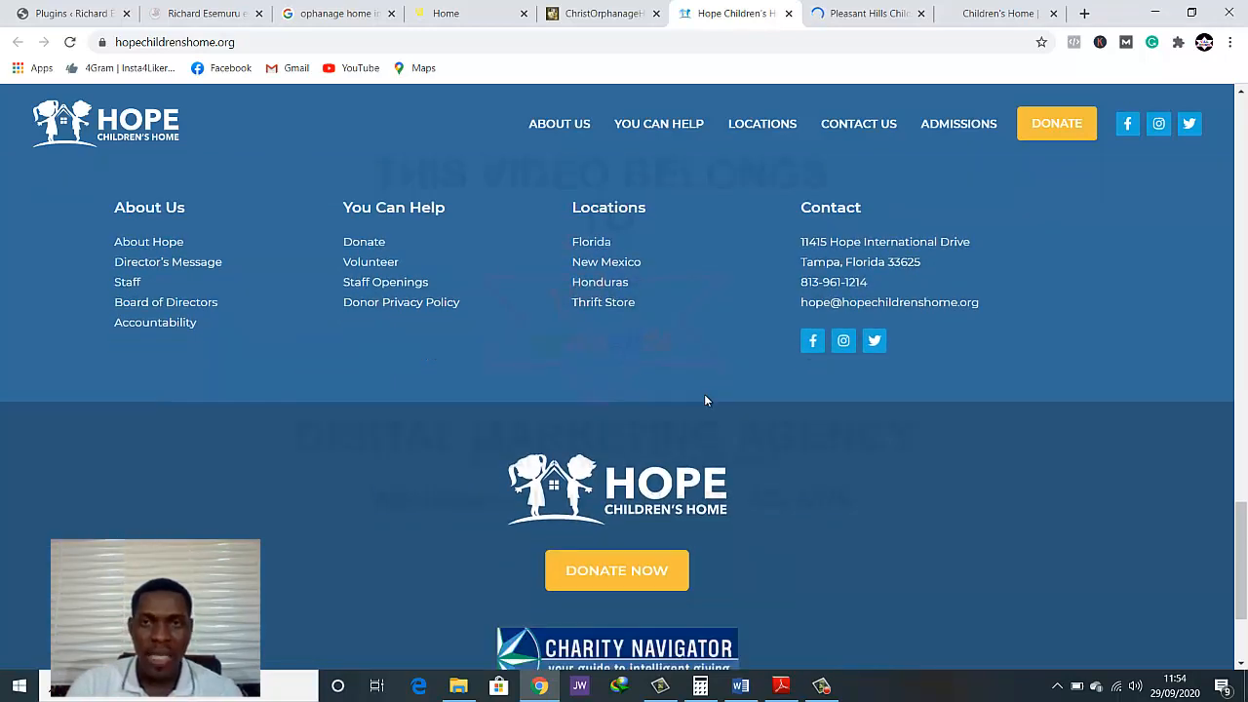
Look over the Pleasant Hills Children's Home homepage, including its photo slider, information blocks and footer
click(868, 14)
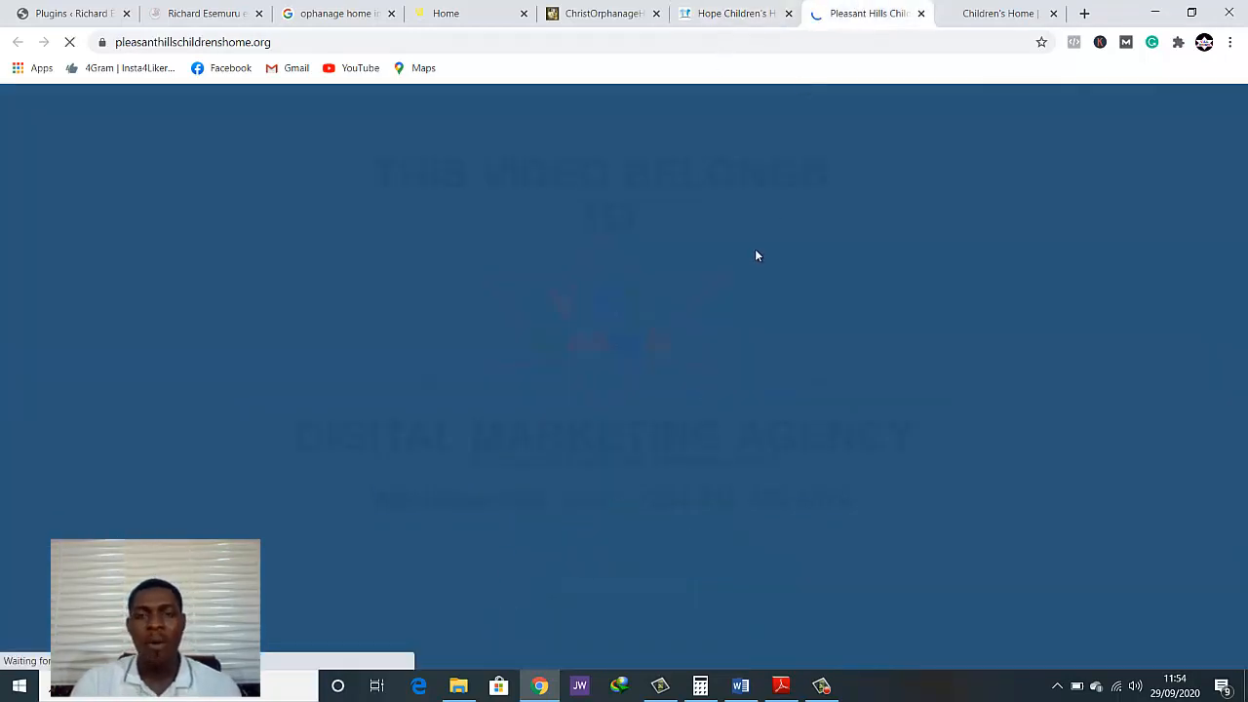
scroll(788, 291, down, 3)
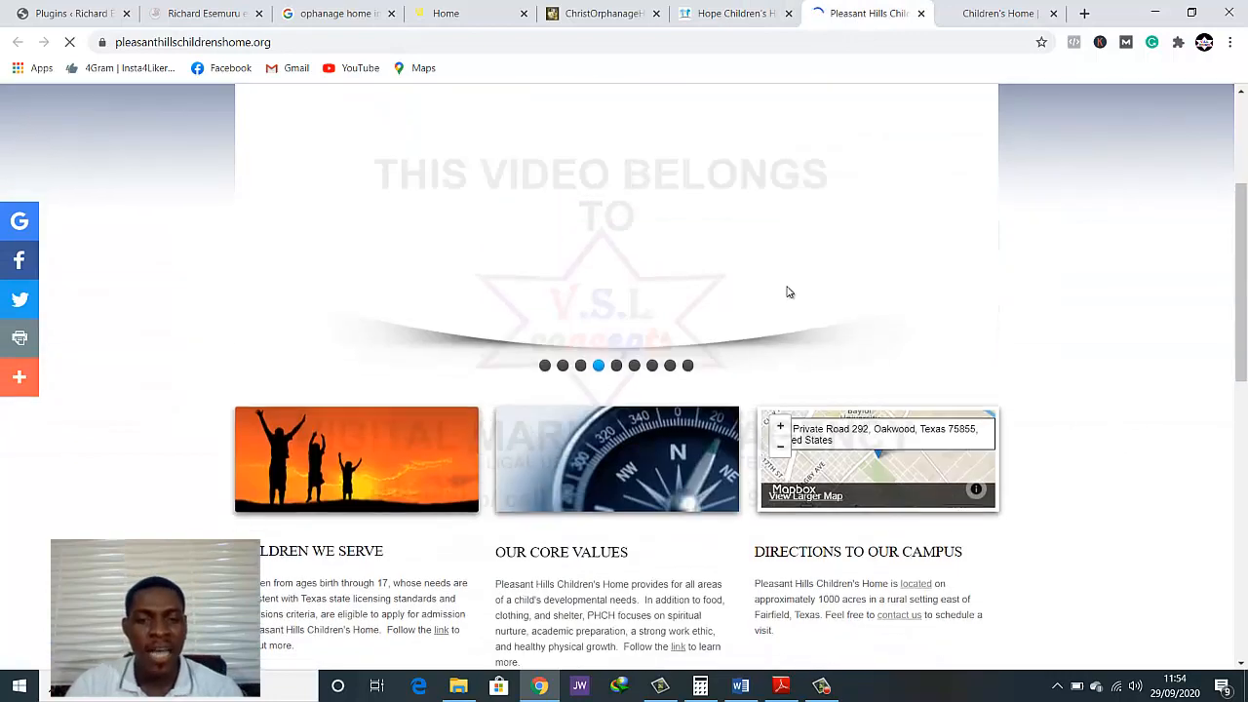
scroll(788, 292, down, 3)
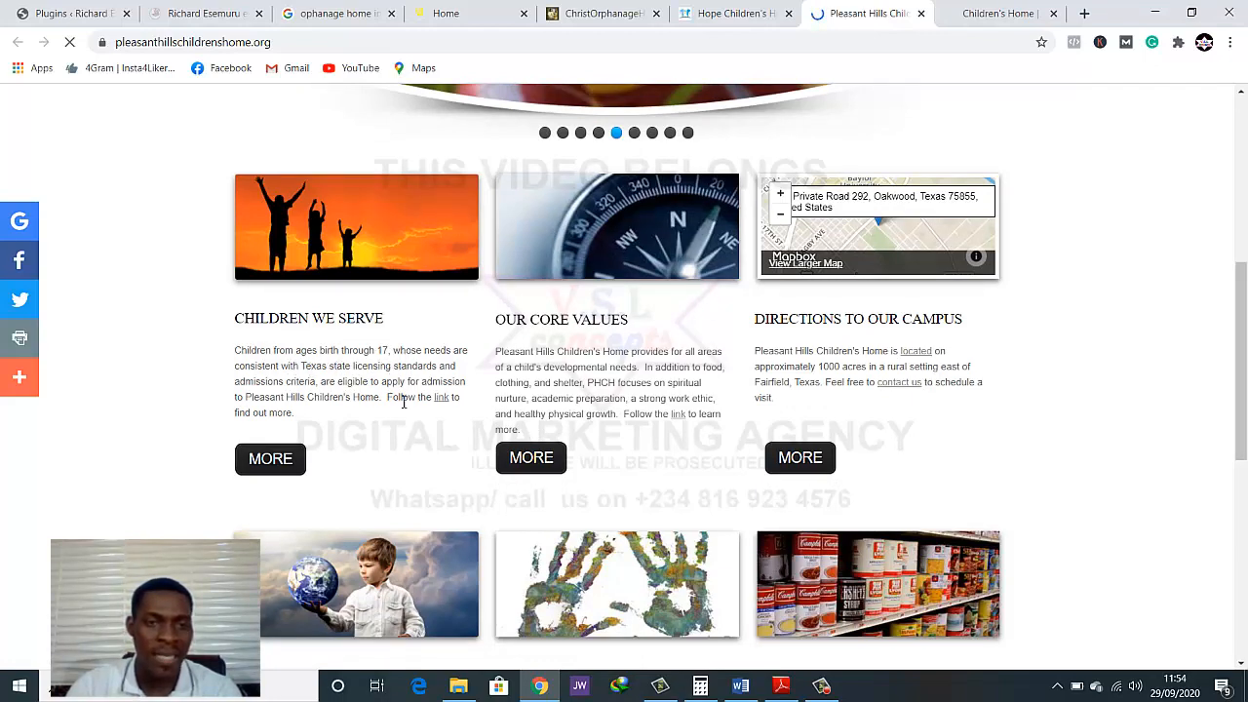
scroll(403, 401, down, 2)
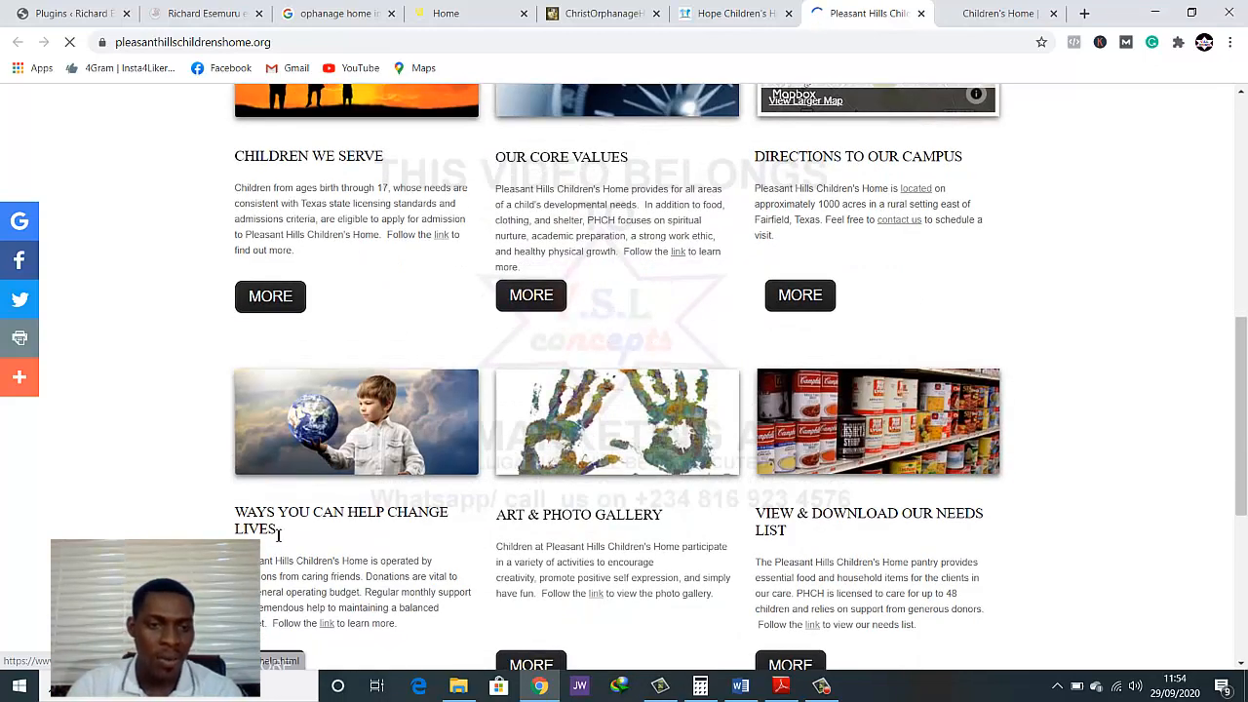
scroll(396, 511, down, 3)
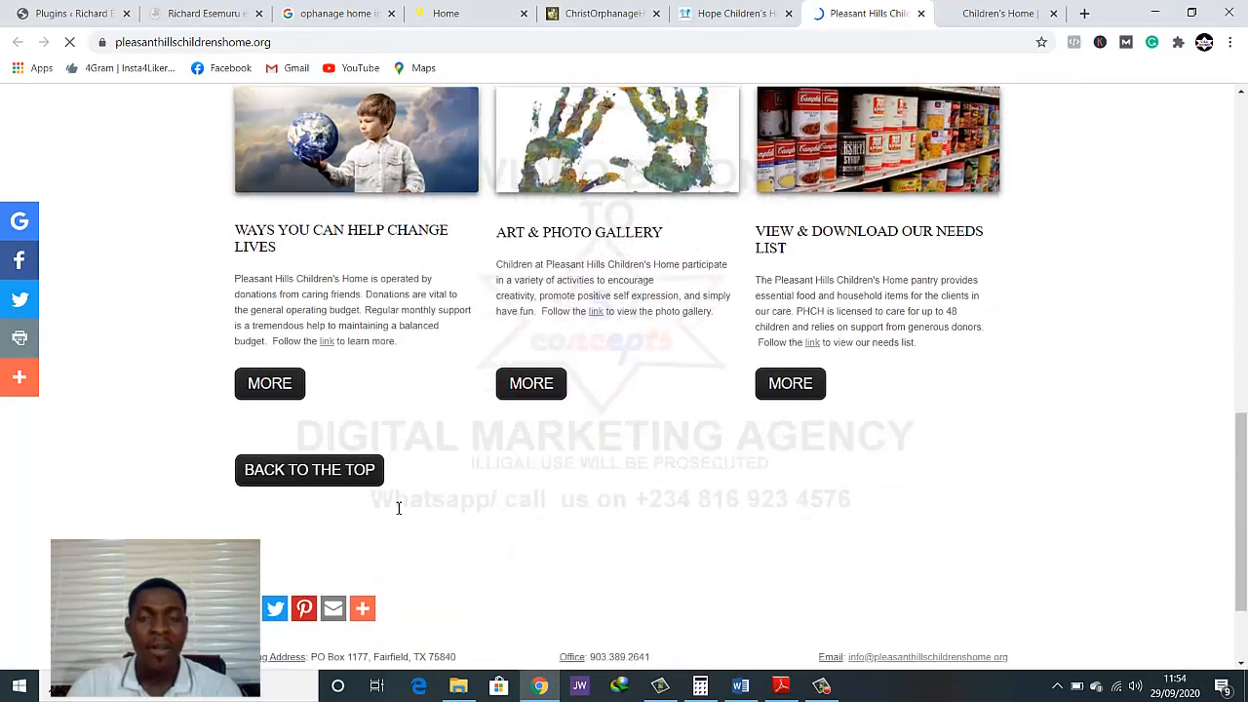
scroll(398, 508, up, 4)
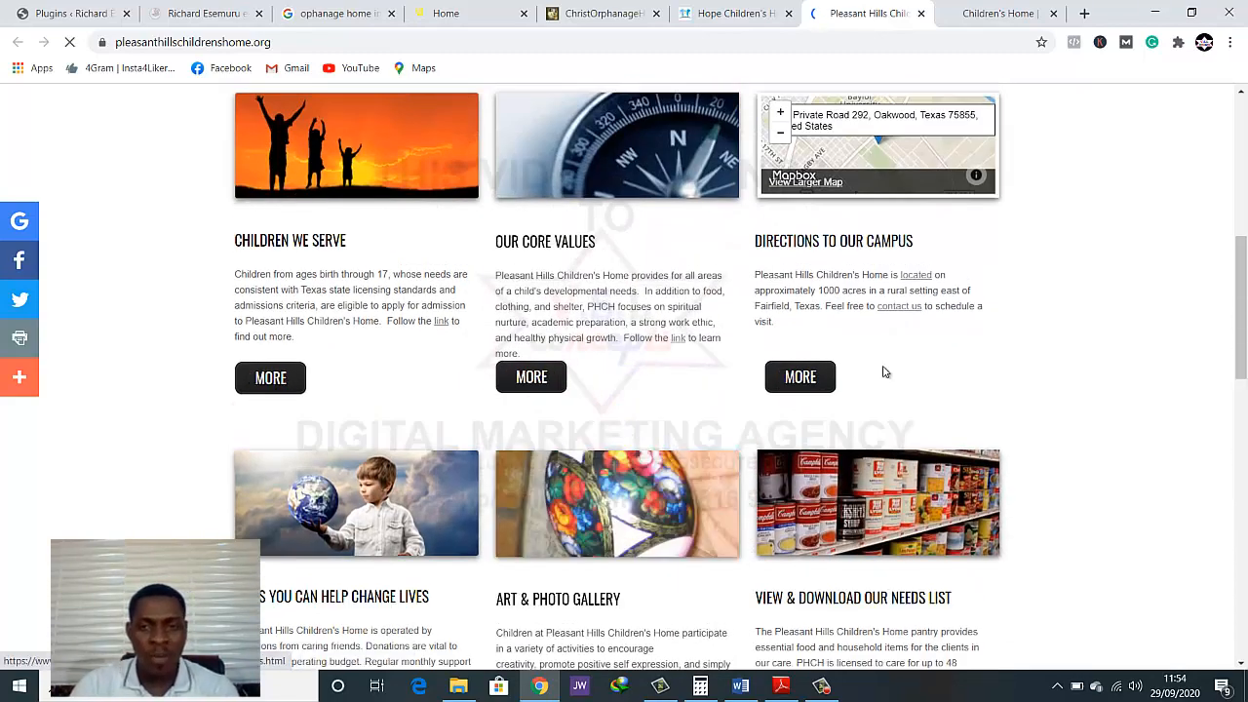
scroll(883, 556, down, 2)
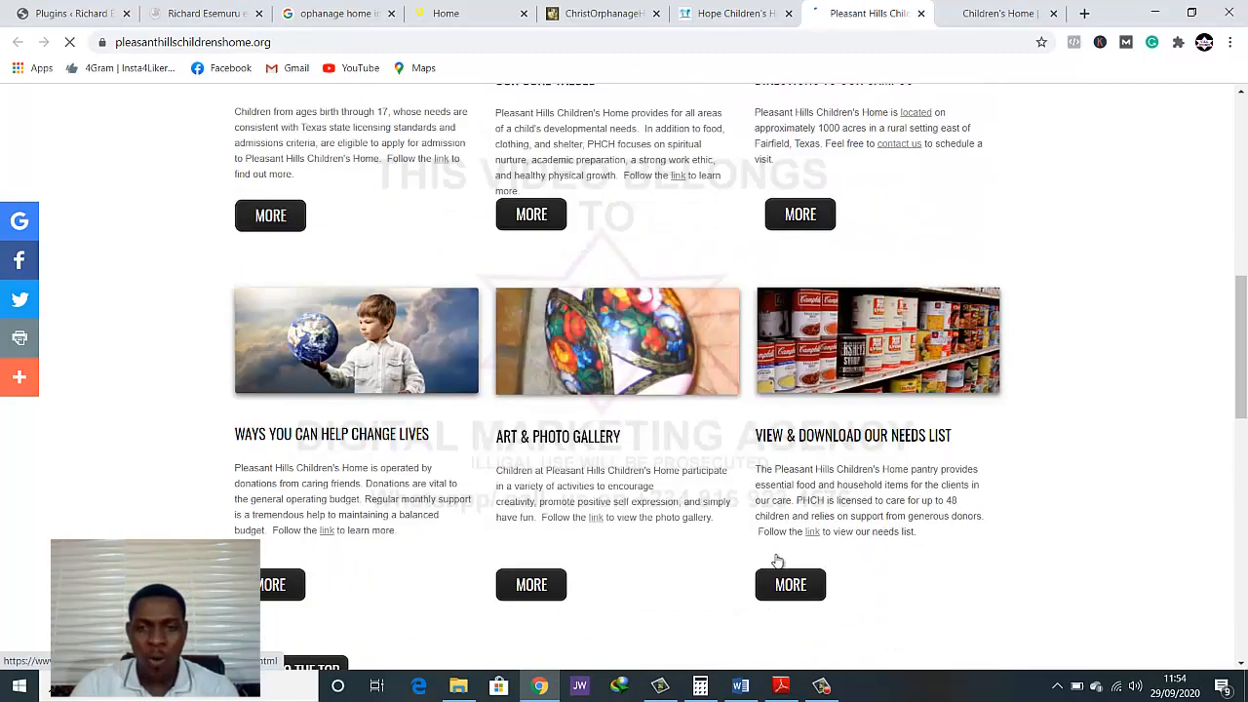
Compare the Lifeline homepage banner and donation section with the Christ Orphanage Home, Hope Children's Home and American Children's Home sites
click(171, 10)
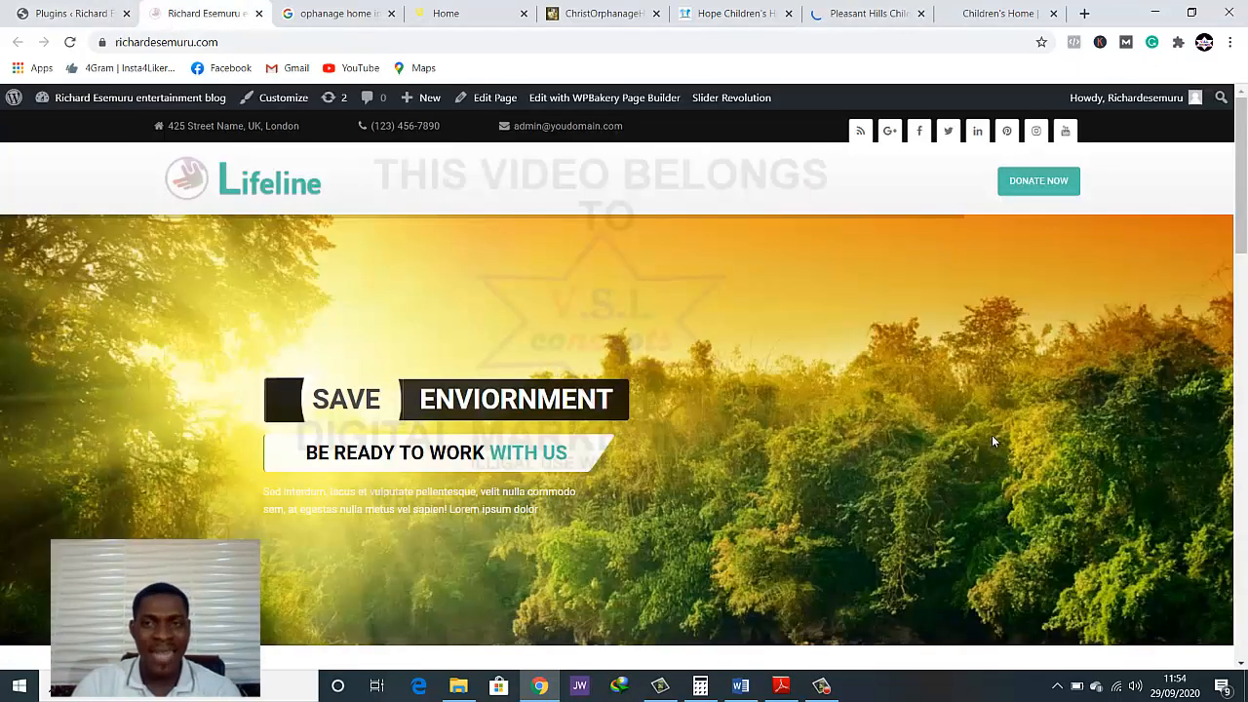
scroll(760, 417, down, 5)
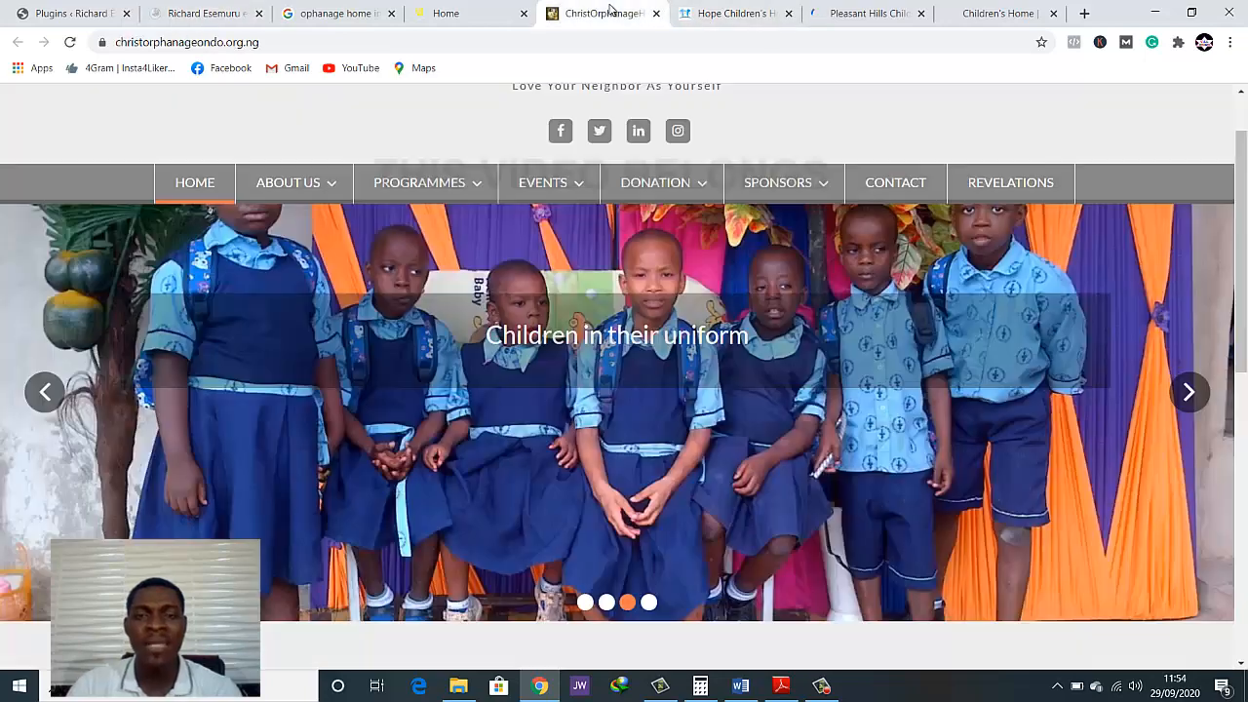
click(604, 14)
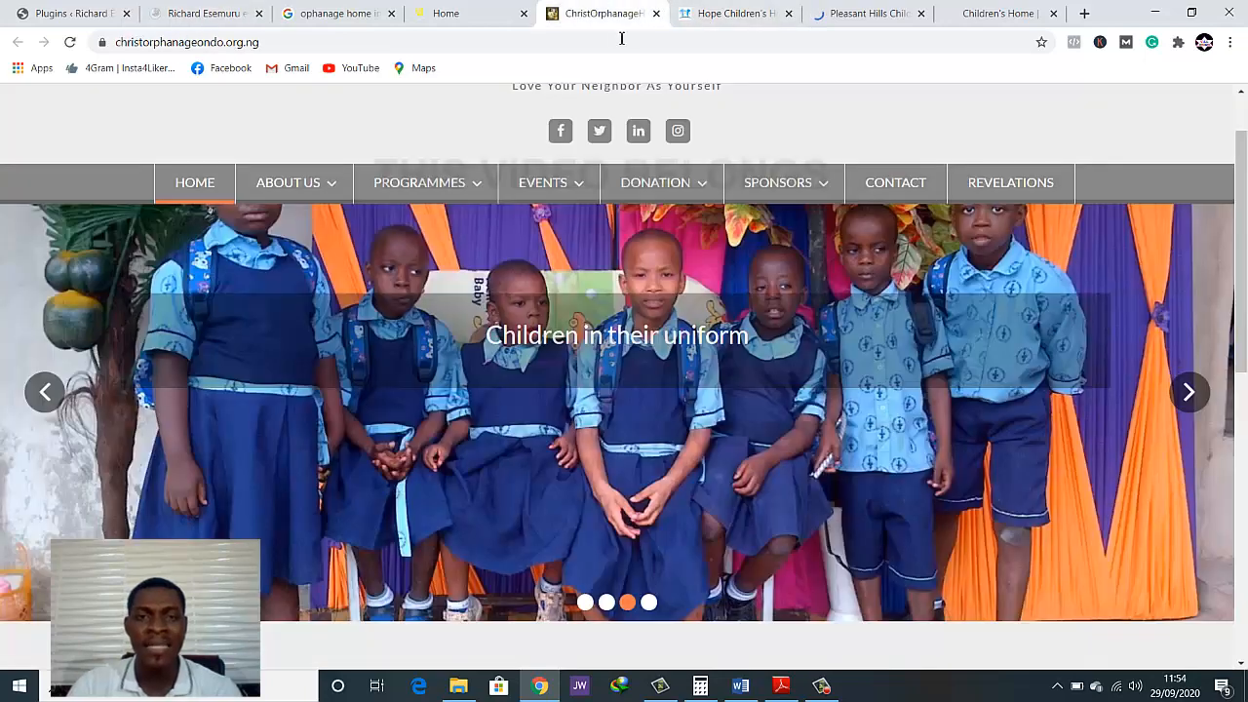
click(736, 13)
scroll(780, 333, up, 3)
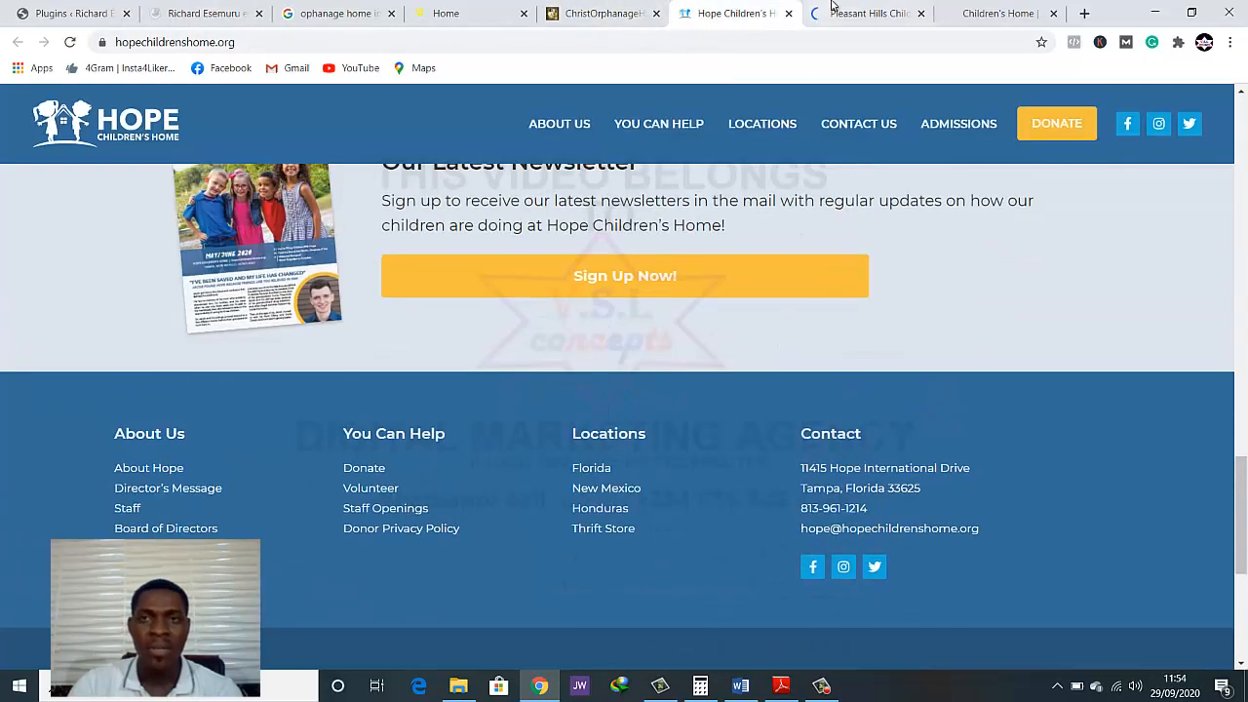
click(832, 7)
click(965, 12)
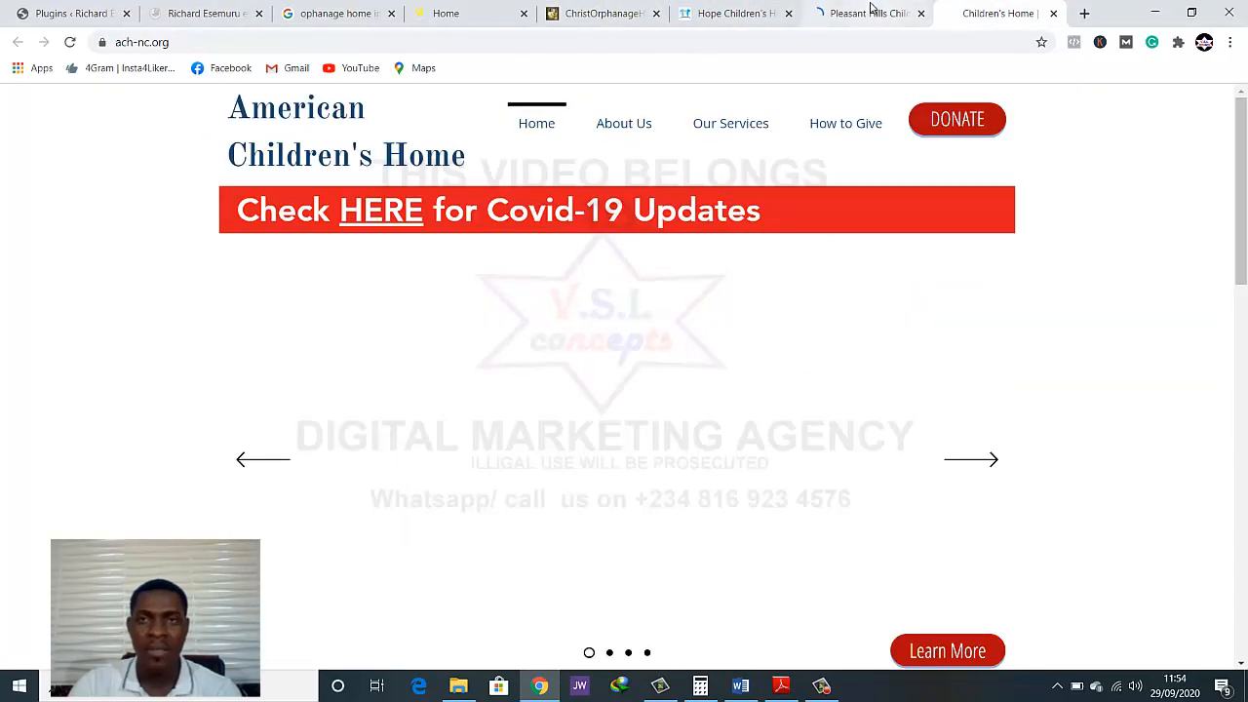
Revisit the Pleasant Hills Children's Home slider and content blocks, and return to the Edo Orphanage Home site
click(871, 7)
scroll(281, 231, up, 4)
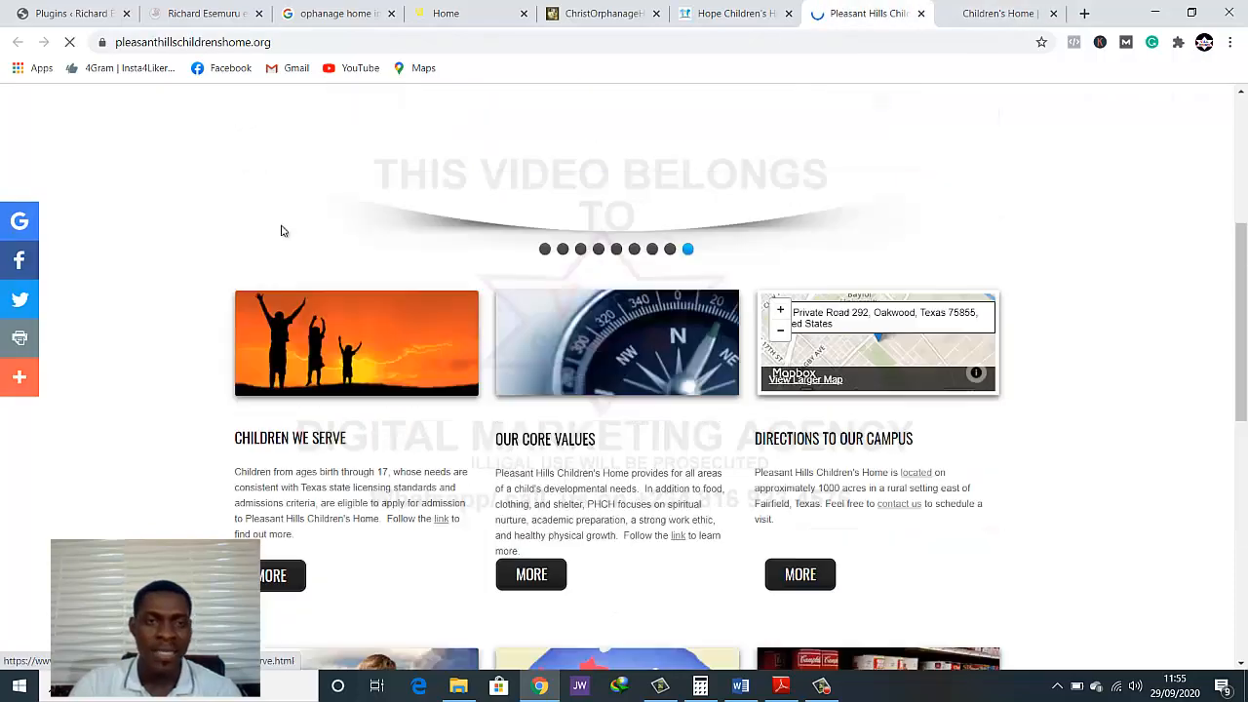
scroll(281, 231, up, 1)
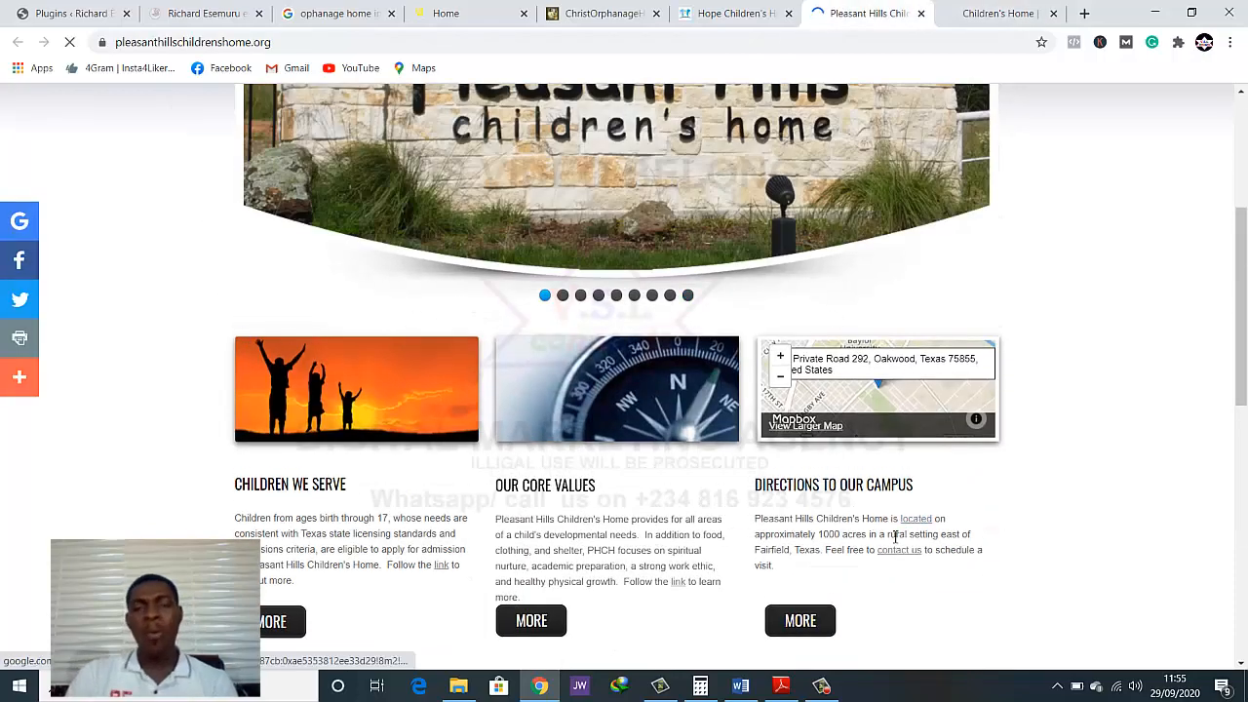
scroll(895, 537, down, 3)
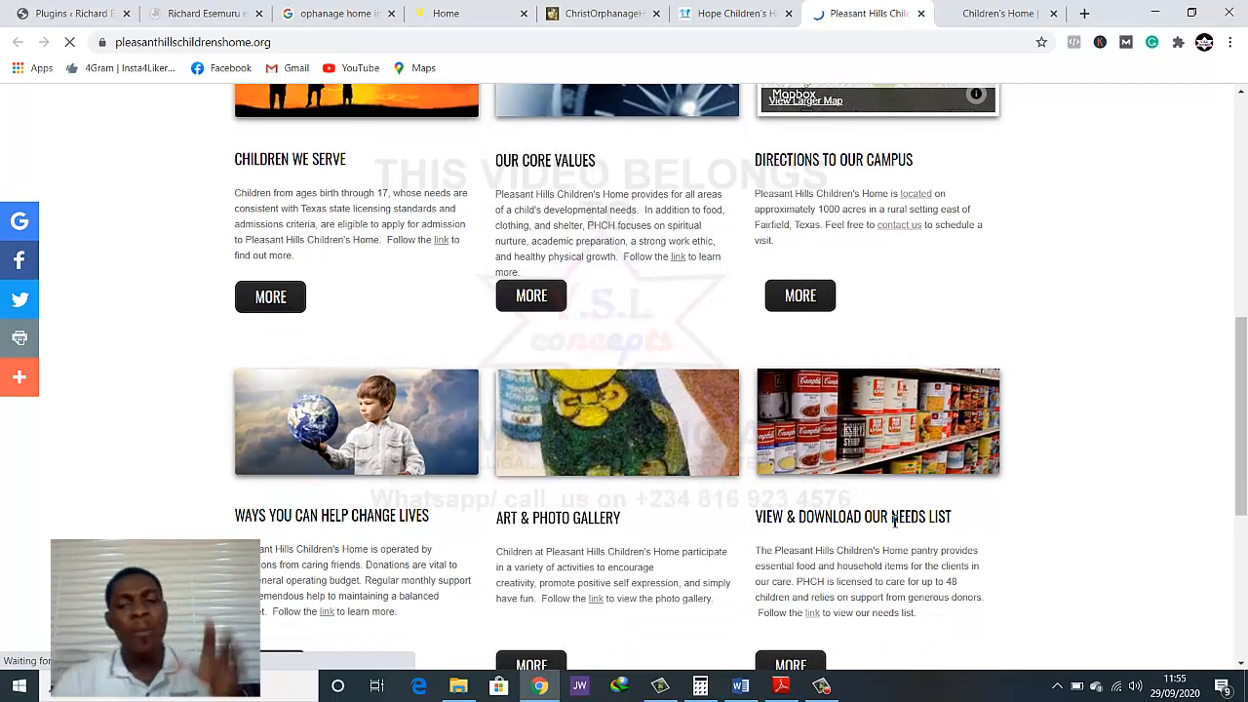
scroll(894, 524, down, 2)
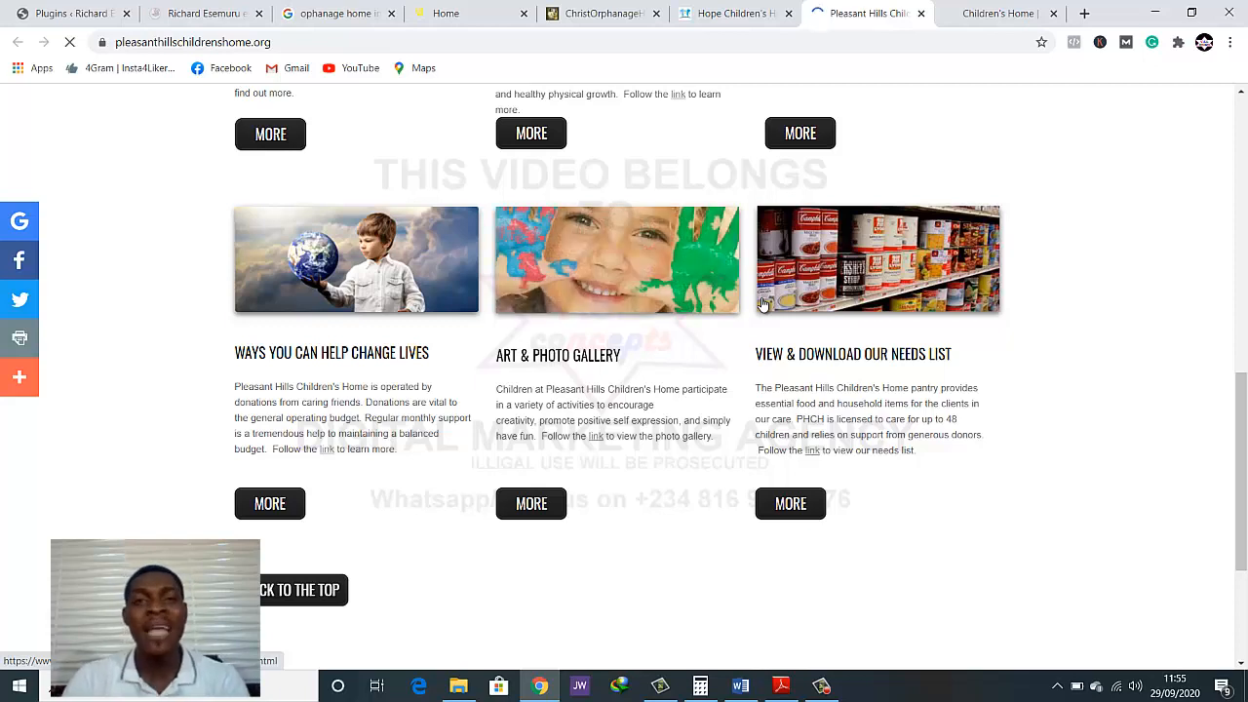
click(446, 13)
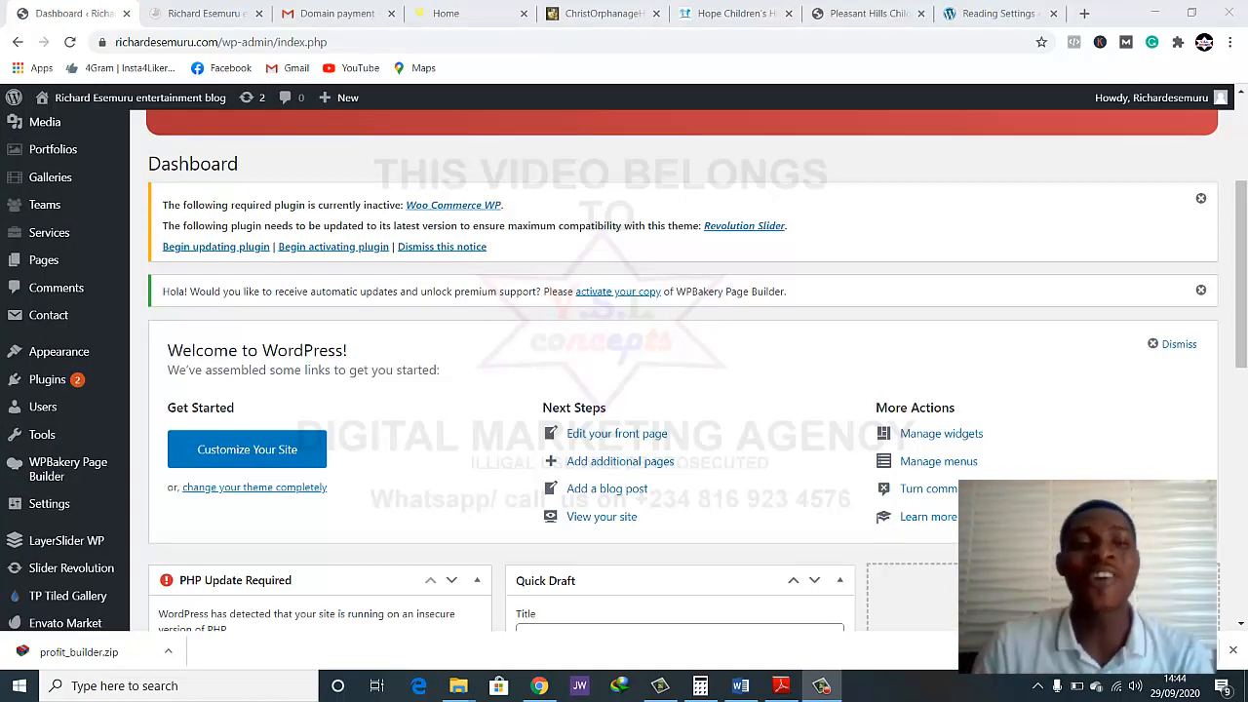
Look over the WordPress dashboard and the Appearance, Tools and slider entries of its admin menu
scroll(765, 522, down, 2)
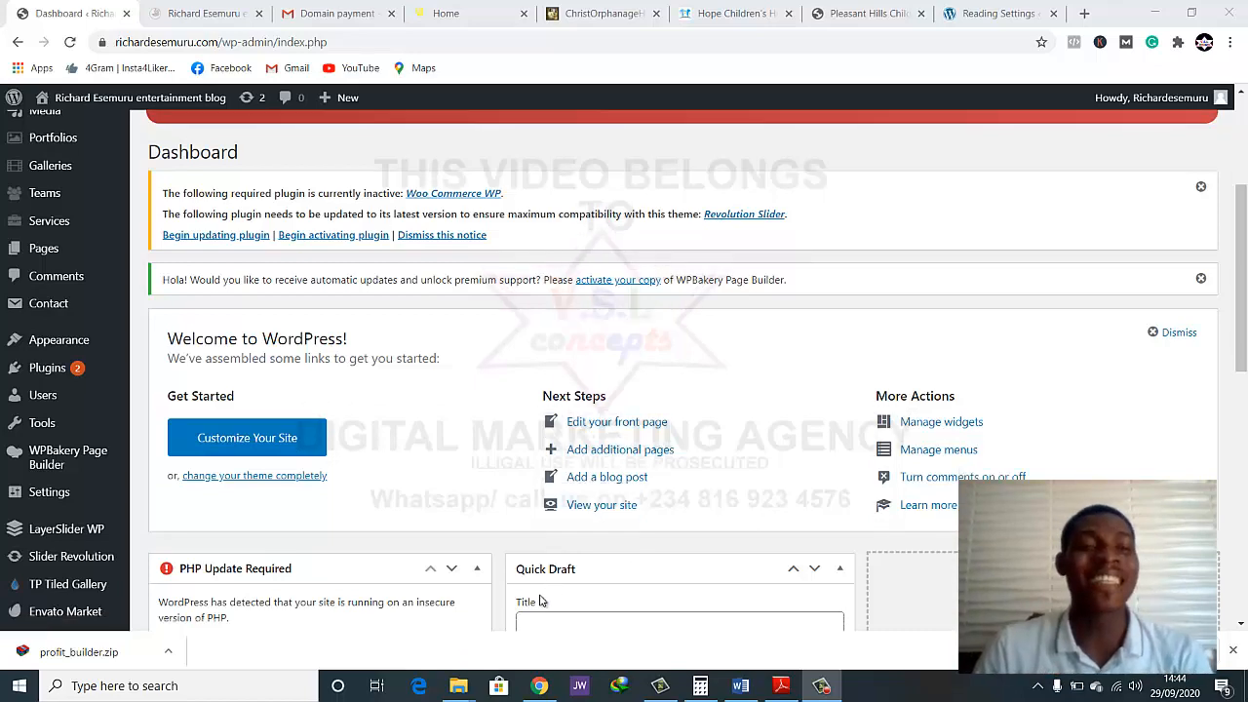
mouse_move(21, 322)
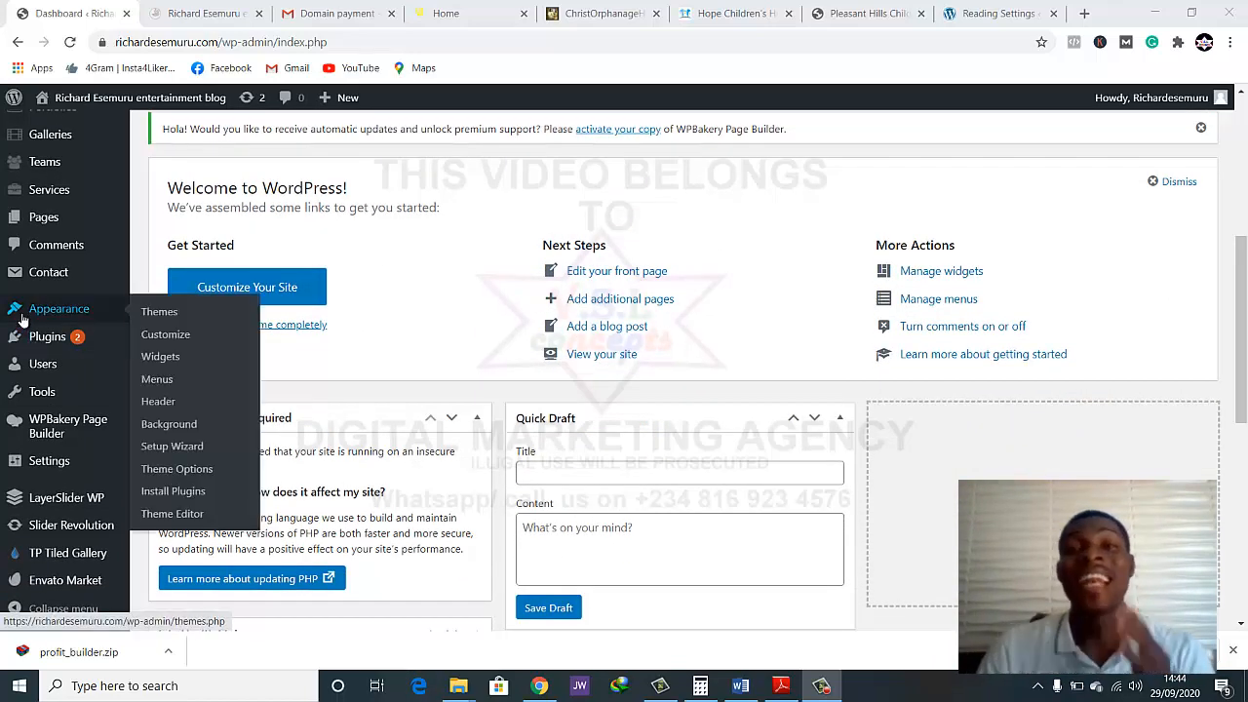
scroll(23, 446, down, 1)
scroll(24, 446, down, 1)
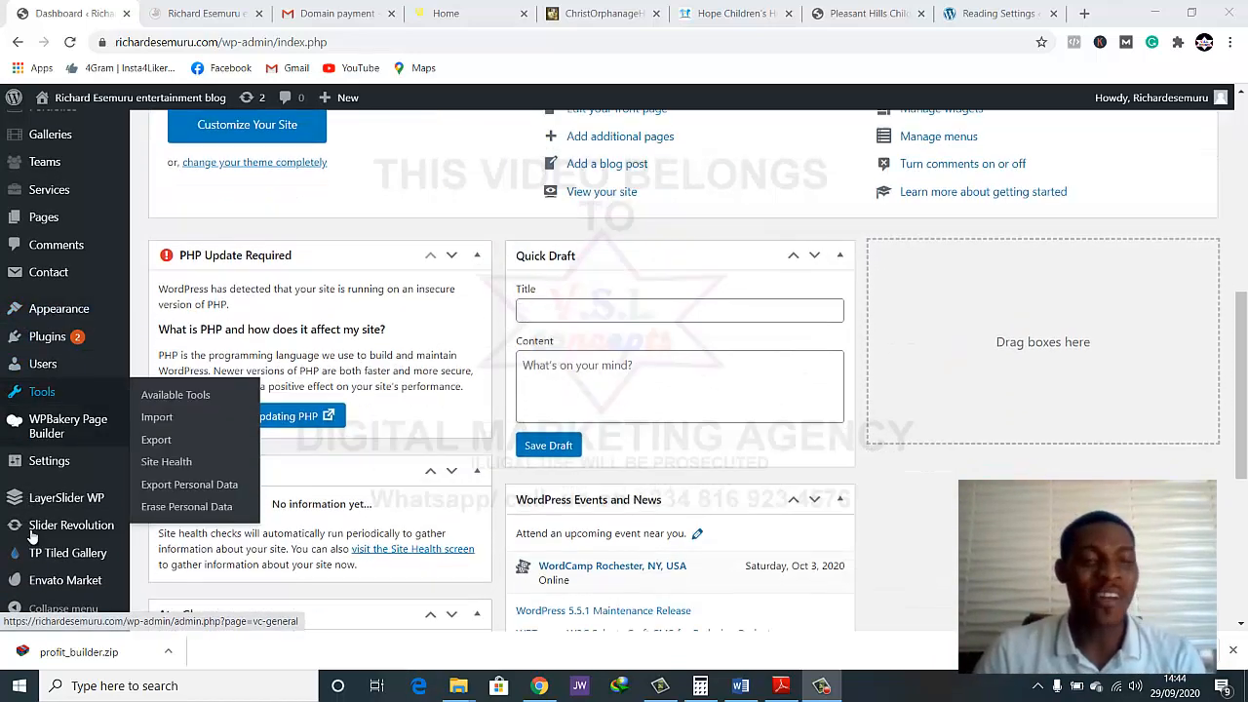
mouse_move(58, 531)
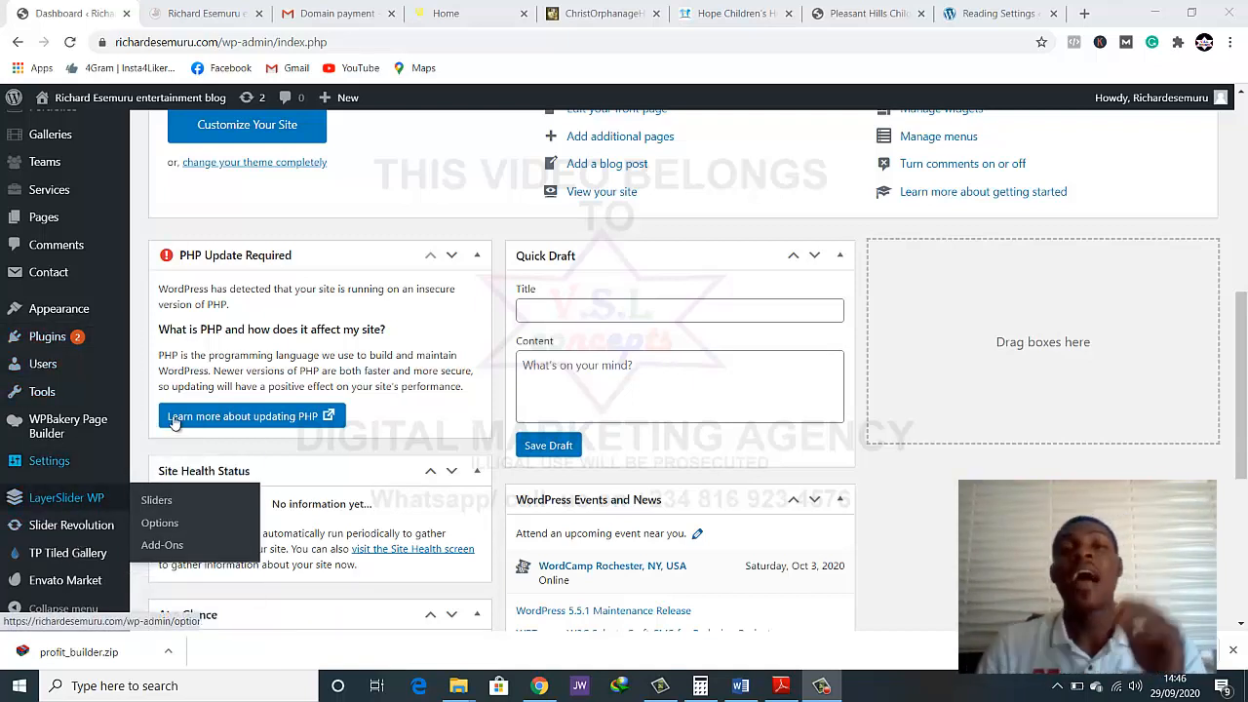
Go to the installed plugins list and deactivate the Slider Revolution plugin
click(73, 339)
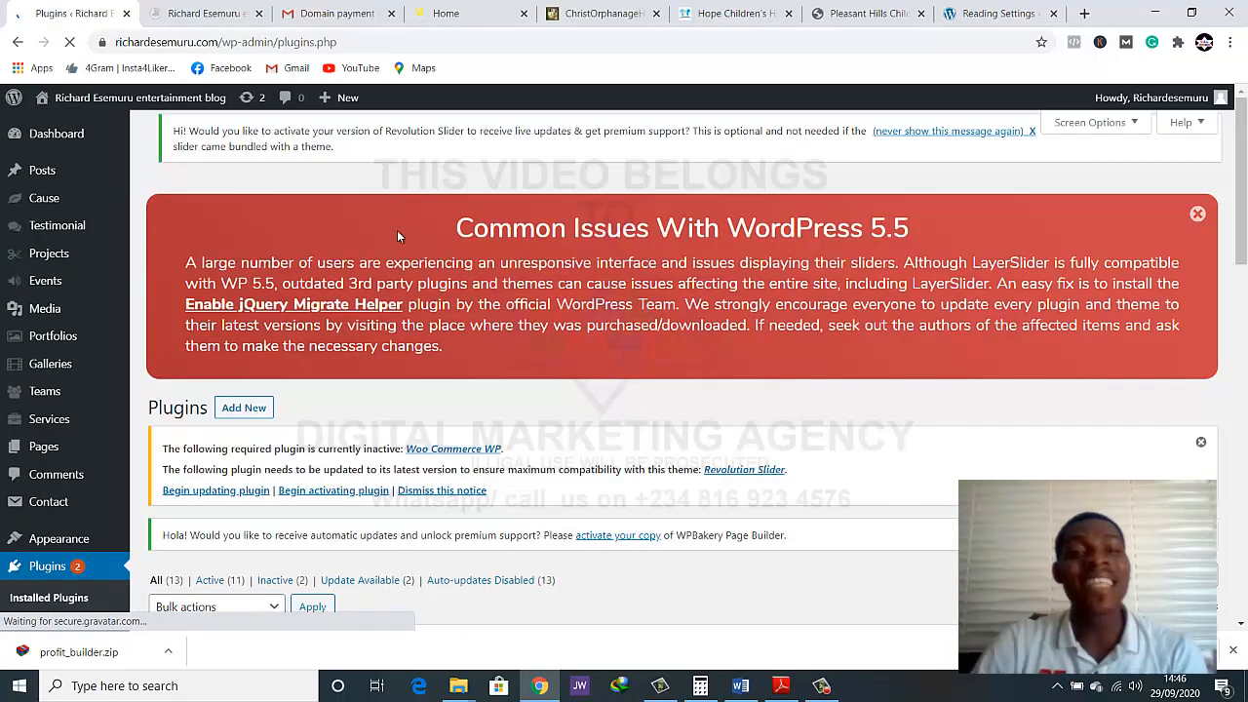
scroll(411, 249, down, 15)
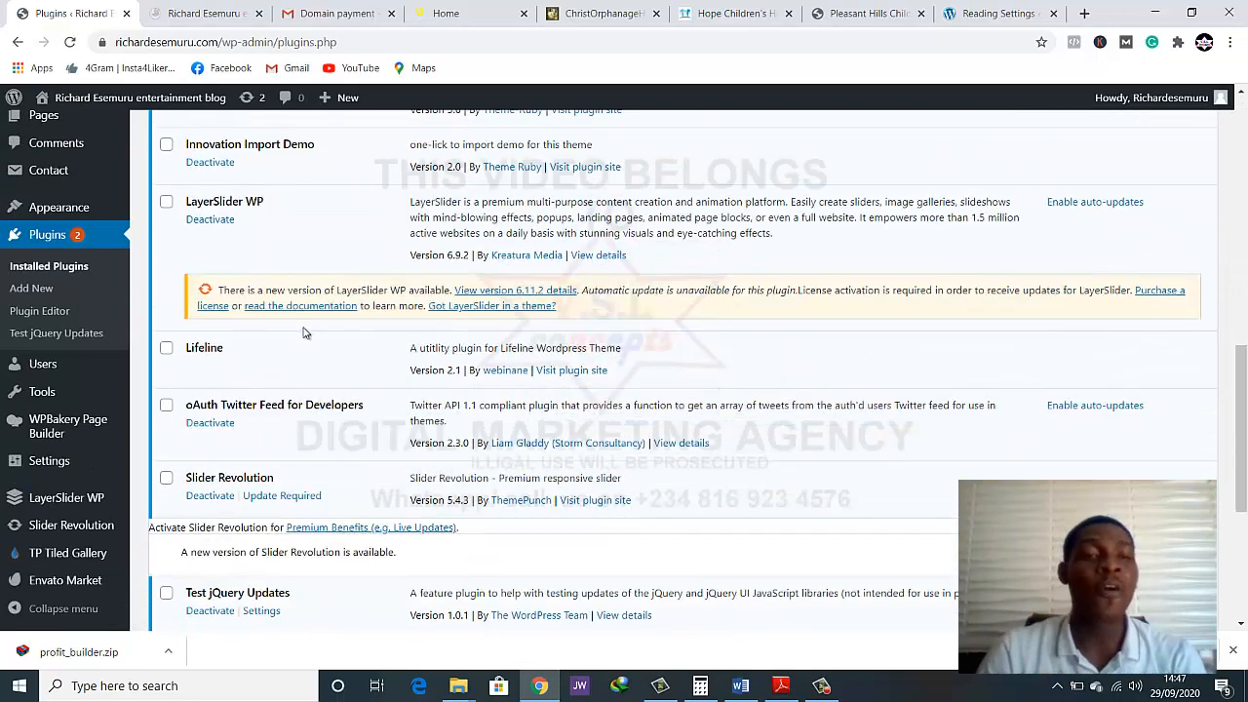
scroll(265, 372, down, 1)
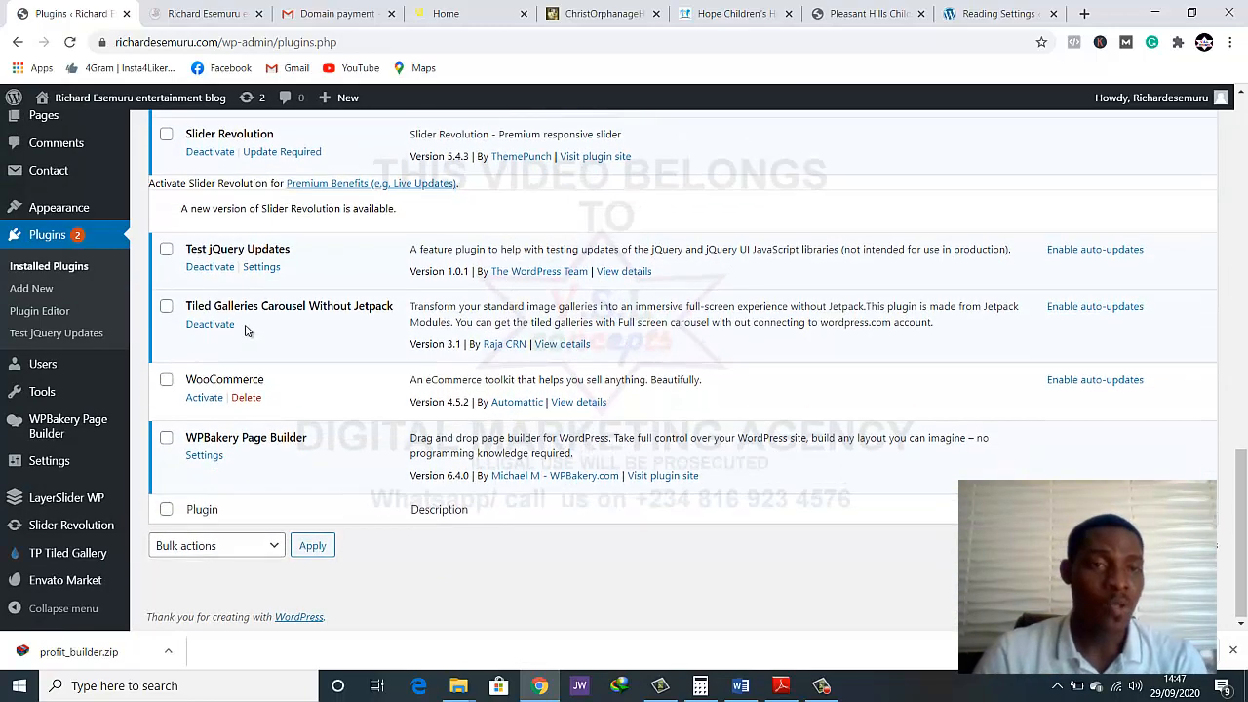
scroll(248, 329, up, 2)
click(222, 317)
scroll(343, 294, up, 4)
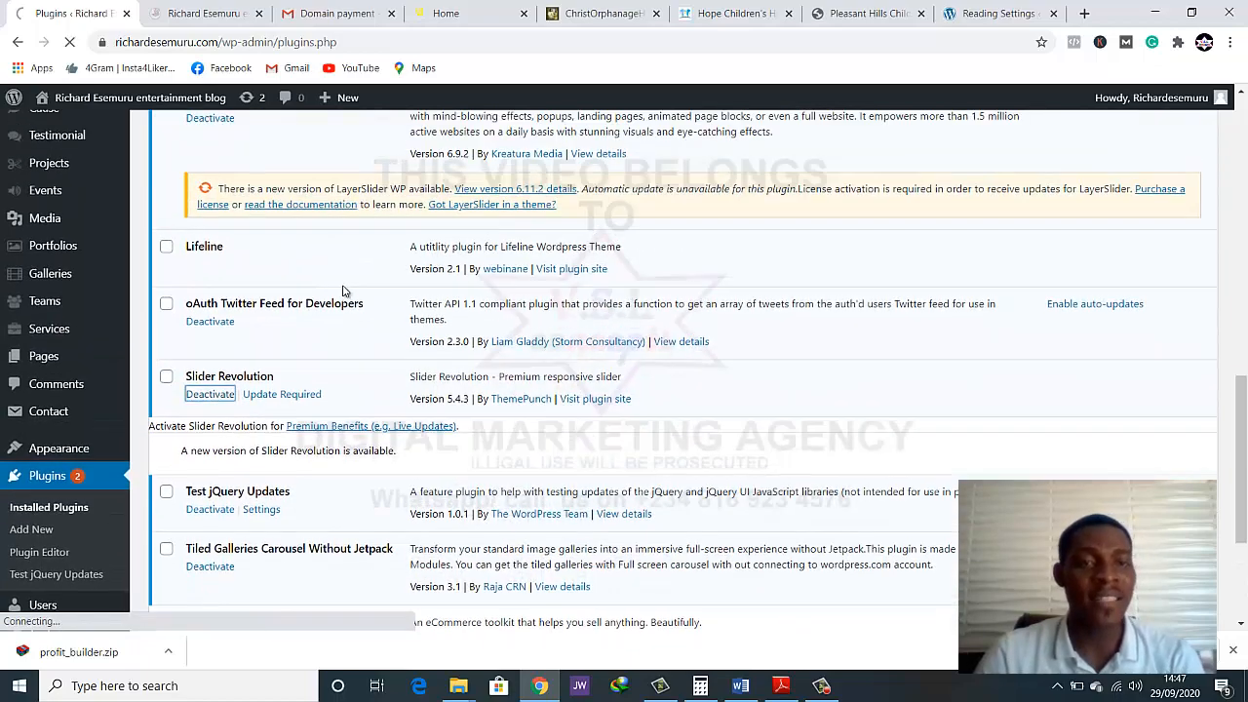
scroll(342, 294, up, 6)
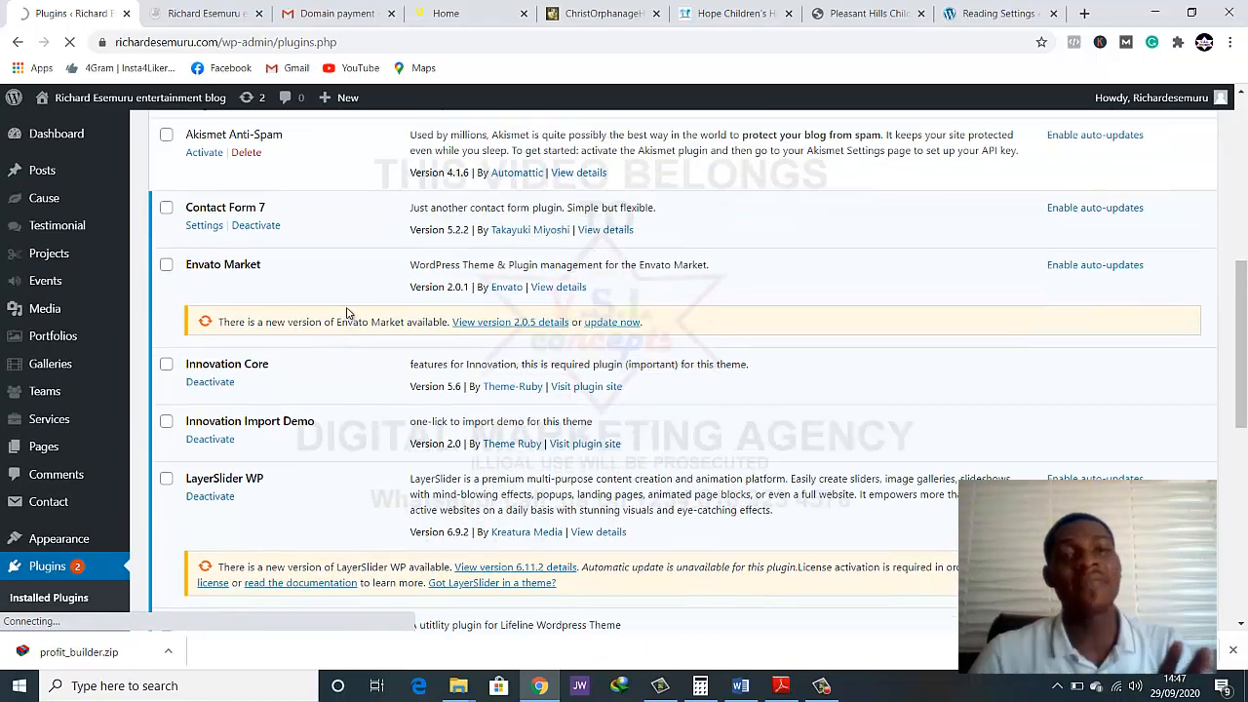
scroll(346, 312, up, 2)
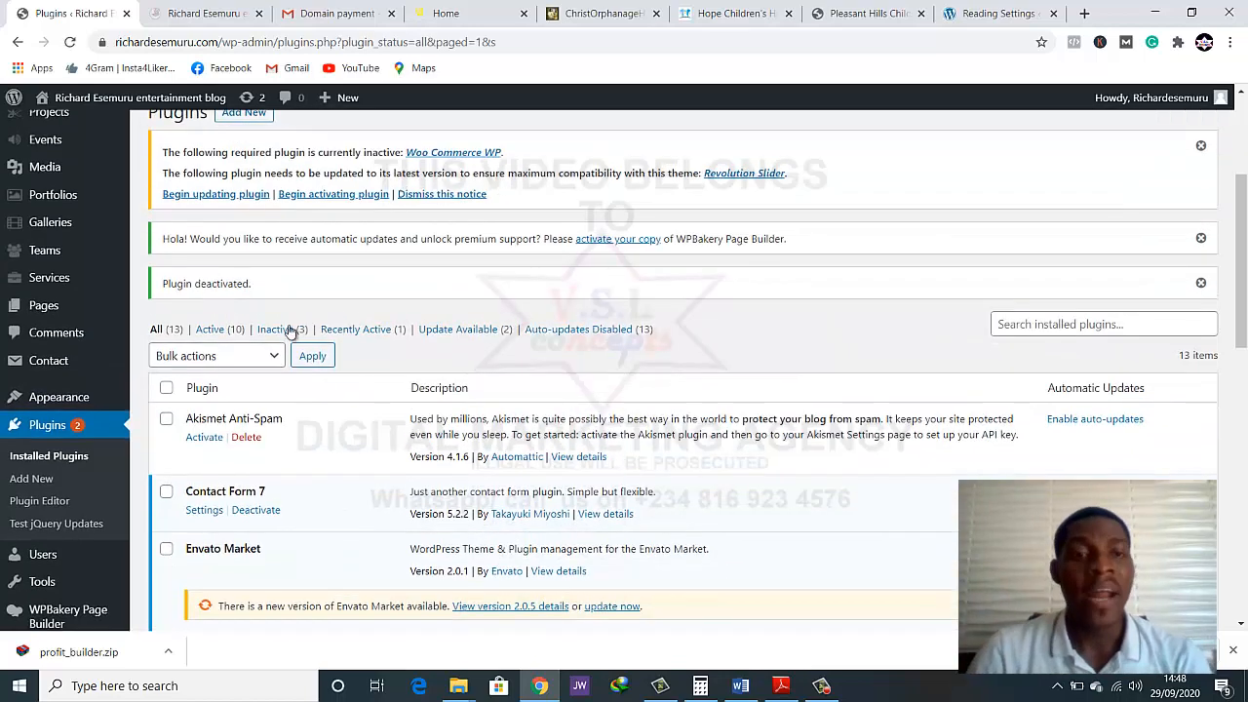
Delete the deactivated Slider Revolution plugin from the inactive plugins
click(276, 331)
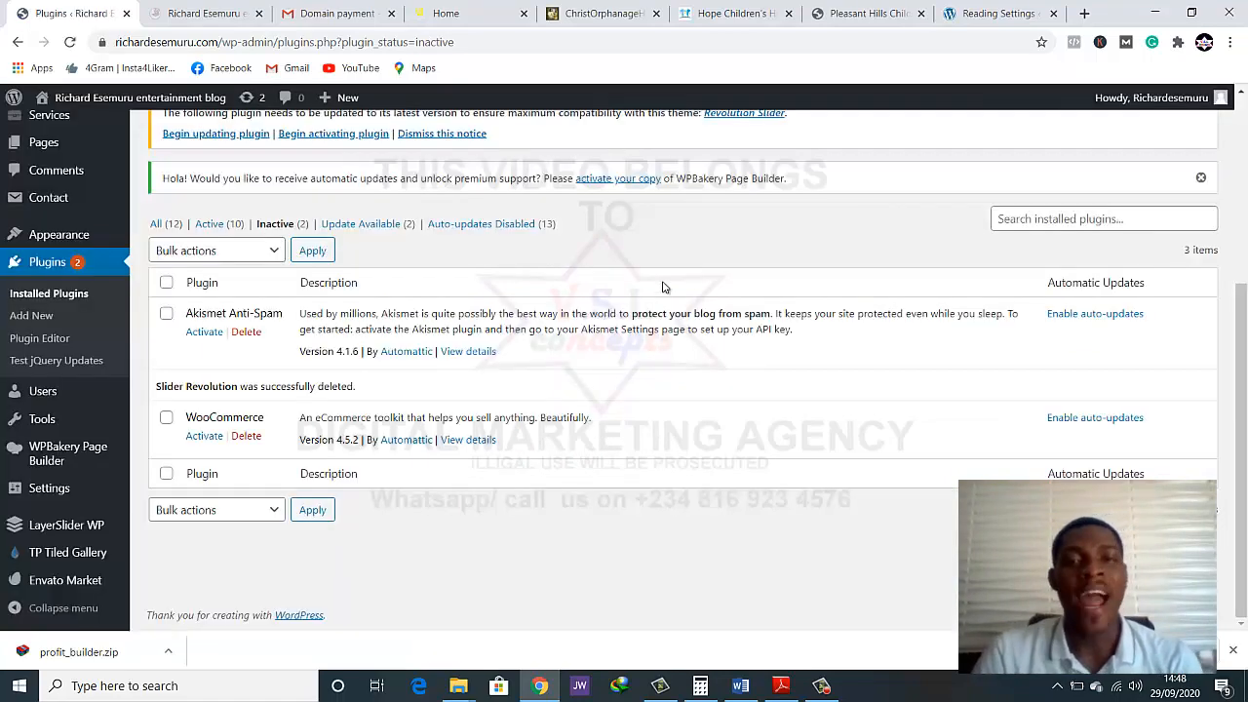
scroll(663, 287, up, 2)
scroll(663, 286, down, 1)
scroll(665, 282, up, 3)
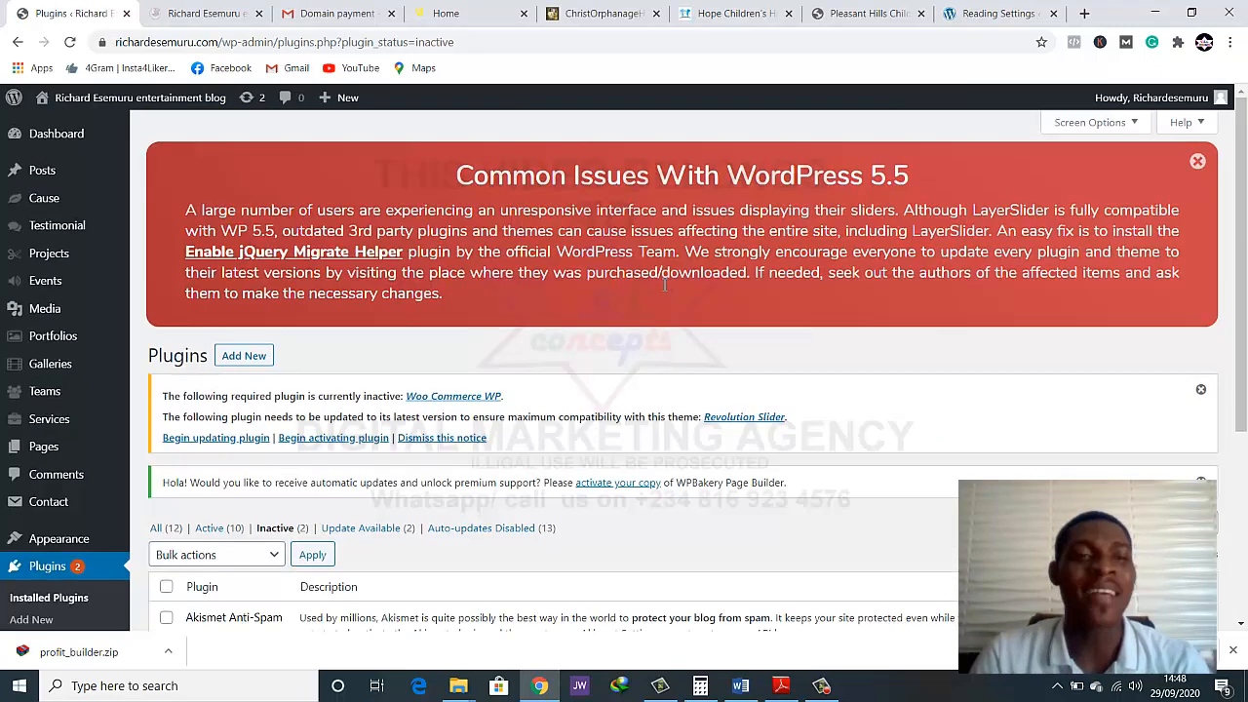
Start a new plugin upload and choose the revslider ZIP archive from the web design folder's Slider Revolution v5.4.3 subfolder
click(242, 357)
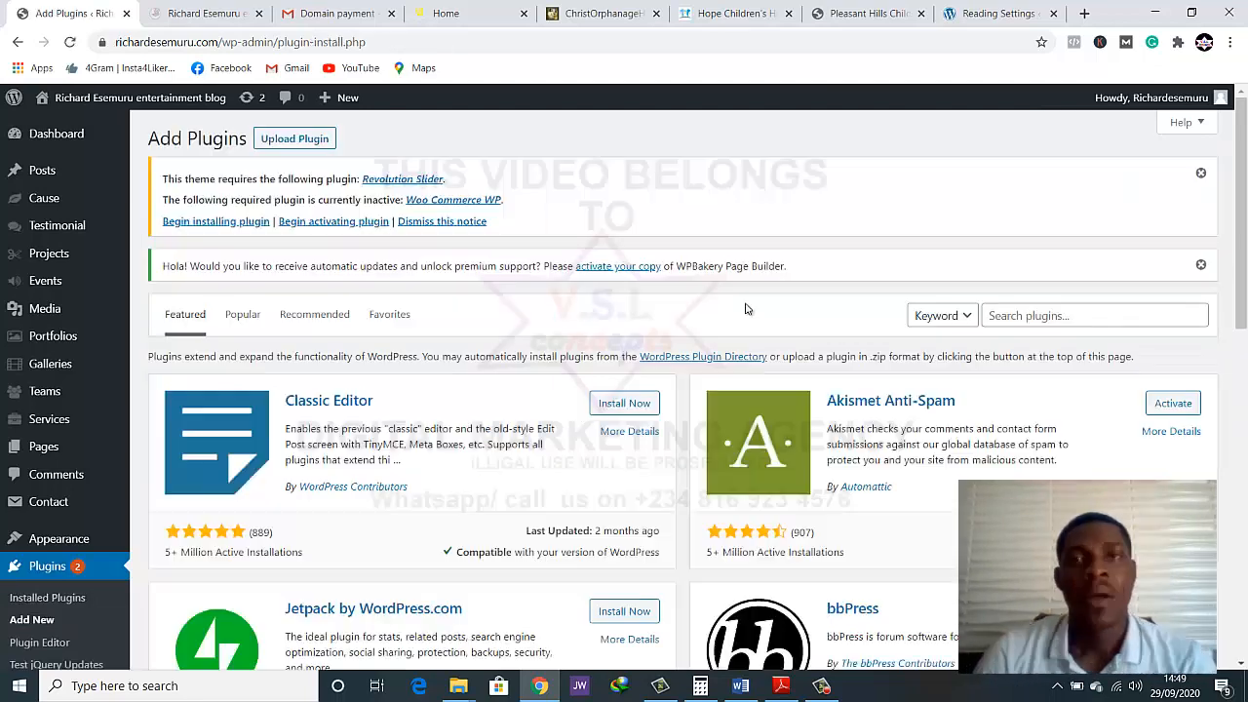
click(299, 137)
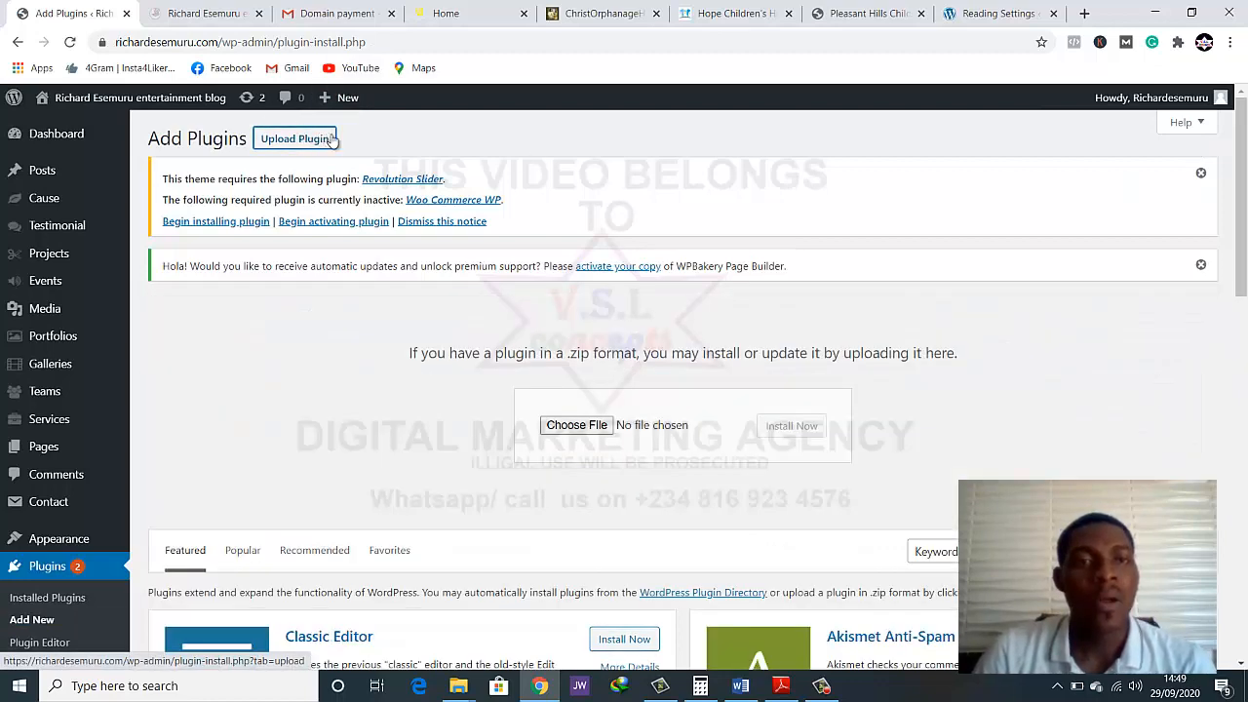
click(573, 425)
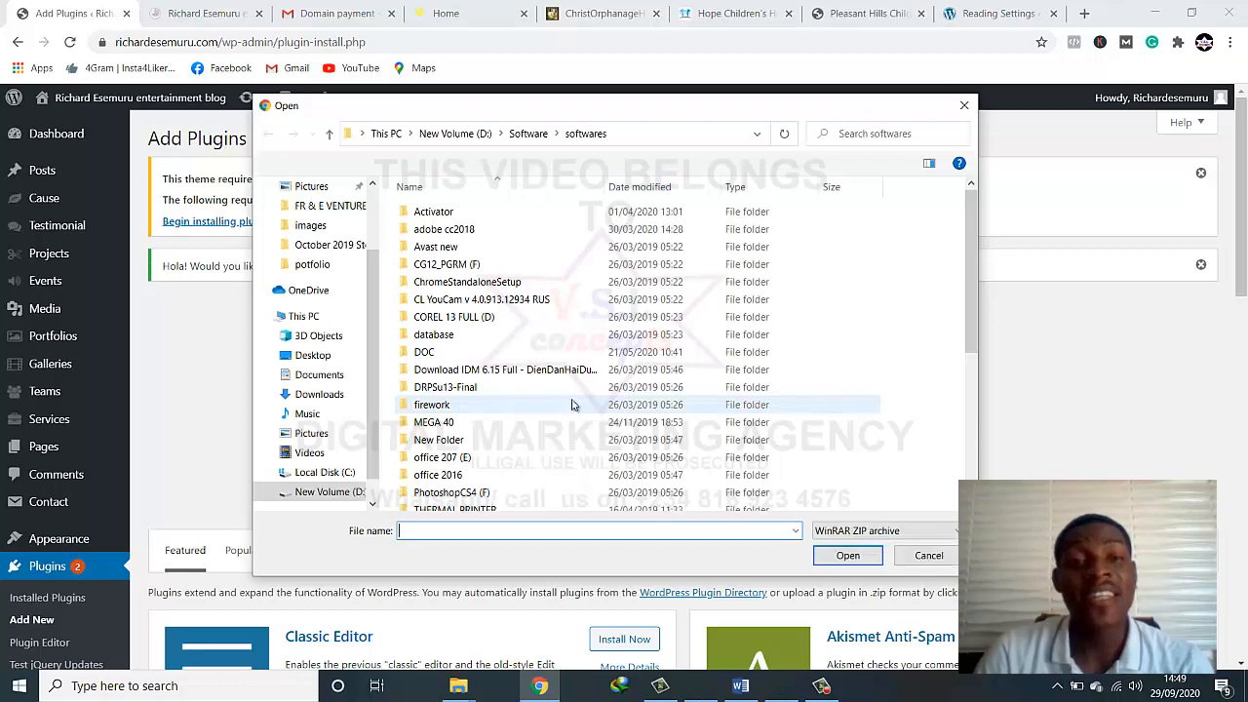
scroll(437, 231, down, 2)
scroll(438, 302, up, 2)
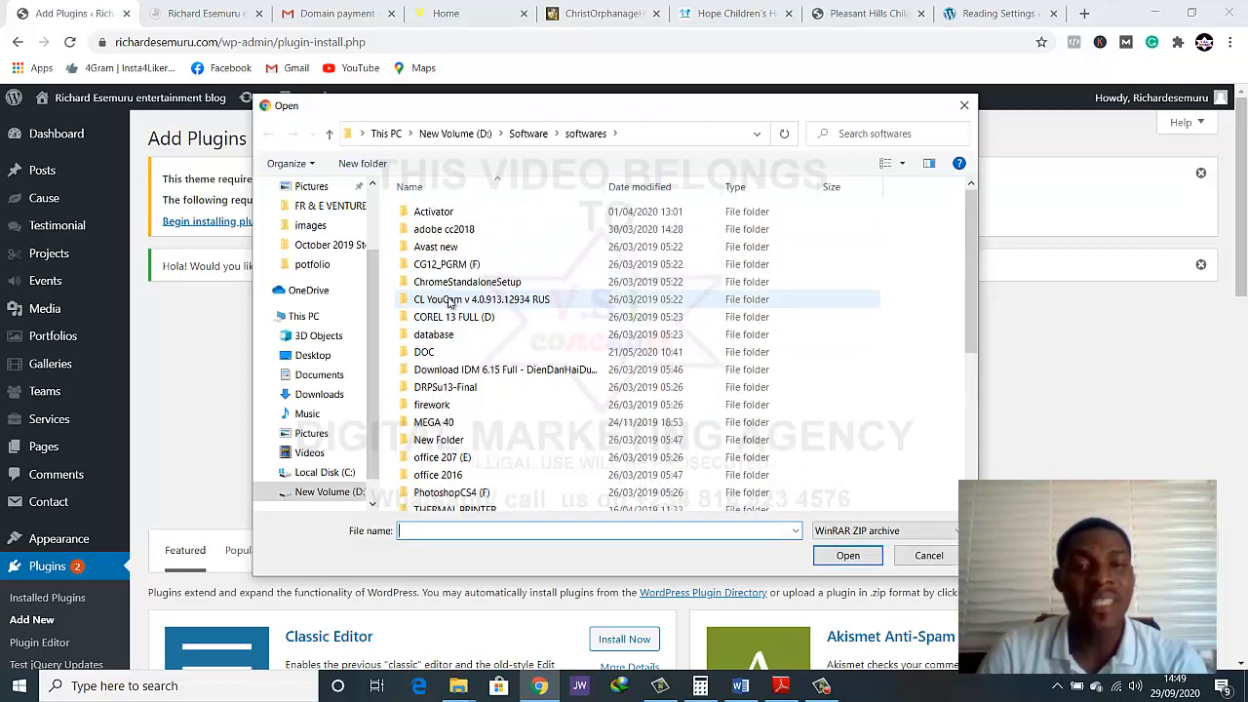
scroll(451, 393, down, 4)
scroll(450, 393, down, 2)
scroll(451, 394, up, 6)
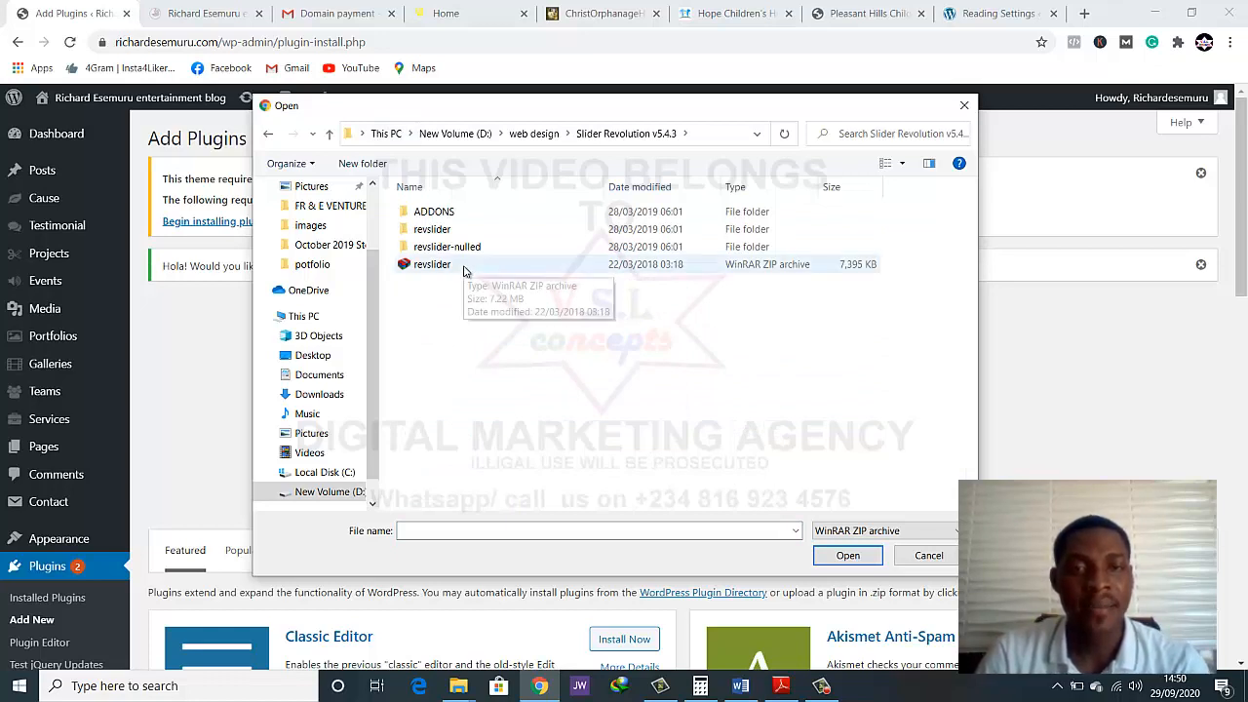
double_click(463, 270)
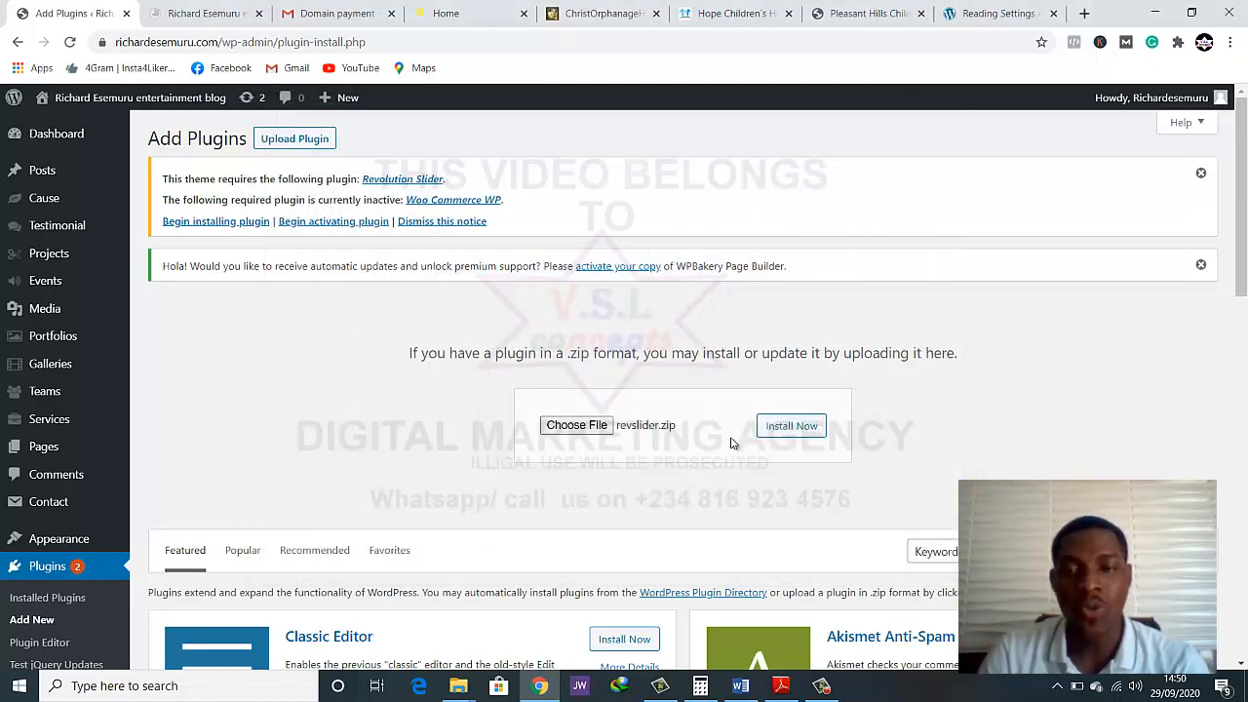
Install the plugin from the uploaded revslider.zip and activate it
click(780, 427)
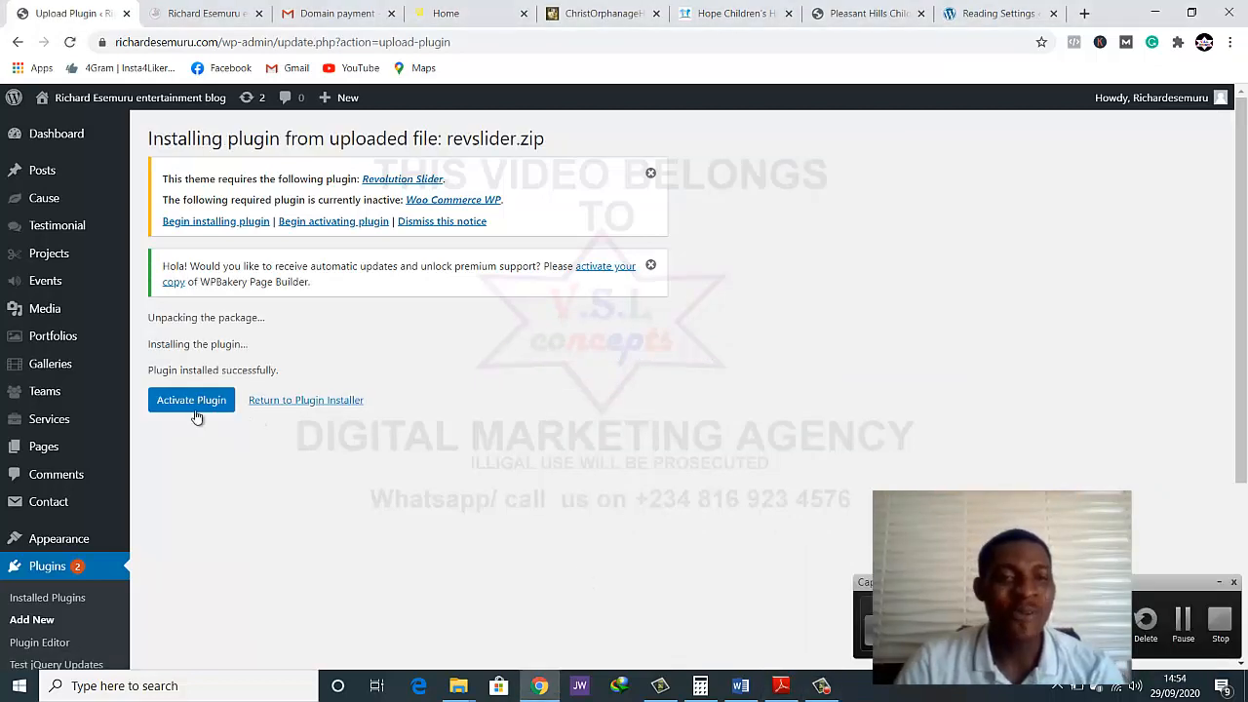
click(198, 407)
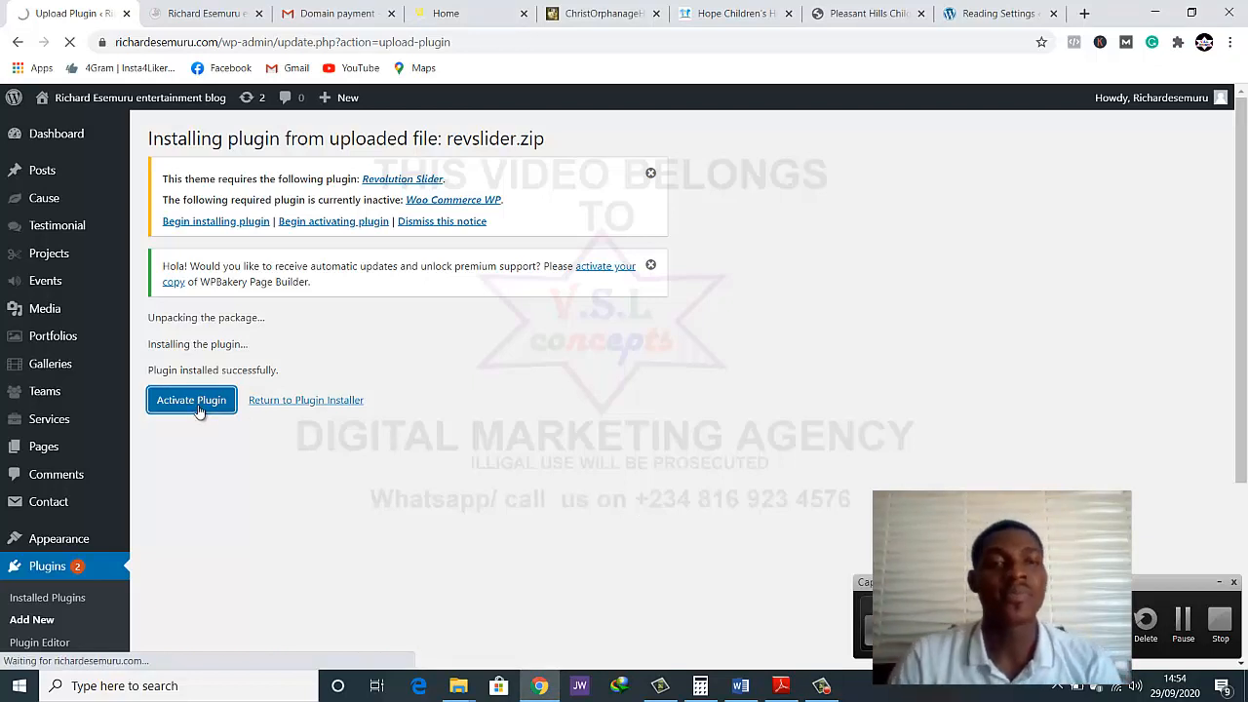
scroll(981, 518, down, 2)
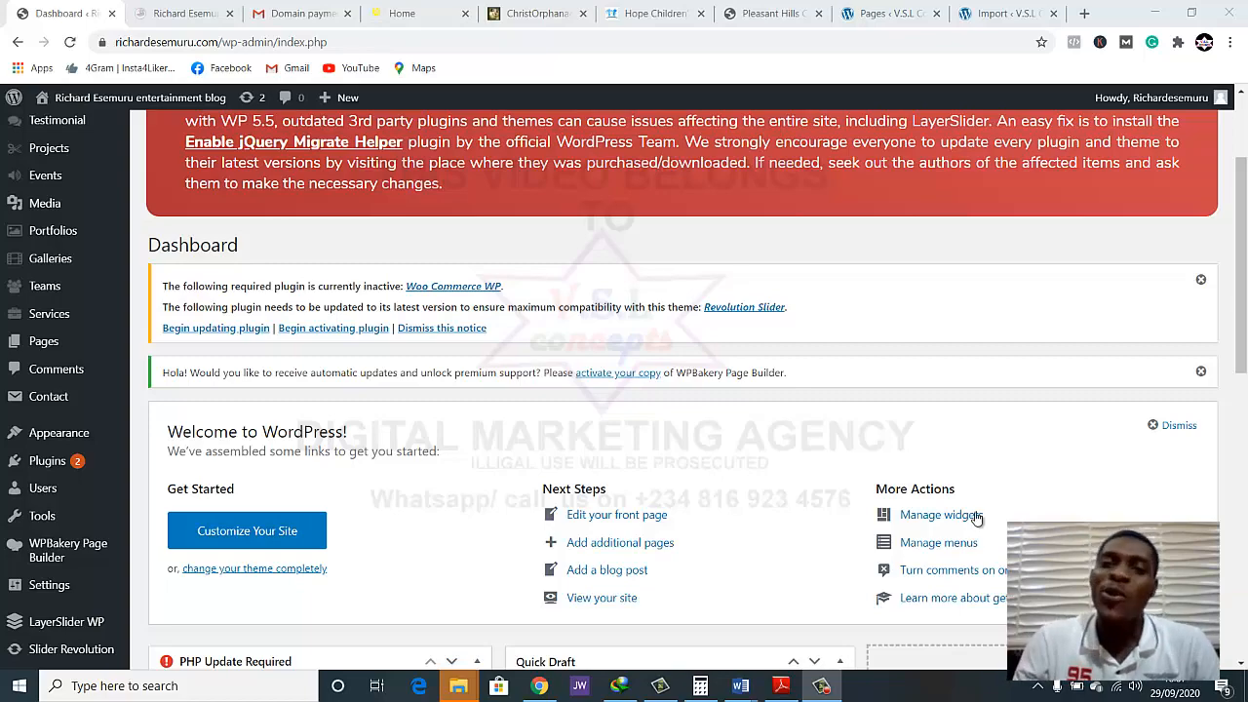
Open Slider Revolution from the dashboard and look over its slider list, plugin activation and plugin updates sections
scroll(978, 518, down, 4)
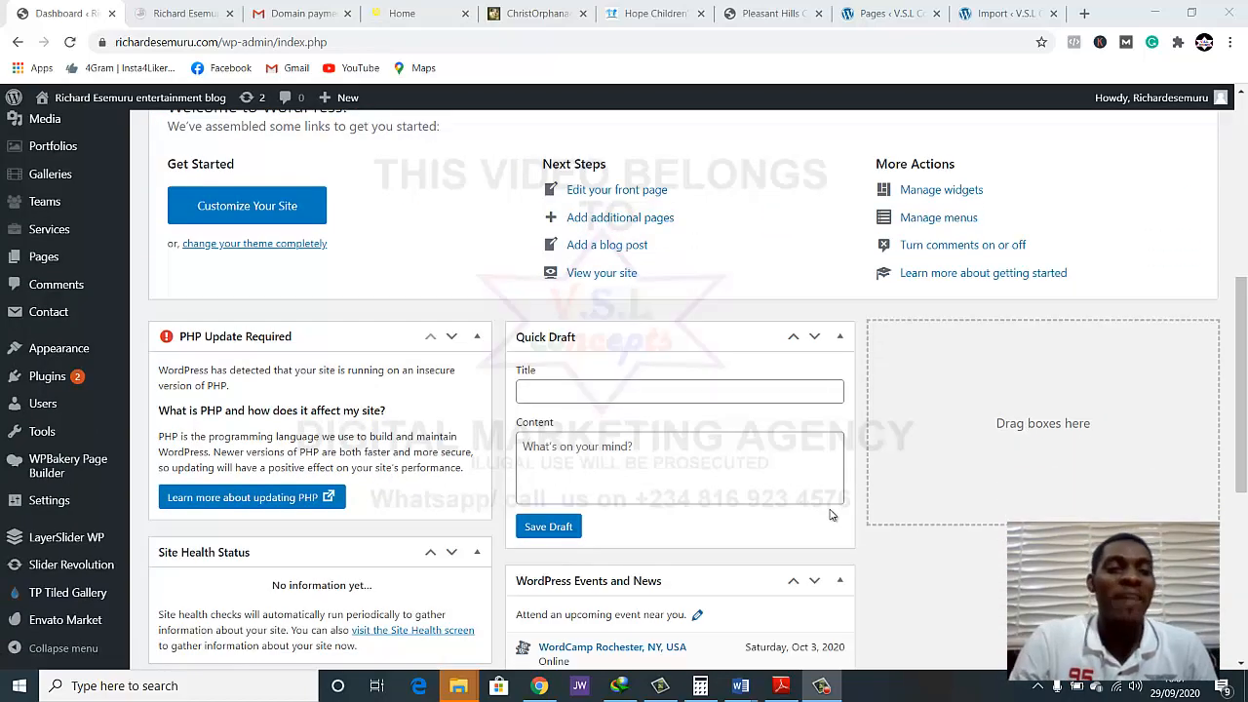
scroll(827, 546, down, 4)
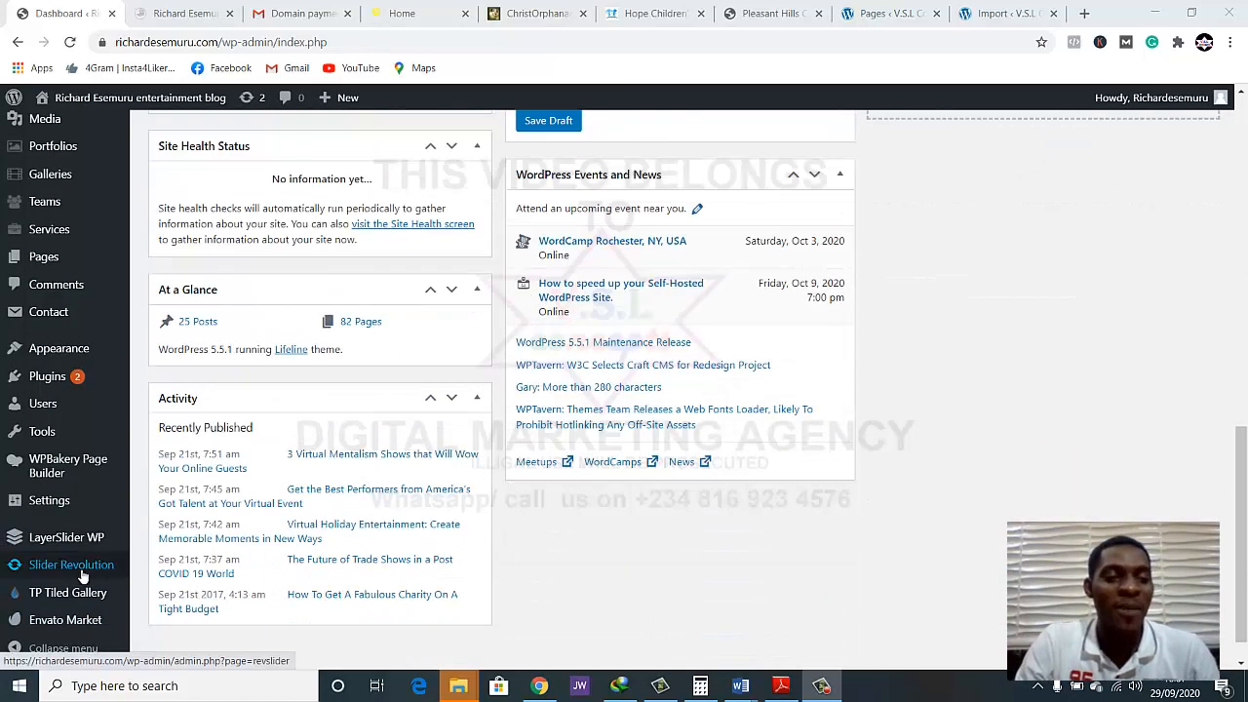
click(80, 572)
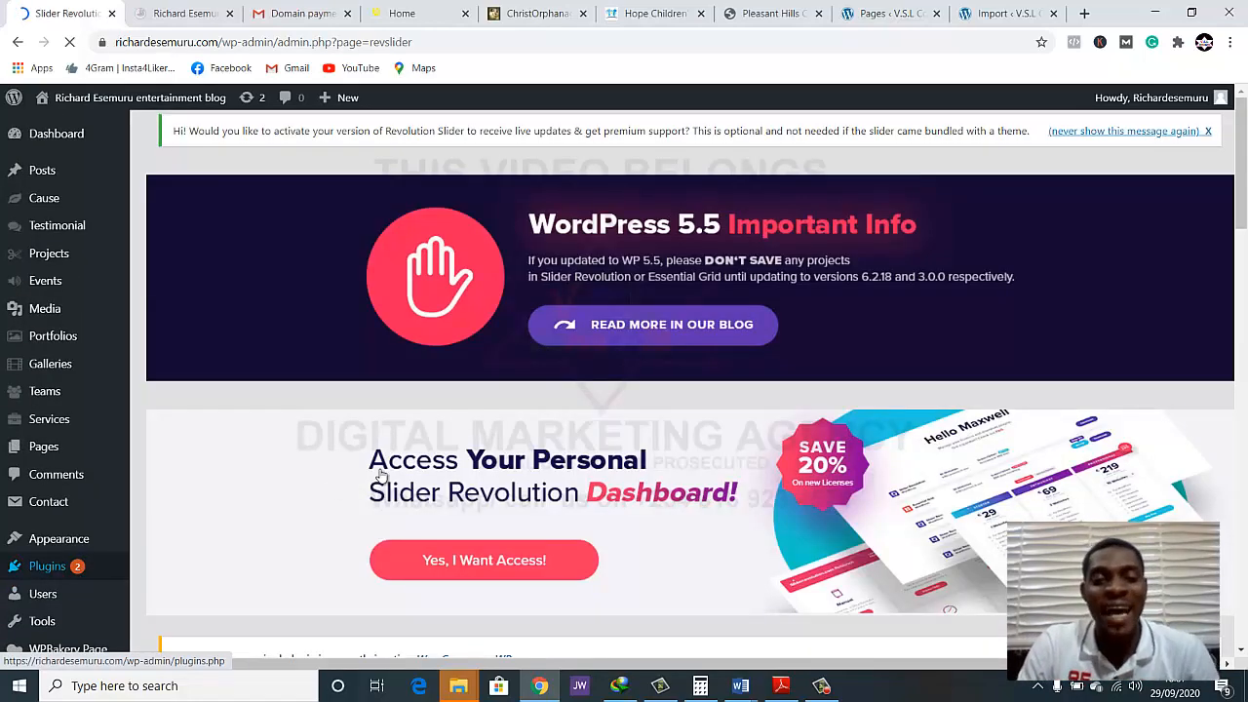
scroll(380, 474, down, 7)
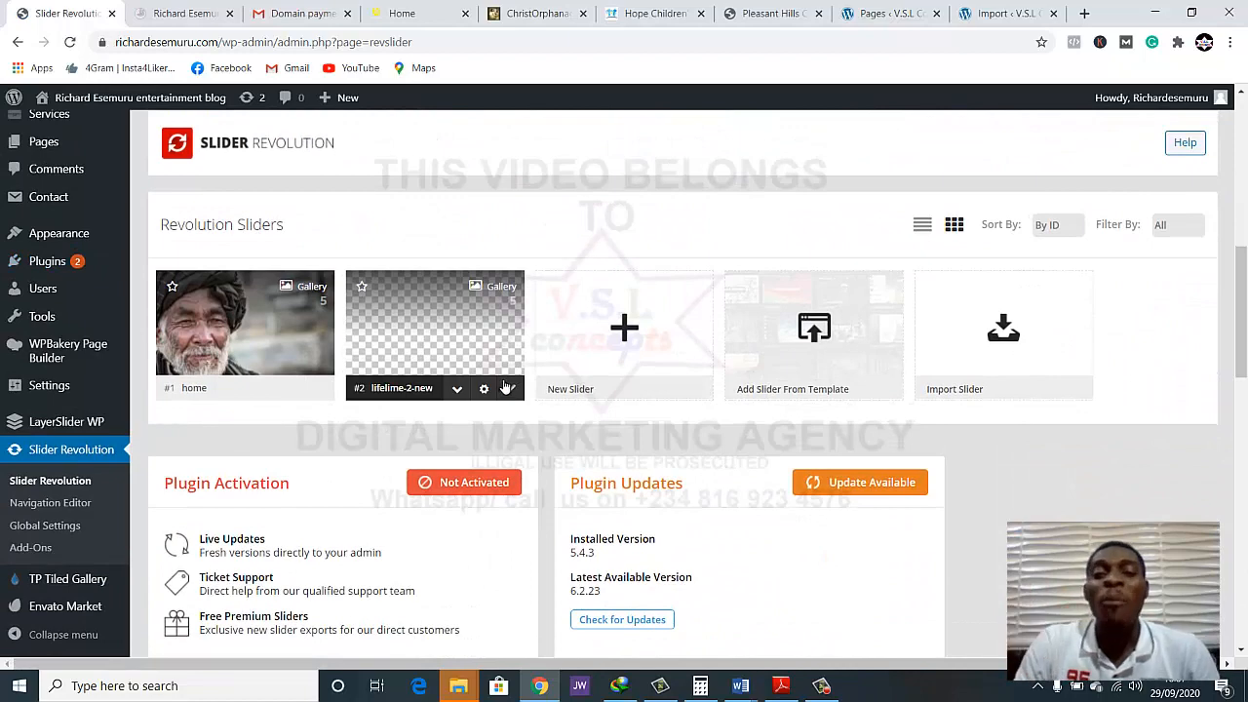
scroll(507, 380, down, 2)
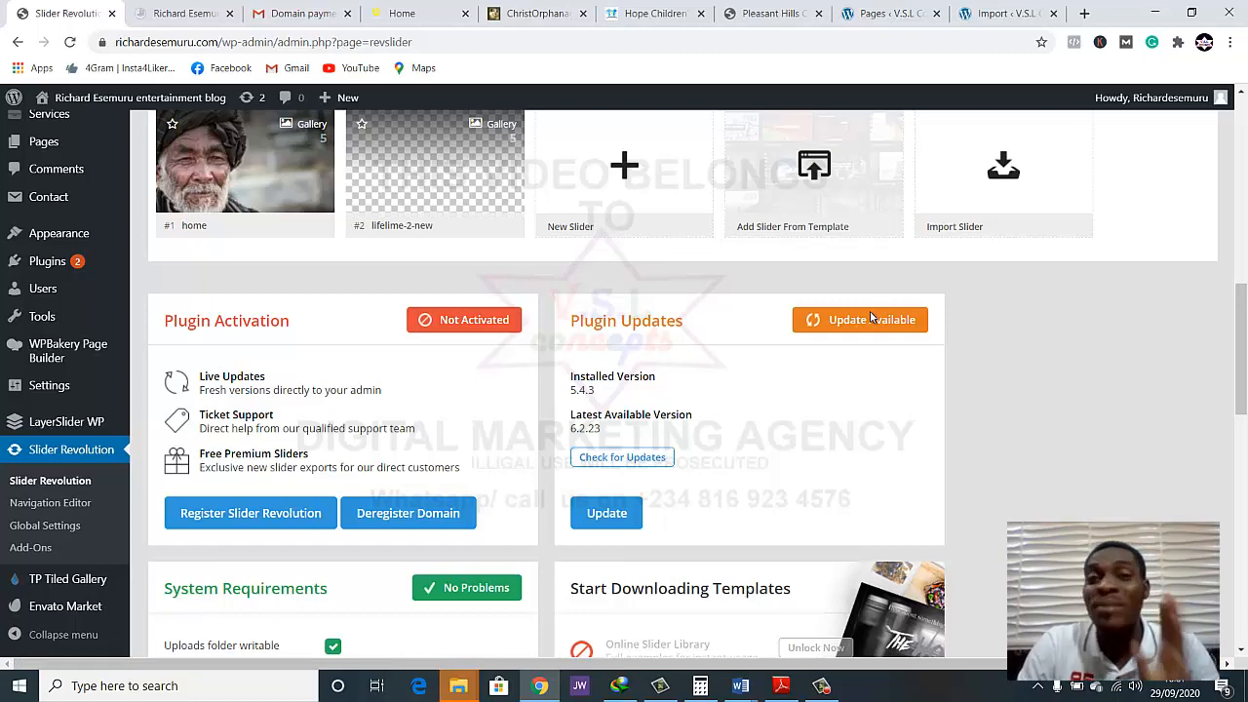
scroll(869, 320, up, 1)
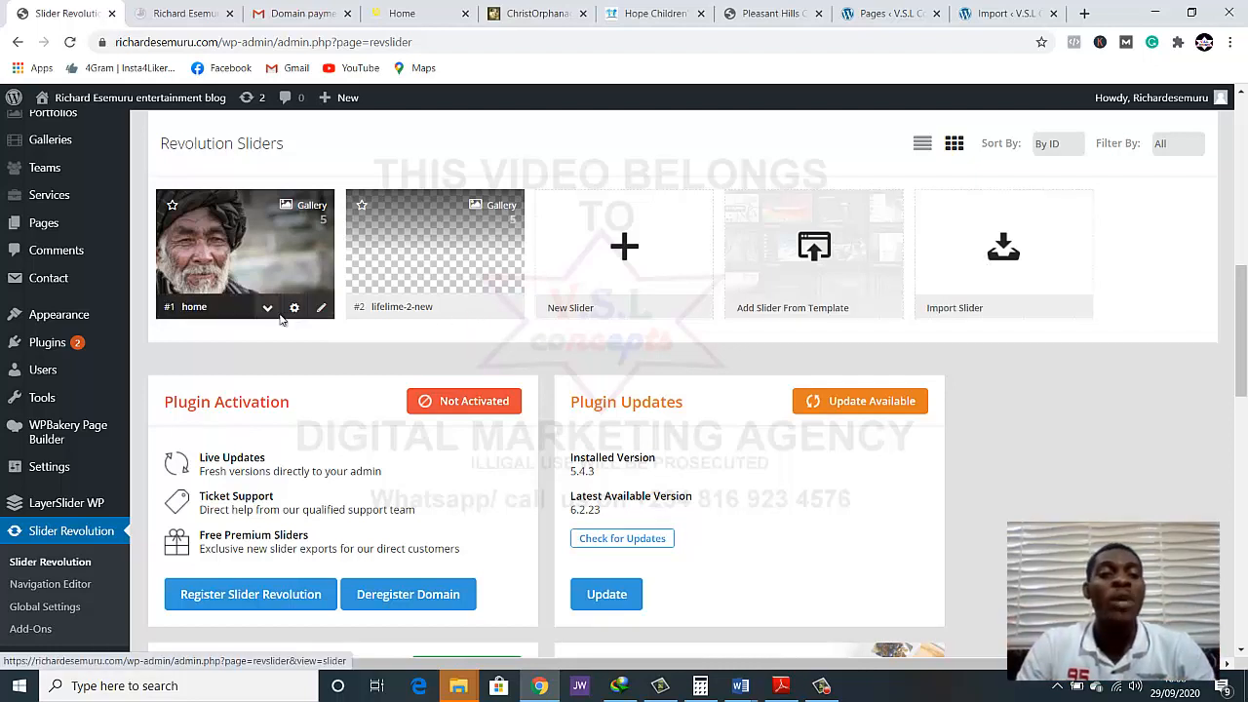
Open the home slider in the slide editor and examine its slides, background source options and layer canvas
click(214, 268)
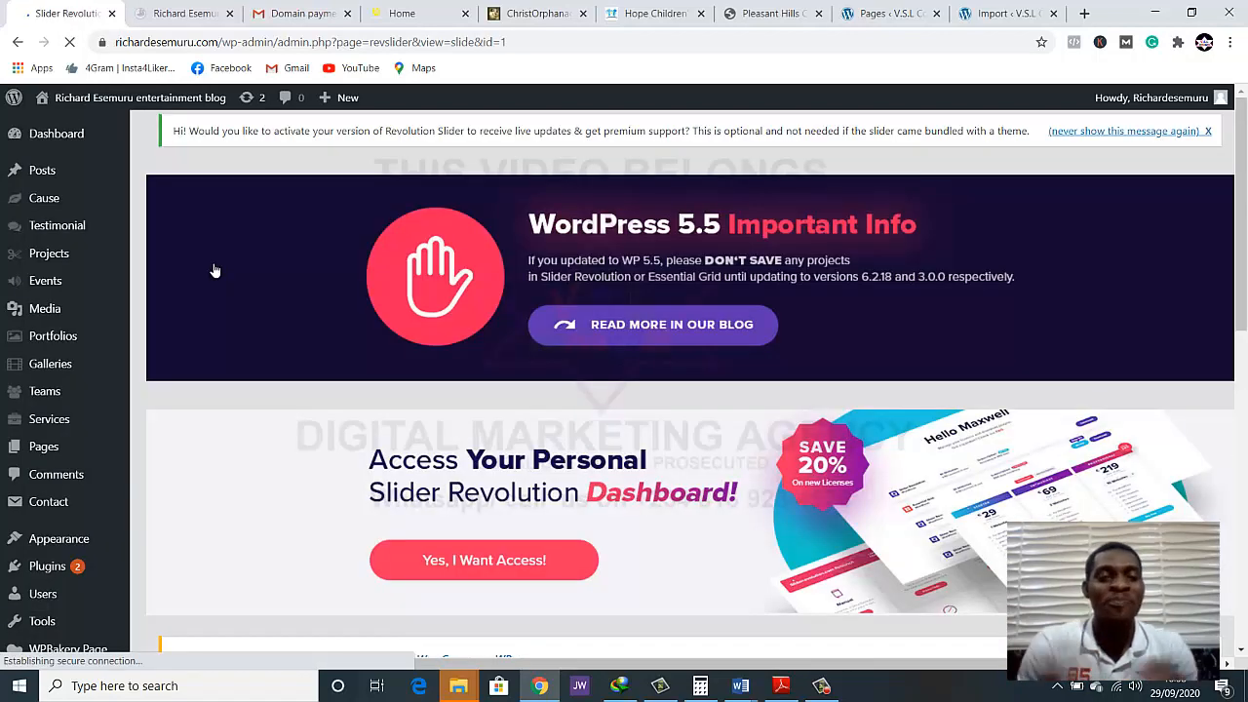
scroll(278, 379, down, 7)
scroll(362, 438, down, 3)
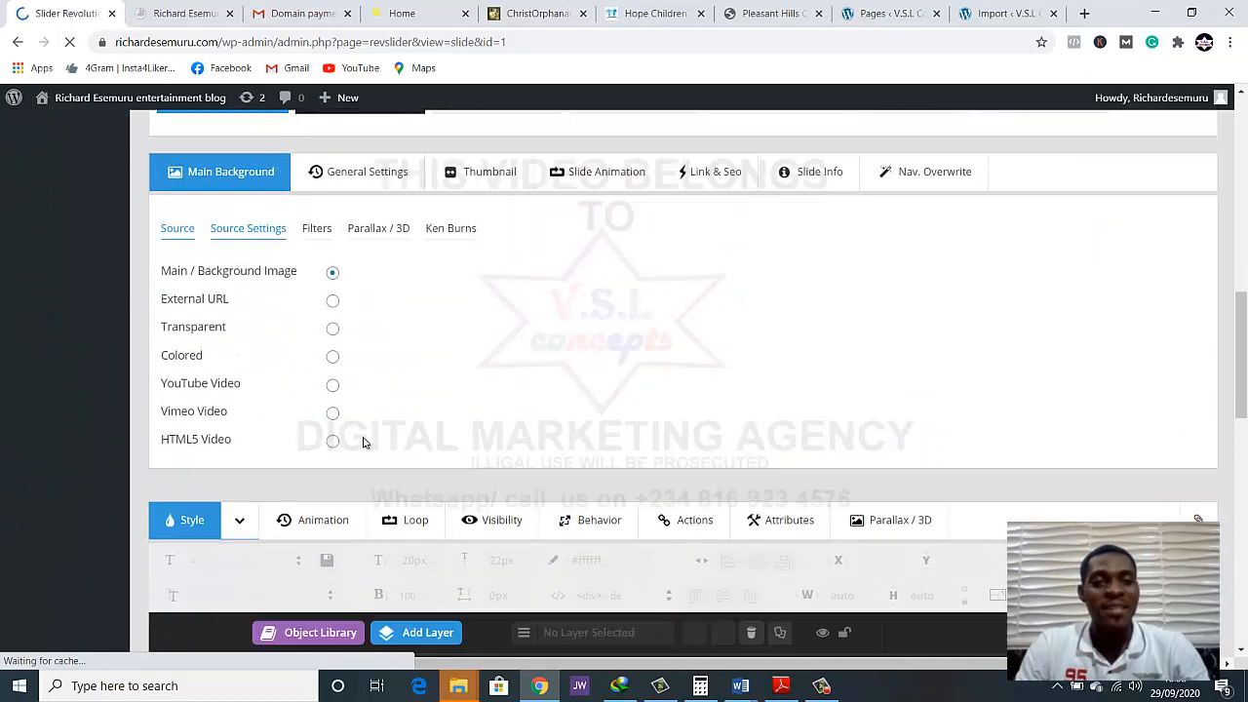
scroll(390, 429, up, 2)
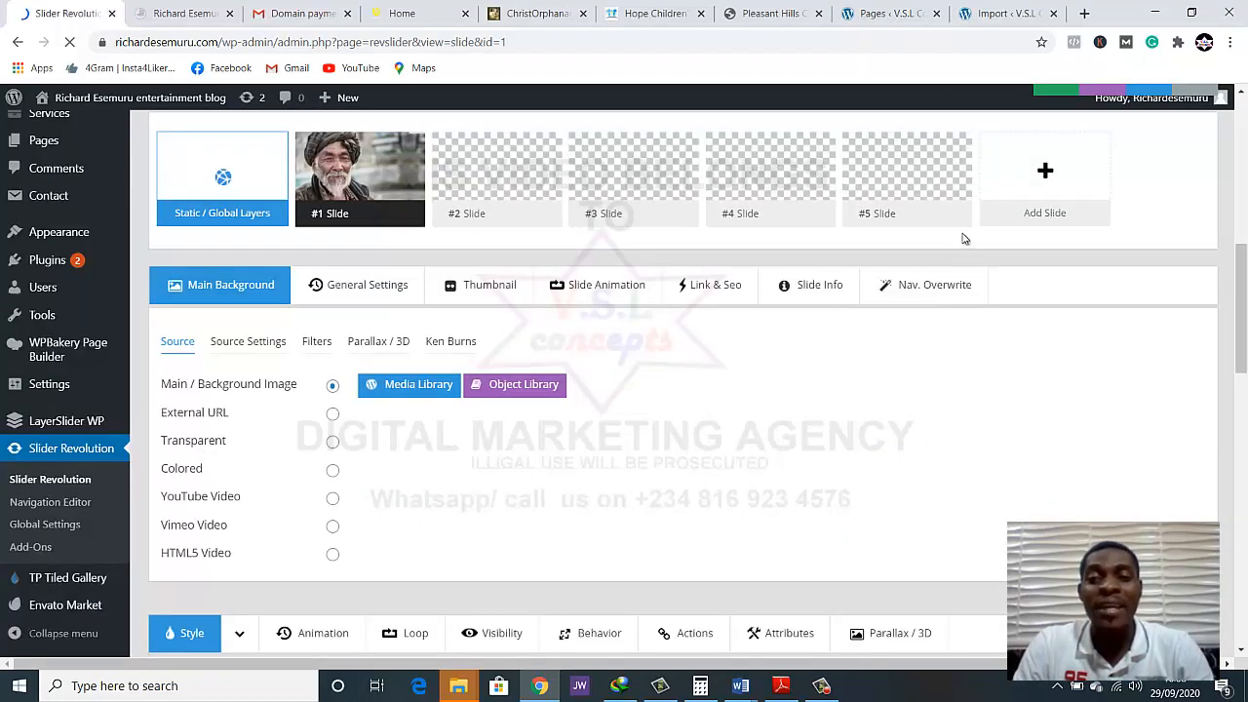
mouse_move(941, 198)
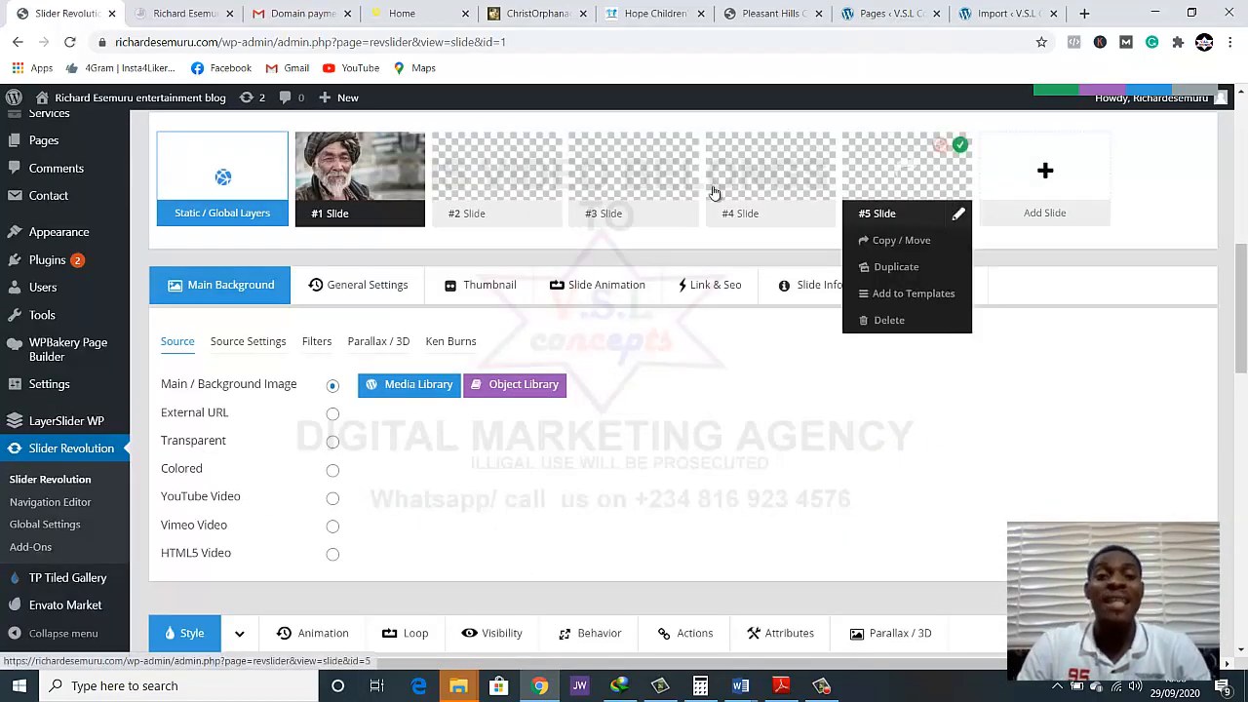
mouse_move(336, 183)
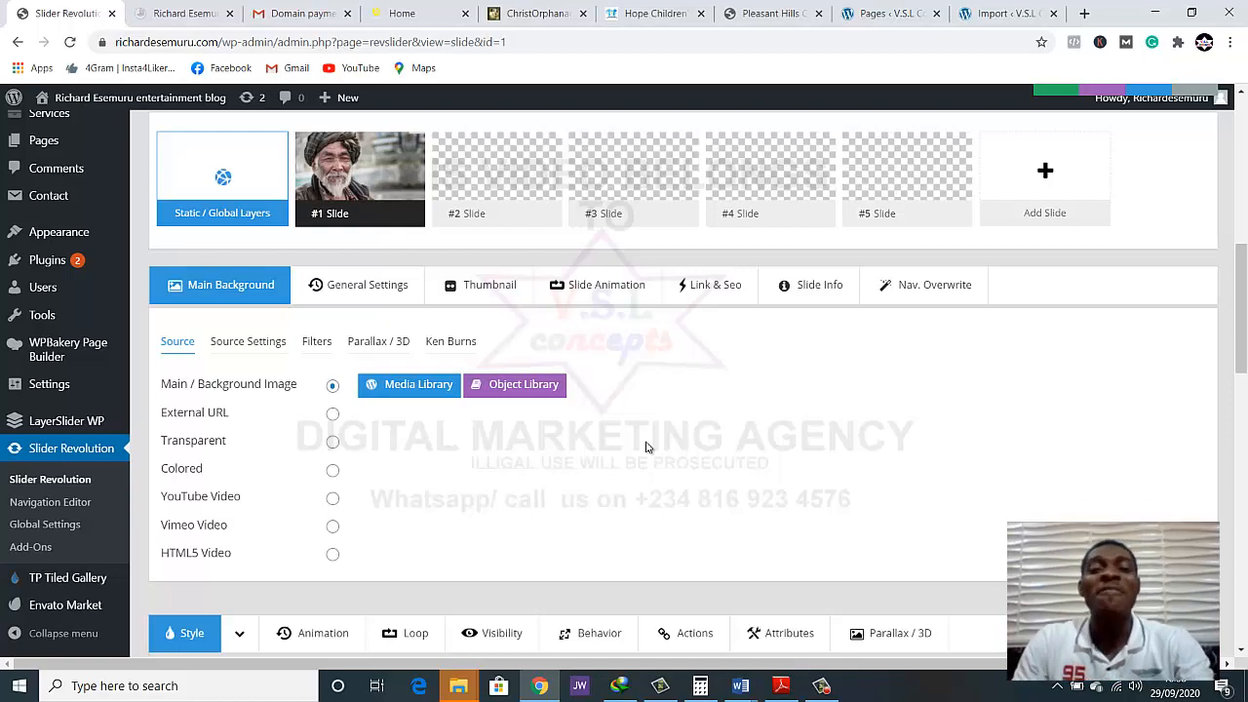
scroll(746, 521, down, 3)
scroll(756, 534, down, 8)
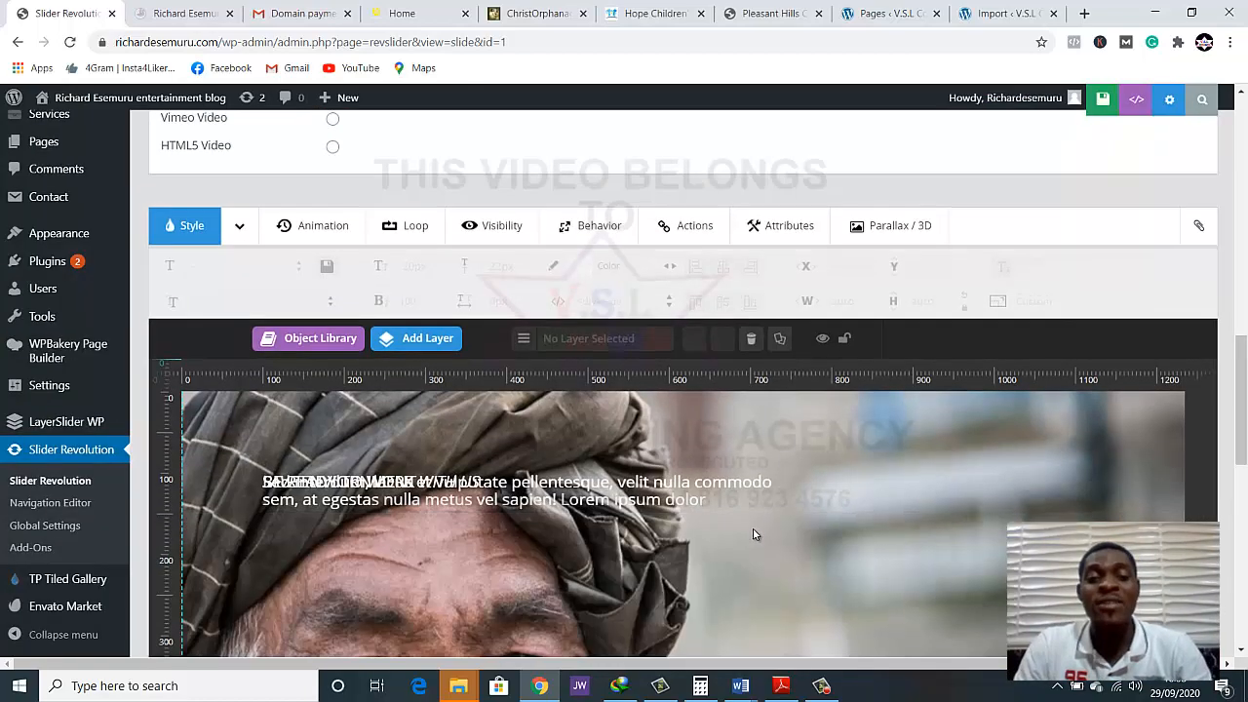
scroll(751, 537, up, 10)
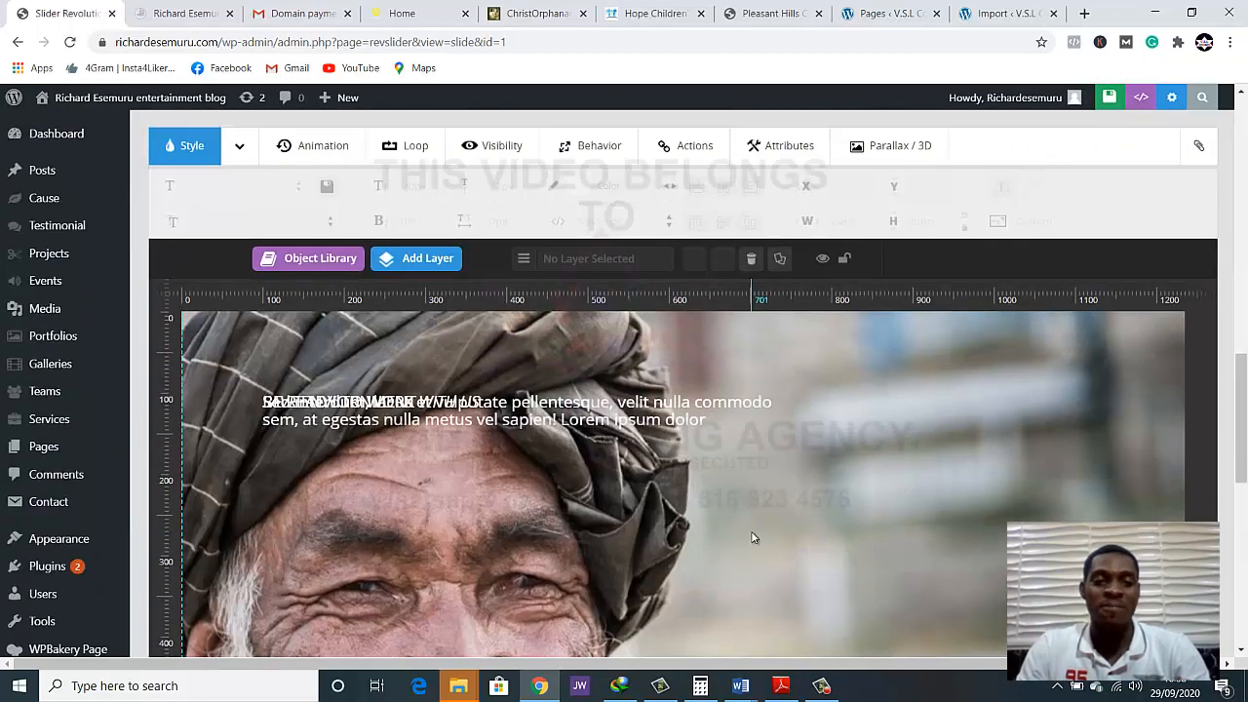
scroll(756, 535, up, 5)
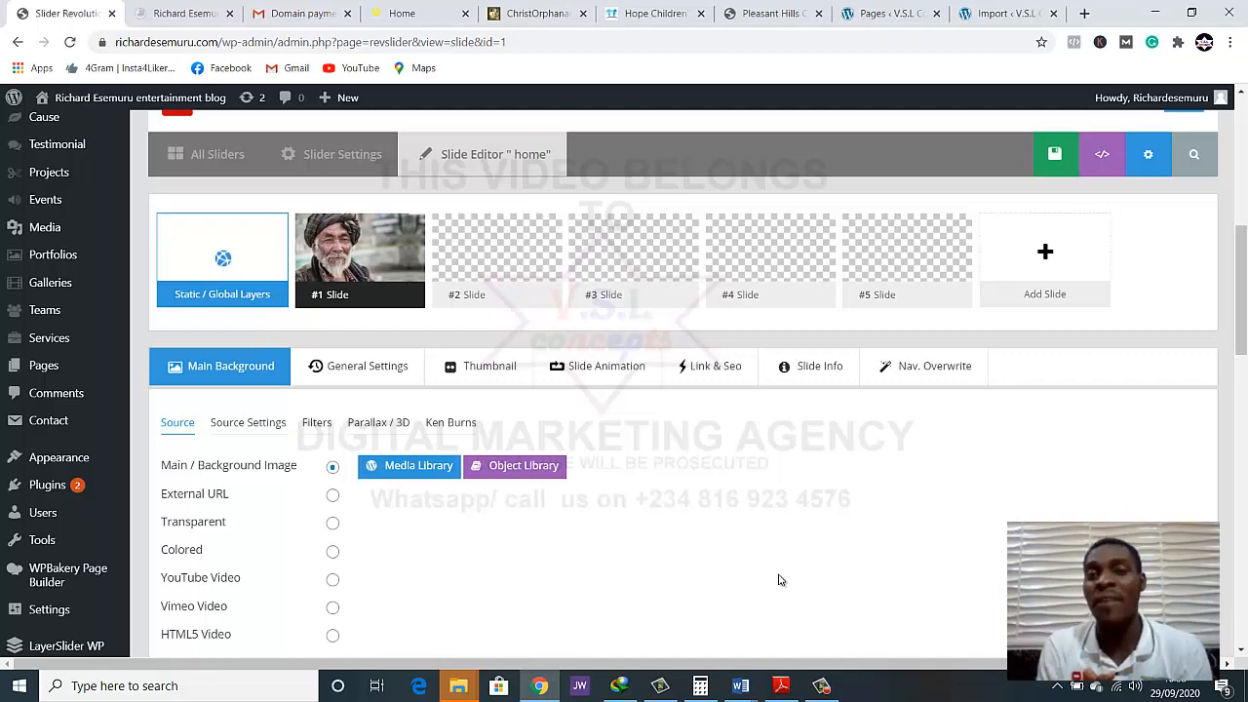
Open the home slider's settings and look over the content source, title and shortcode, and slider type sections
scroll(827, 635, up, 3)
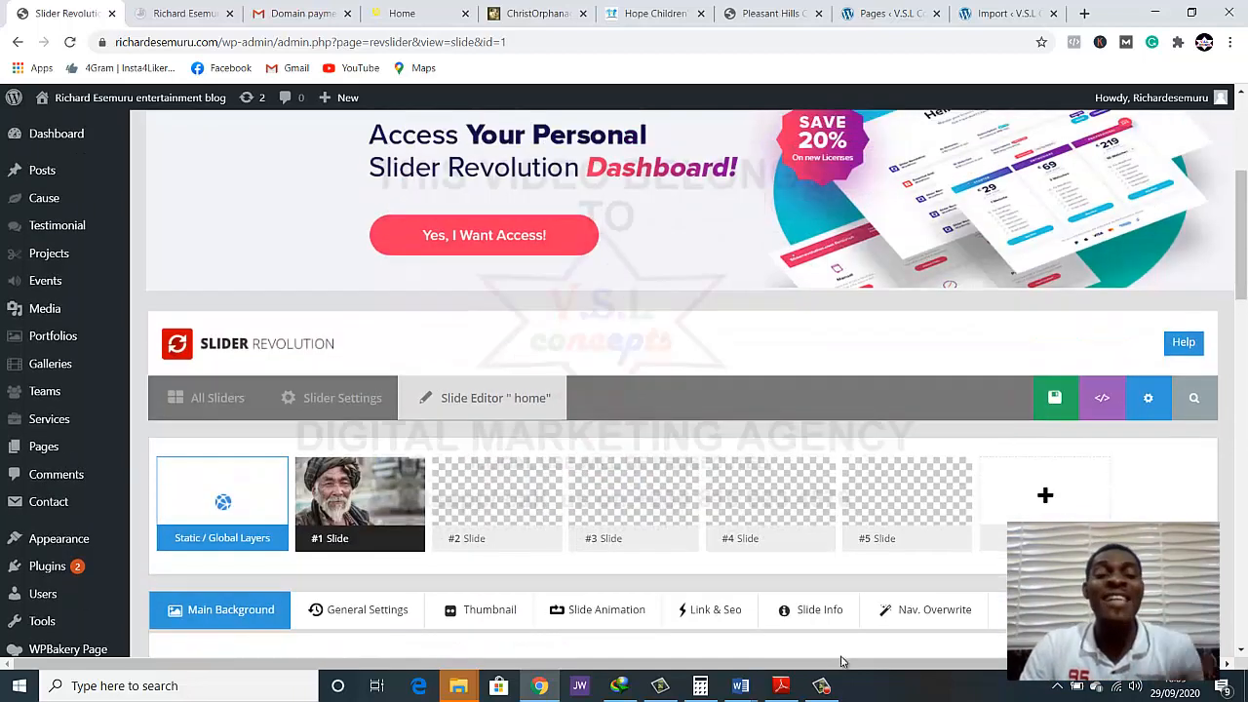
scroll(842, 662, up, 1)
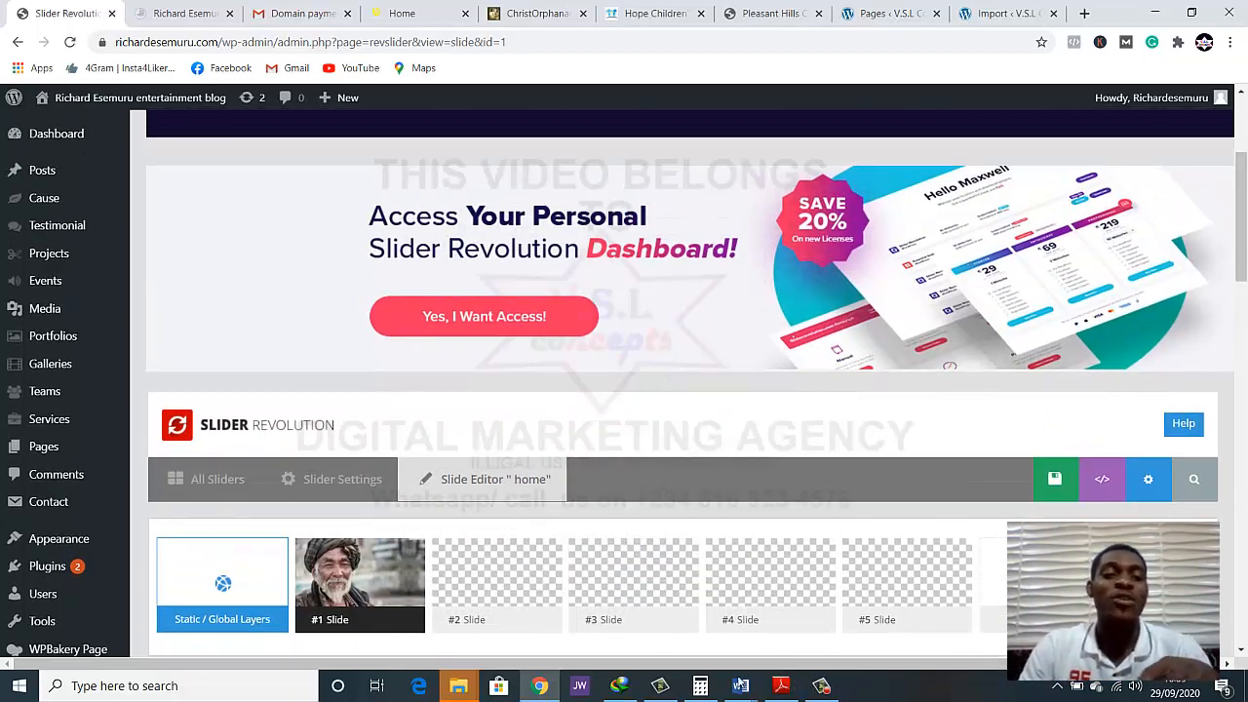
click(332, 478)
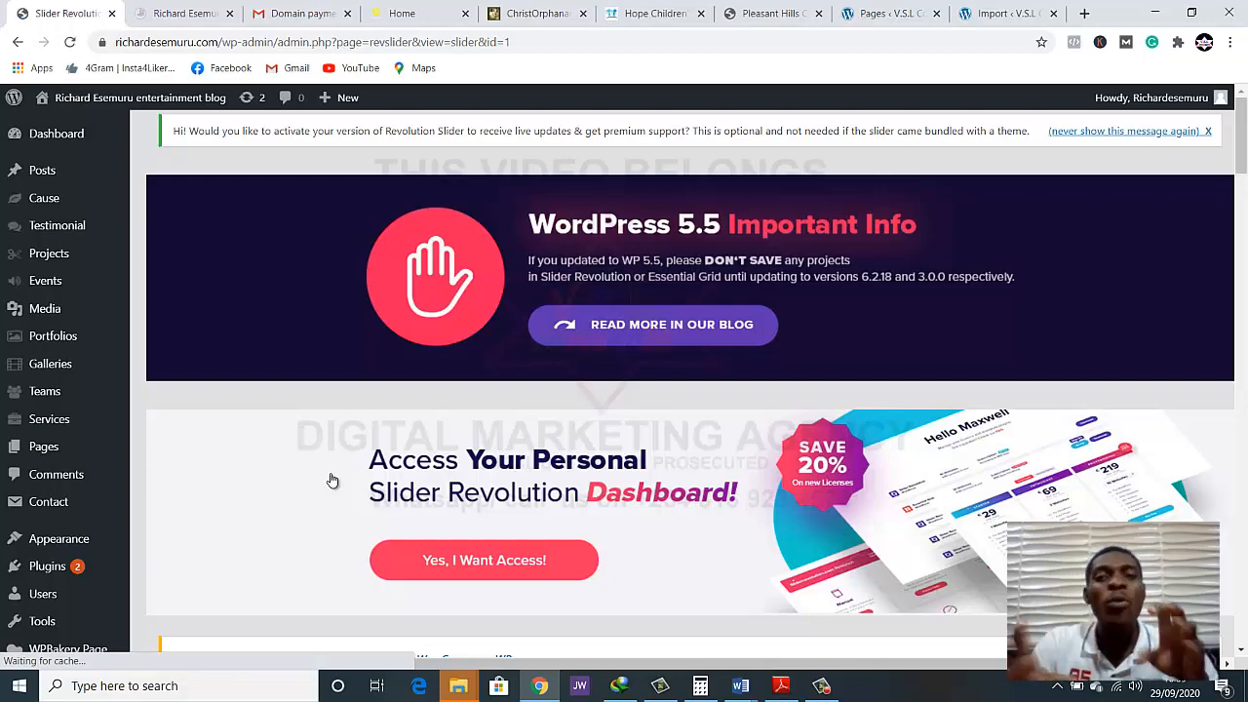
scroll(371, 526, down, 2)
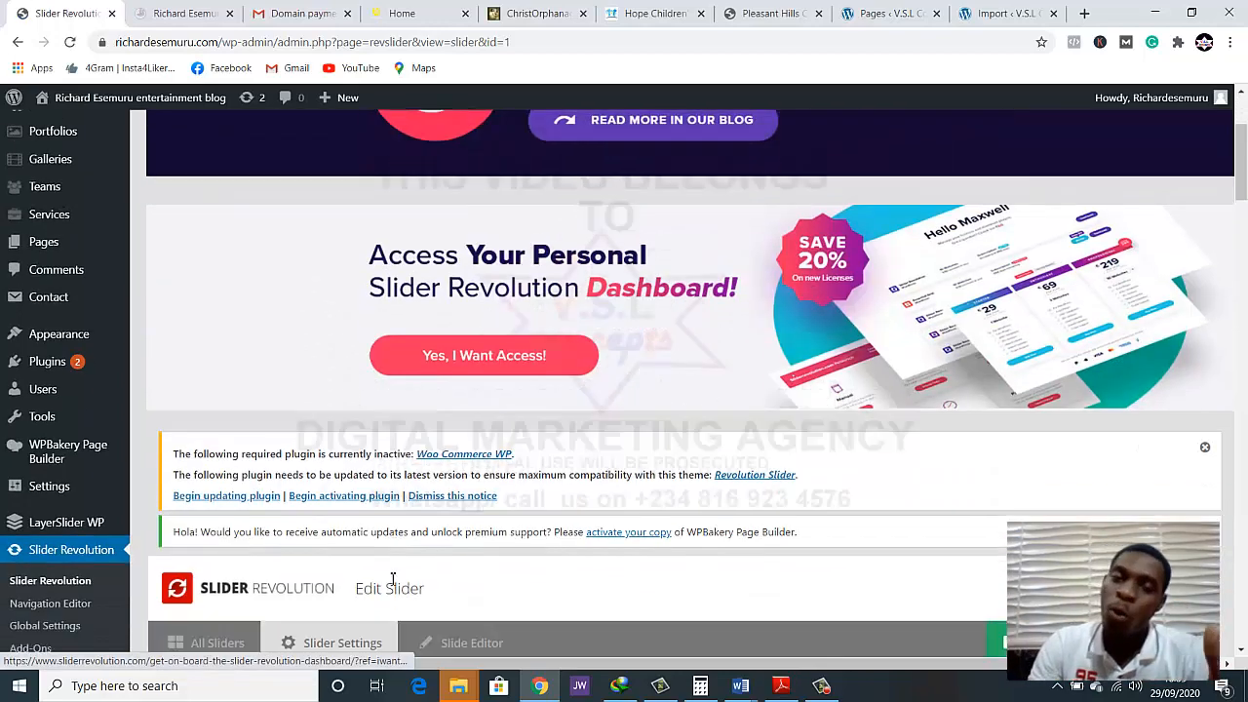
scroll(393, 579, down, 5)
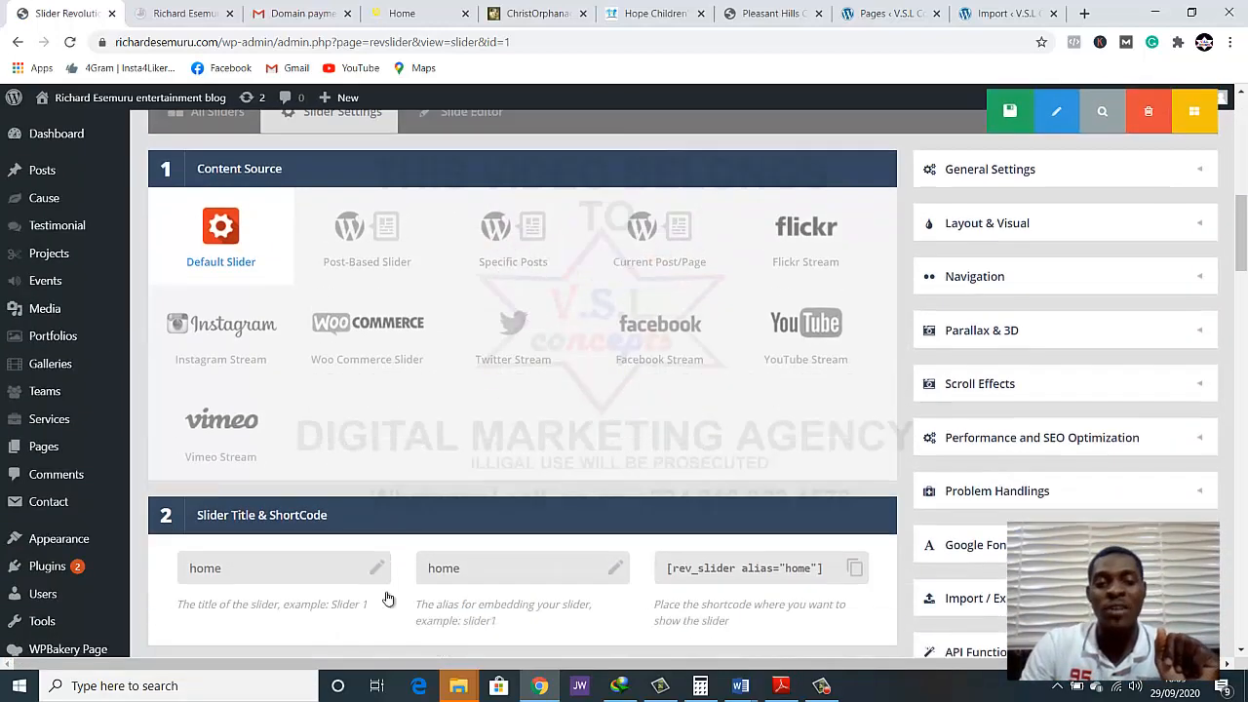
scroll(386, 597, down, 2)
scroll(381, 594, up, 1)
scroll(376, 594, up, 2)
scroll(365, 585, down, 2)
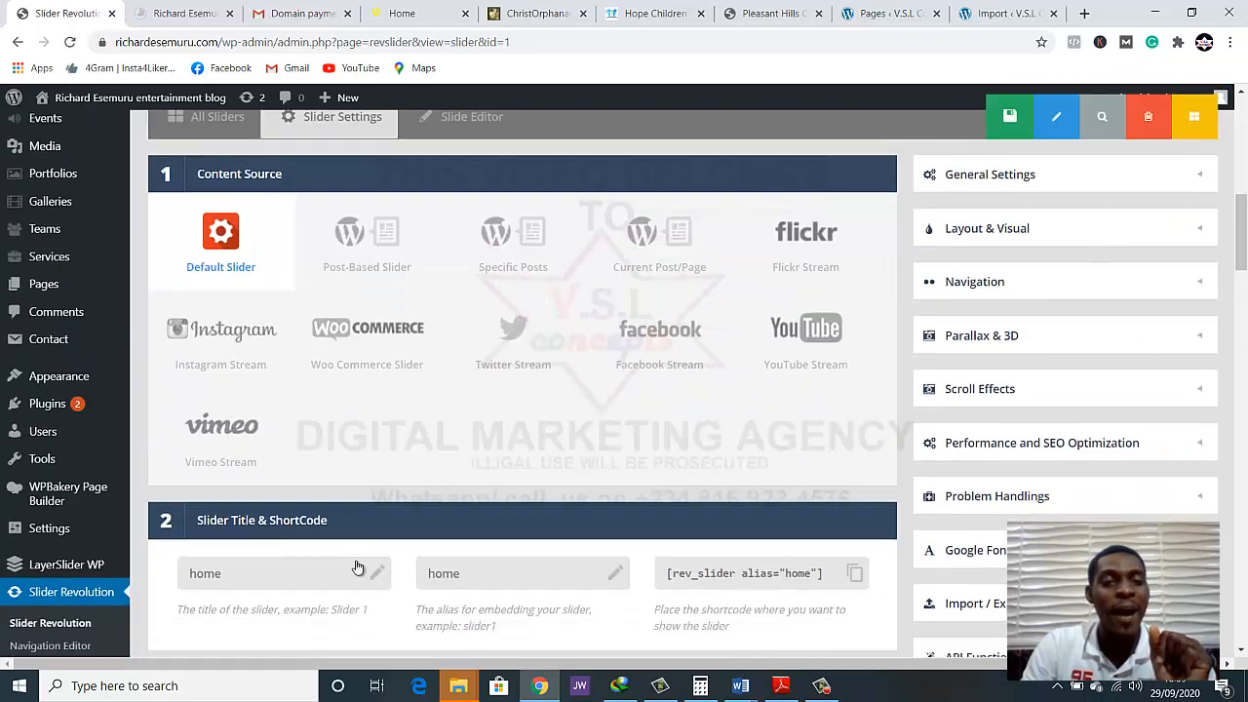
scroll(414, 419, down, 2)
scroll(420, 460, up, 1)
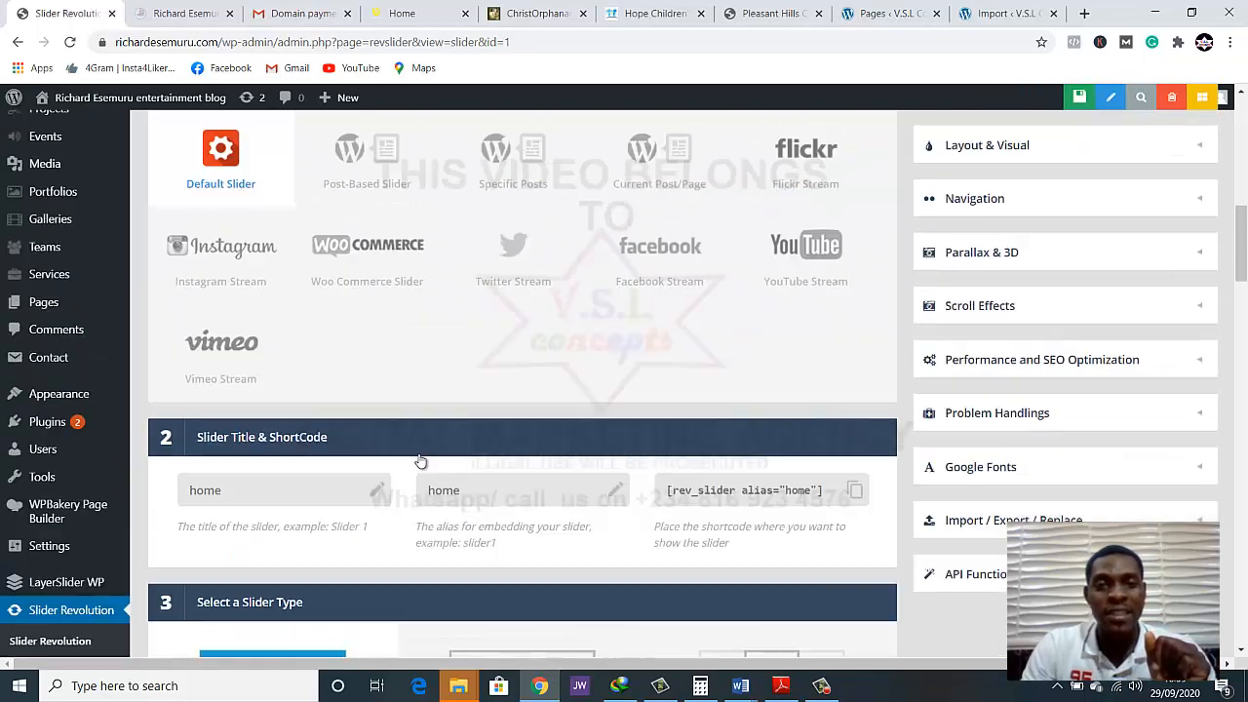
scroll(343, 279, up, 2)
scroll(376, 407, down, 5)
scroll(358, 393, up, 2)
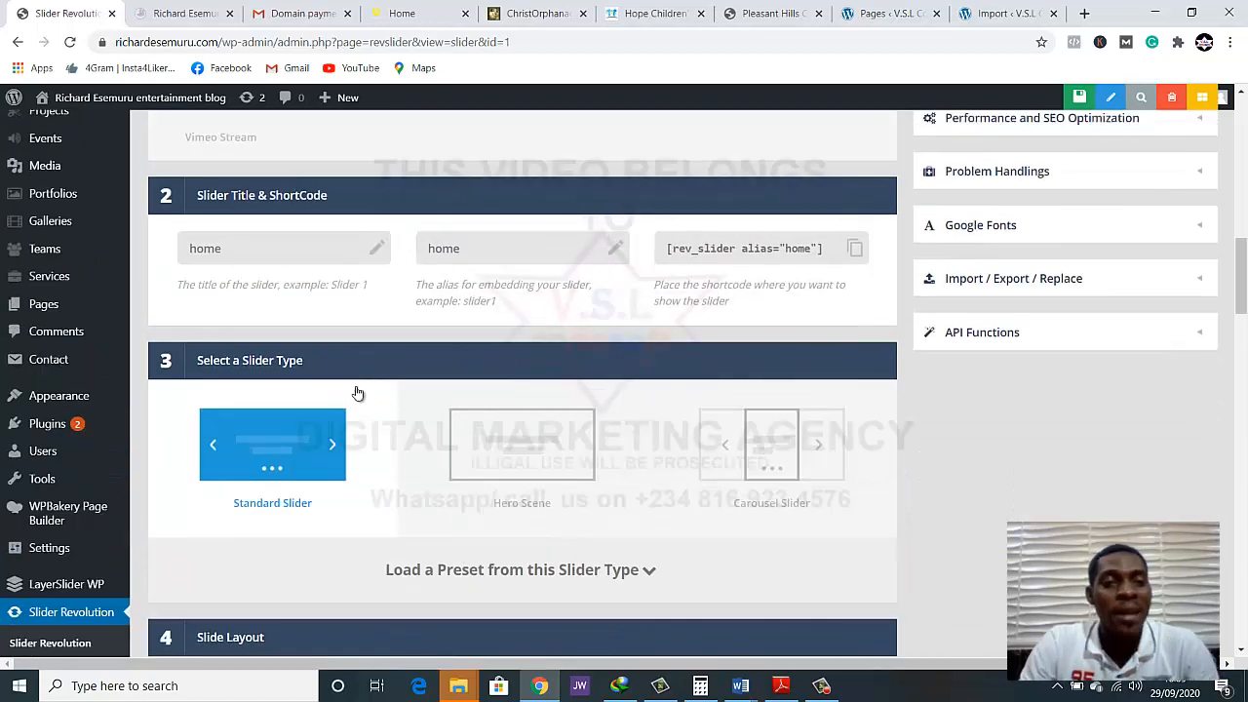
Inspect the slider's title and alias fields and select its embed shortcode
click(290, 250)
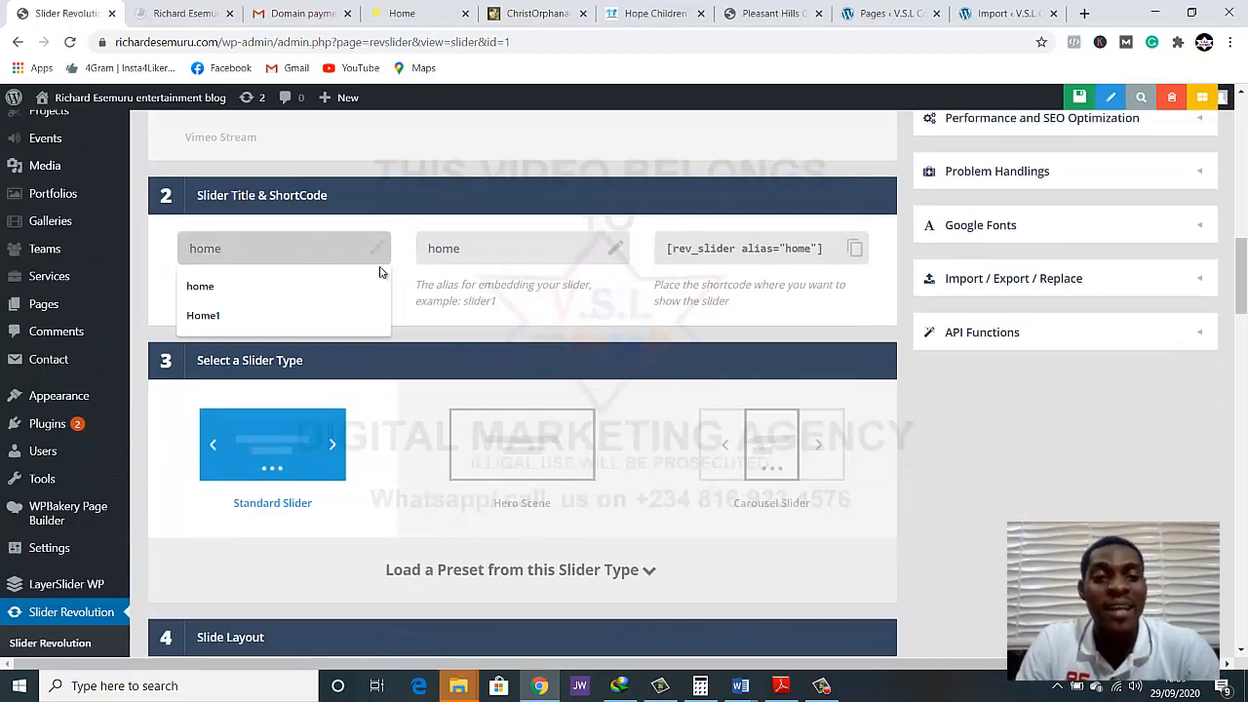
click(501, 258)
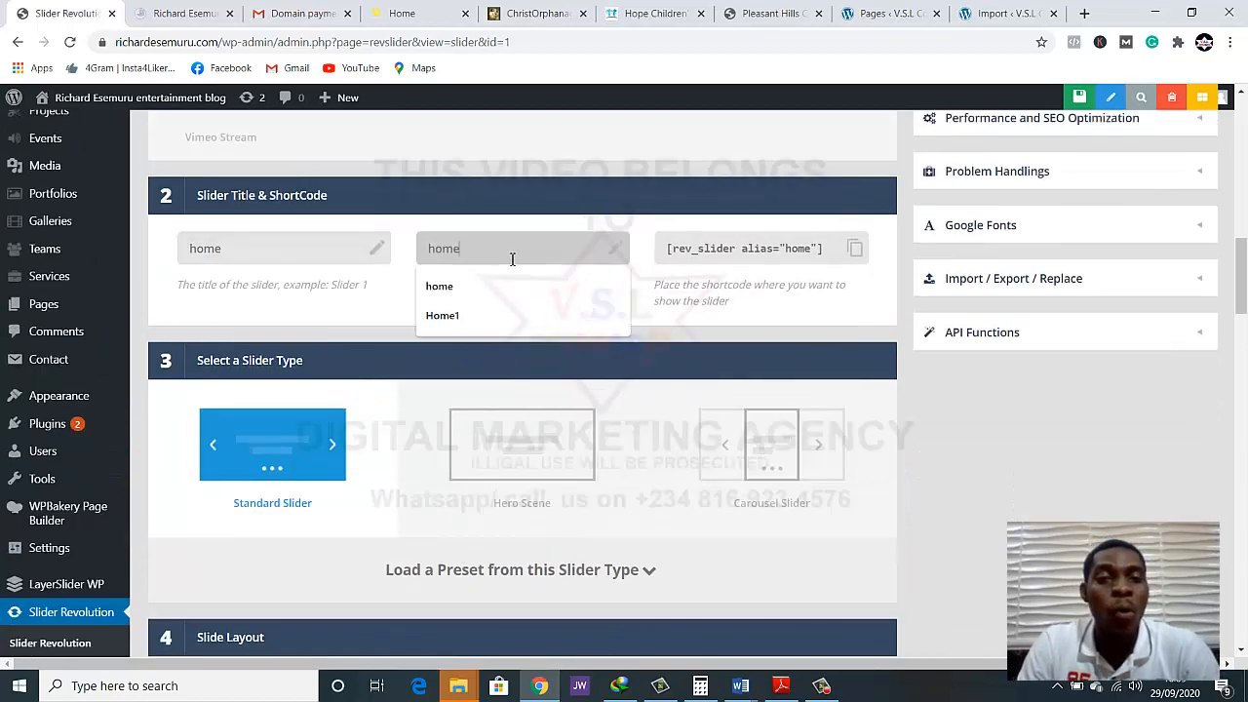
click(776, 253)
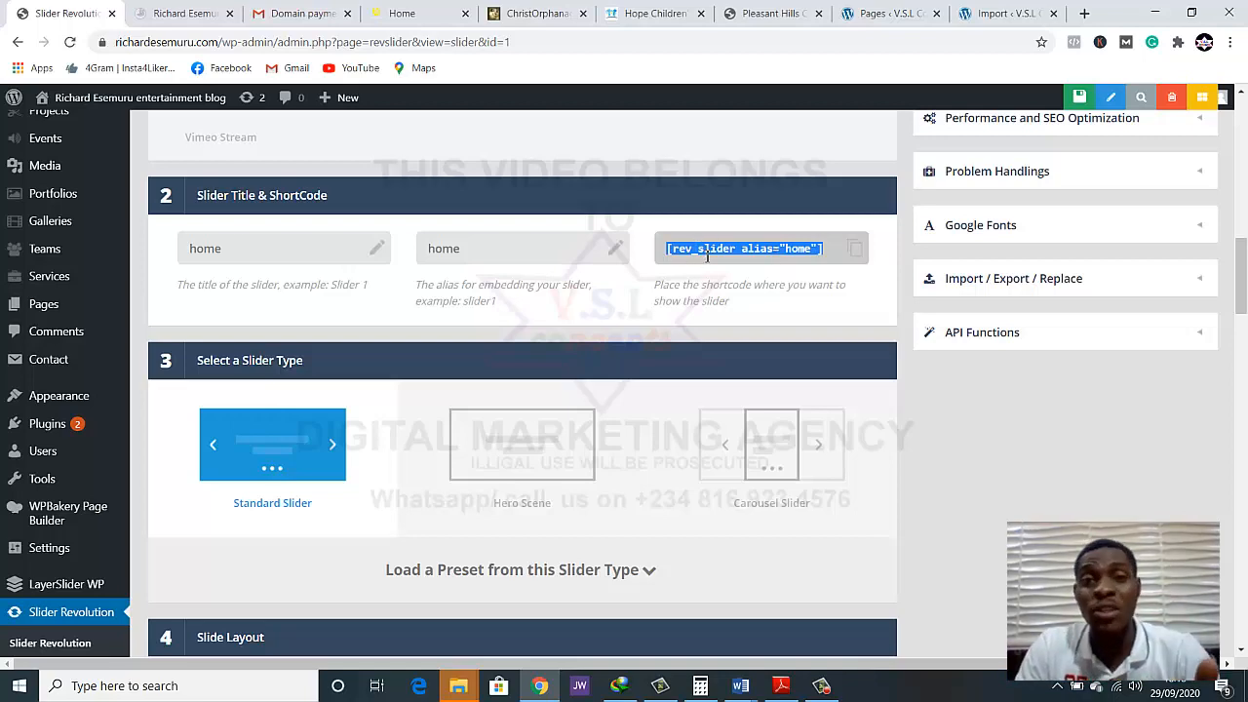
Examine the Slide Layout options and highlight the Desktop Large layer grid width
scroll(702, 262, down, 4)
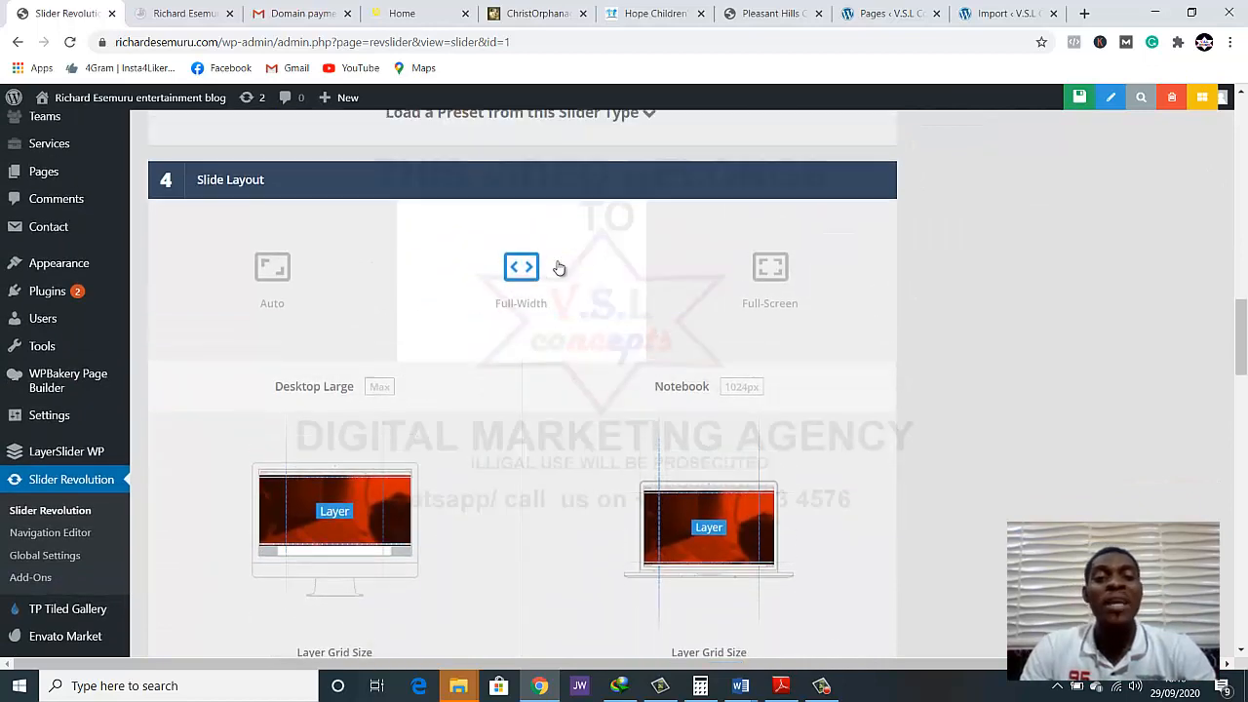
scroll(557, 270, up, 1)
scroll(557, 267, down, 4)
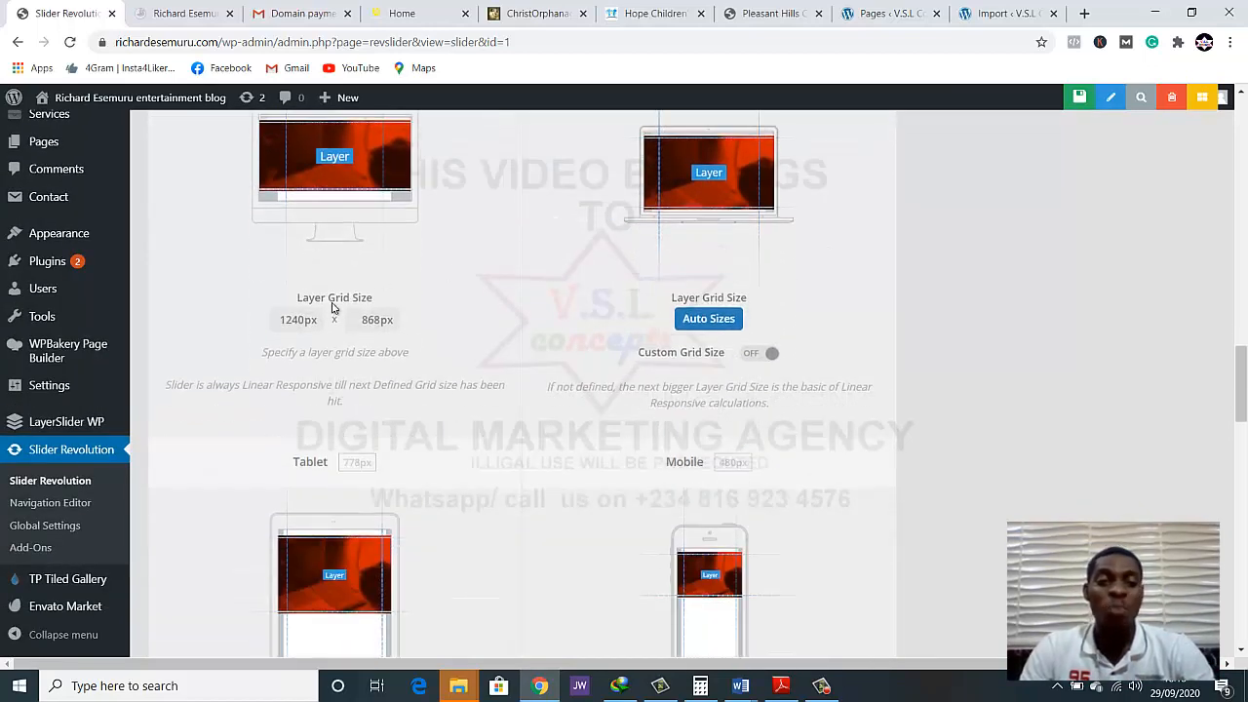
drag(279, 324, 315, 320)
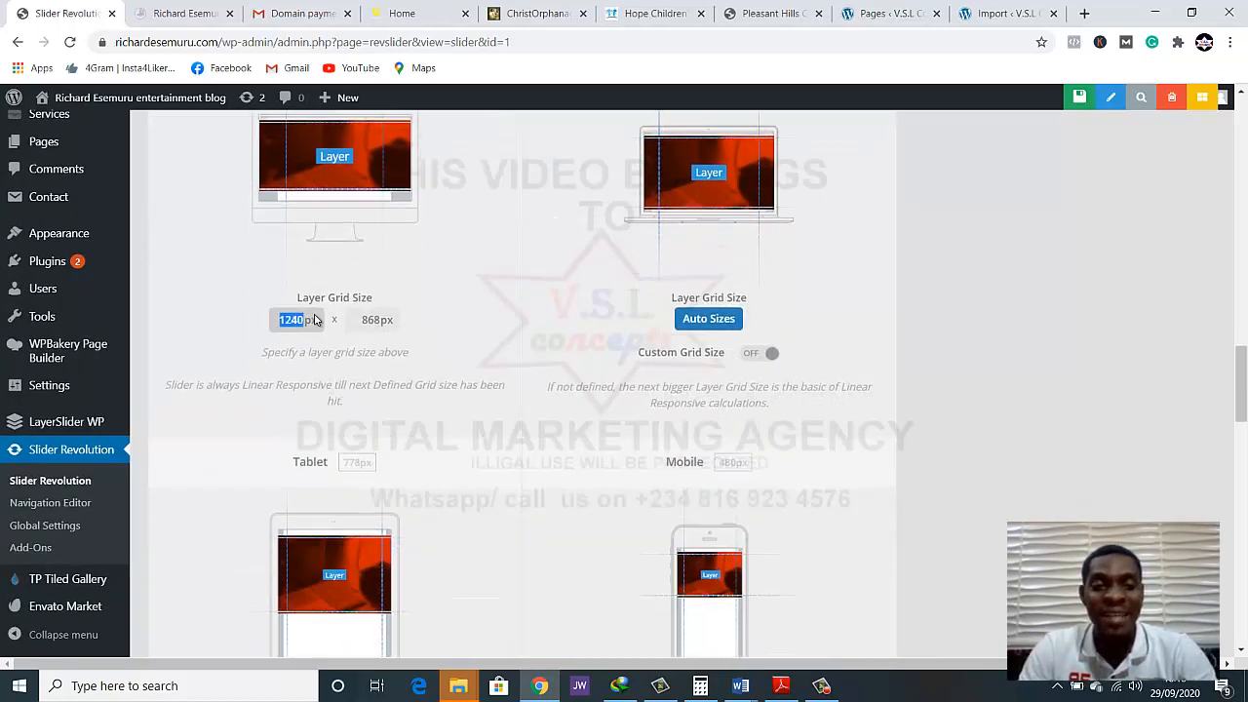
click(313, 321)
click(298, 320)
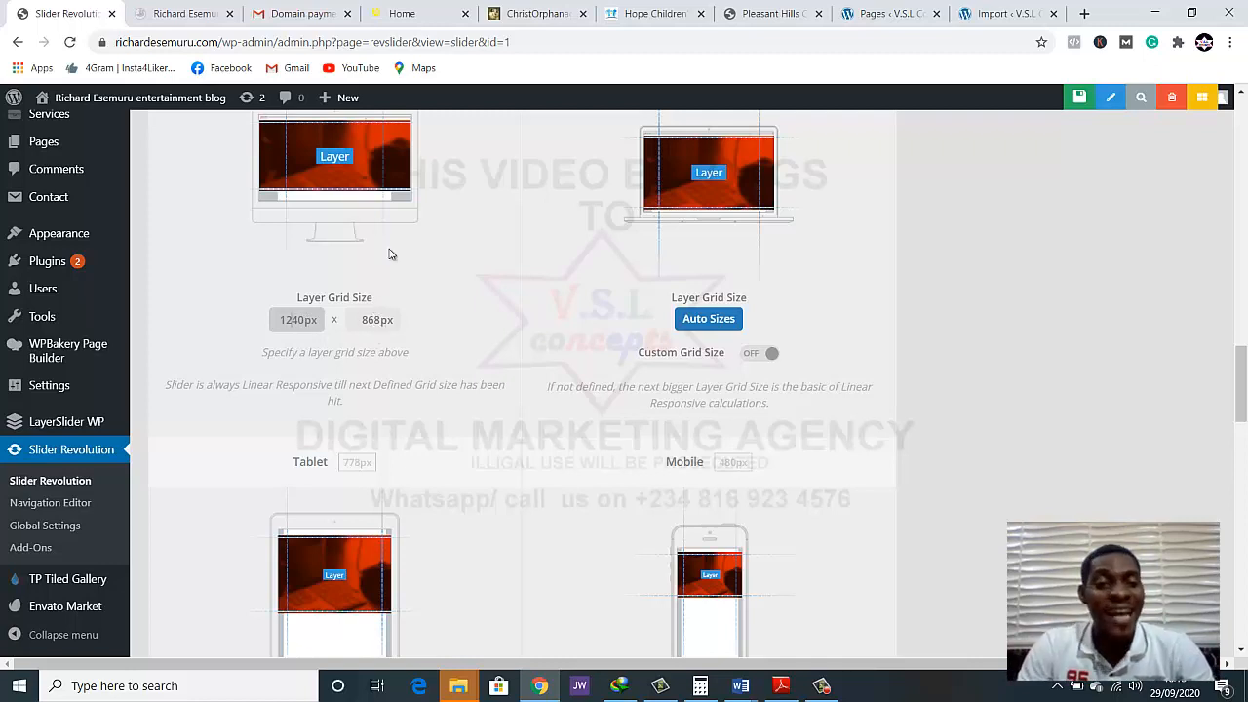
Compare the layer grid size settings for desktop, notebook, tablet and mobile, focusing on the desktop width
scroll(445, 315, up, 1)
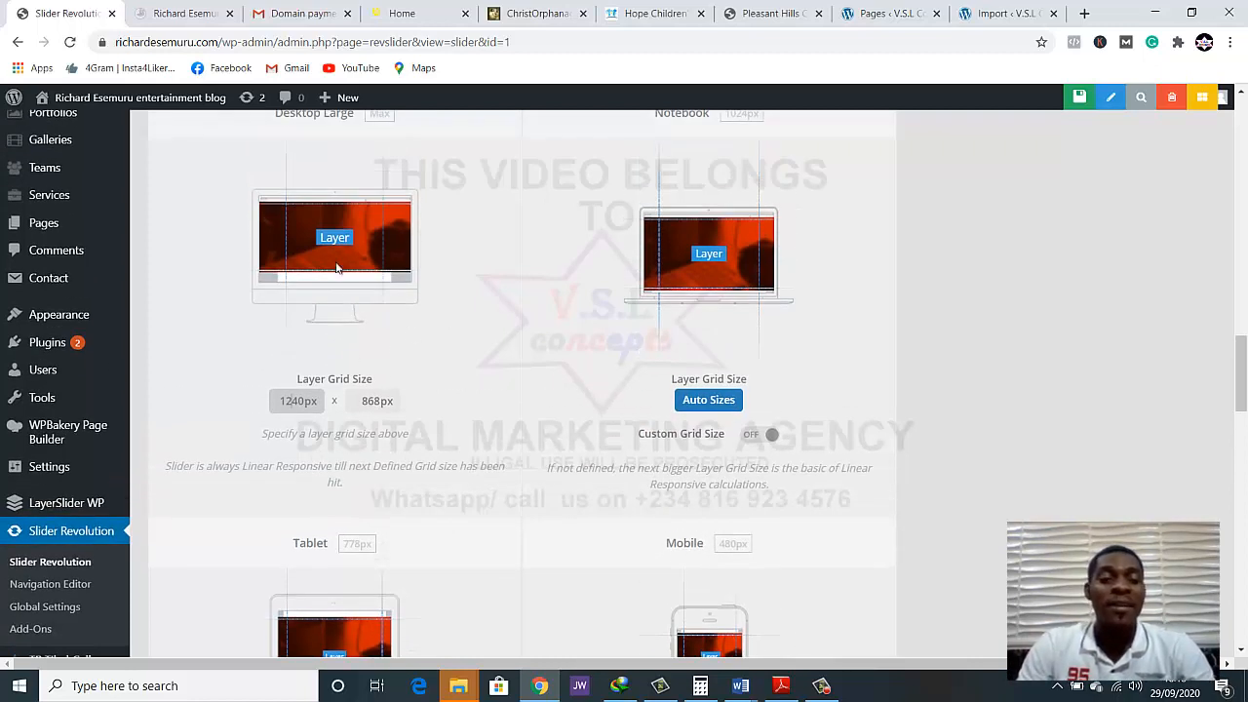
scroll(347, 254, down, 4)
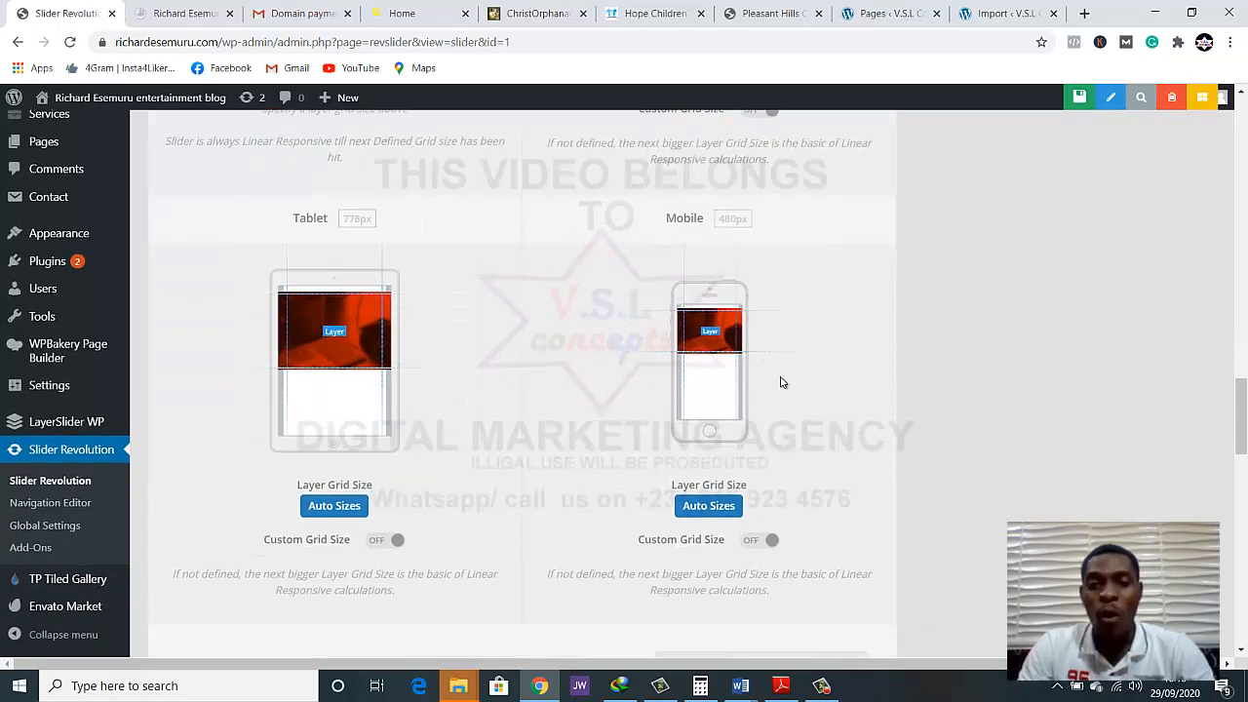
scroll(777, 382, down, 3)
scroll(594, 390, up, 4)
scroll(595, 390, up, 2)
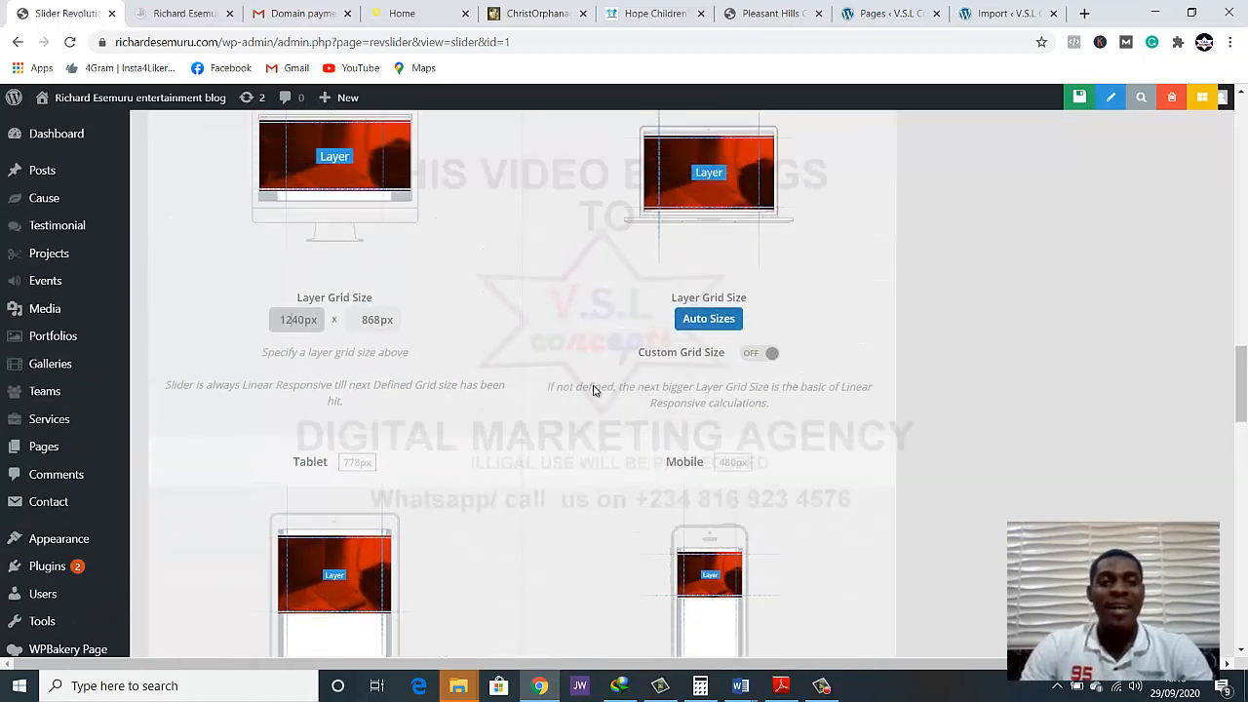
double_click(289, 319)
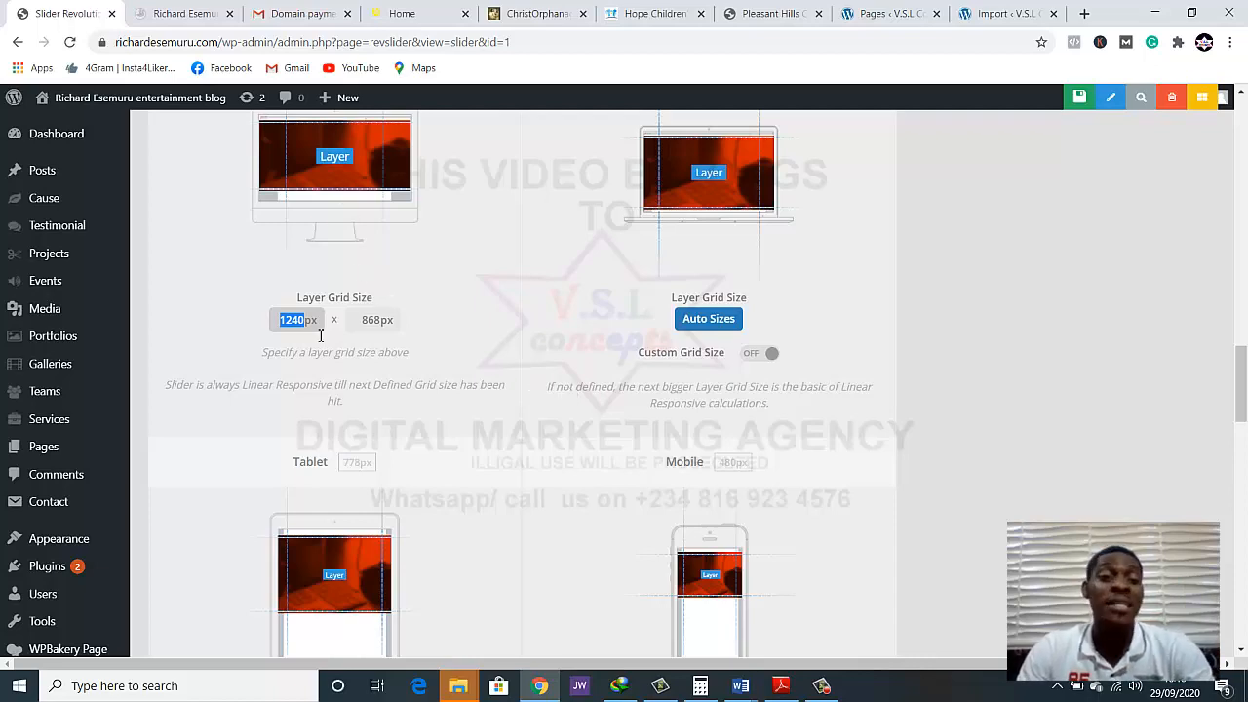
scroll(741, 321, down, 4)
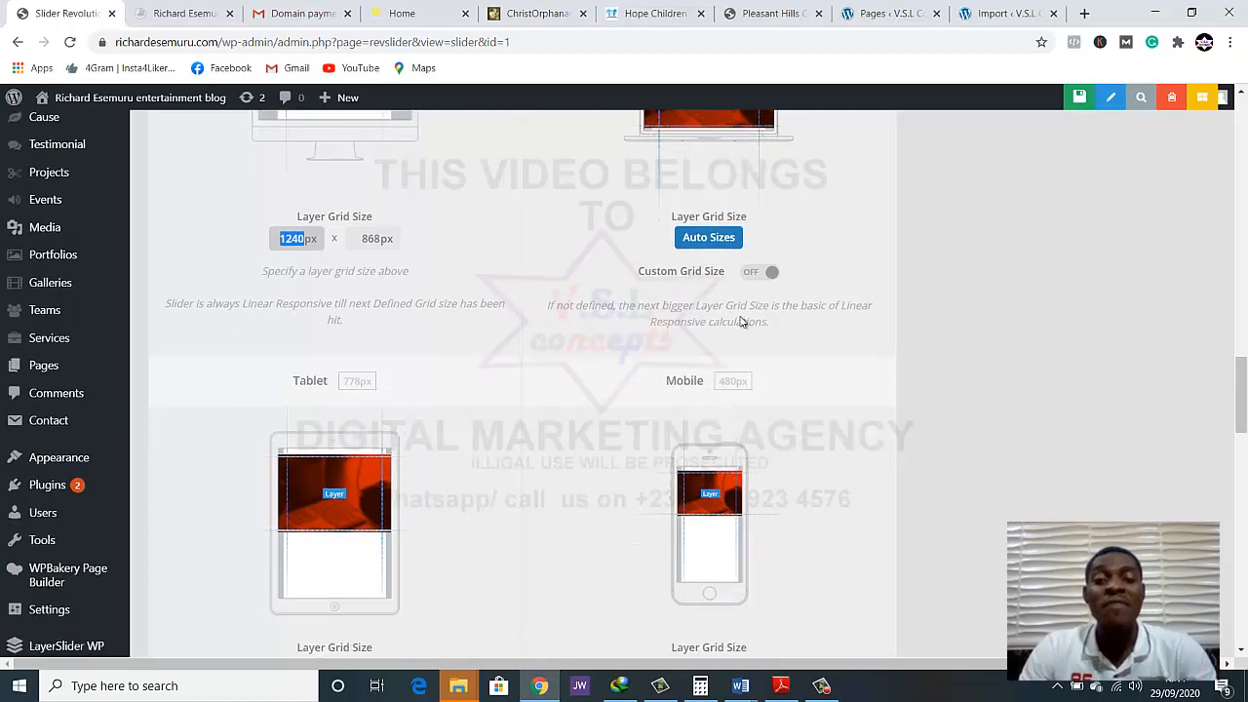
scroll(537, 321, up, 3)
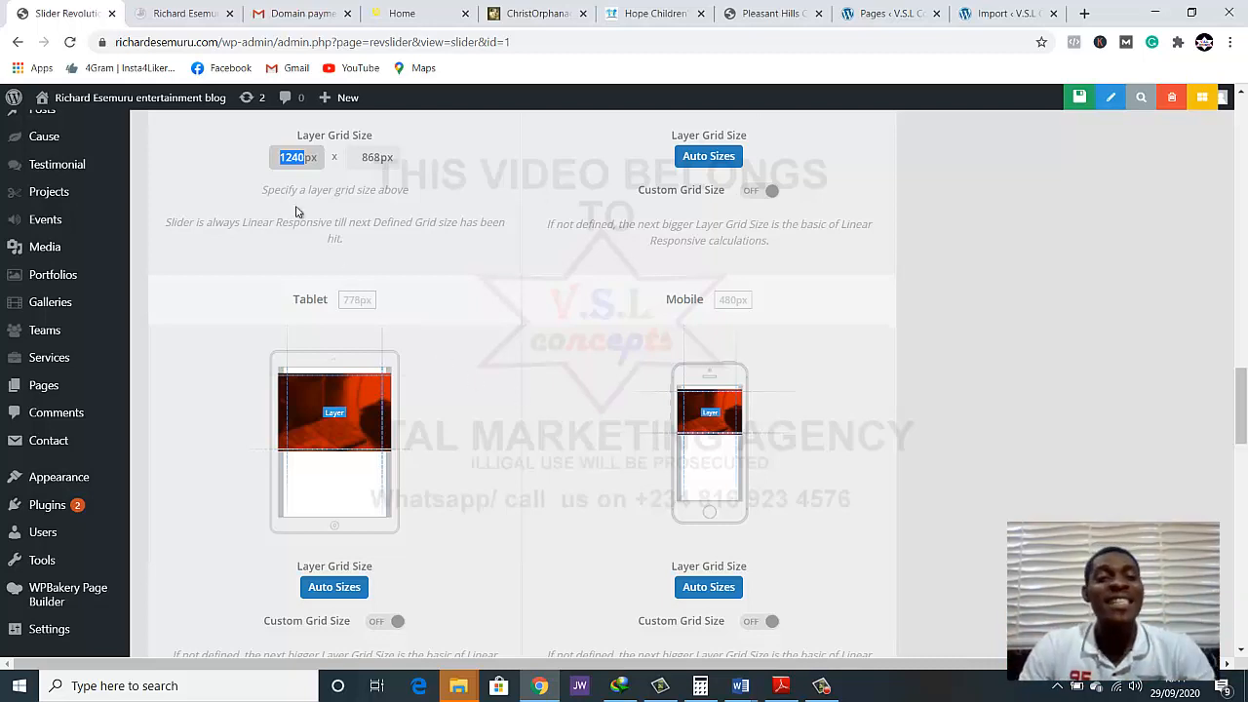
click(292, 158)
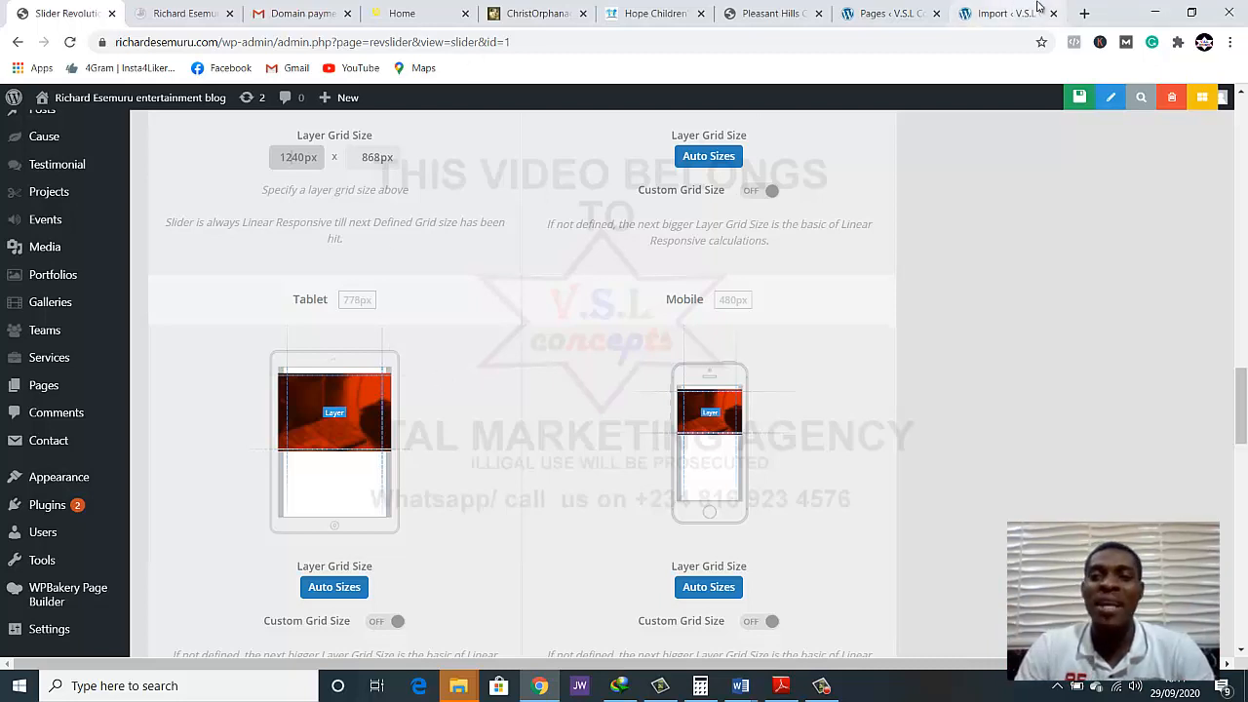
Open pixabay.com in a new browser tab and search its images for "ophanage"
click(1084, 13)
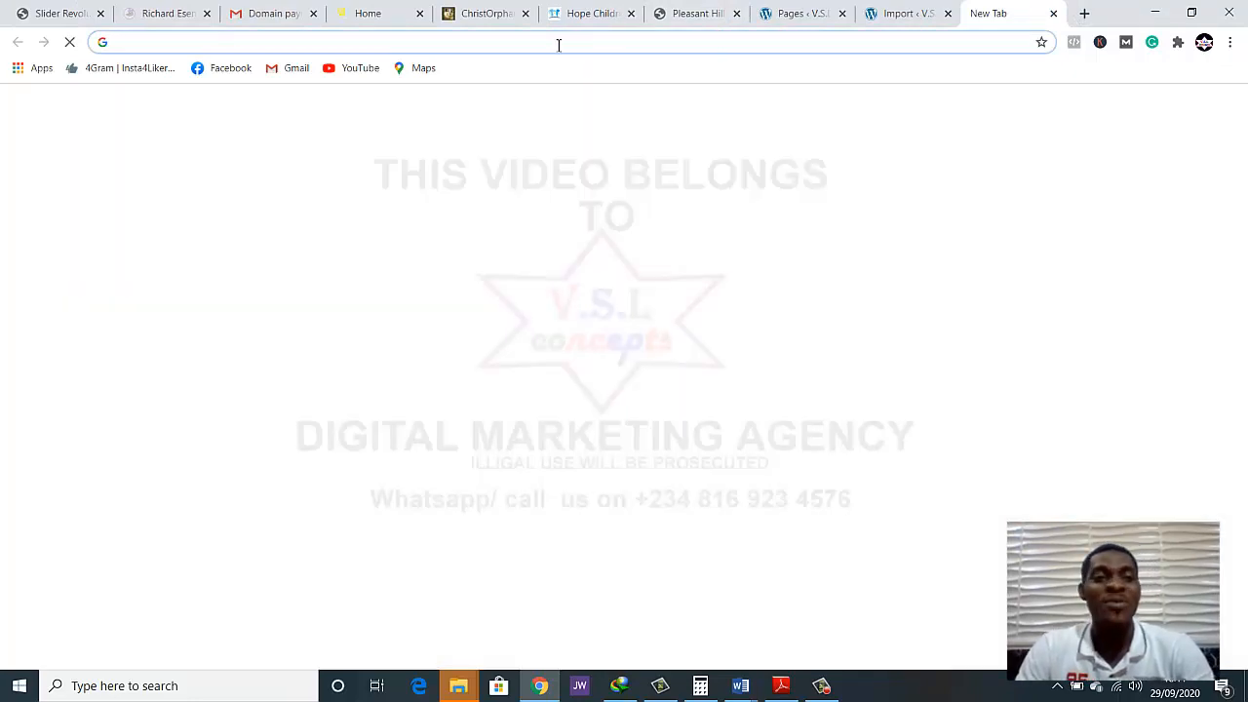
text(pixa)
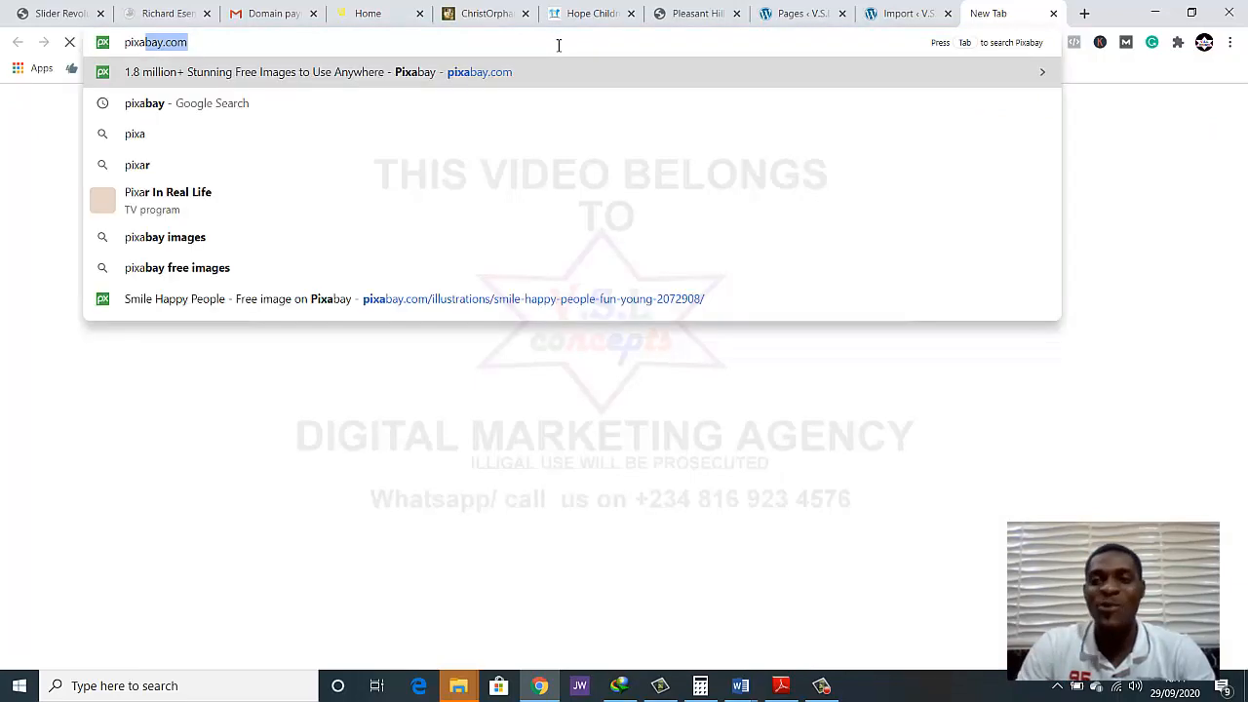
key(Return)
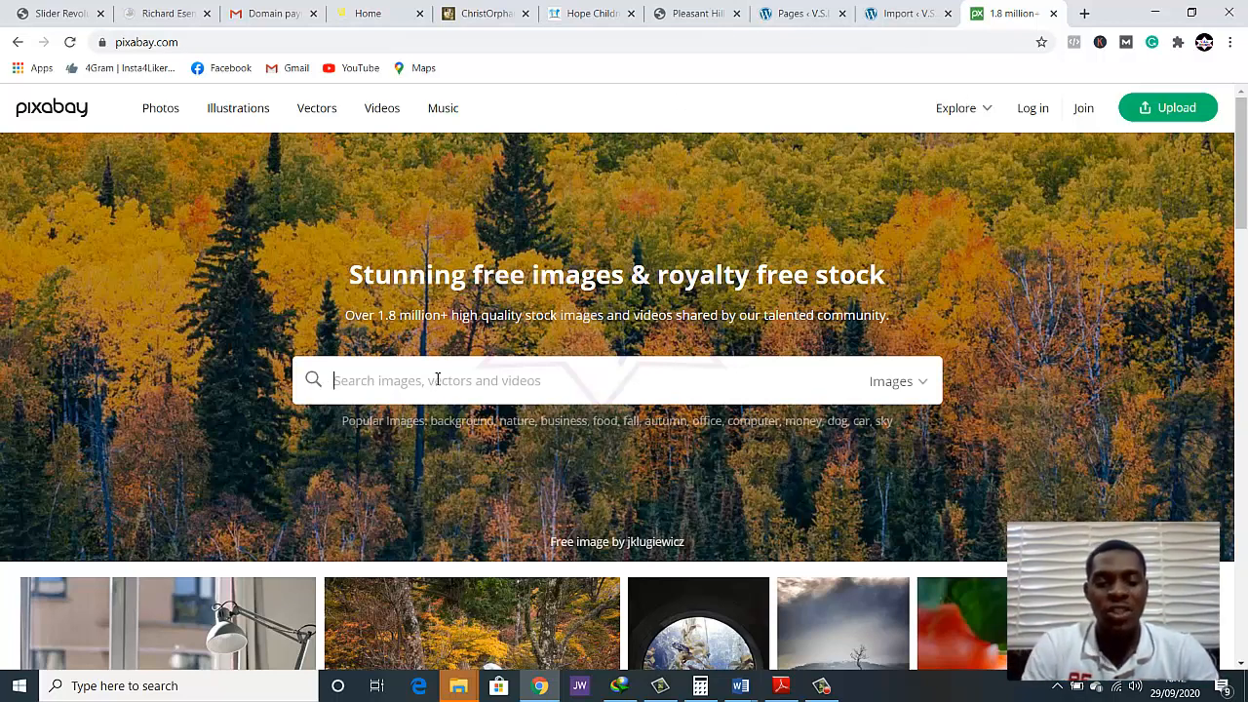
text(ophana)
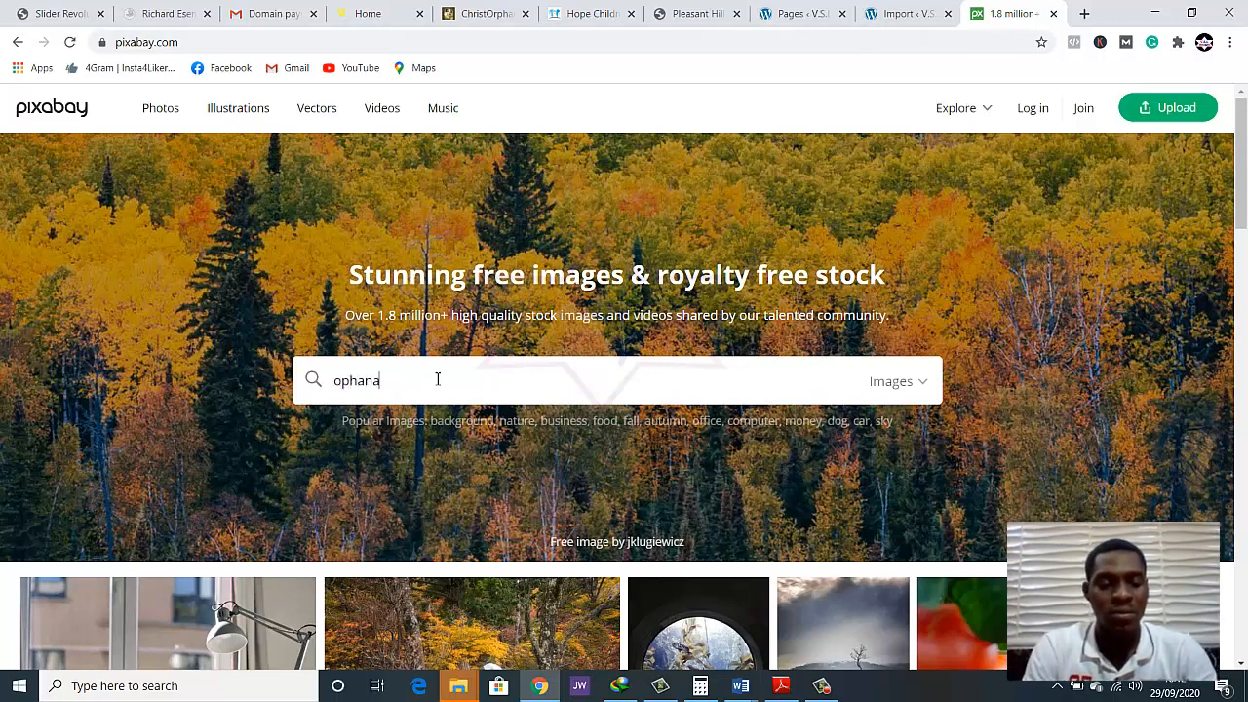
text(ge)
key(Return)
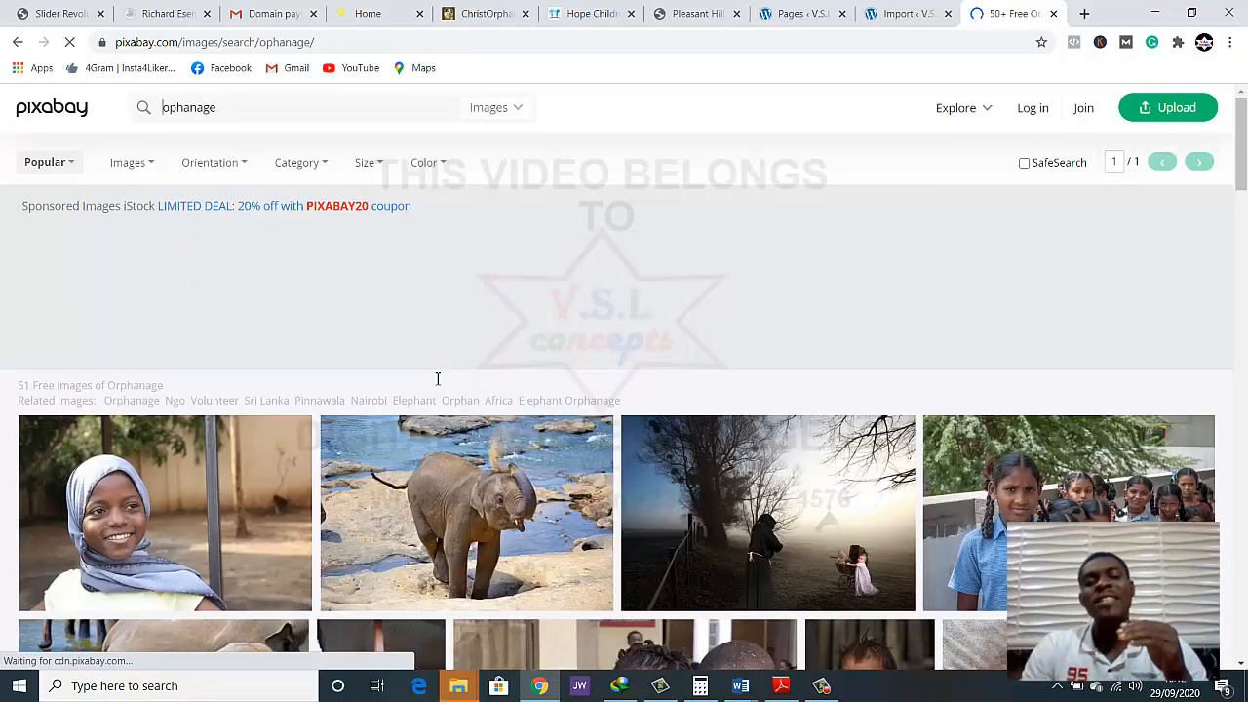
Browse the image results and open the Children Haiti photo of three children in a new tab
scroll(468, 368, down, 5)
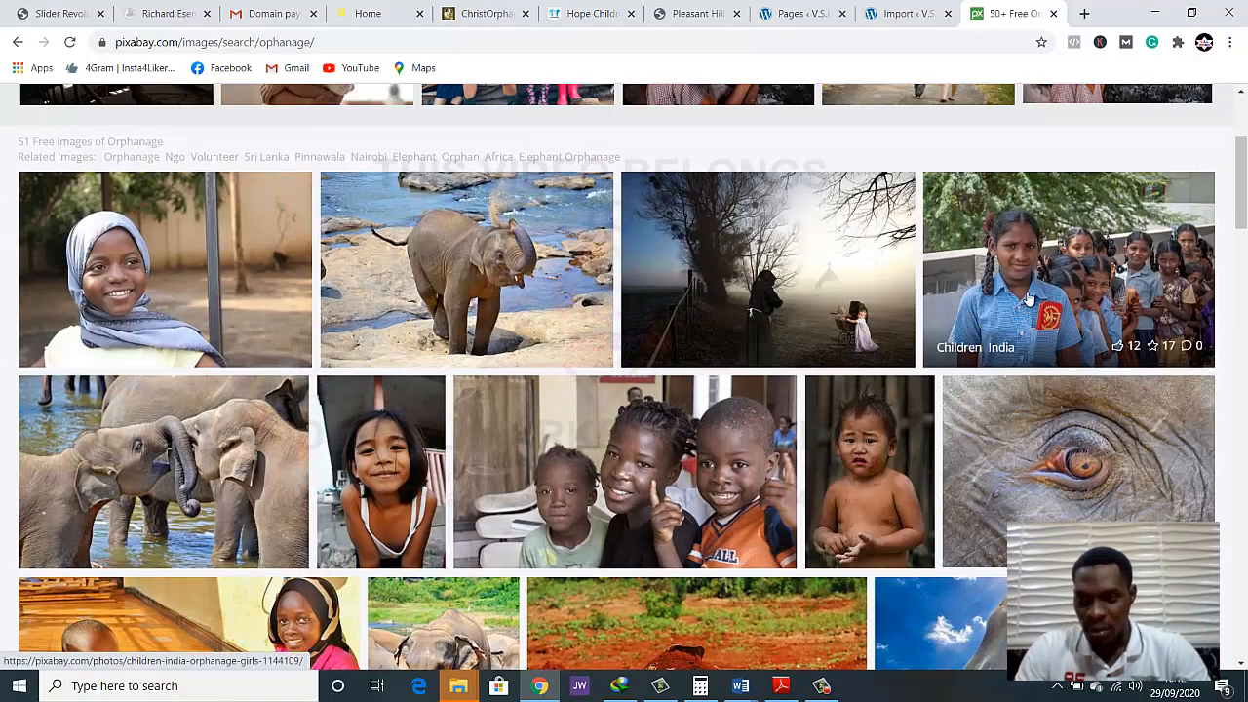
scroll(919, 336, down, 2)
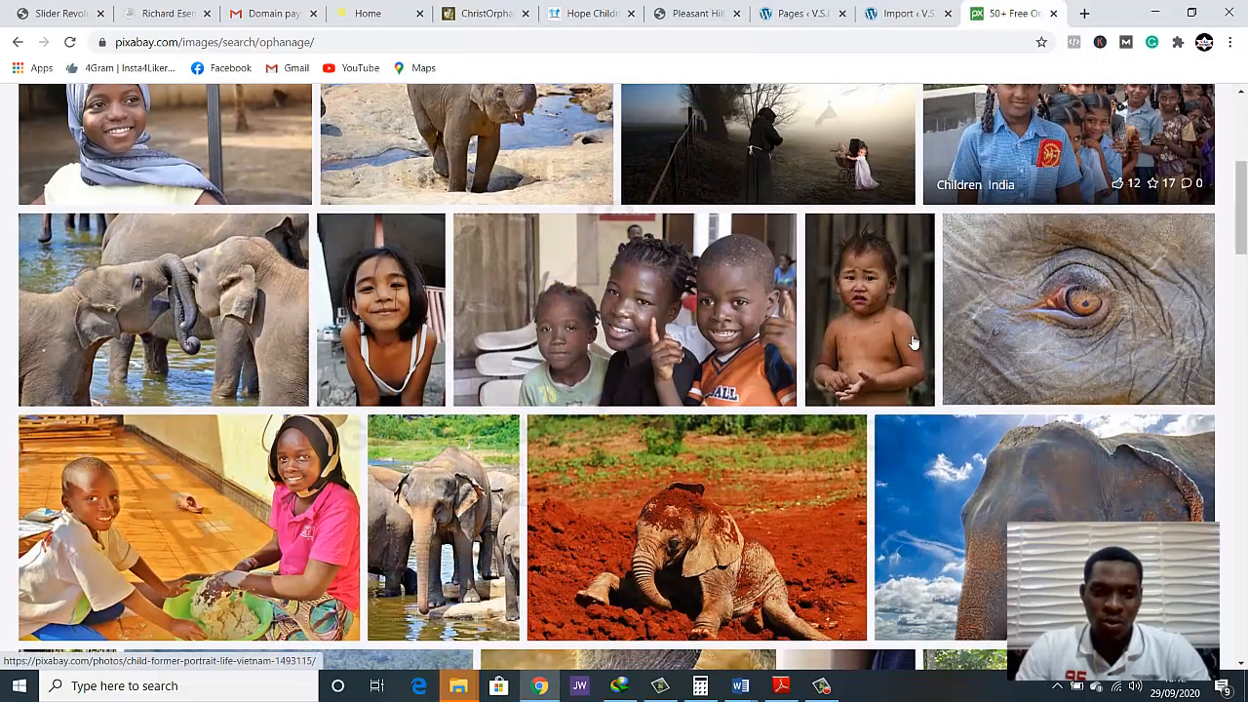
scroll(912, 346, down, 1)
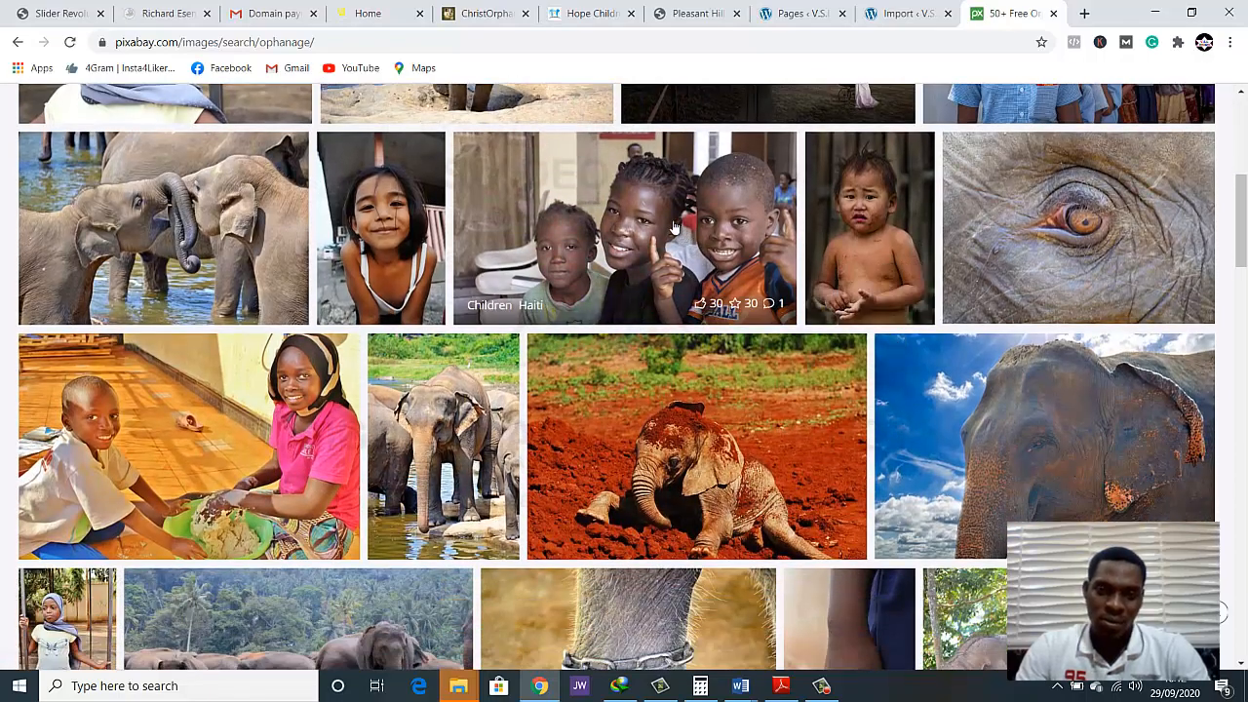
scroll(653, 234, down, 4)
scroll(654, 278, up, 3)
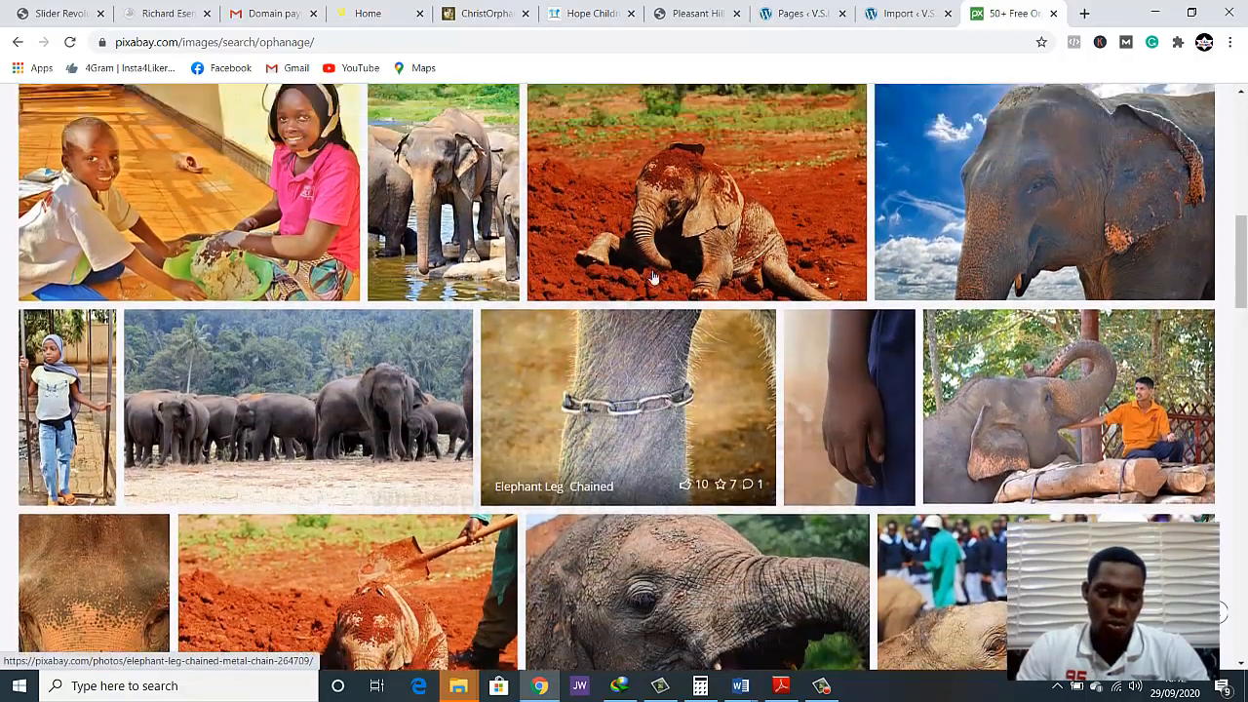
right_click(636, 195)
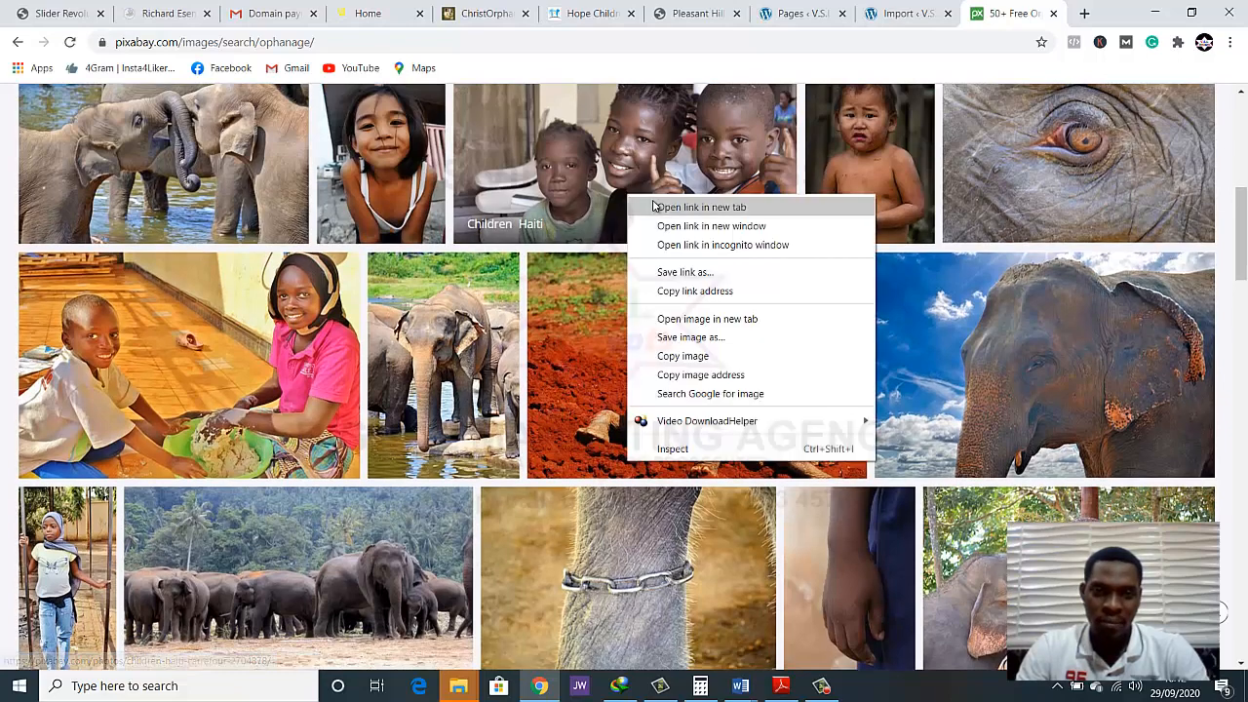
click(659, 207)
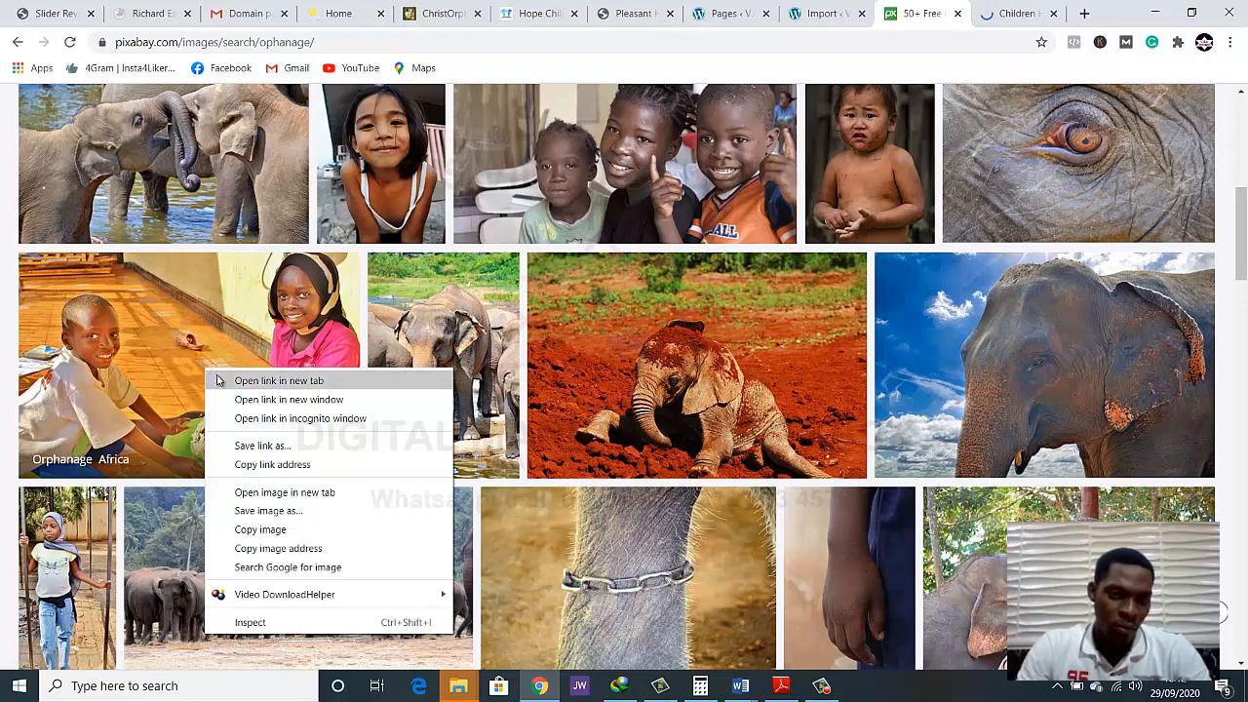
Open the Orphanage Africa photo and the Orphanage Tanzania photo of the girl in a headscarf in new tabs
click(249, 380)
scroll(410, 363, up, 3)
scroll(410, 363, up, 1)
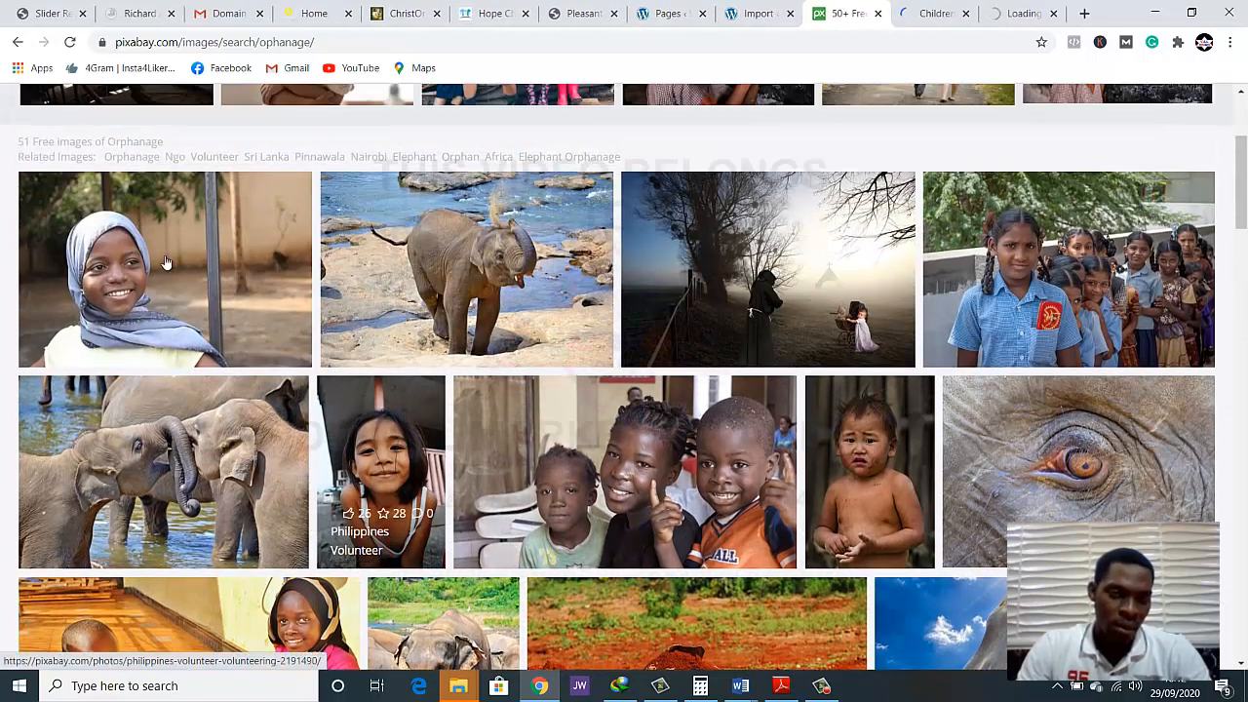
right_click(132, 252)
click(179, 270)
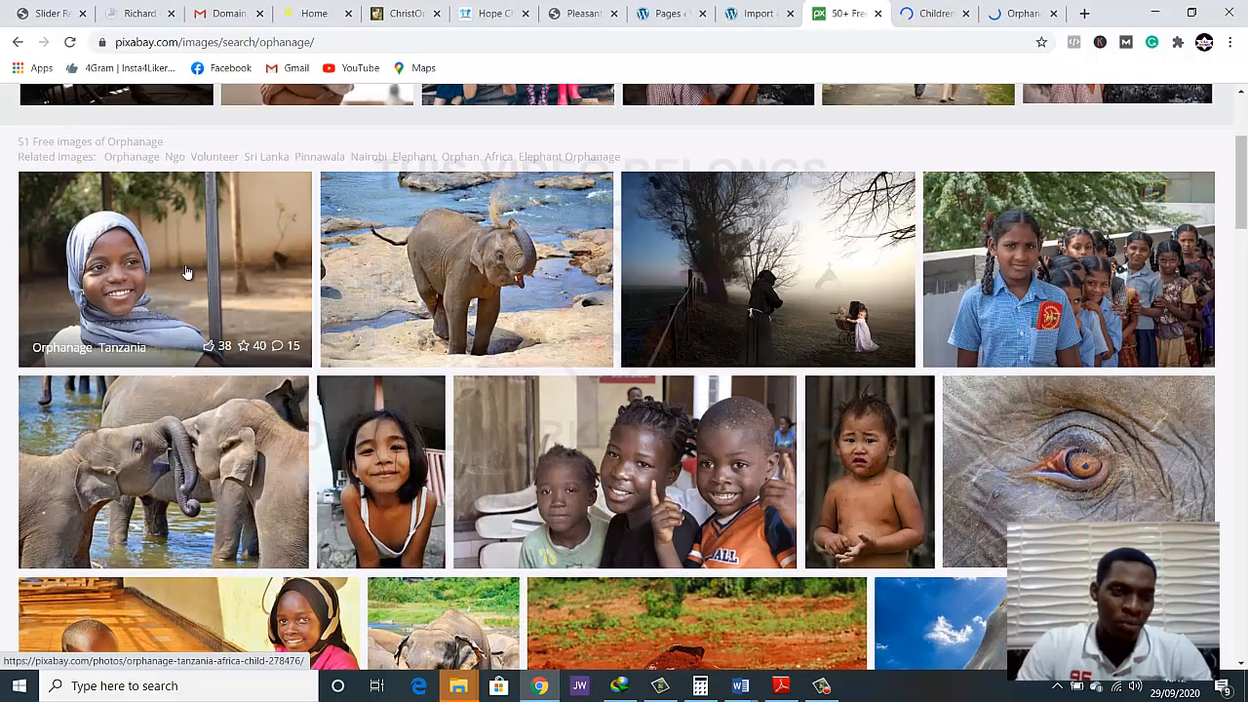
Look through the remaining orphanage image results for more photos of children suitable for the slider
scroll(389, 339, down, 3)
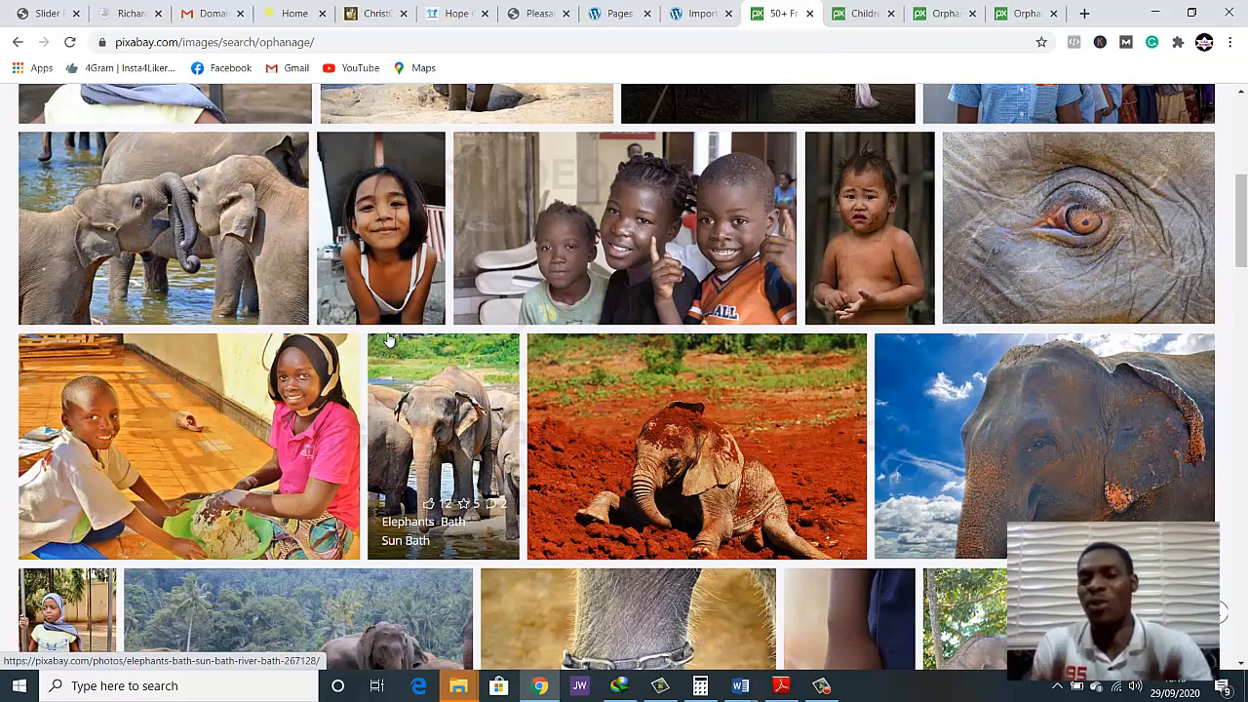
scroll(427, 444, down, 5)
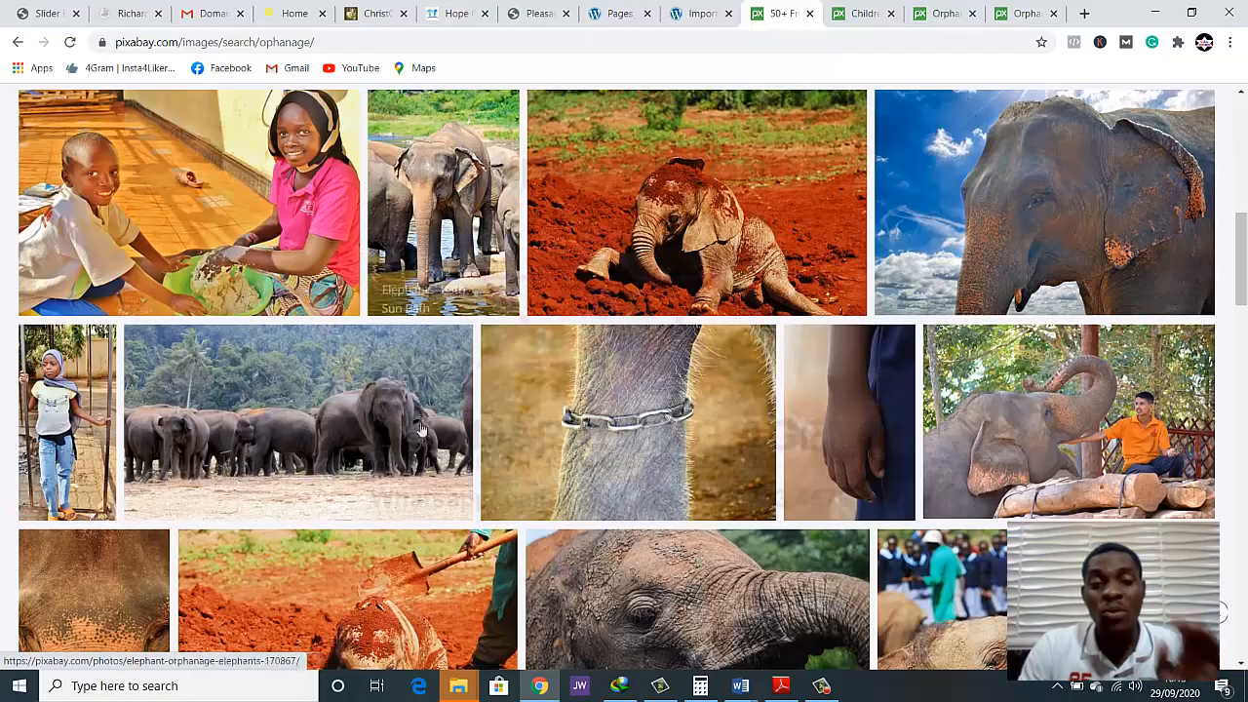
scroll(427, 444, down, 1)
scroll(443, 434, up, 1)
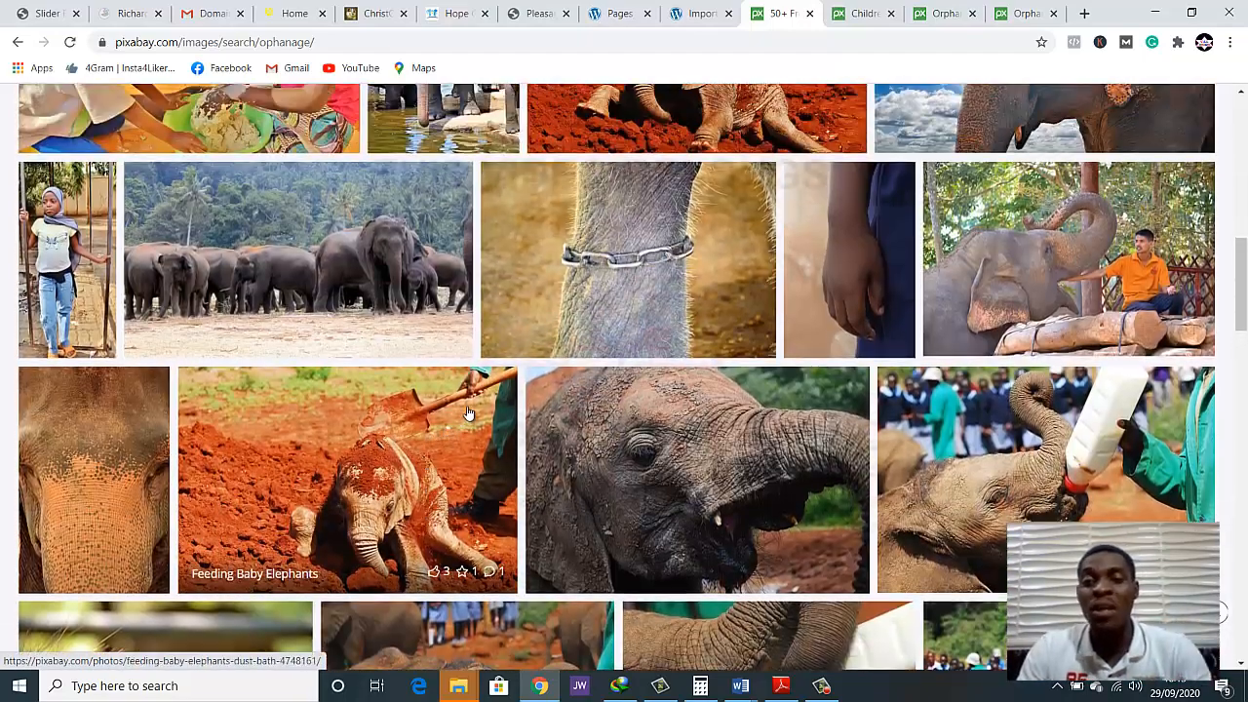
scroll(473, 401, down, 2)
scroll(478, 390, down, 4)
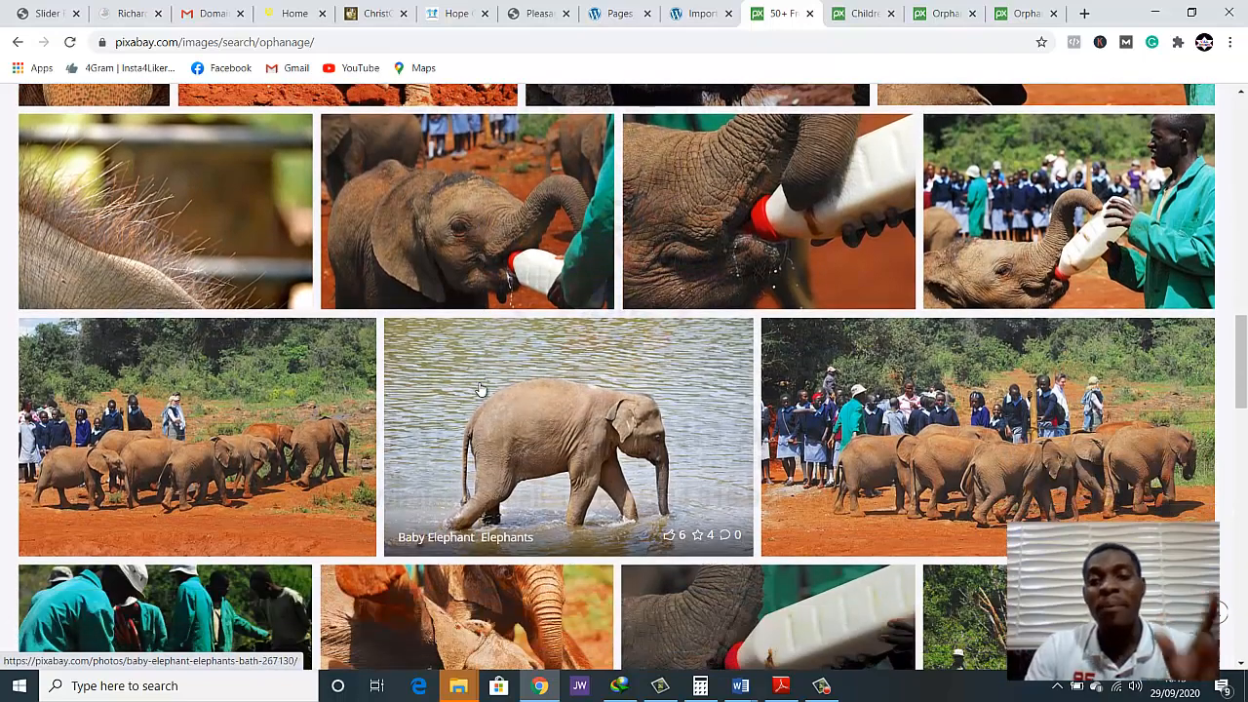
scroll(488, 421, up, 1)
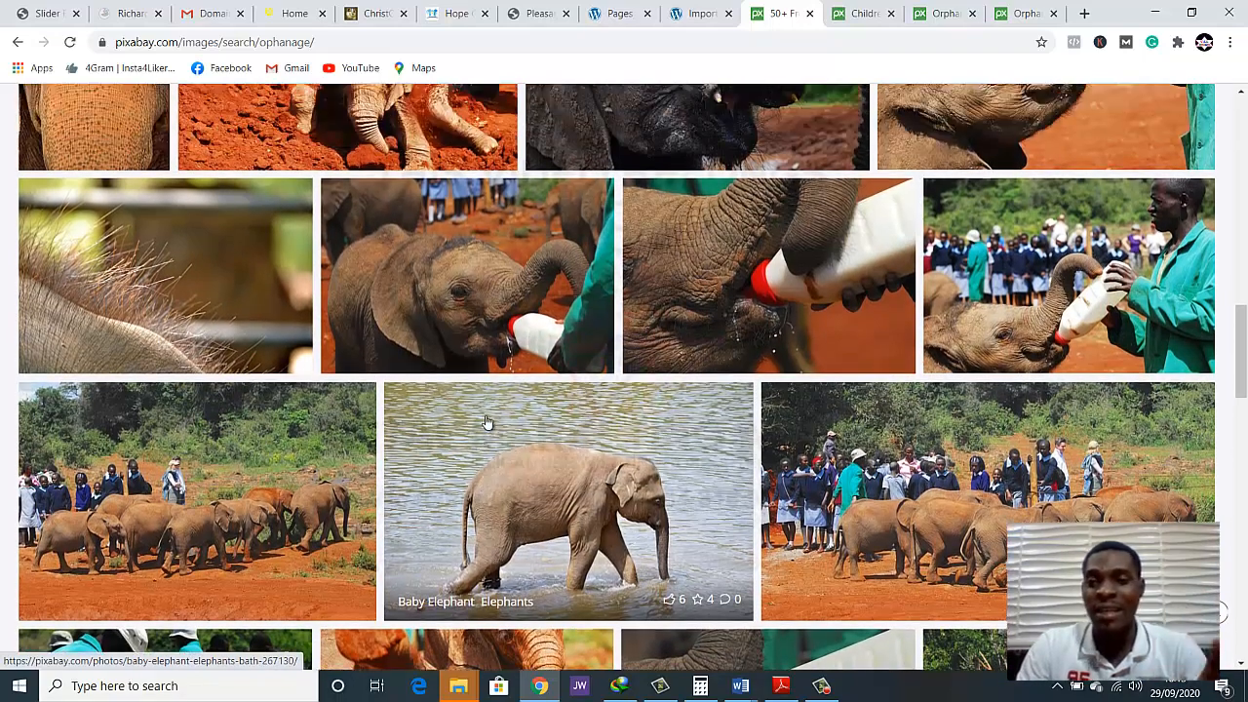
scroll(488, 422, down, 4)
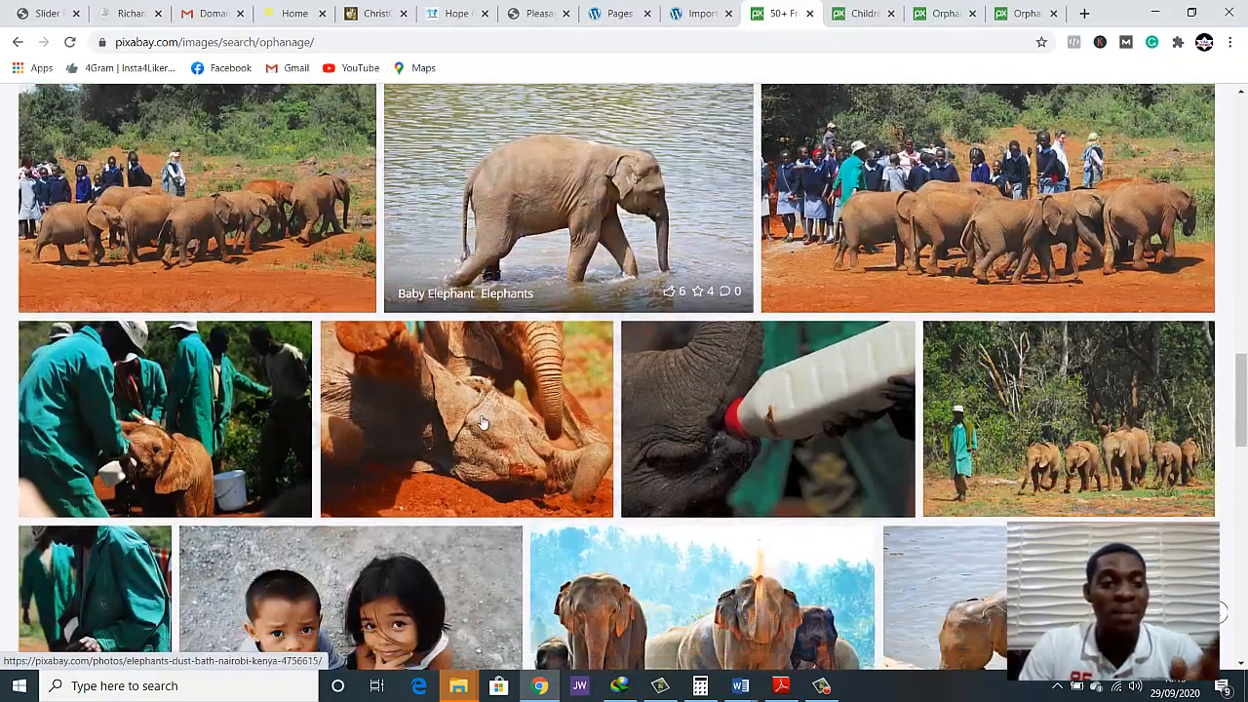
scroll(553, 473, down, 3)
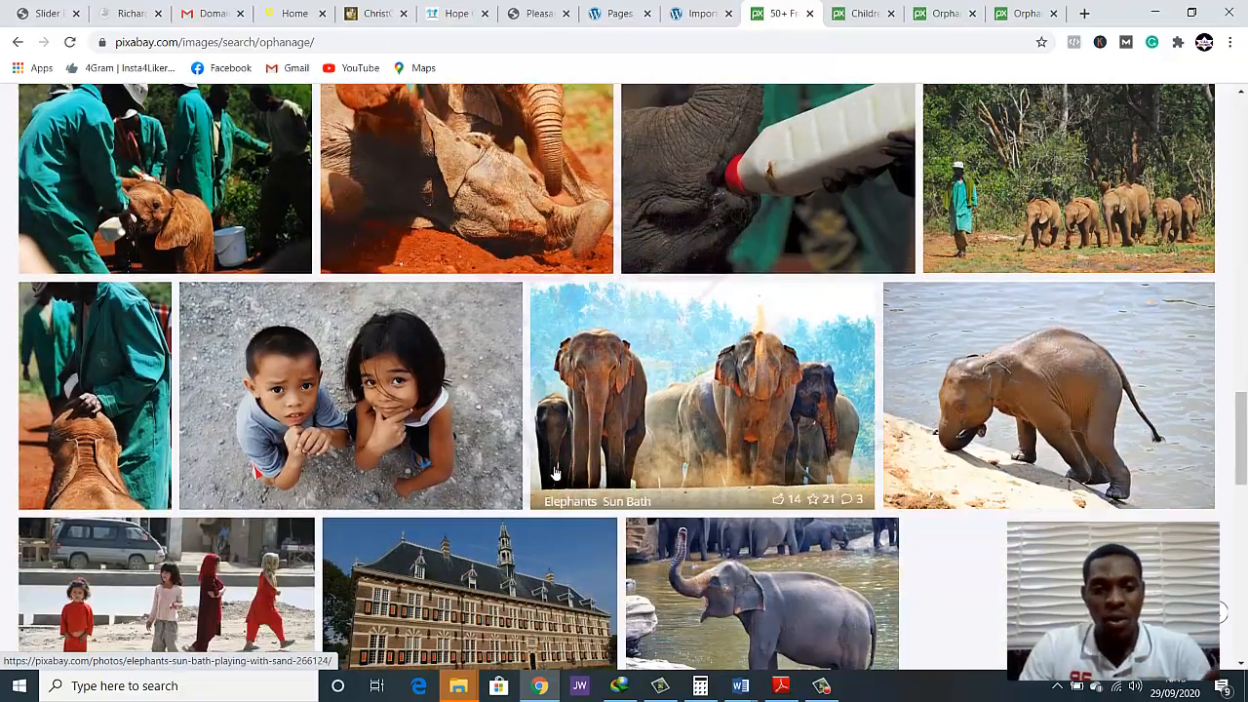
scroll(552, 473, up, 1)
scroll(553, 473, down, 4)
scroll(553, 473, down, 6)
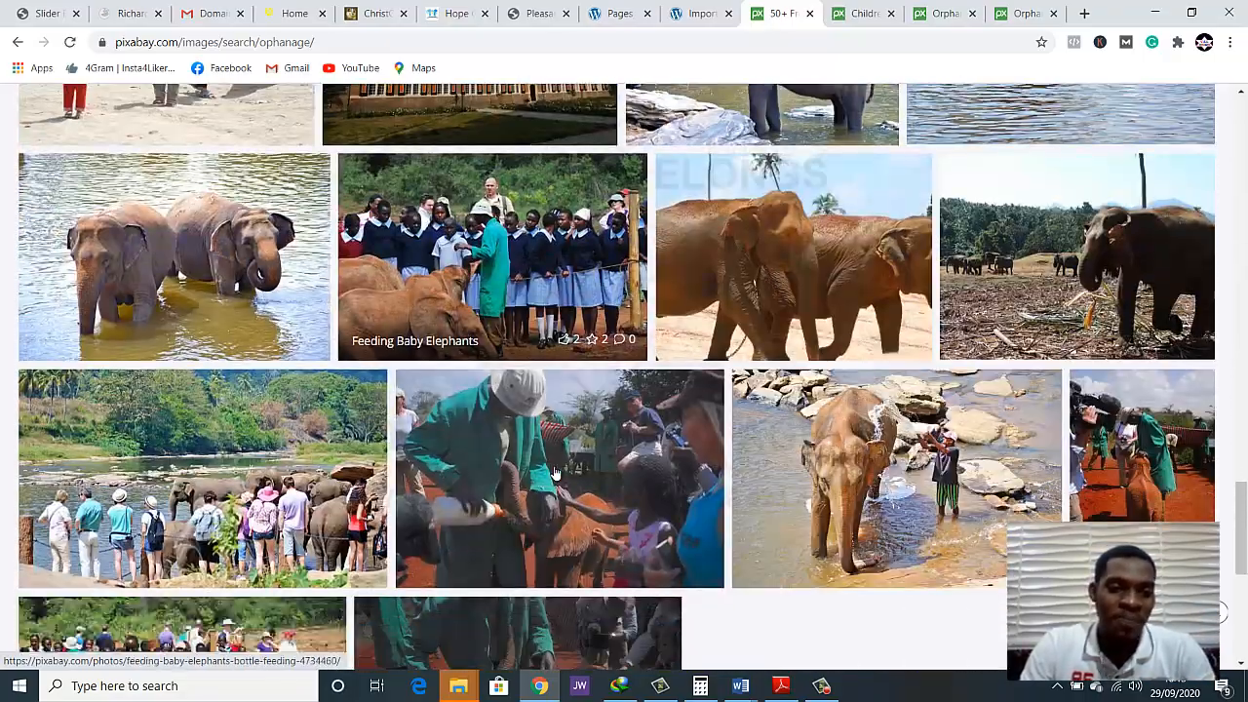
scroll(553, 473, down, 3)
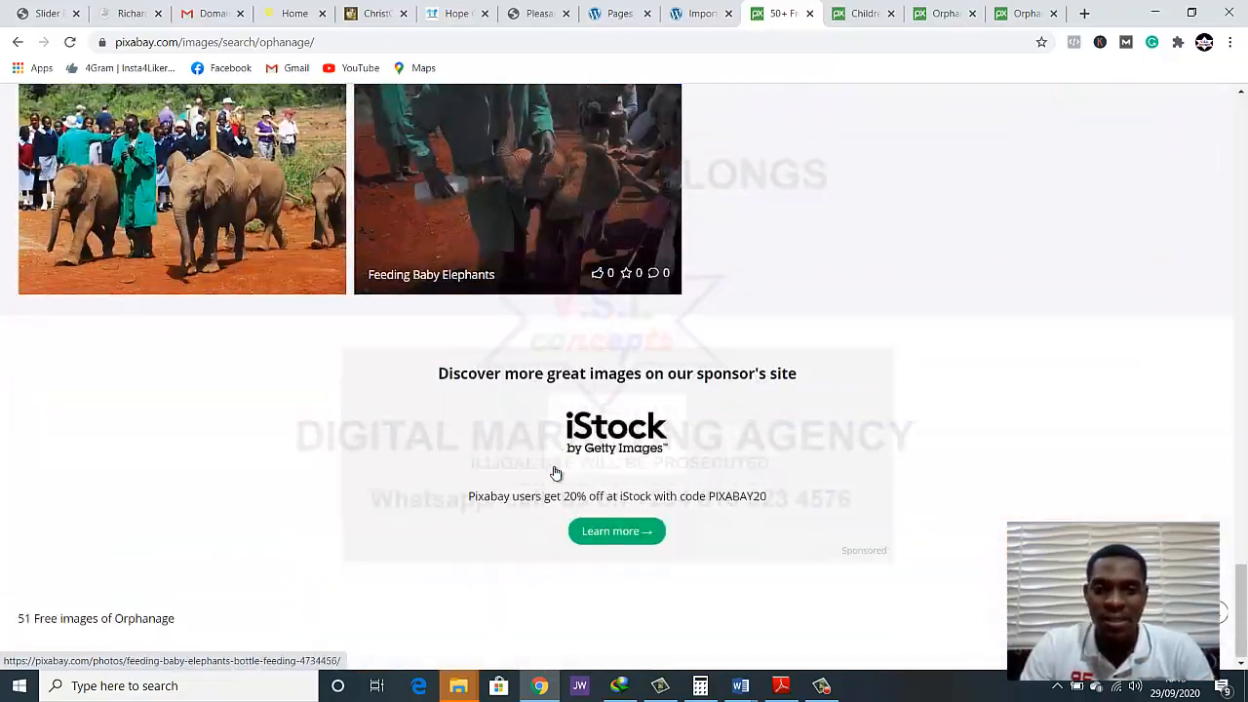
scroll(552, 473, up, 8)
scroll(551, 473, up, 5)
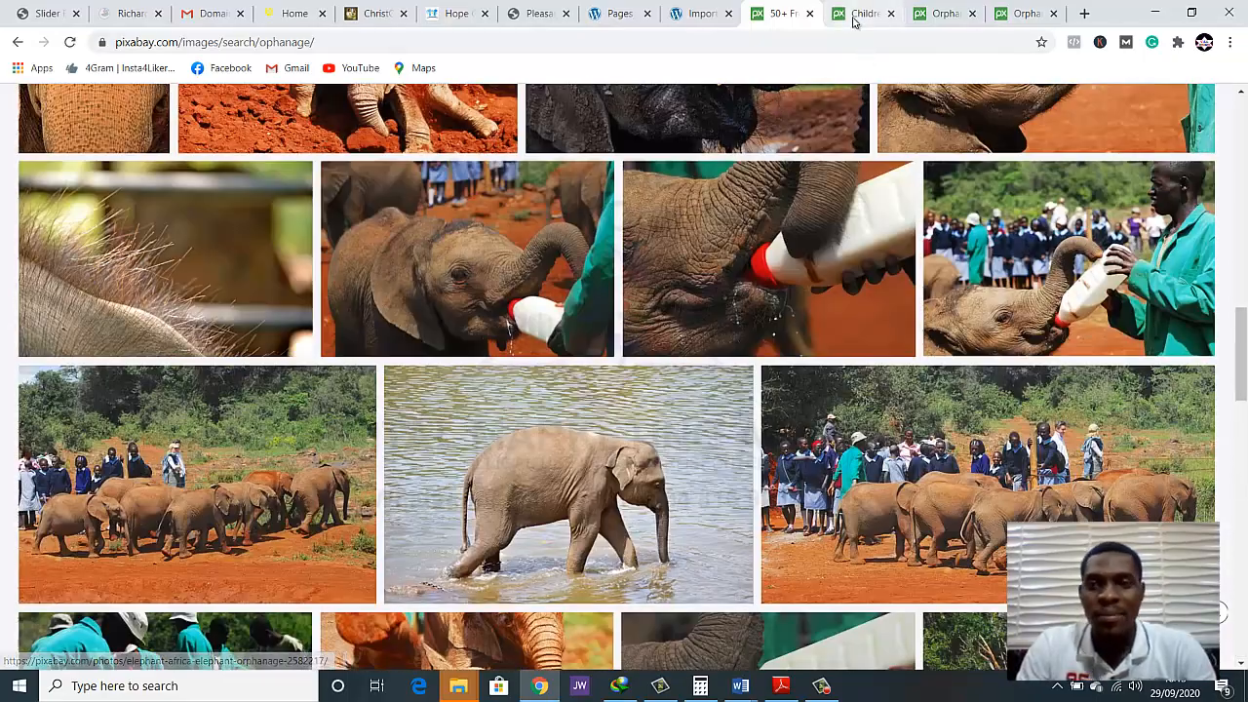
Open the full-size image of the Children Haiti photo in a new tab and switch to it
click(863, 12)
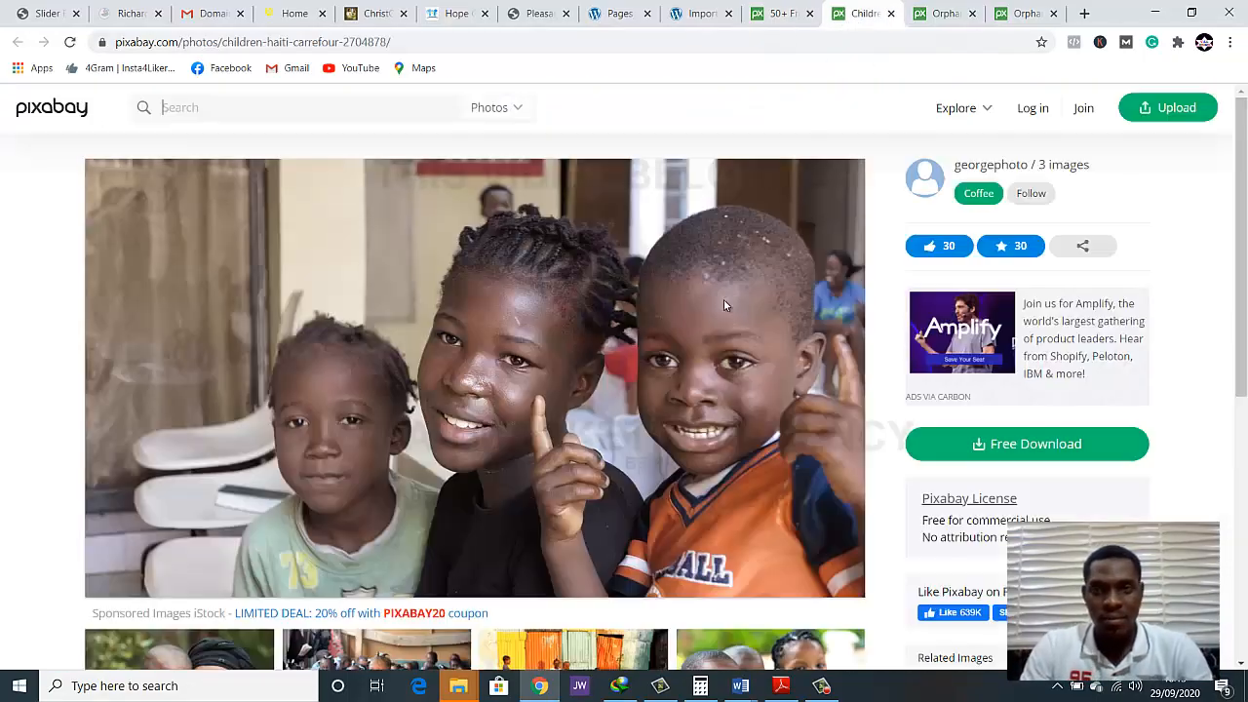
scroll(710, 330, down, 1)
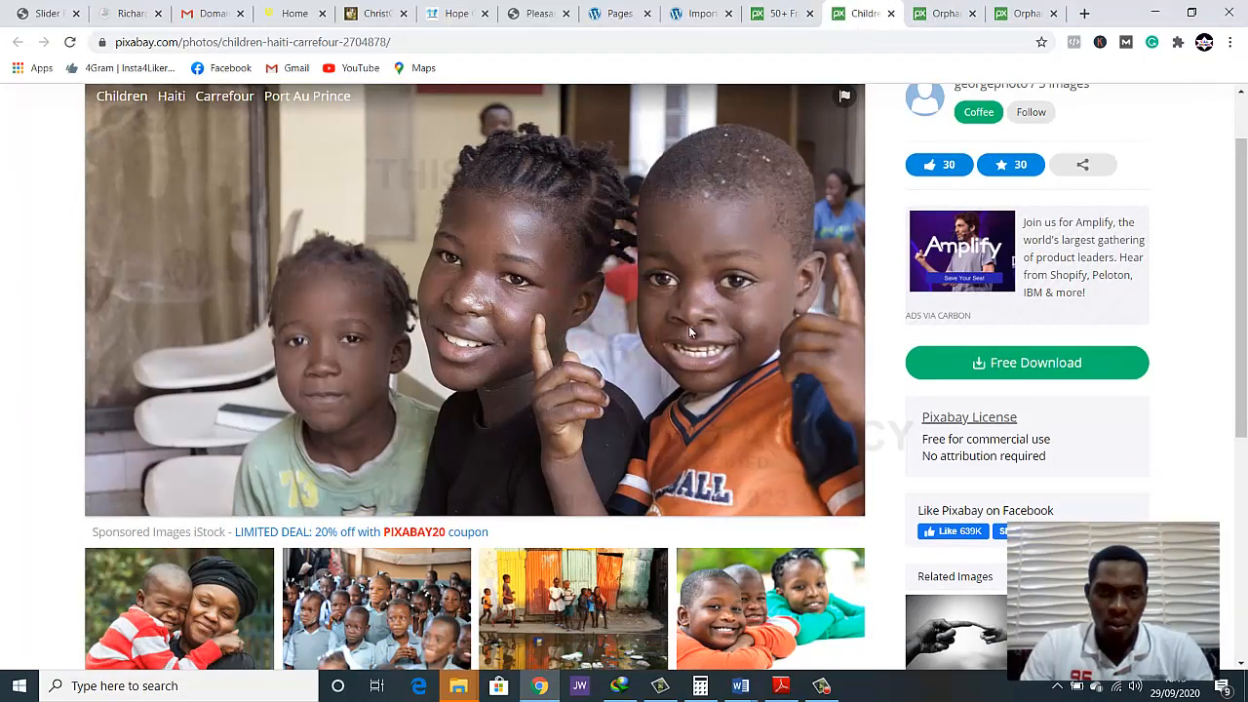
right_click(429, 367)
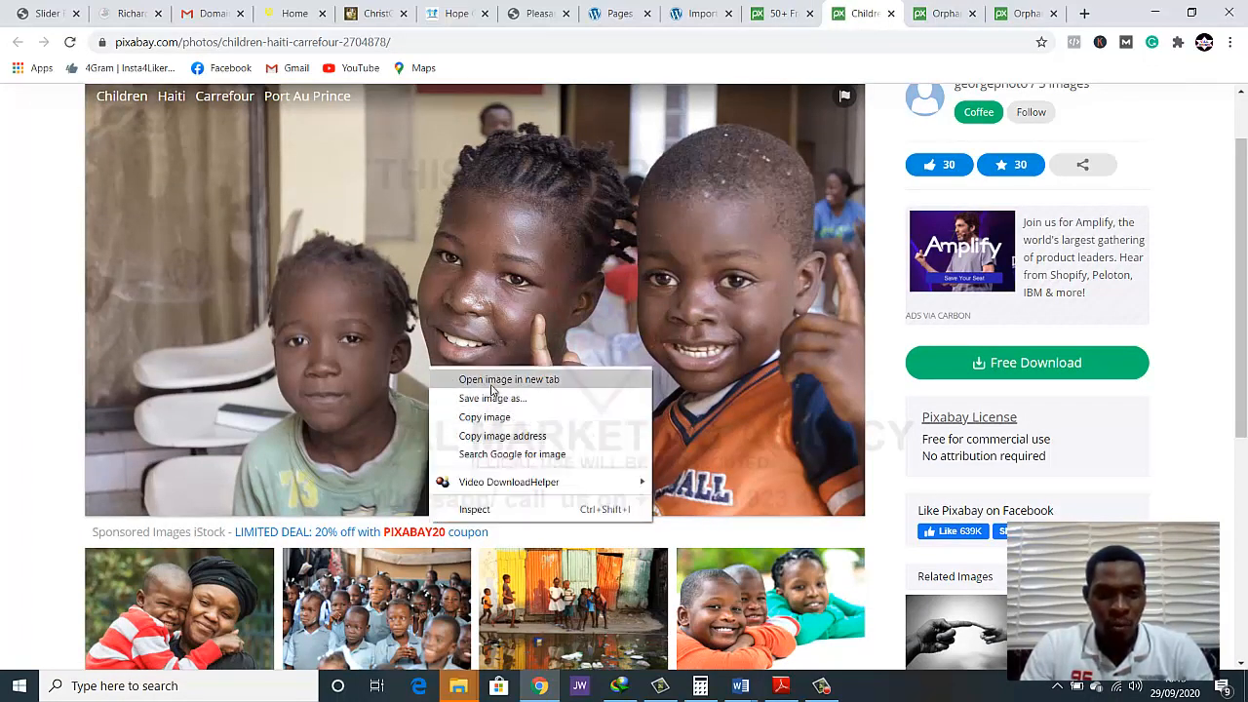
click(491, 381)
scroll(573, 359, down, 3)
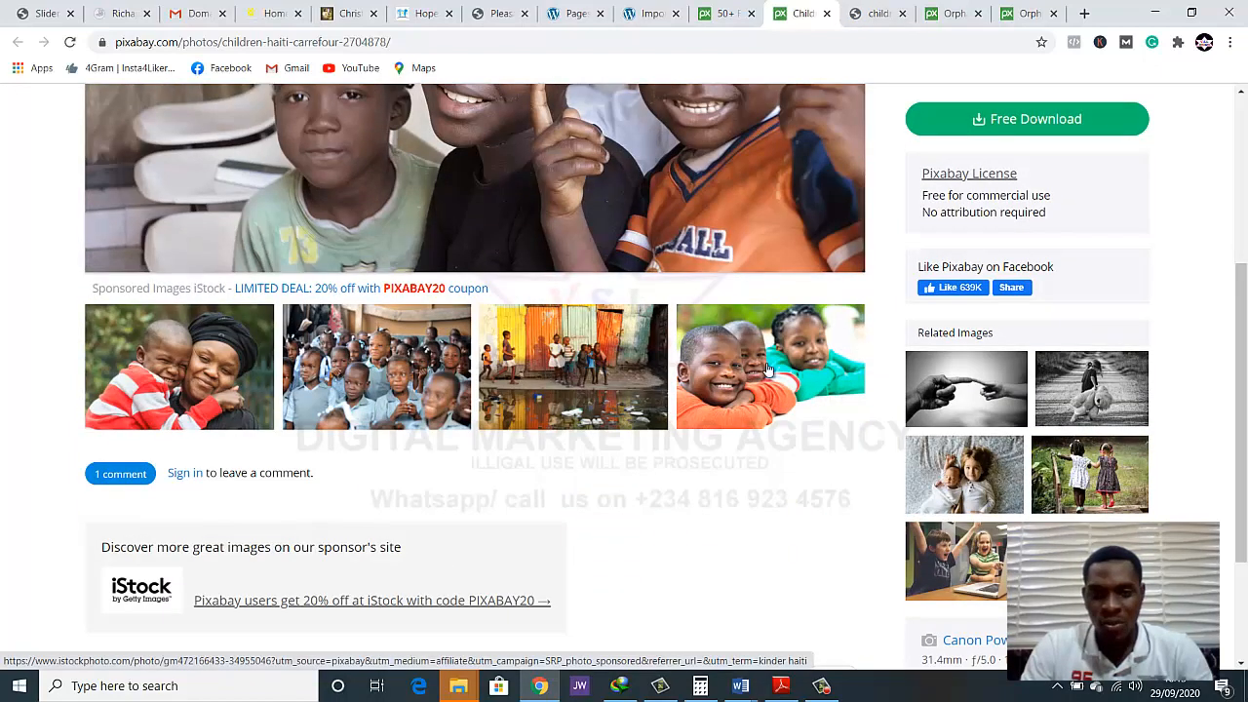
scroll(765, 362, up, 3)
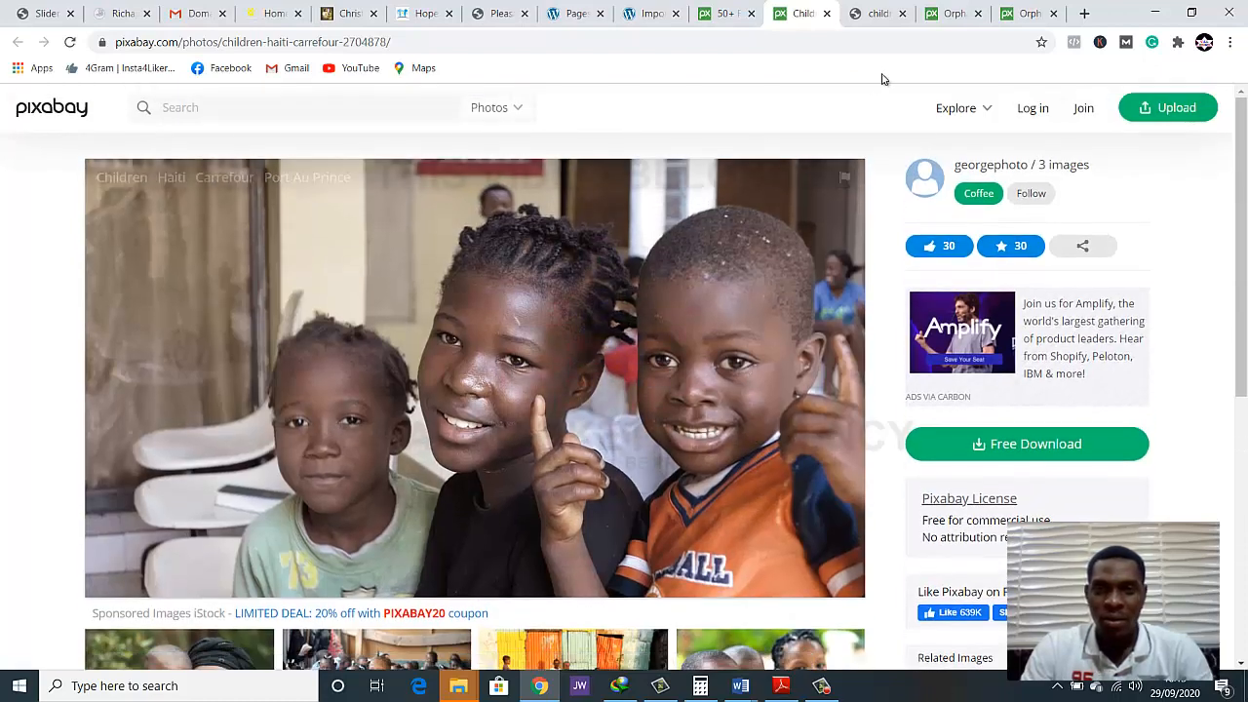
click(871, 12)
Start saving the full-size Children Haiti image and create a folder named ngo on the Desktop for it
right_click(617, 387)
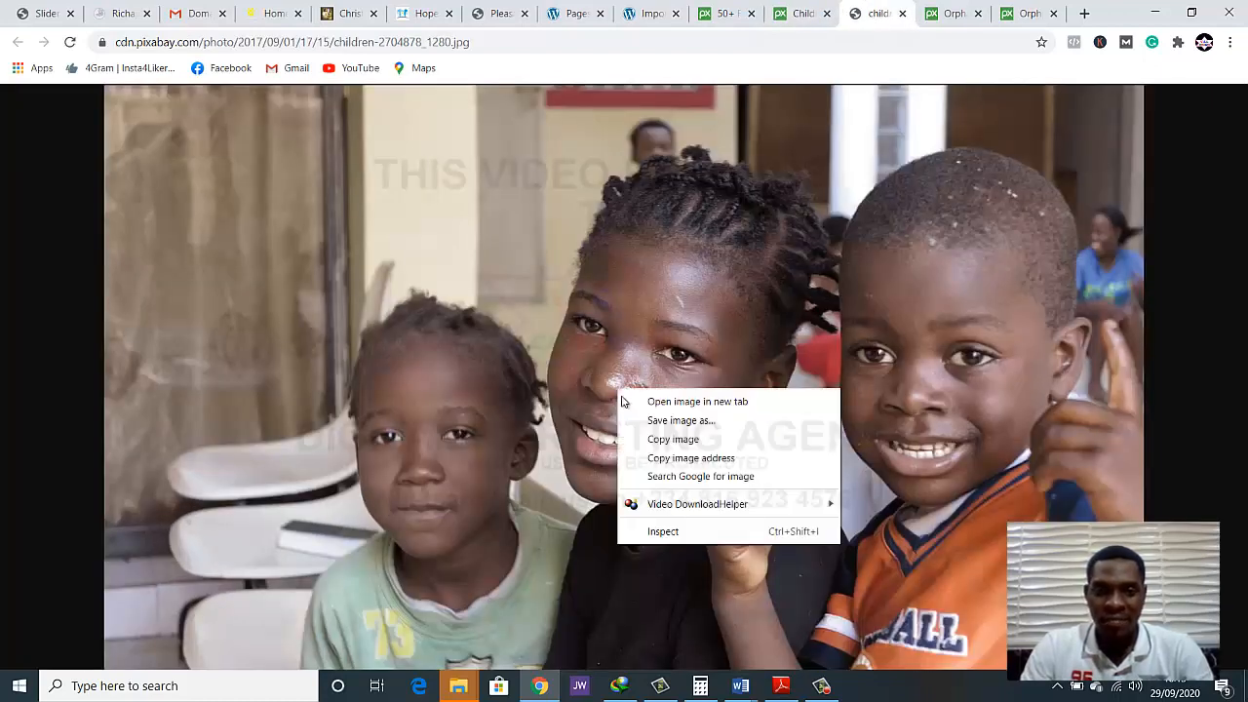
click(652, 429)
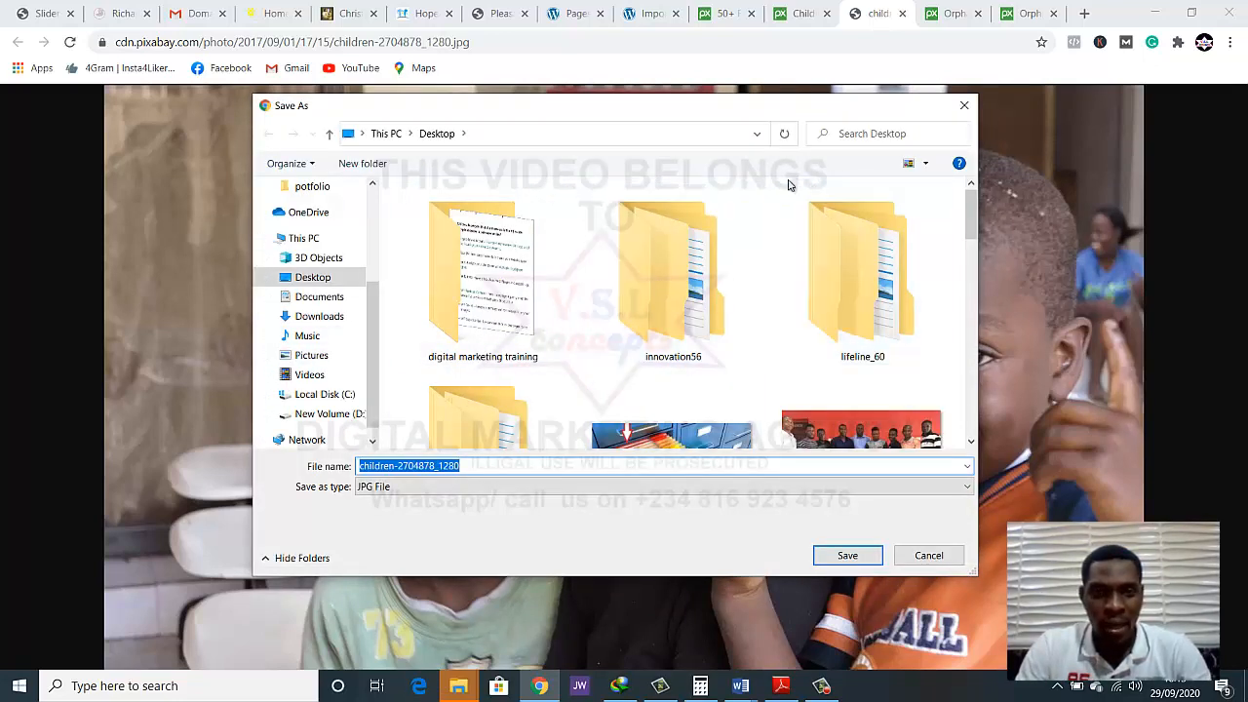
click(411, 180)
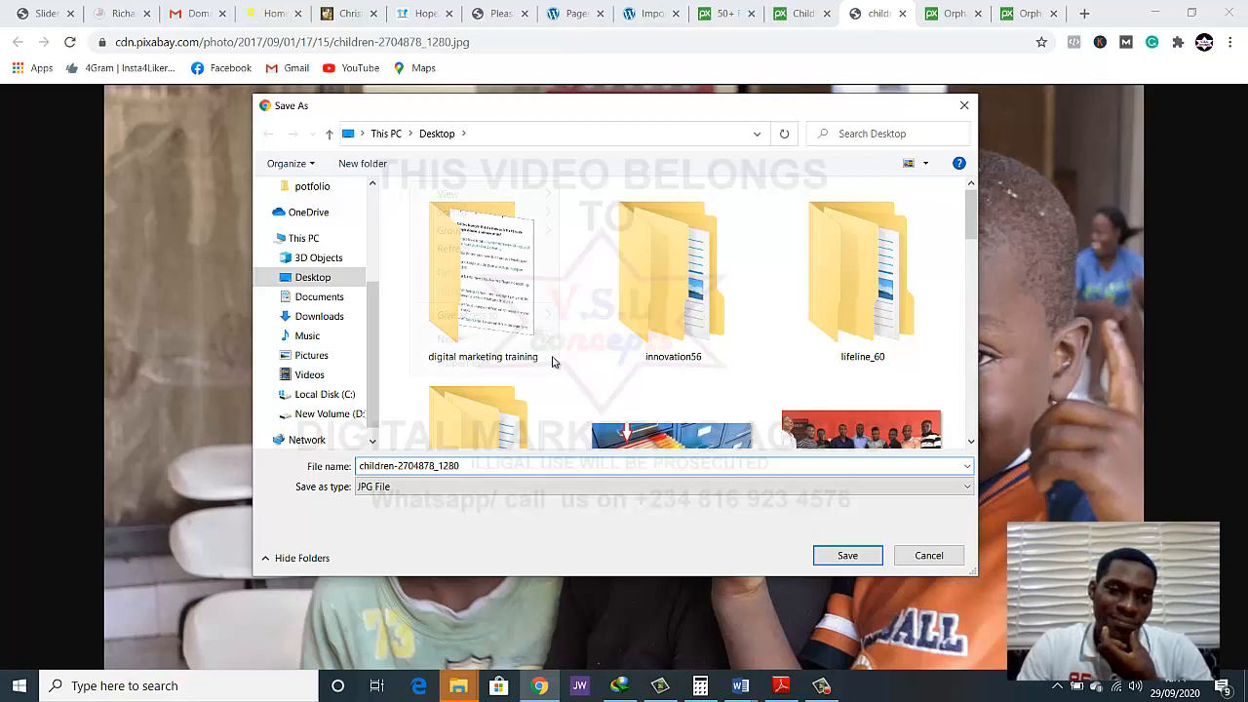
right_click(552, 359)
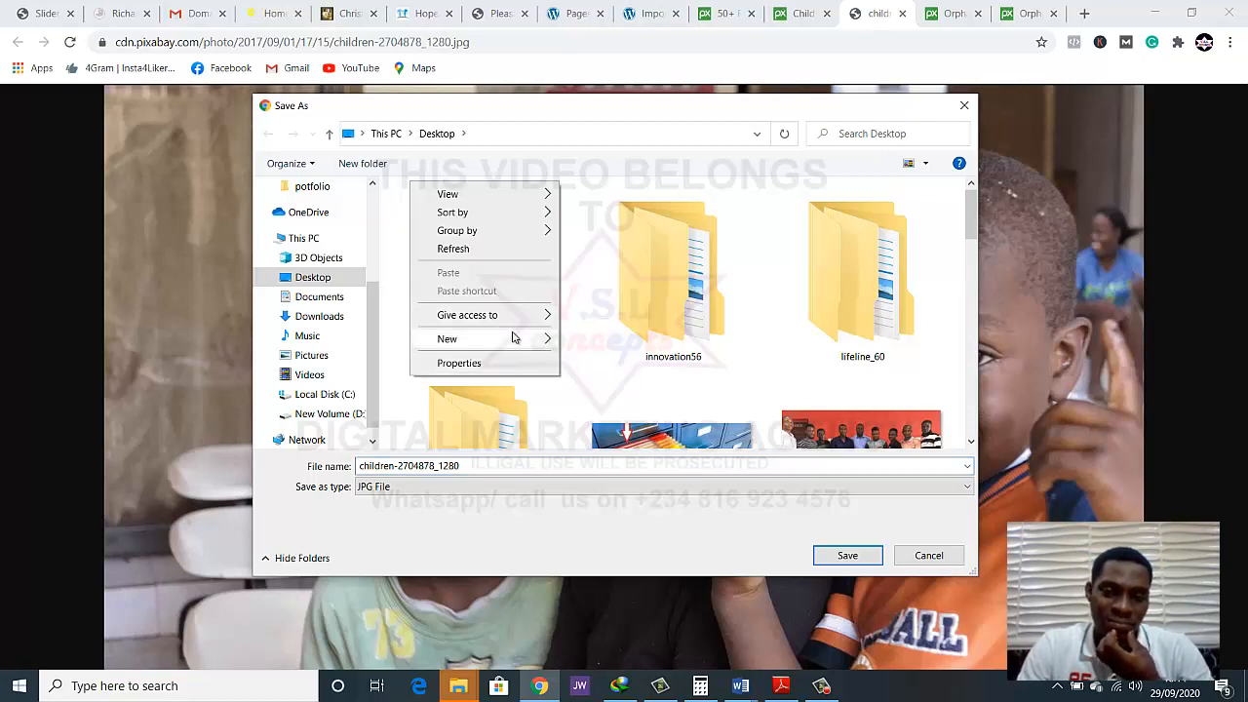
mouse_move(514, 338)
click(597, 340)
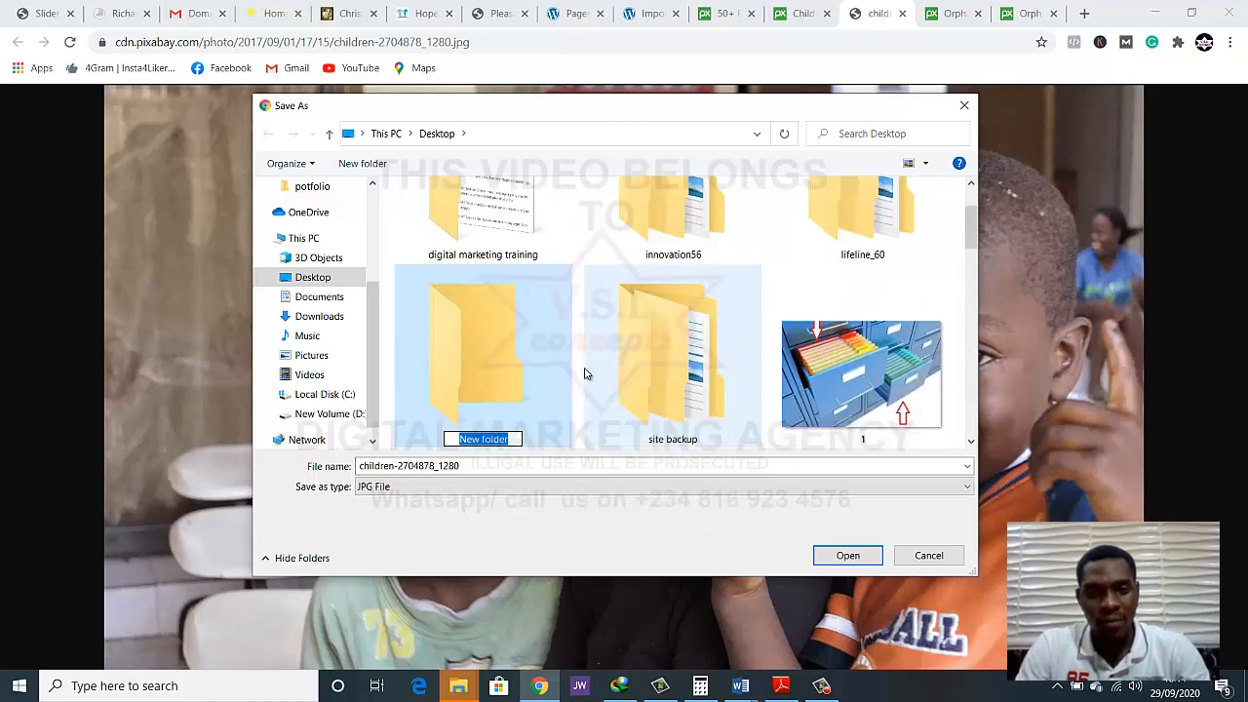
text(ngo)
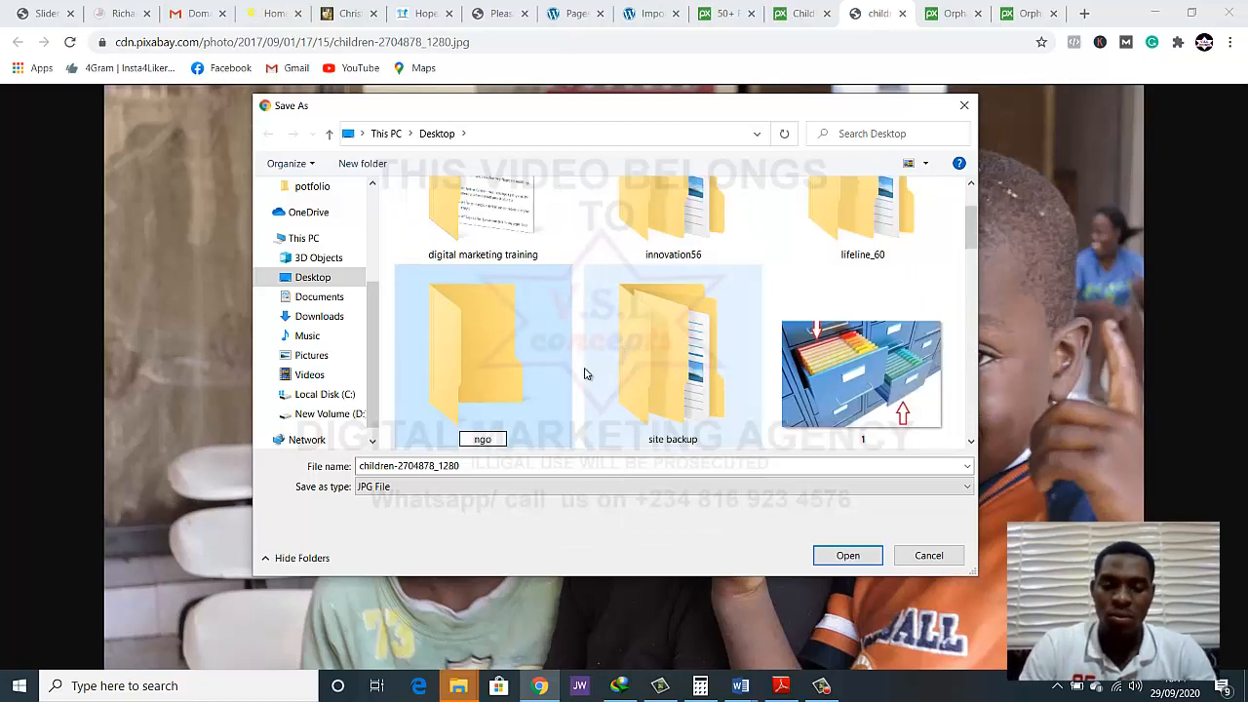
Save the image in the ngo folder as JPG file children-2704878_1280 and close both Children Haiti tabs
double_click(471, 379)
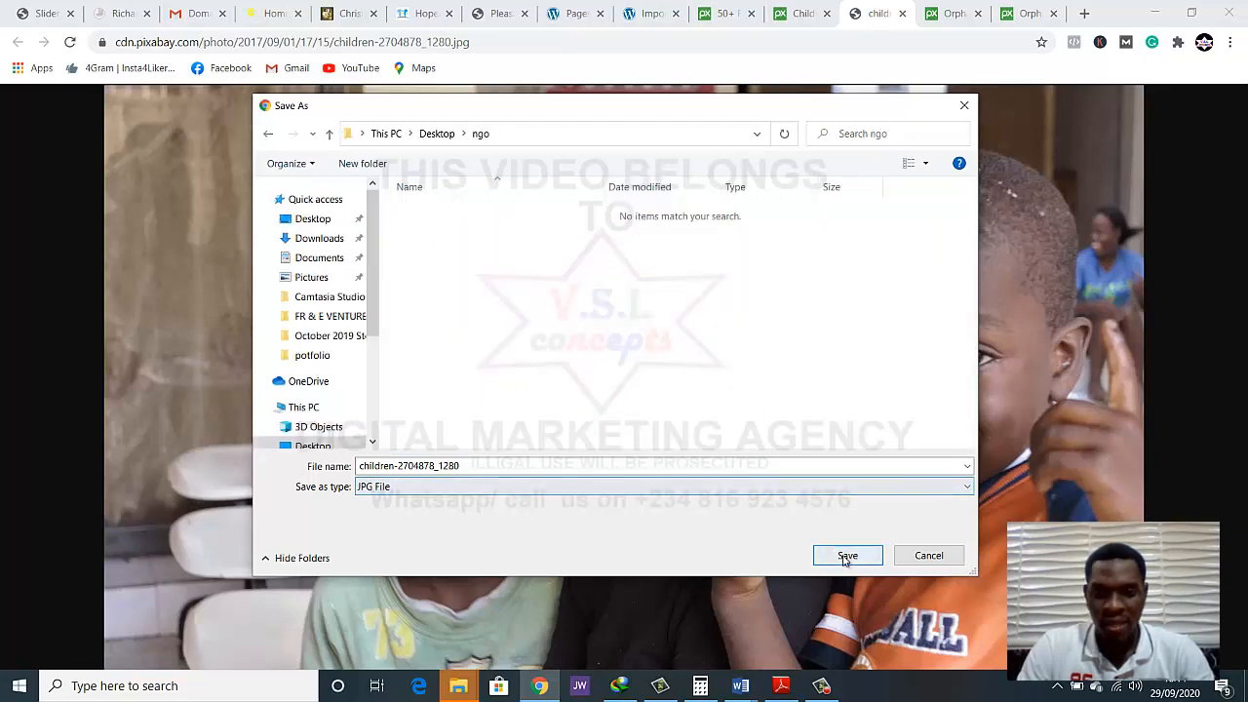
click(845, 556)
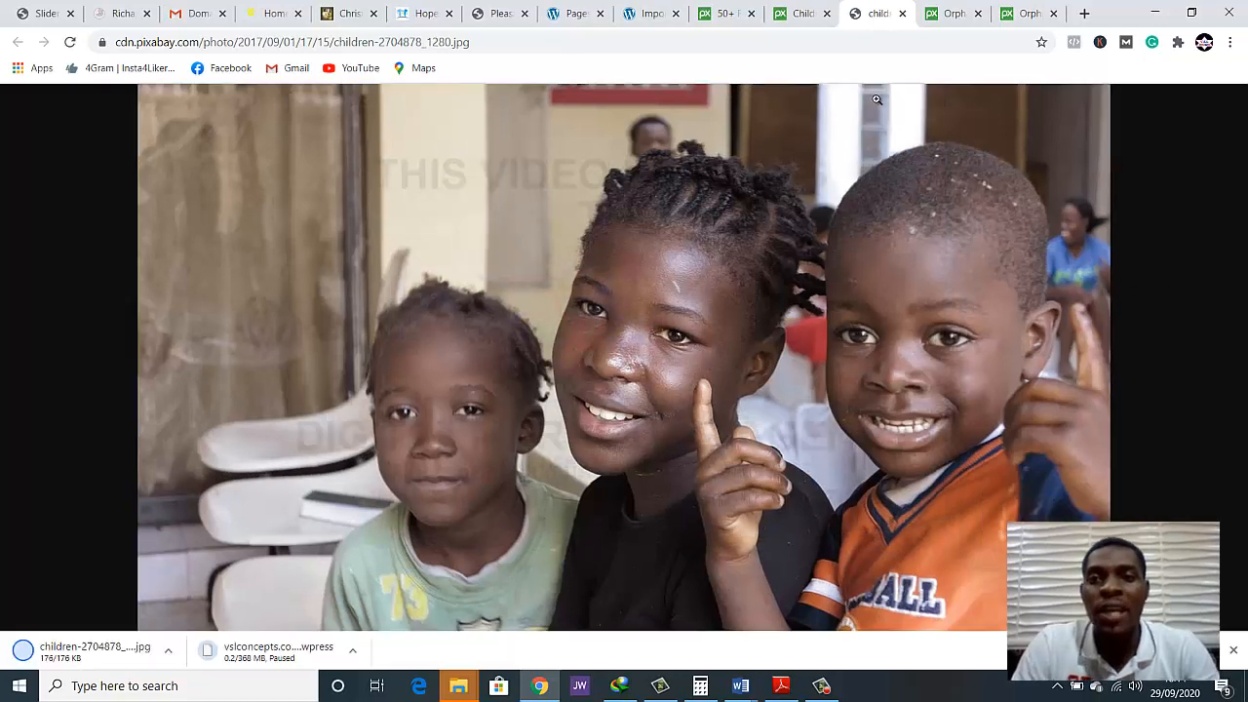
click(904, 14)
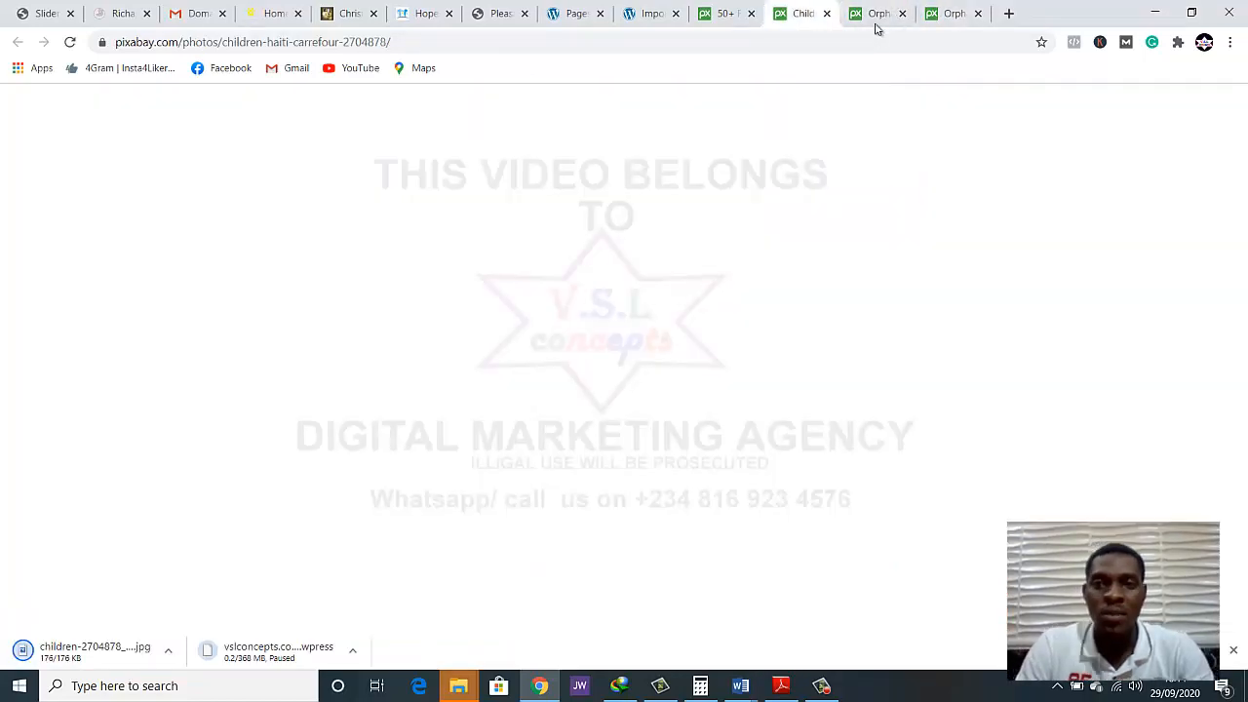
click(866, 21)
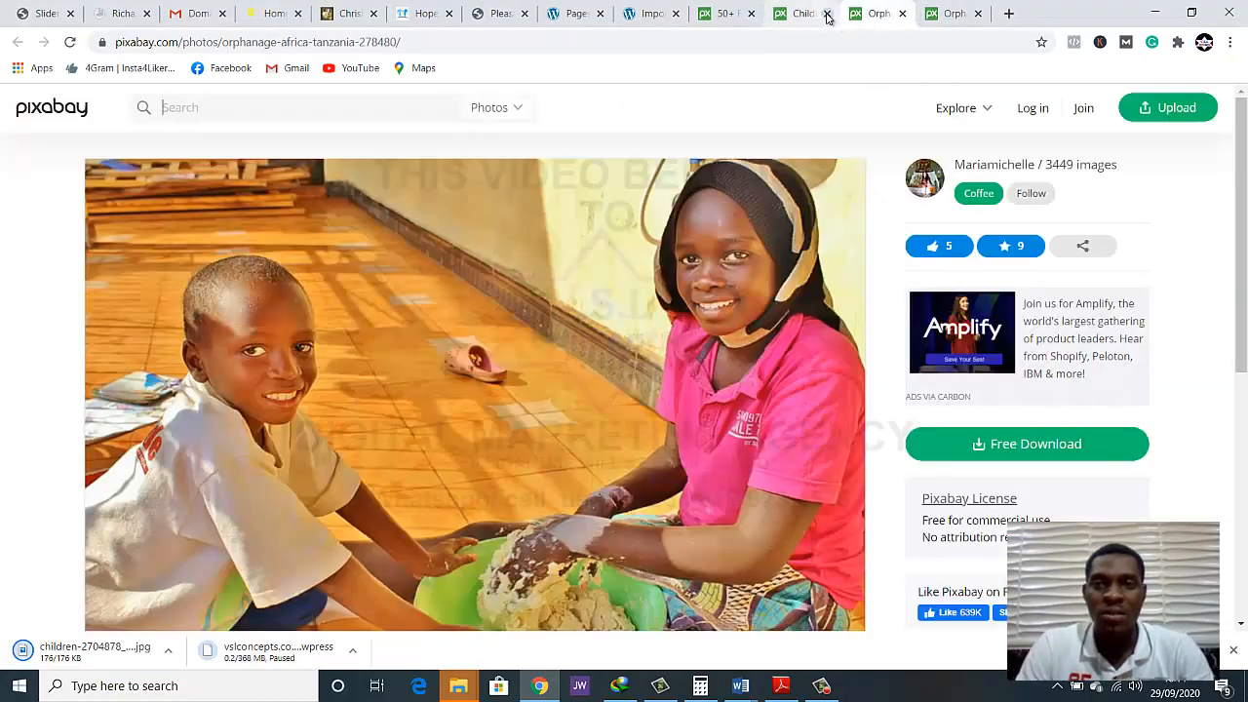
click(827, 13)
Save the Orphanage Africa photo of the two children making bread in the ngo folder and close its tab
scroll(585, 292, down, 1)
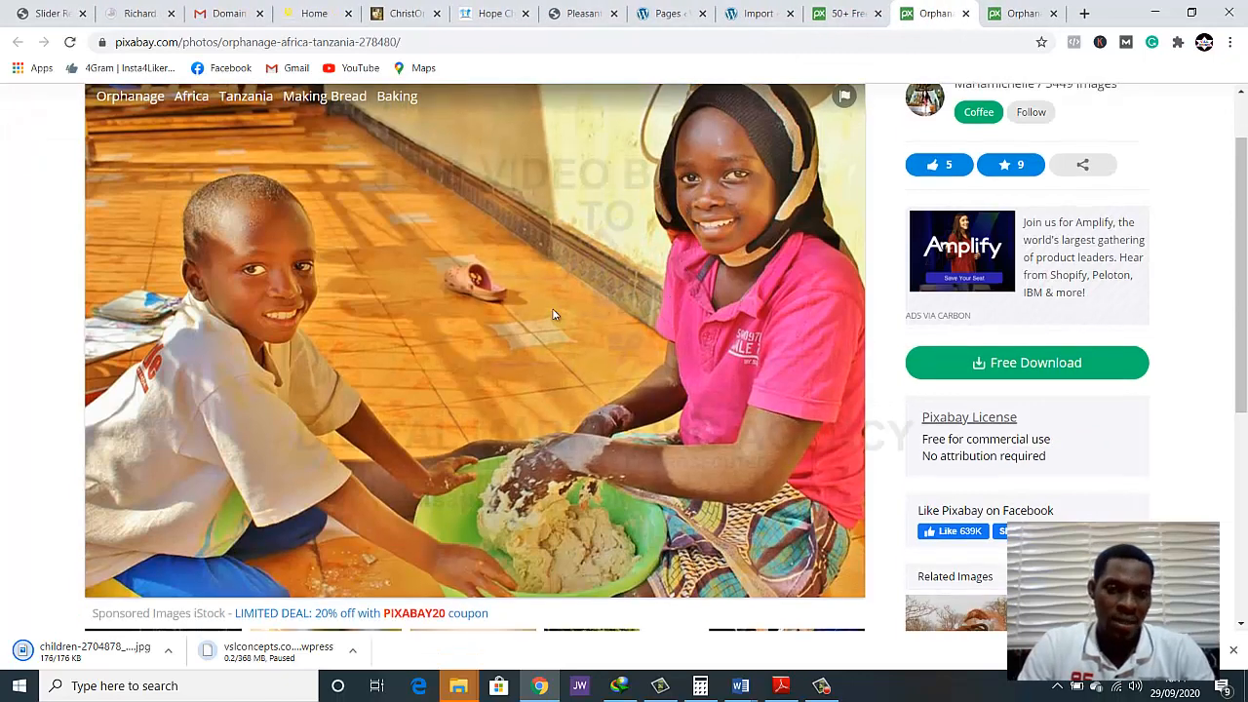
right_click(553, 310)
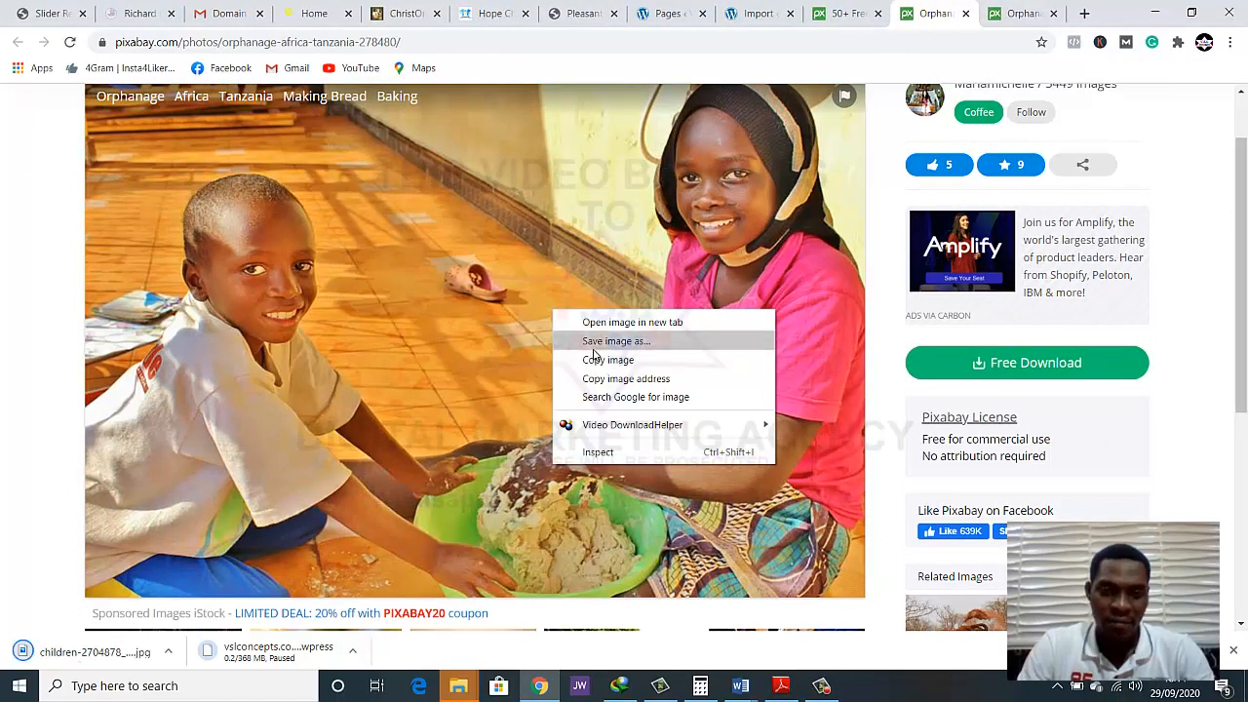
click(594, 346)
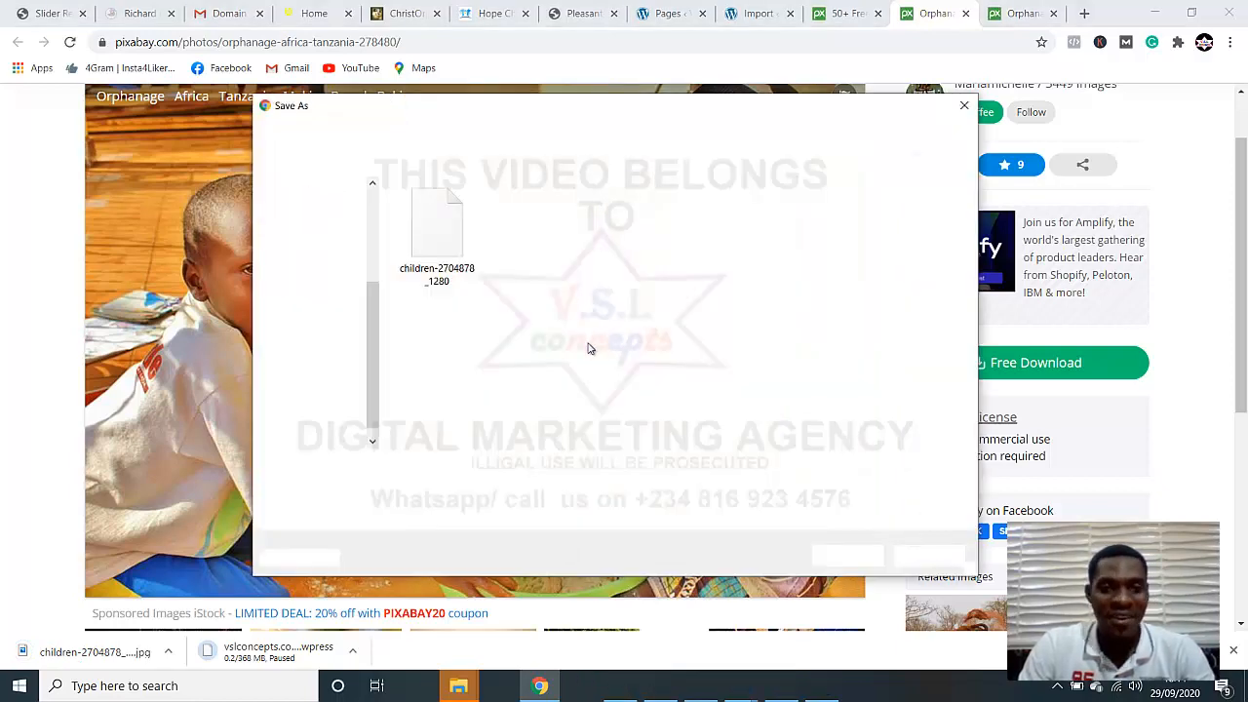
click(848, 554)
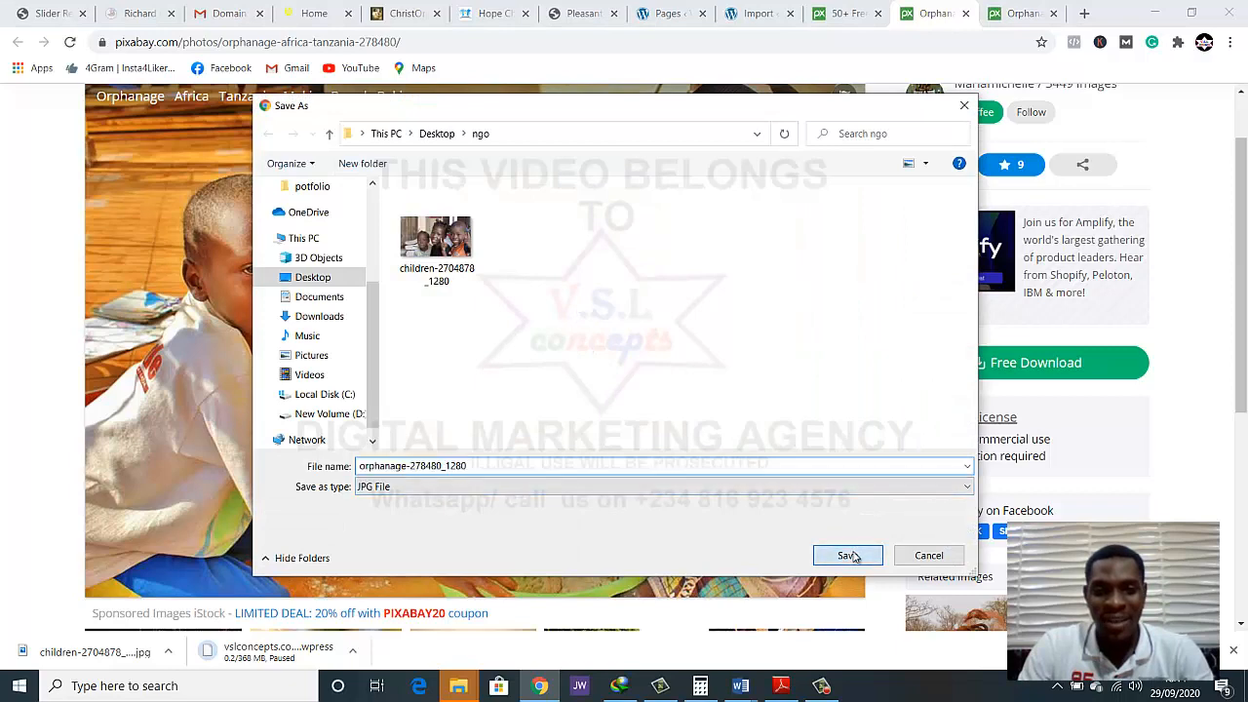
click(966, 14)
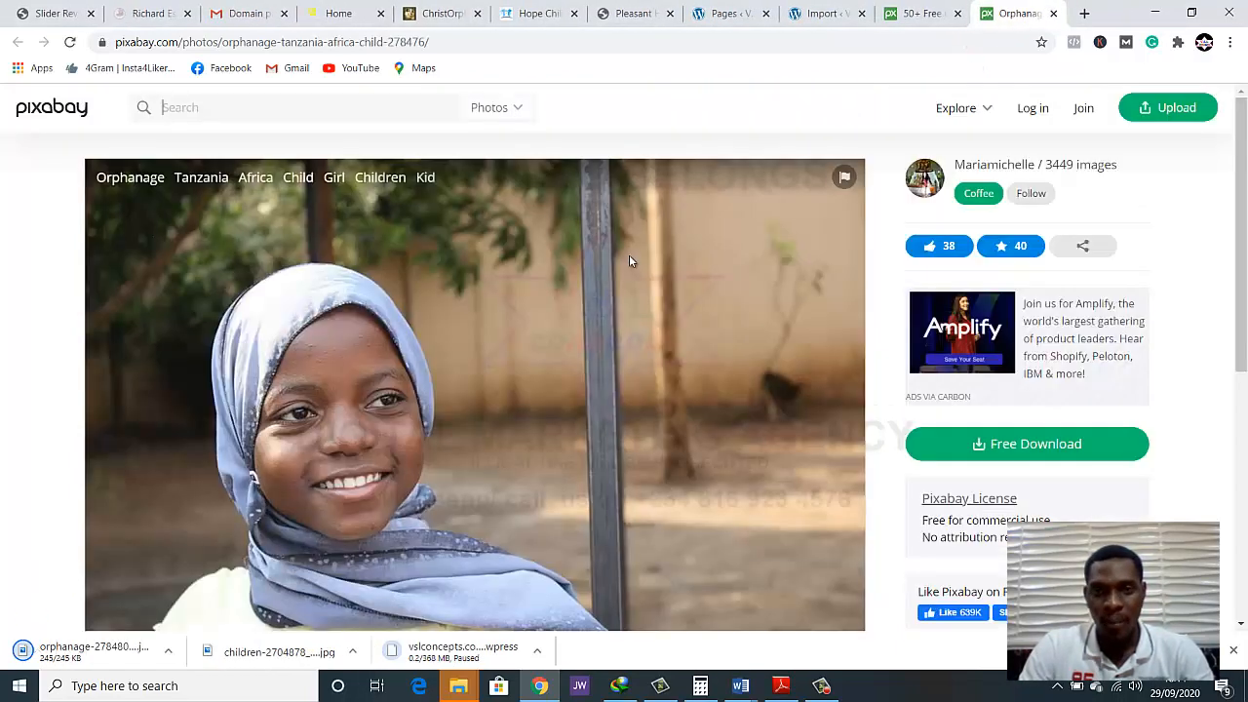
Save the Orphanage Tanzania photo of the girl in a headscarf as orphanage-278476_1280 in the ngo folder and close its tab
scroll(619, 289, down, 2)
right_click(616, 283)
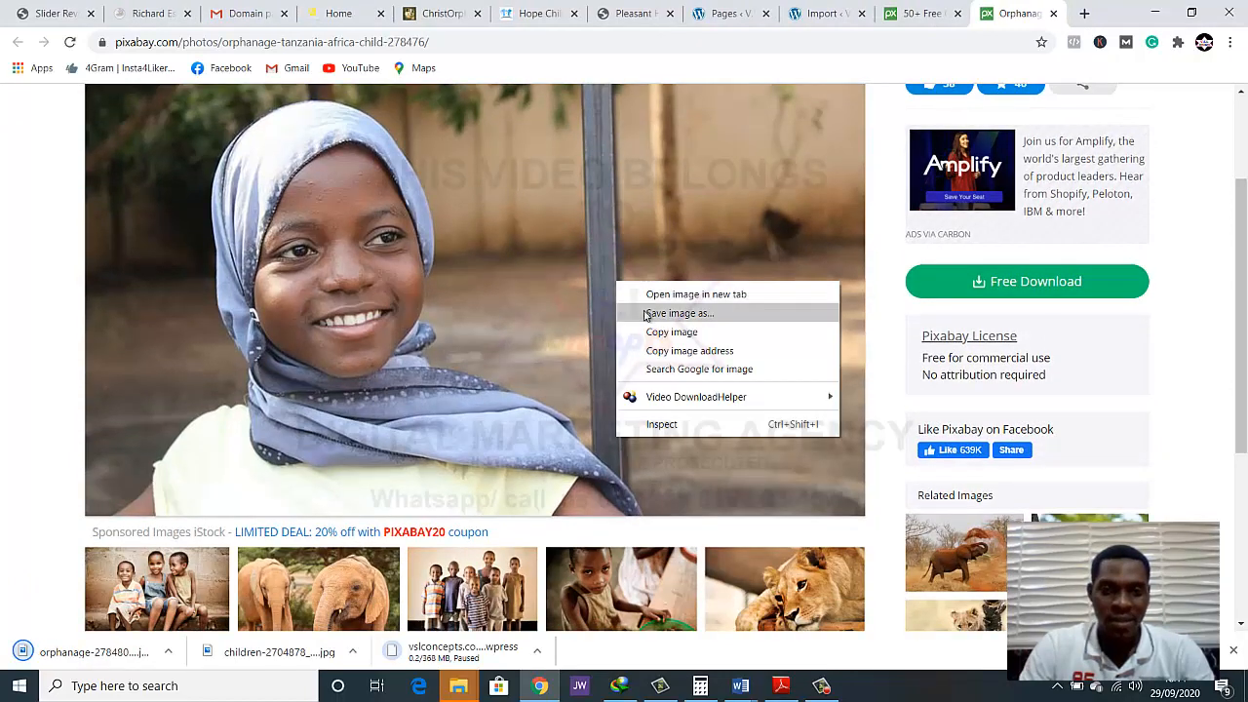
click(648, 314)
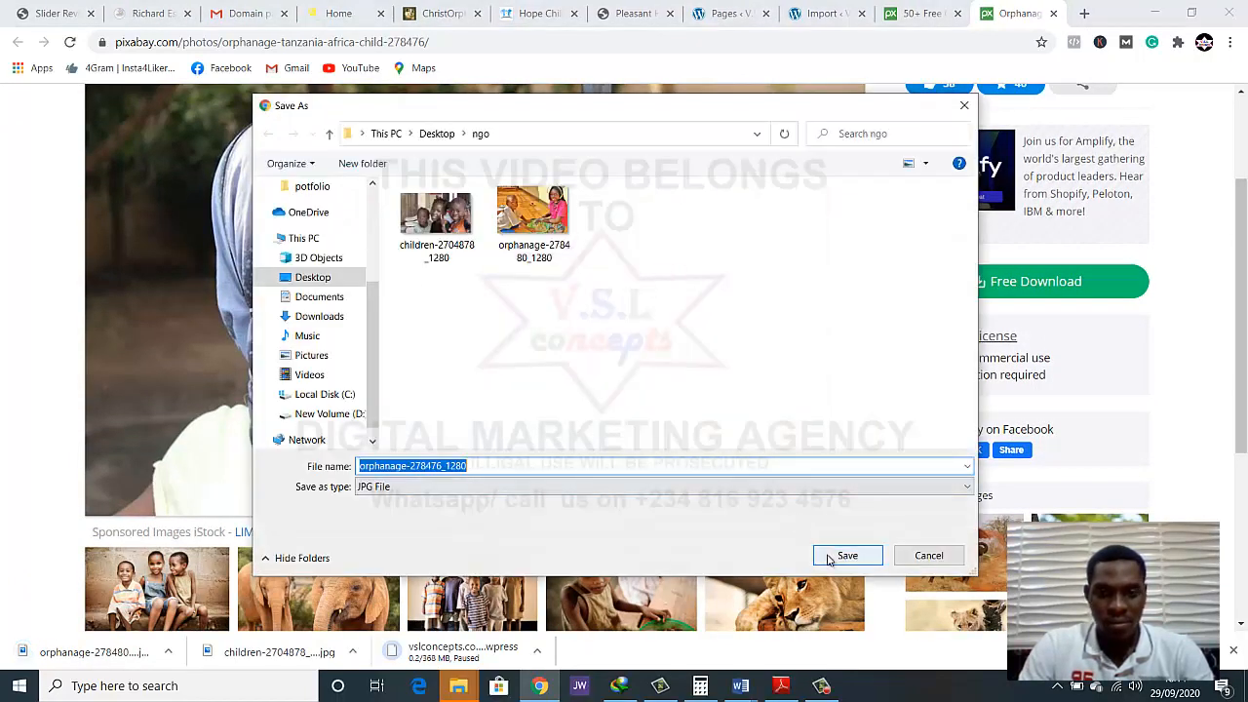
click(828, 558)
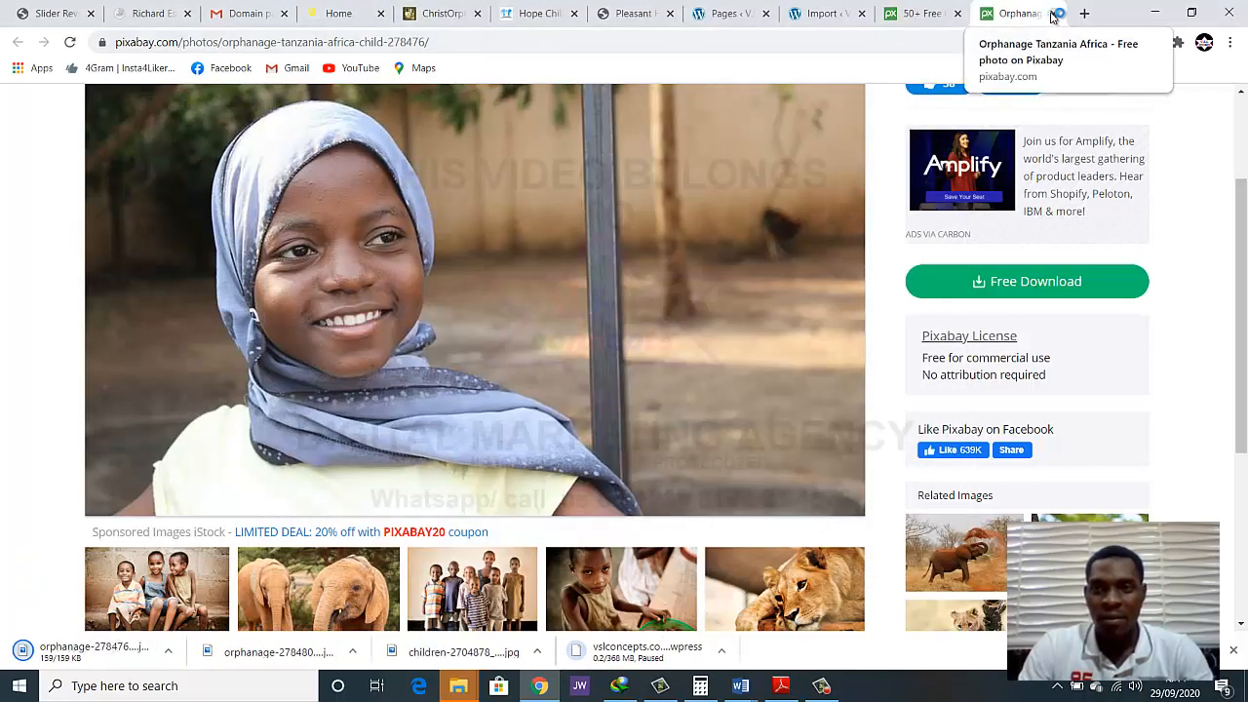
click(1056, 14)
Check the orphanage results once more and search the images for "black children" instead
scroll(665, 277, down, 2)
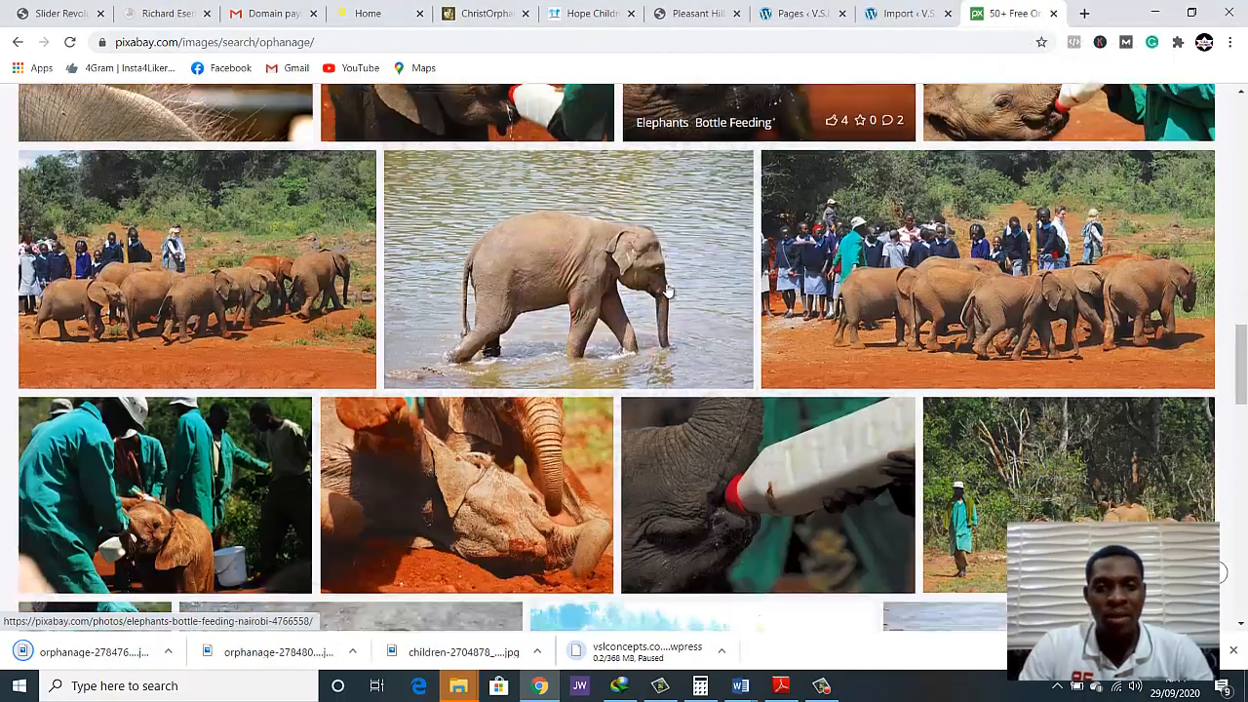
scroll(666, 291, down, 15)
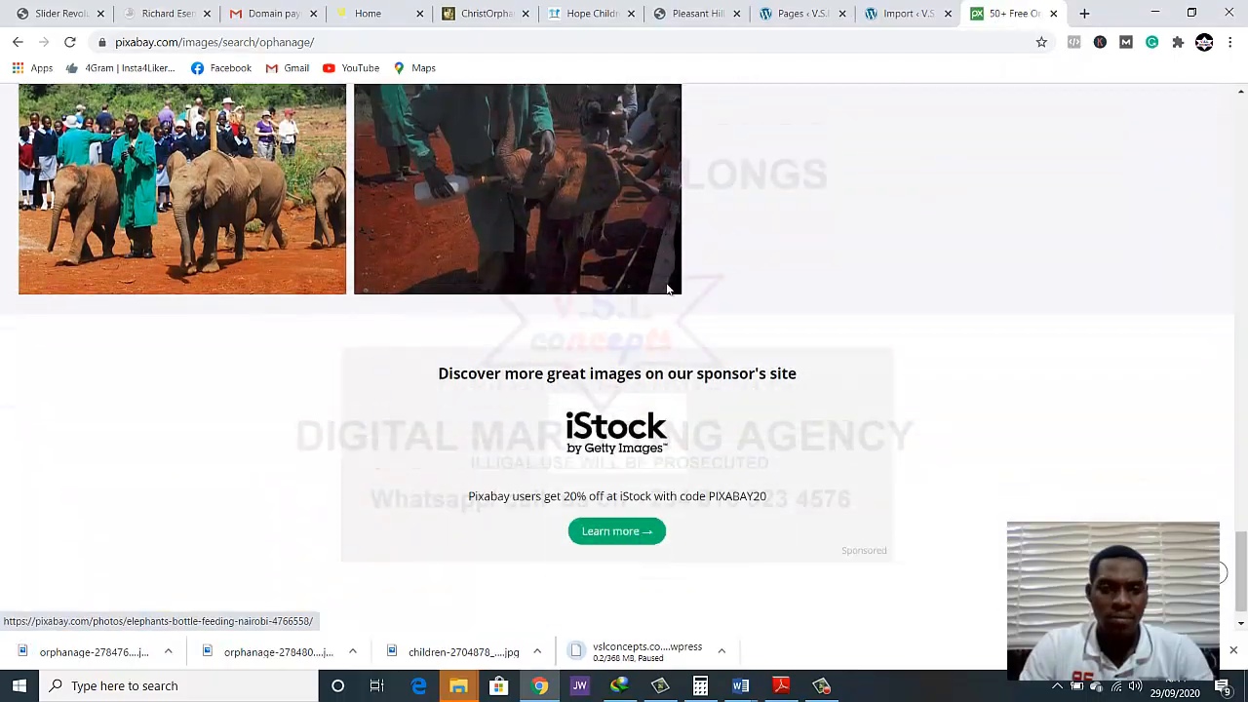
scroll(667, 288, up, 15)
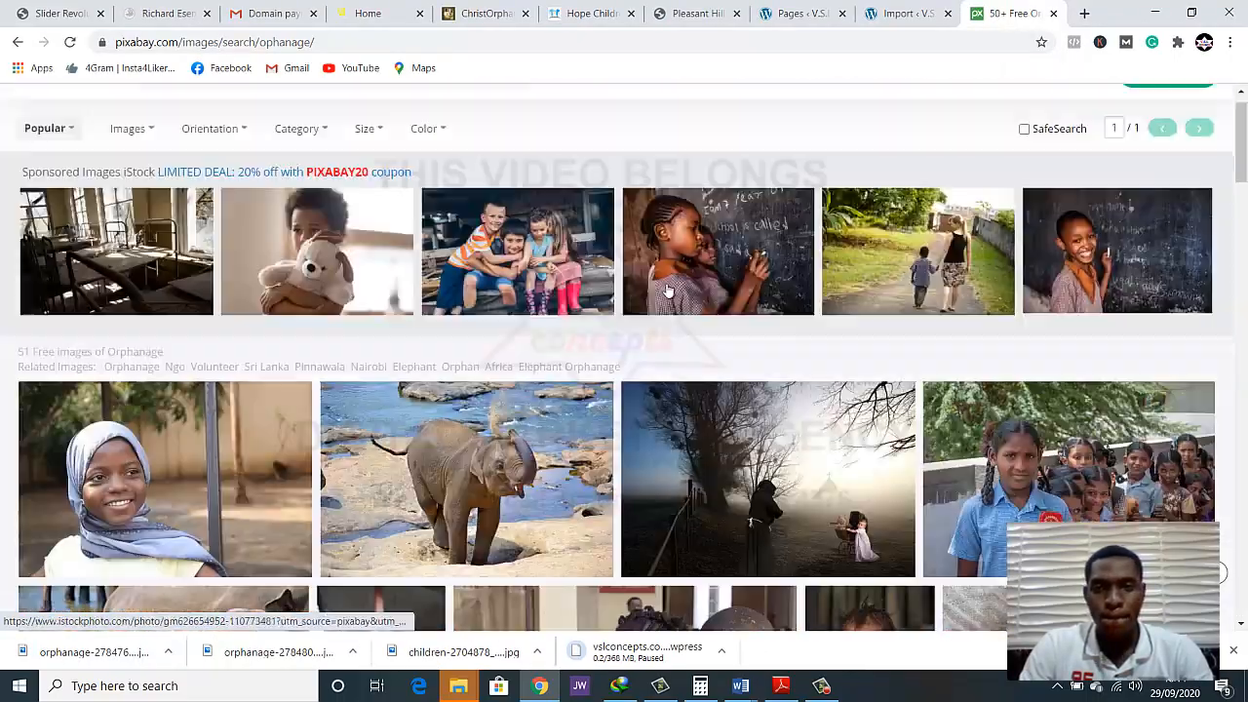
scroll(668, 291, up, 1)
double_click(206, 113)
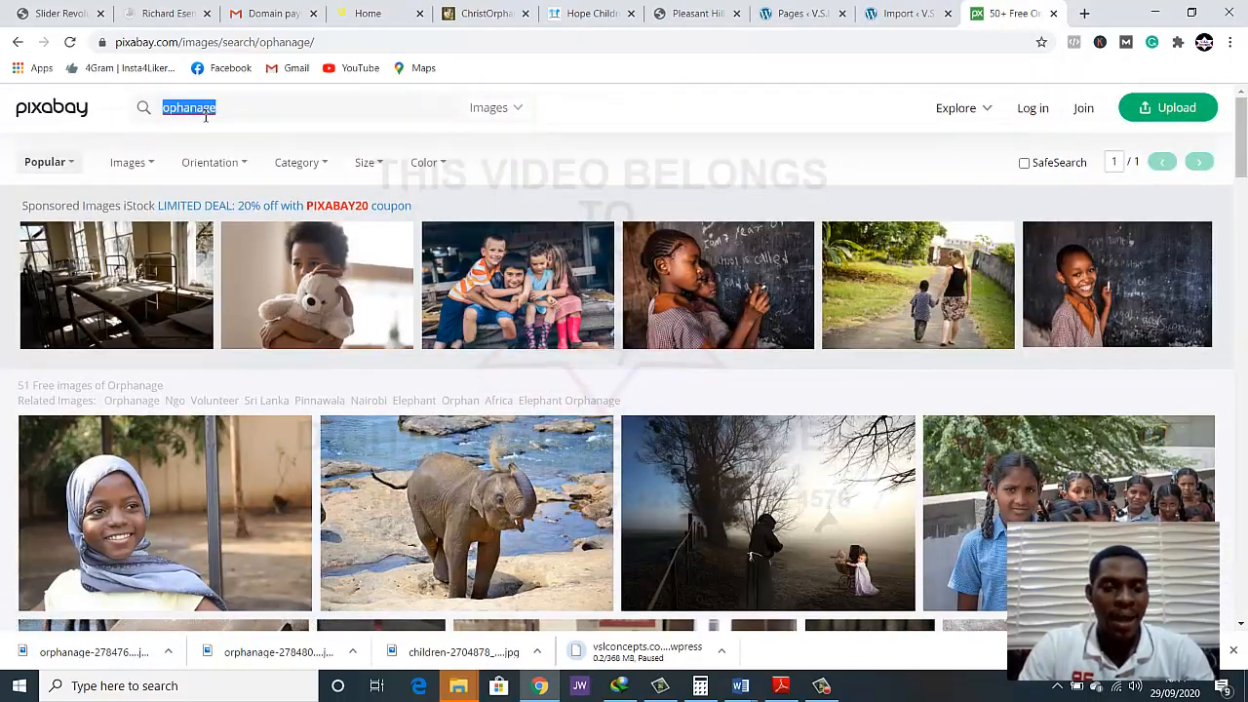
text(black children)
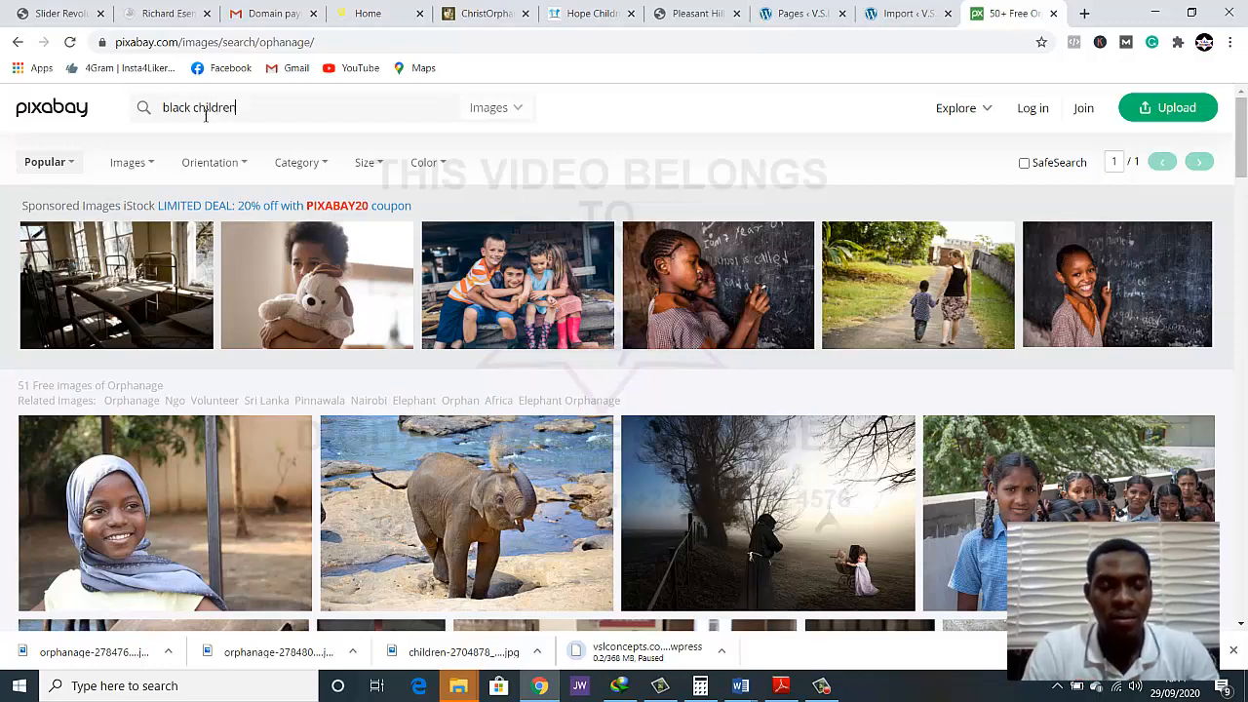
key(Return)
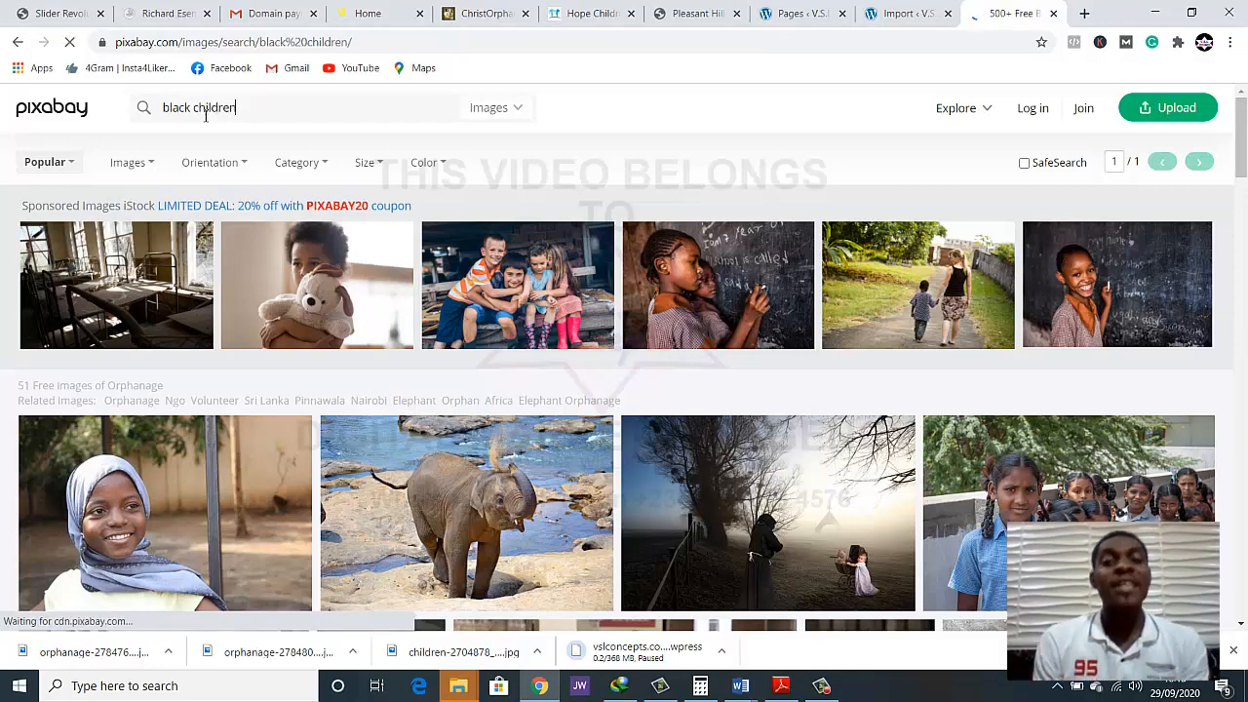
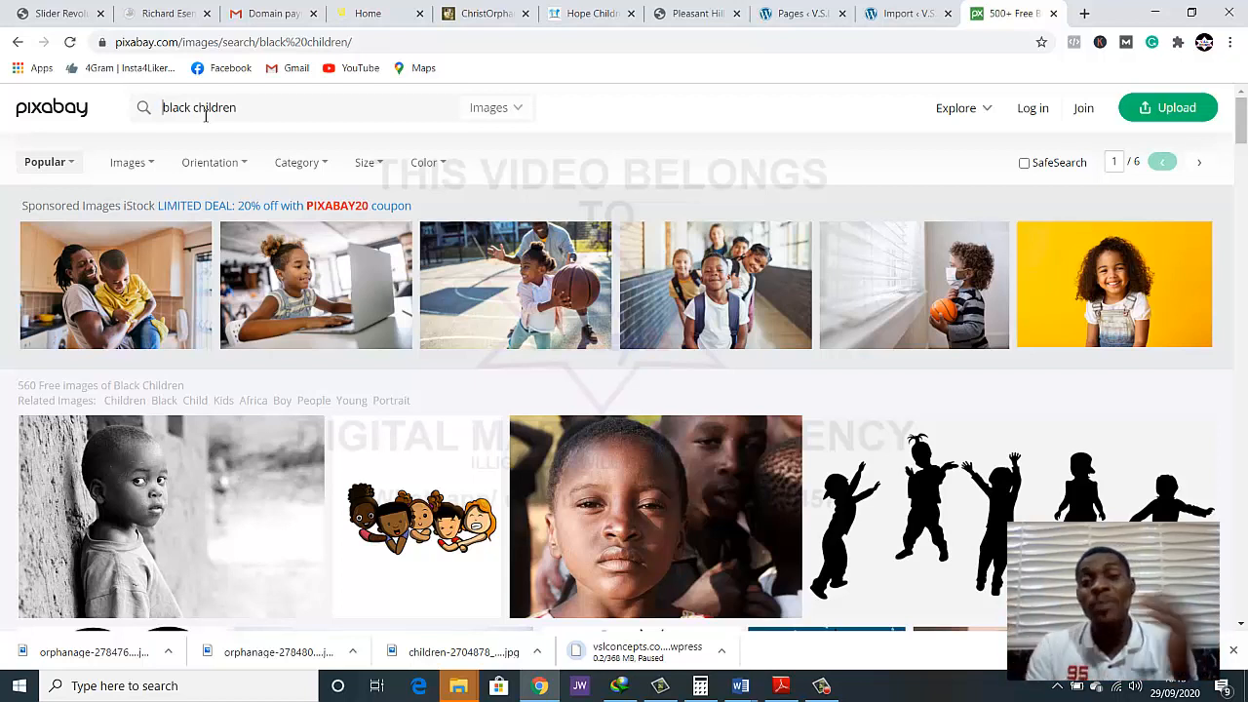
Find the black-and-white Children of Uganda classroom photo in the black children results and open its page in a new tab
scroll(251, 193, down, 4)
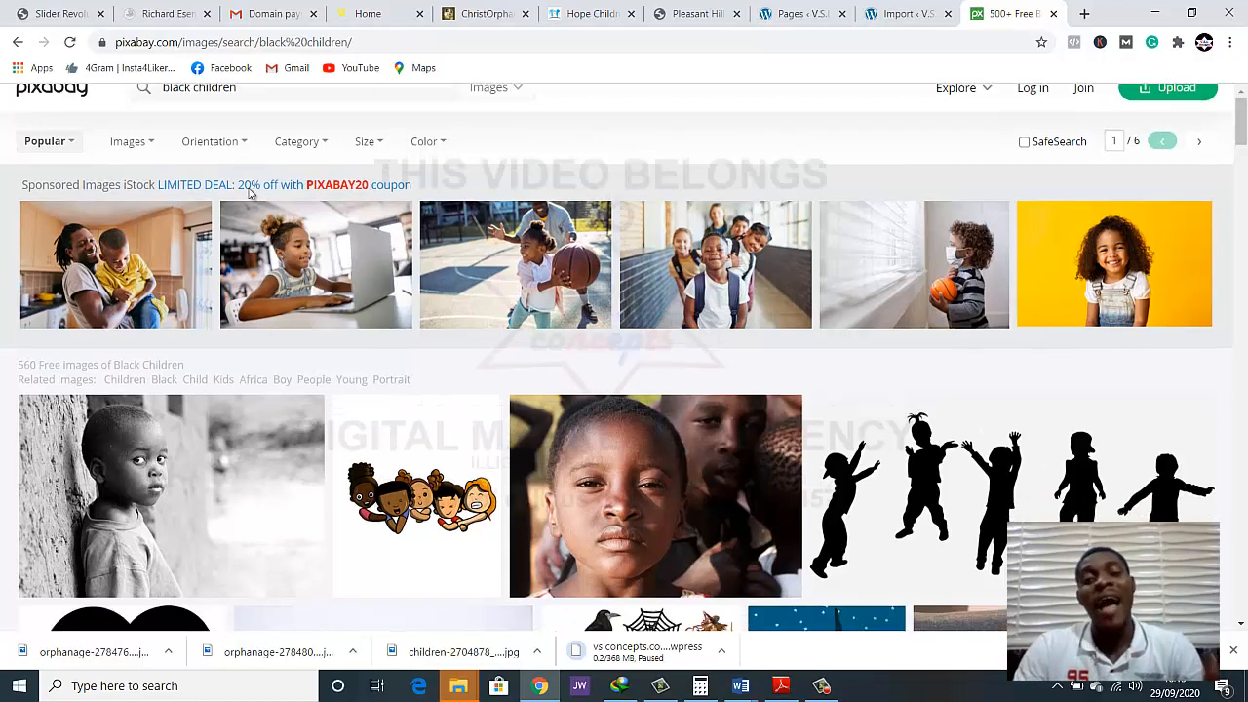
scroll(252, 193, down, 1)
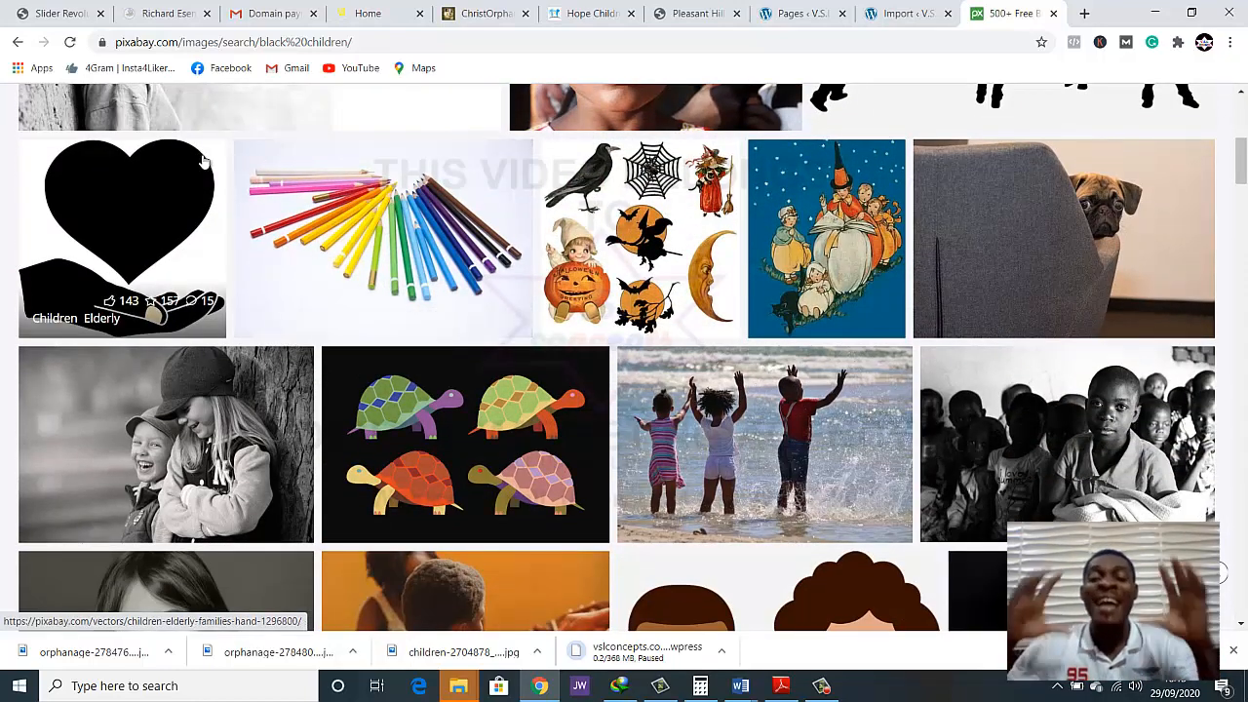
scroll(194, 175, down, 3)
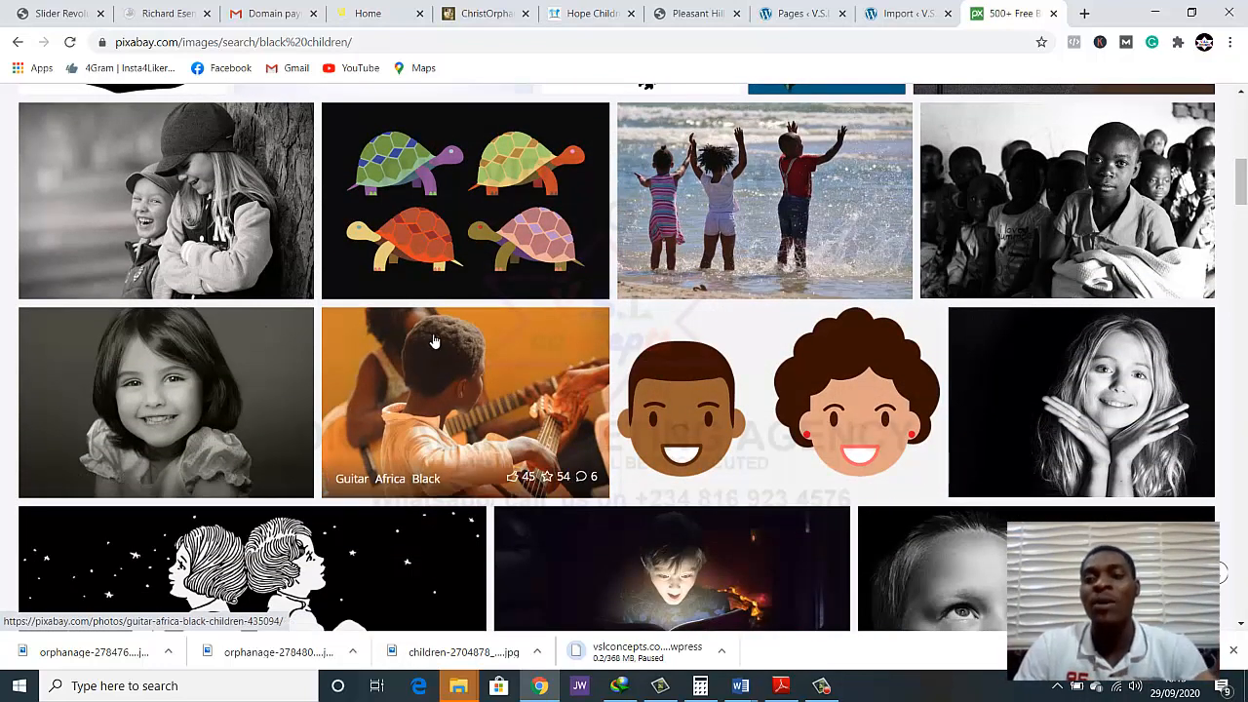
scroll(474, 354, down, 1)
scroll(585, 302, up, 2)
right_click(1000, 256)
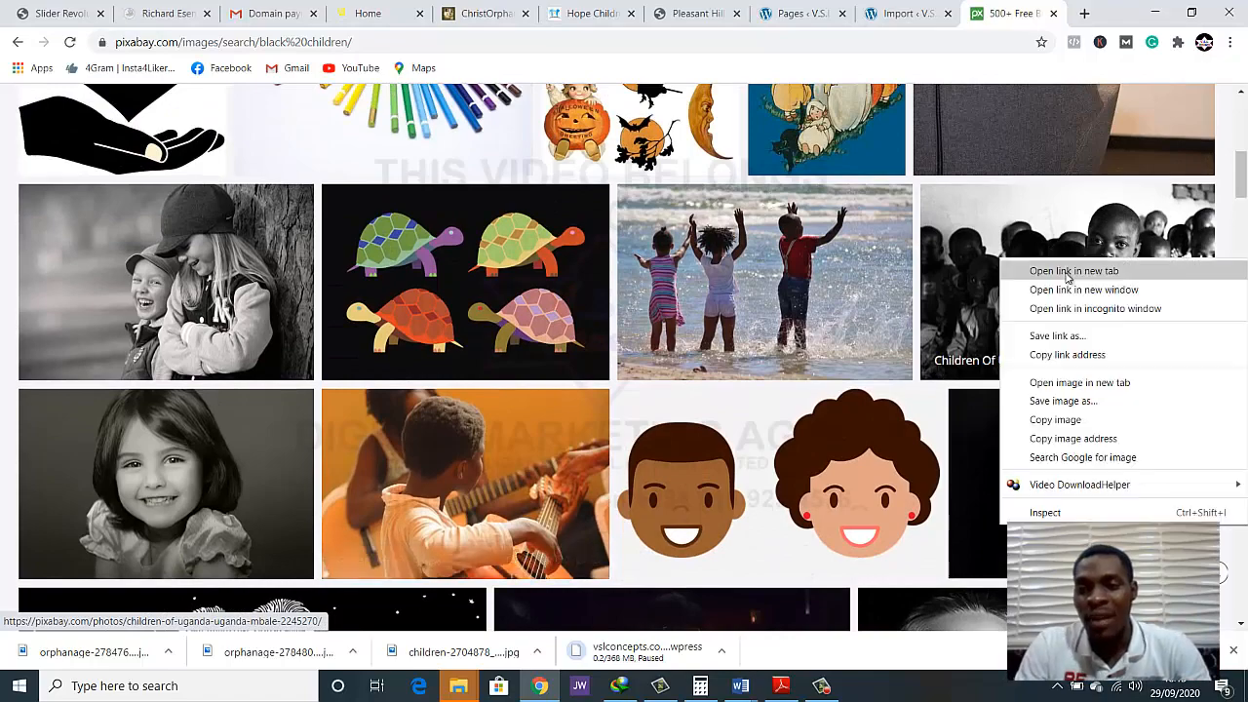
click(1068, 273)
Open the image file of the Child Africans Africa photo of the shaven-headed boy in a new tab
scroll(805, 298, down, 1)
scroll(805, 297, down, 9)
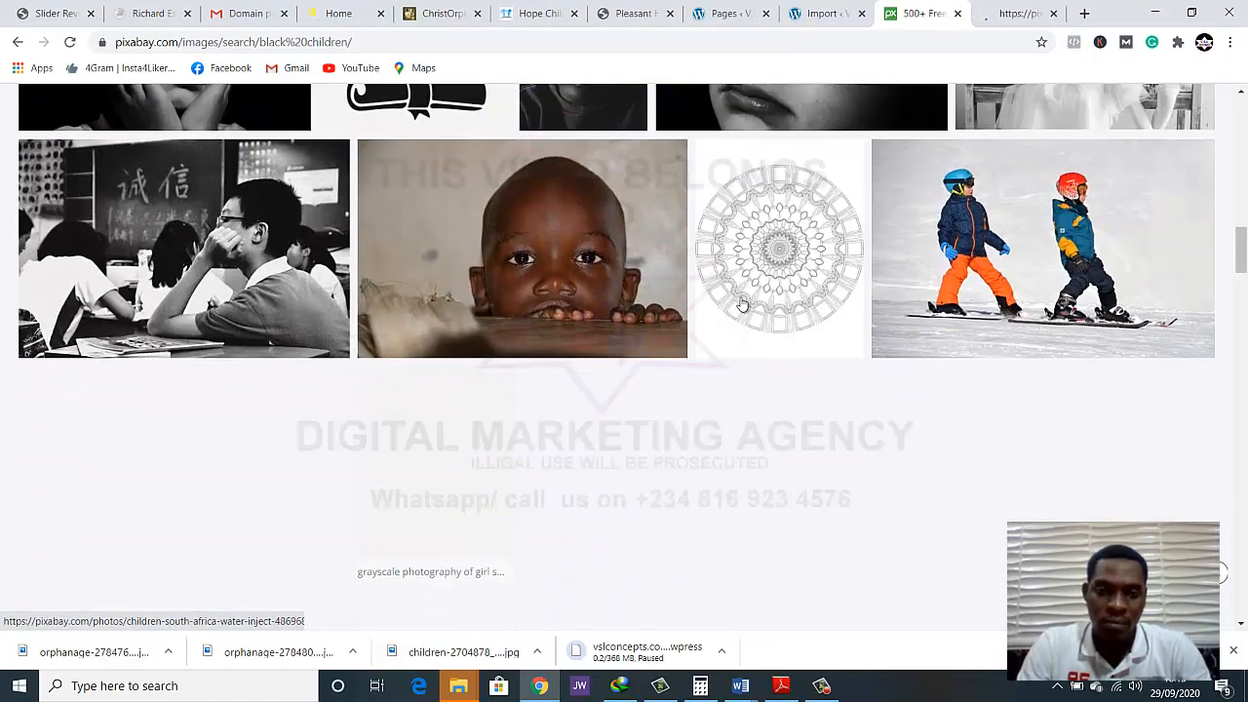
right_click(518, 260)
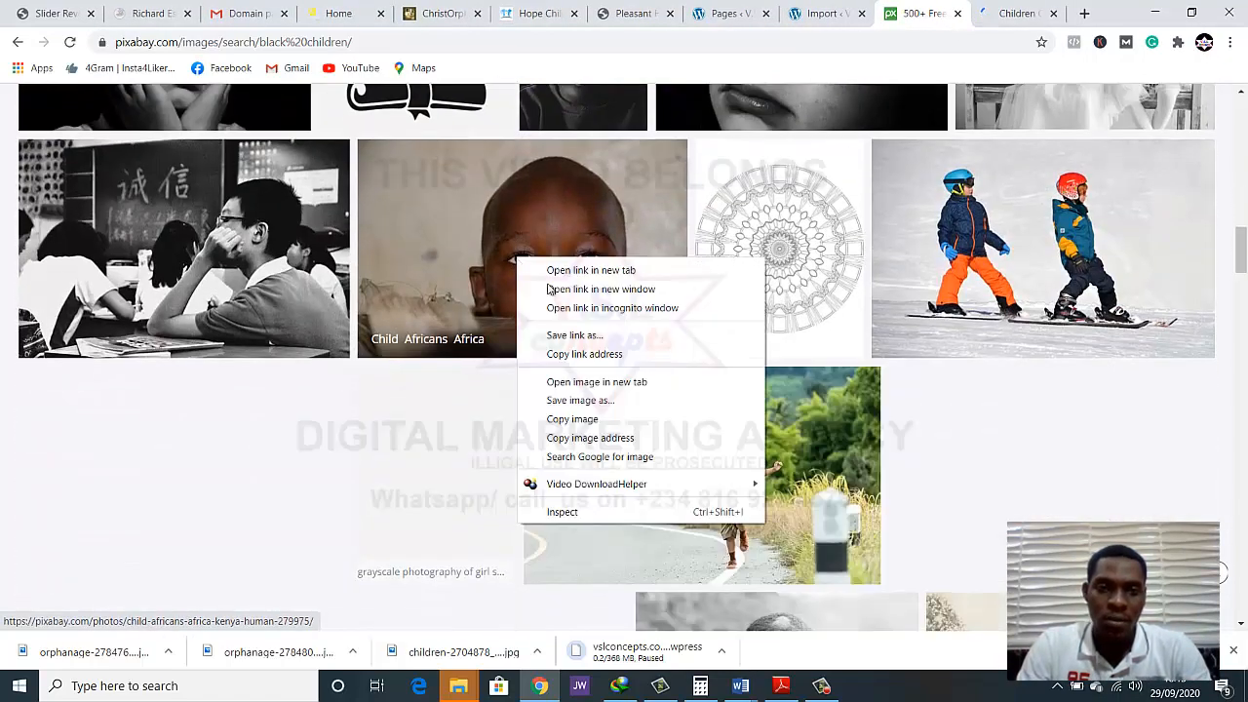
click(578, 383)
Open the page of the Africa Poverty Child photo of the boy walking along a dirt road in a new tab
scroll(561, 261, down, 3)
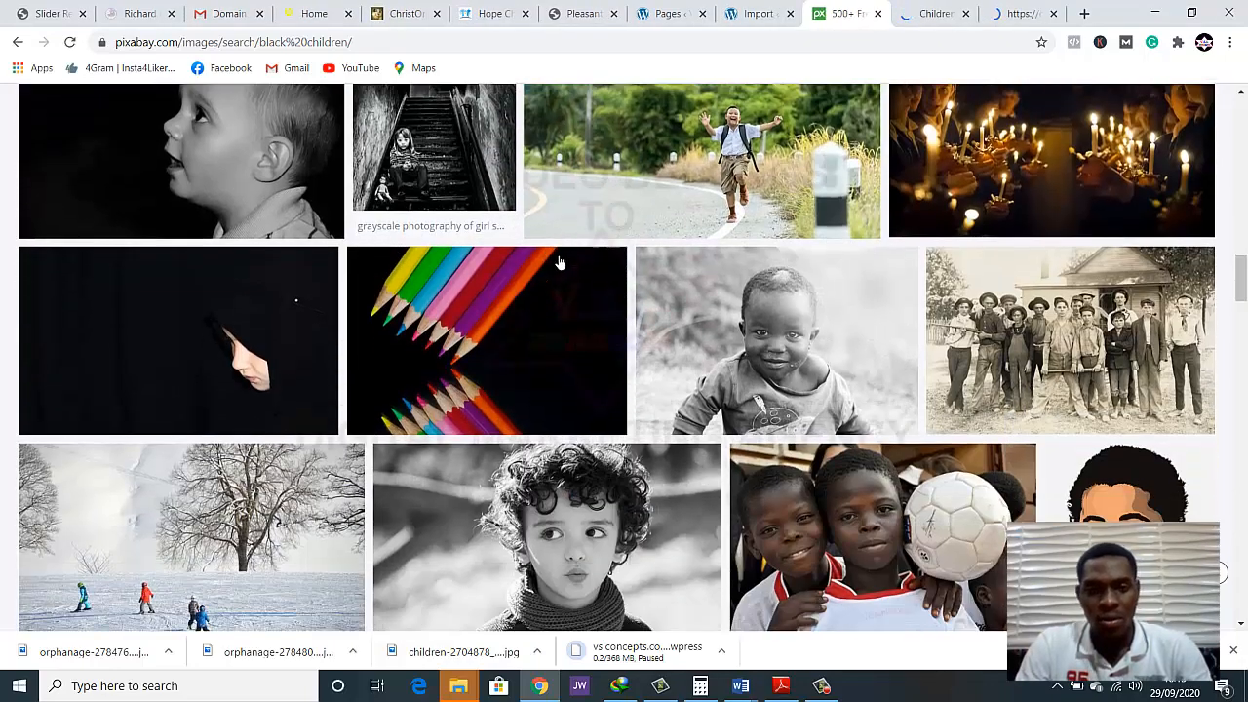
scroll(561, 261, down, 3)
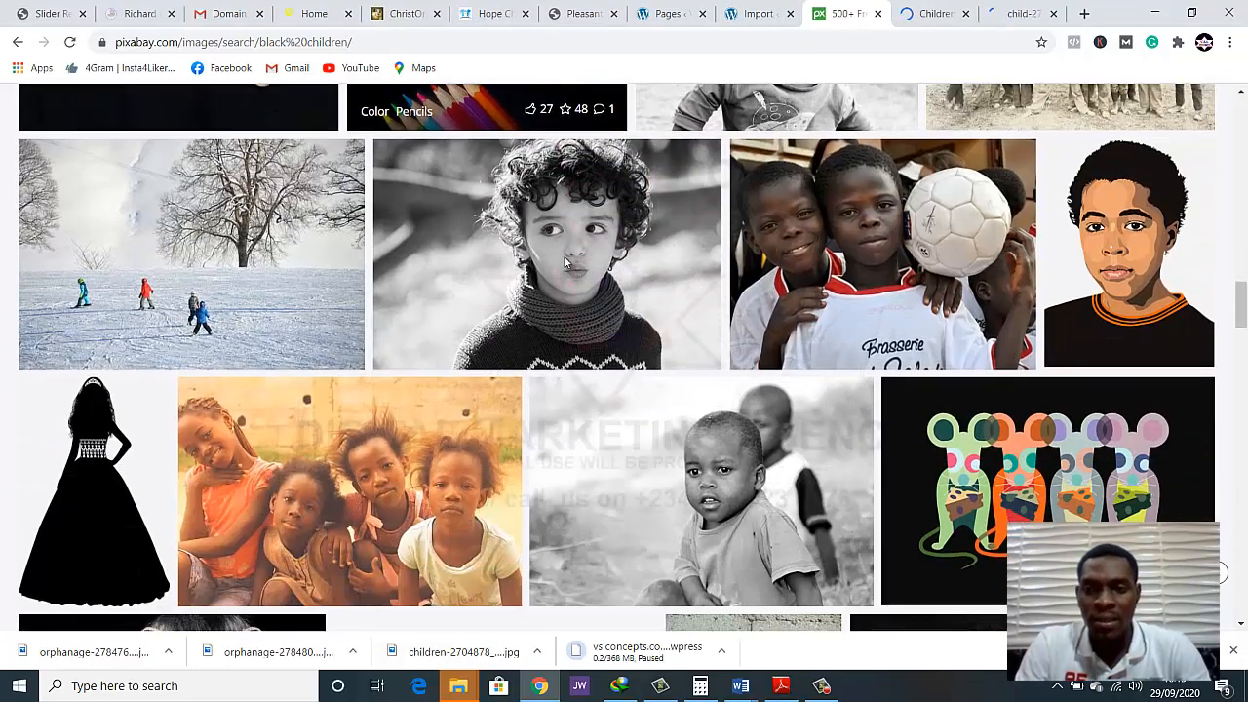
scroll(570, 262, down, 5)
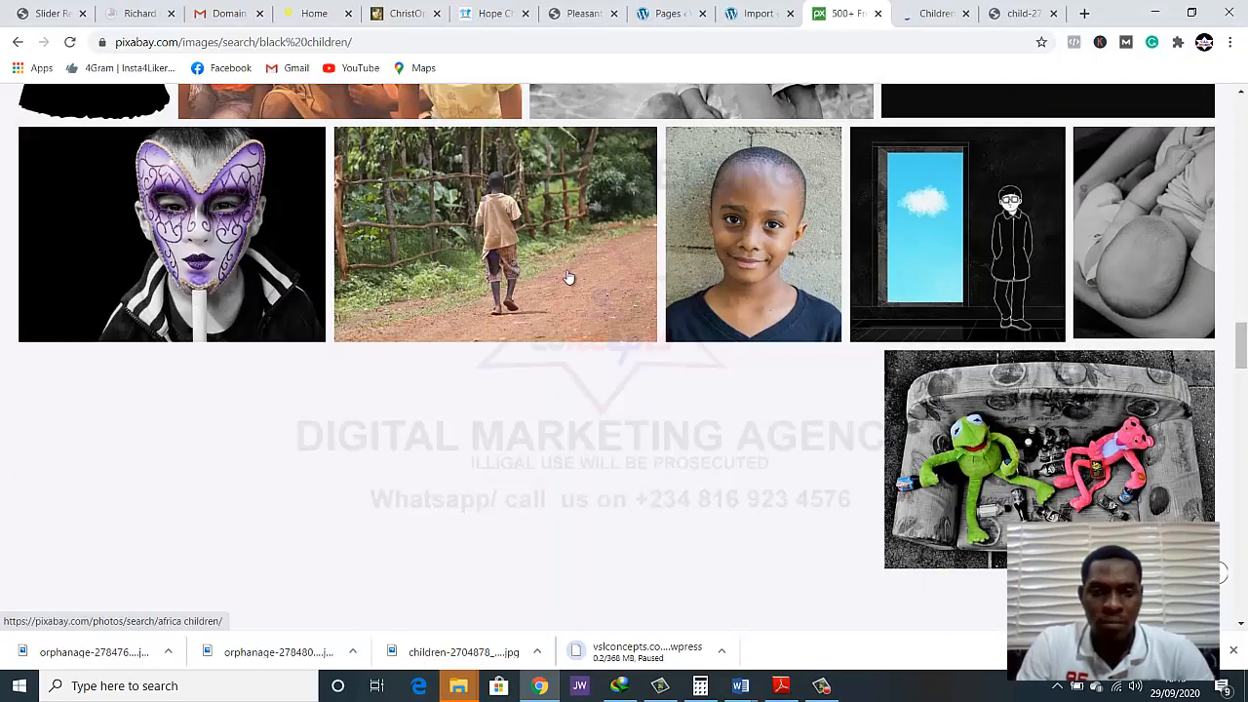
right_click(547, 209)
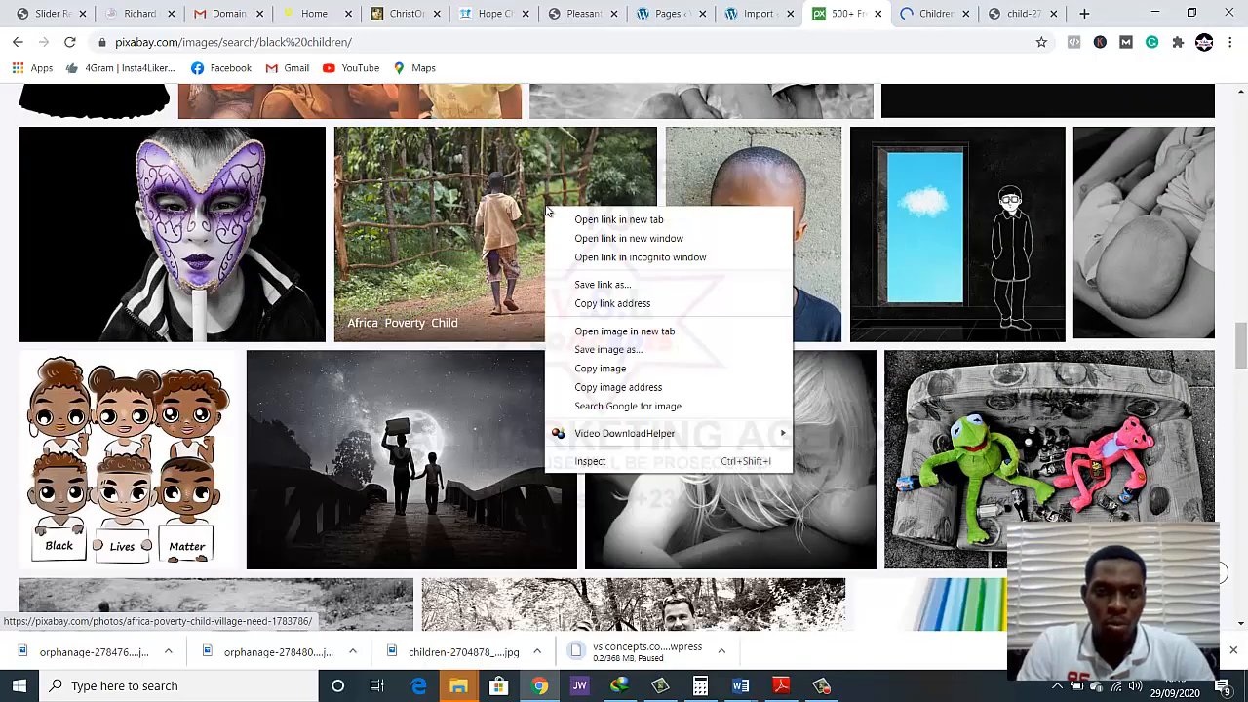
click(581, 220)
Open the page of the sepia photo of the boy standing in a street with parked cars in a new tab
scroll(583, 243, down, 7)
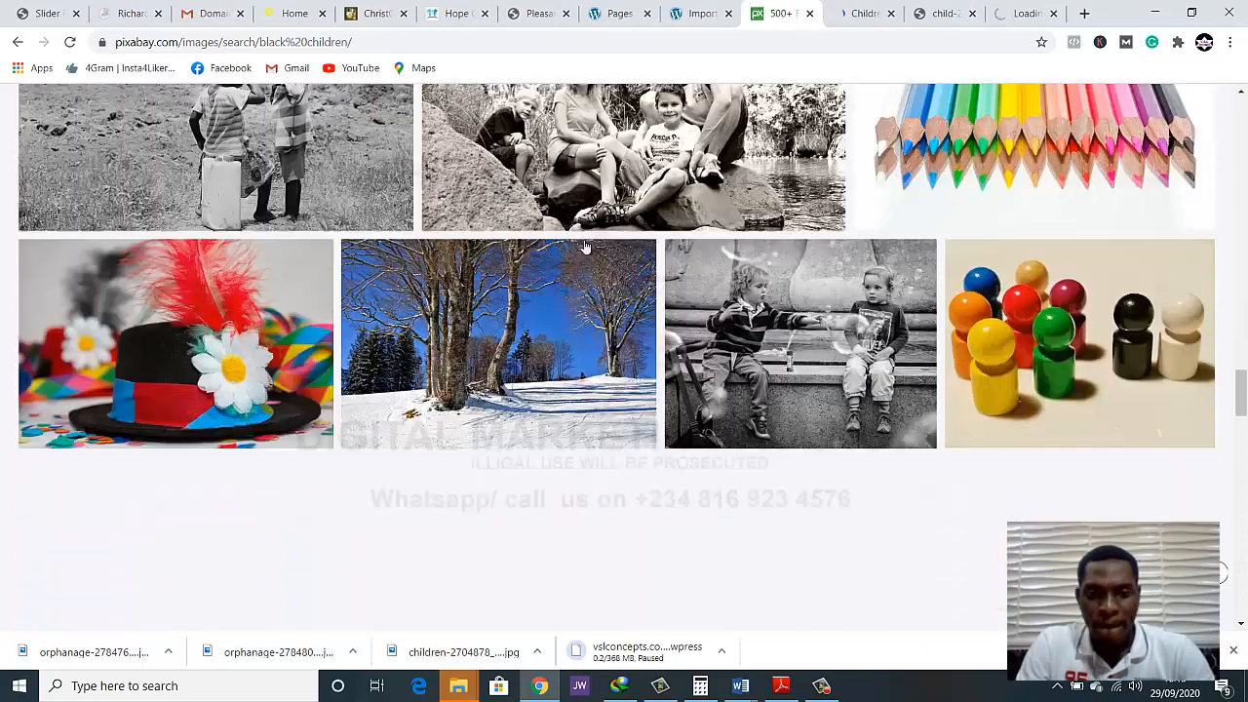
scroll(585, 248, up, 2)
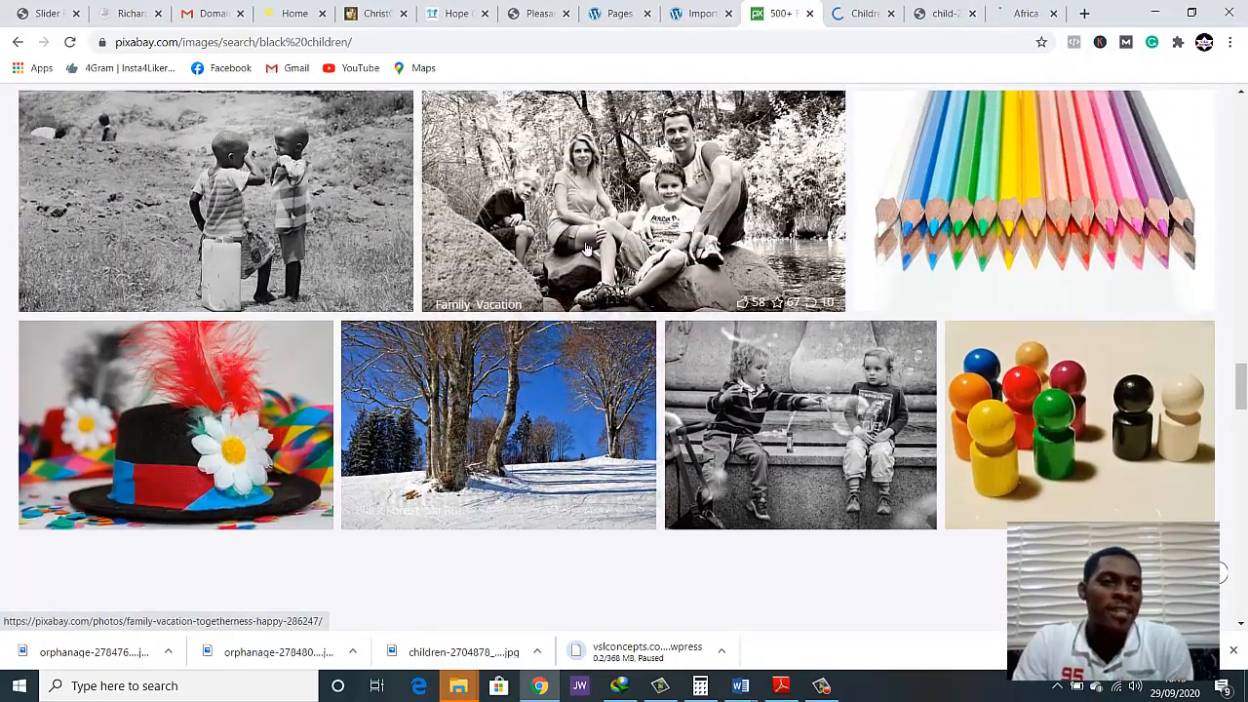
scroll(586, 248, down, 5)
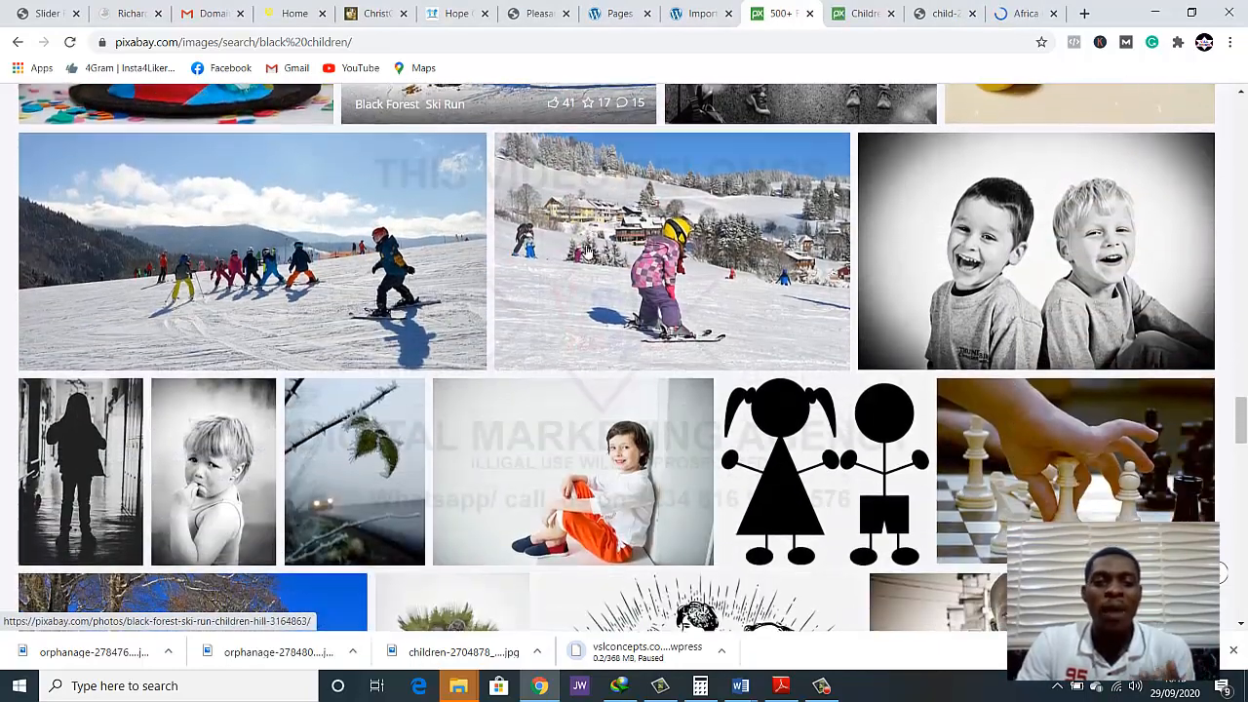
scroll(586, 251, down, 4)
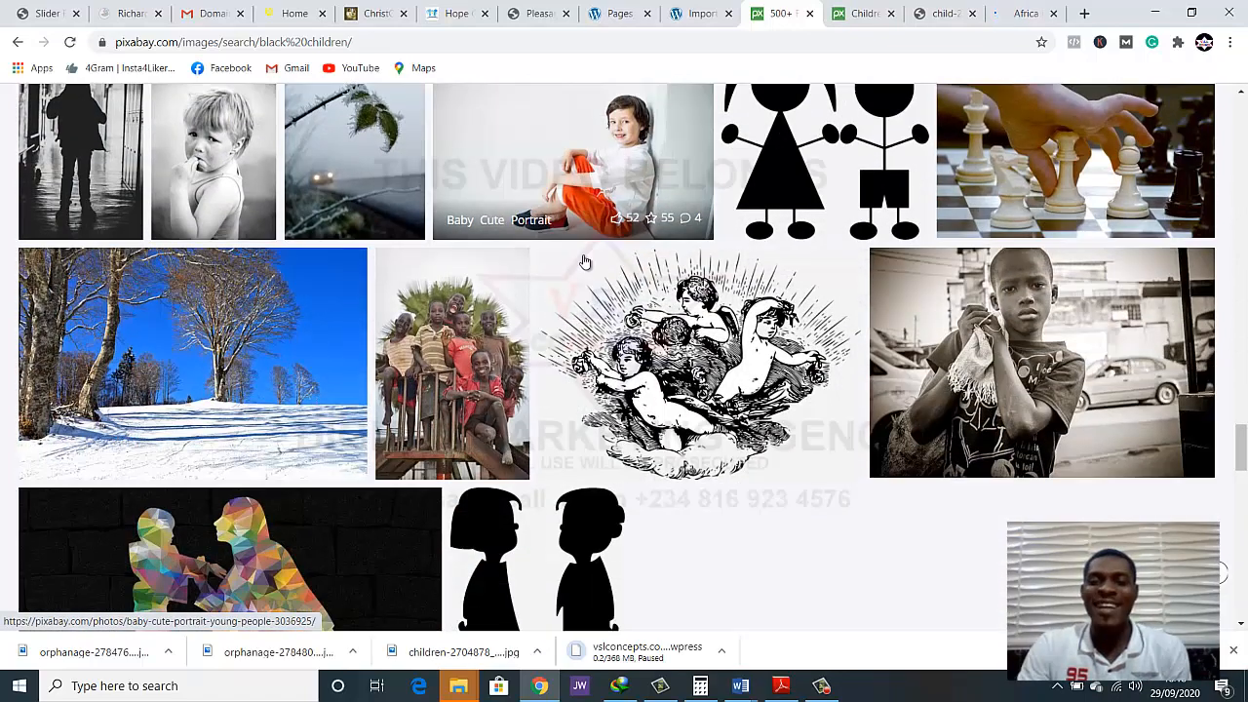
right_click(910, 327)
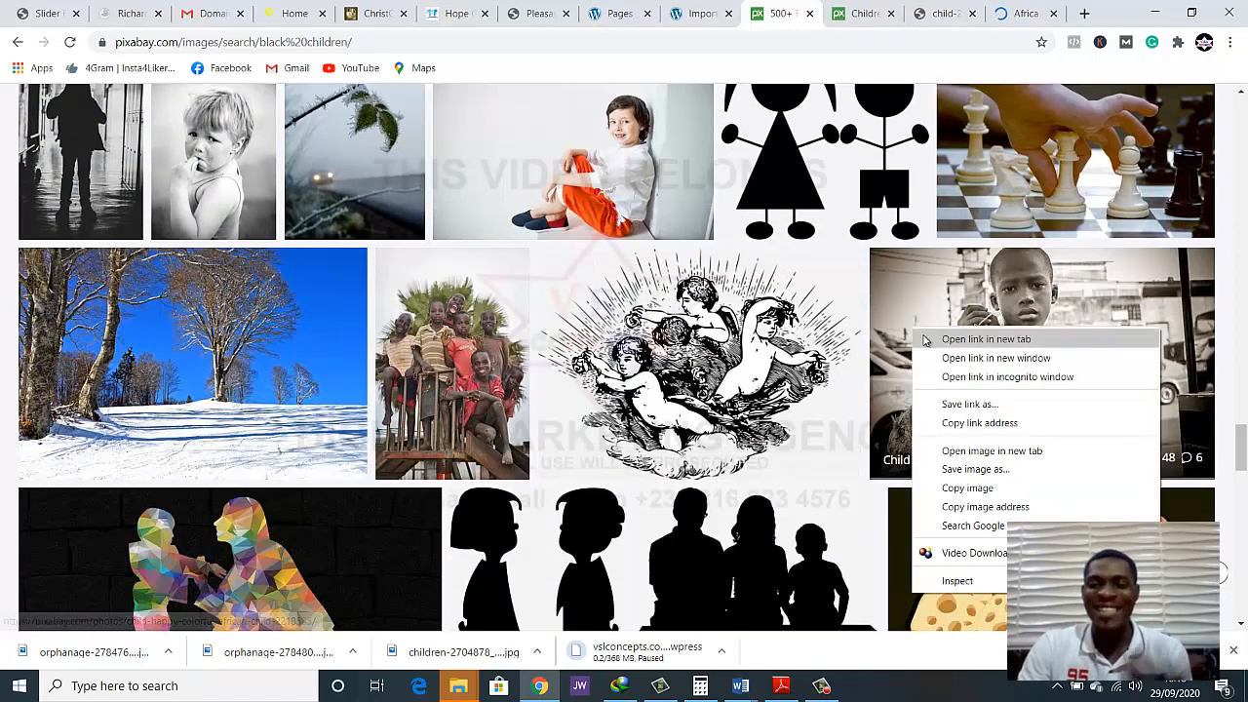
click(924, 335)
Open the People Africa group photo and the Kids African photo of three children walking past a wall in new tabs
scroll(741, 298, down, 5)
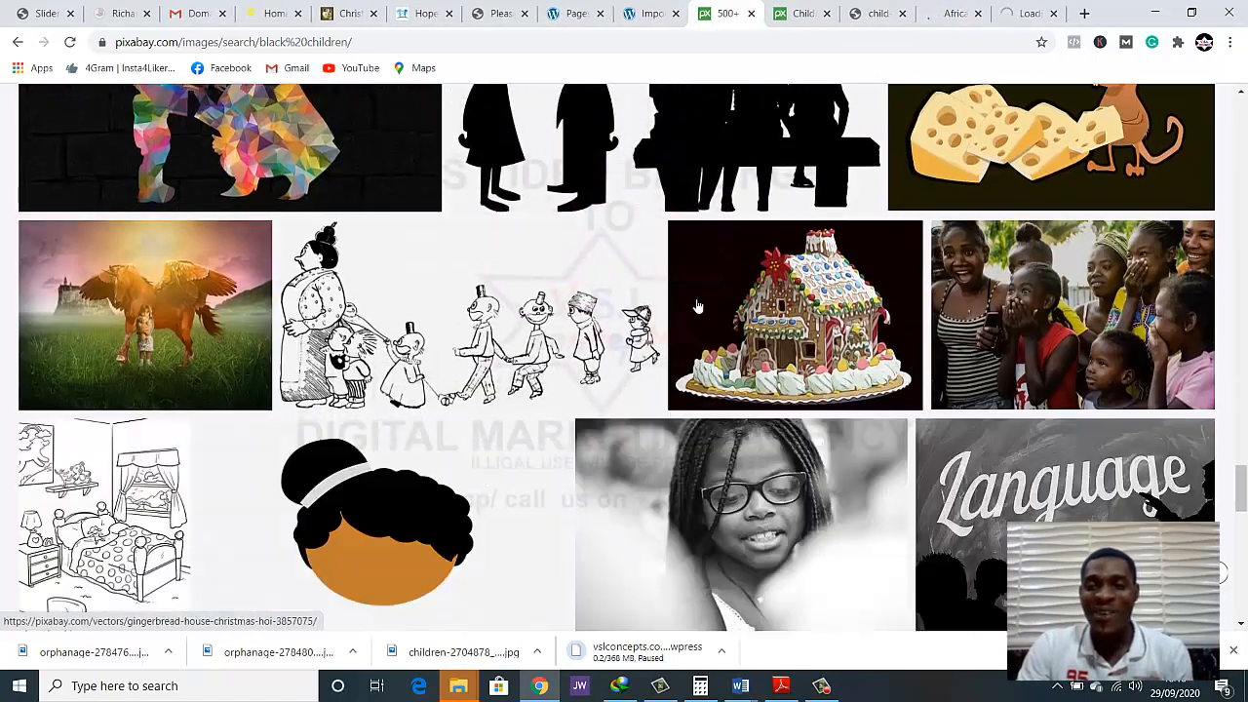
right_click(971, 296)
click(1004, 305)
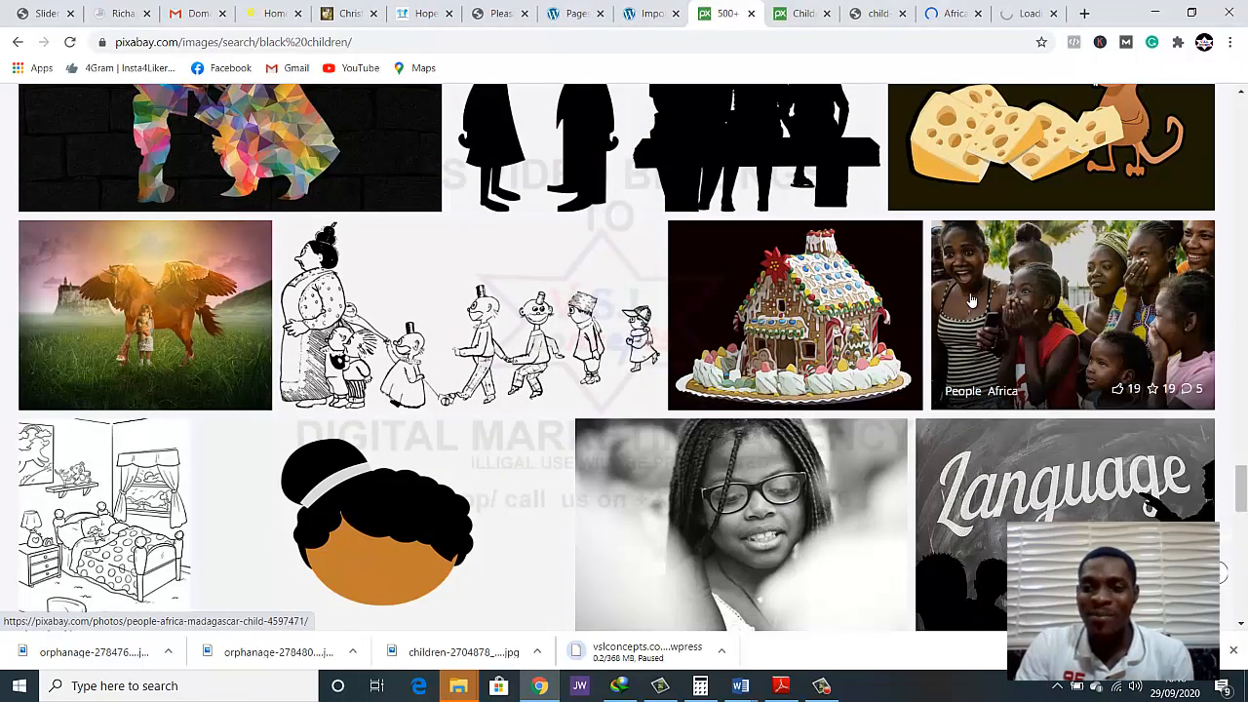
scroll(809, 284, down, 1)
scroll(806, 288, down, 4)
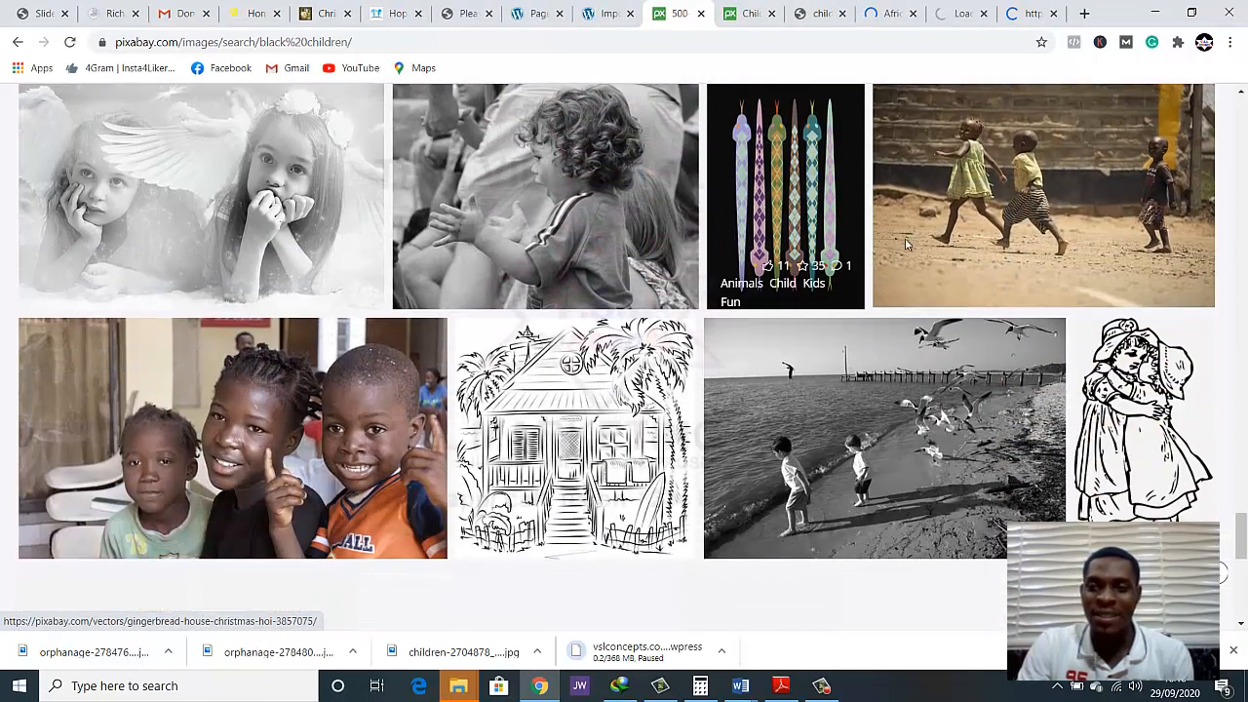
right_click(958, 205)
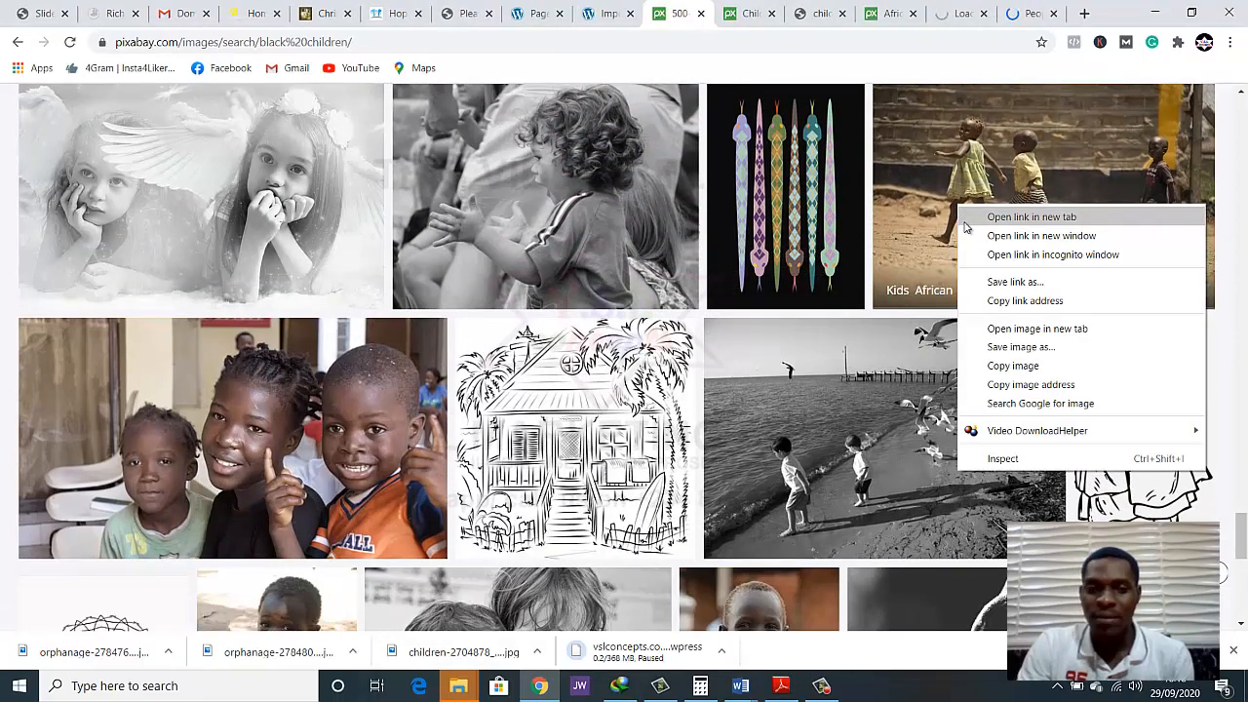
click(1004, 217)
Open the Uganda photo of the boy making a peace sign and the Kid Africa Guinea photo in new tabs
scroll(590, 322, down, 2)
scroll(588, 327, down, 1)
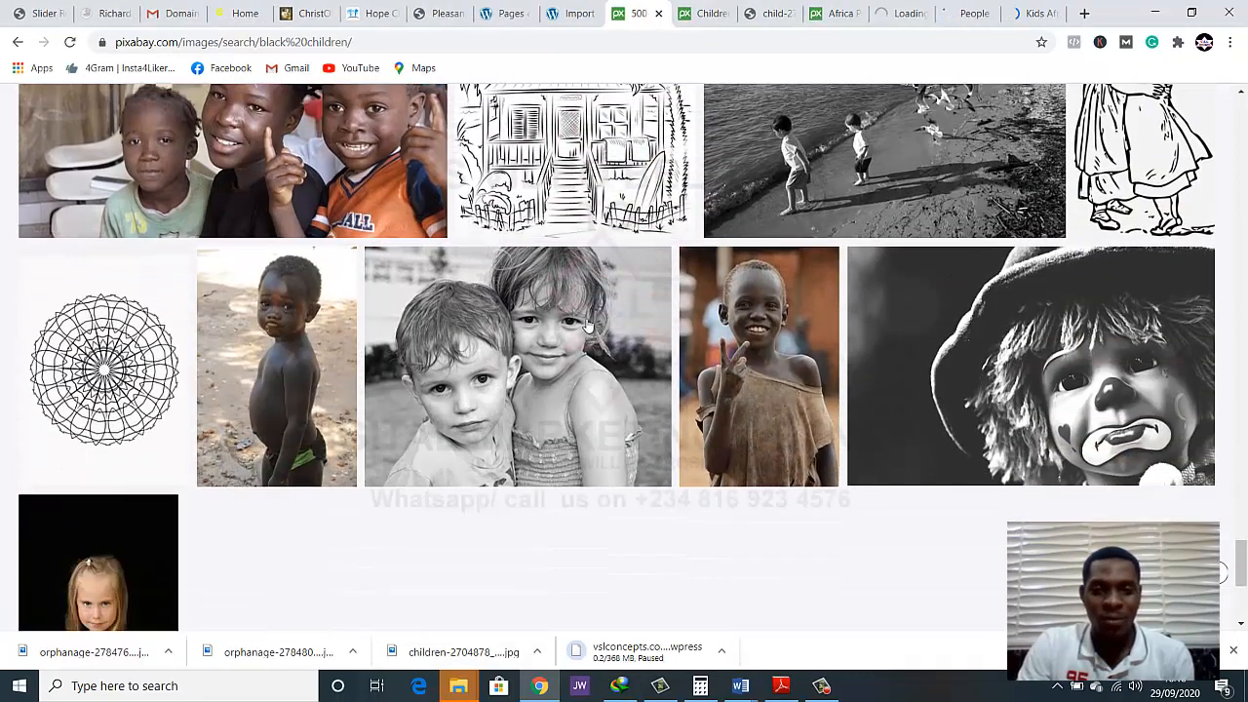
right_click(717, 369)
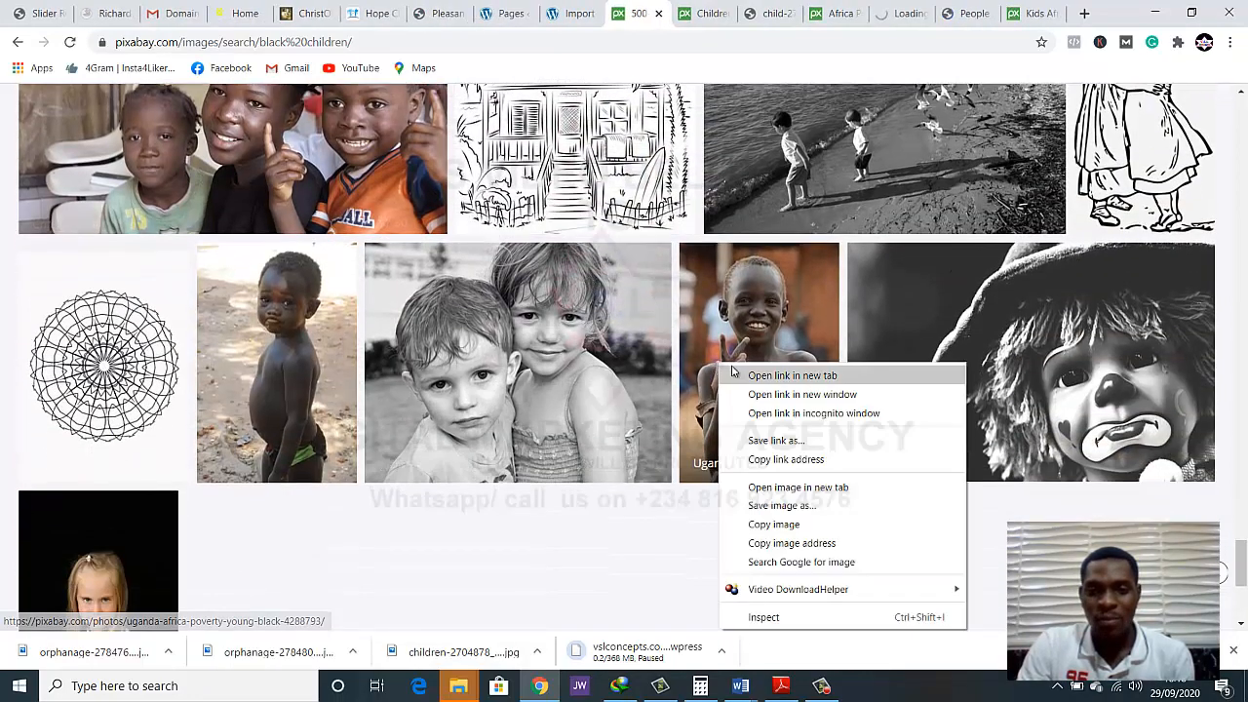
click(736, 373)
right_click(300, 347)
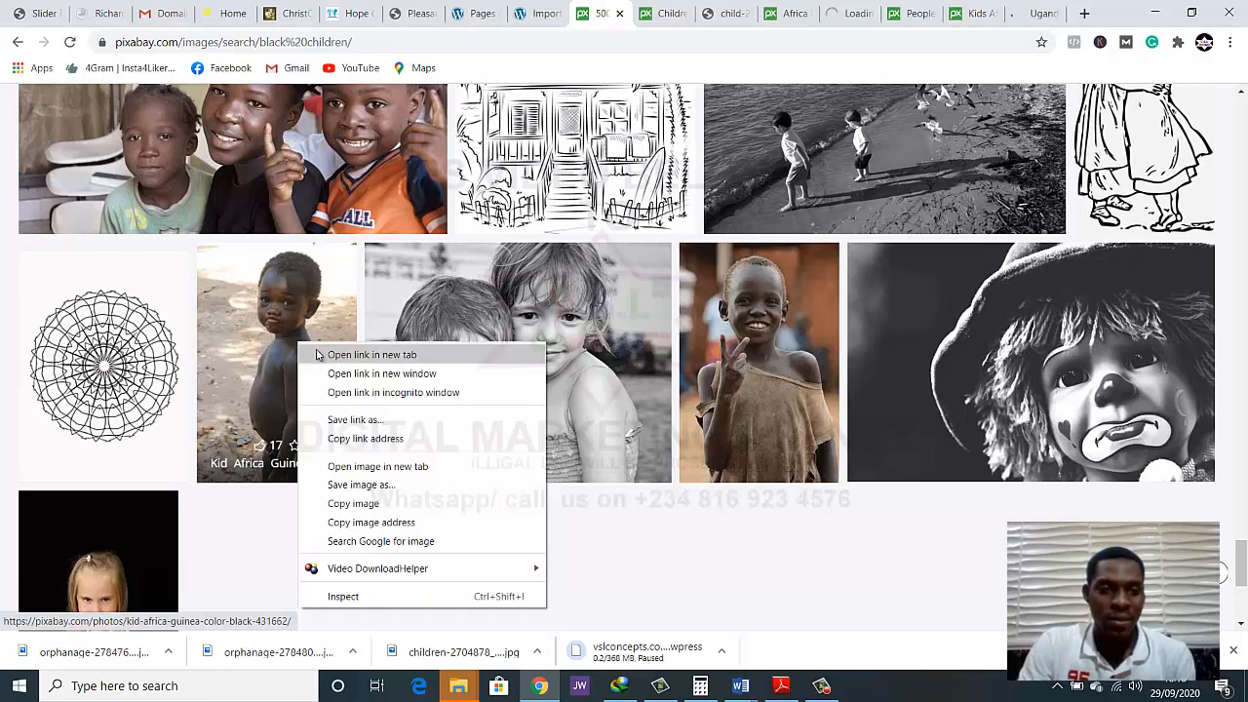
click(317, 353)
Go to the second results page and open the photo of the two children standing on sandy ground in a new tab
scroll(660, 288, down, 3)
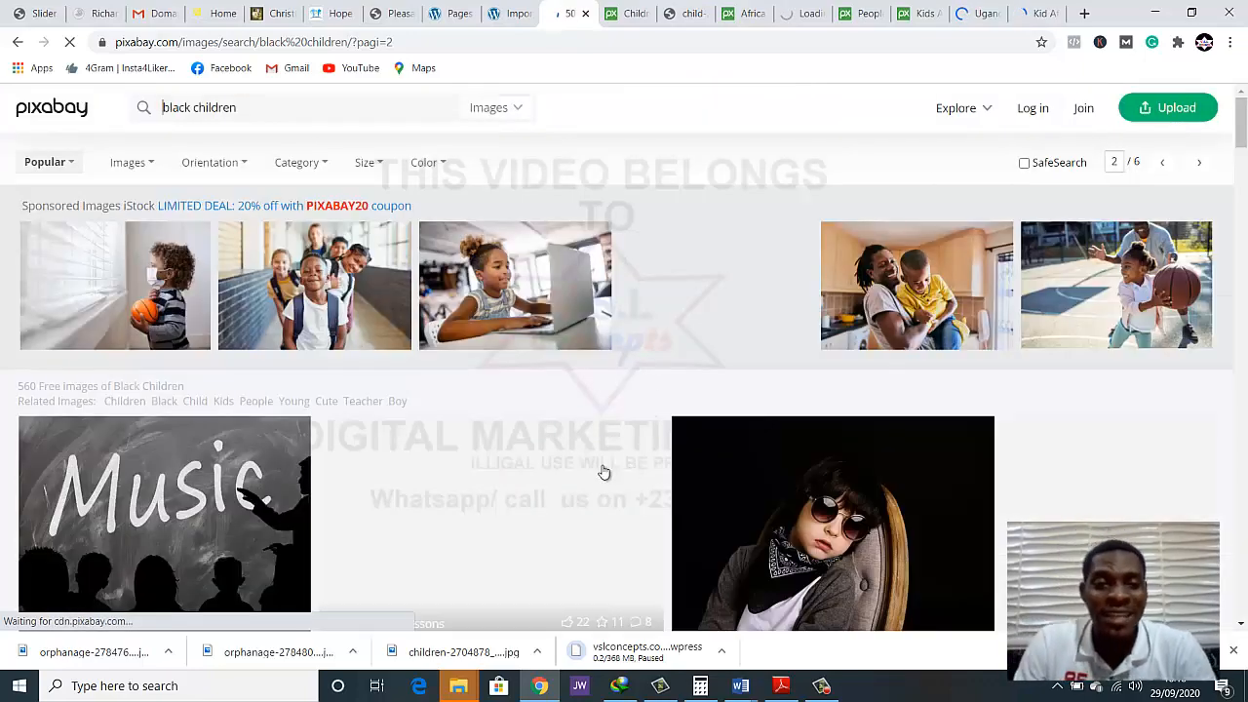
scroll(624, 410, down, 2)
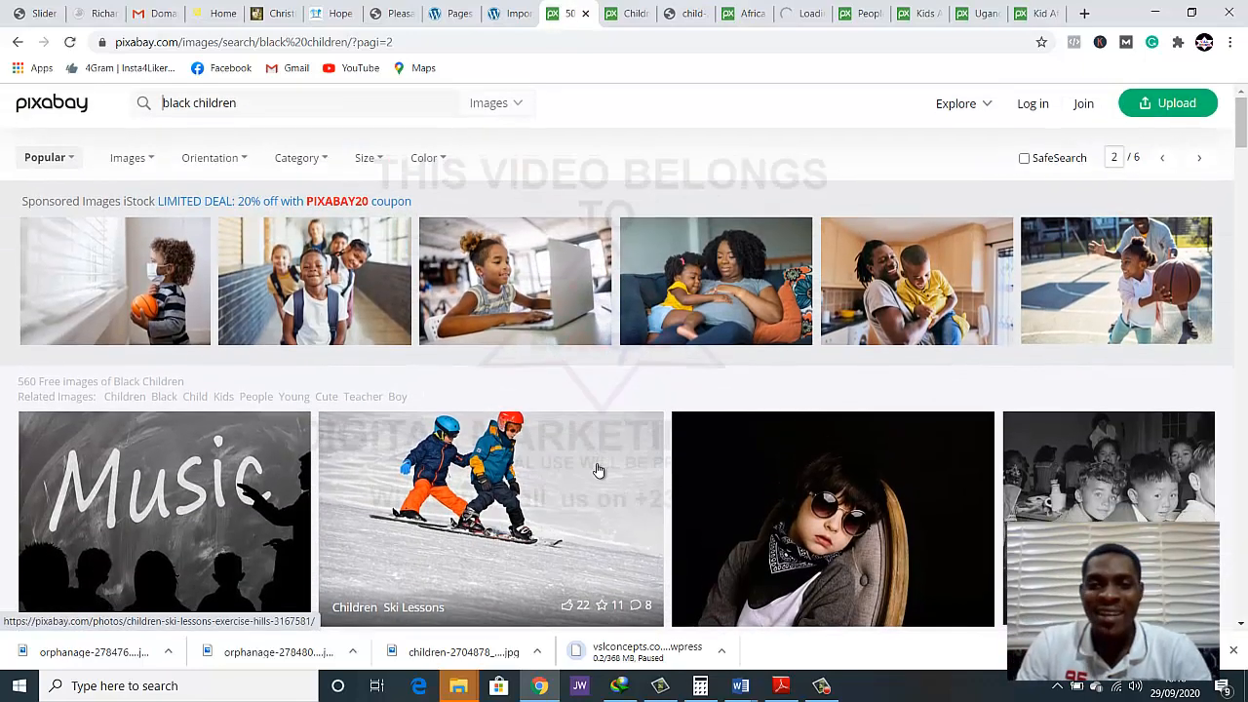
scroll(600, 460, down, 7)
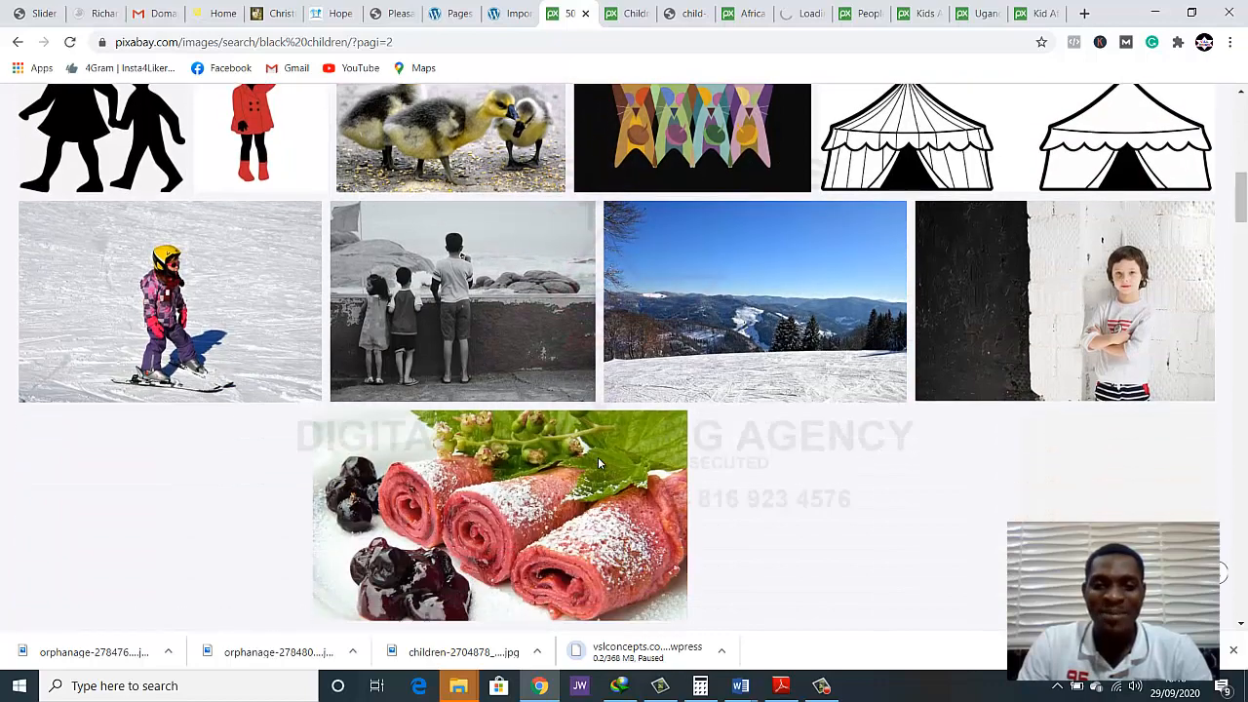
scroll(595, 460, down, 5)
scroll(566, 429, up, 3)
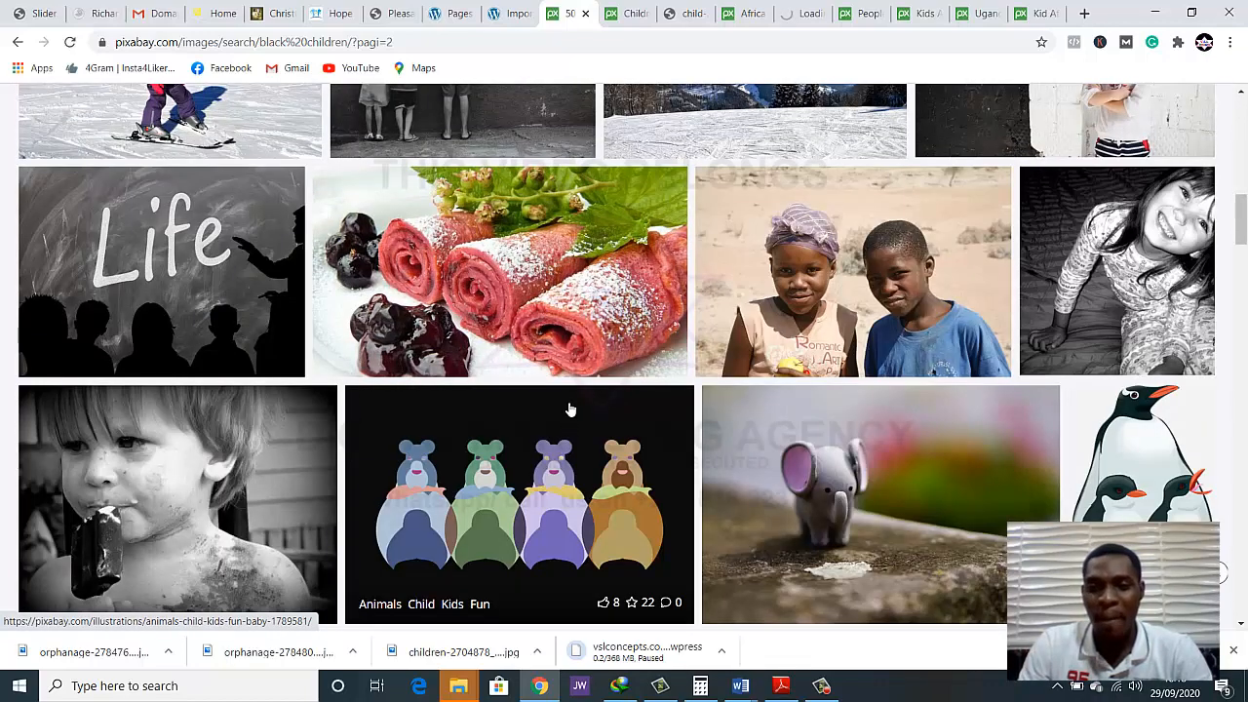
right_click(747, 285)
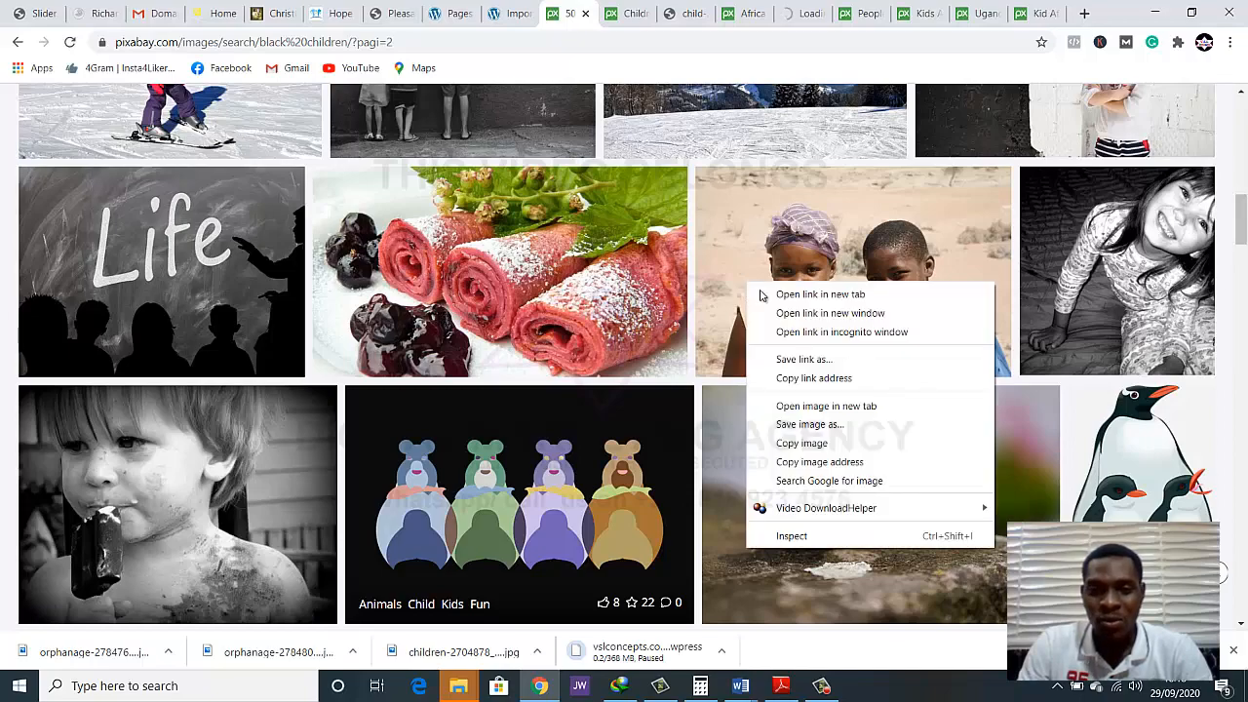
key(Escape)
Find the Children Happy Grass photo of the village children on the second results page and open it in a new tab
scroll(575, 307, down, 3)
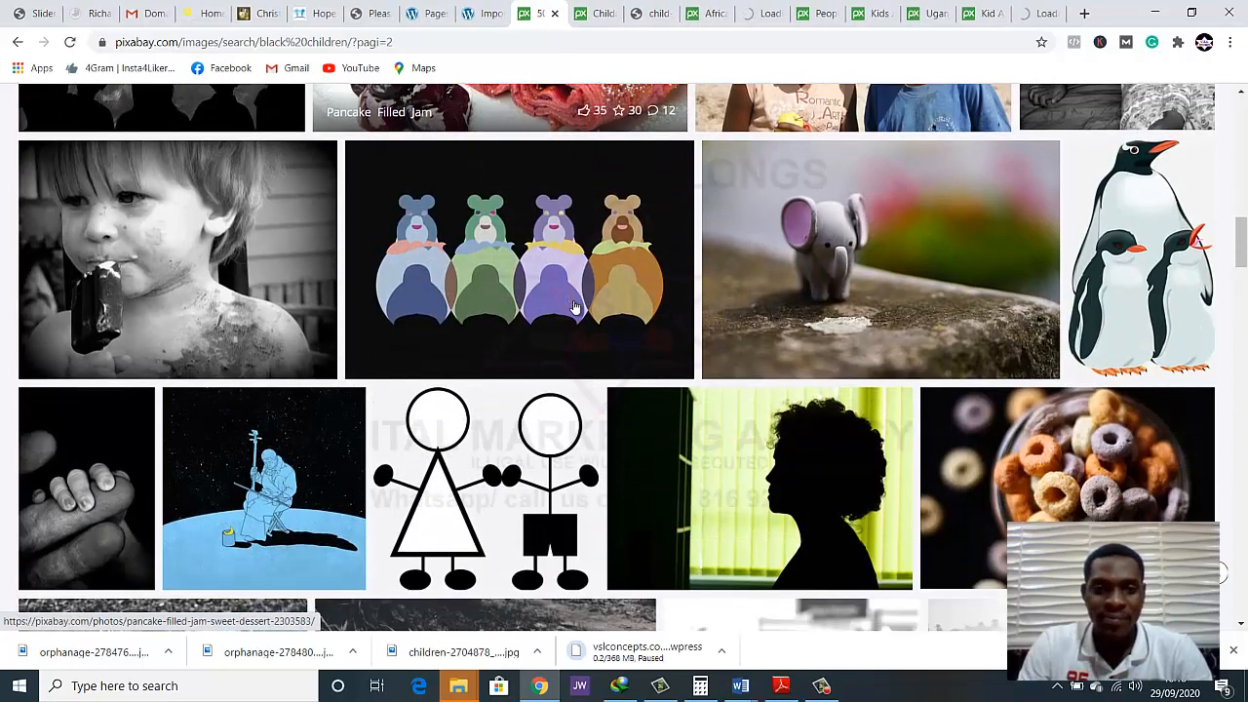
scroll(576, 307, down, 2)
scroll(576, 307, down, 4)
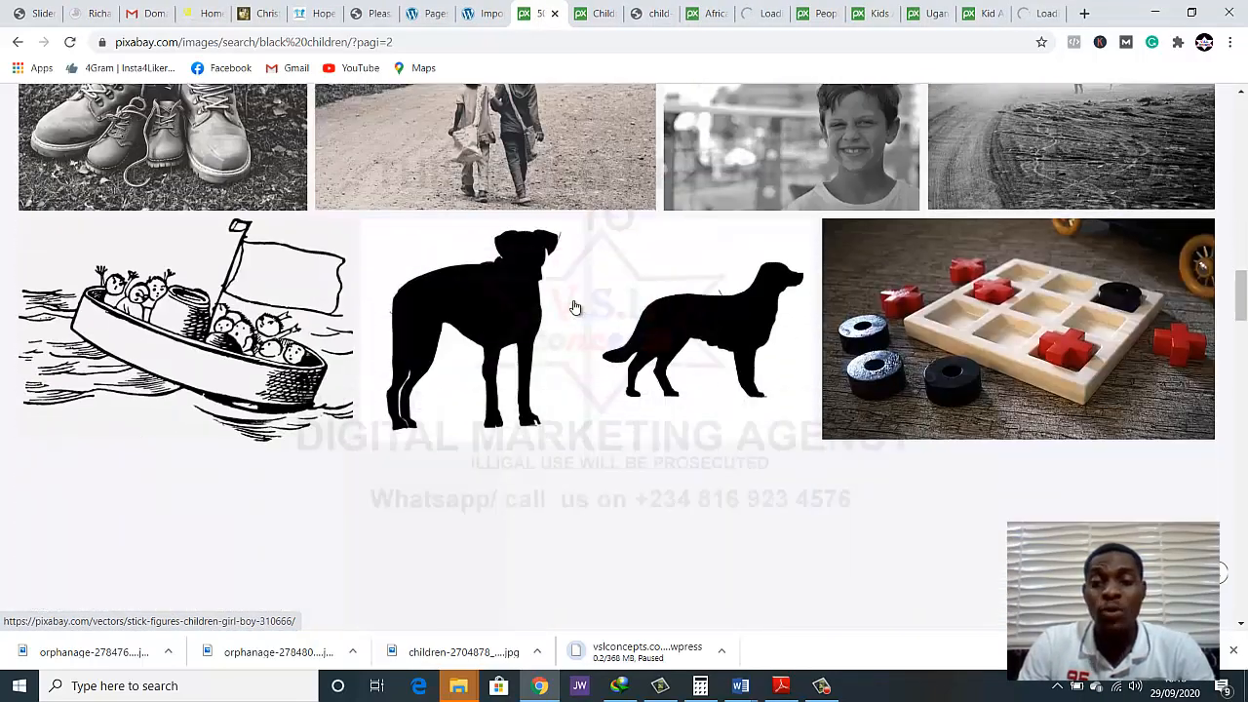
scroll(575, 307, down, 2)
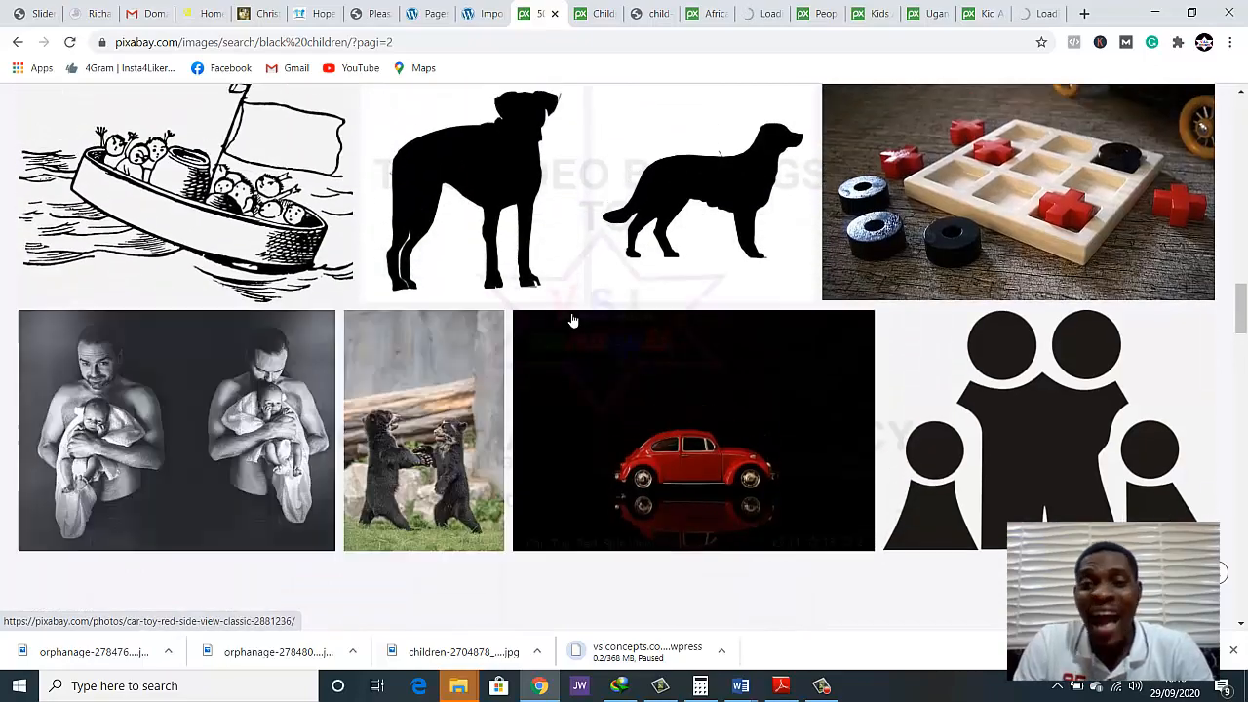
scroll(573, 321, up, 1)
scroll(573, 293, up, 2)
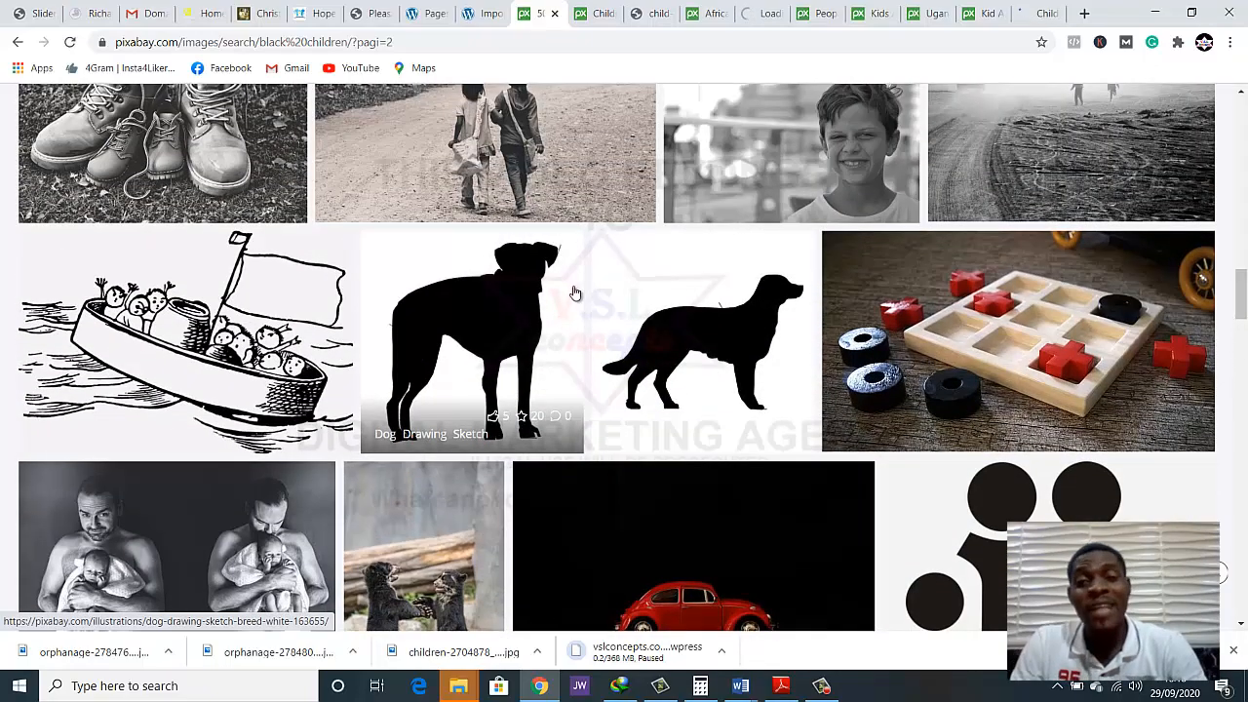
scroll(571, 304, down, 4)
scroll(570, 320, down, 6)
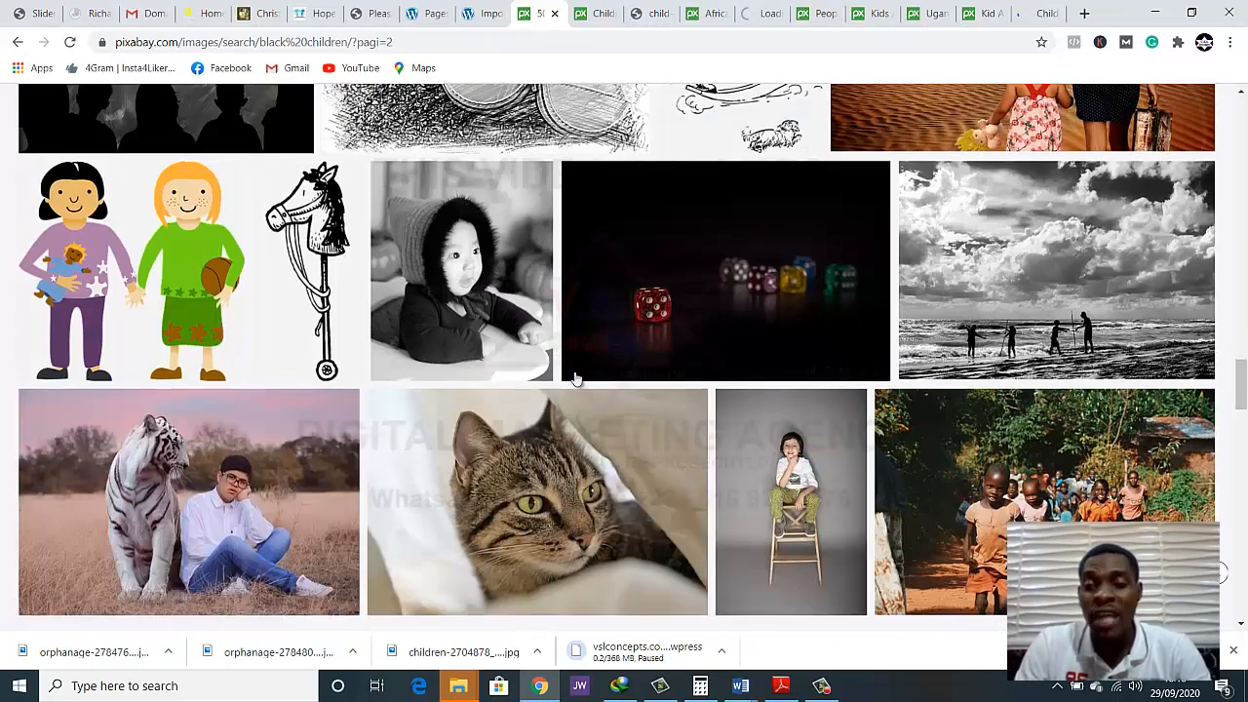
scroll(566, 353, down, 2)
right_click(1021, 357)
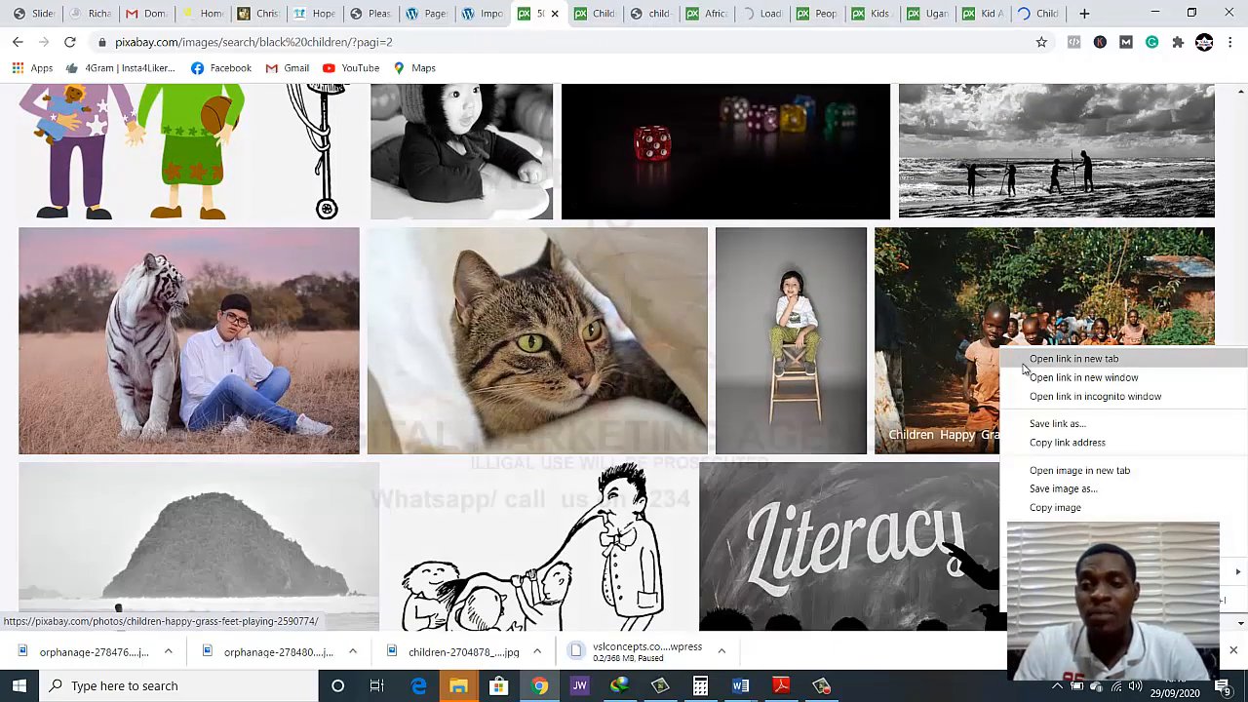
click(1026, 361)
Find the Uganda Africa Poverty photo of the boy with raised arms on the second results page and open it in a new tab
scroll(597, 376, down, 4)
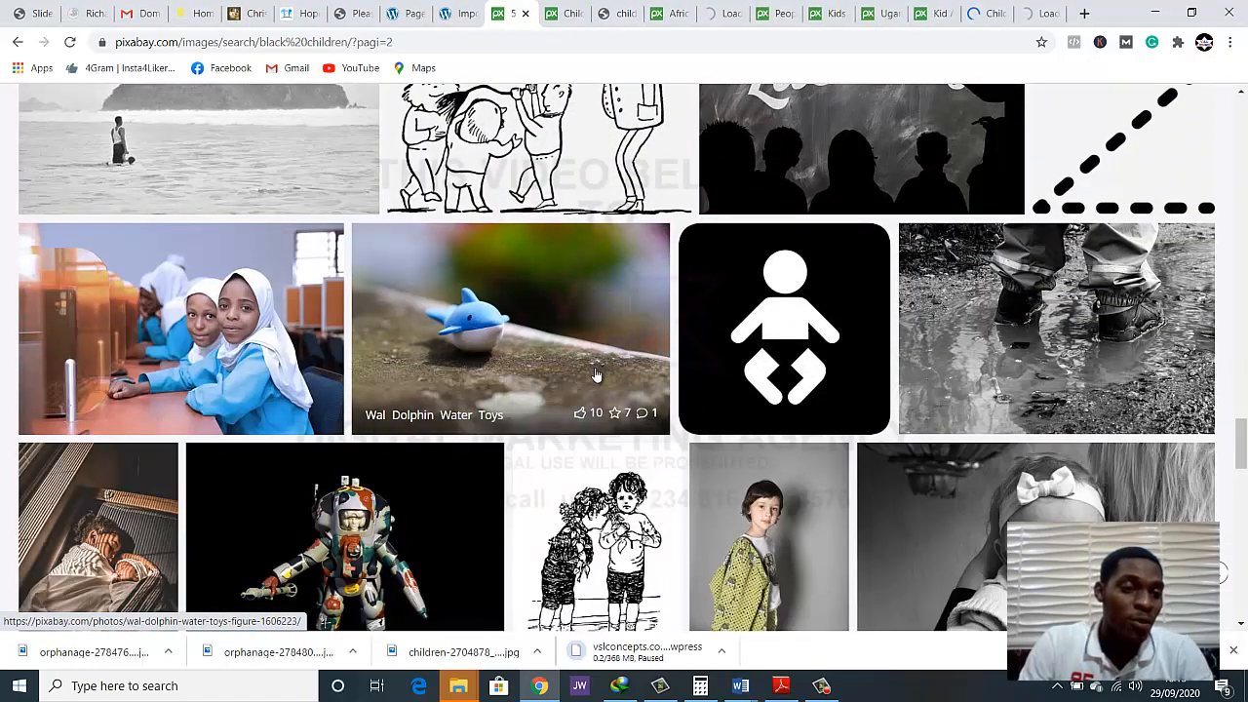
scroll(597, 375, down, 5)
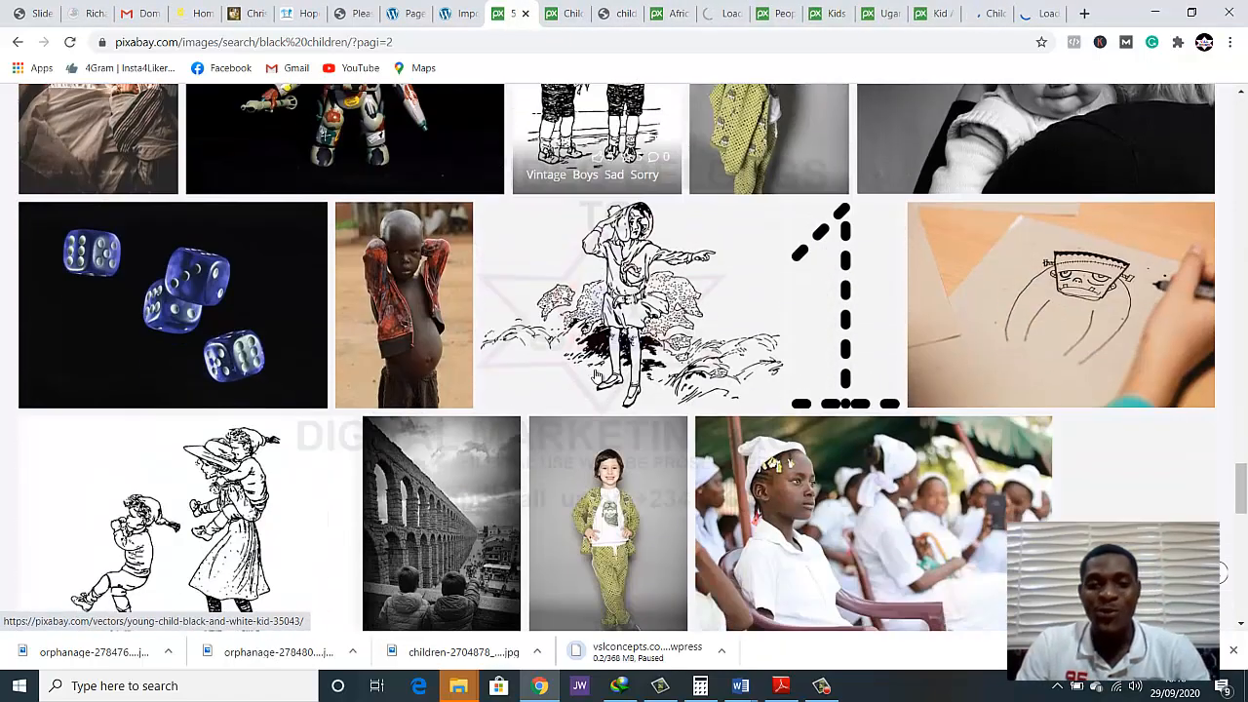
scroll(596, 375, down, 1)
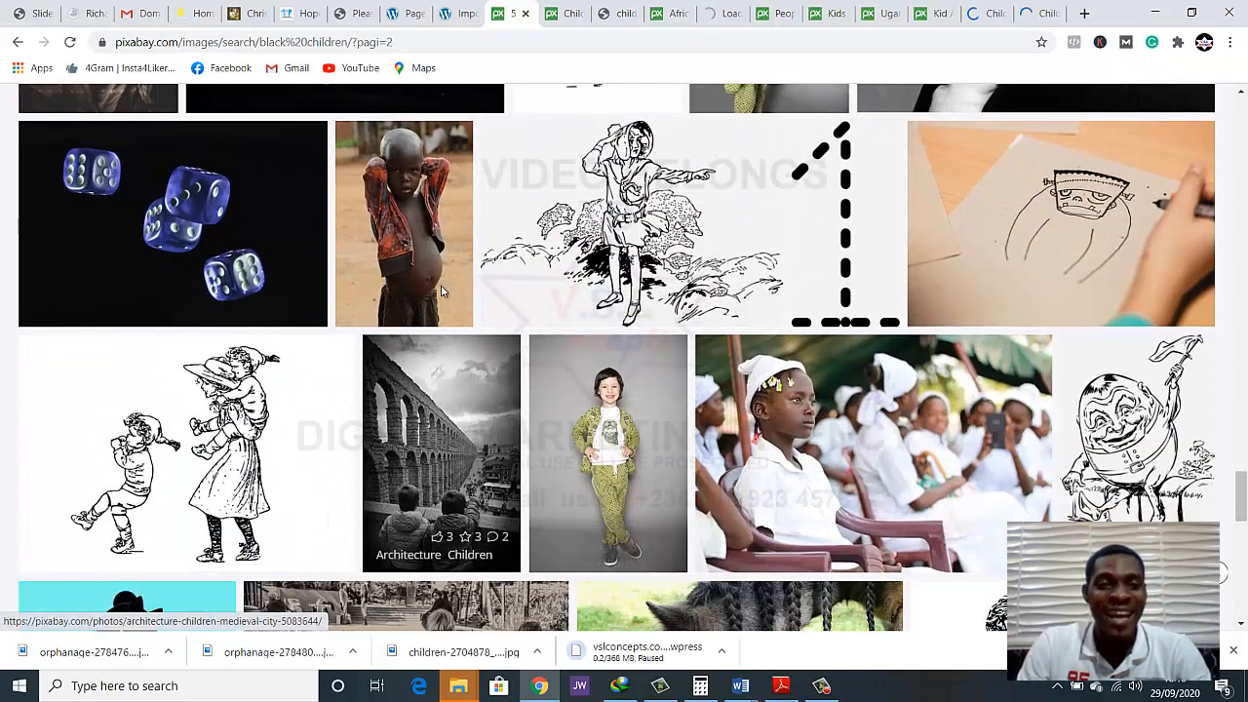
right_click(414, 213)
click(417, 215)
Open the Child Black Look photo of the seated girl in white in a new tab
scroll(845, 302, down, 2)
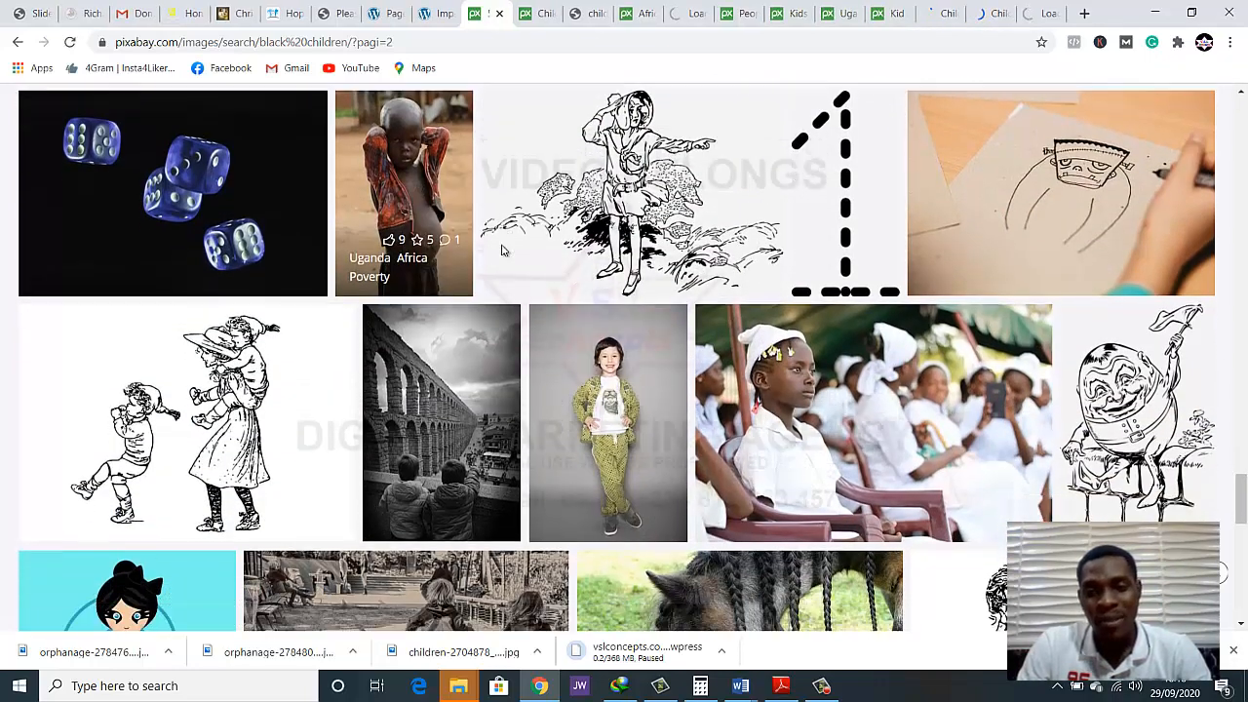
right_click(832, 295)
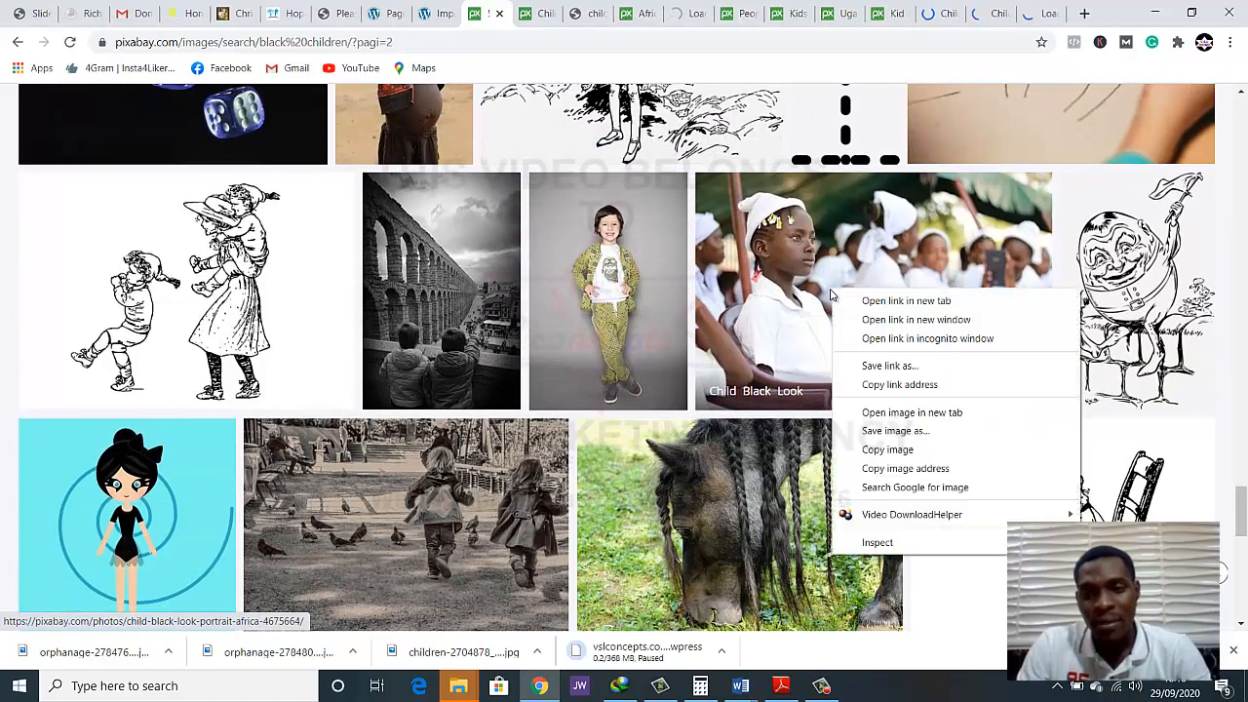
click(849, 306)
Go to the third results page and open the Fireworks Kids Holiday photo in a new tab
scroll(770, 329, down, 2)
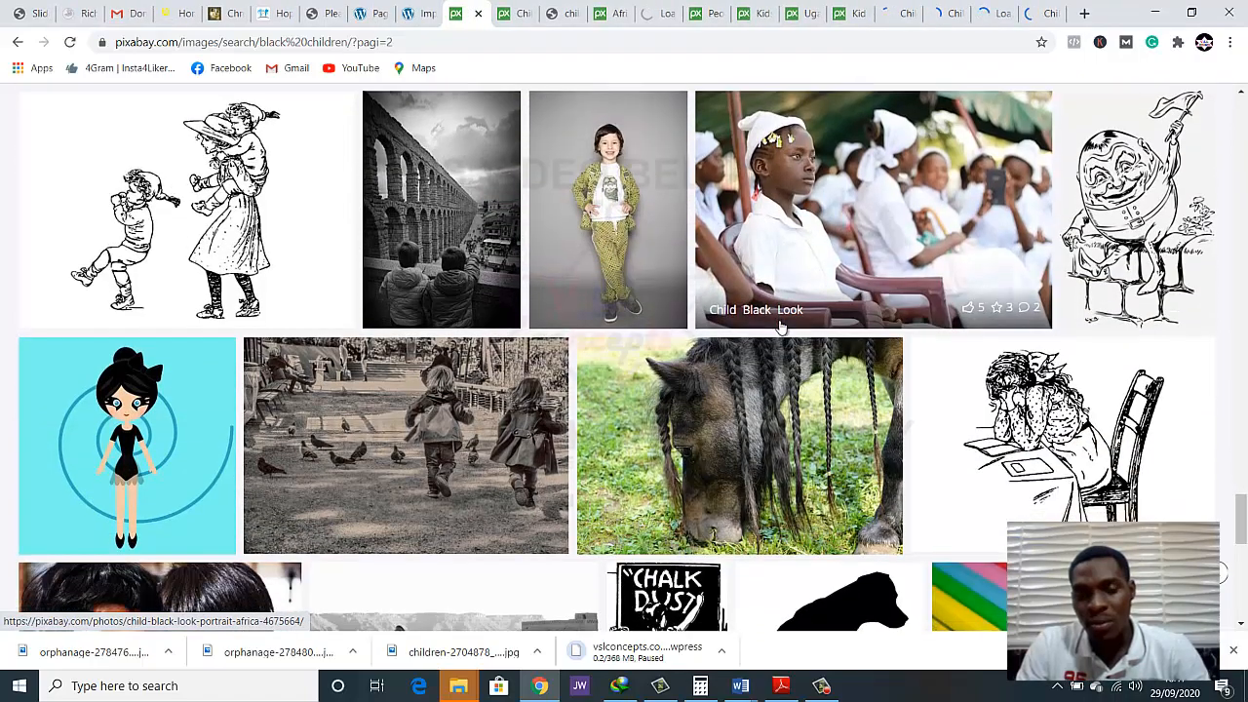
scroll(769, 329, down, 5)
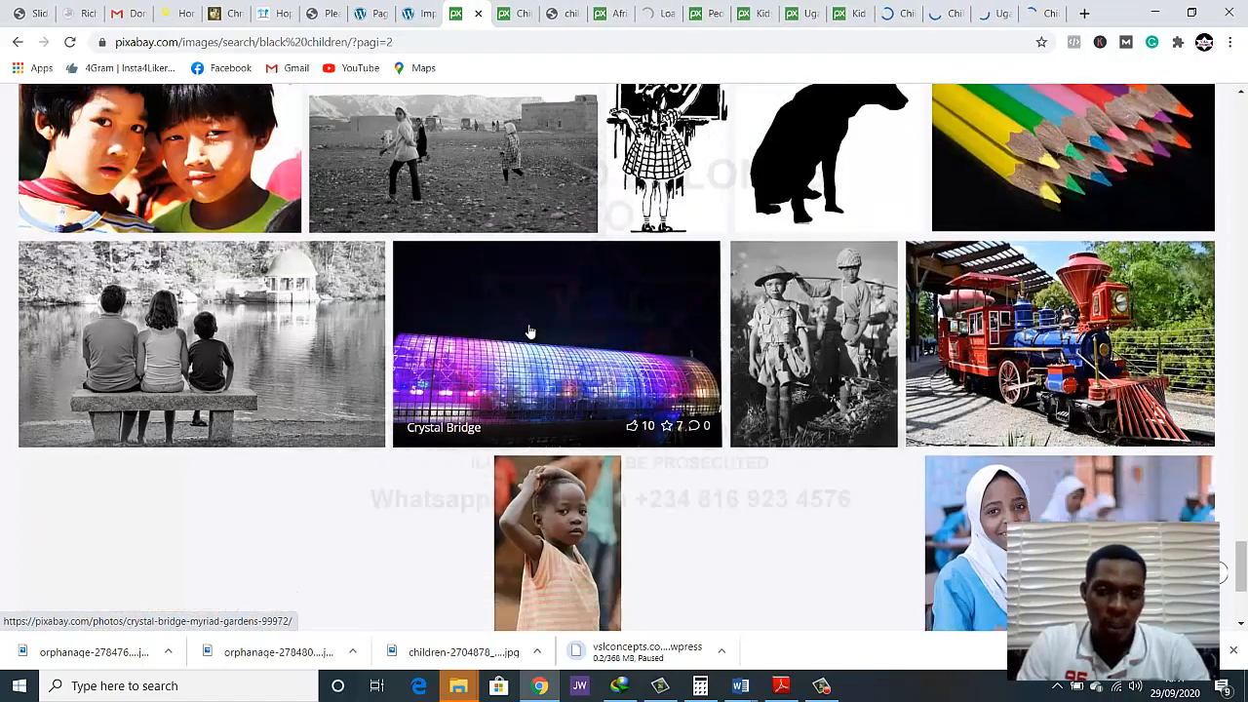
scroll(529, 331, down, 2)
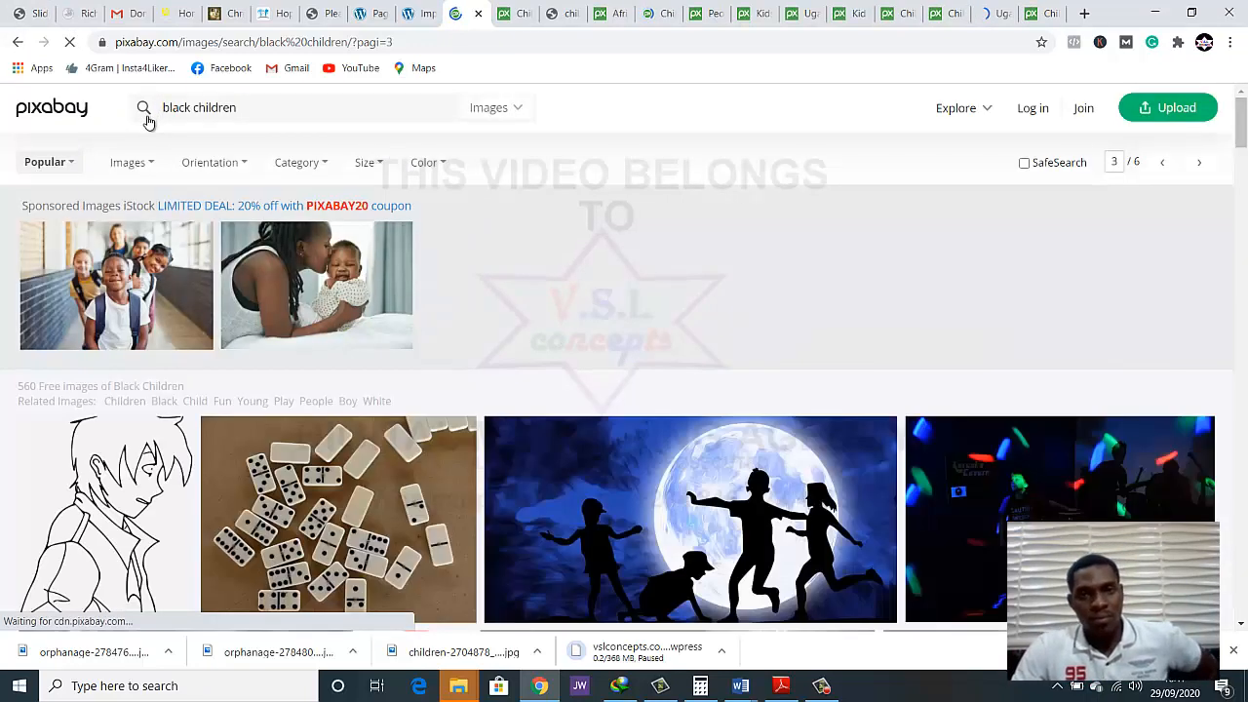
scroll(247, 317, down, 3)
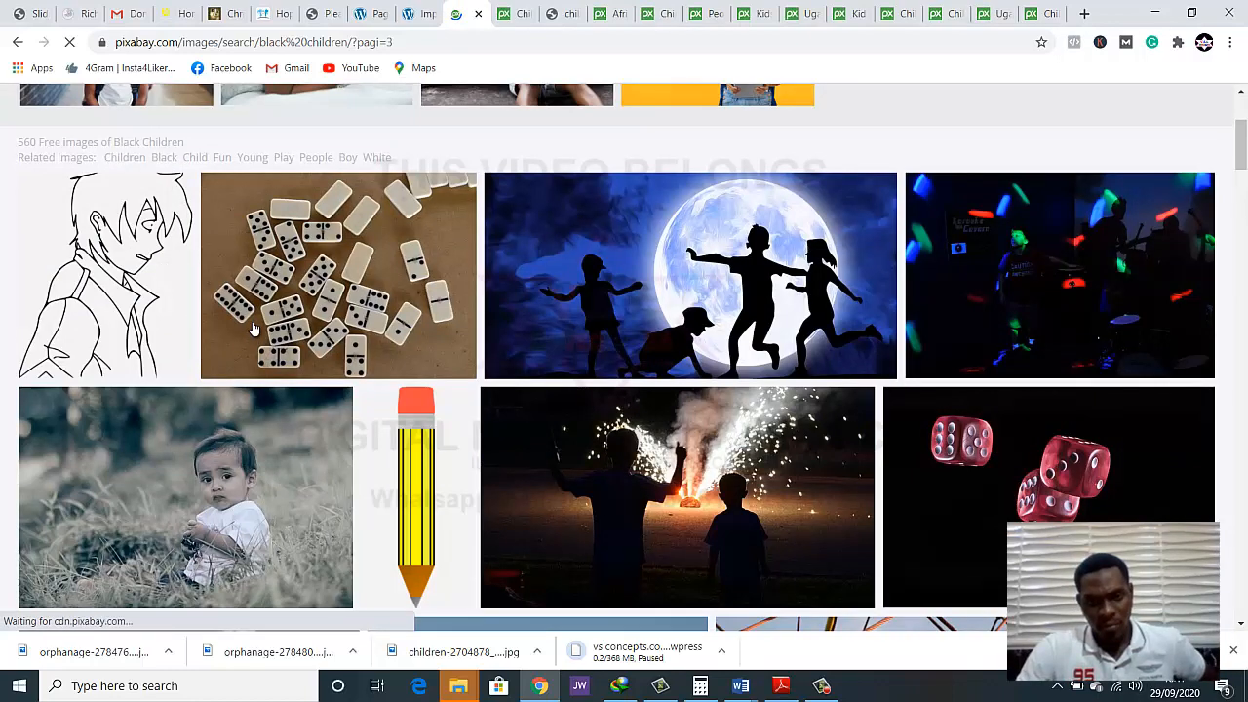
scroll(644, 351, down, 4)
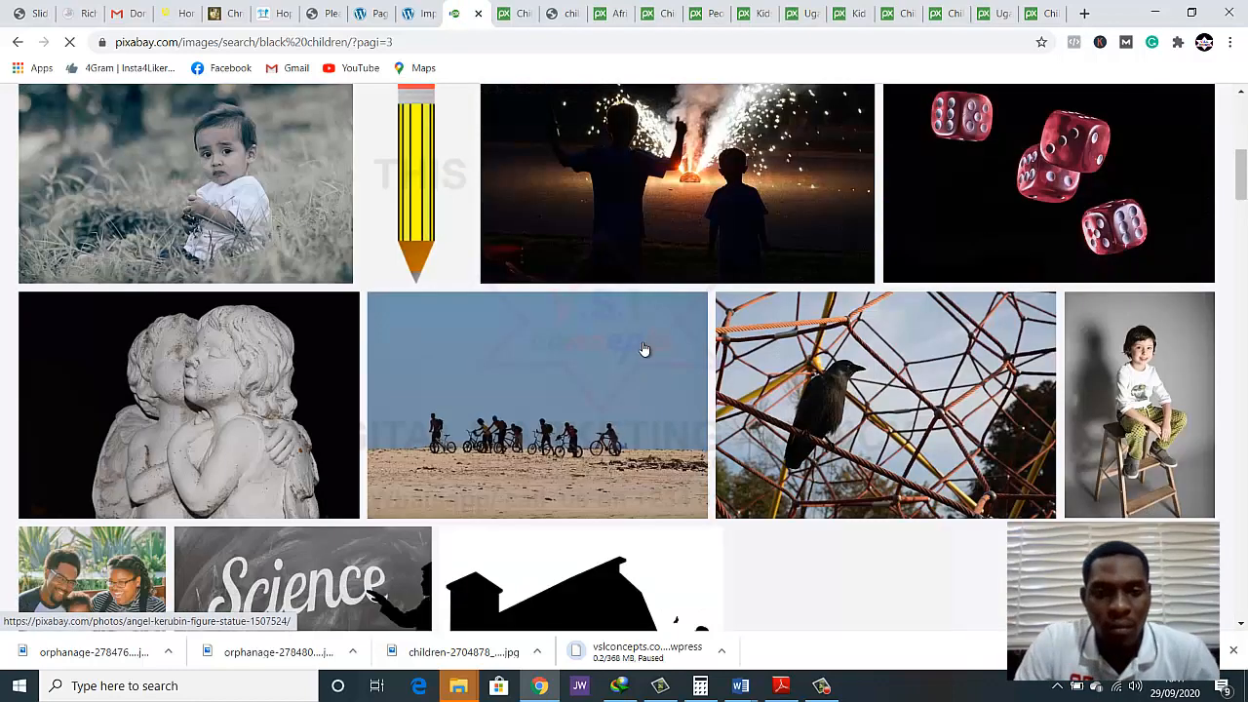
scroll(644, 334, up, 1)
right_click(692, 265)
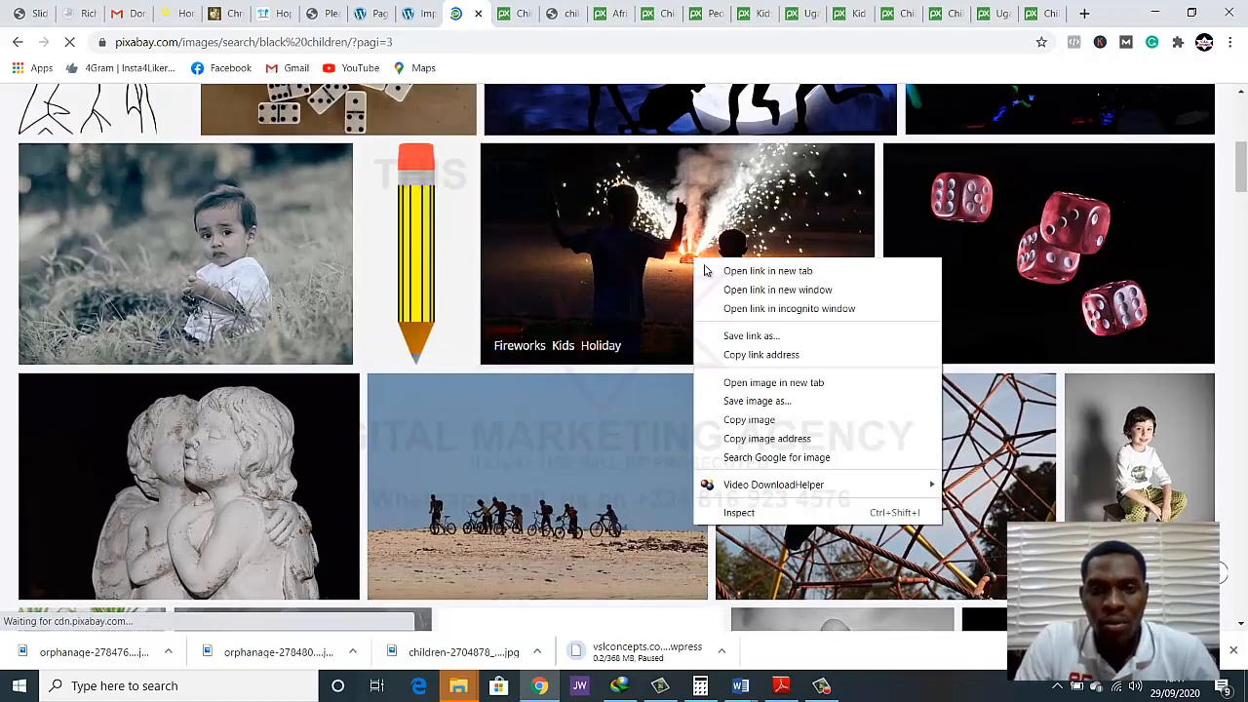
click(706, 270)
Find the Boy Water Ducks Summer photo on the third results page and open it in a new tab
scroll(690, 283, down, 5)
scroll(690, 283, down, 2)
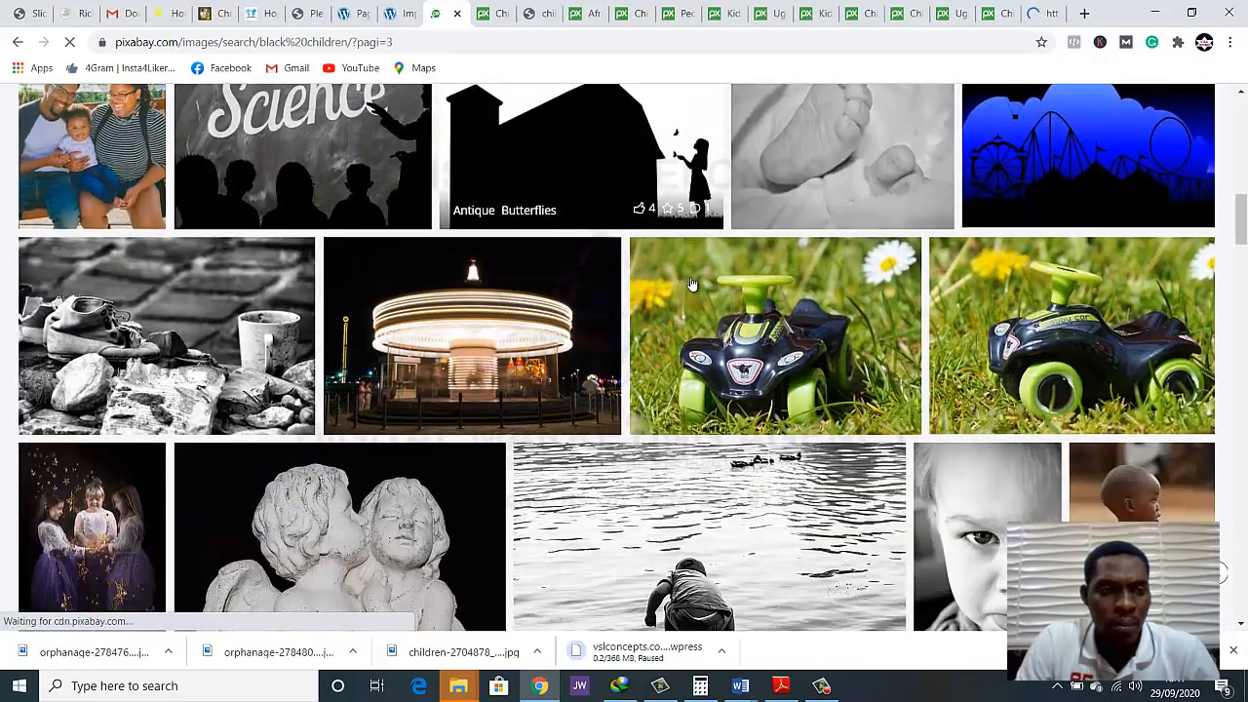
scroll(688, 282, up, 2)
scroll(688, 284, down, 3)
scroll(685, 290, up, 1)
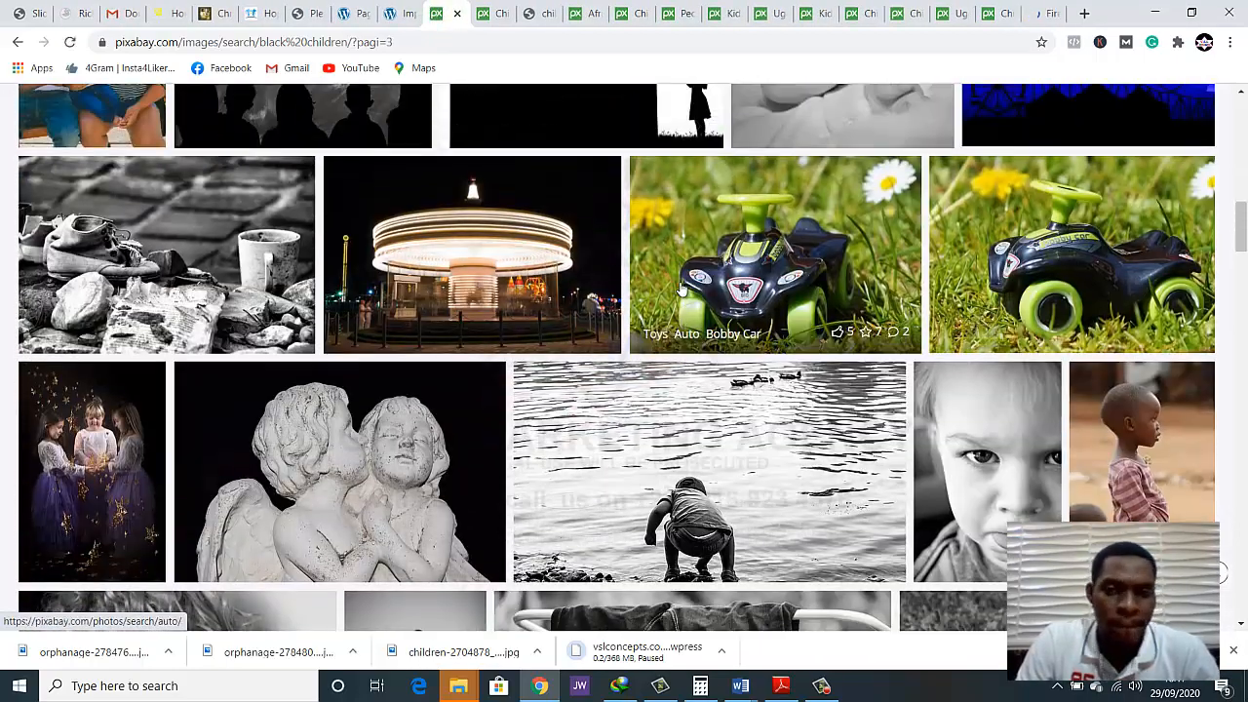
scroll(673, 307, down, 2)
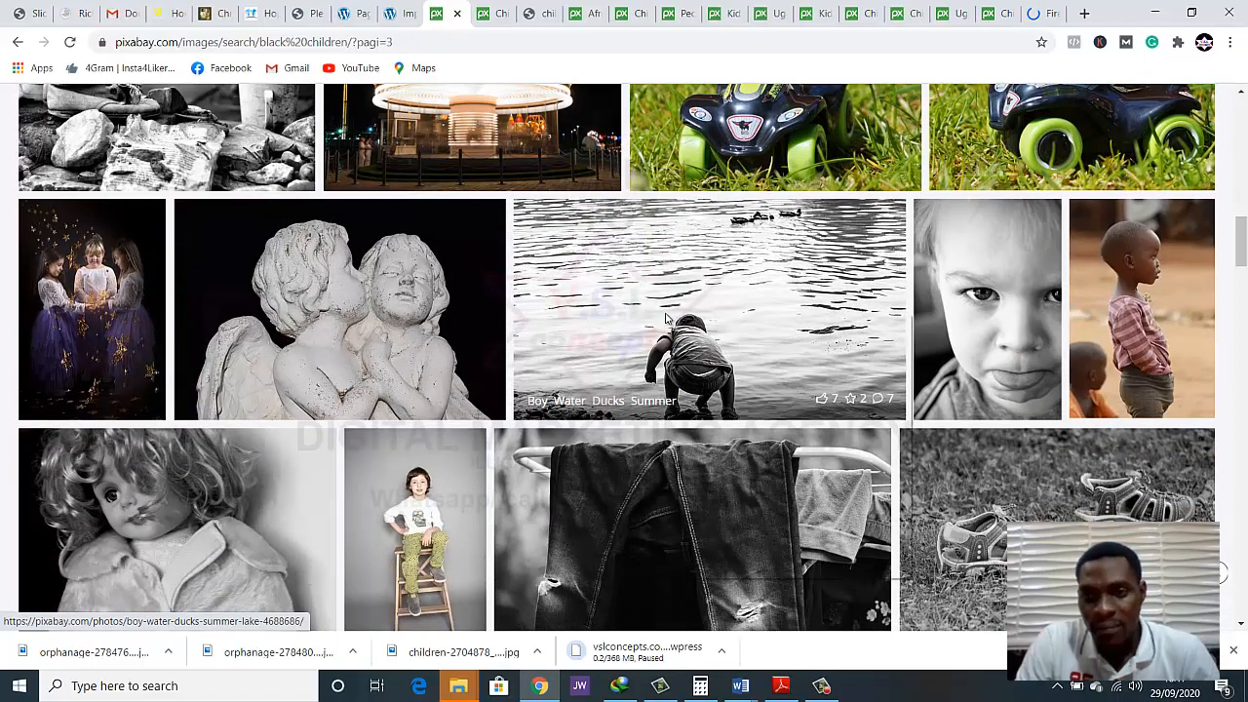
right_click(663, 319)
click(687, 325)
Look through the rest of the third results page for more suitable photos of African children
scroll(679, 329, down, 3)
scroll(680, 330, down, 3)
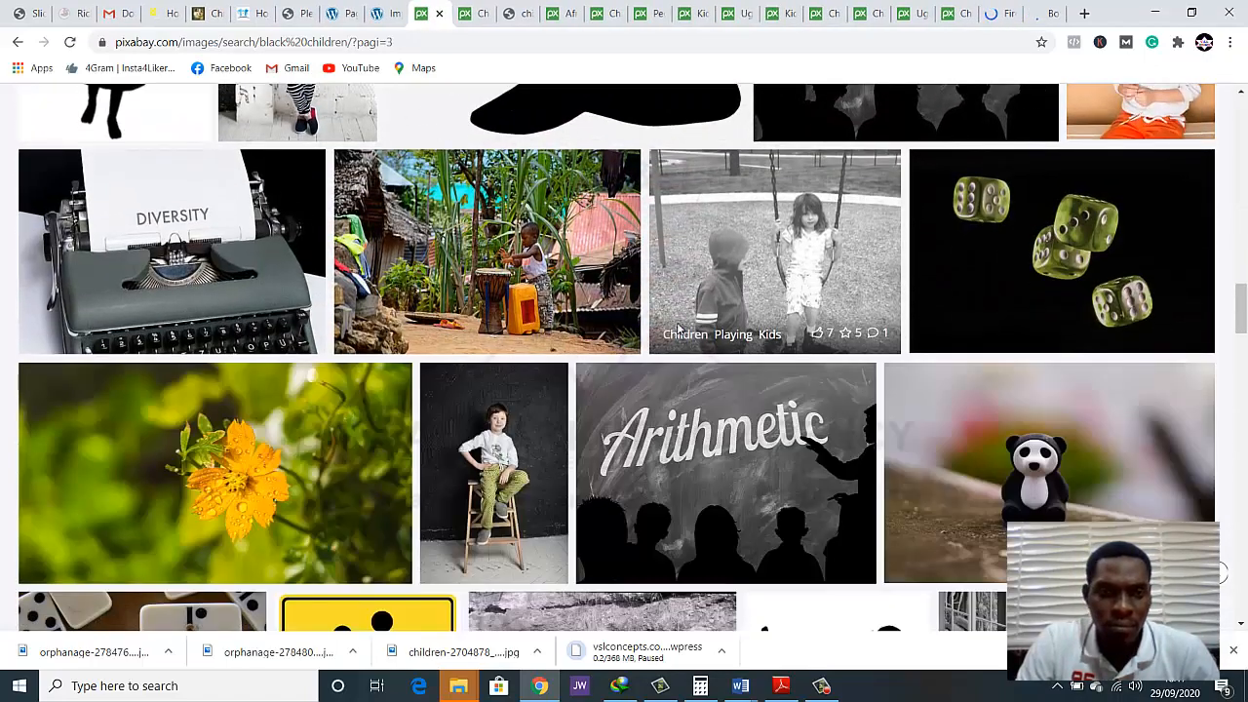
scroll(680, 329, down, 2)
scroll(679, 330, down, 3)
scroll(680, 330, up, 1)
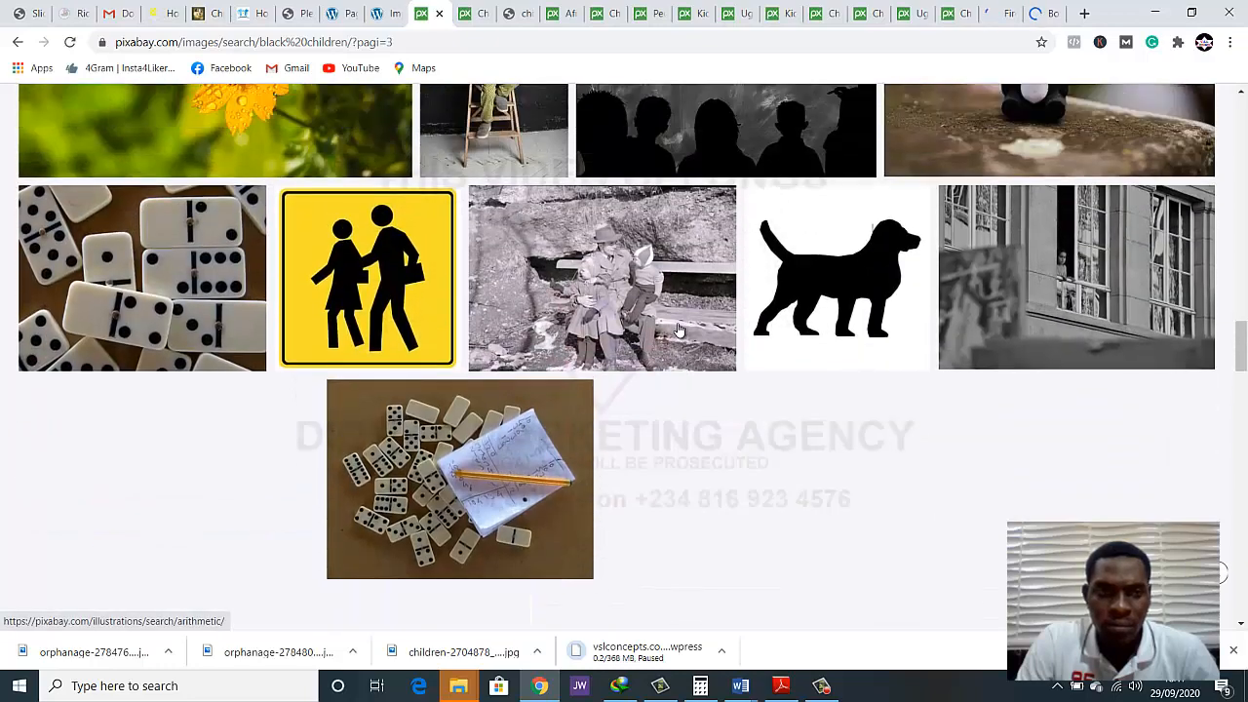
scroll(680, 329, down, 5)
scroll(680, 330, up, 2)
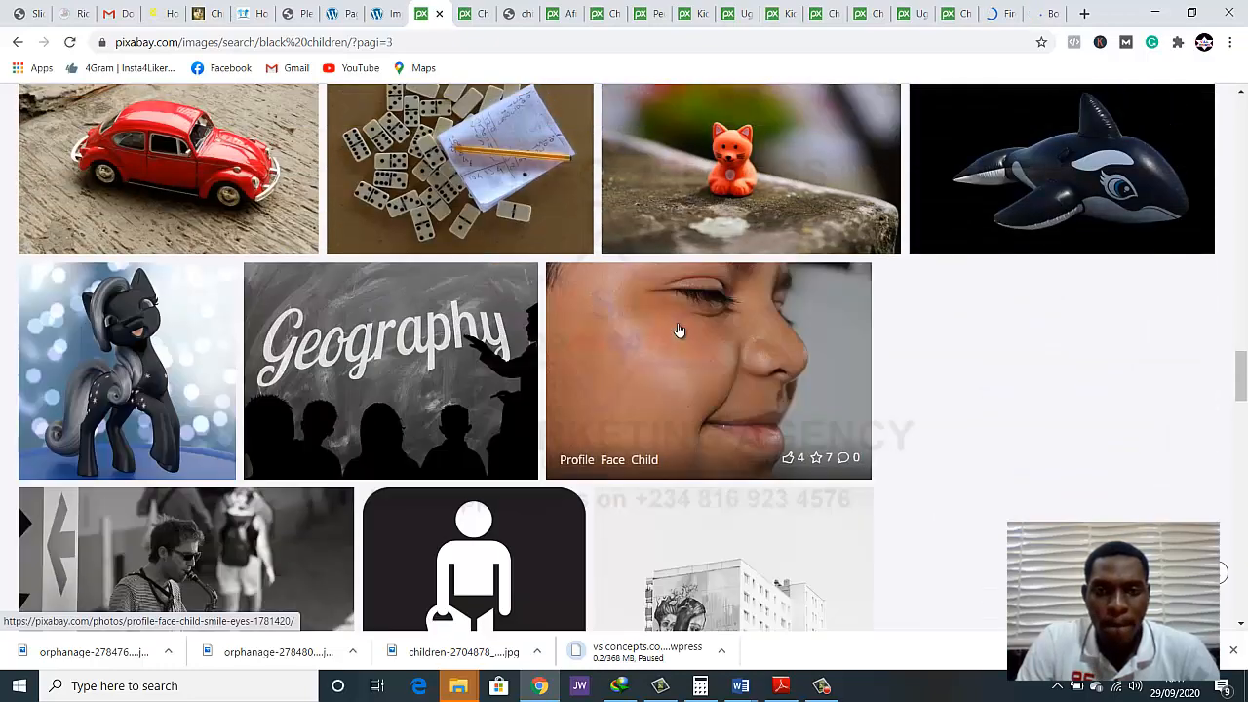
scroll(680, 330, down, 2)
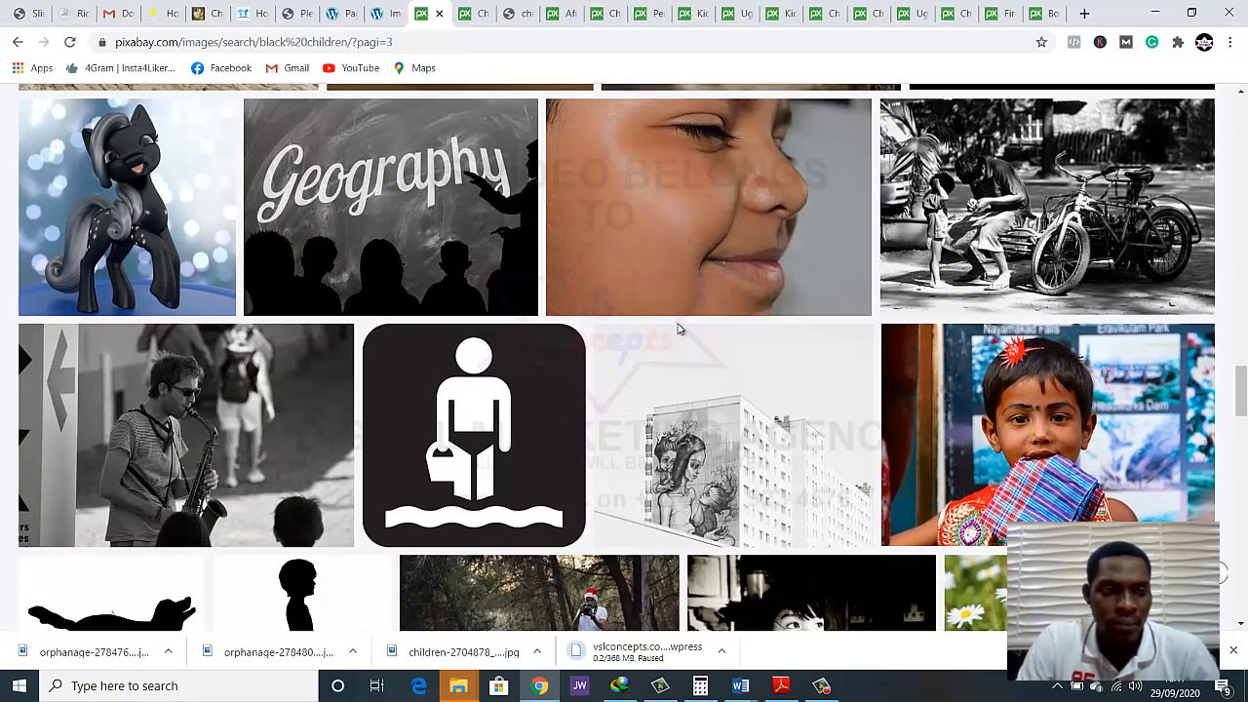
scroll(680, 330, down, 3)
scroll(680, 330, down, 3)
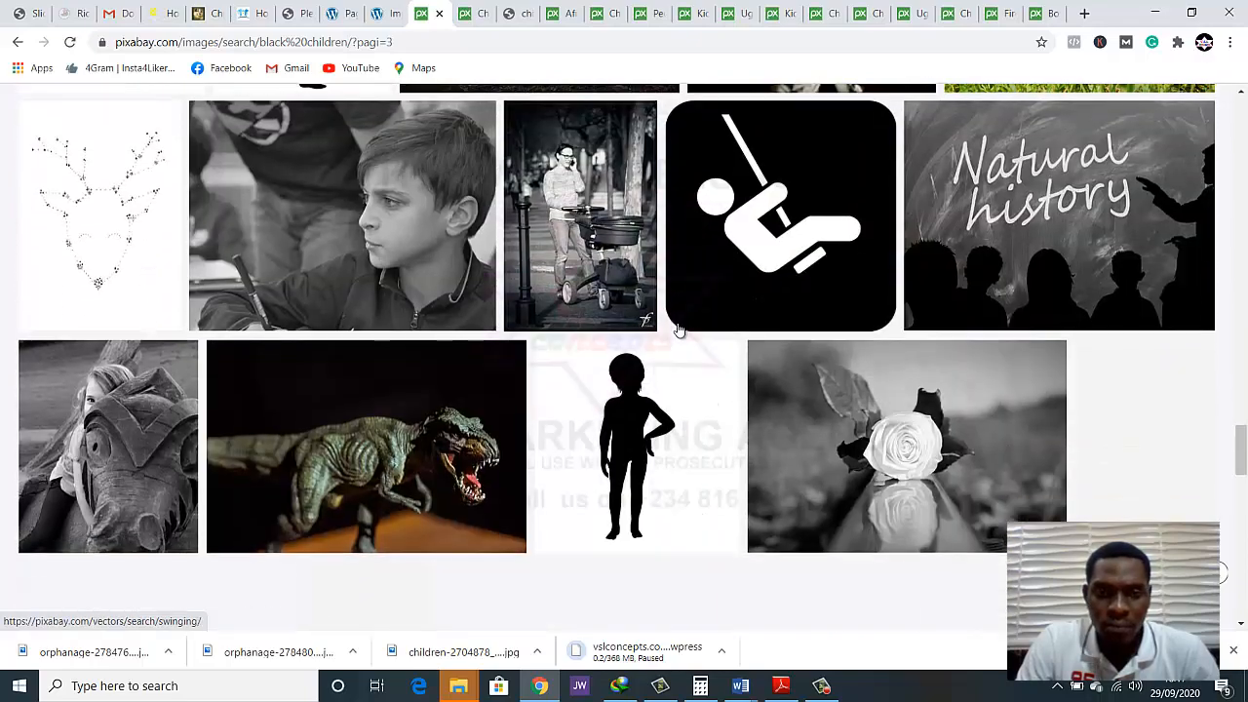
scroll(680, 330, down, 5)
scroll(679, 330, down, 5)
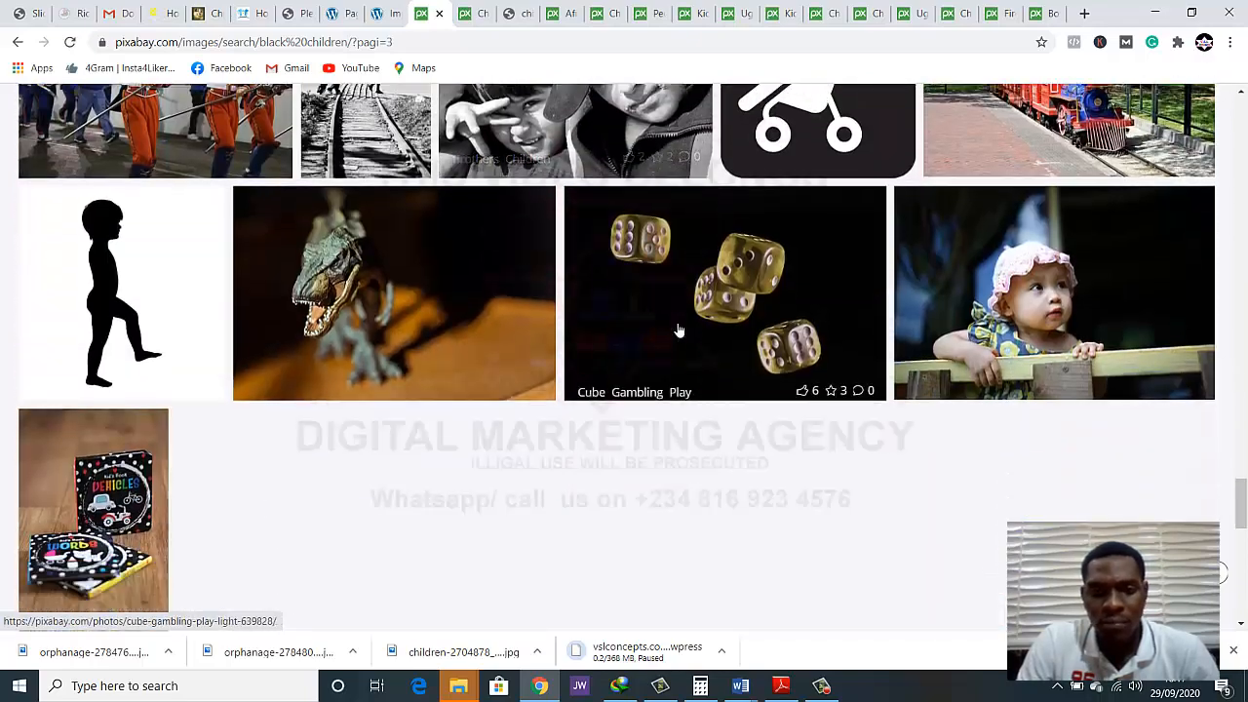
scroll(679, 329, down, 3)
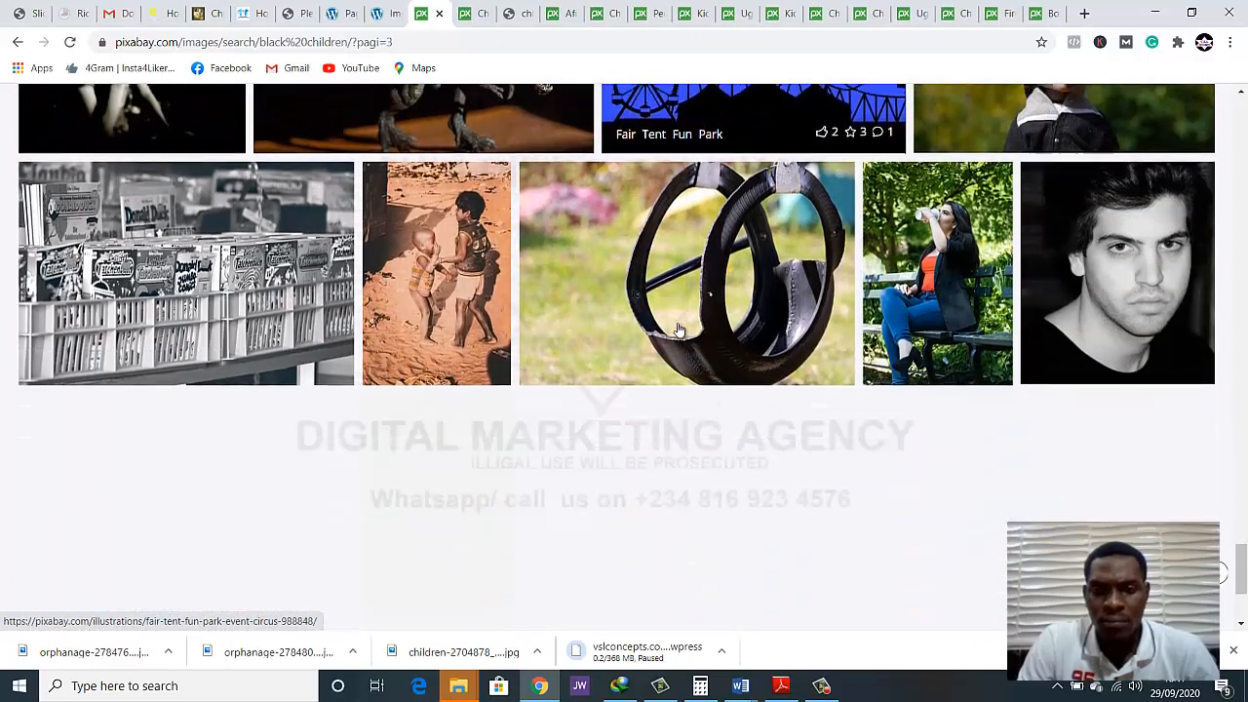
scroll(679, 330, down, 3)
scroll(676, 328, up, 2)
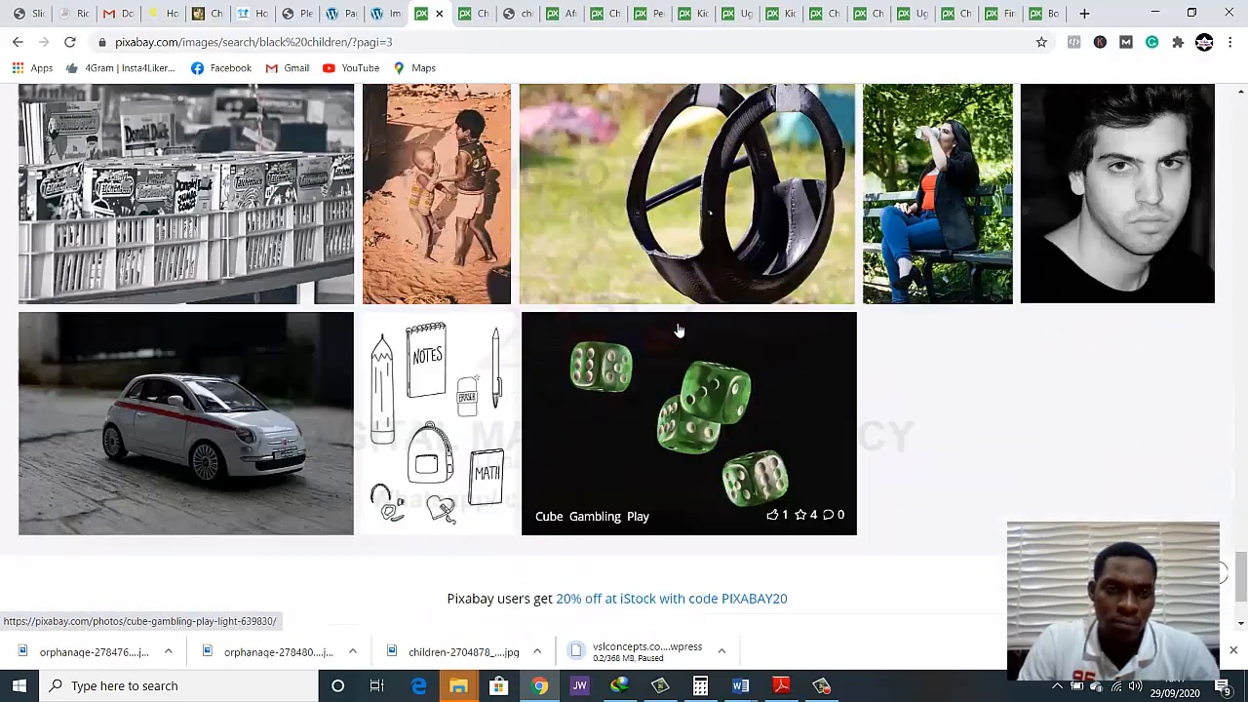
scroll(524, 294, down, 3)
scroll(525, 293, up, 1)
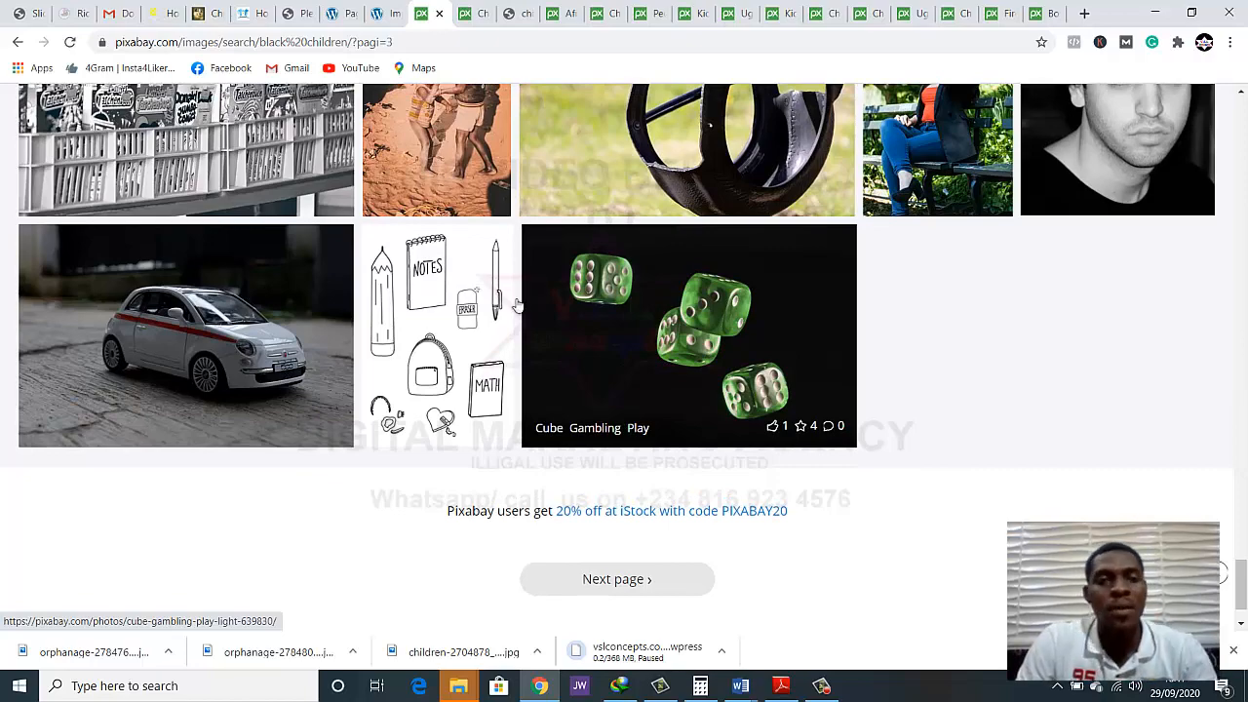
scroll(543, 282, up, 4)
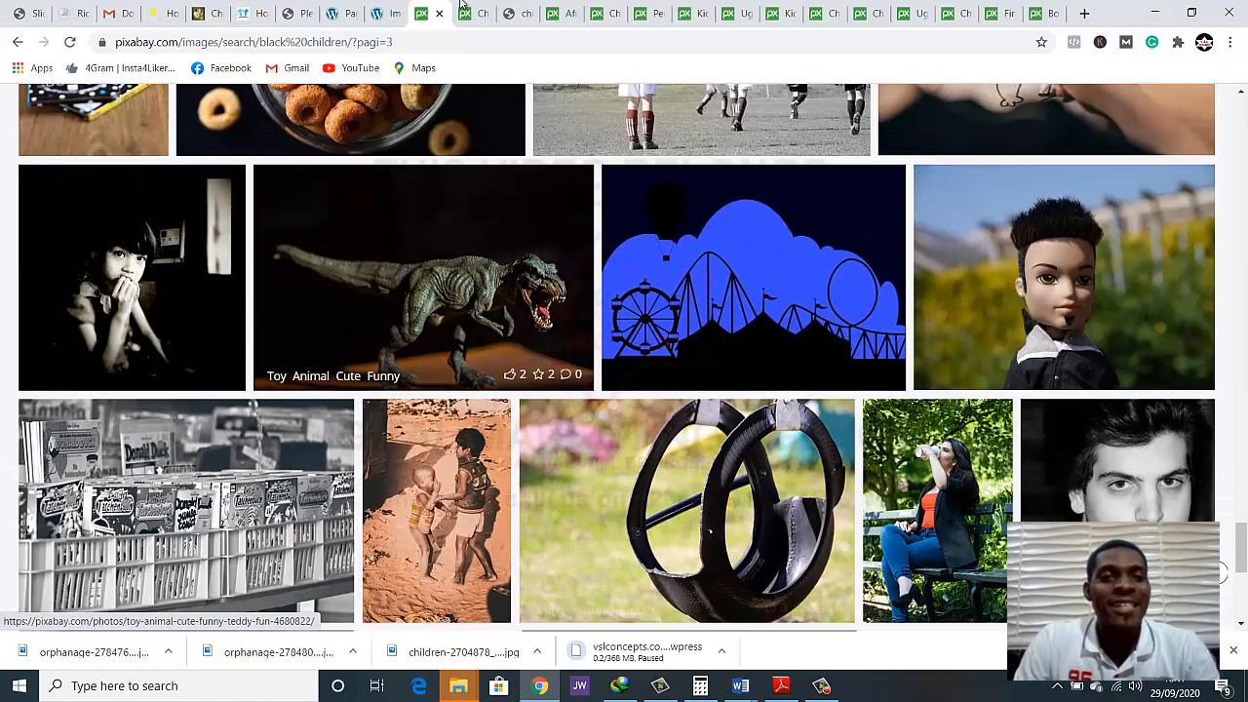
Save the Children Of Uganda photo as children-of-uganda-2245270_1280 in the Desktop folder ngo and close its tab
click(468, 13)
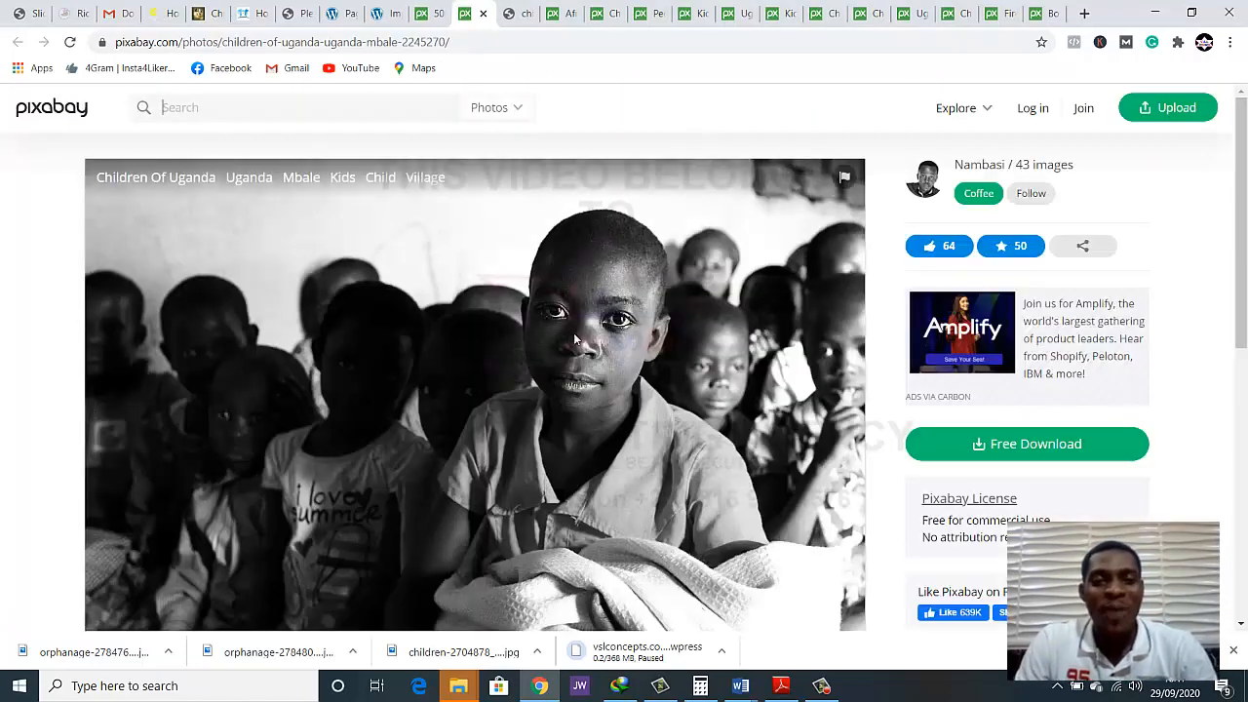
right_click(573, 331)
click(591, 366)
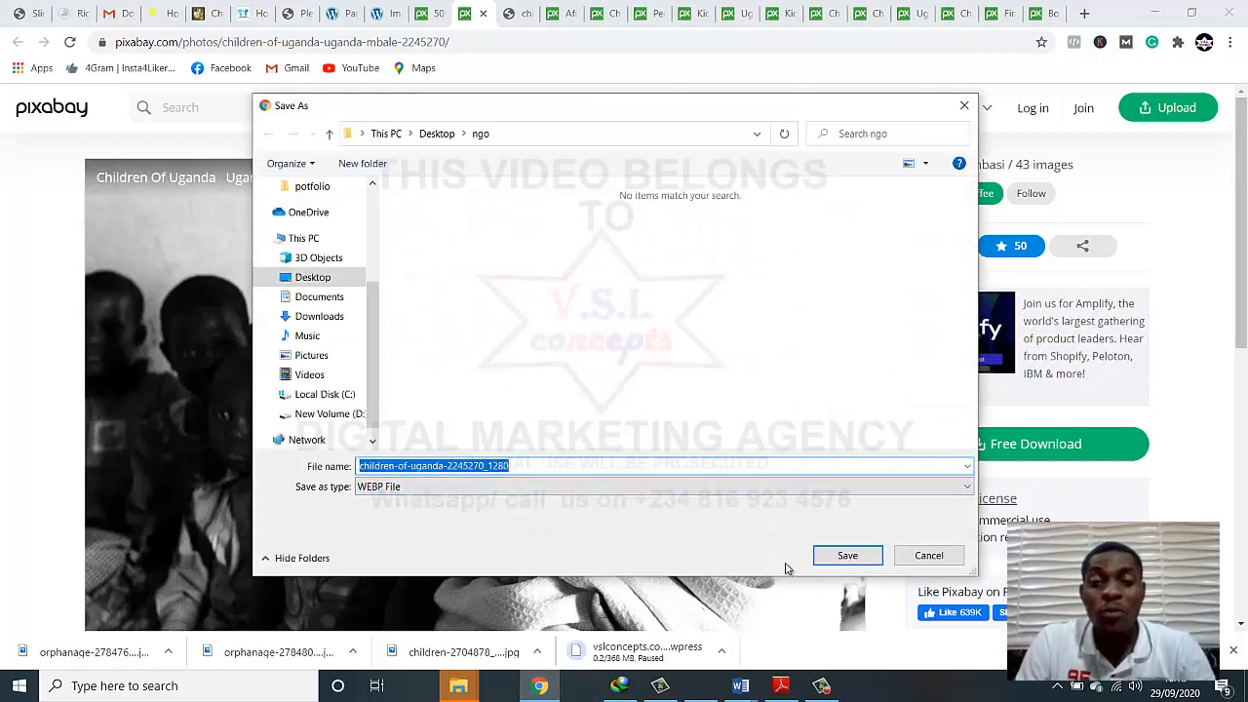
click(846, 556)
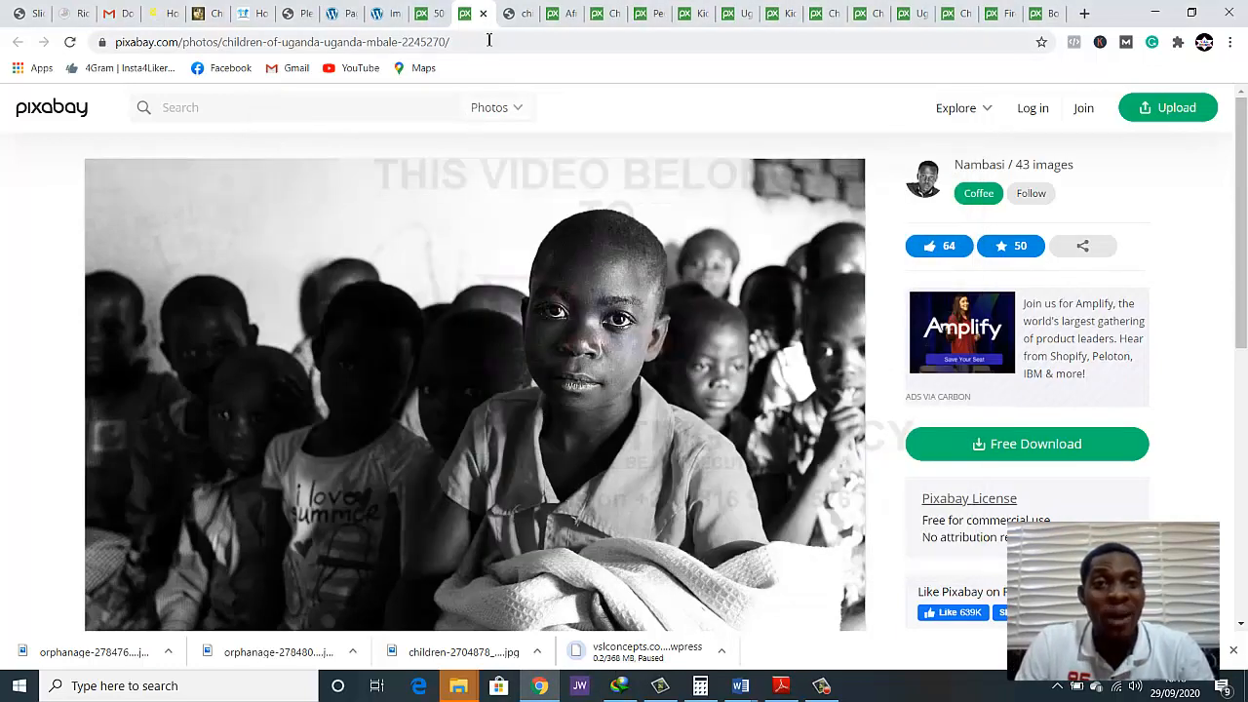
click(482, 14)
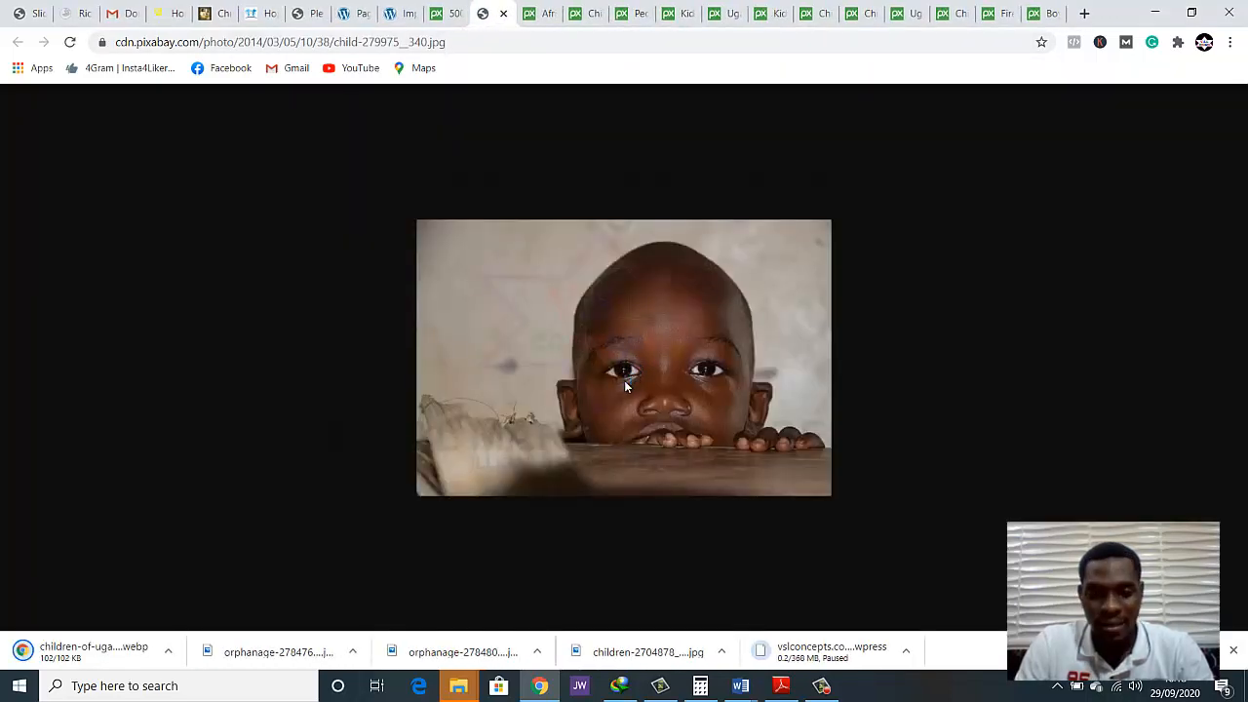
Save the photo of the child peering over a wooden table in the ngo folder as child-279975__340
right_click(629, 388)
click(663, 424)
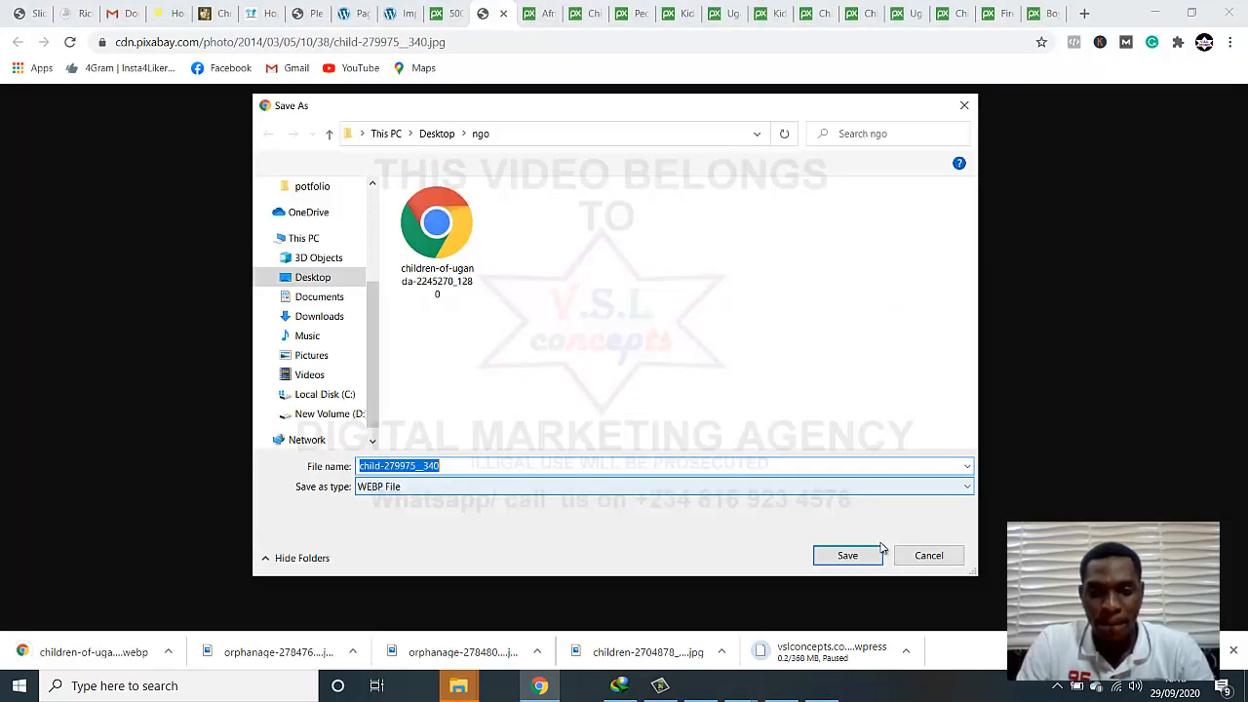
click(854, 548)
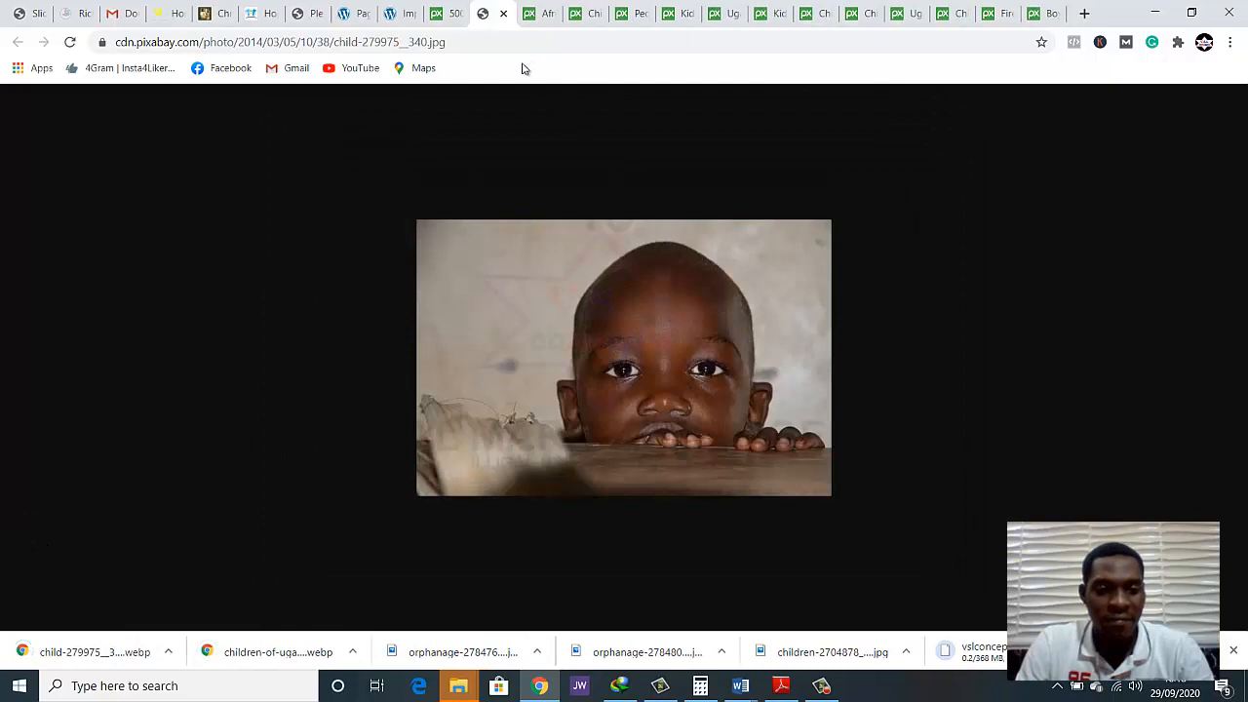
Close the black children search results tab and the tab of the saved child-279975__340 photo
click(437, 14)
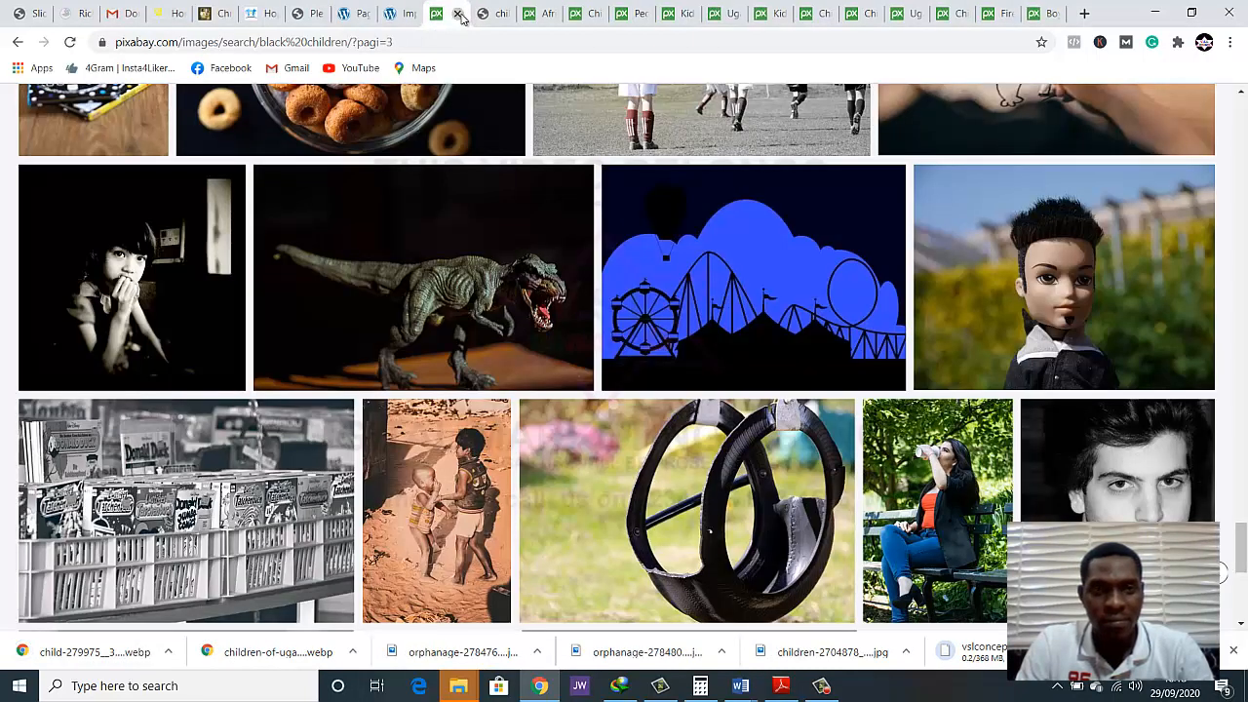
click(458, 13)
click(456, 13)
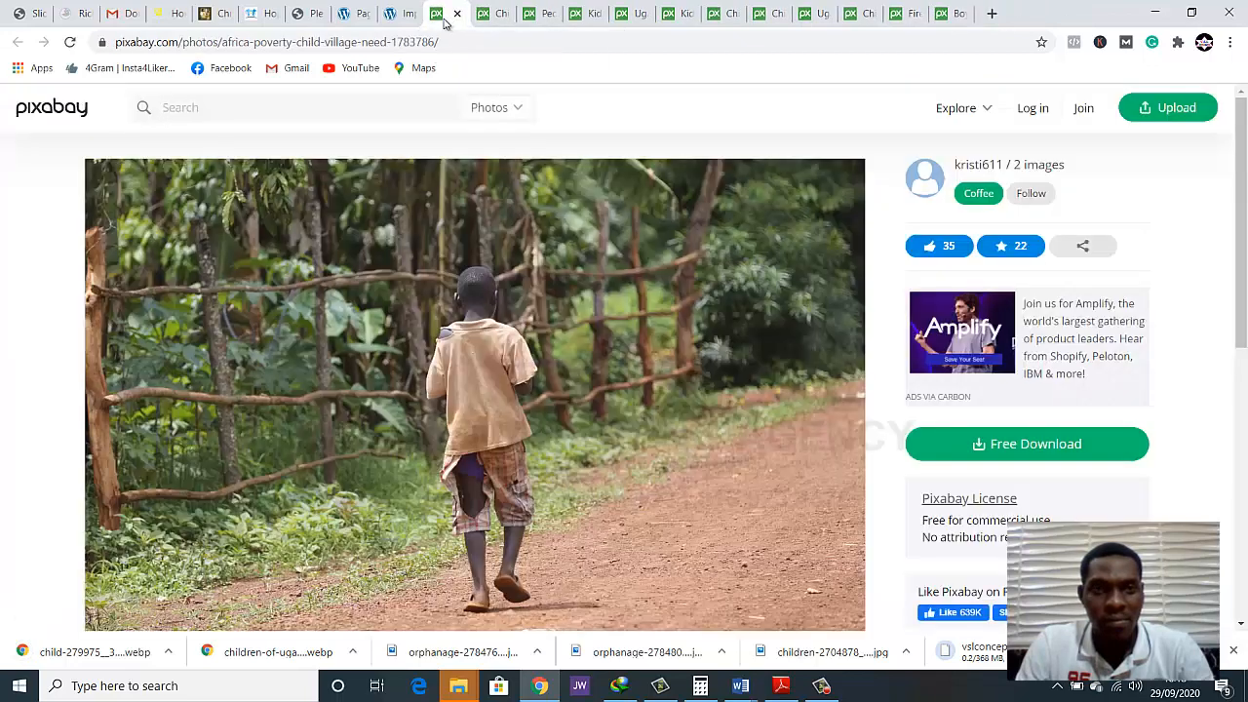
Save the photo of the boy walking along the dirt road as africa-1783786_1280 in the ngo folder
right_click(470, 294)
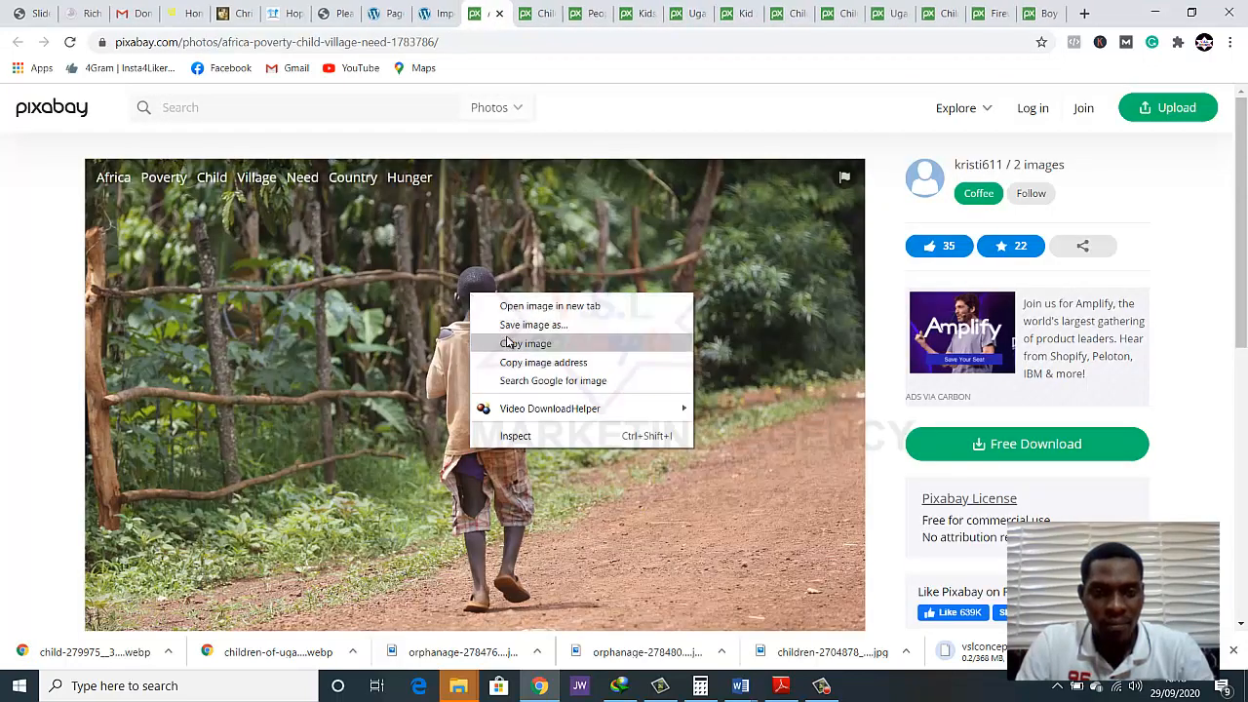
click(513, 324)
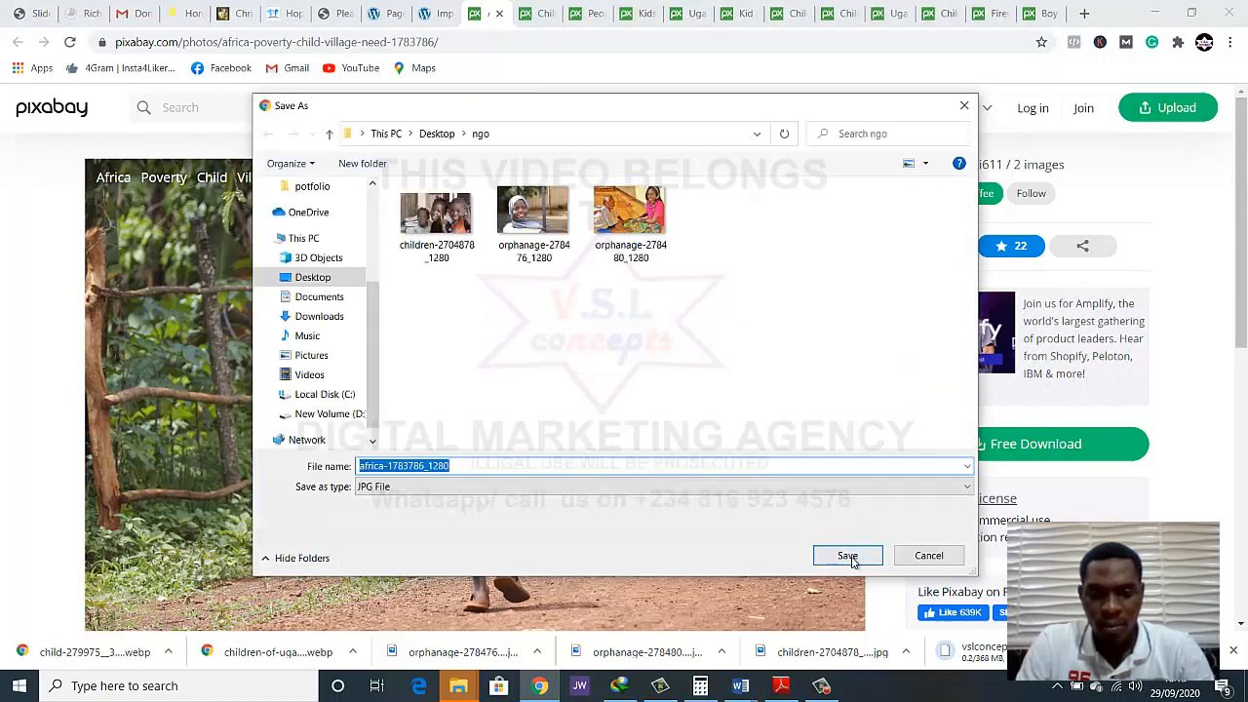
click(846, 552)
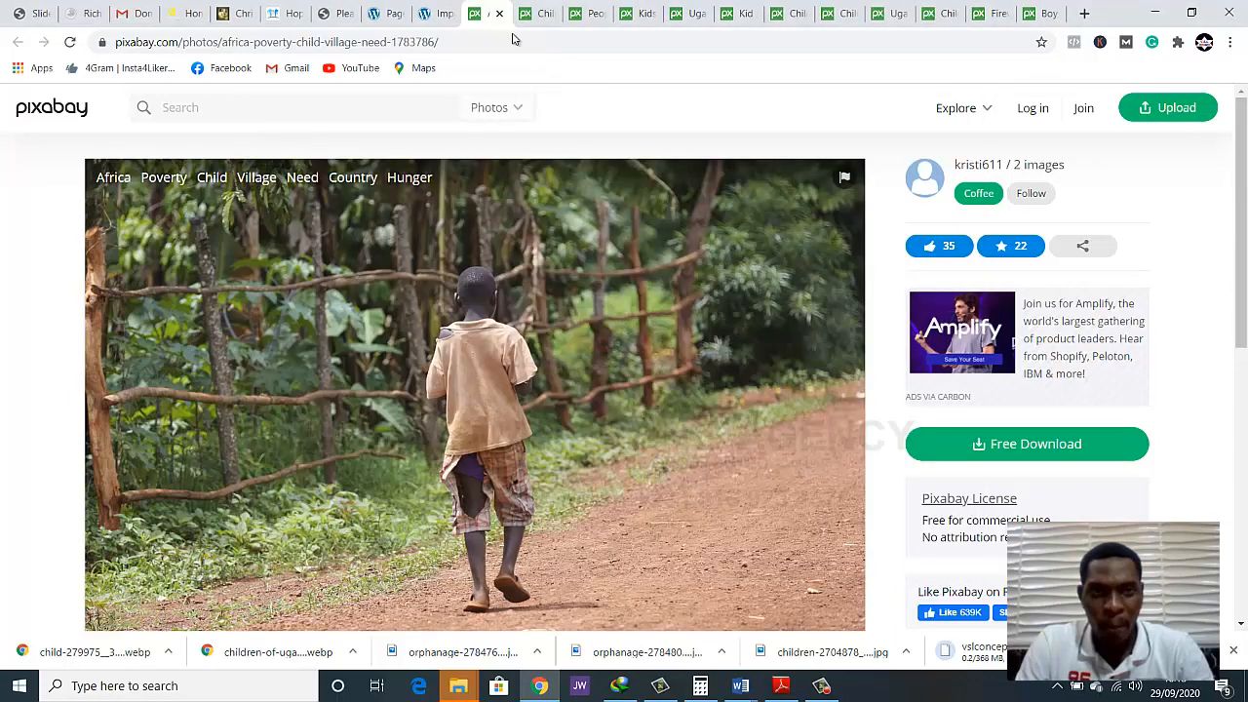
Save the photo of the boy holding a cloth as child-2218535_1280 in the ngo folder, closing its tab and the dirt-road photo's tab
click(500, 13)
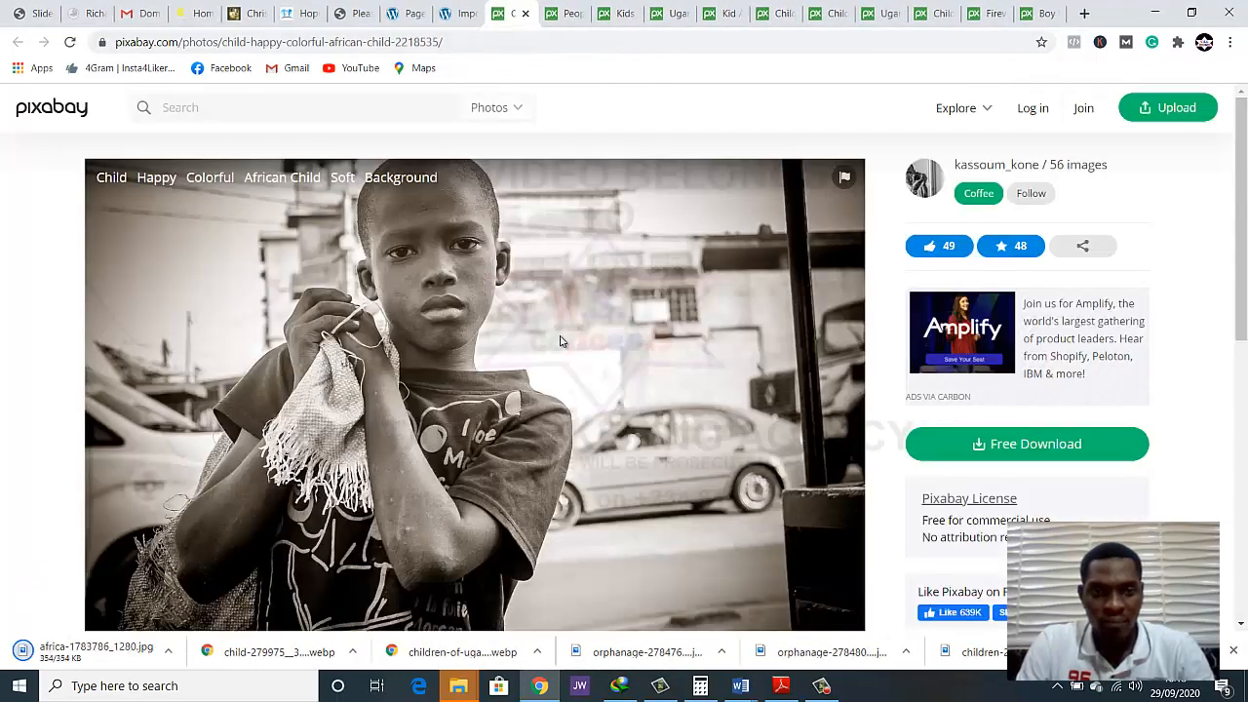
right_click(559, 340)
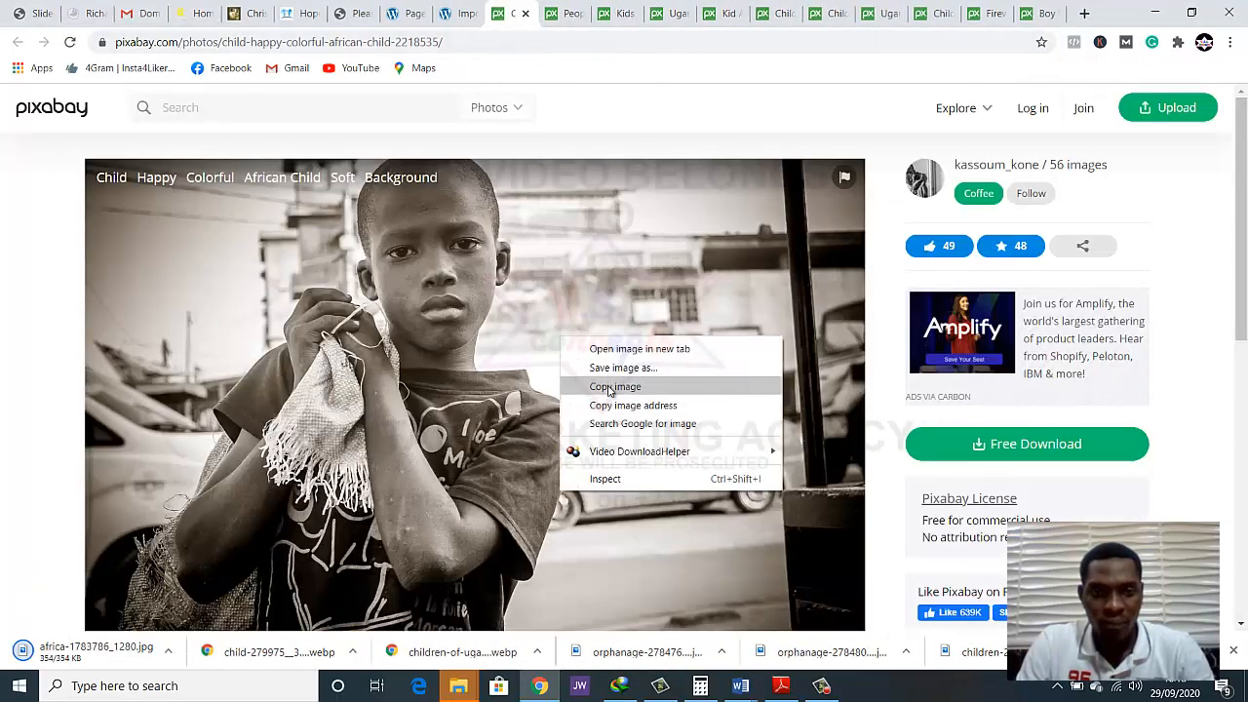
click(615, 378)
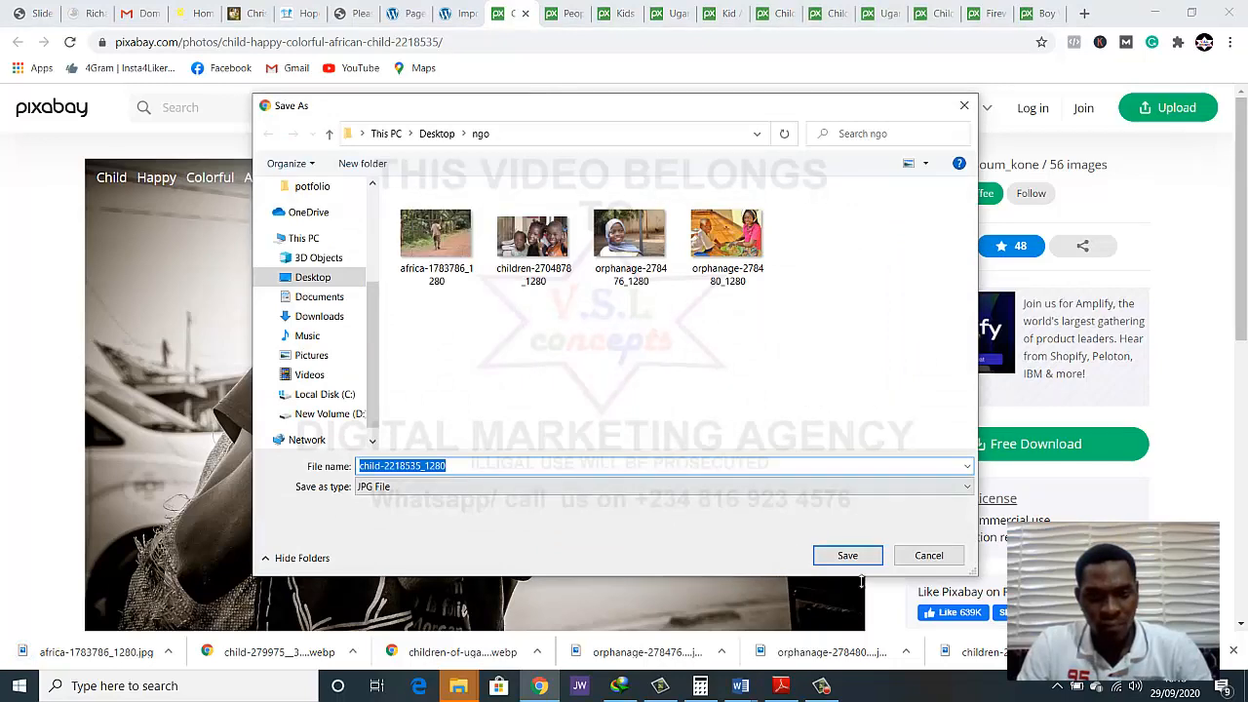
click(847, 558)
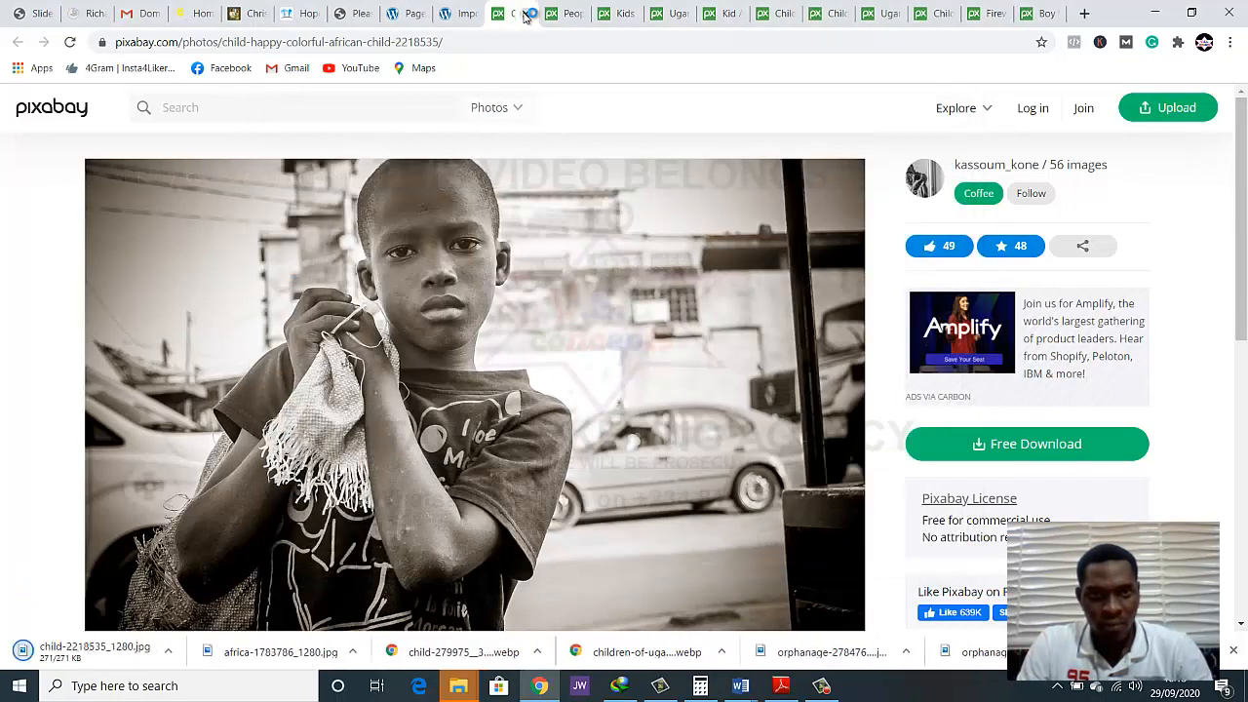
key(ctrl+w)
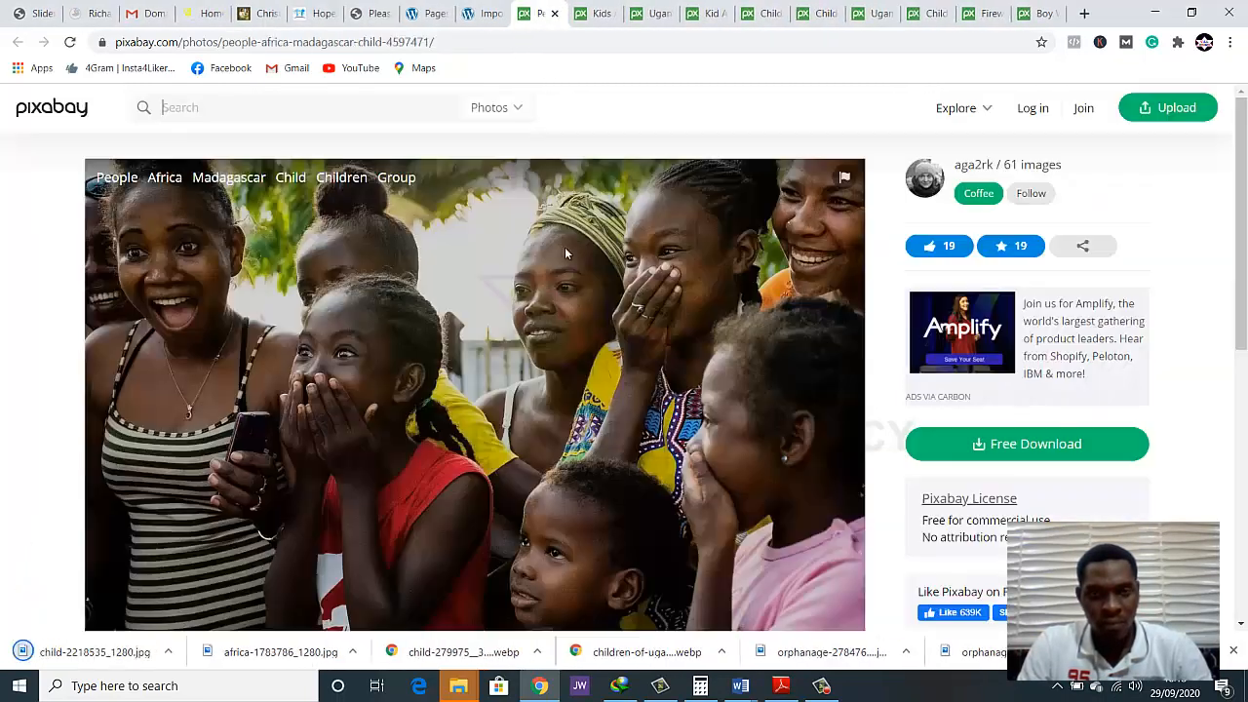
Save the Madagascar group photo as people-4597471_1280 in the ngo folder and close its tab
right_click(491, 295)
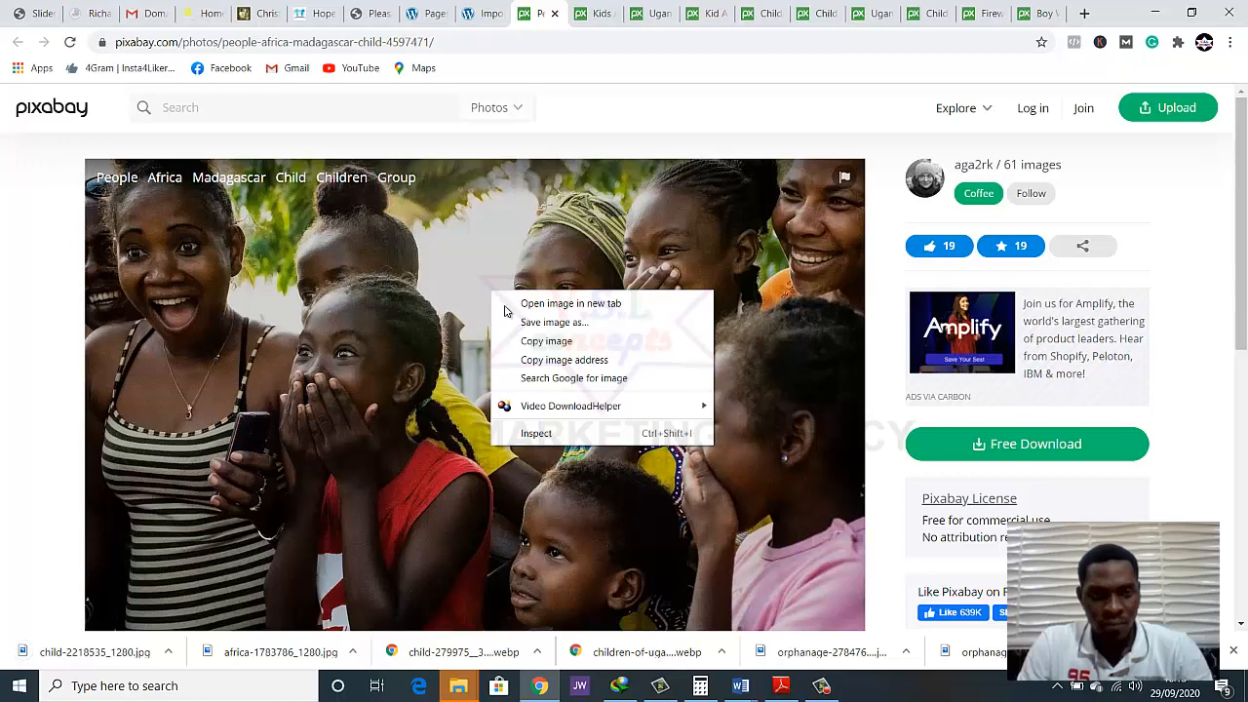
click(552, 322)
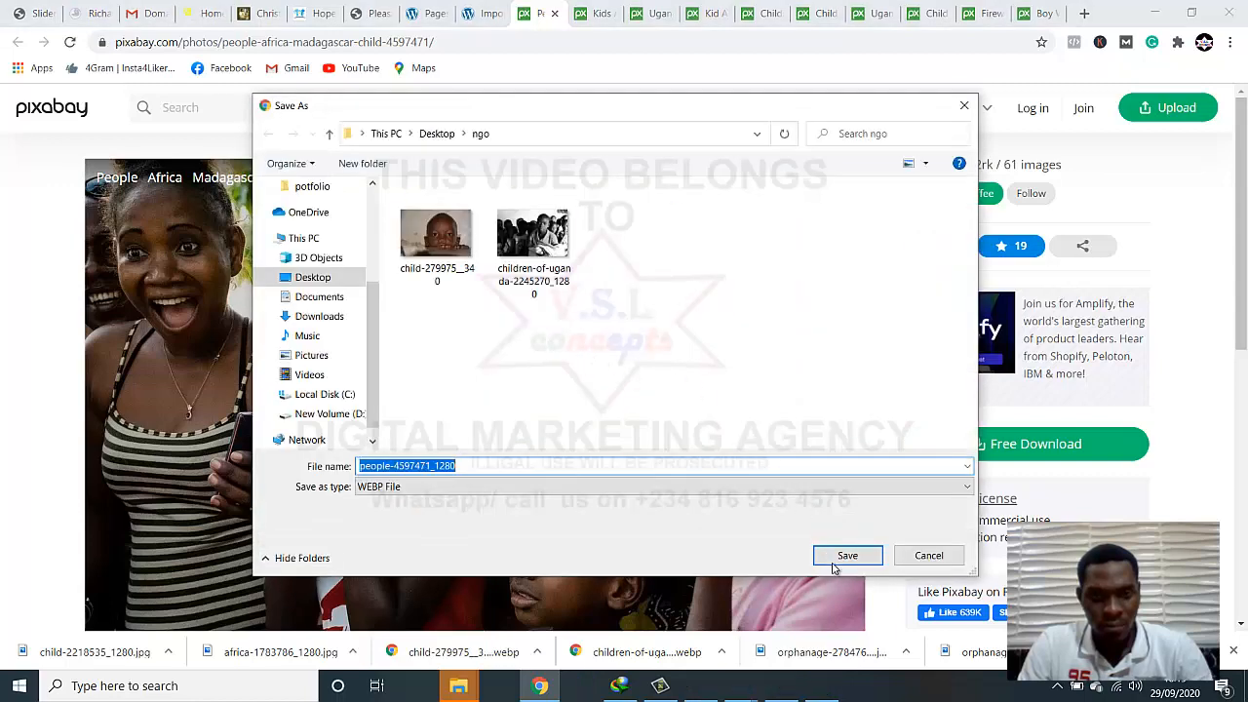
click(840, 558)
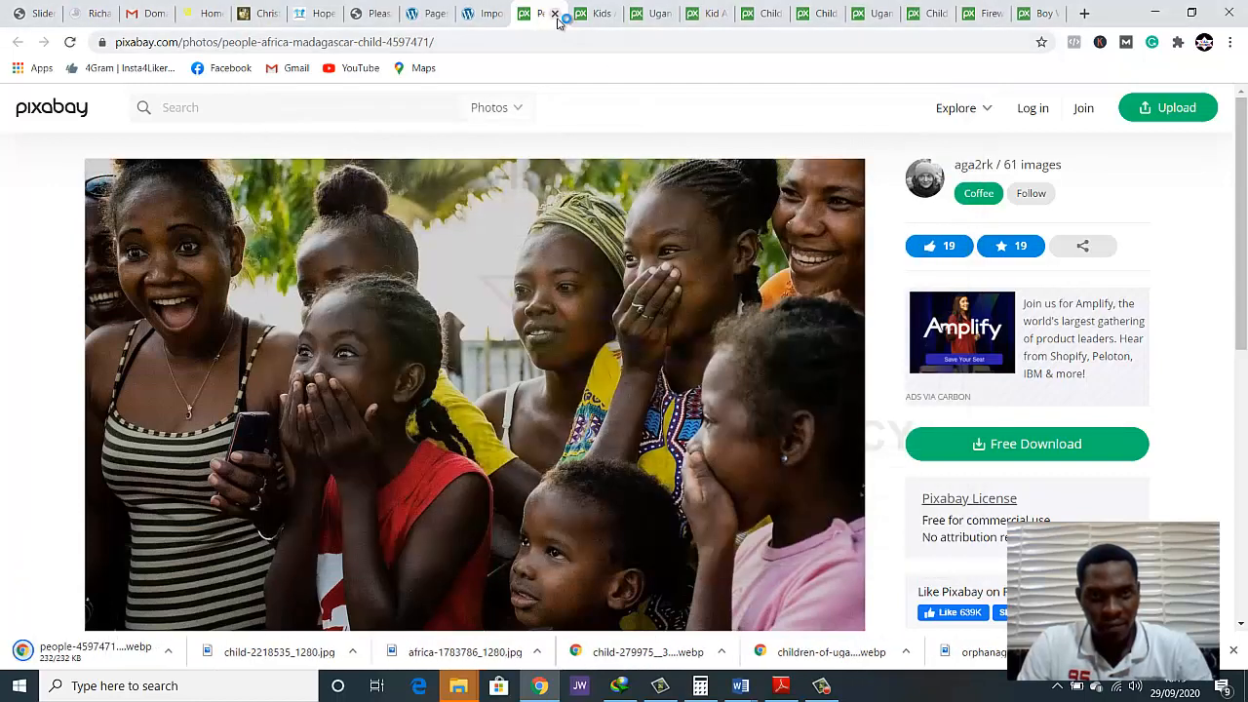
click(554, 13)
Save the photo of the Kenyan kids playing outside as kids-3256879_1280 in the ngo folder and close its tab
right_click(566, 242)
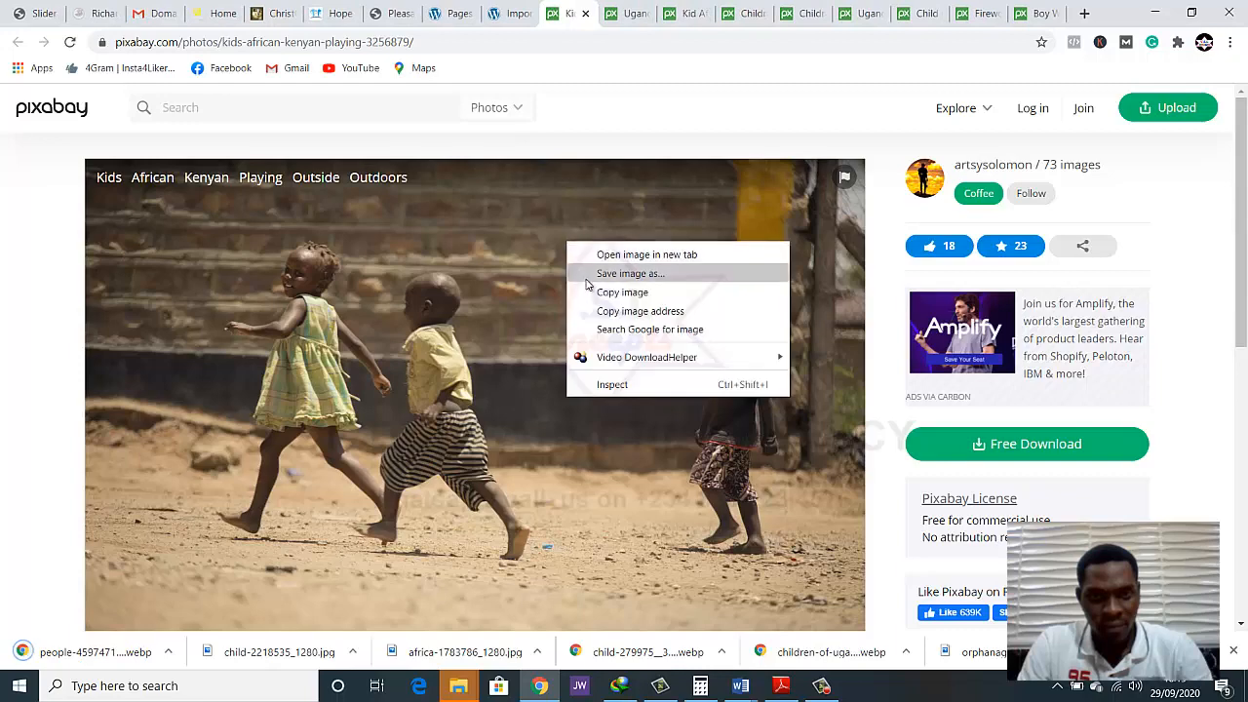
click(589, 274)
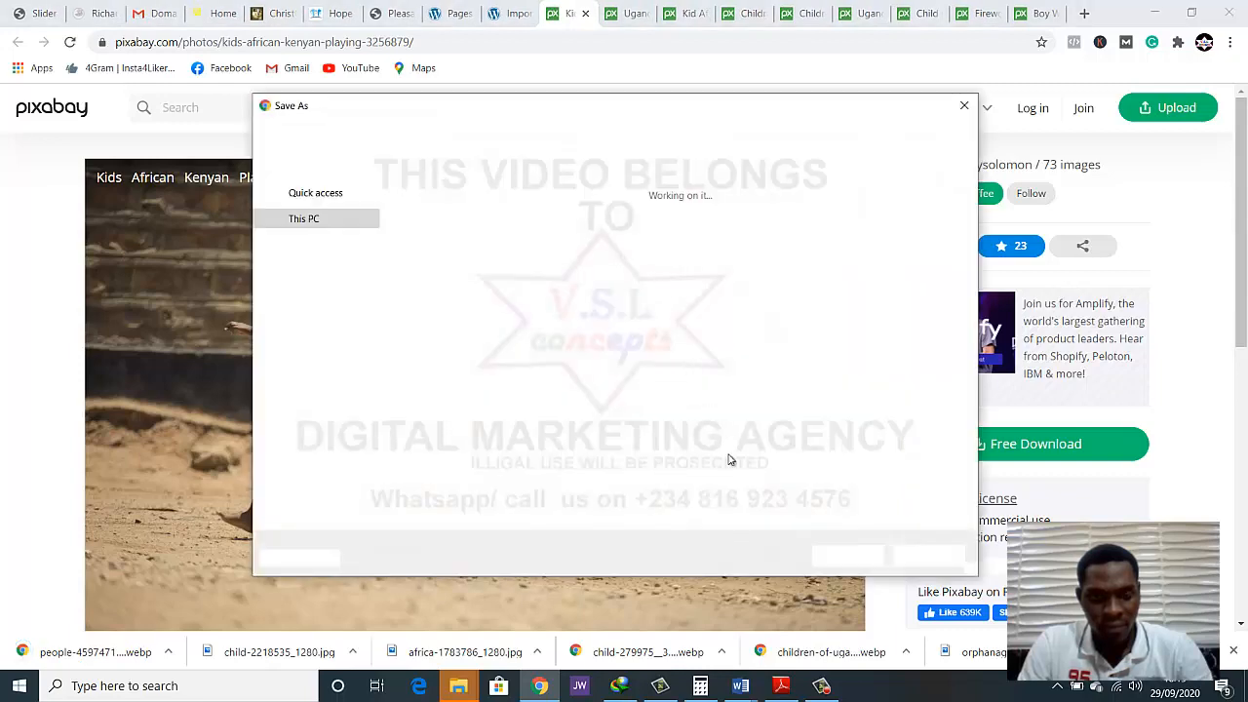
click(847, 555)
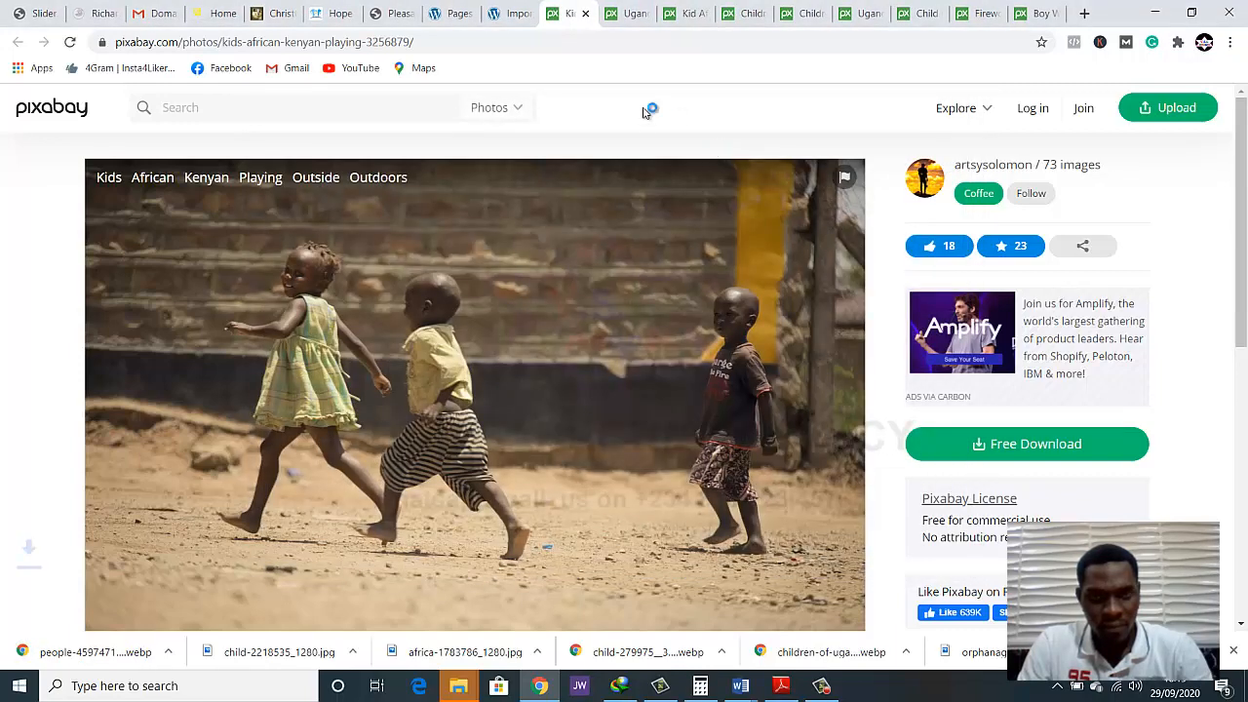
click(585, 13)
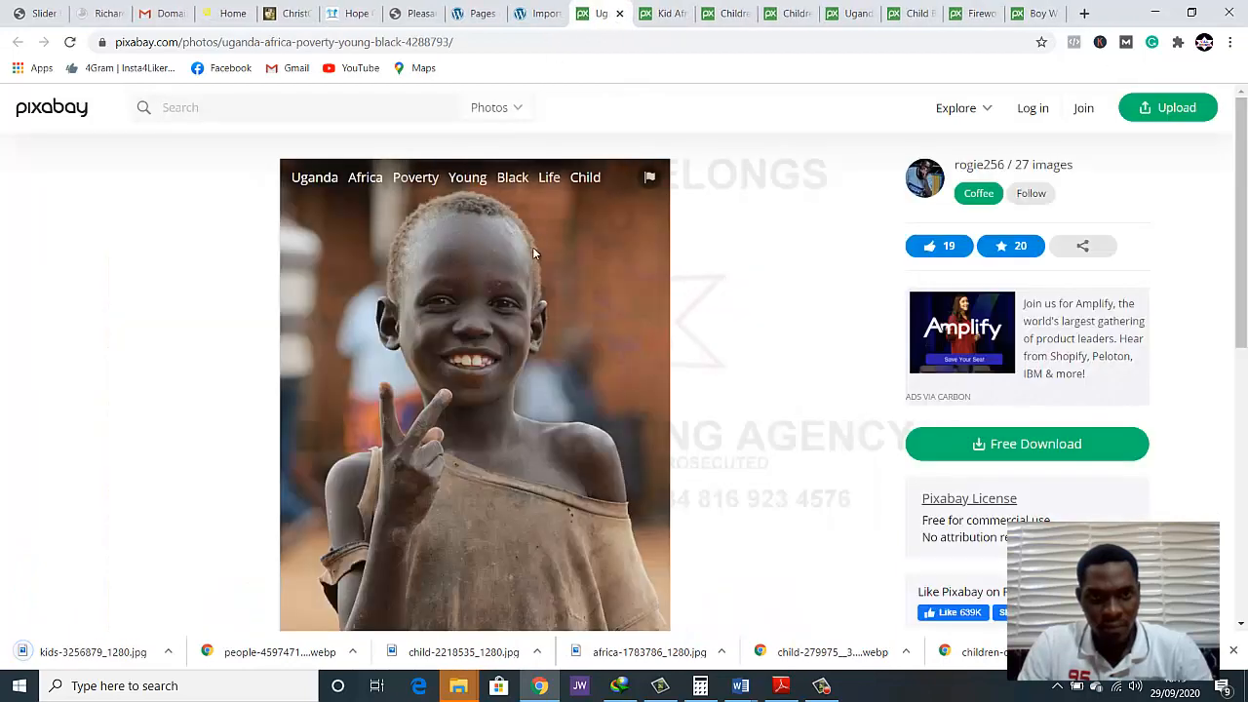
Save the photo of the smiling Ugandan child as uganda-4288793_960_720 in the ngo folder and close its tab
right_click(533, 248)
click(559, 284)
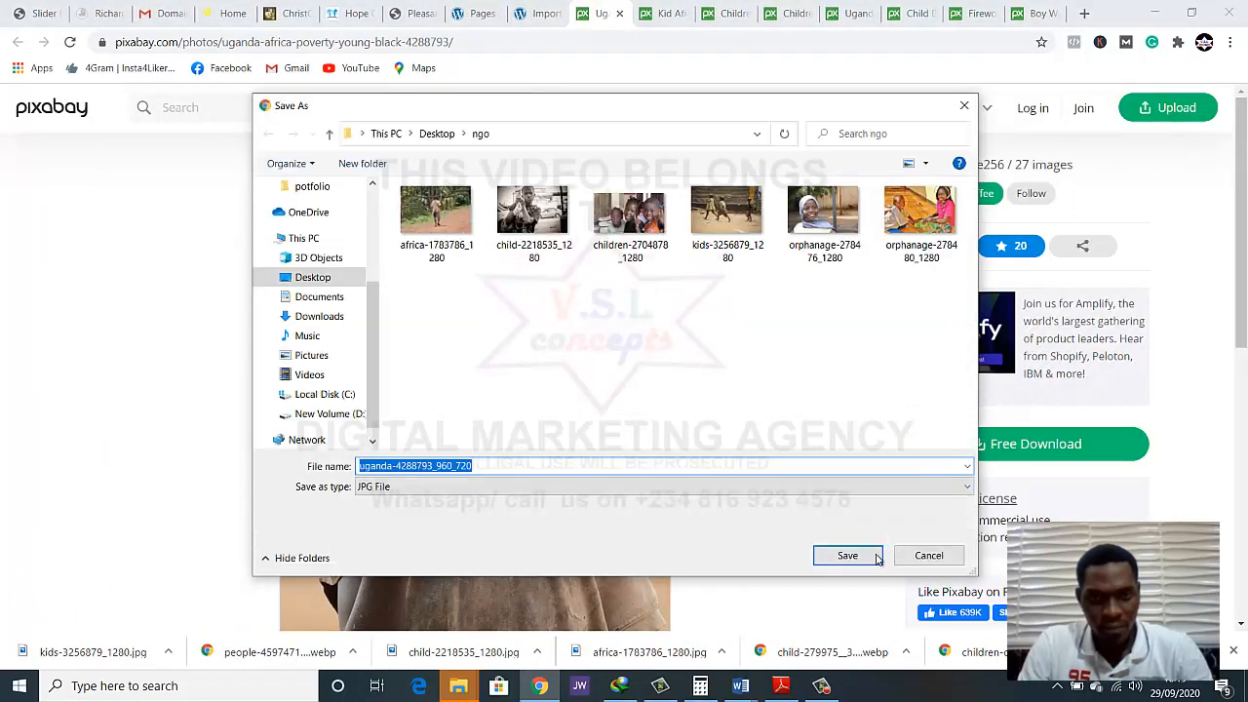
click(839, 555)
click(621, 18)
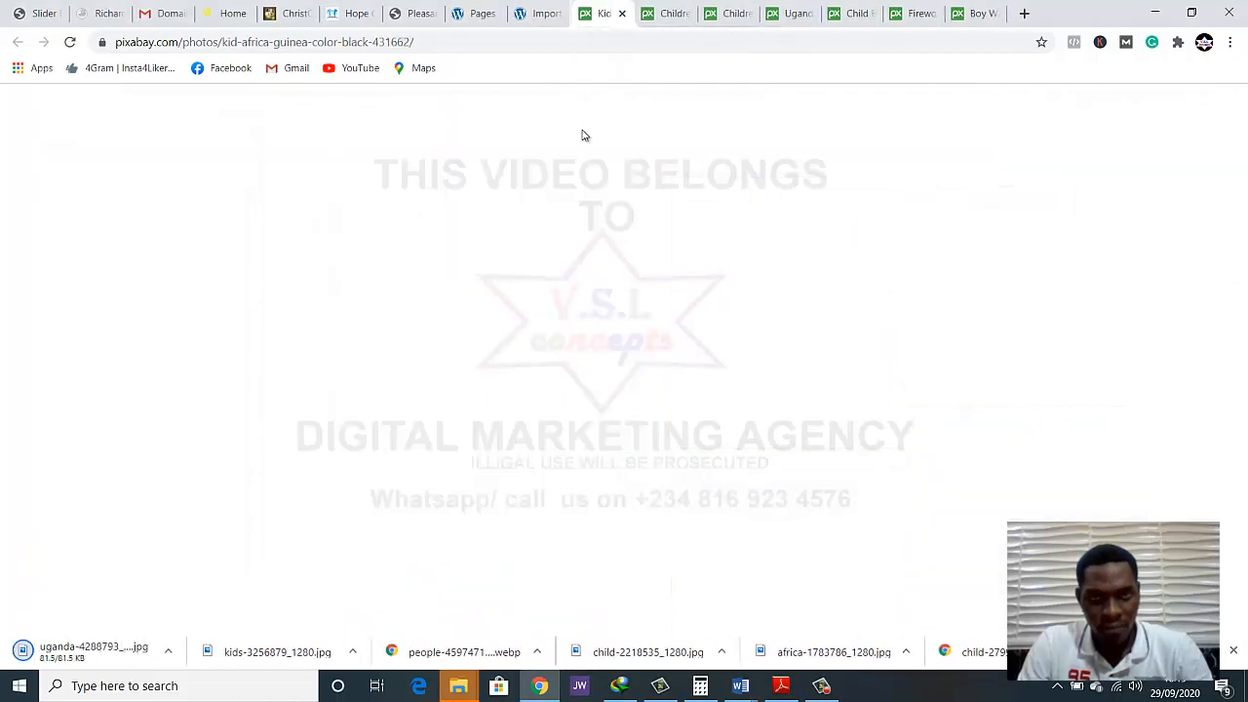
Save the portrait of the Guinea toddler as kid-431662_960_720 in the ngo folder and close its tab
right_click(546, 300)
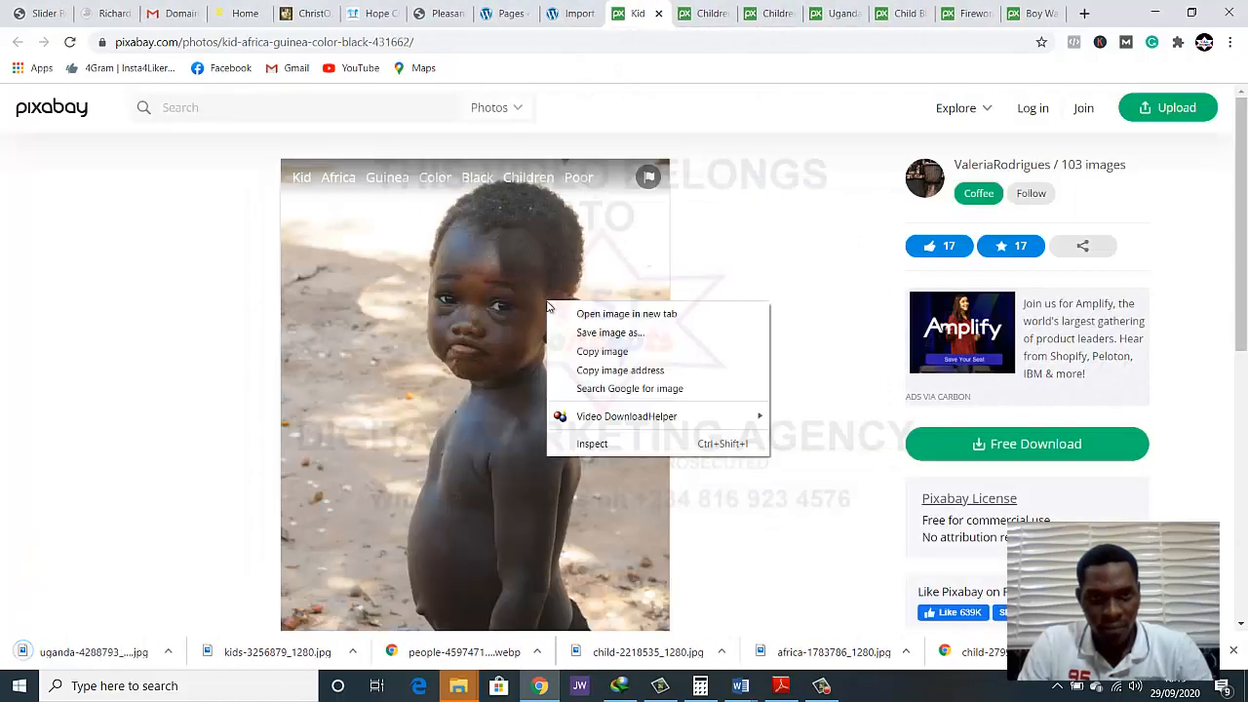
click(585, 334)
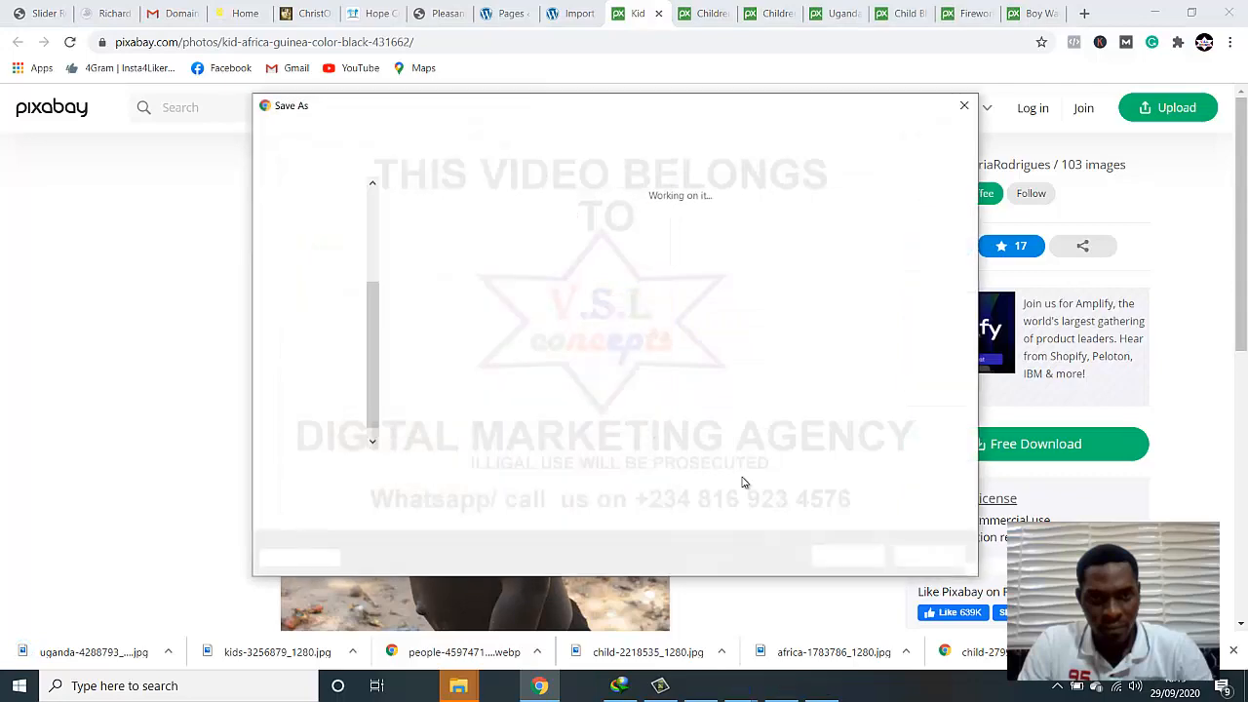
click(842, 555)
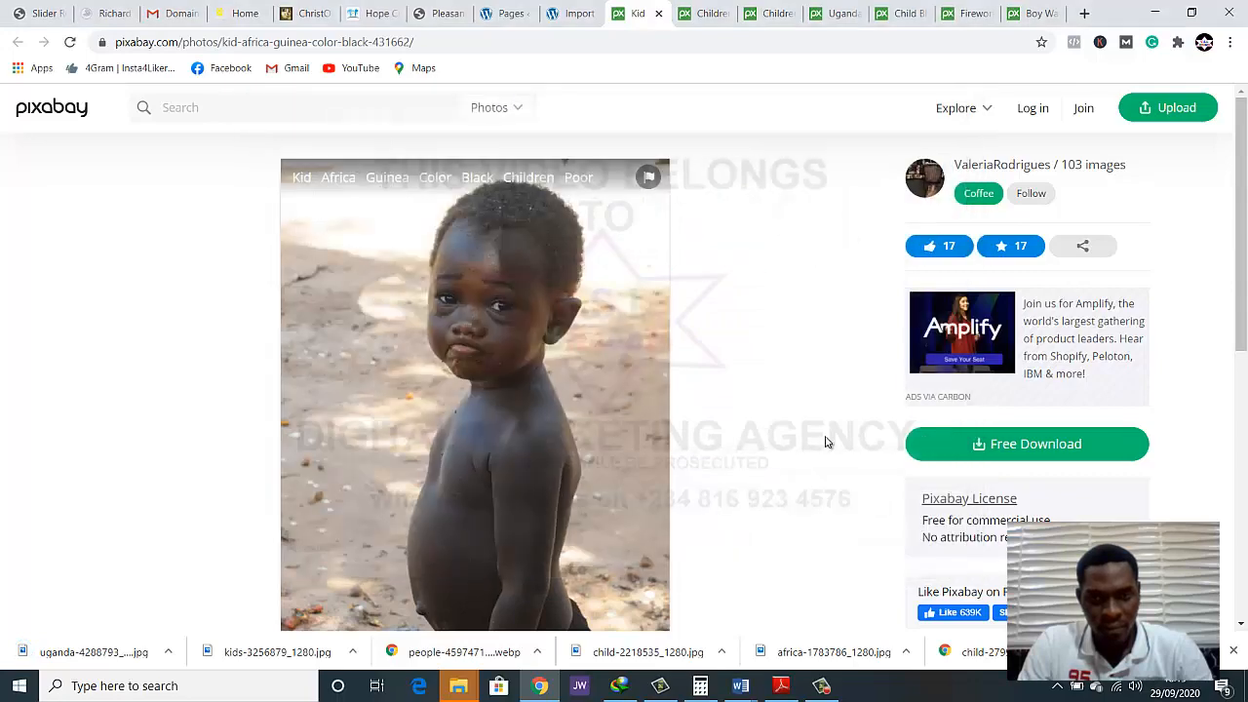
click(659, 12)
Save the photo of the girl with a headscarf beside a boy as children-826421_1280 in the ngo folder and close its tab
right_click(524, 275)
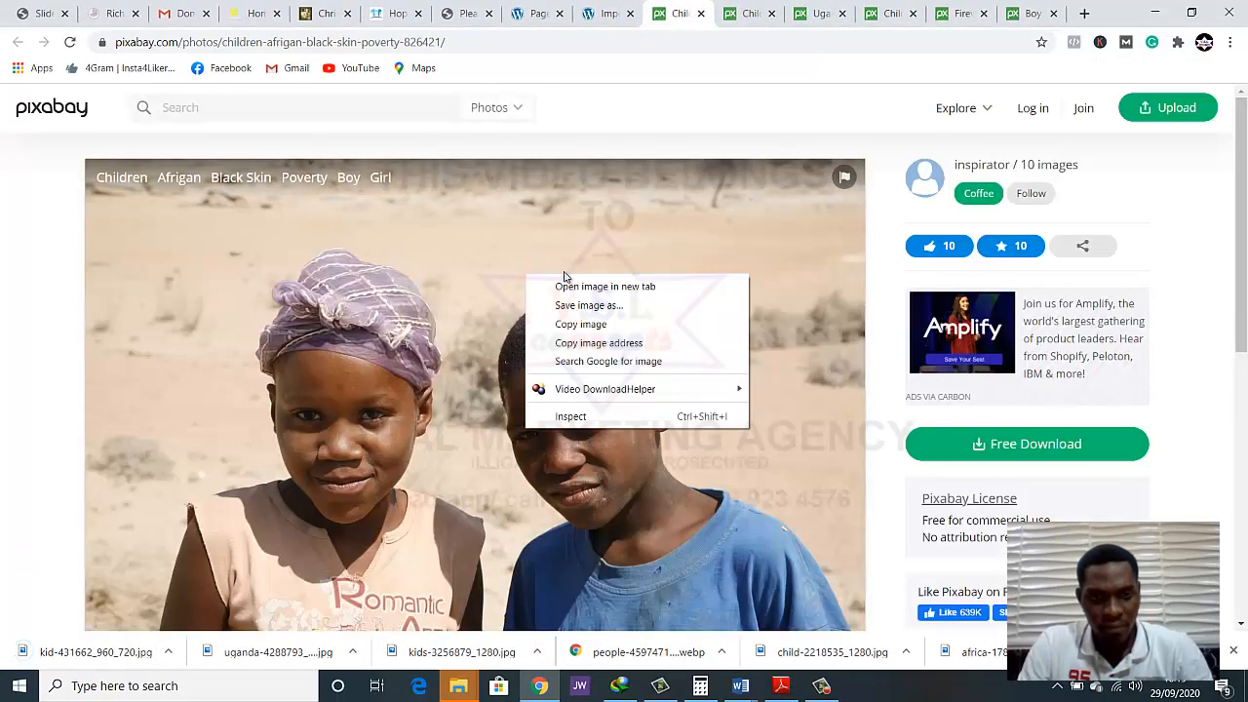
click(585, 307)
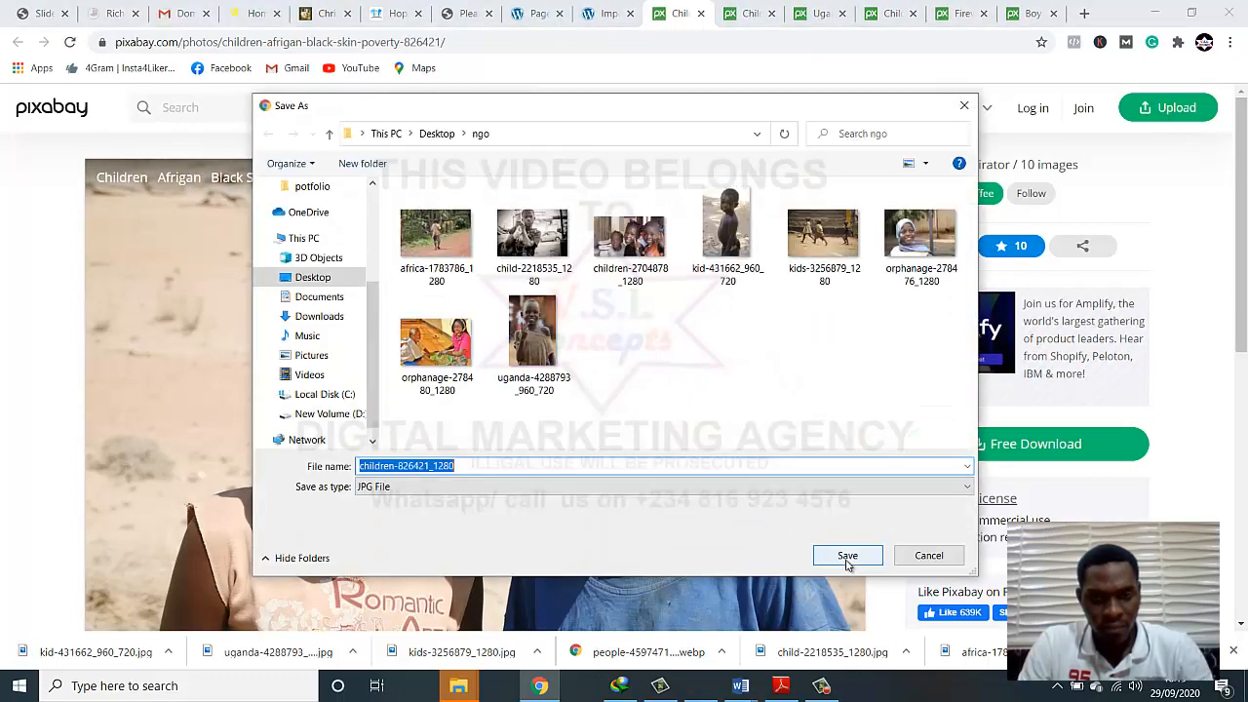
click(847, 558)
click(702, 14)
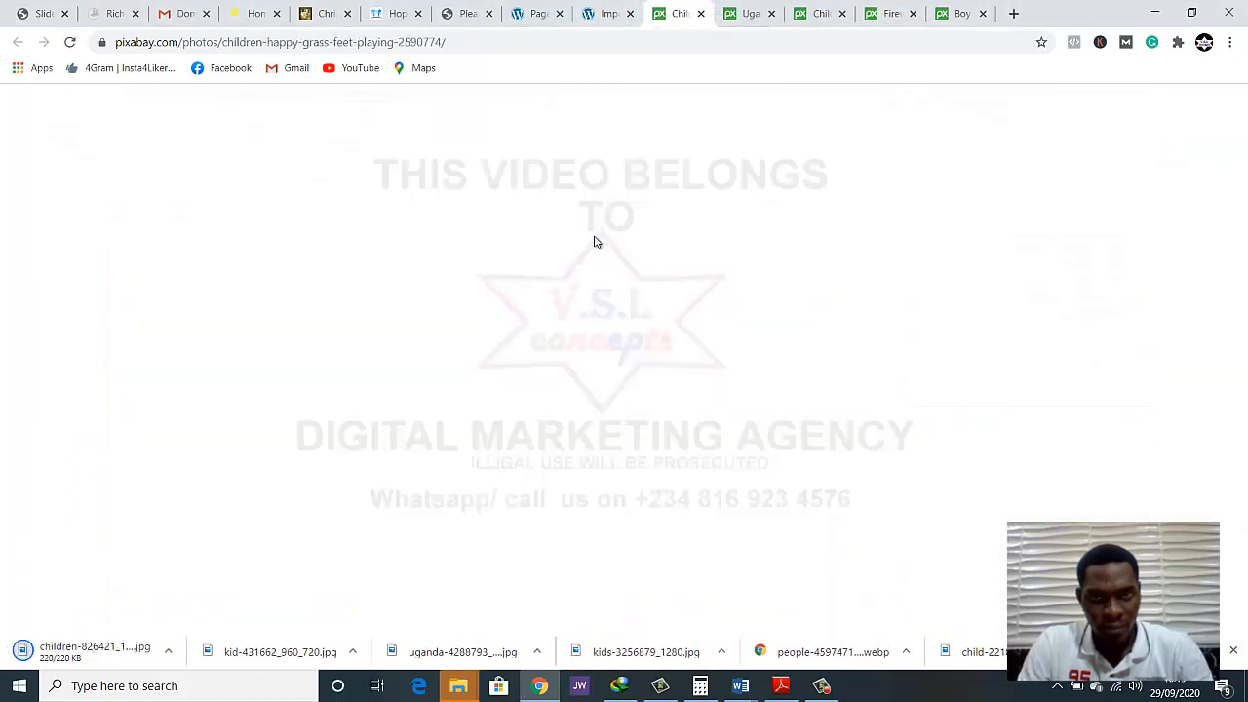
Save the photo of children running along a dirt path as children-2590774_1280 in the ngo folder and close its tab
right_click(576, 250)
click(603, 284)
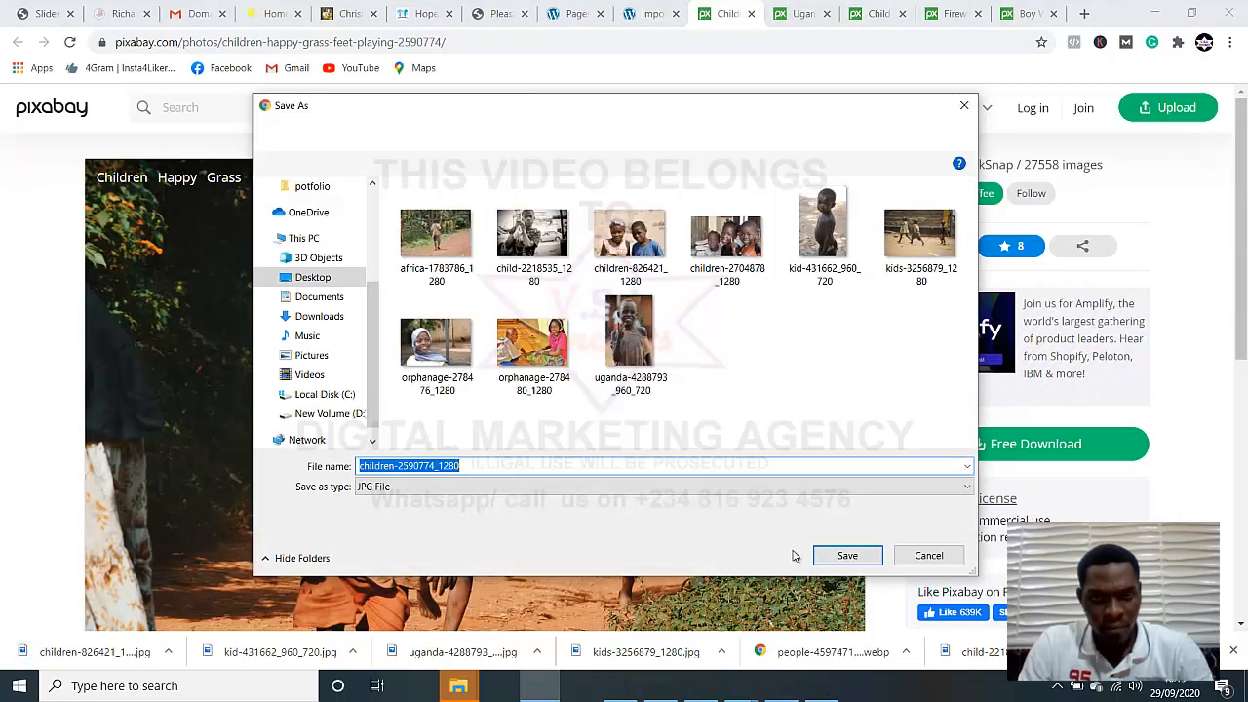
click(824, 555)
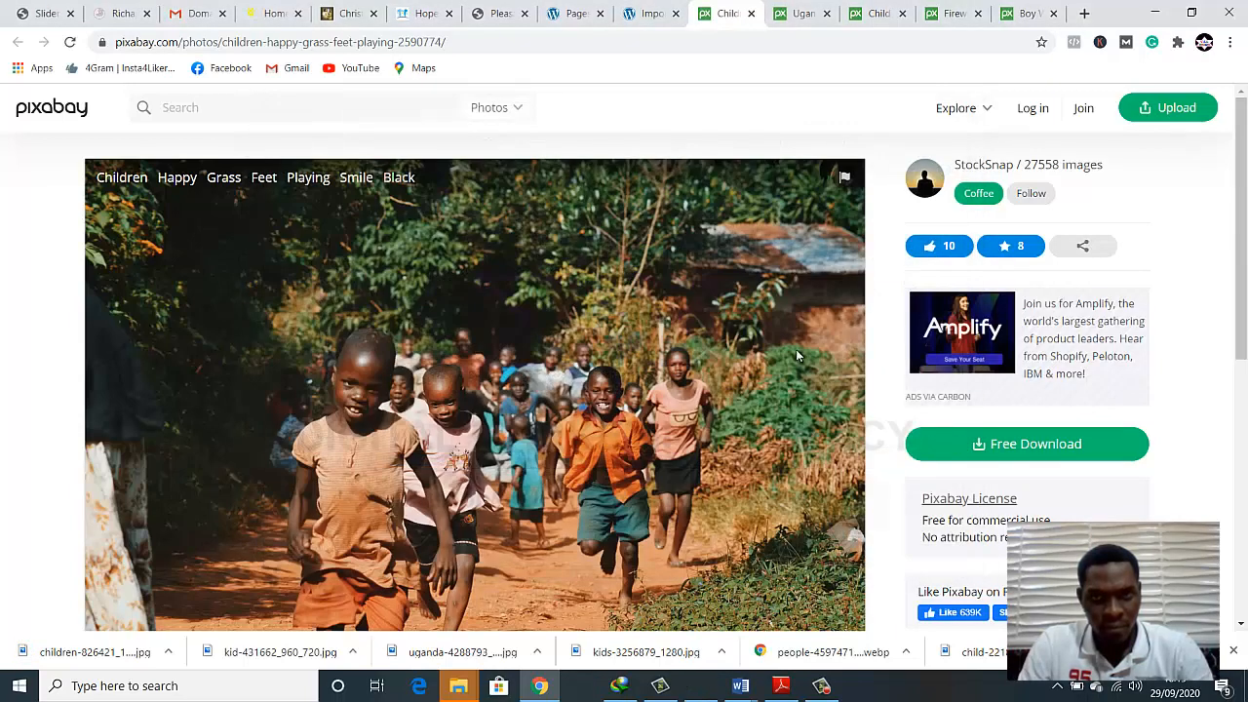
click(751, 15)
Save the photo of the Ugandan child in an open jacket as uganda-4288792_960_720 in the ngo folder and close its tab
right_click(592, 275)
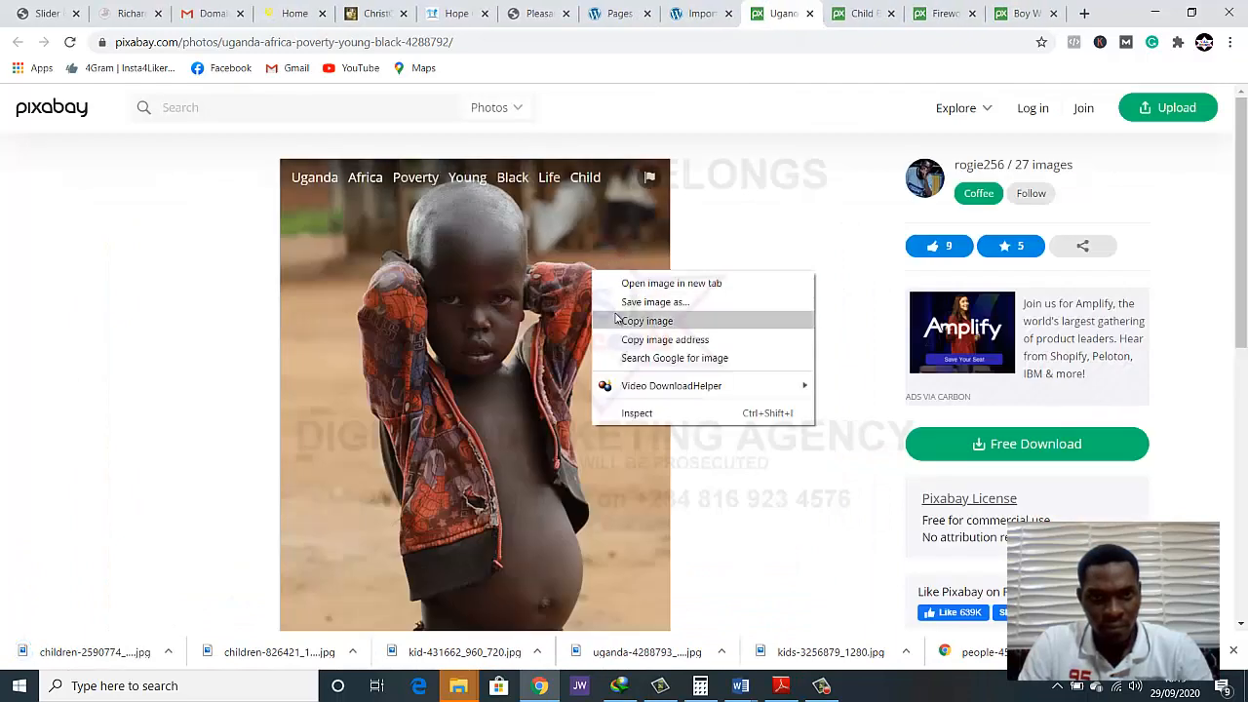
click(629, 301)
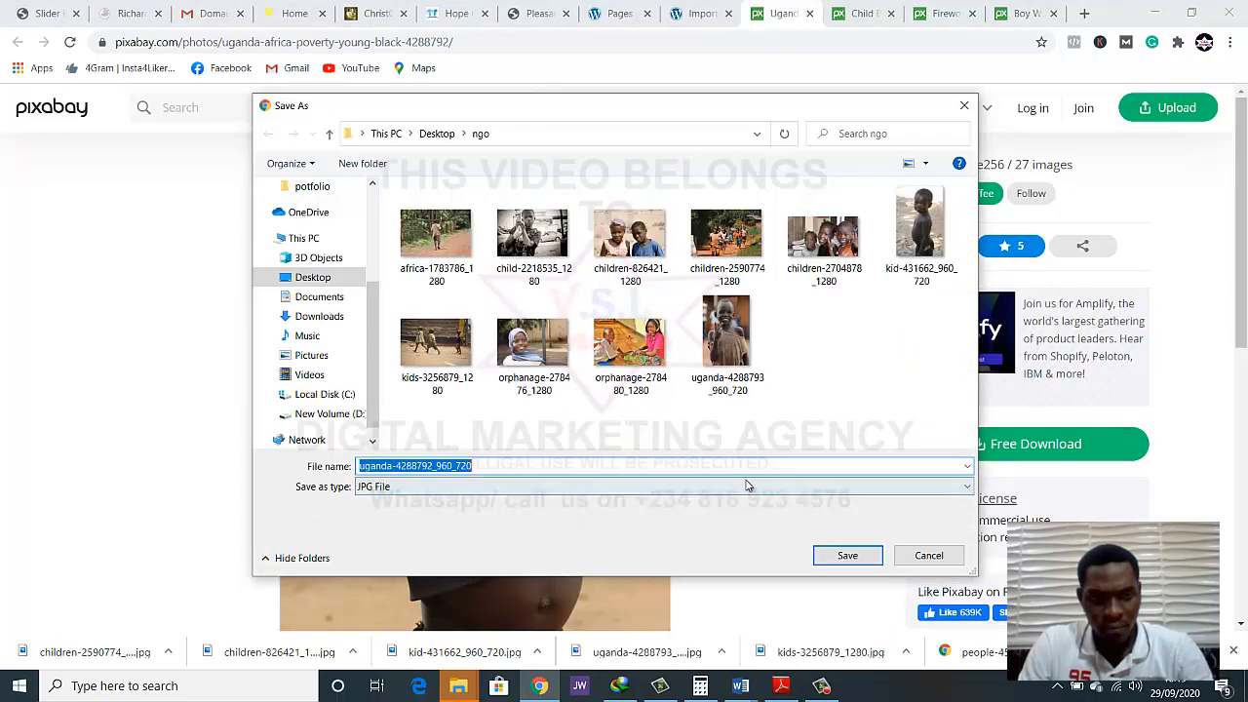
click(846, 554)
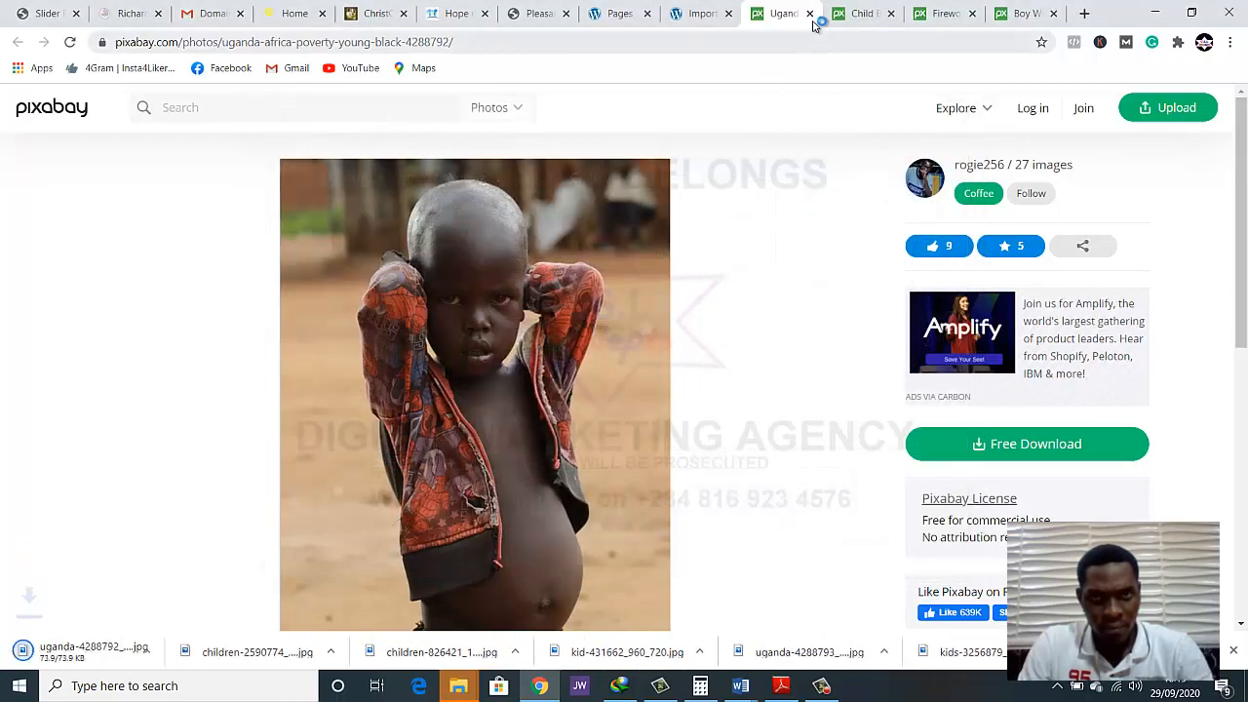
click(809, 14)
Save the photo of the seated girl in white as child-4675664_1280 in the ngo folder and close its tab
right_click(573, 365)
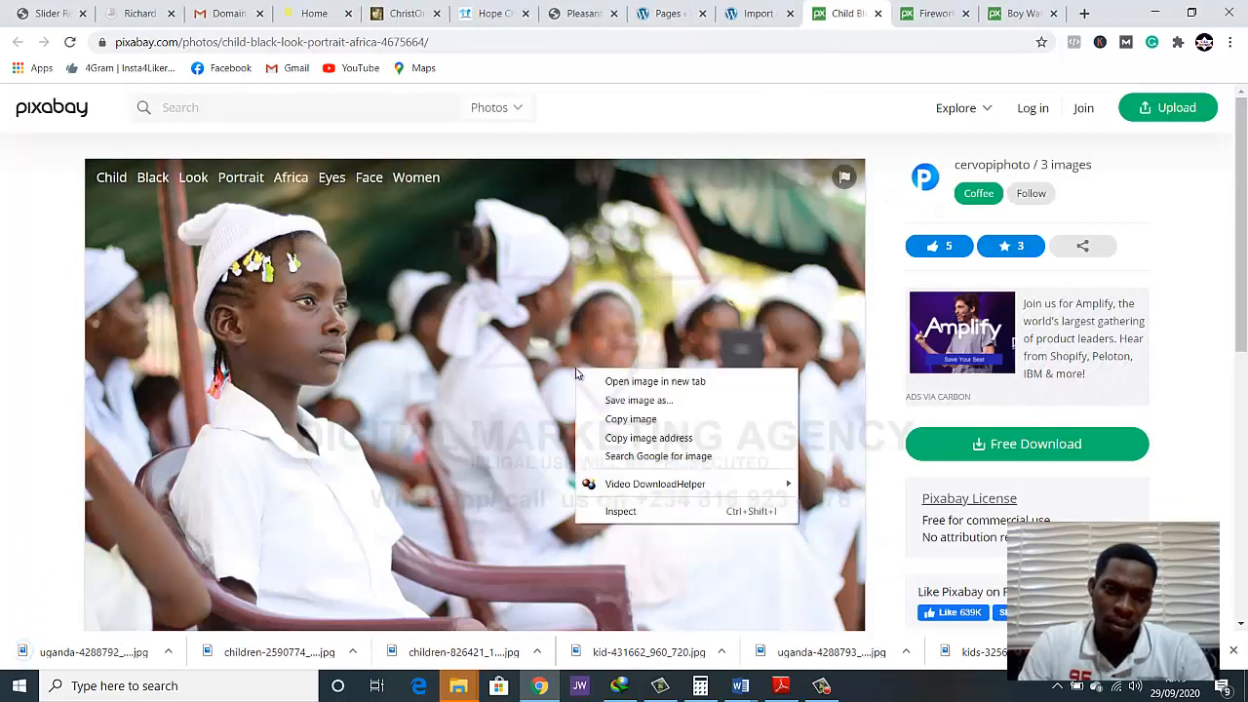
click(617, 402)
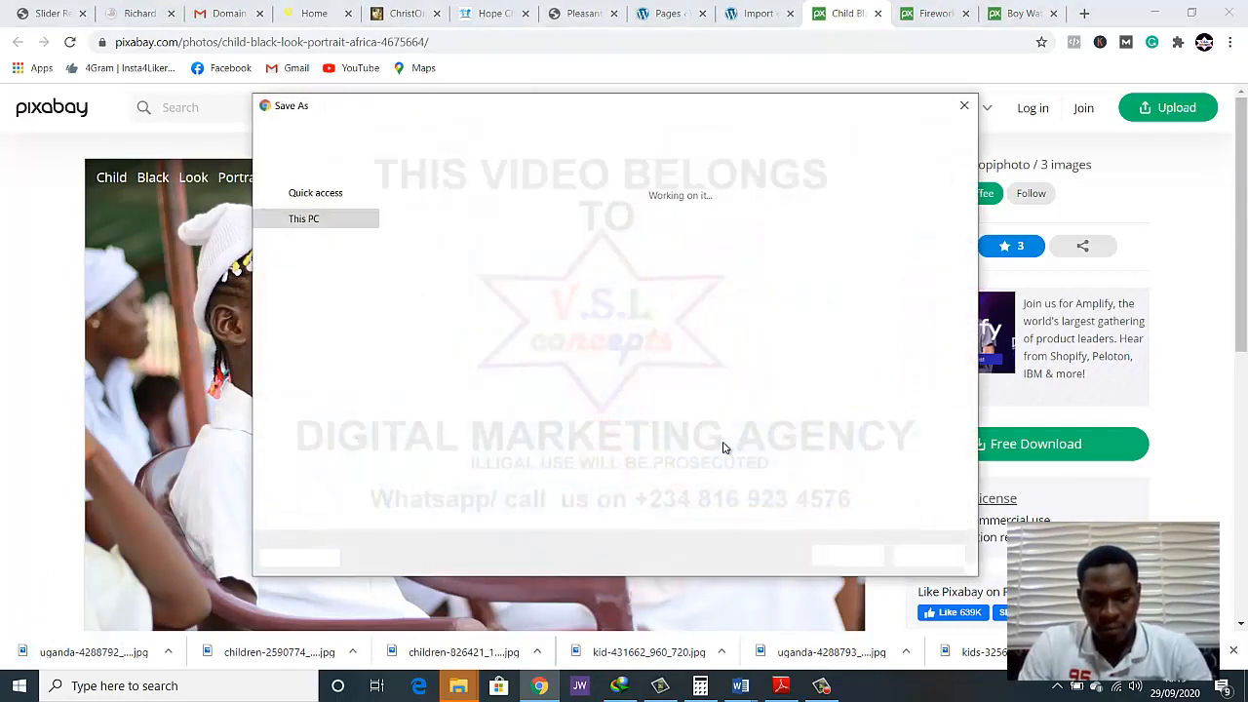
click(832, 550)
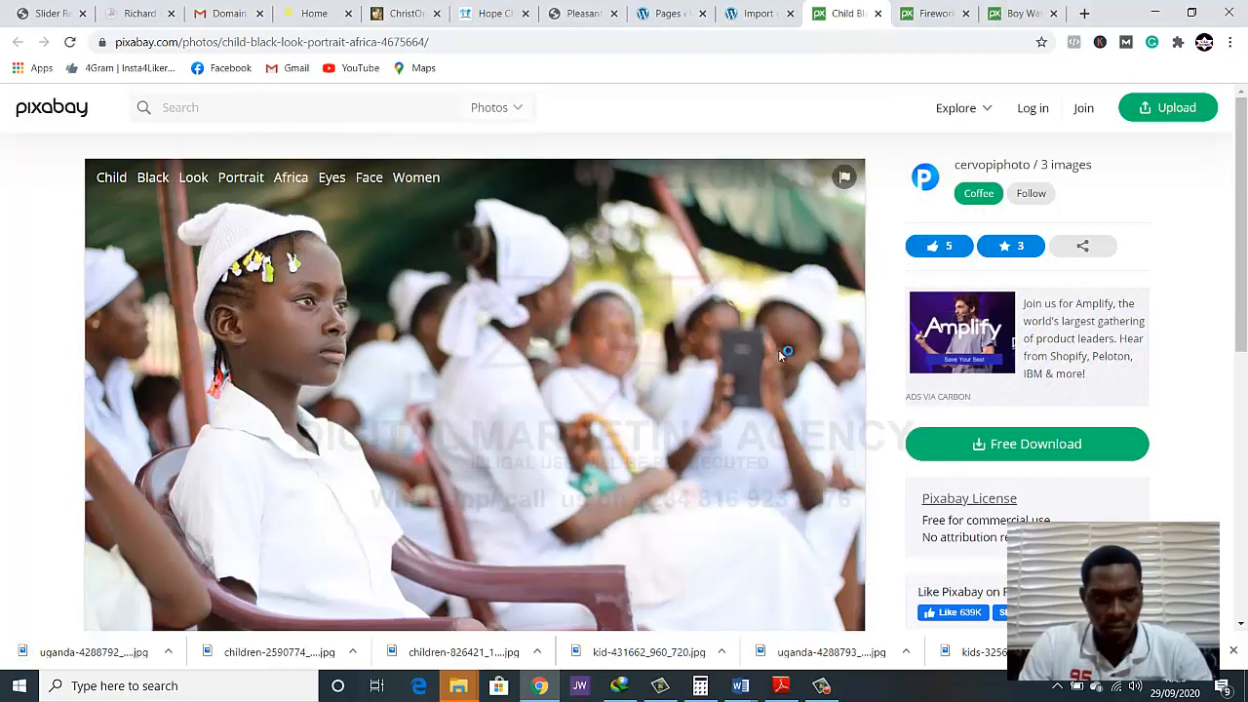
click(877, 15)
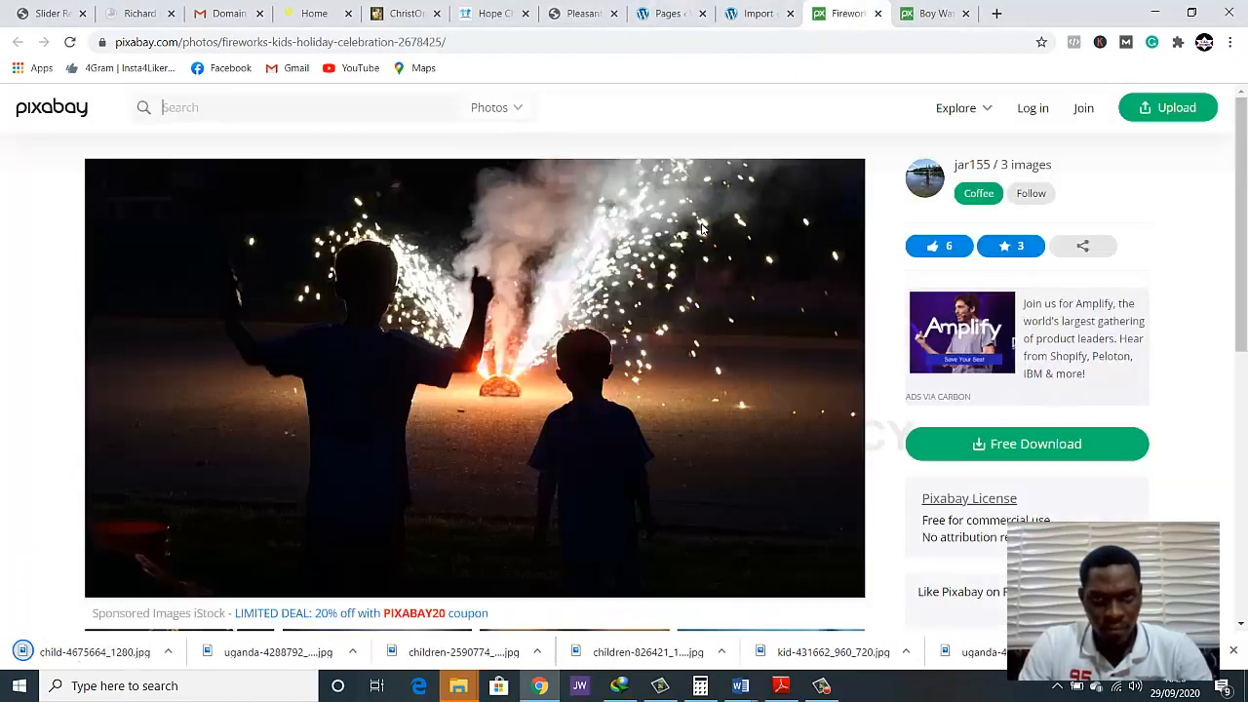
Close the fireworks photo's tab without saving the image
right_click(677, 297)
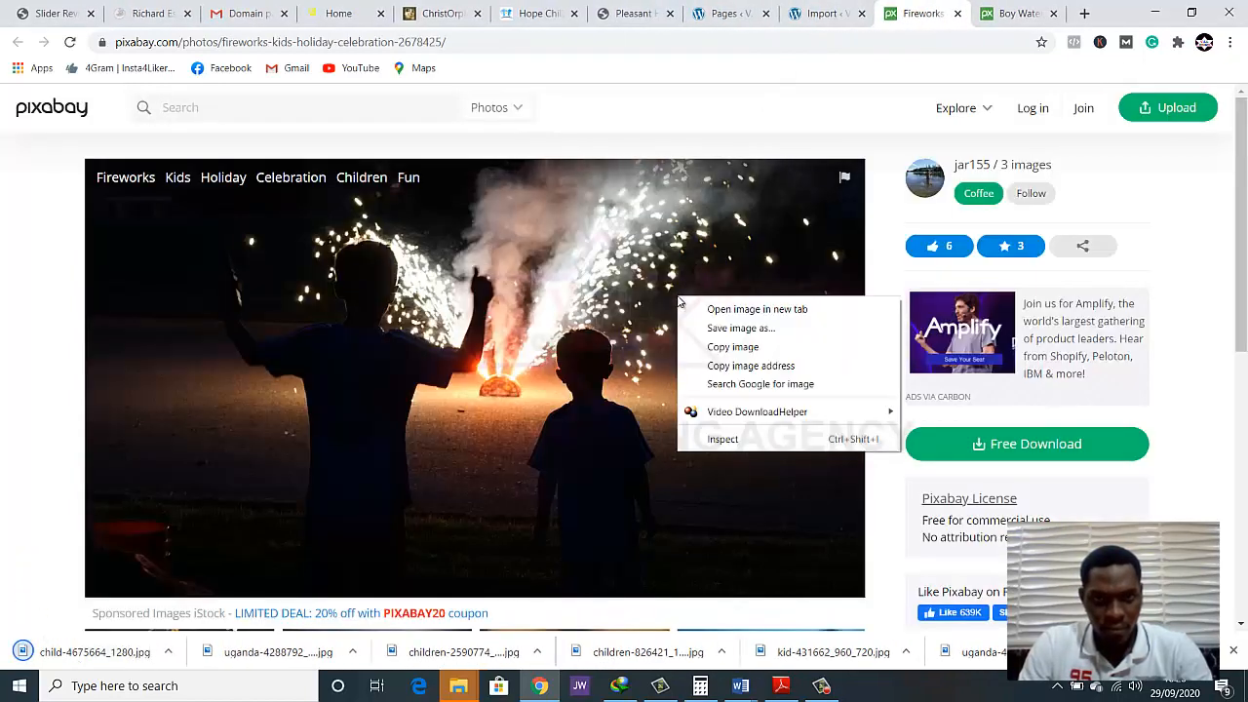
click(720, 137)
click(956, 15)
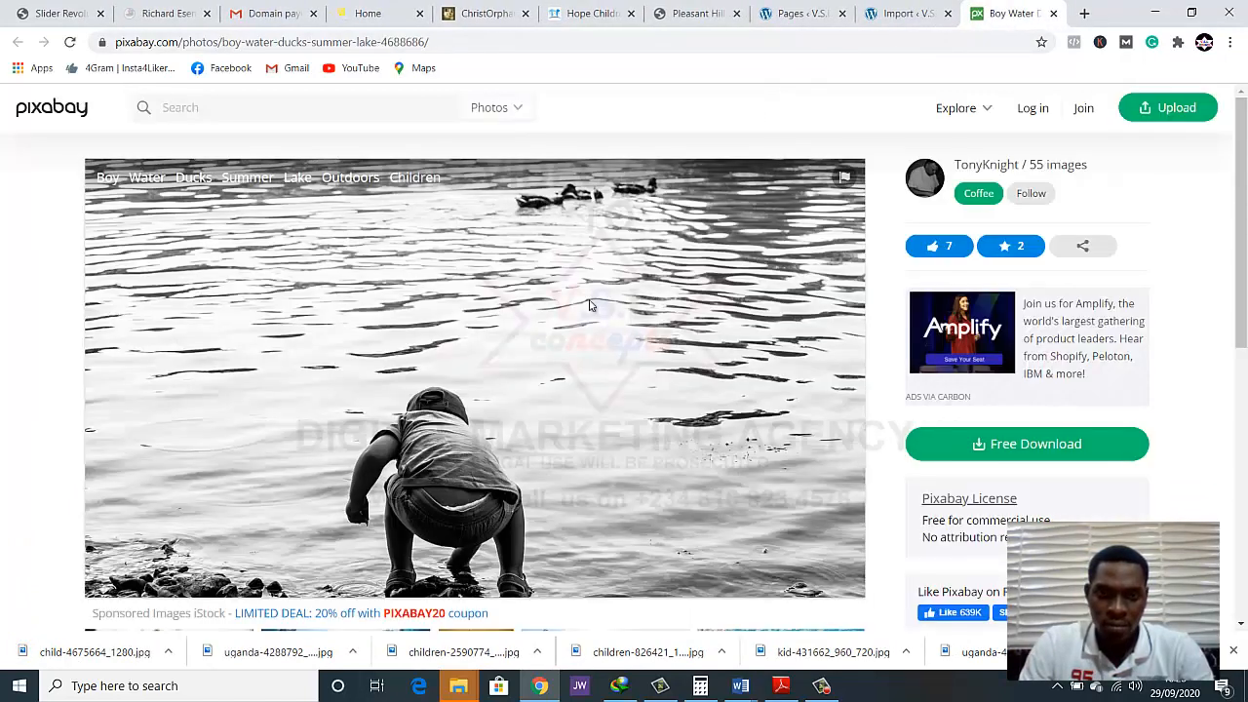
Save the photo of the boy crouching by the lake as boy-4688686_1280 in the ngo folder
right_click(573, 285)
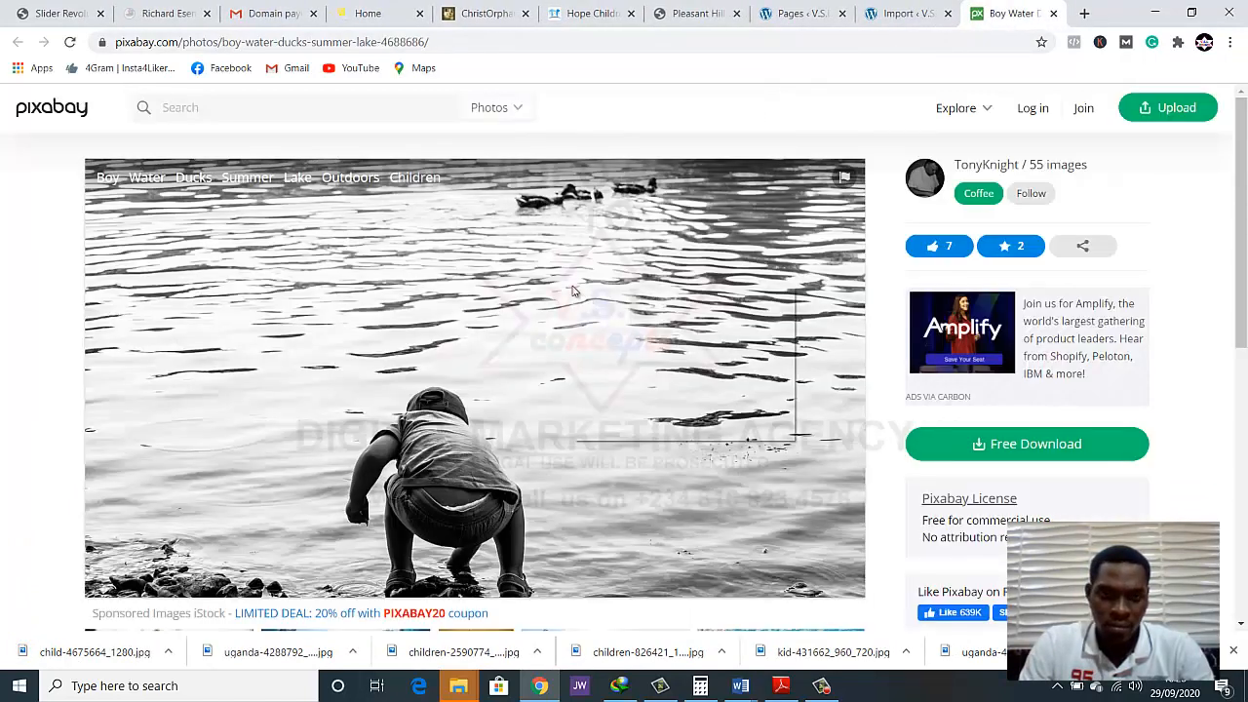
click(611, 319)
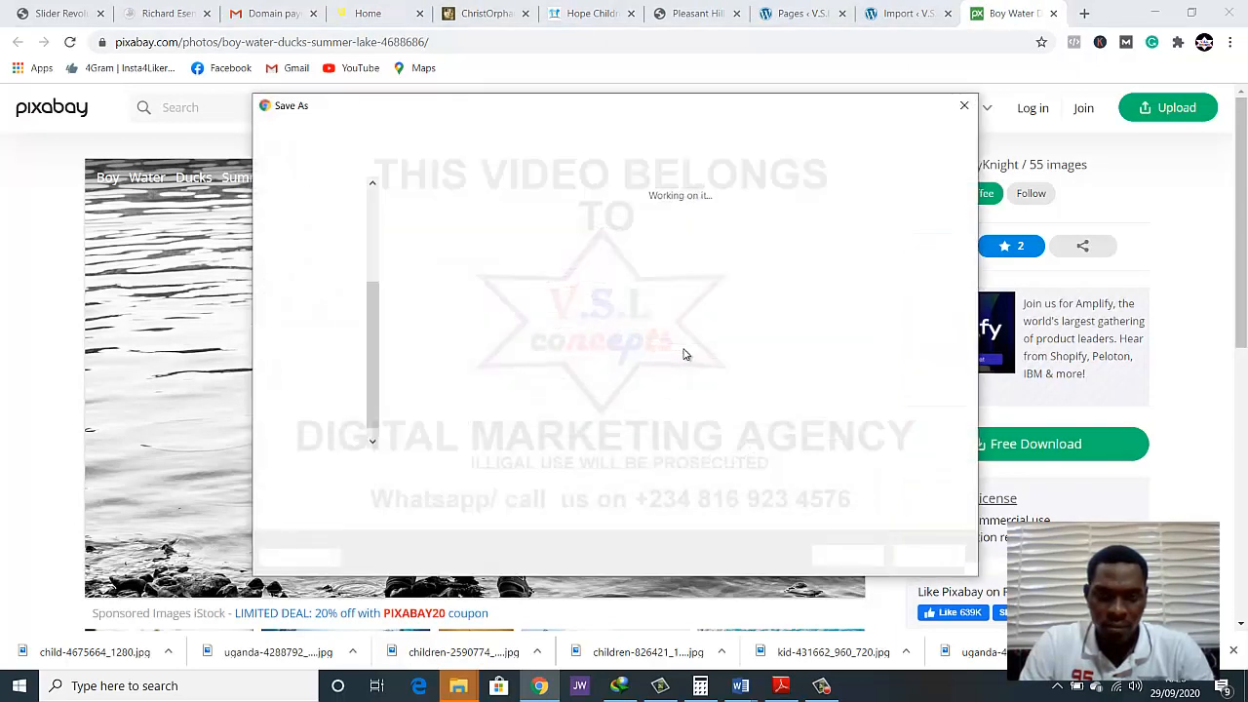
click(829, 555)
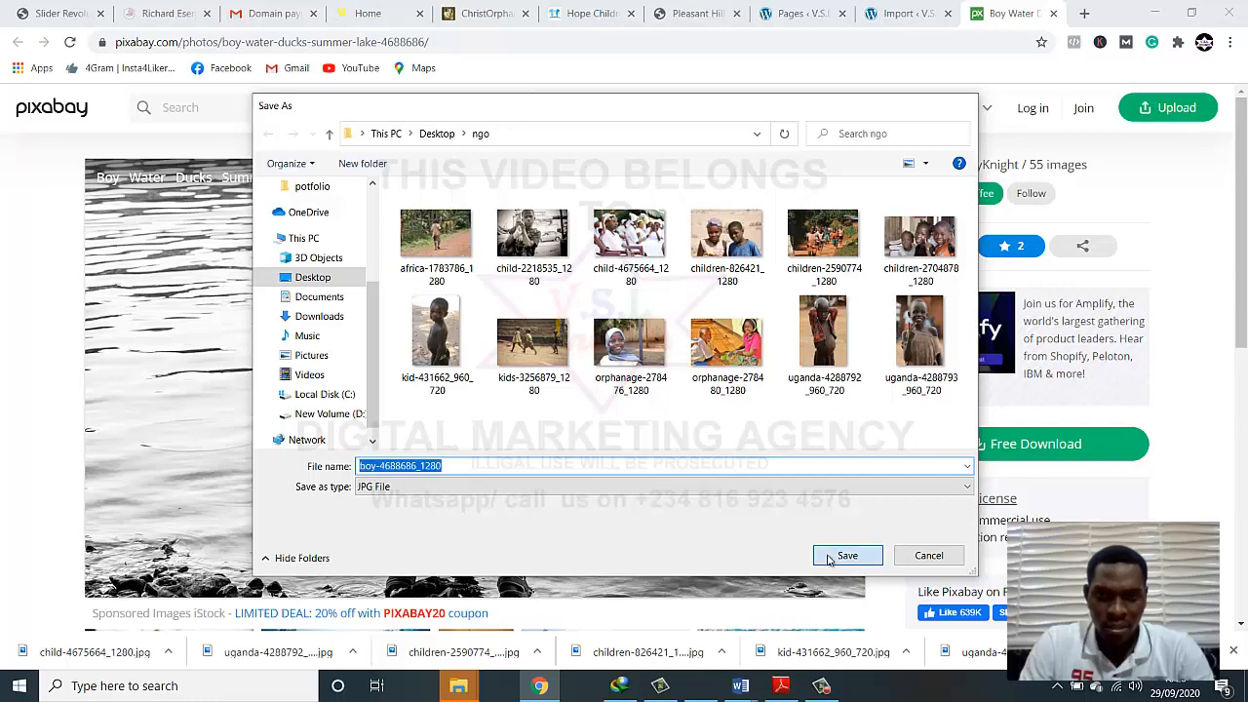
scroll(721, 449, down, 6)
scroll(717, 446, up, 3)
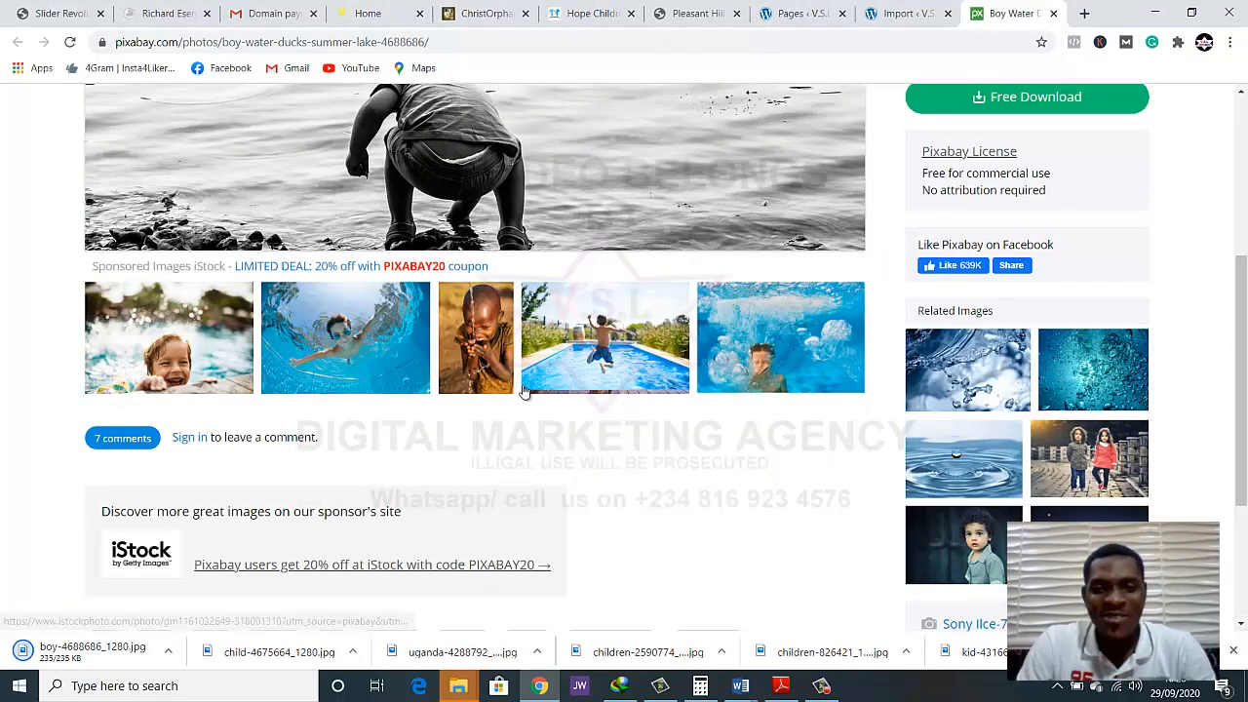
Close the lake photo's tab and check the Desktop Large layer grid size in the slider's layout settings
scroll(585, 409, down, 3)
scroll(615, 426, up, 6)
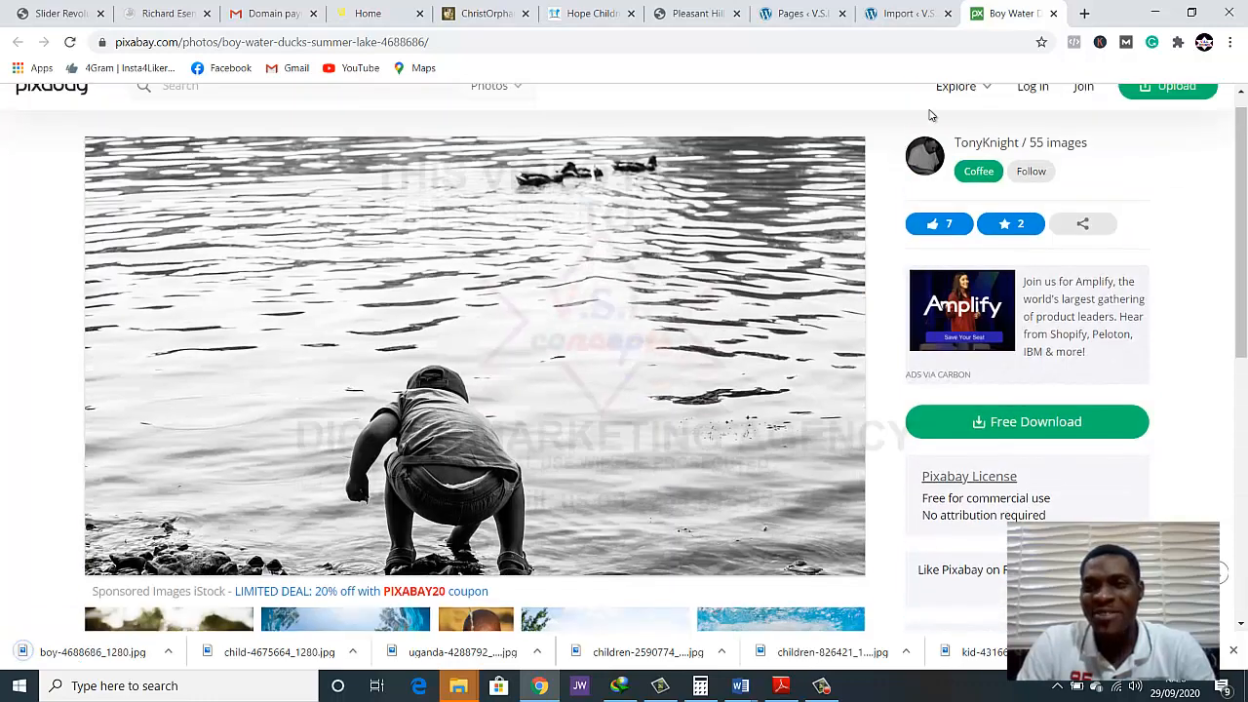
click(1054, 14)
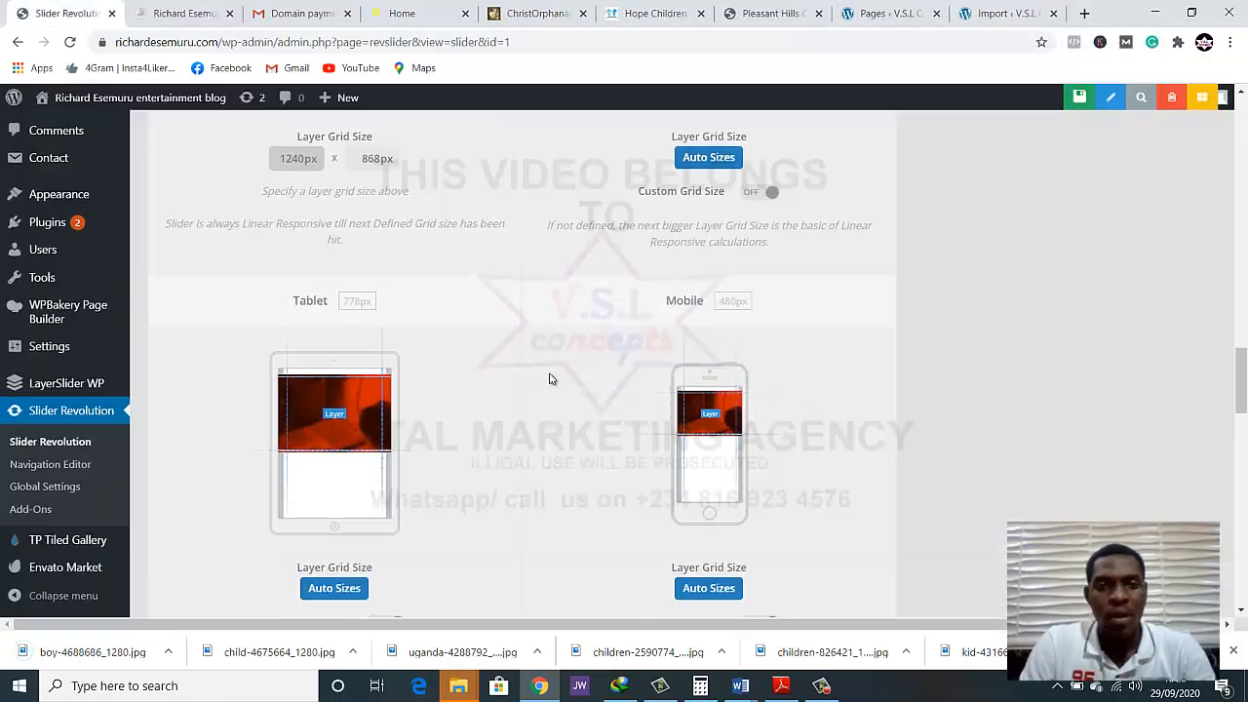
scroll(549, 376, up, 3)
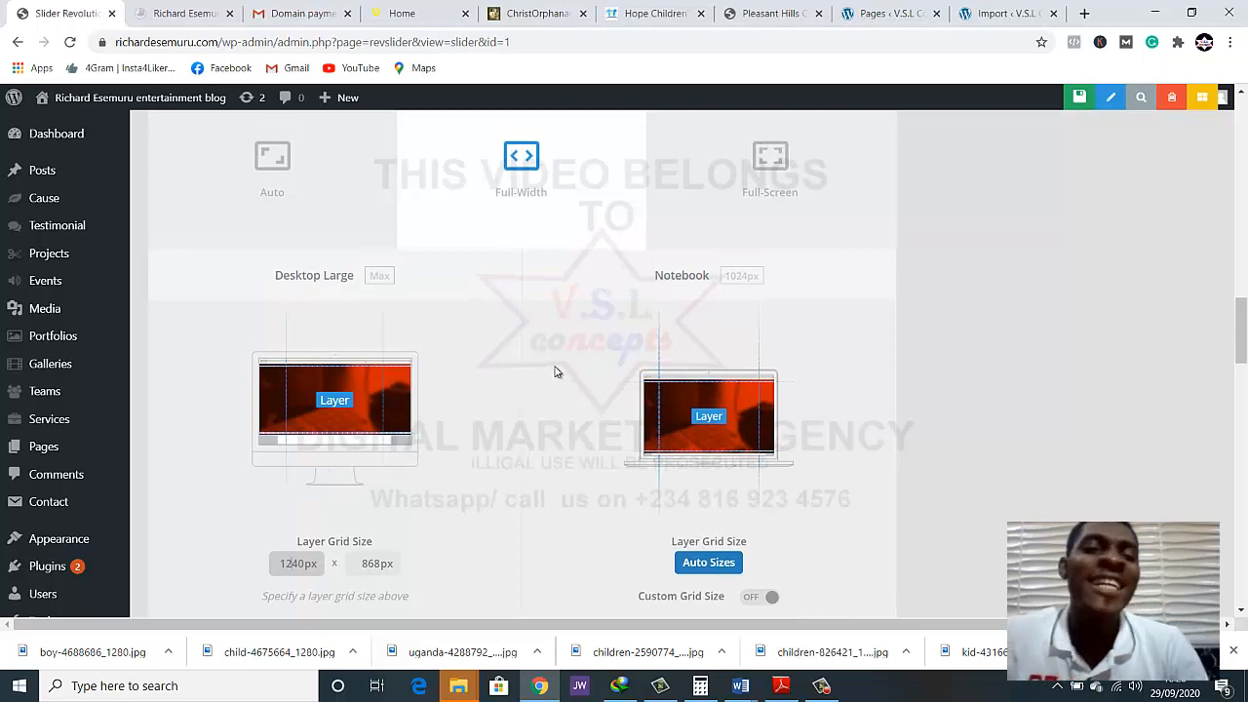
scroll(554, 377, up, 2)
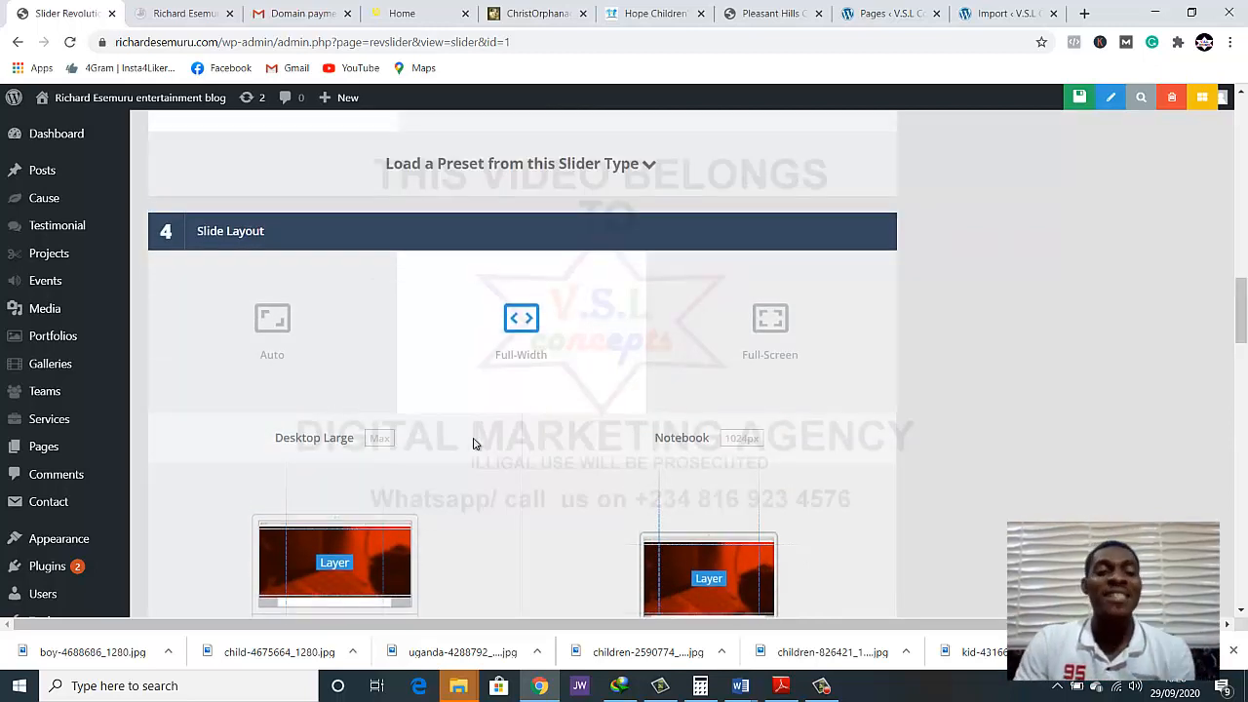
scroll(292, 420, down, 2)
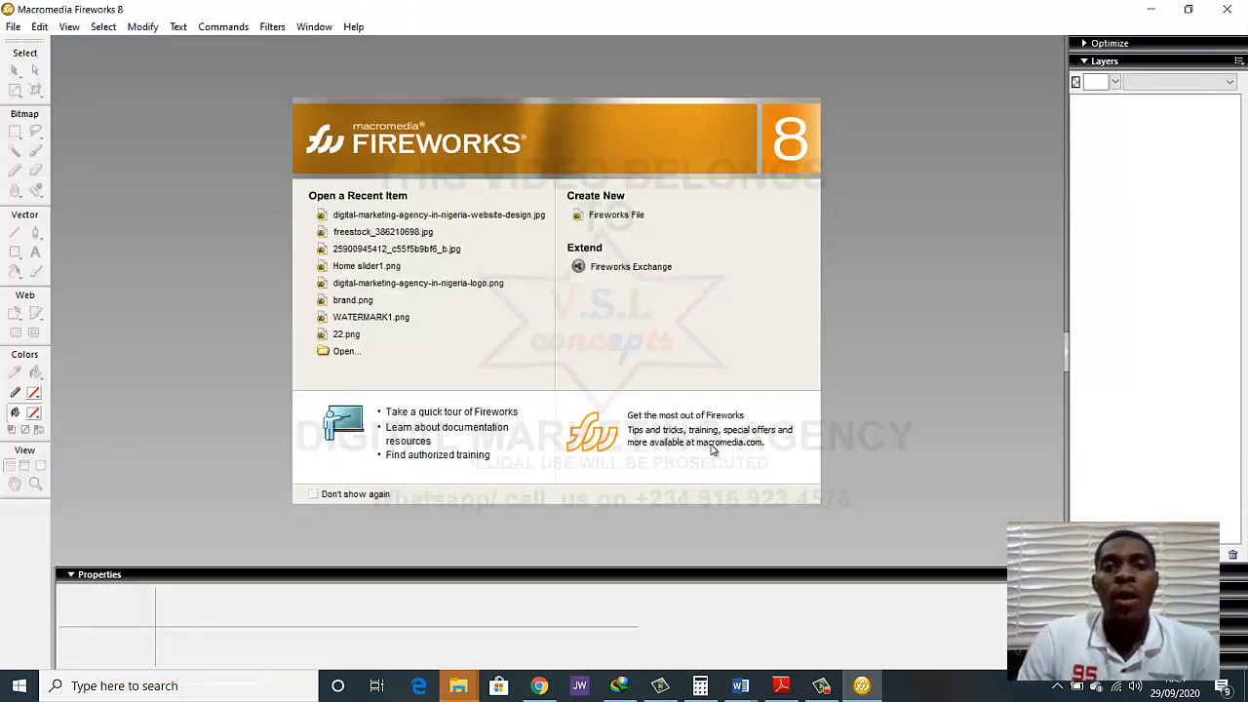
In Fireworks, create a new document 1240 pixels wide and 868 pixels high, matching the slider's Desktop Large layer grid
click(624, 216)
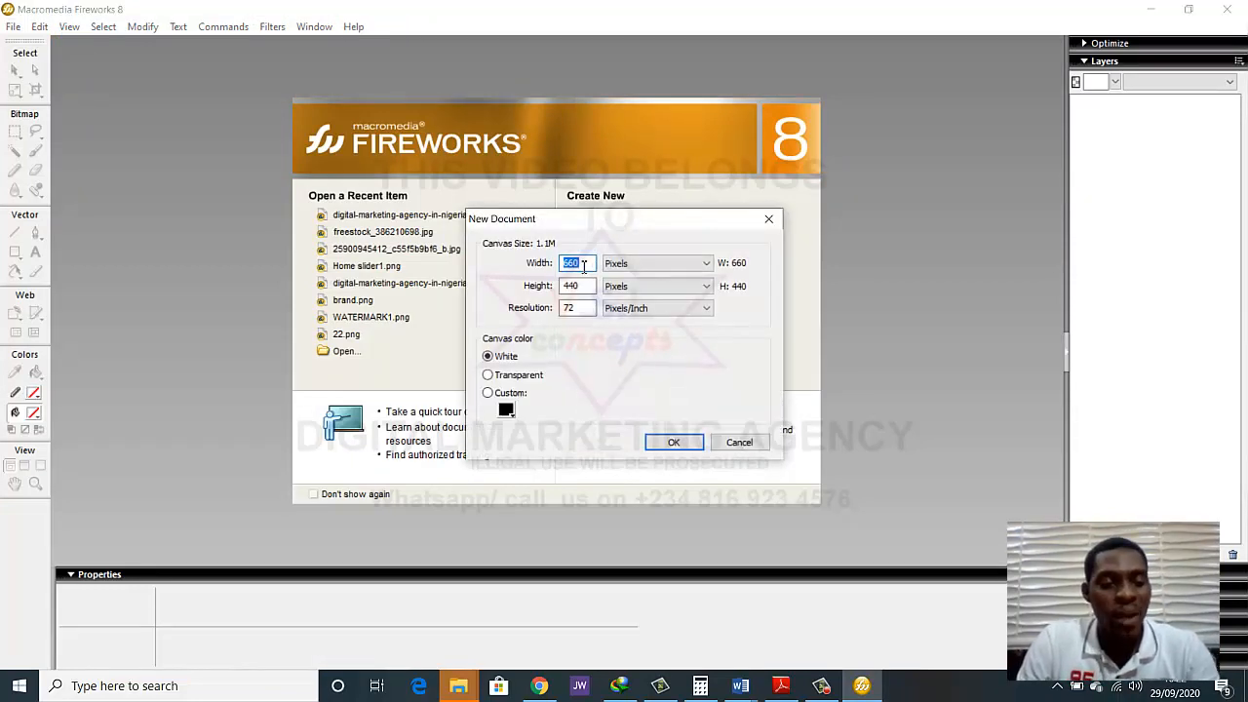
text(12540)
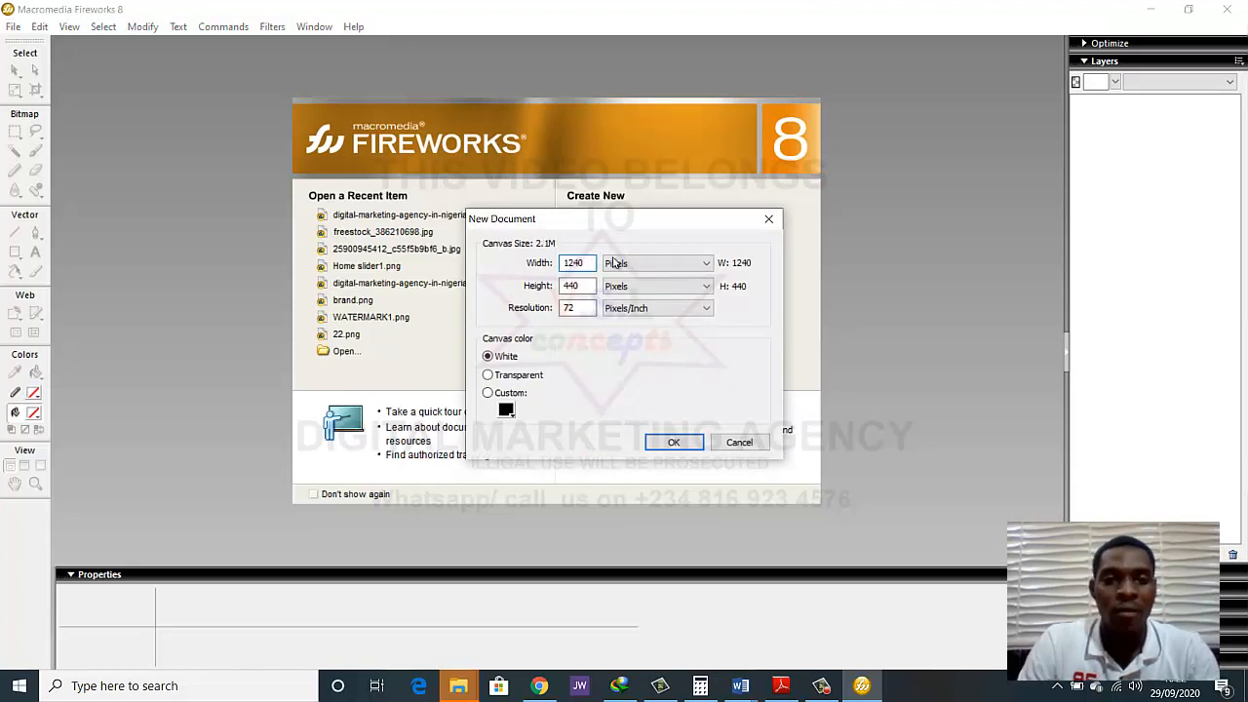
click(539, 685)
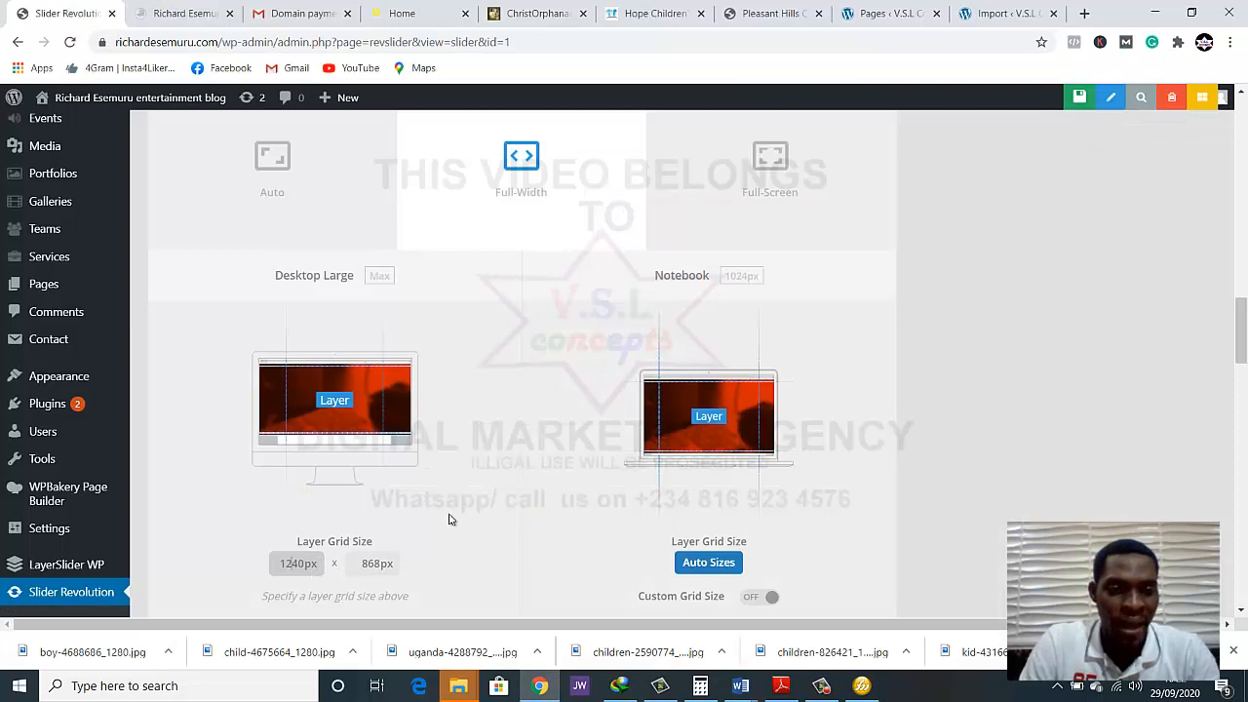
click(1154, 13)
double_click(578, 285)
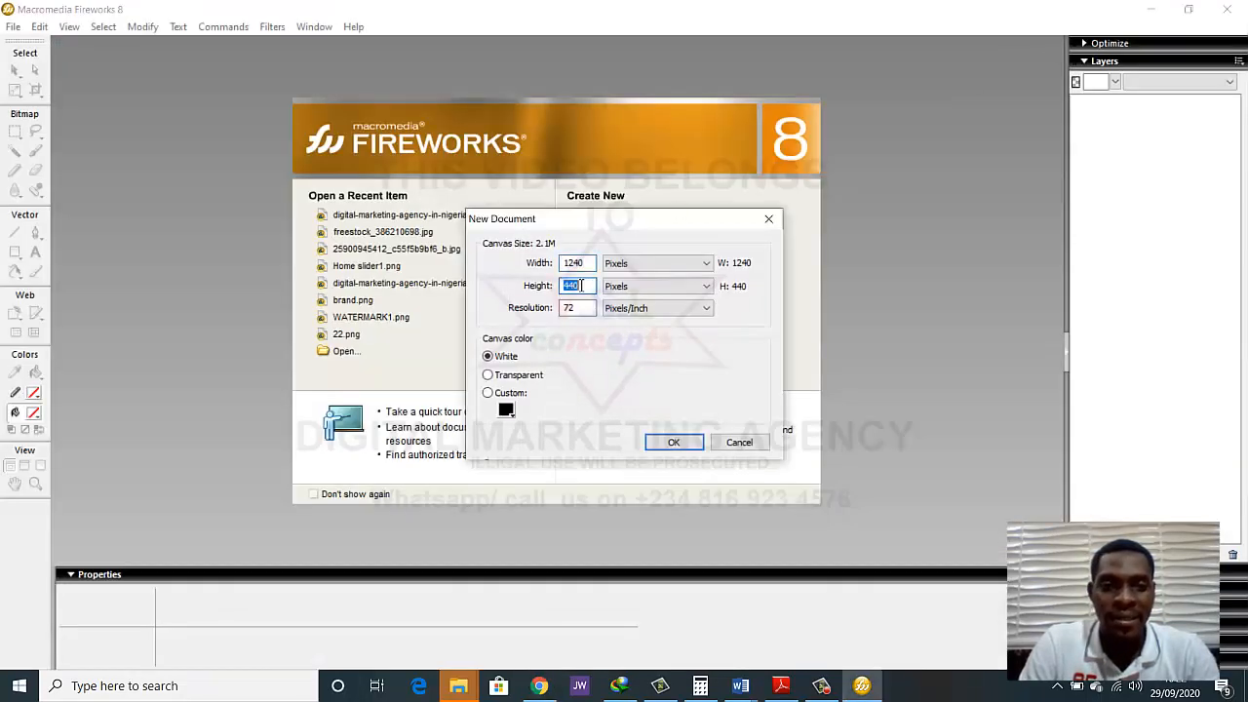
text(868)
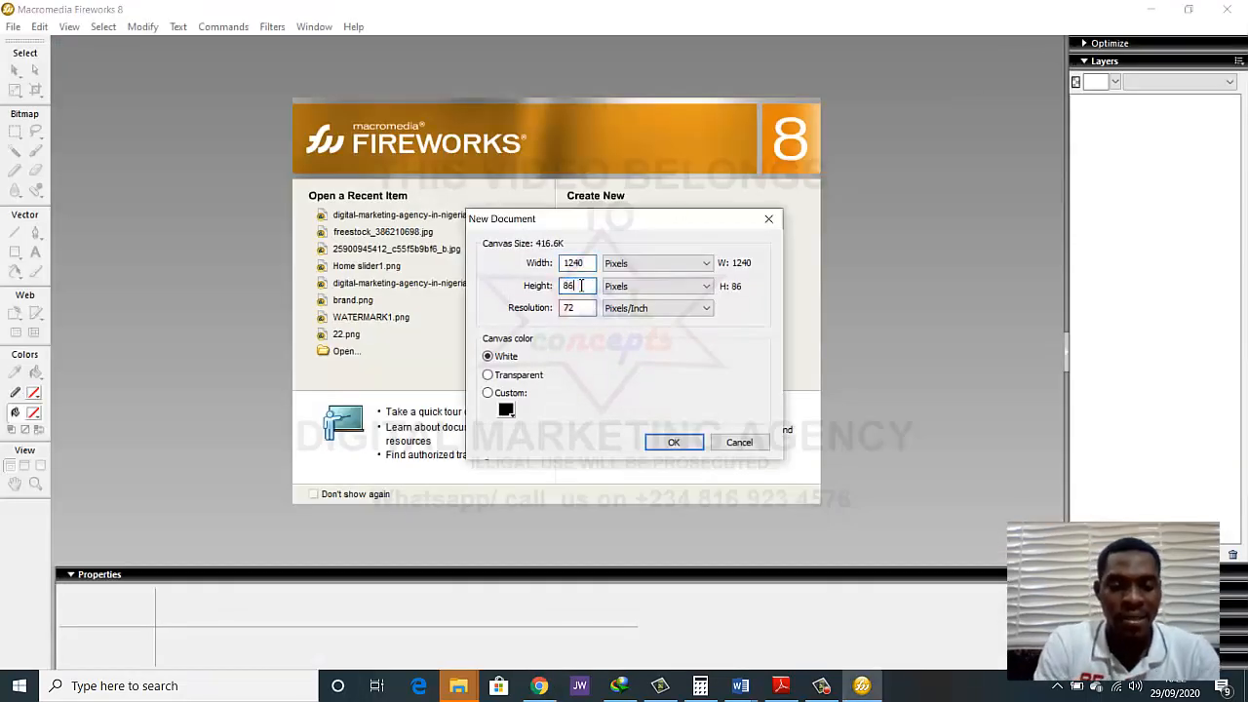
click(675, 443)
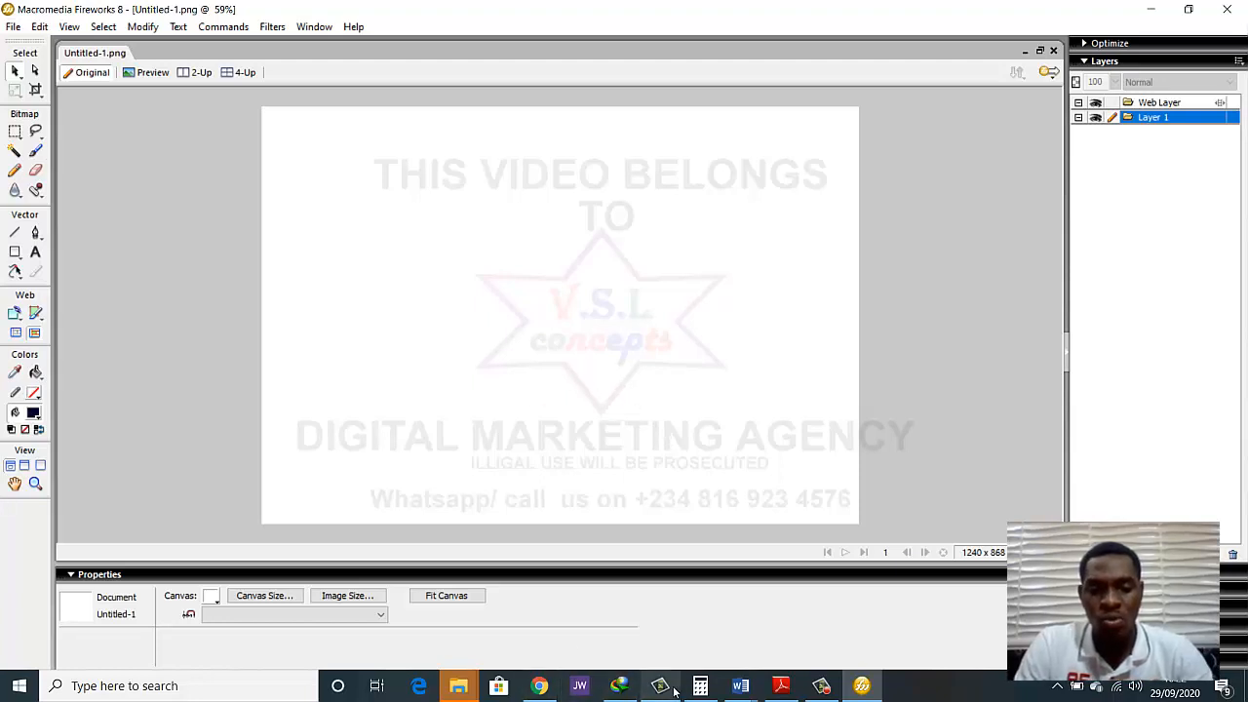
Switch to Chrome and set the slider's Desktop Large layer grid height to 750px
click(542, 686)
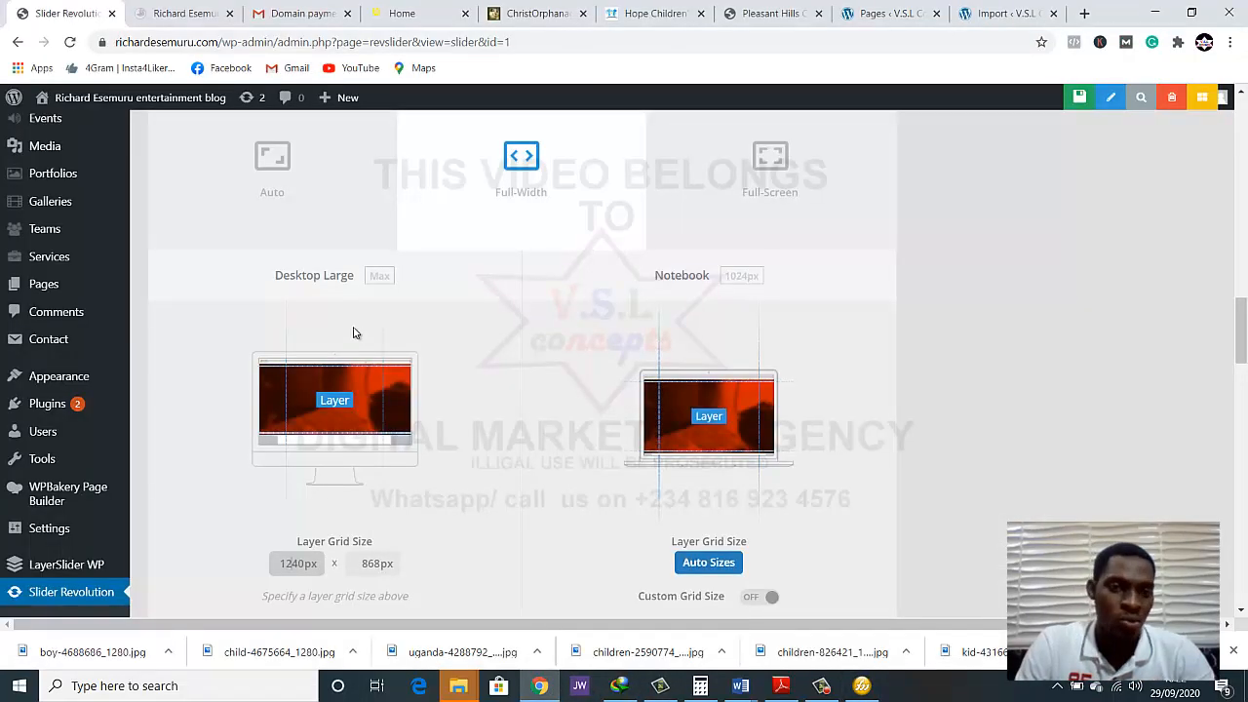
scroll(360, 397, down, 2)
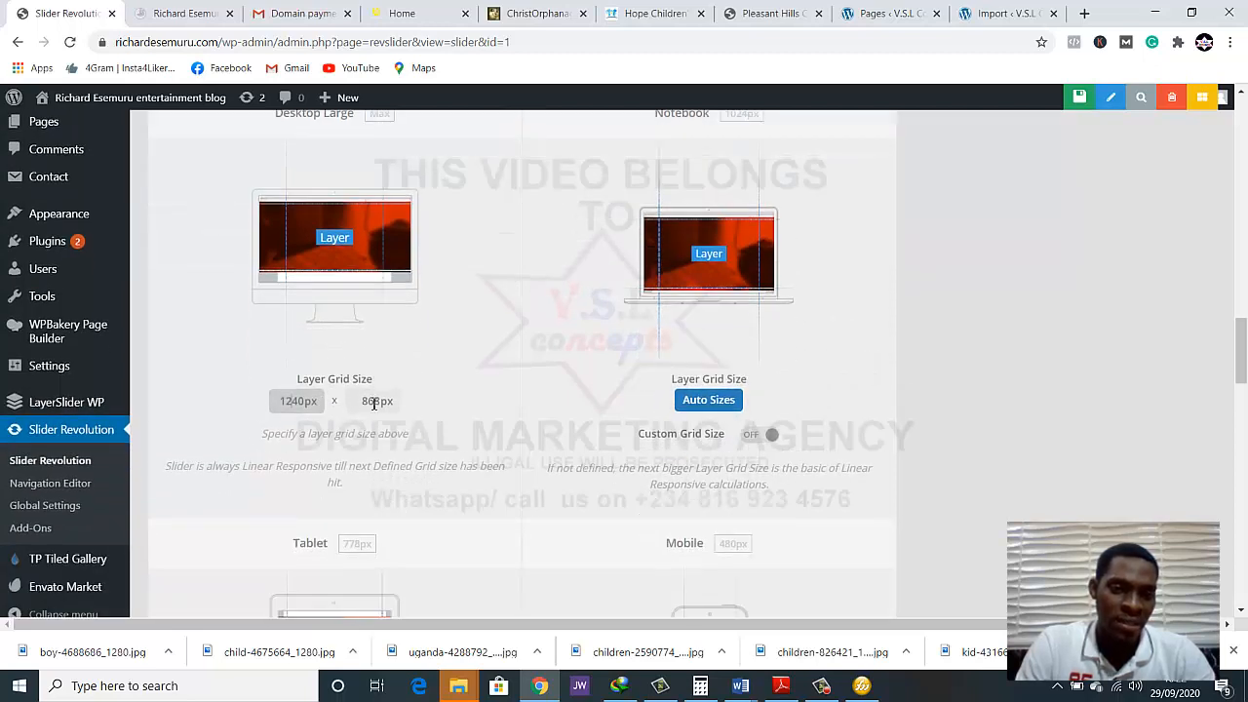
click(374, 404)
click(380, 405)
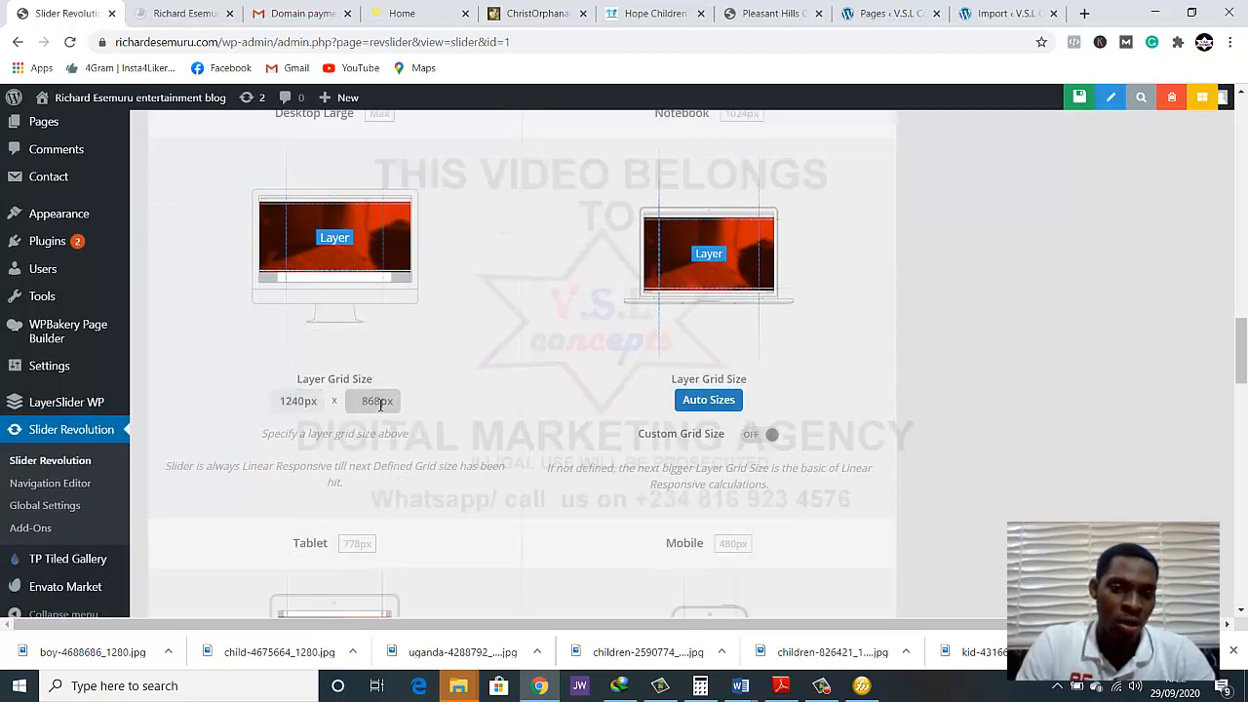
drag(380, 404, 362, 401)
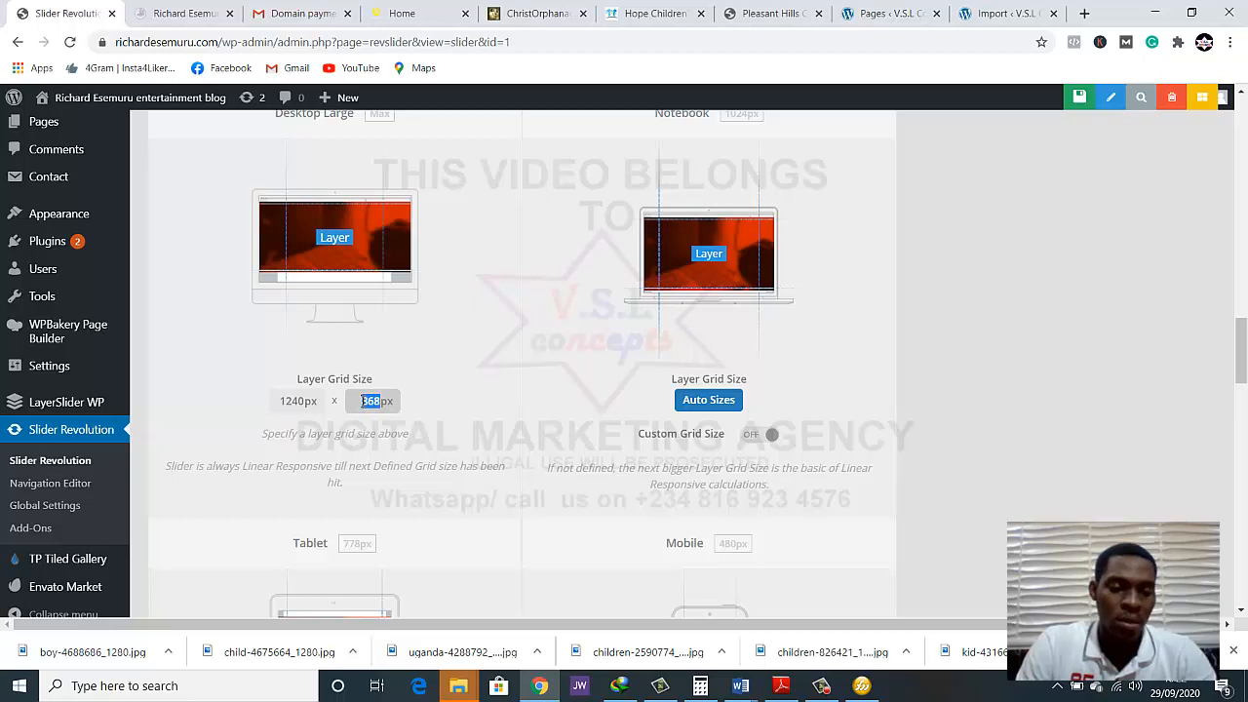
text(700)
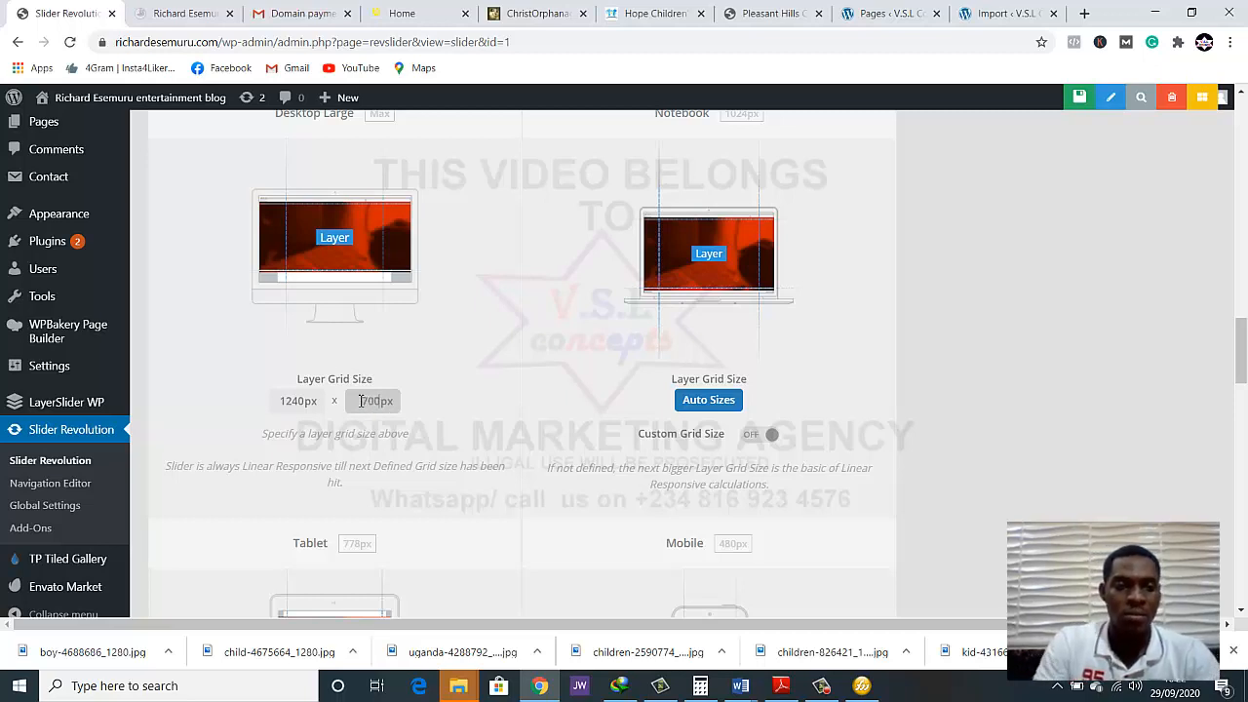
click(490, 352)
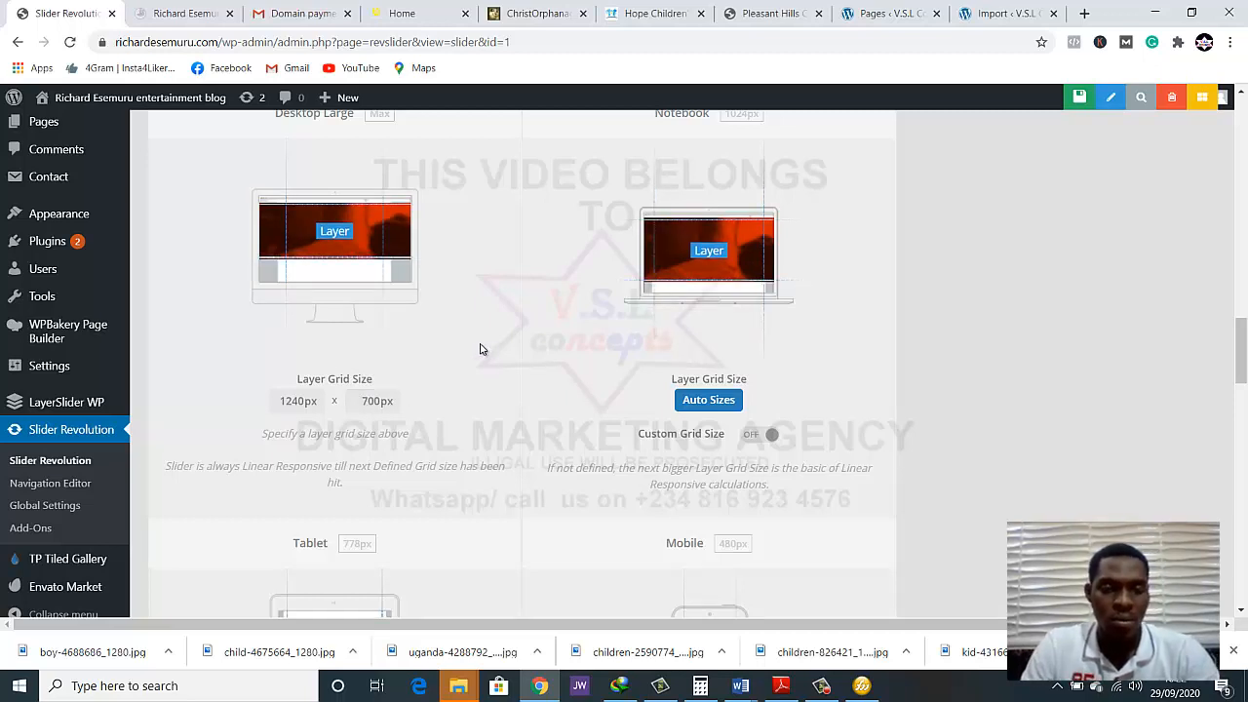
click(381, 405)
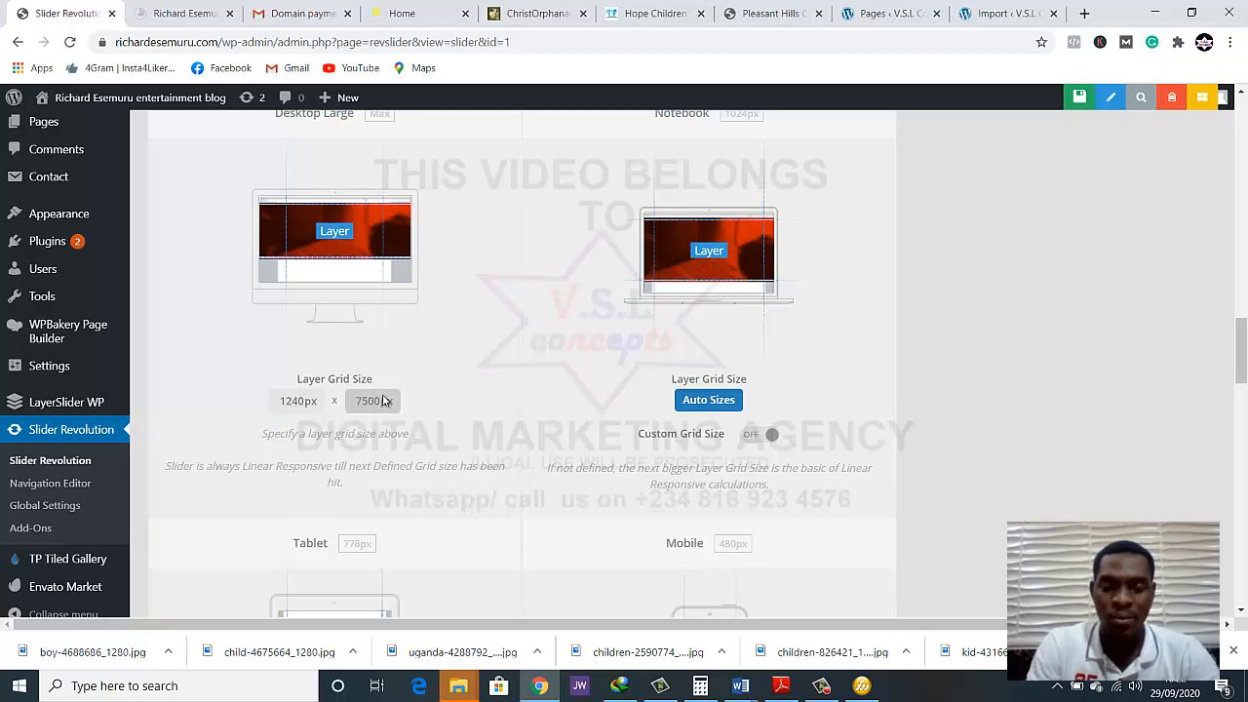
click(606, 399)
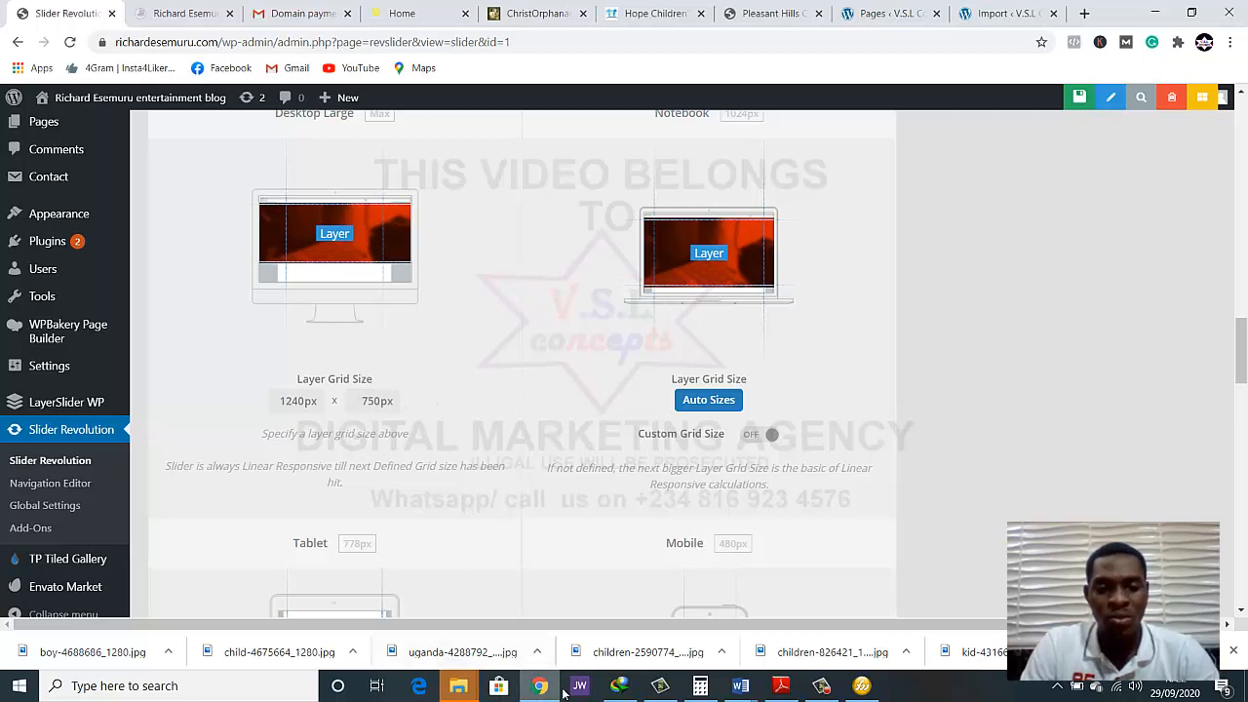
Switch to Fireworks and set the canvas height to 750 pixels with the centre anchor
click(862, 686)
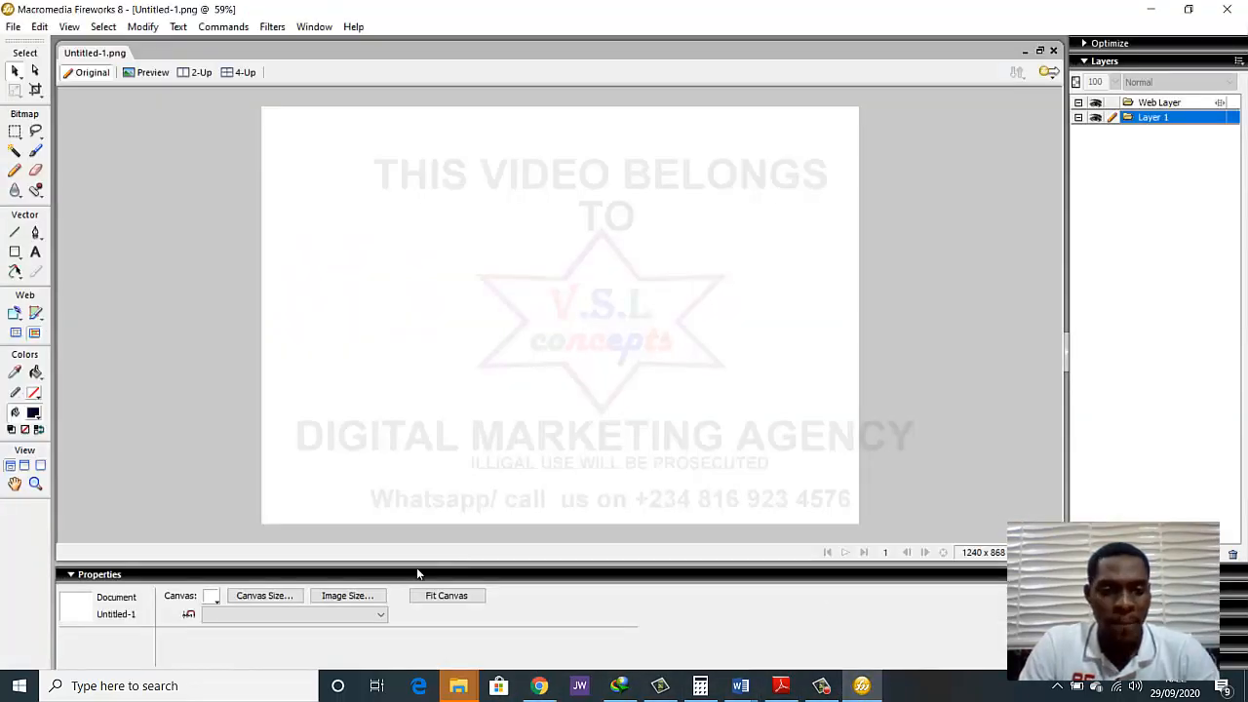
click(264, 595)
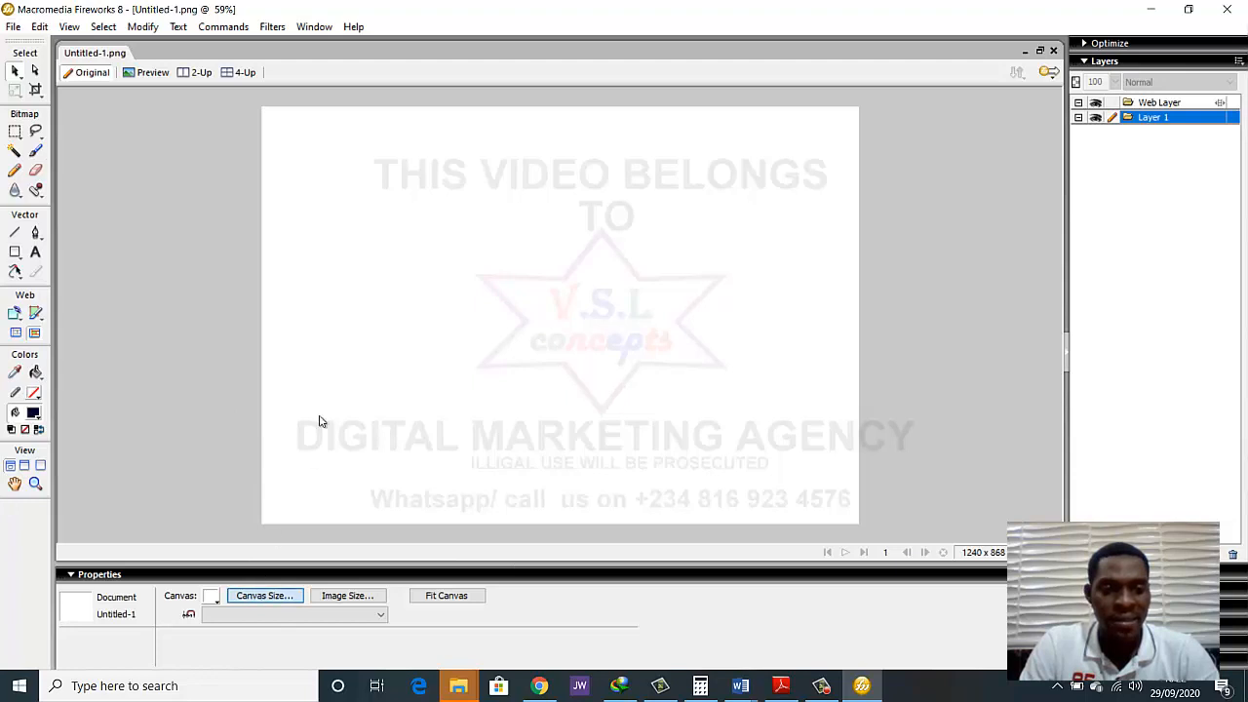
double_click(594, 277)
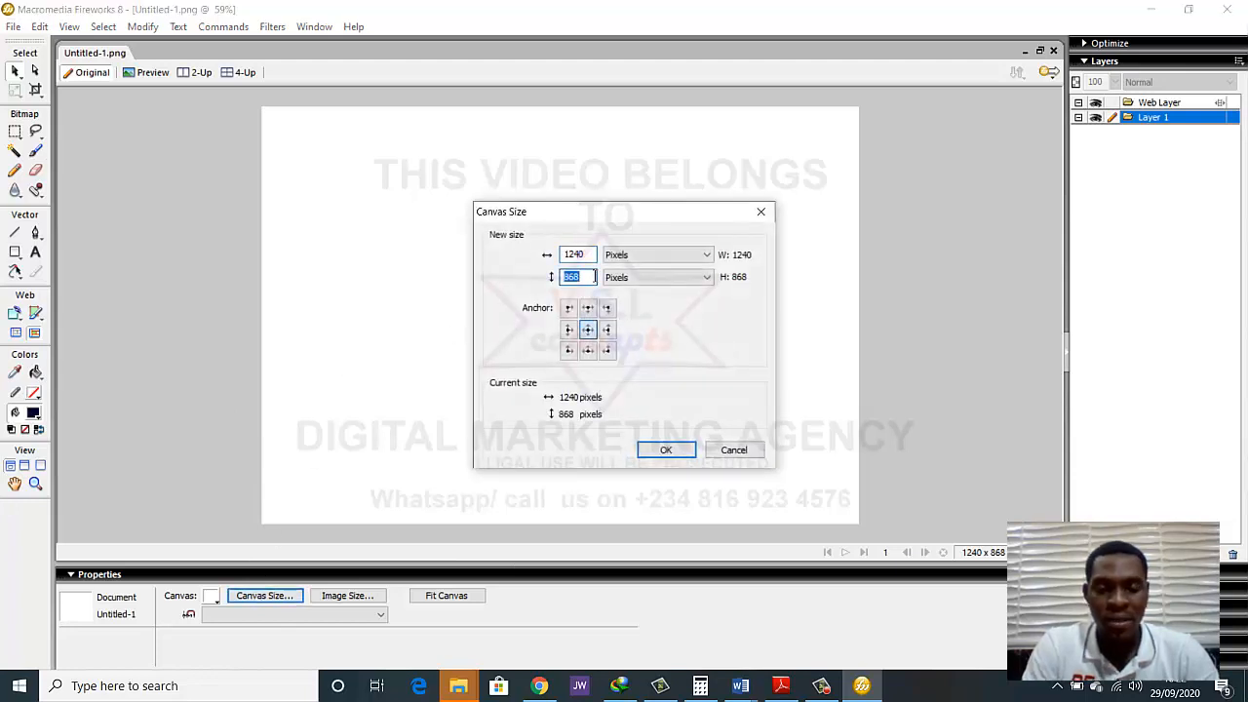
text(750)
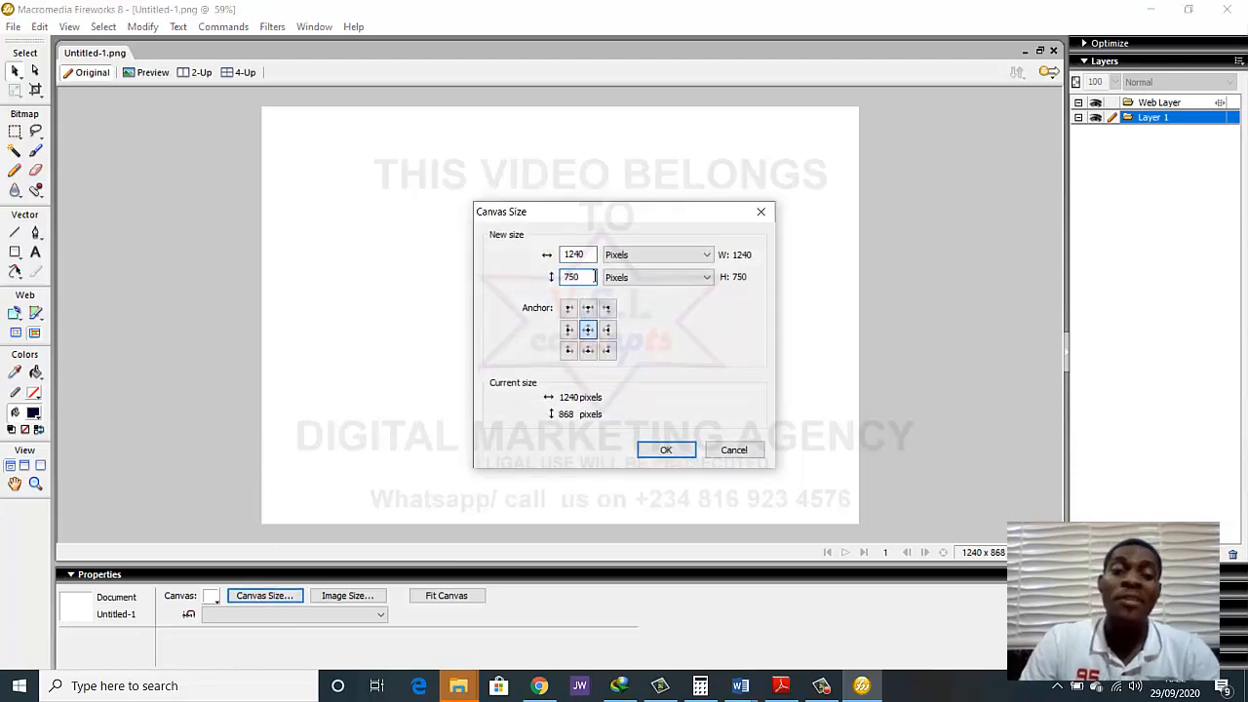
click(655, 453)
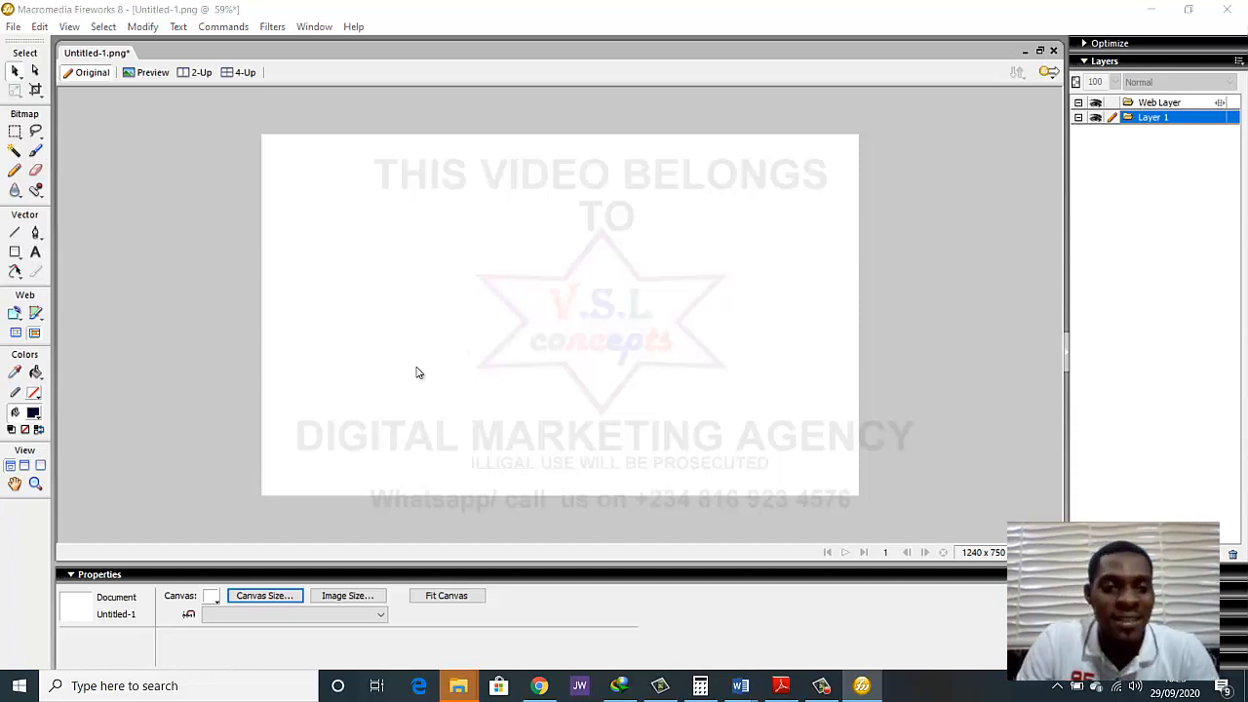
Import child-4675664_1280 from the Desktop folder ngo and place it from the canvas origin across the full width, about 1240 × 826 pixels
key(ctrl+r)
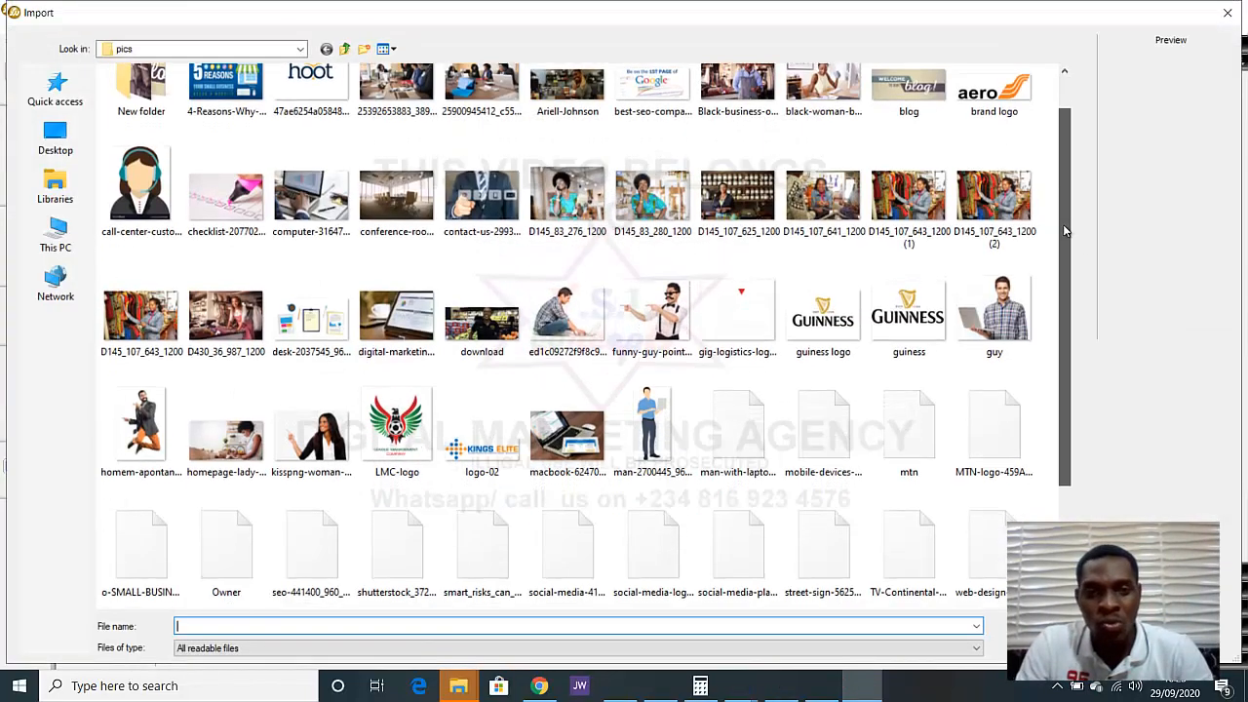
click(57, 139)
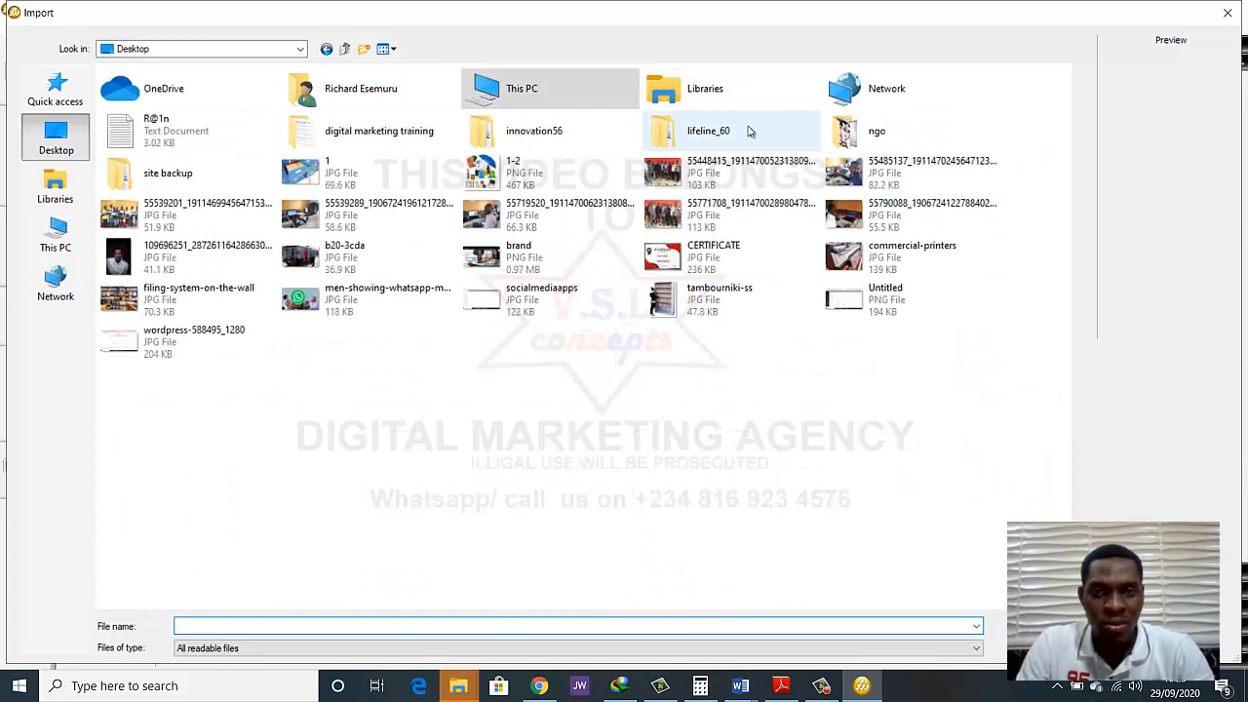
double_click(845, 136)
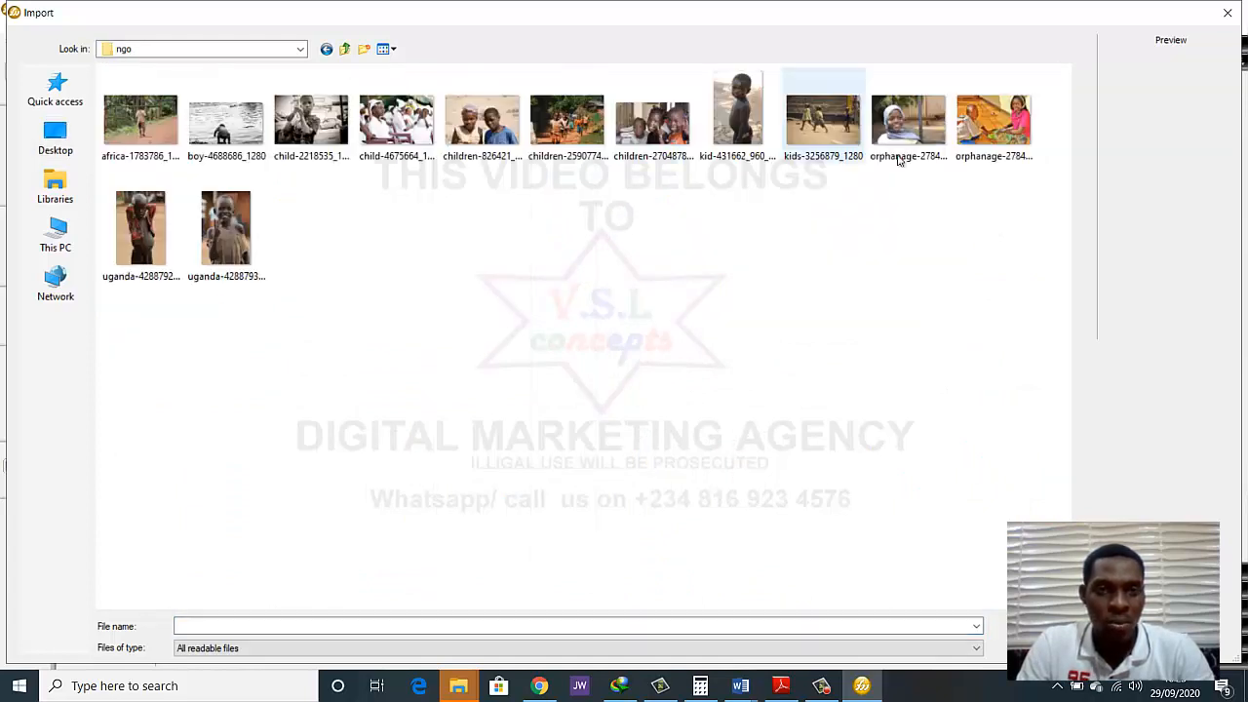
click(412, 116)
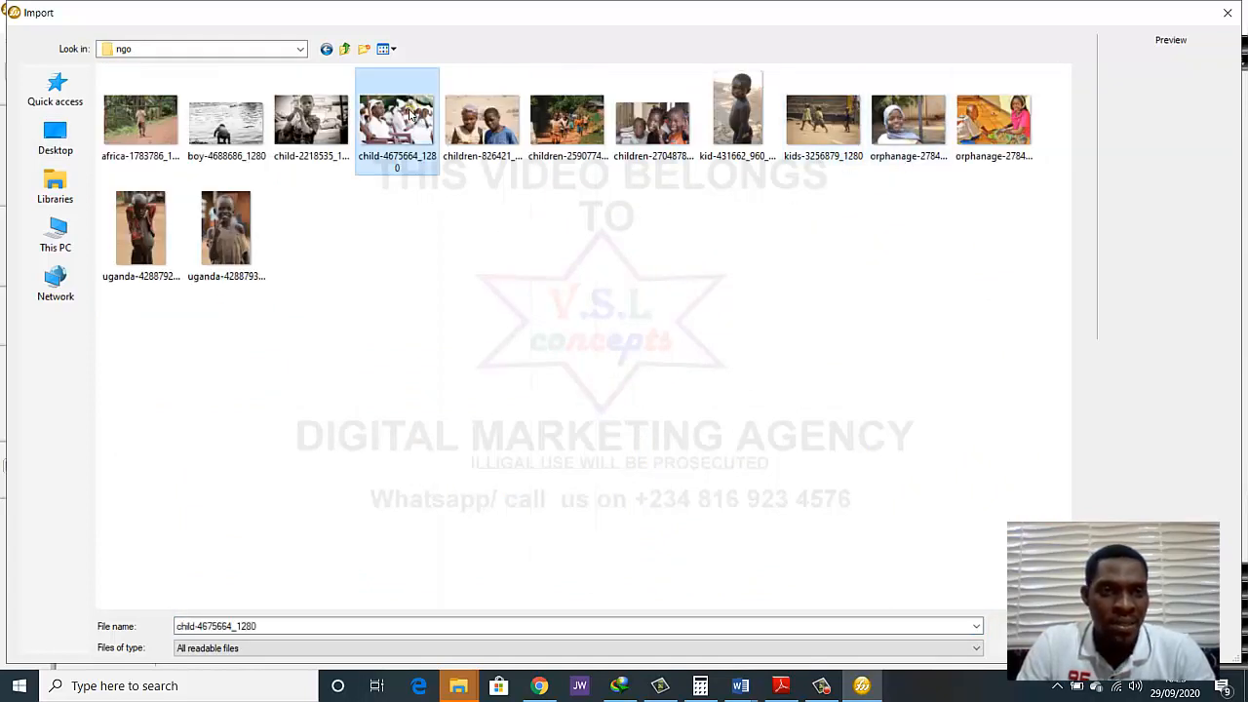
double_click(411, 115)
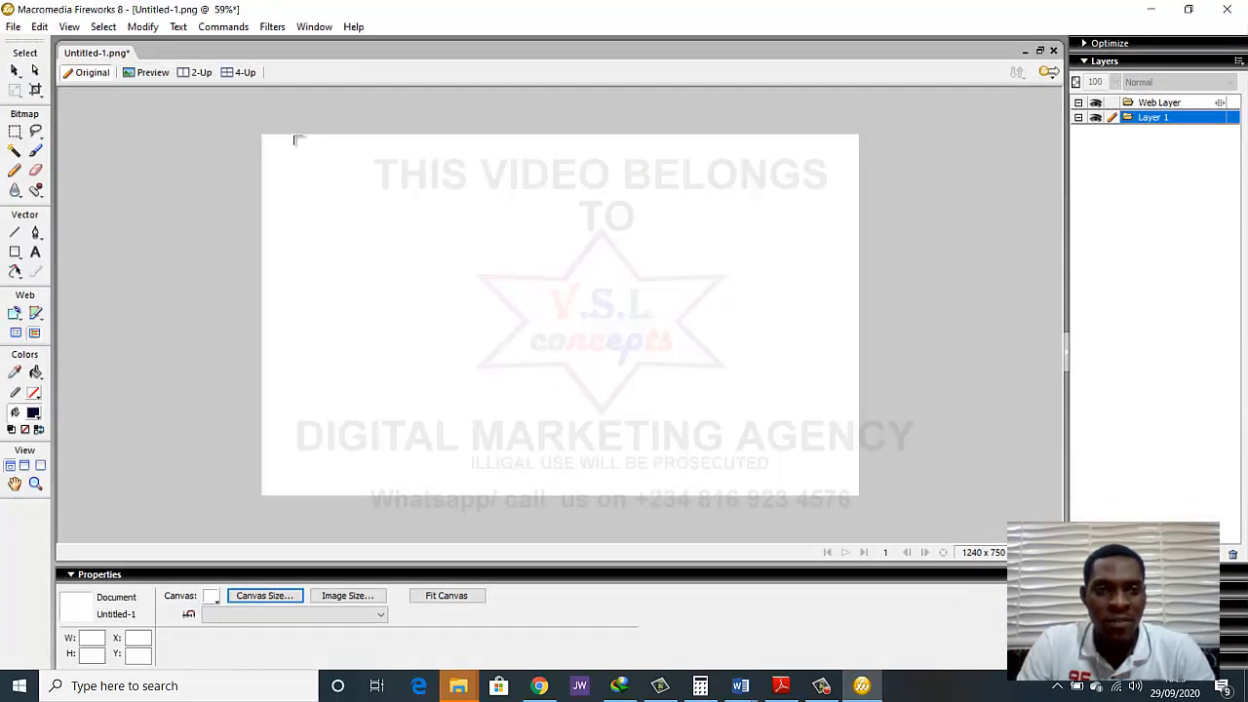
drag(261, 135, 862, 528)
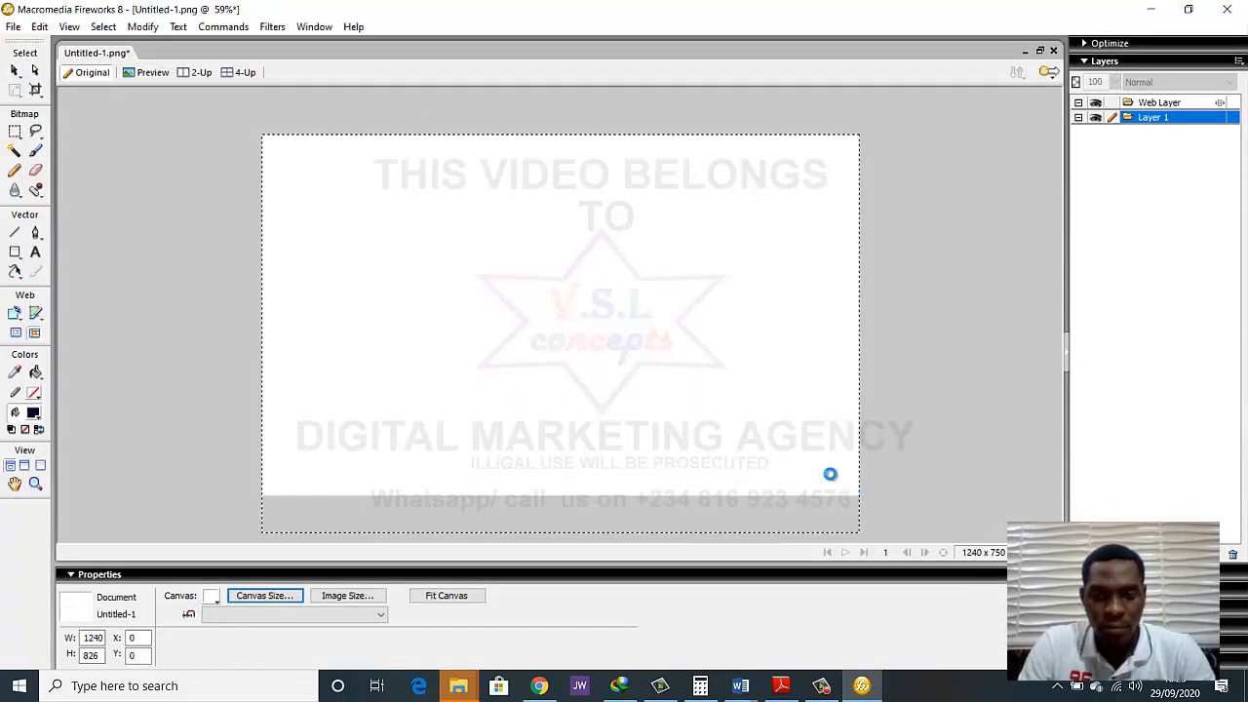
click(919, 387)
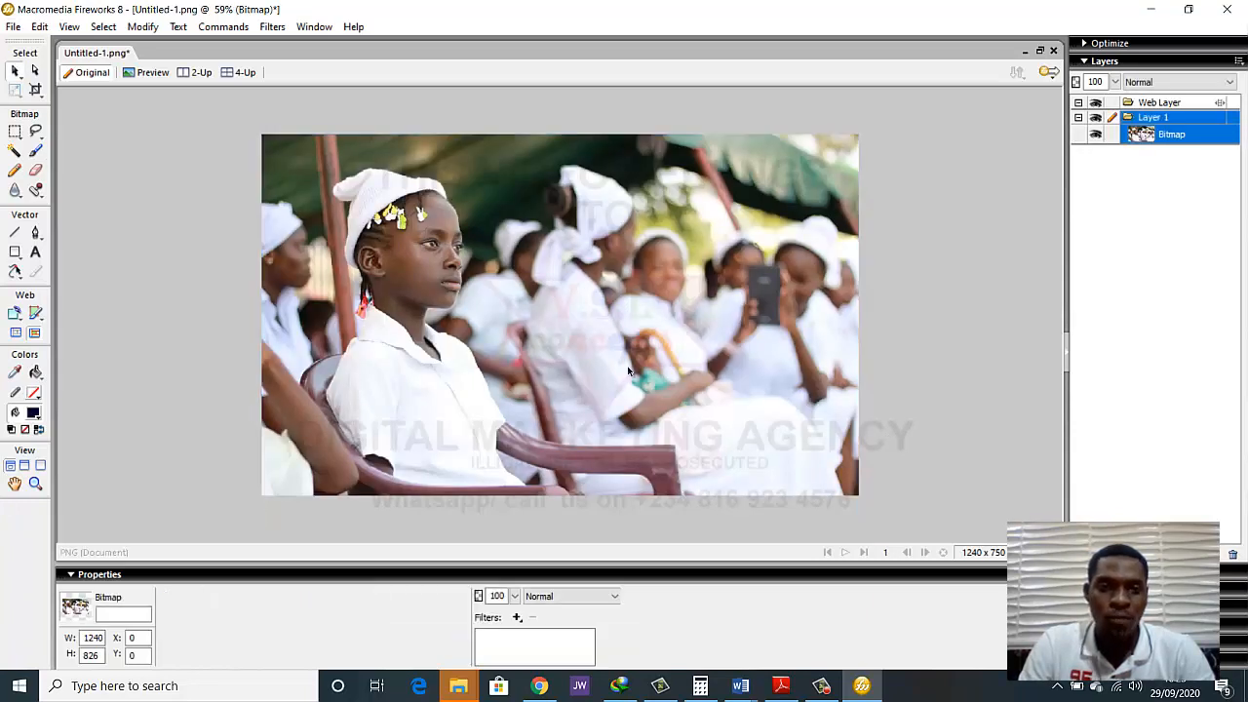
Nudge the imported photo of the seated girl up to Y -8 and deselect it
click(625, 370)
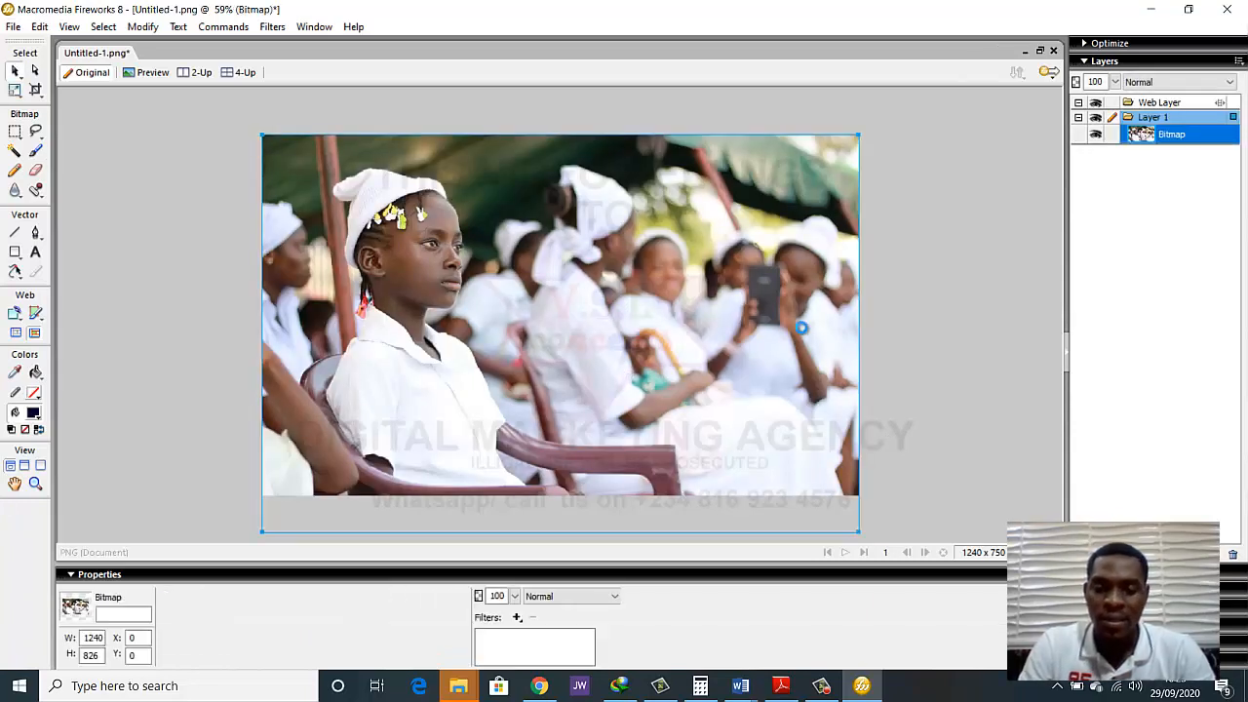
key(Up)
key(Up)
key(Up)
key(Up)
key(Up)
key(Up)
key(Up)
key(Up)
key(Up)
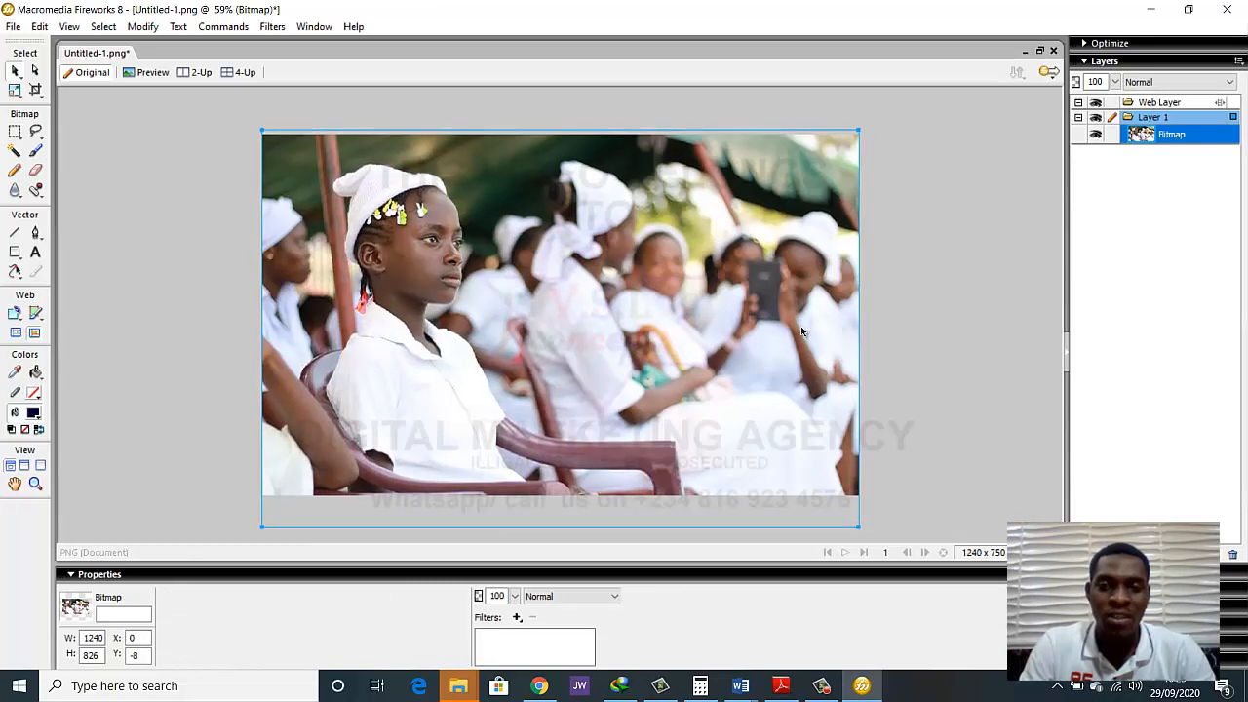
click(865, 290)
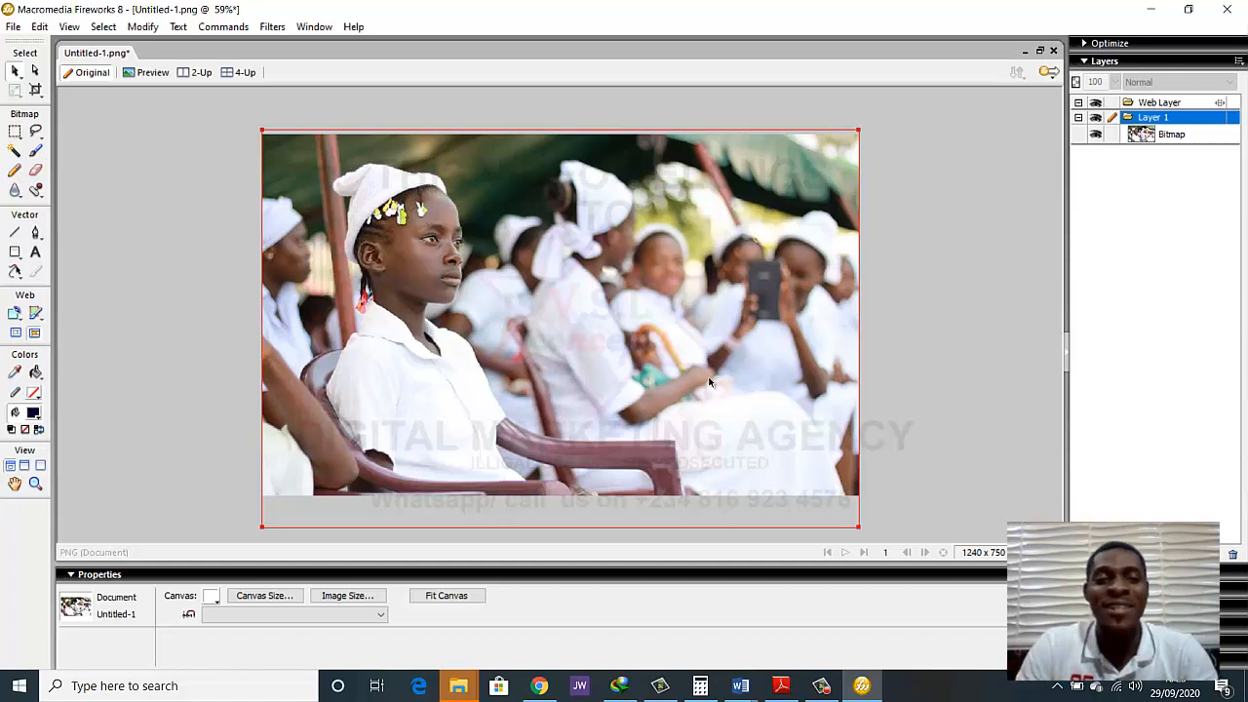
click(221, 282)
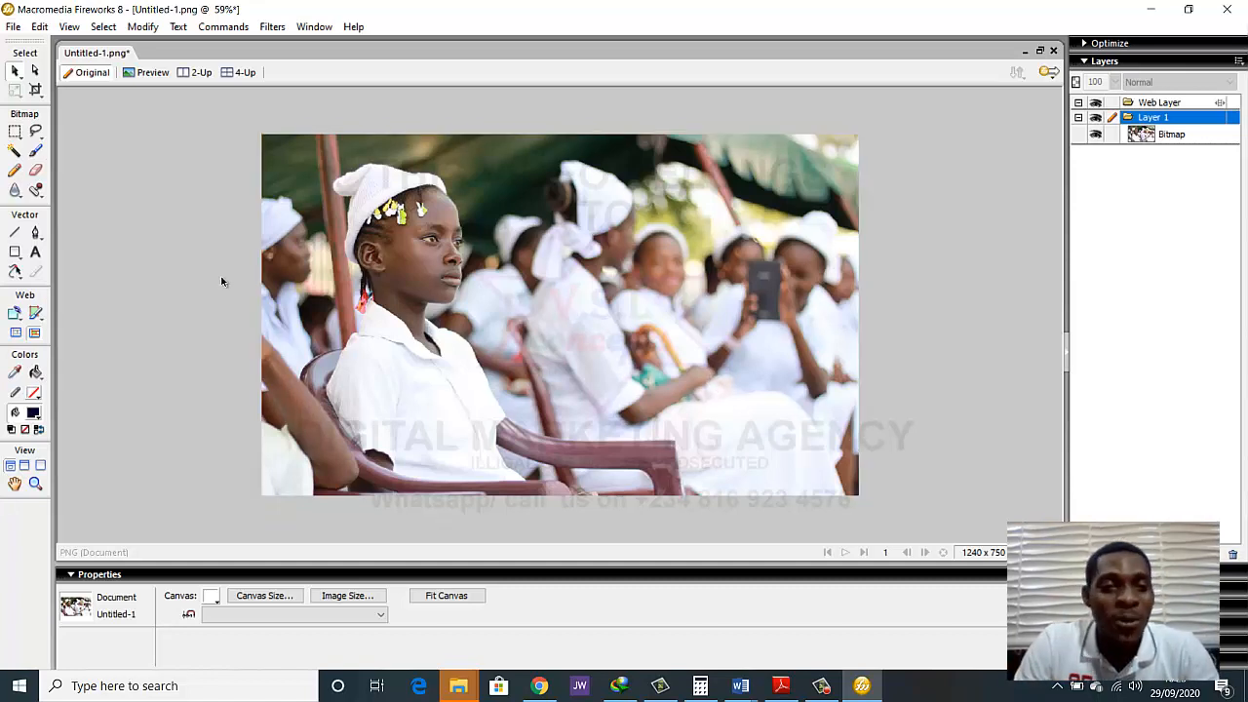
click(589, 290)
click(895, 254)
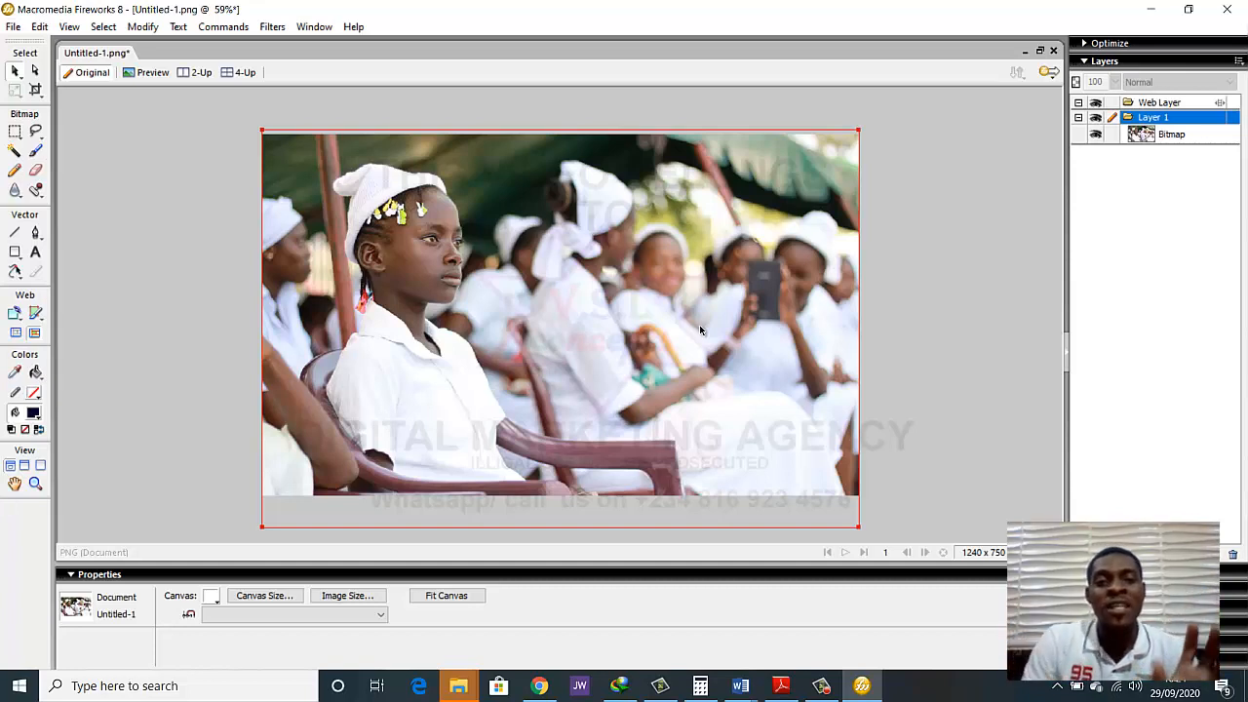
click(236, 238)
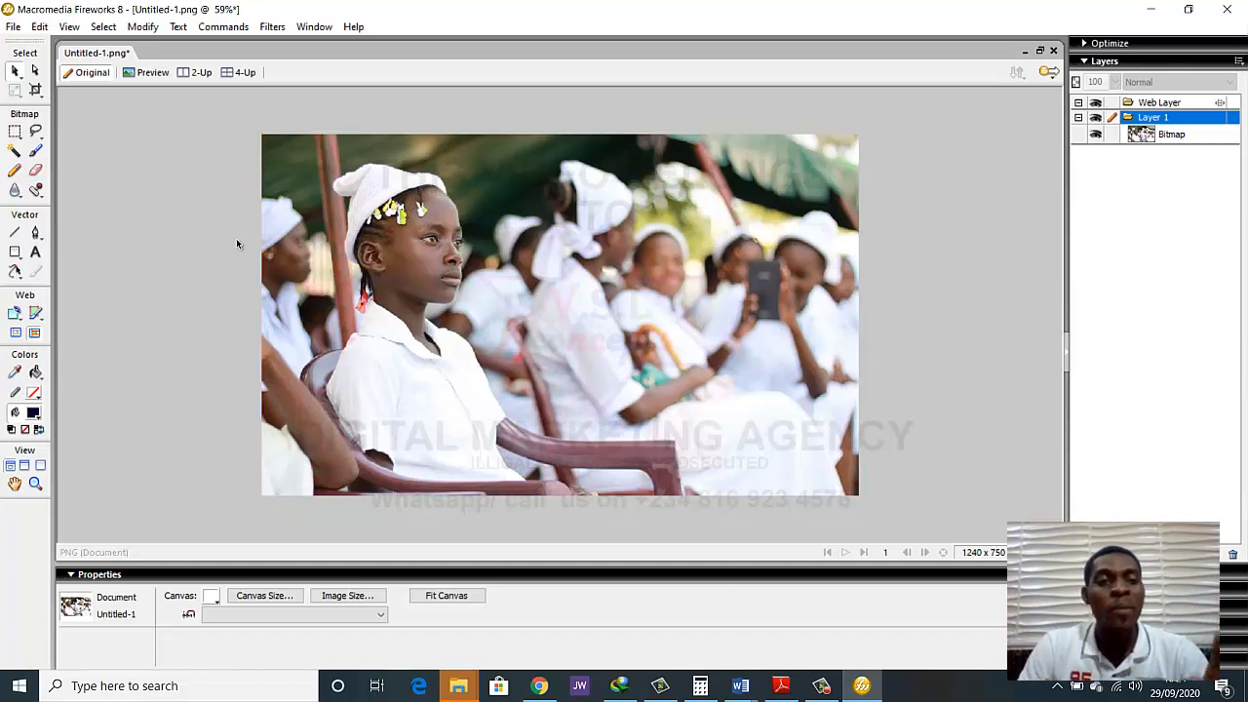
Draw a black-filled rectangle covering the whole canvas and slightly overlapping its edges, about 1332 × 817 pixels
click(15, 252)
drag(244, 124, 880, 516)
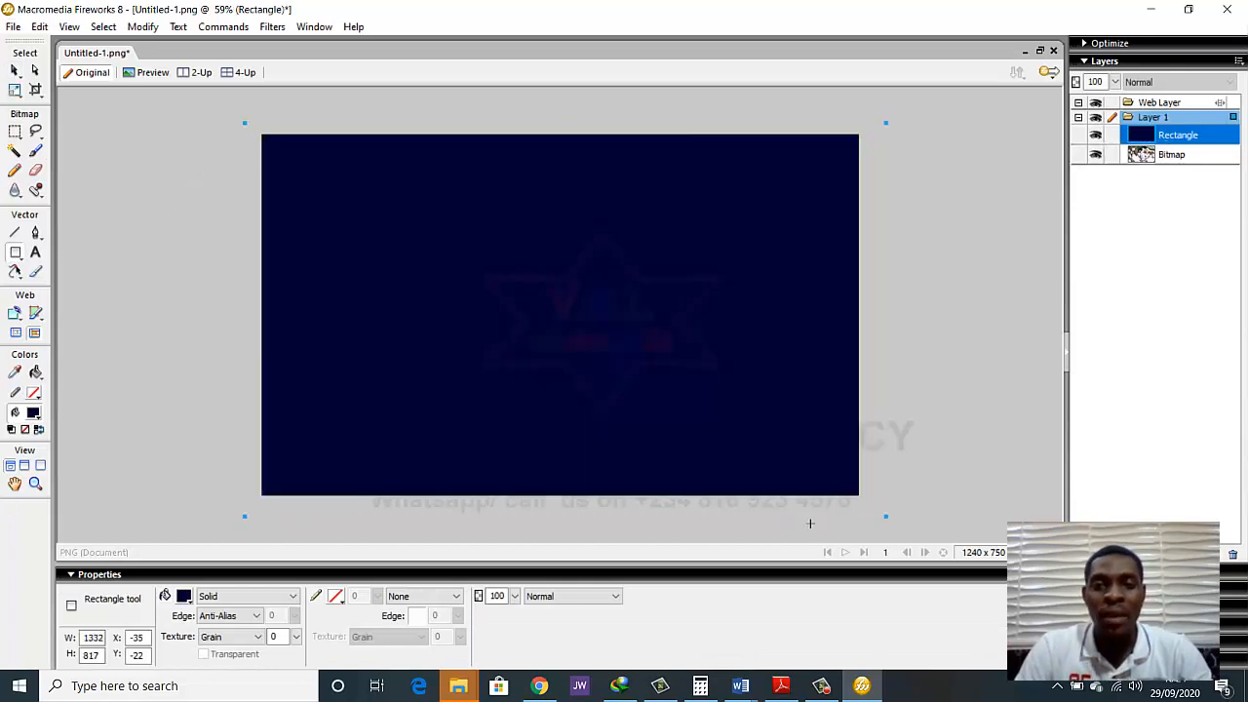
click(183, 596)
click(206, 507)
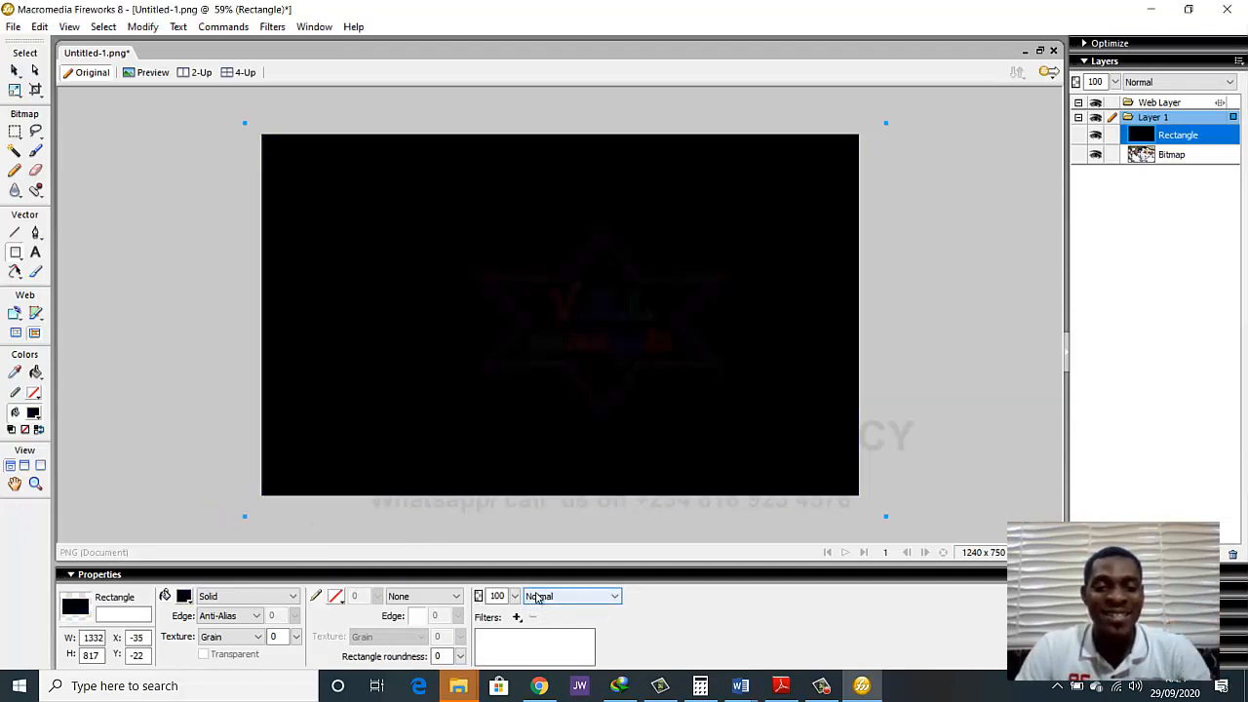
Set the black rectangle's blend mode to Average and its opacity to 70
click(548, 599)
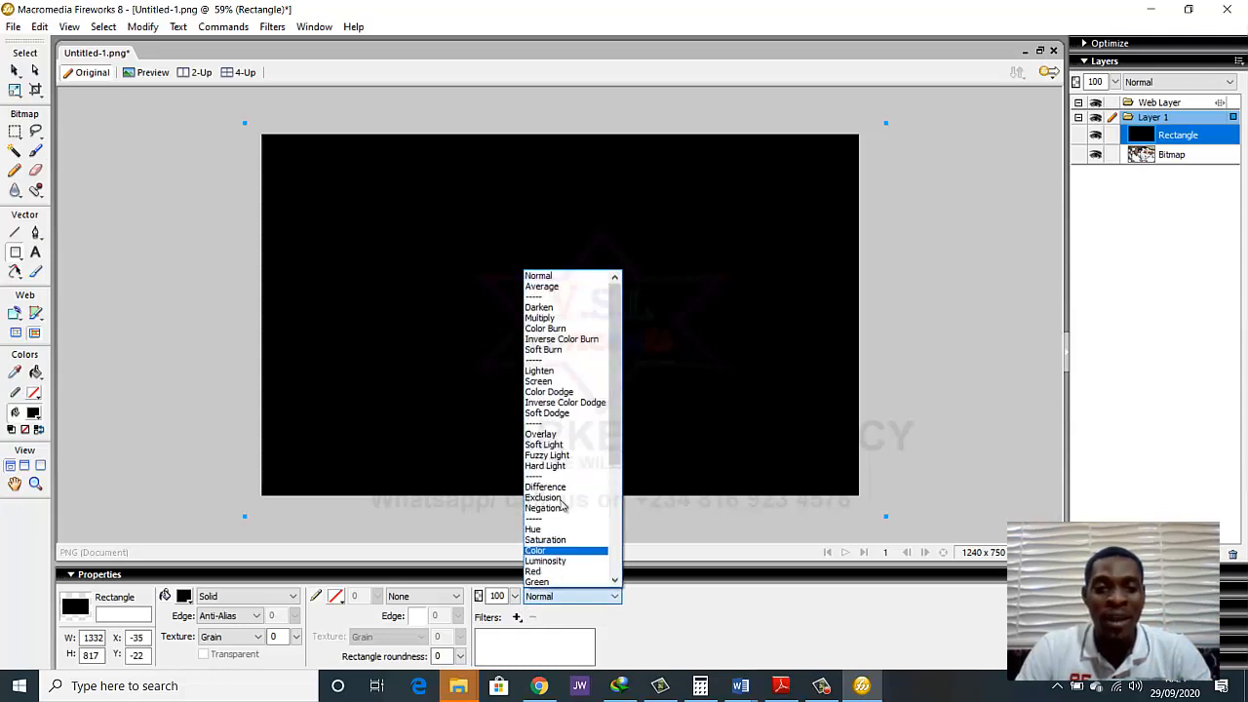
click(562, 287)
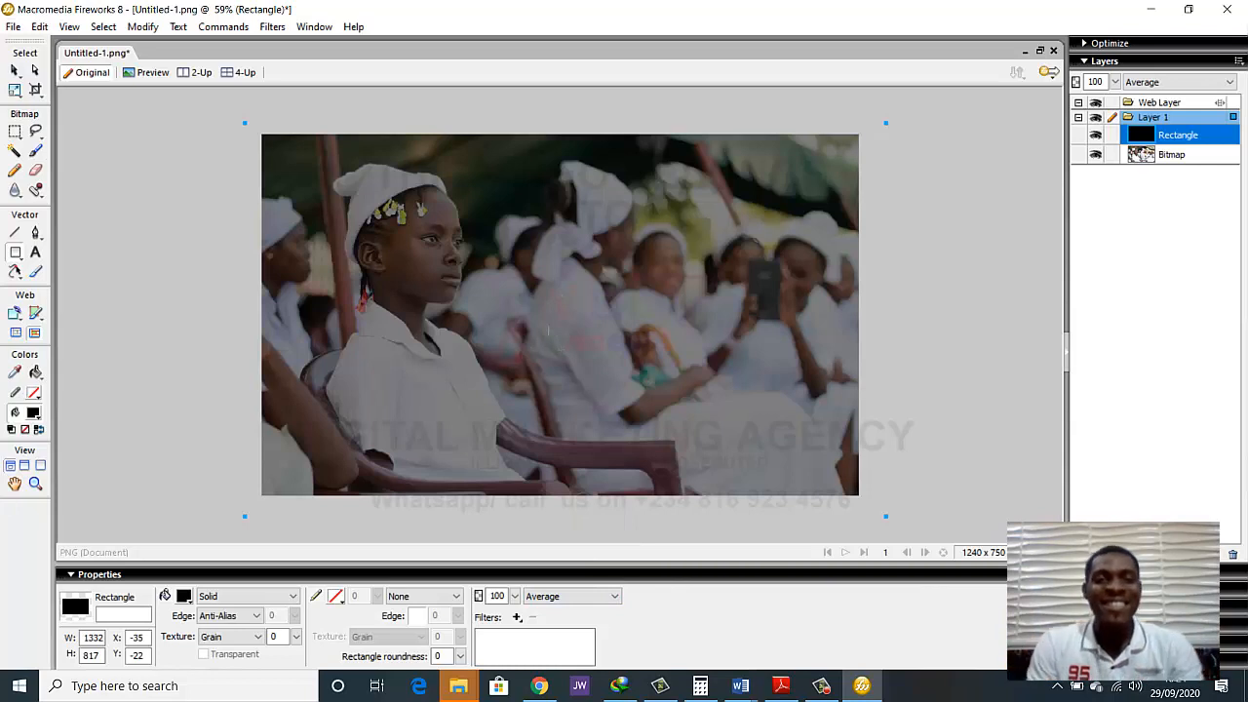
double_click(498, 596)
text(70)
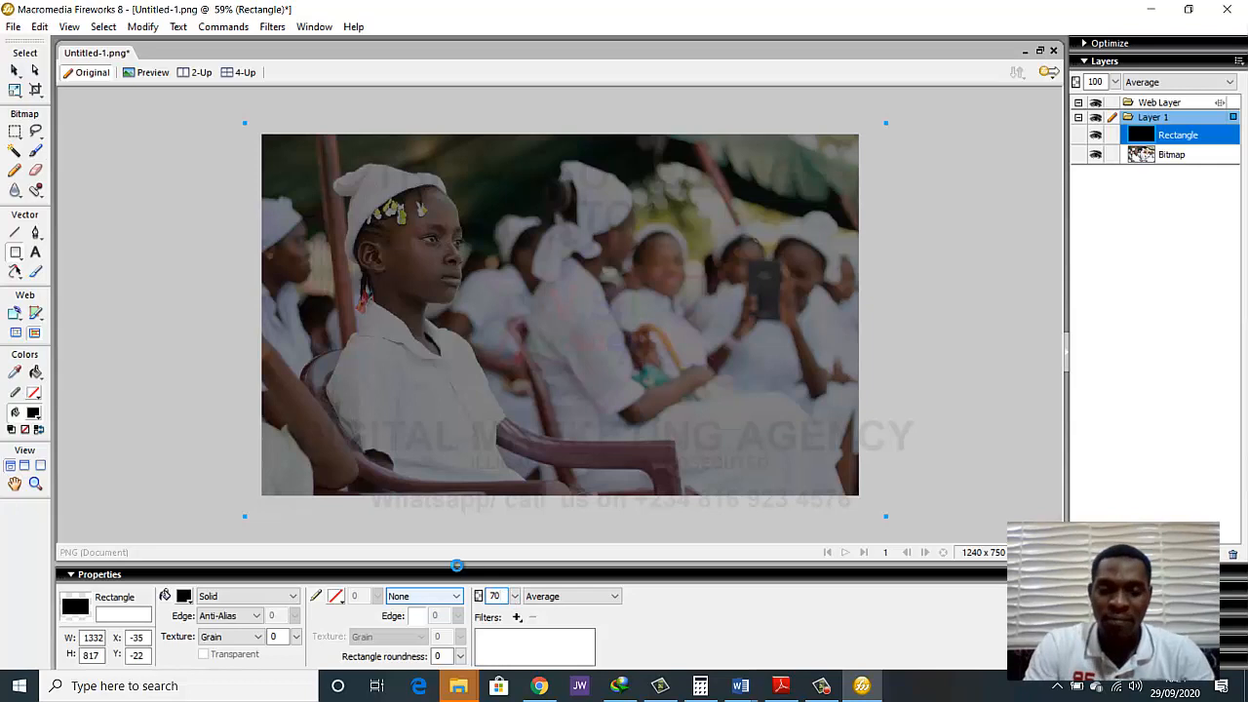
key(Return)
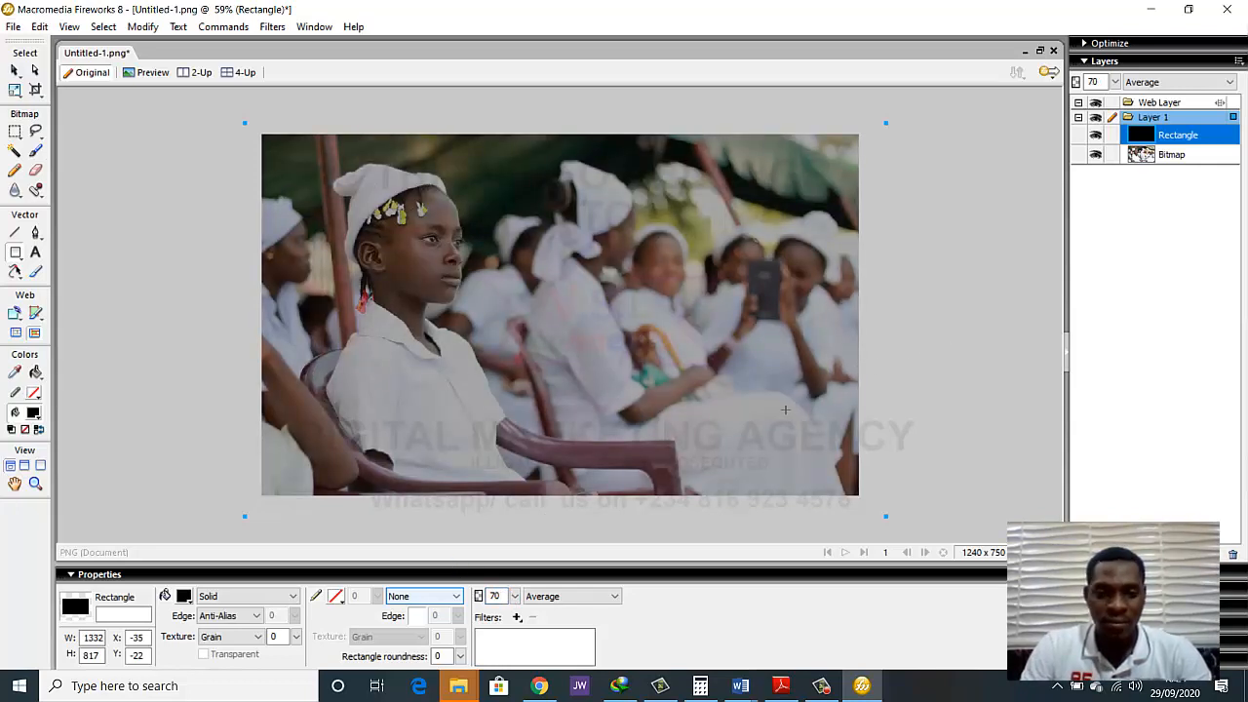
Lower the black overlay's opacity to 60 and then to 50
double_click(494, 596)
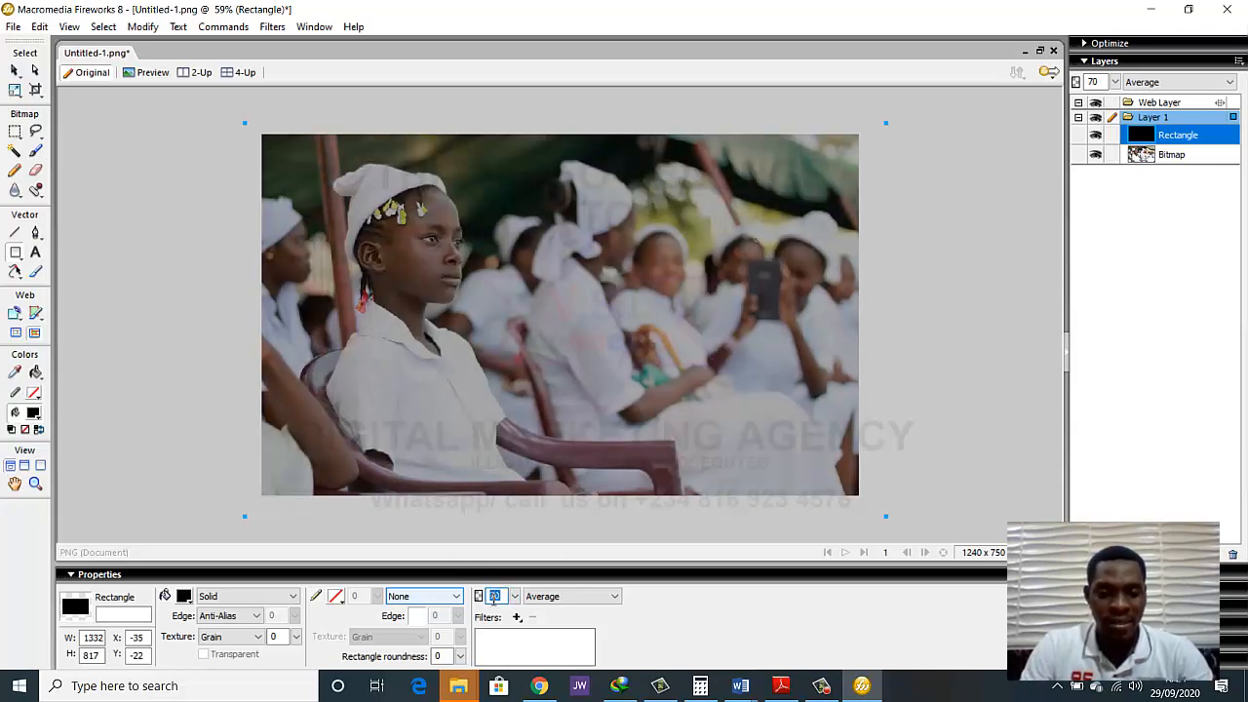
text(60)
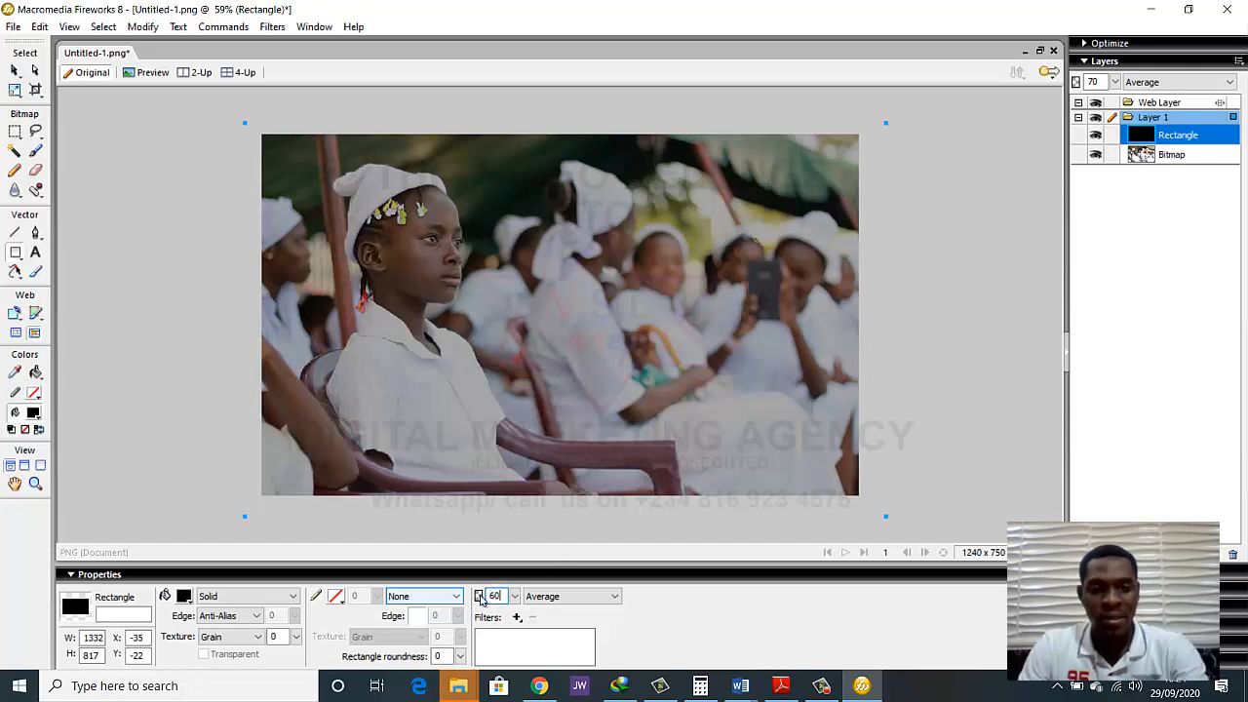
key(Return)
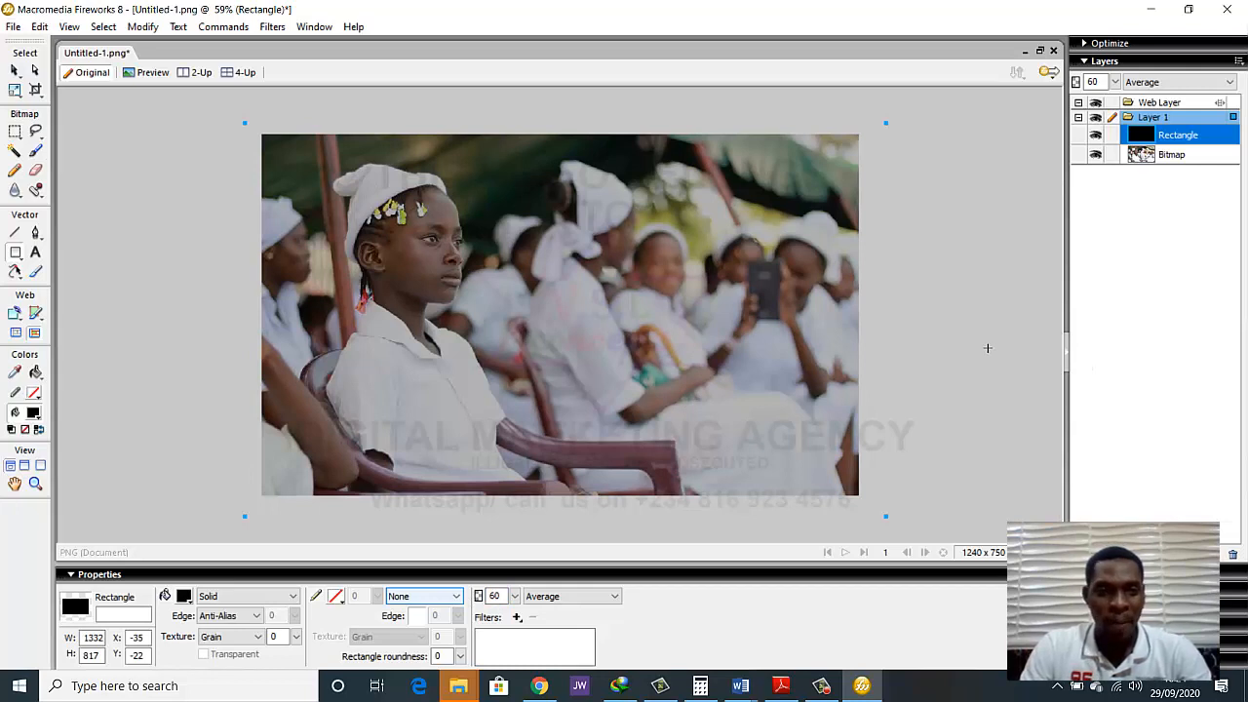
click(503, 599)
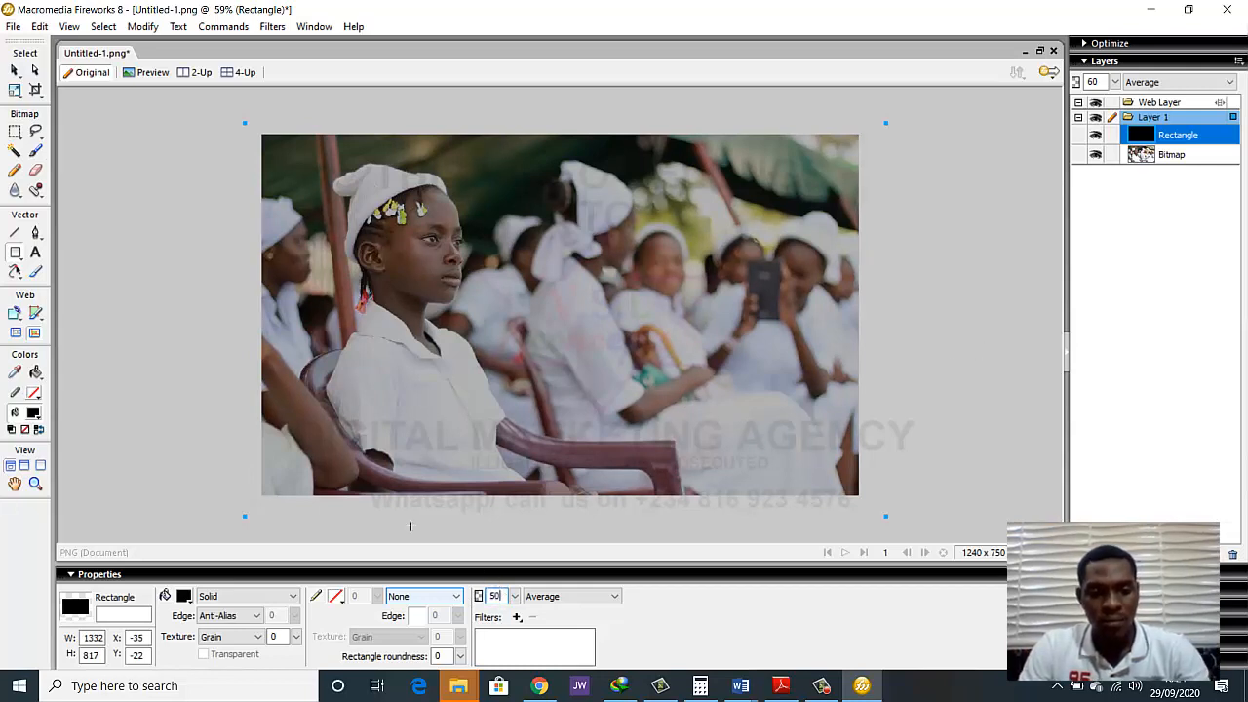
text(50)
key(Return)
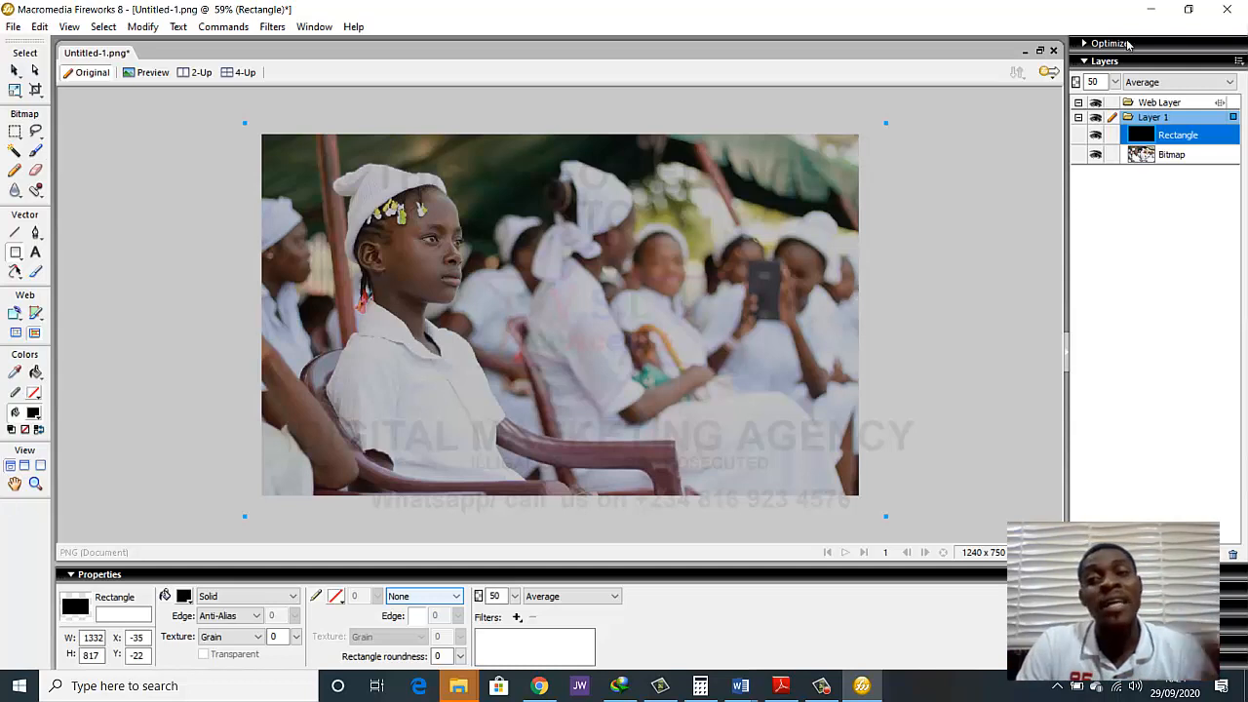
Choose PNG32 as the export format in the image's optimization settings
click(1094, 47)
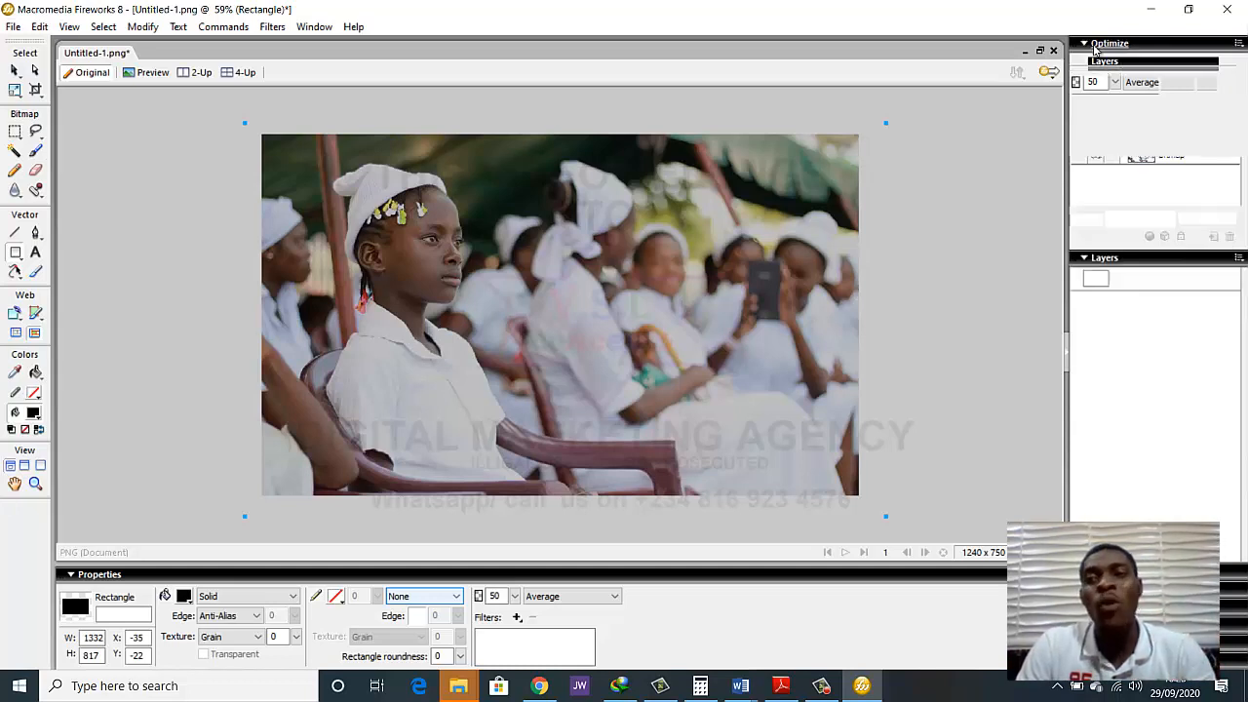
click(1117, 86)
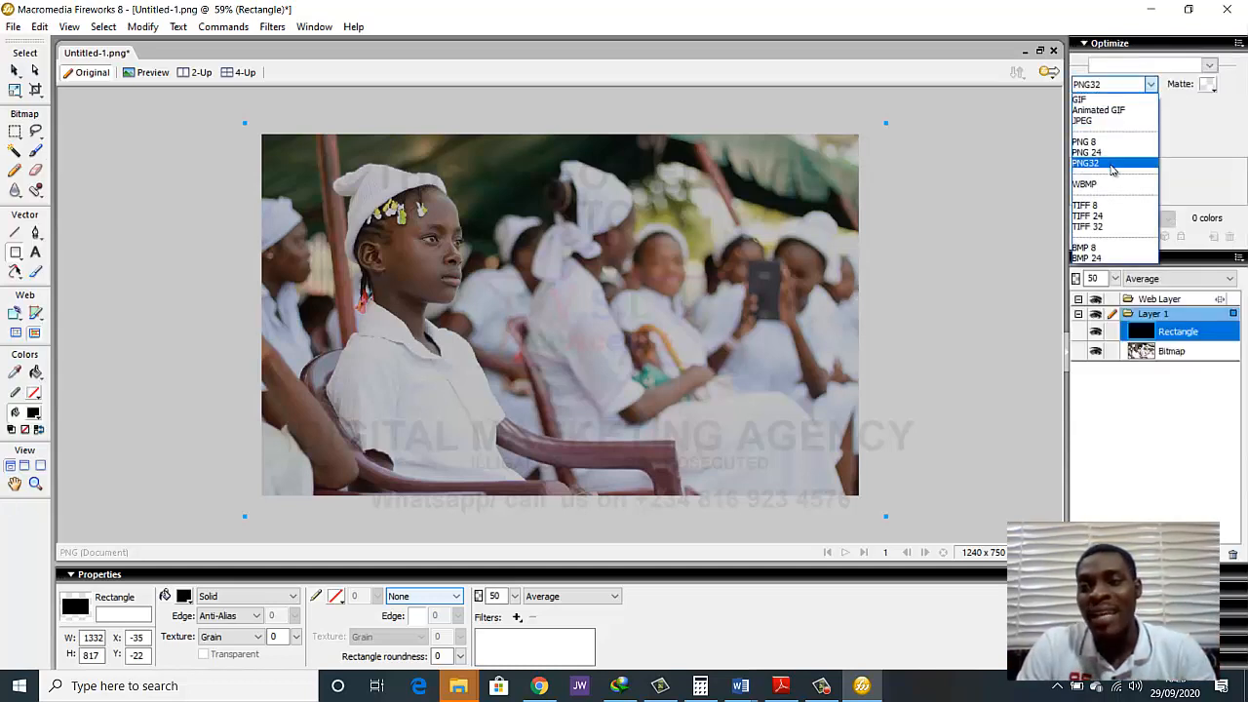
click(1126, 163)
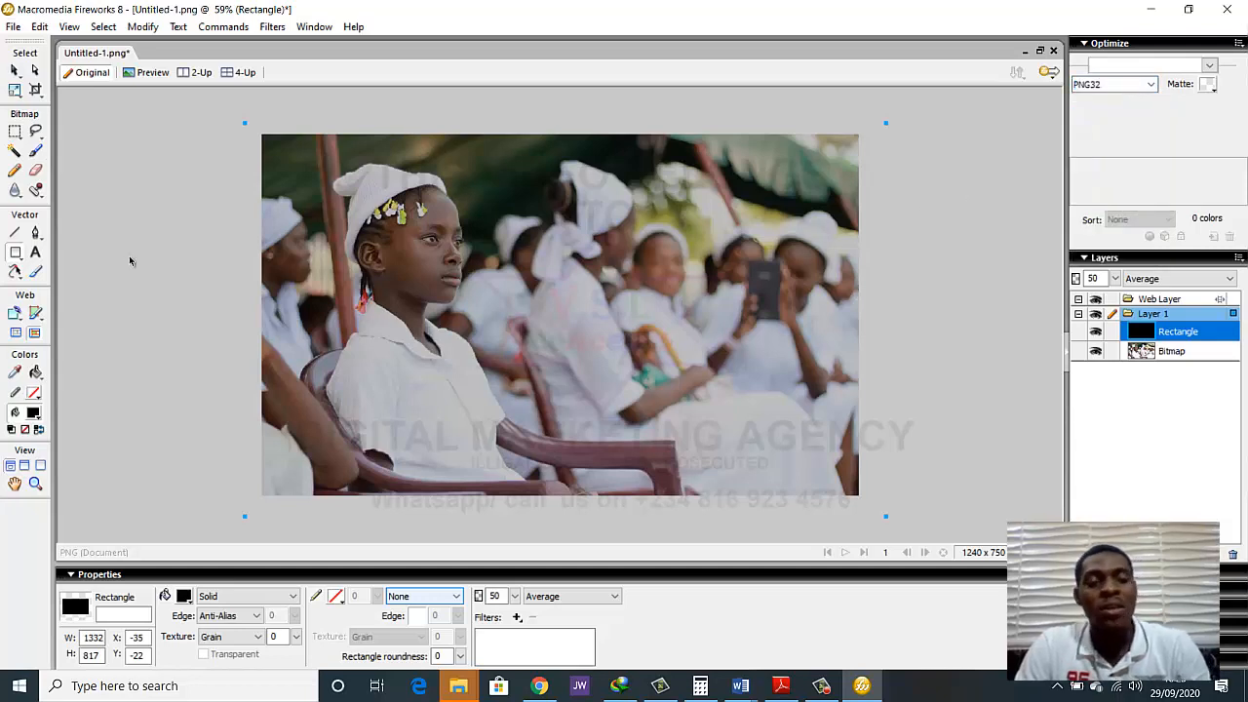
Start exporting the image and create a folder named finished pics inside the Desktop folder ngo
key(v)
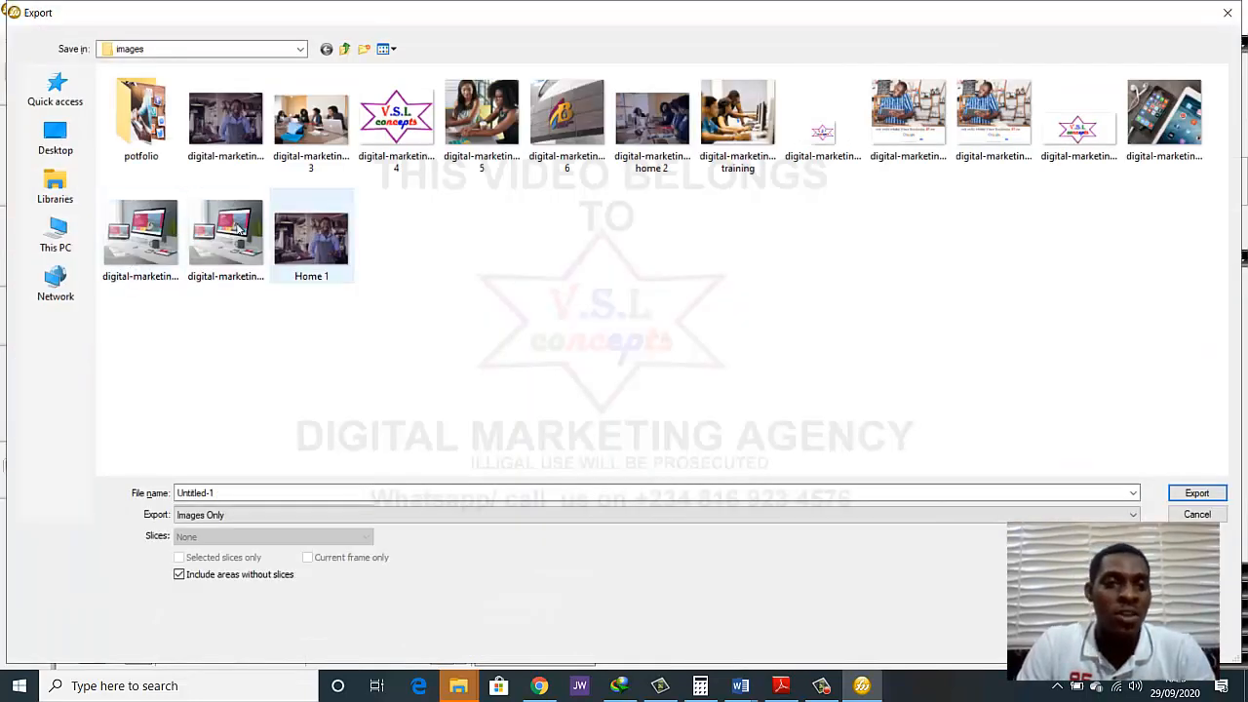
click(55, 237)
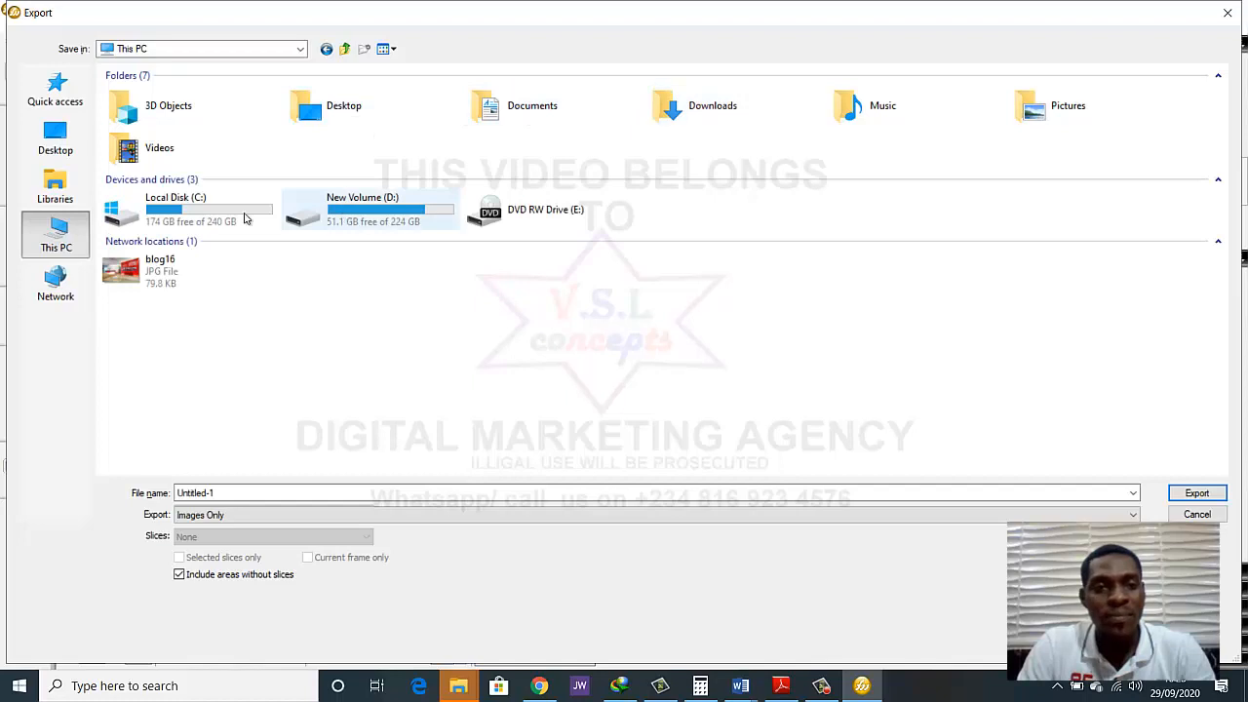
click(56, 140)
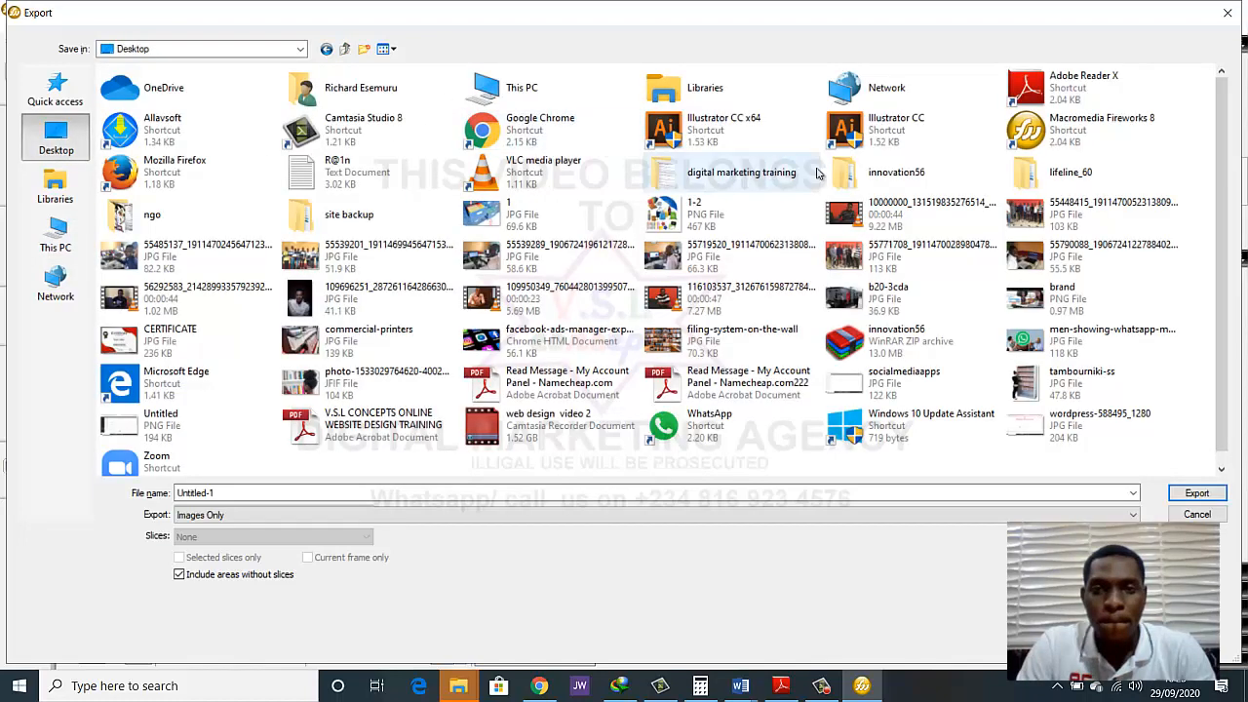
double_click(215, 216)
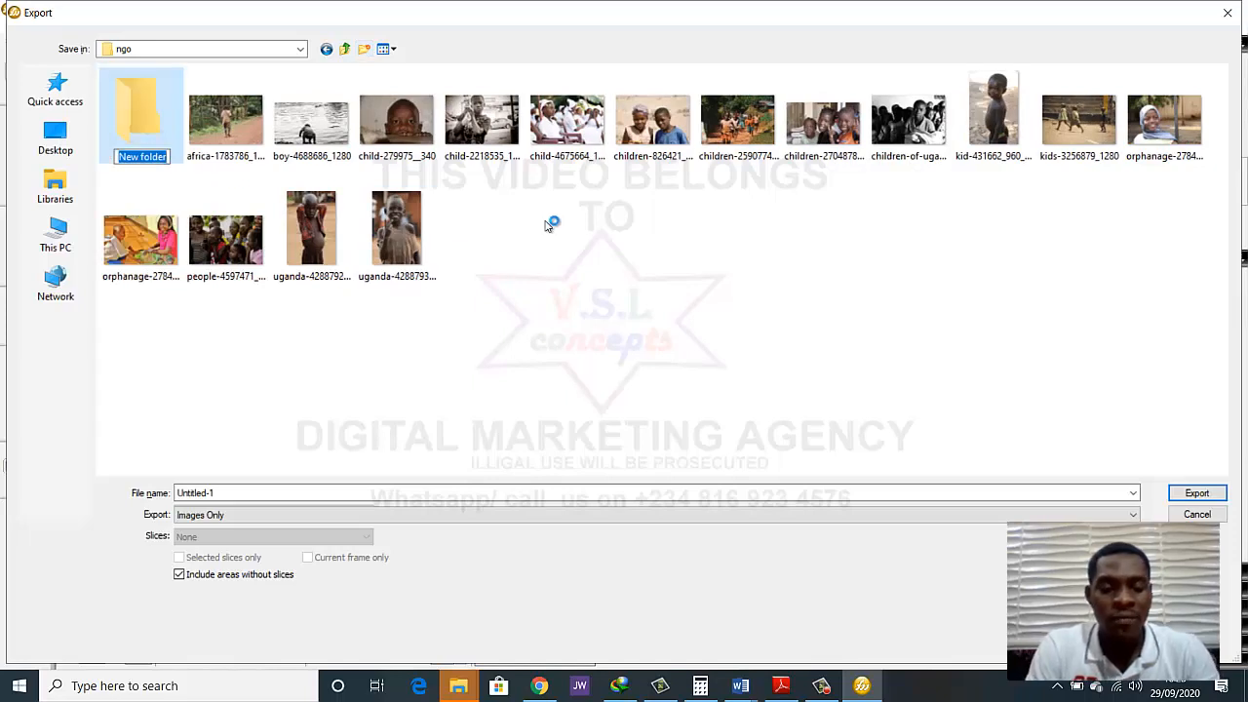
text(fi)
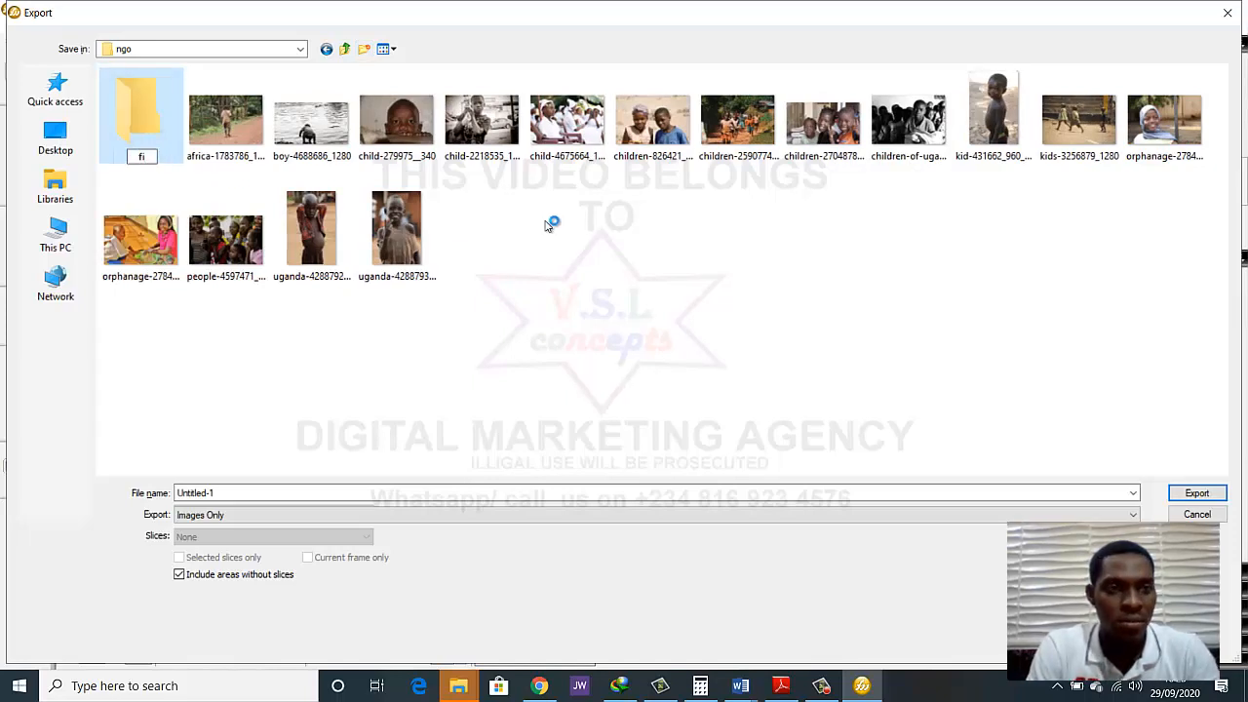
text(nished)
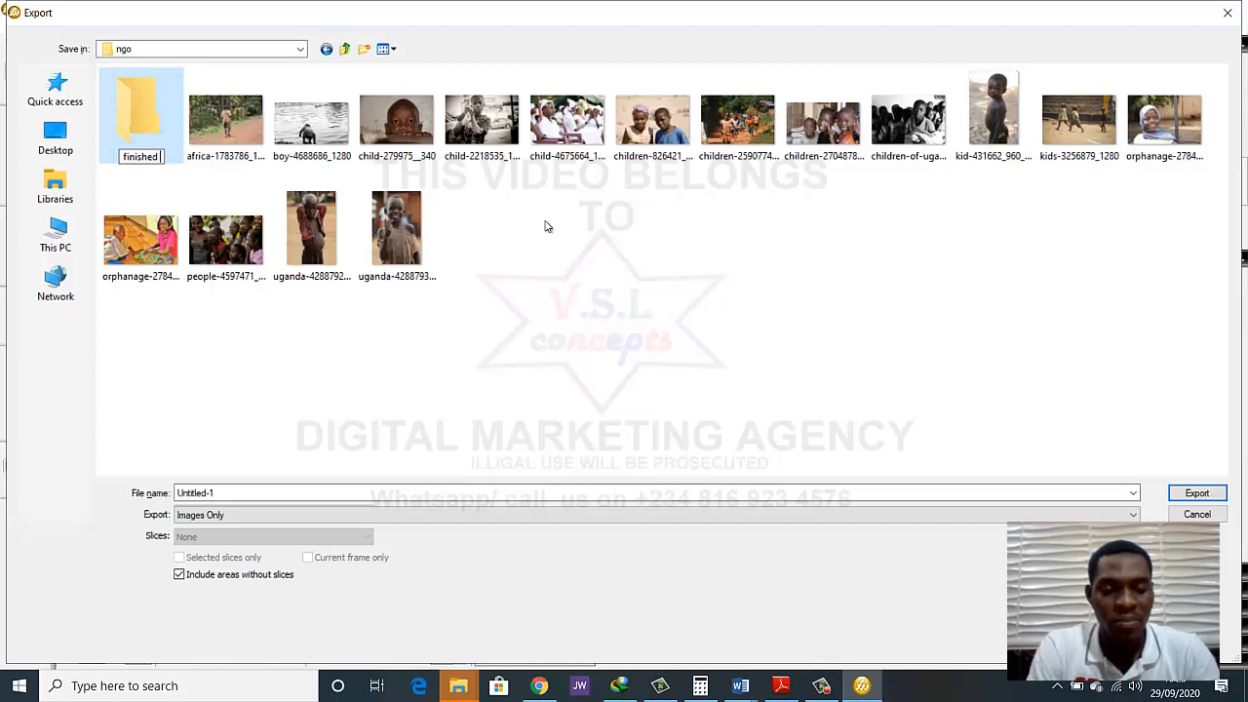
text( pics)
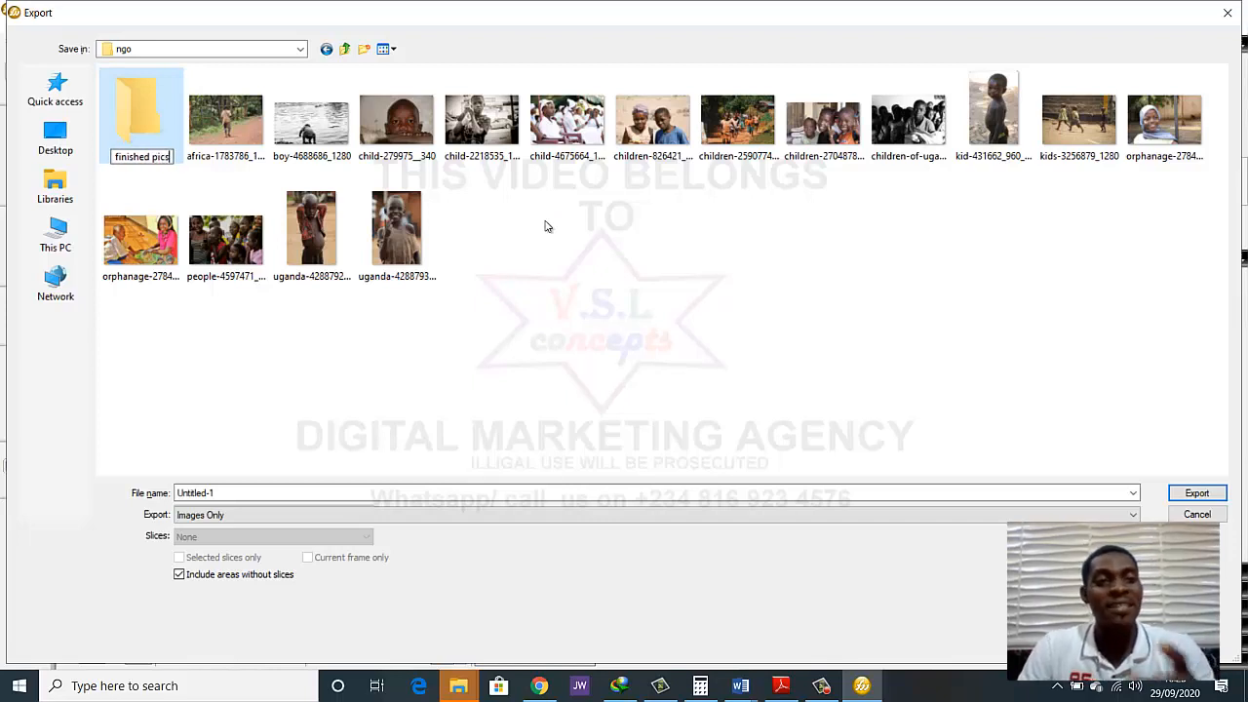
key(Return)
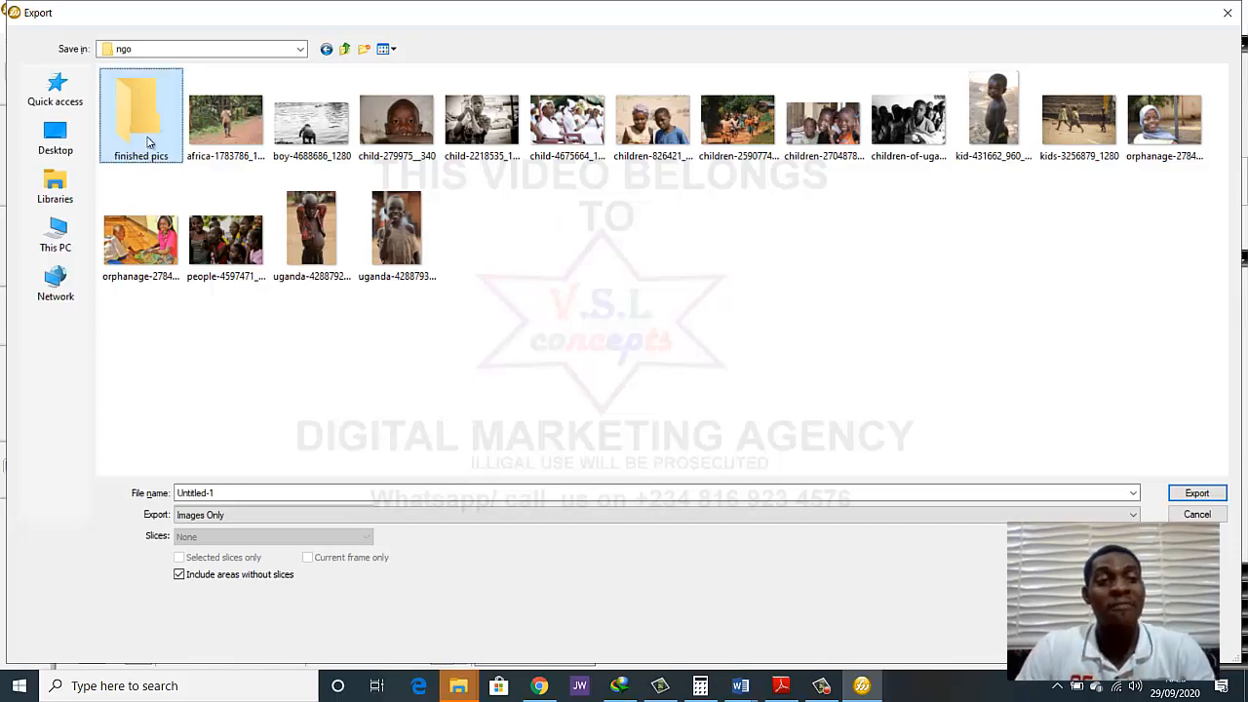
Export the image as hole slide 1, images only, into the finished pics folder
double_click(147, 143)
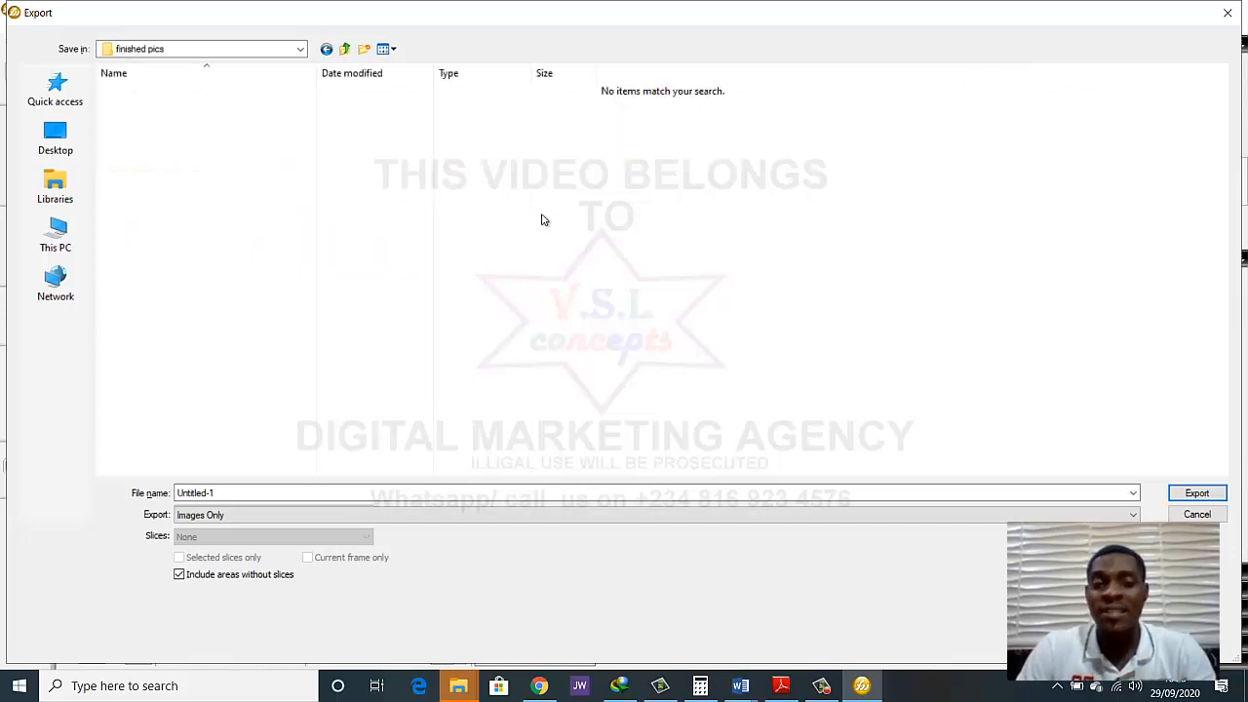
double_click(374, 490)
text(hole slide 1)
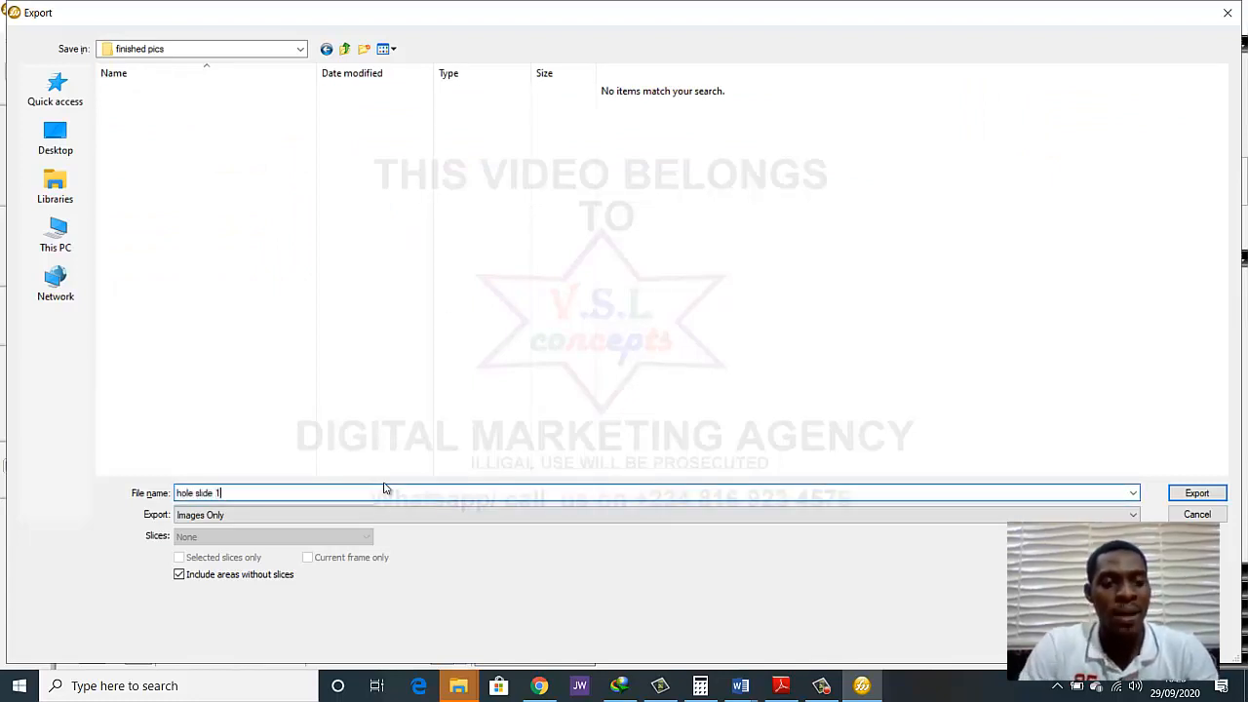
click(1197, 492)
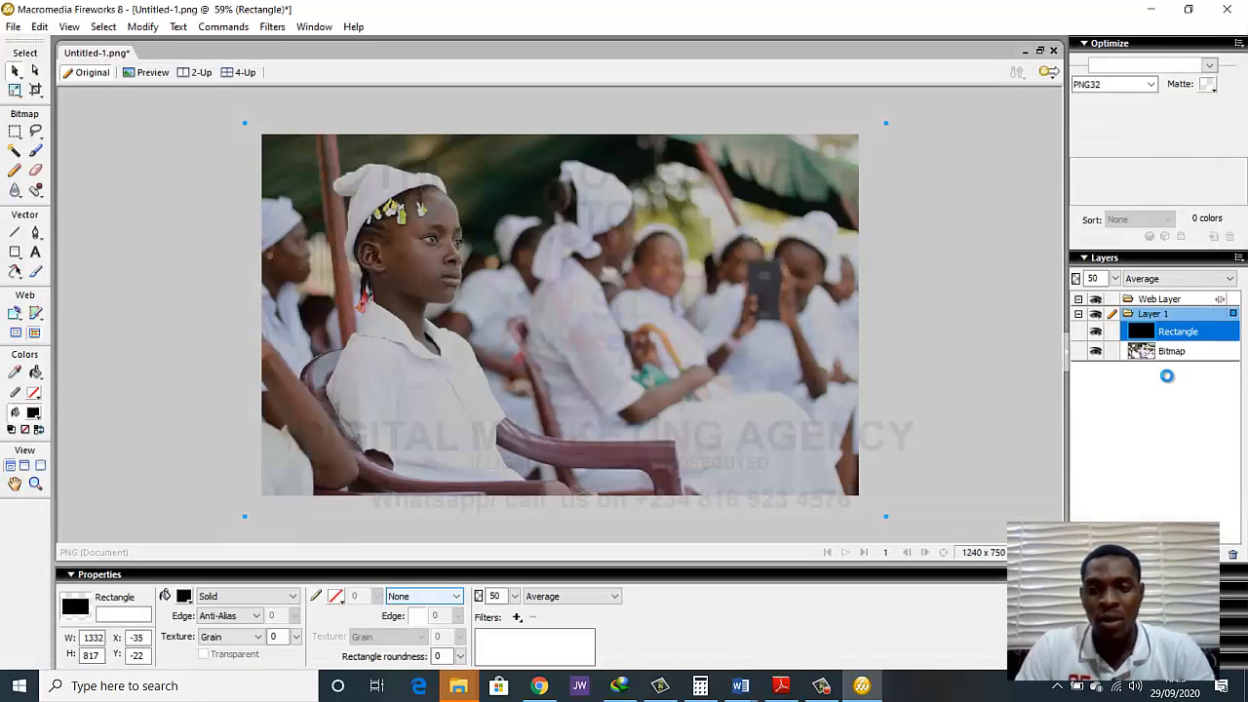
Switch to Chrome and save the home slider's settings in Slider Revolution
click(540, 686)
scroll(400, 374, up, 5)
scroll(400, 371, up, 10)
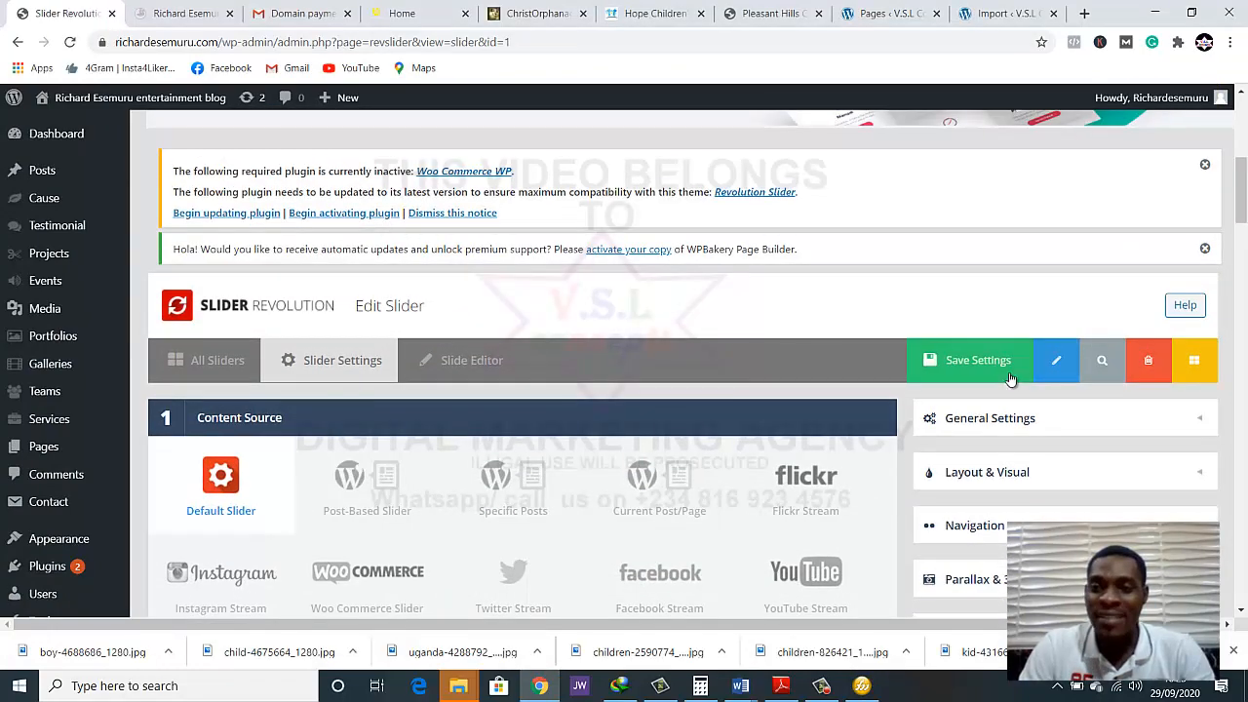
click(958, 357)
scroll(598, 390, down, 4)
scroll(361, 427, down, 3)
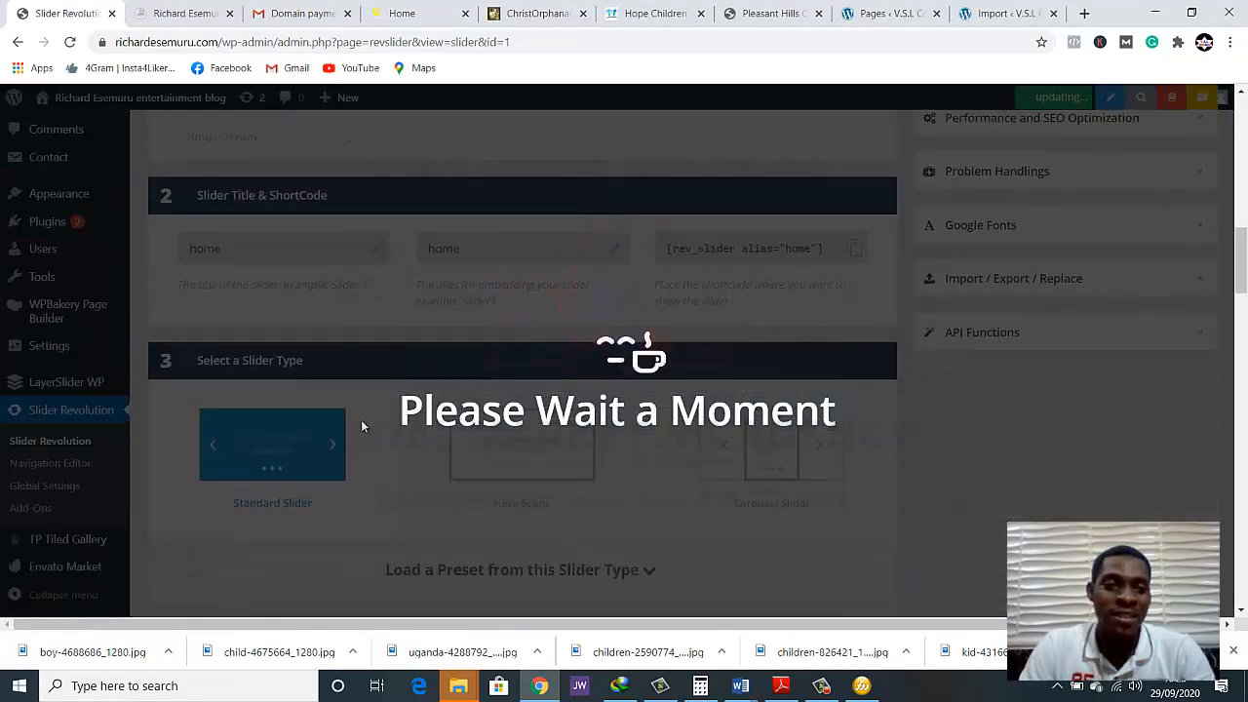
Open the home slider in the Slide Editor and bring up the main background source options
scroll(370, 341, up, 5)
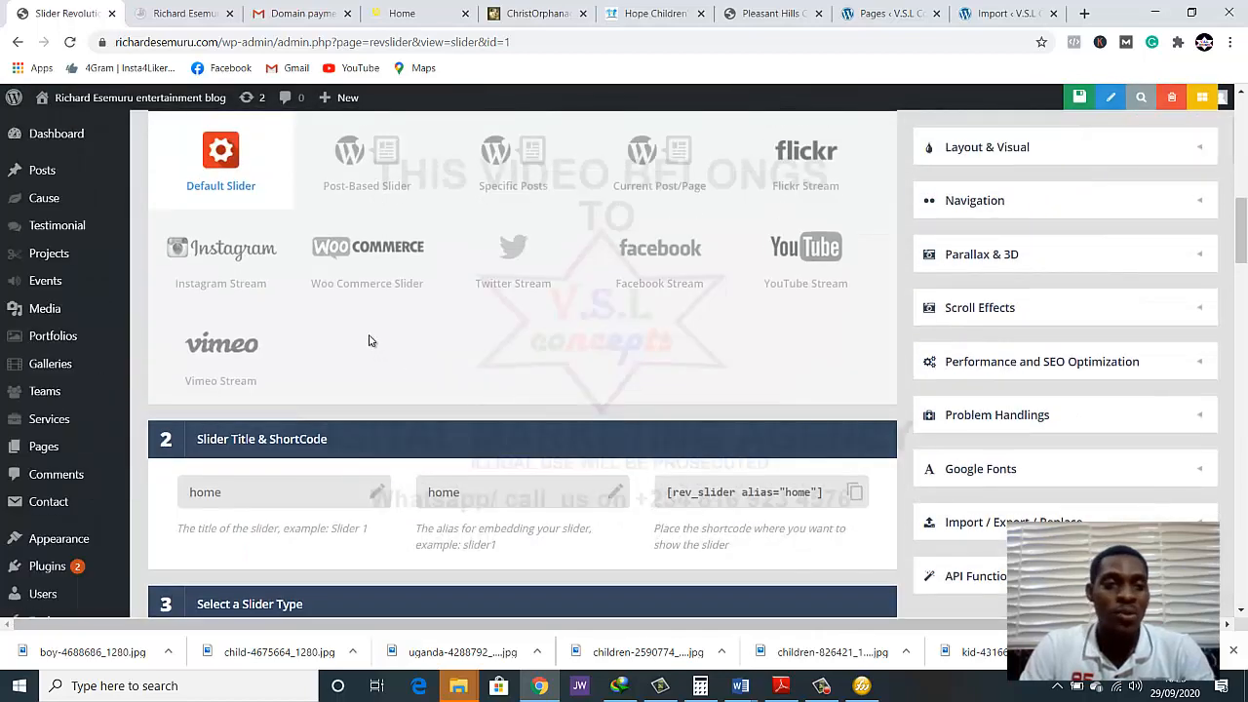
scroll(369, 341, up, 1)
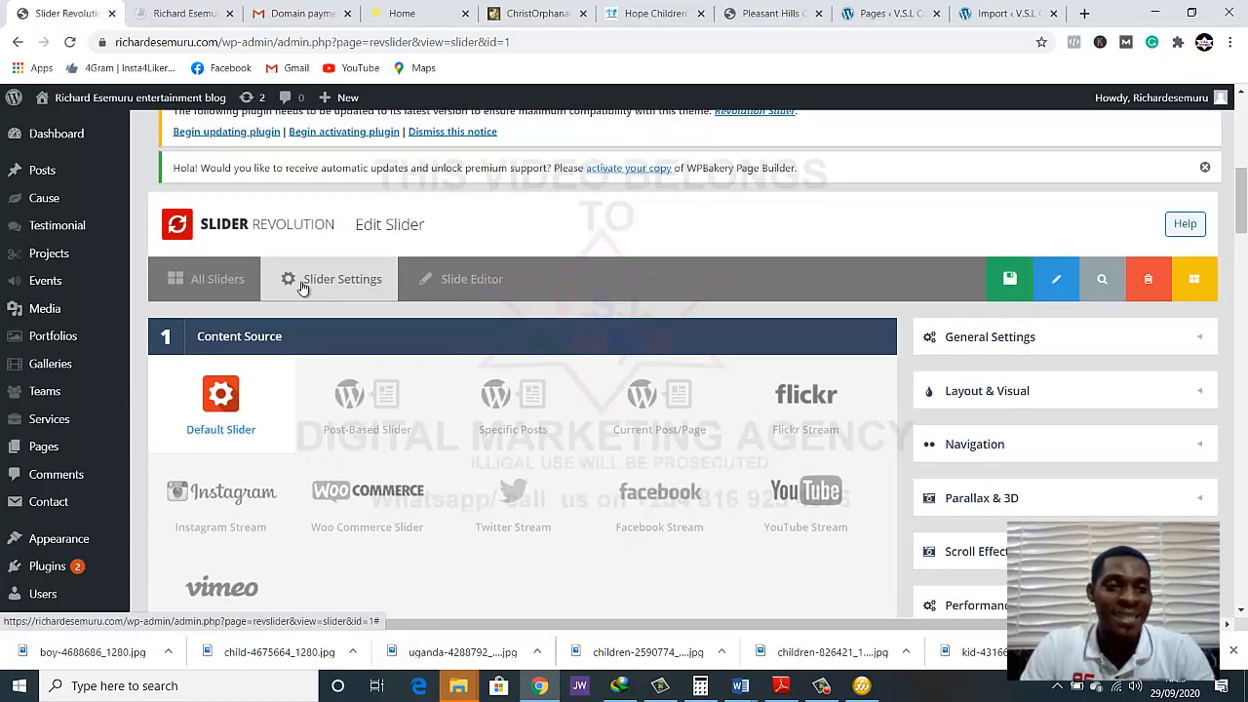
click(446, 282)
scroll(736, 287, down, 2)
scroll(735, 278, up, 1)
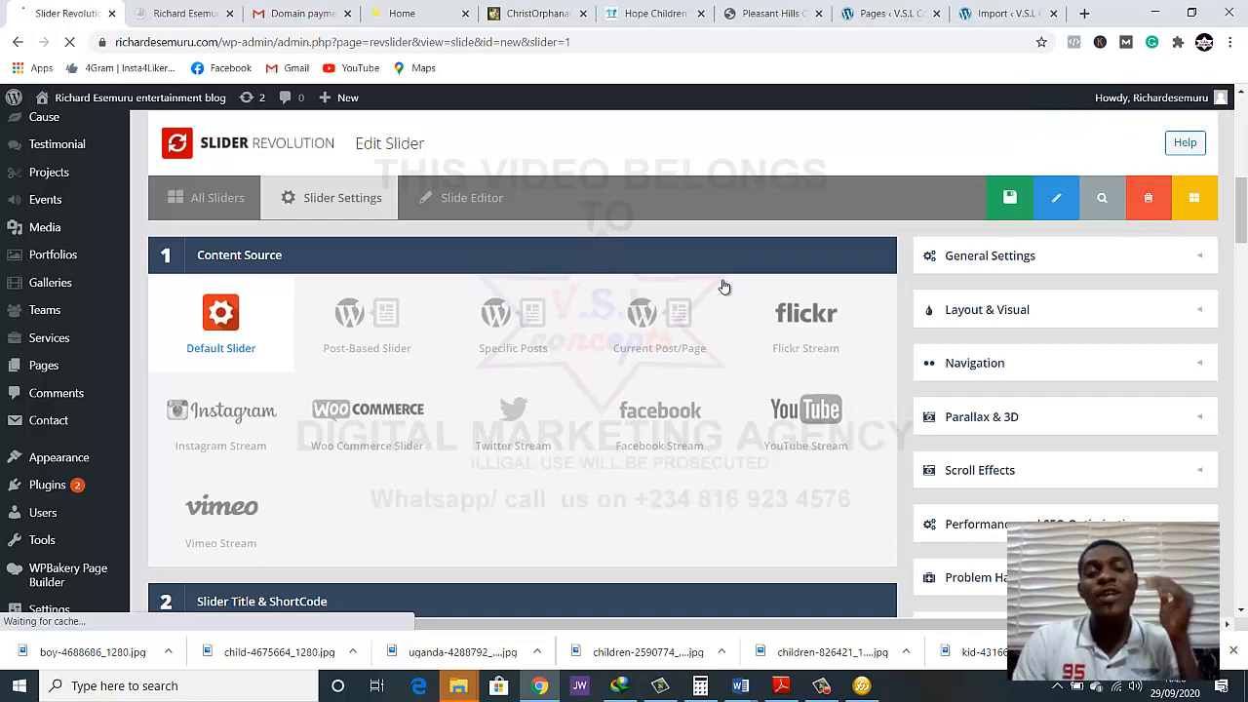
scroll(737, 344, down, 3)
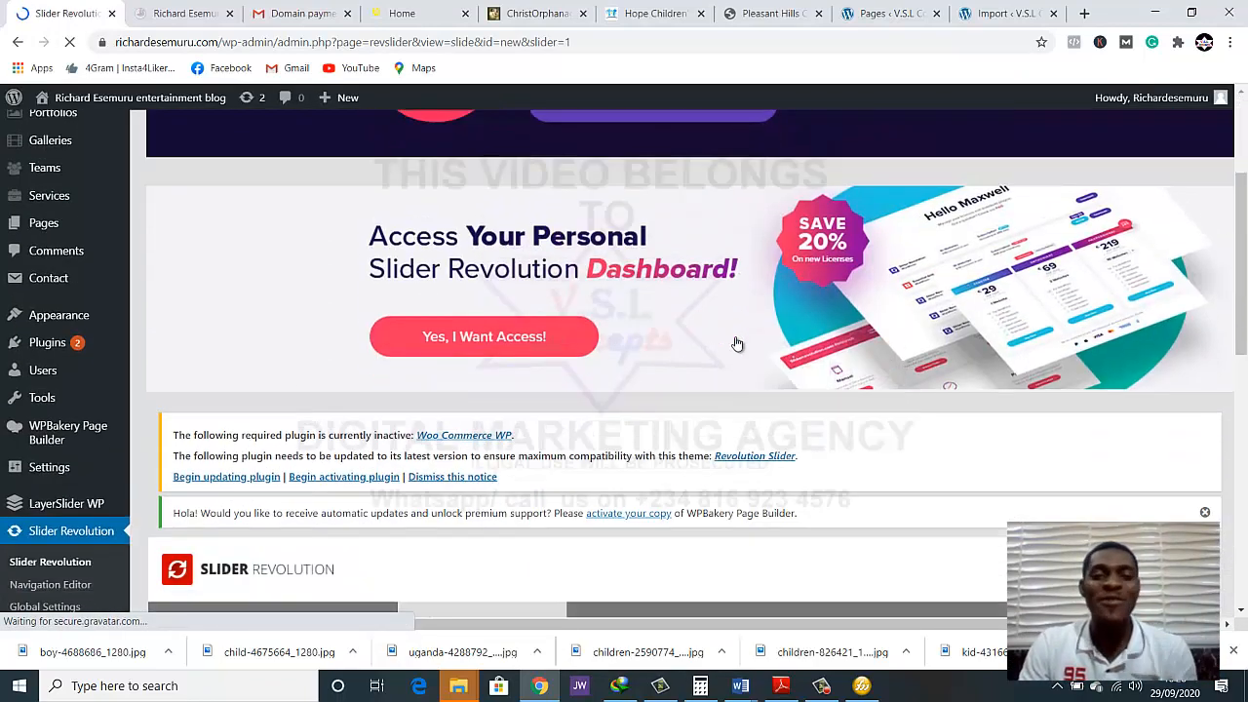
scroll(737, 344, down, 5)
scroll(223, 359, down, 2)
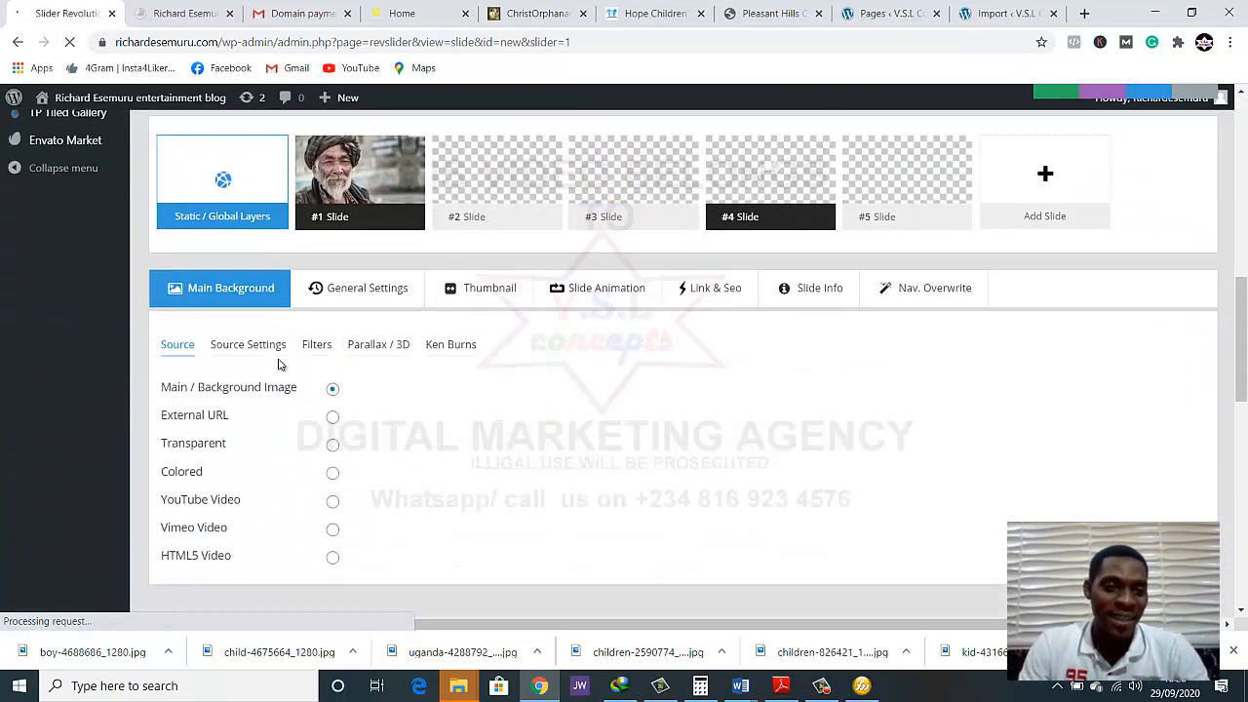
scroll(287, 361, down, 1)
scroll(312, 321, up, 2)
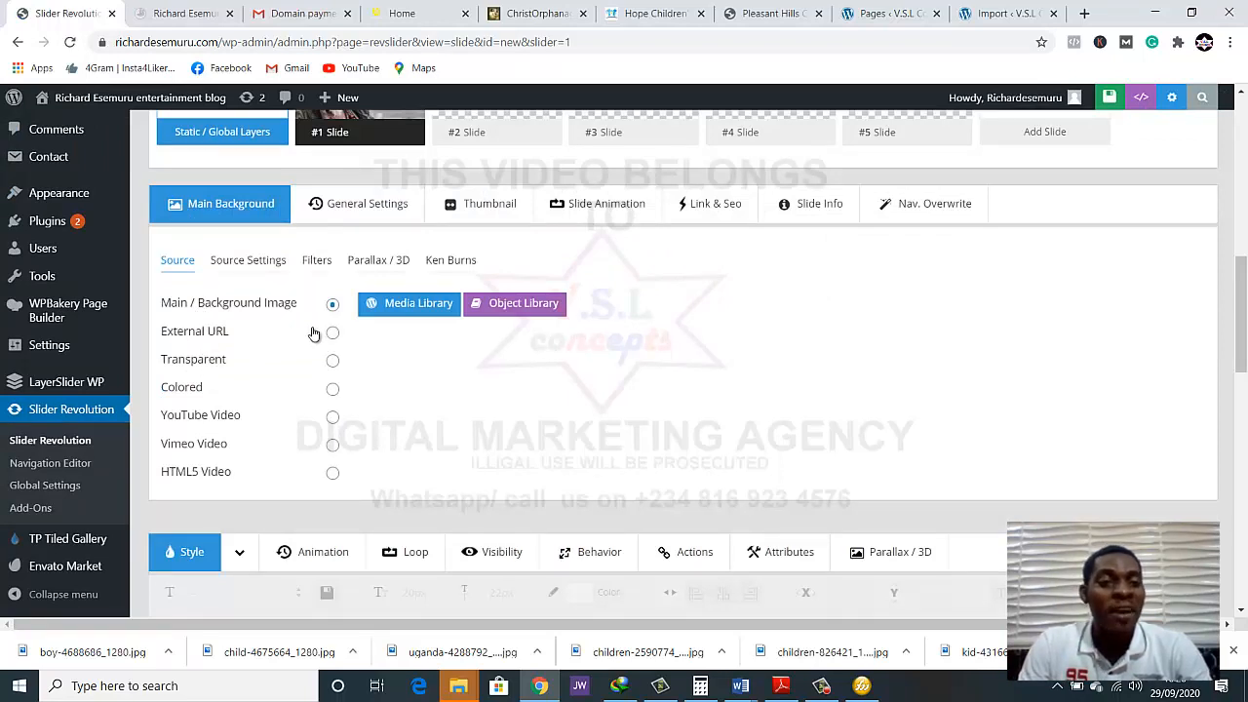
Upload hole slide 1 from the finished pics folder inside ngo to the media library as the slide image
scroll(314, 333, up, 1)
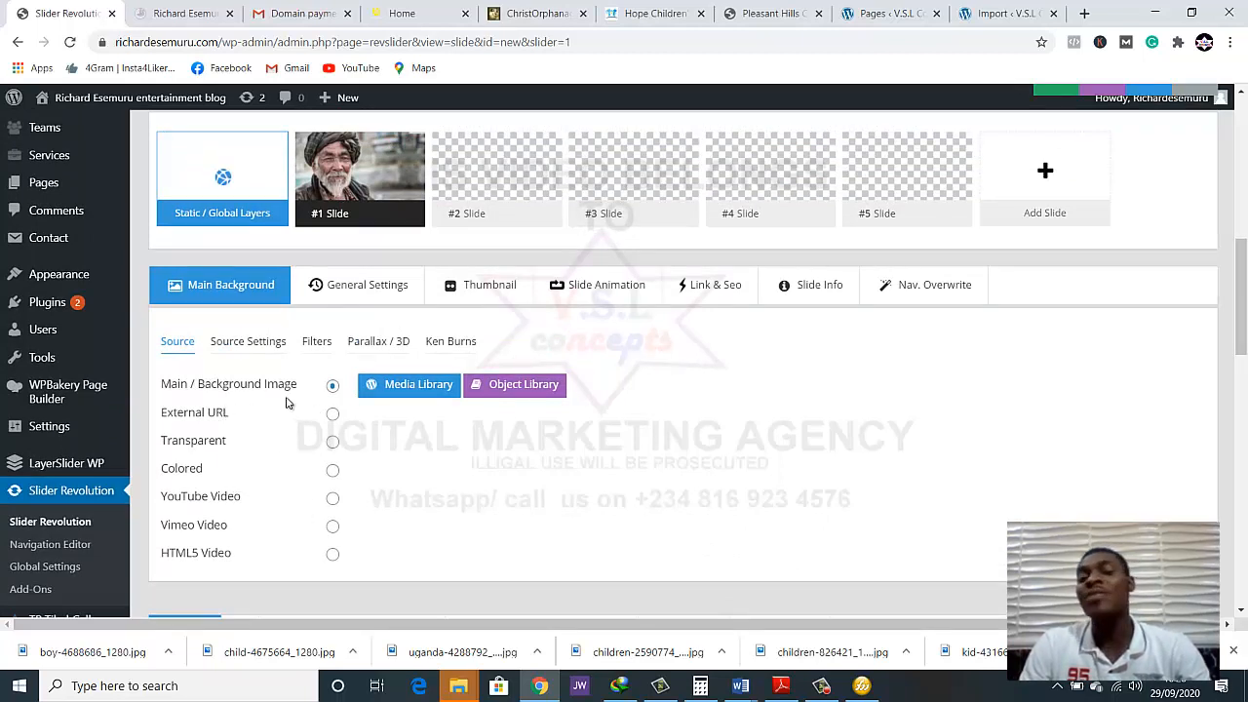
click(376, 393)
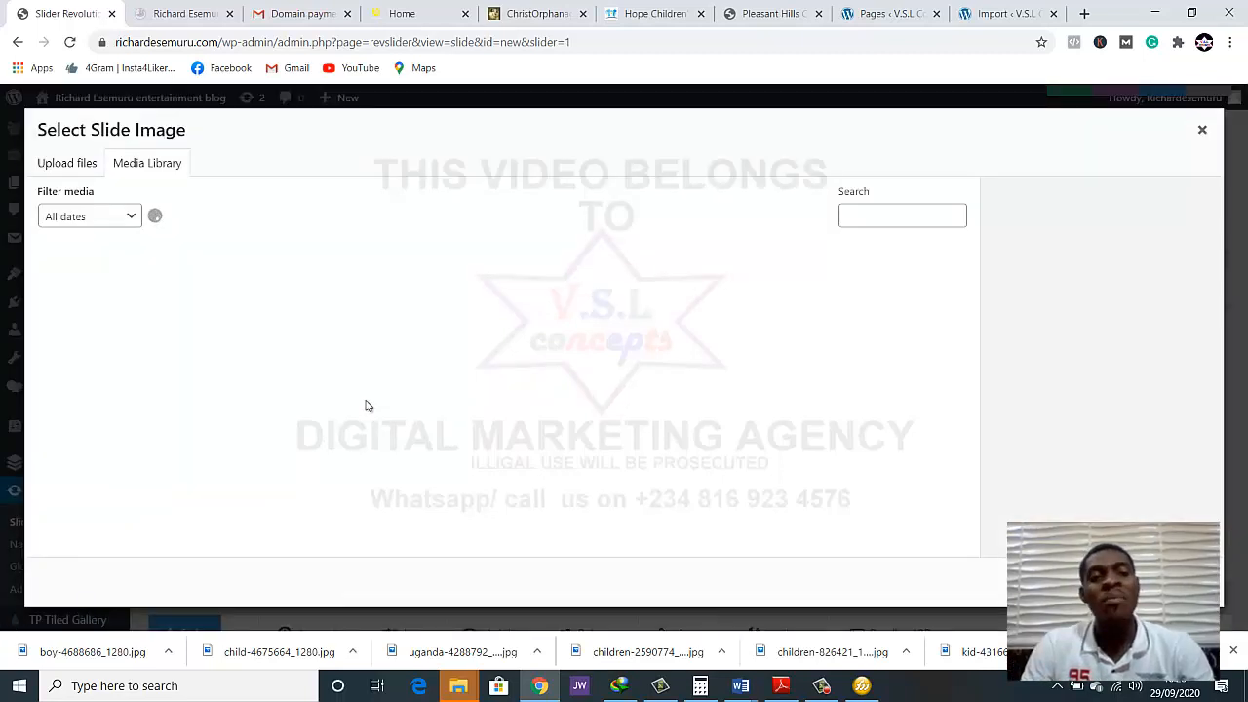
click(81, 165)
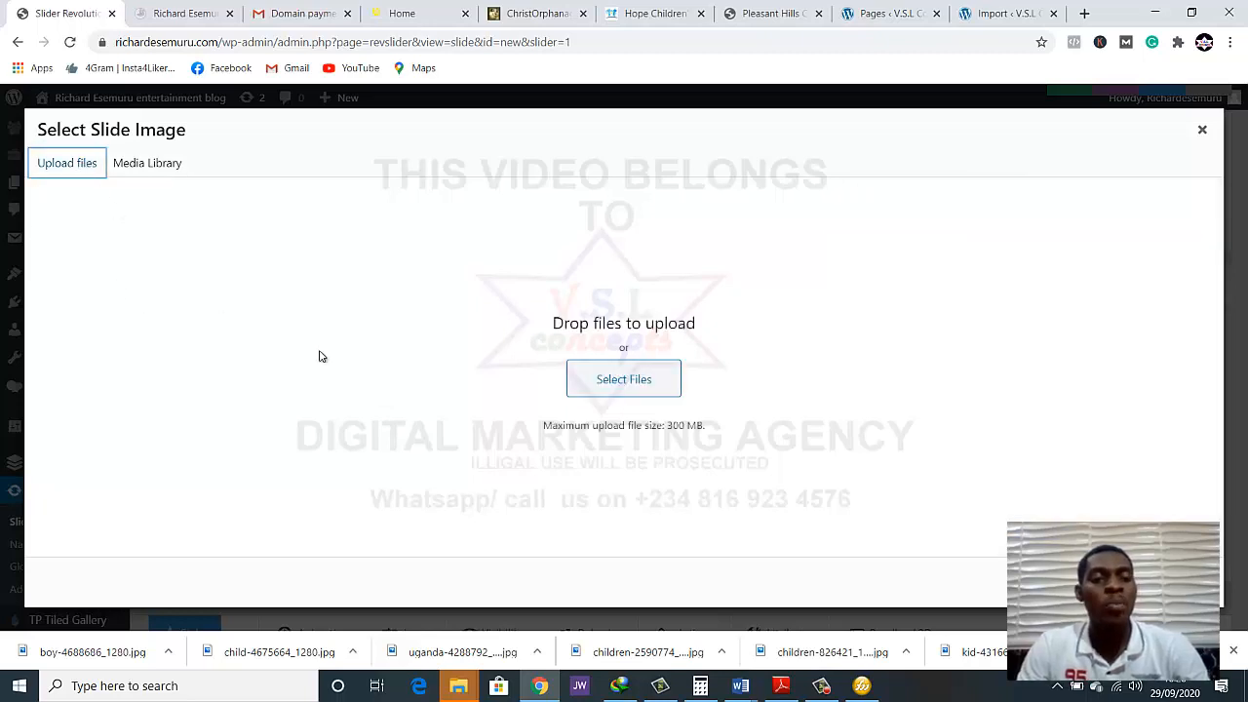
click(573, 380)
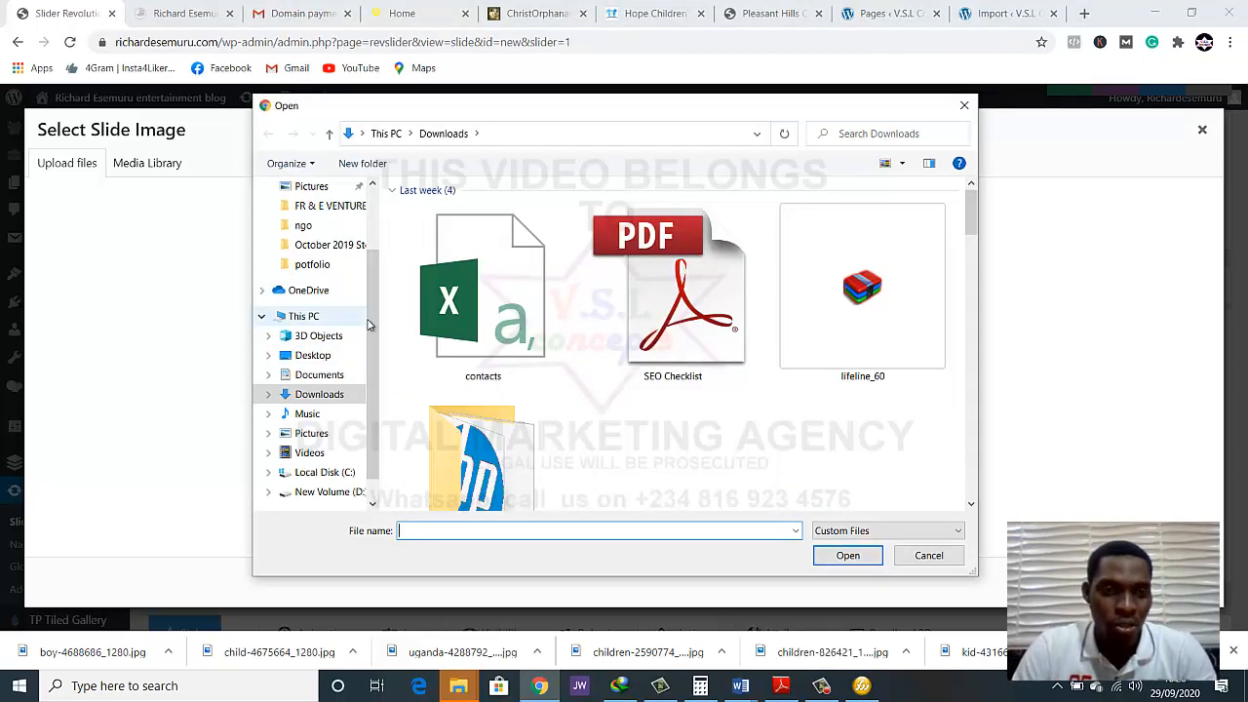
scroll(313, 336, down, 1)
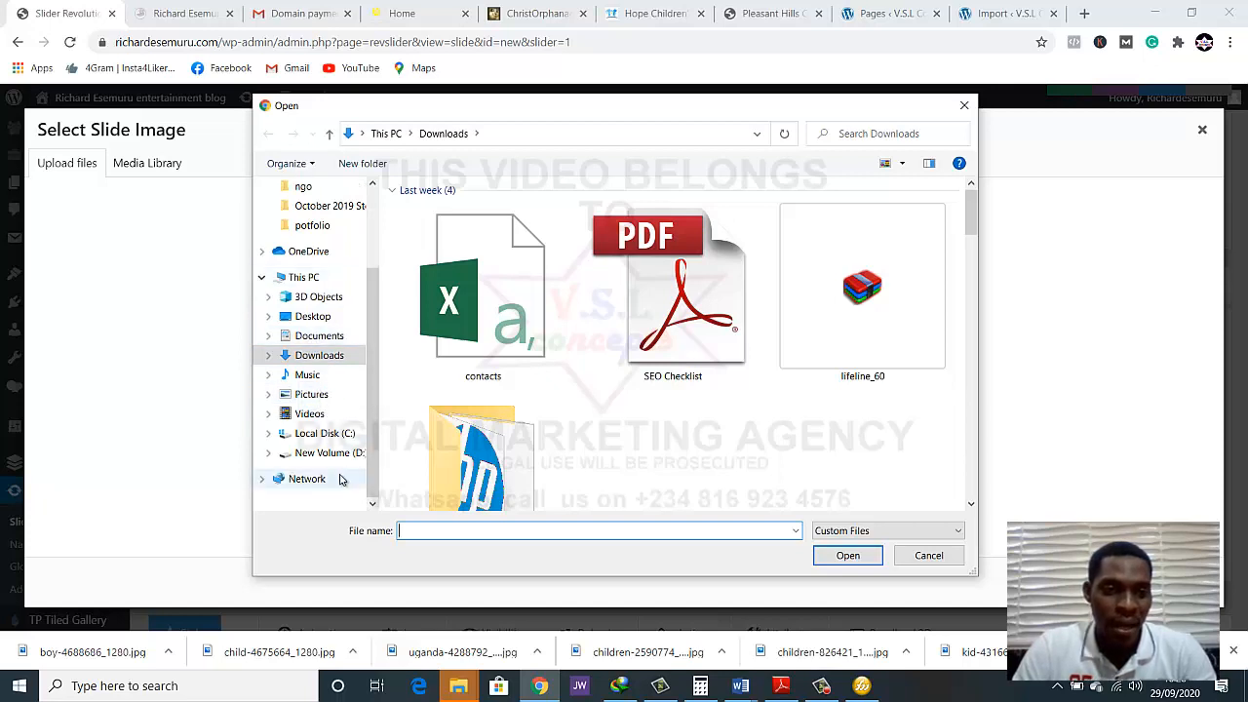
scroll(328, 277, up, 1)
scroll(328, 277, up, 1)
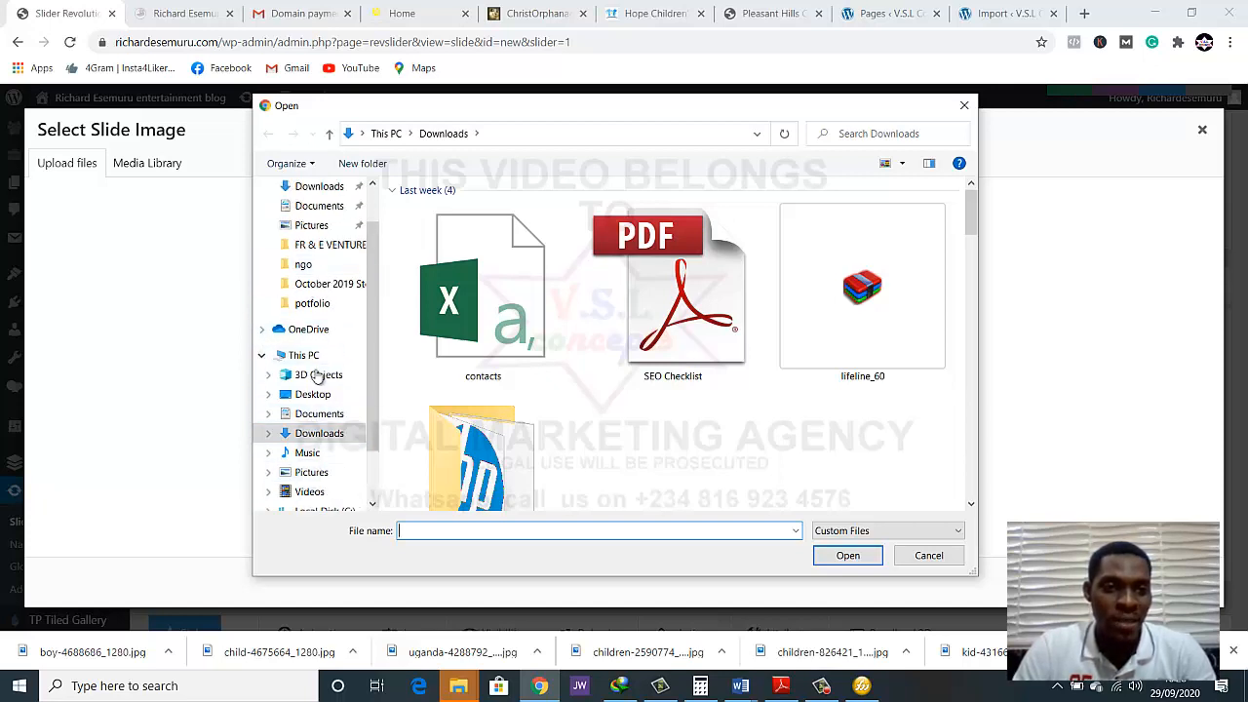
click(310, 267)
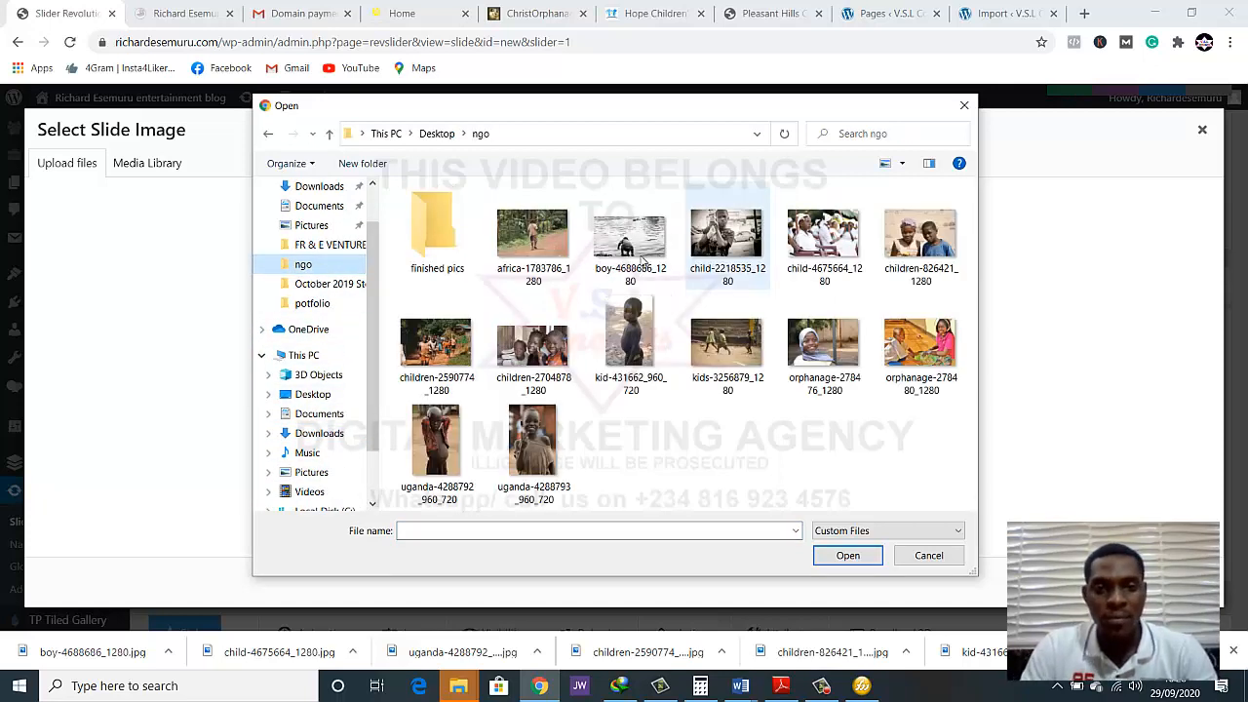
double_click(465, 225)
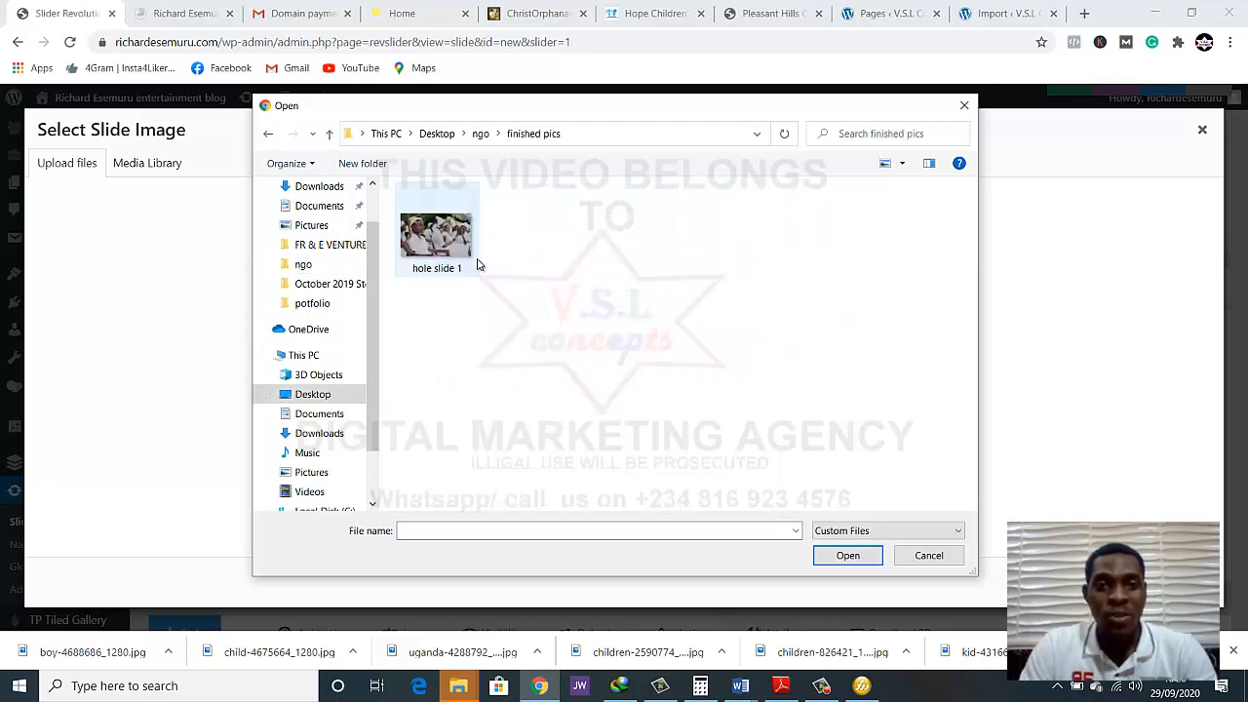
click(468, 260)
double_click(433, 248)
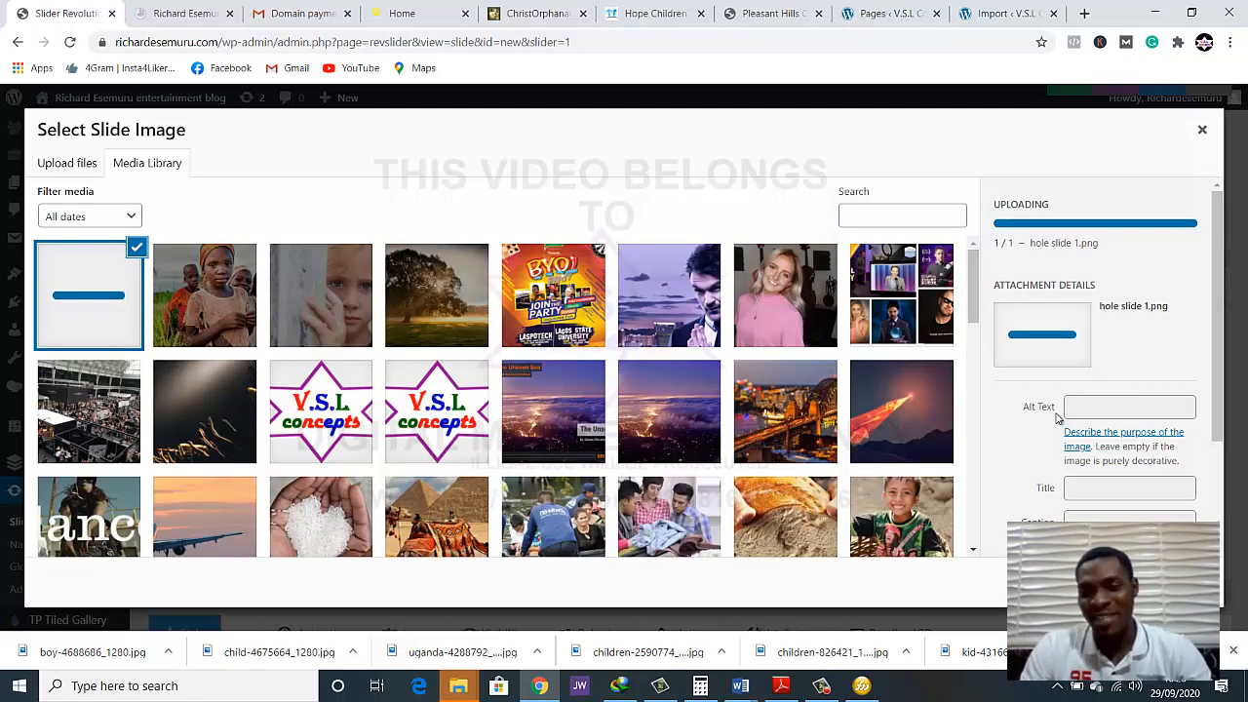
Insert the uploaded hole slide 1 image as slide #1's main background
scroll(897, 409, down, 2)
scroll(1032, 468, down, 2)
scroll(597, 277, down, 1)
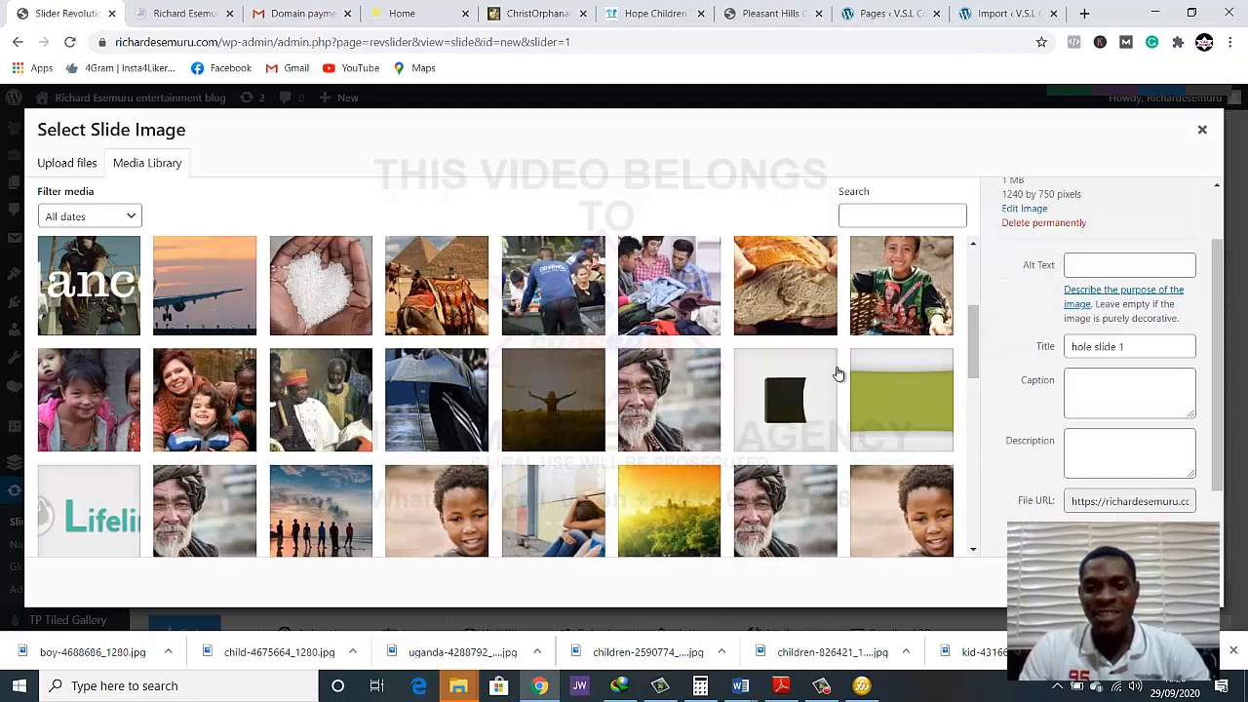
scroll(839, 374, up, 3)
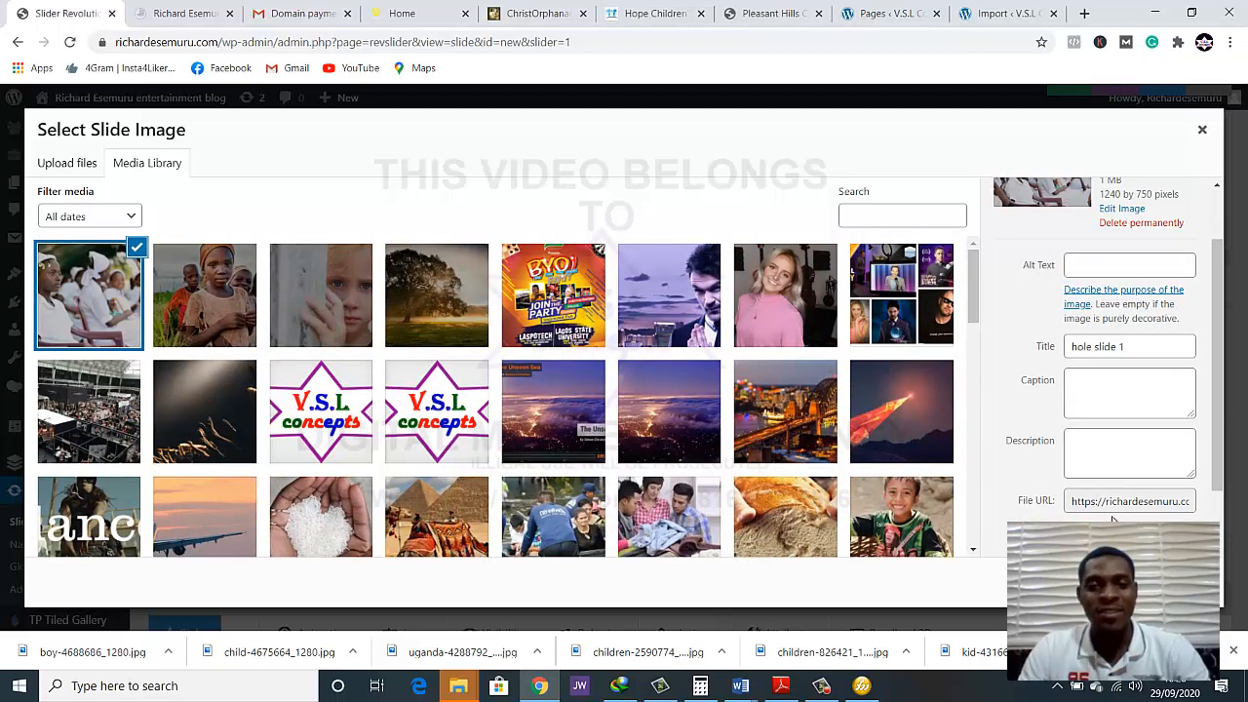
click(1173, 582)
Examine how the new background image fills slide #1's canvas from its upper to its lower edge
scroll(520, 517, down, 2)
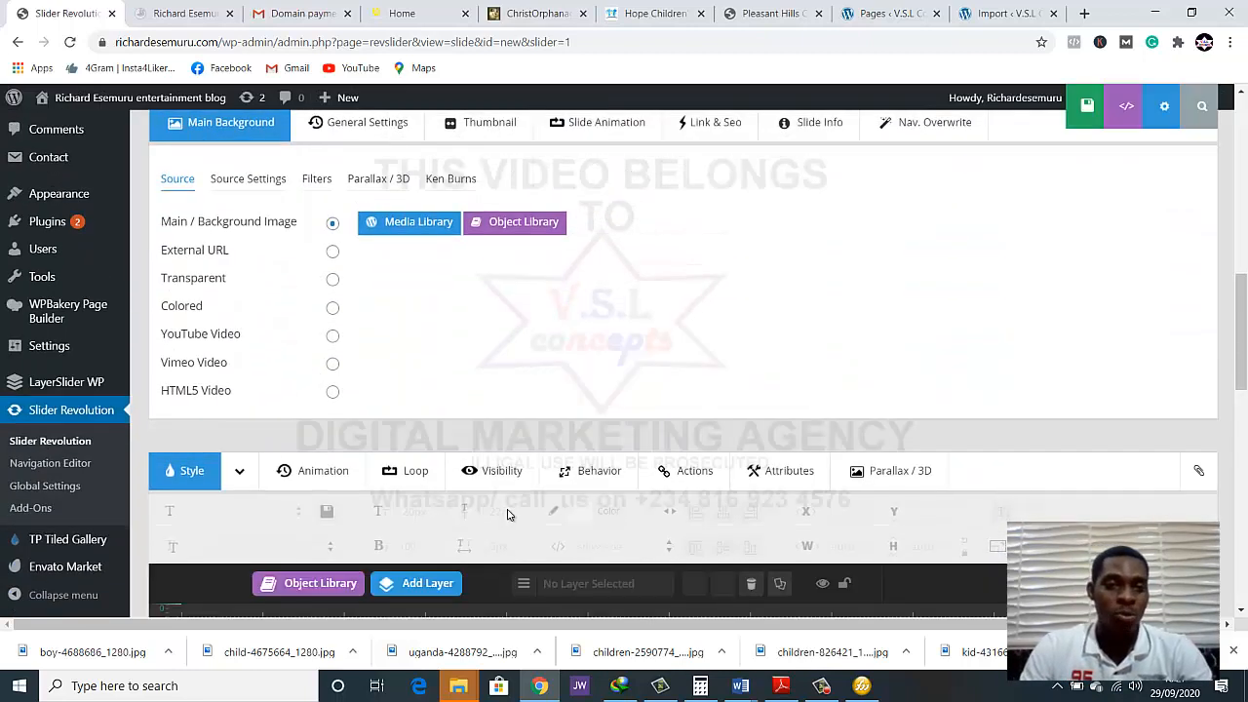
scroll(507, 514, down, 4)
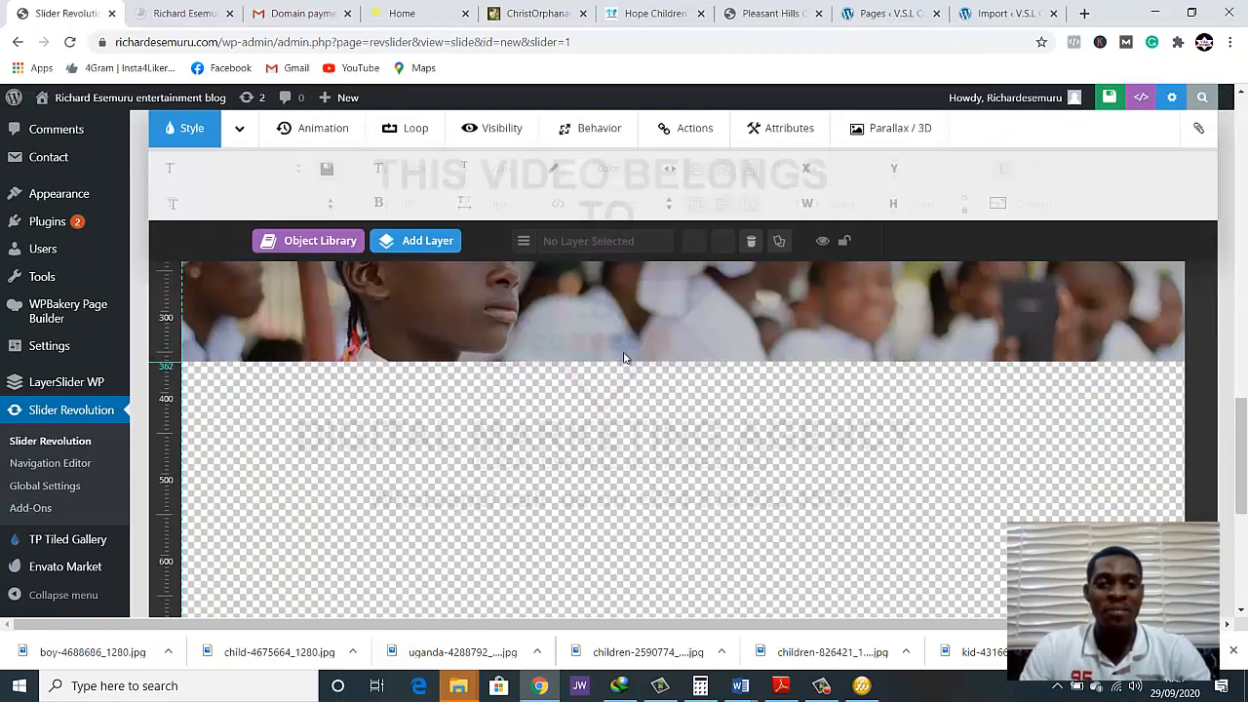
scroll(625, 358, up, 3)
scroll(738, 366, down, 1)
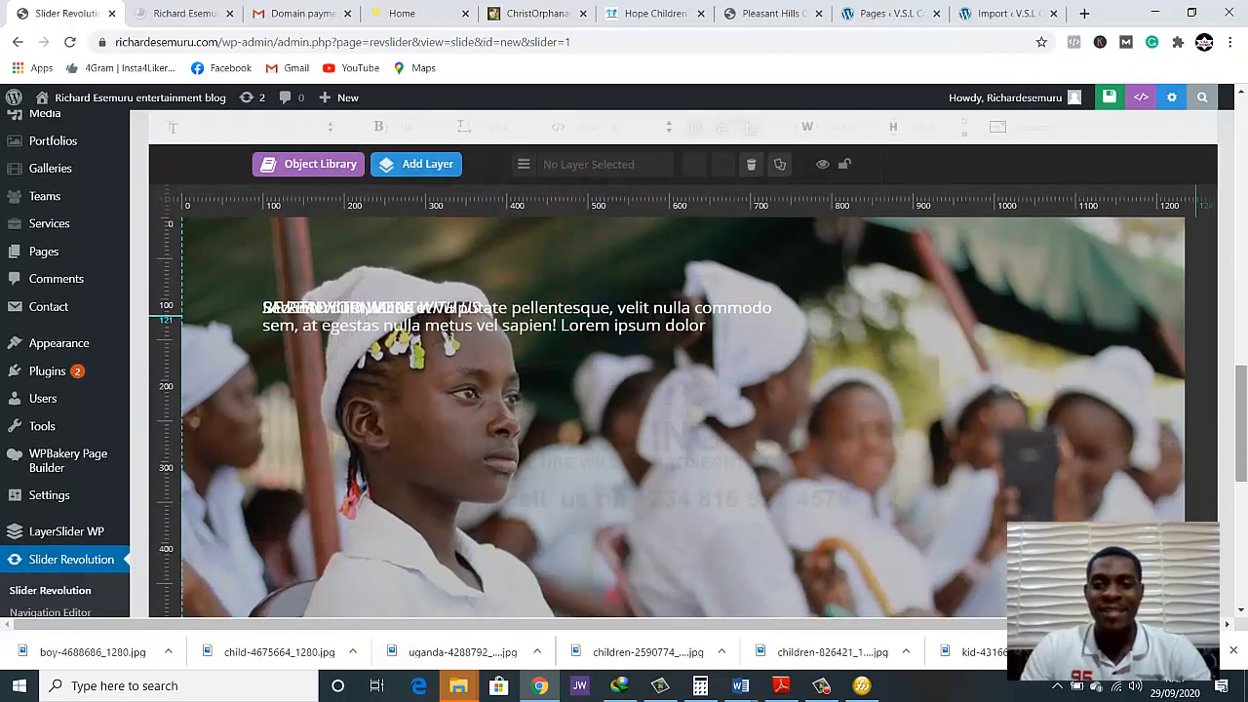
scroll(1108, 473, up, 1)
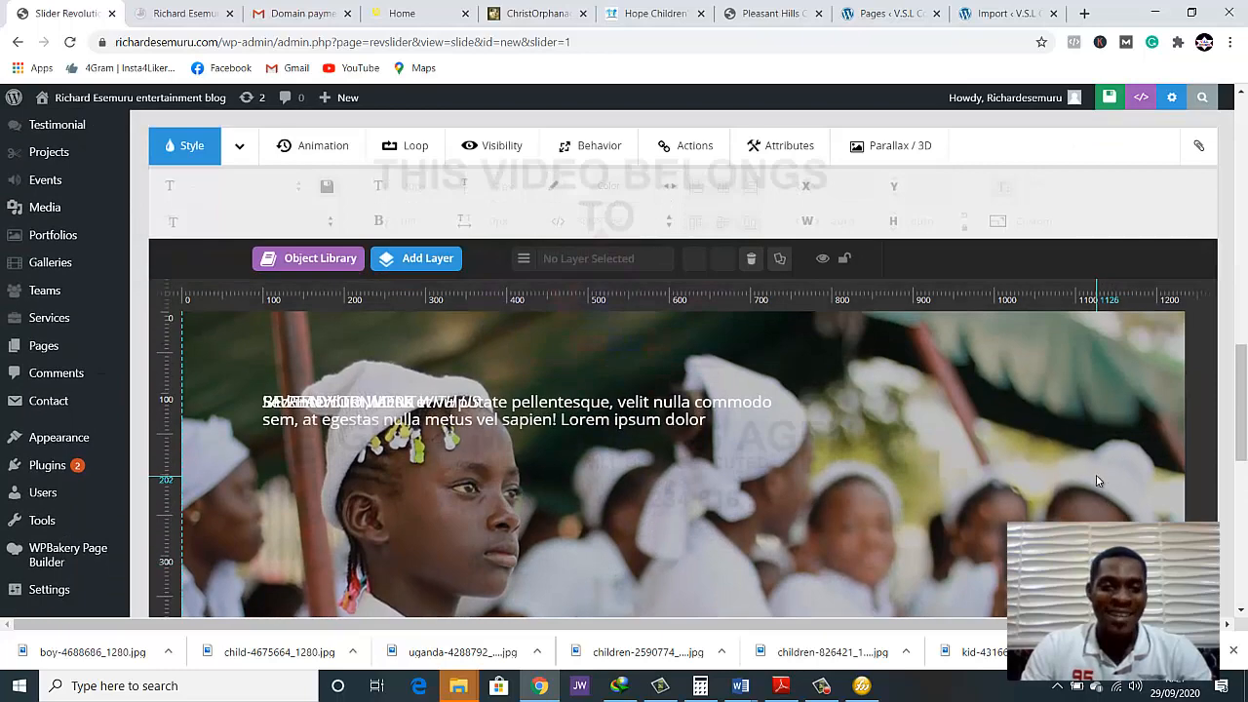
scroll(1081, 488, down, 3)
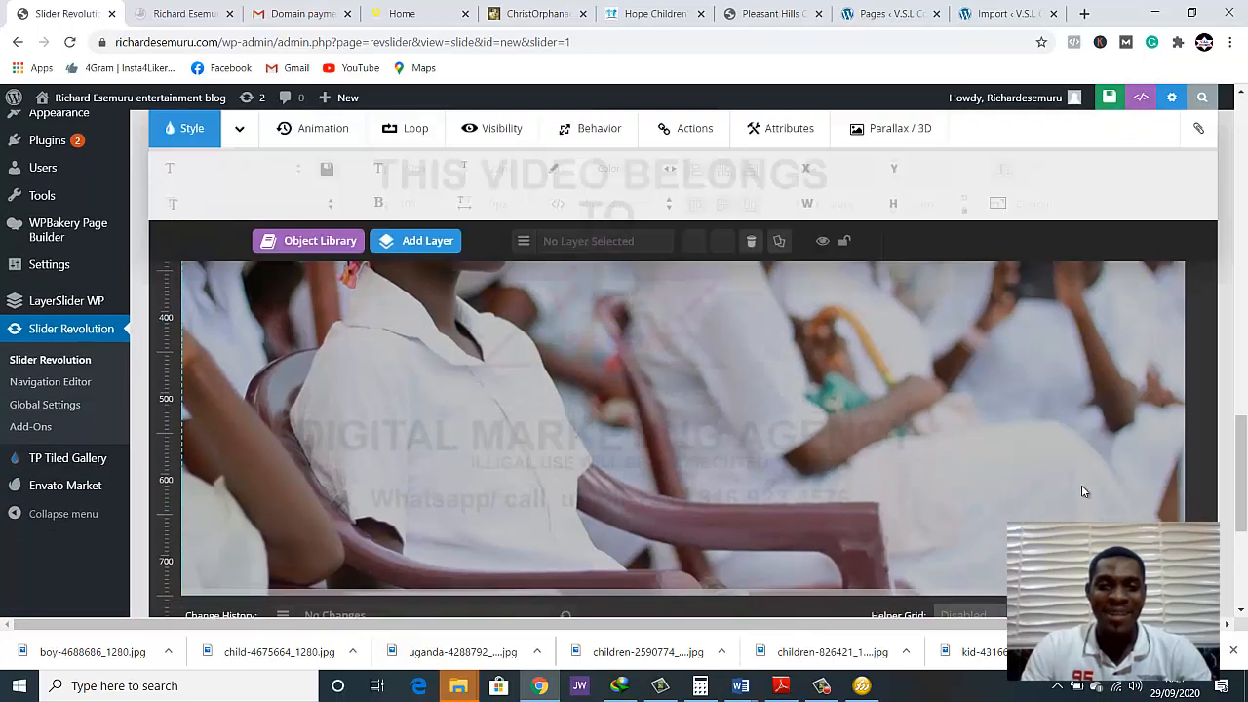
scroll(1082, 485, down, 1)
scroll(1082, 484, up, 4)
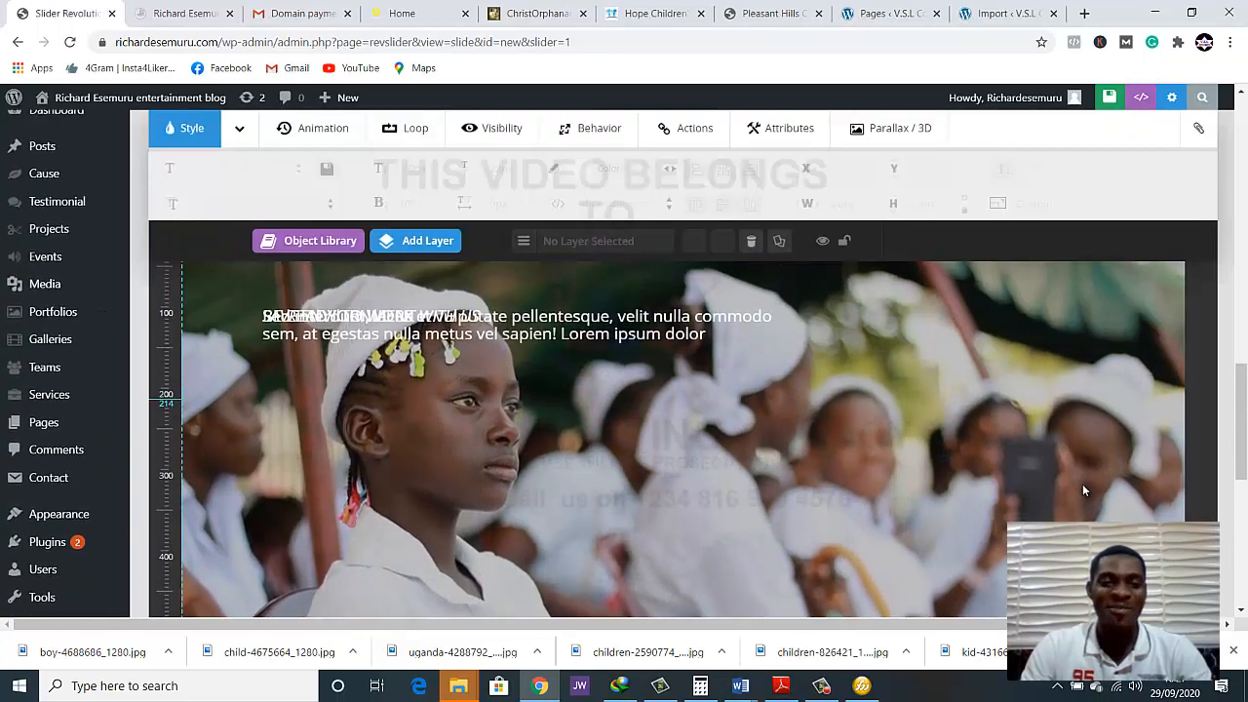
scroll(1082, 485, down, 2)
scroll(1117, 420, up, 3)
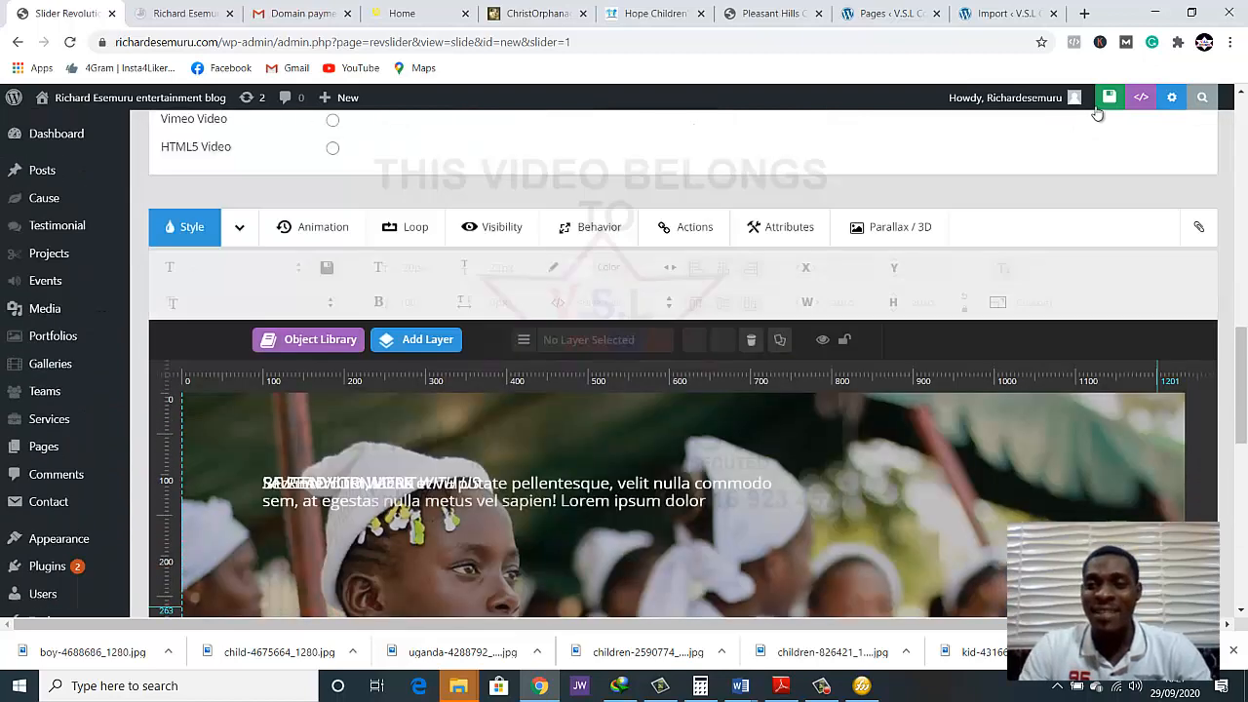
Save slide #1 and reload the live home page from the site logo
click(1108, 97)
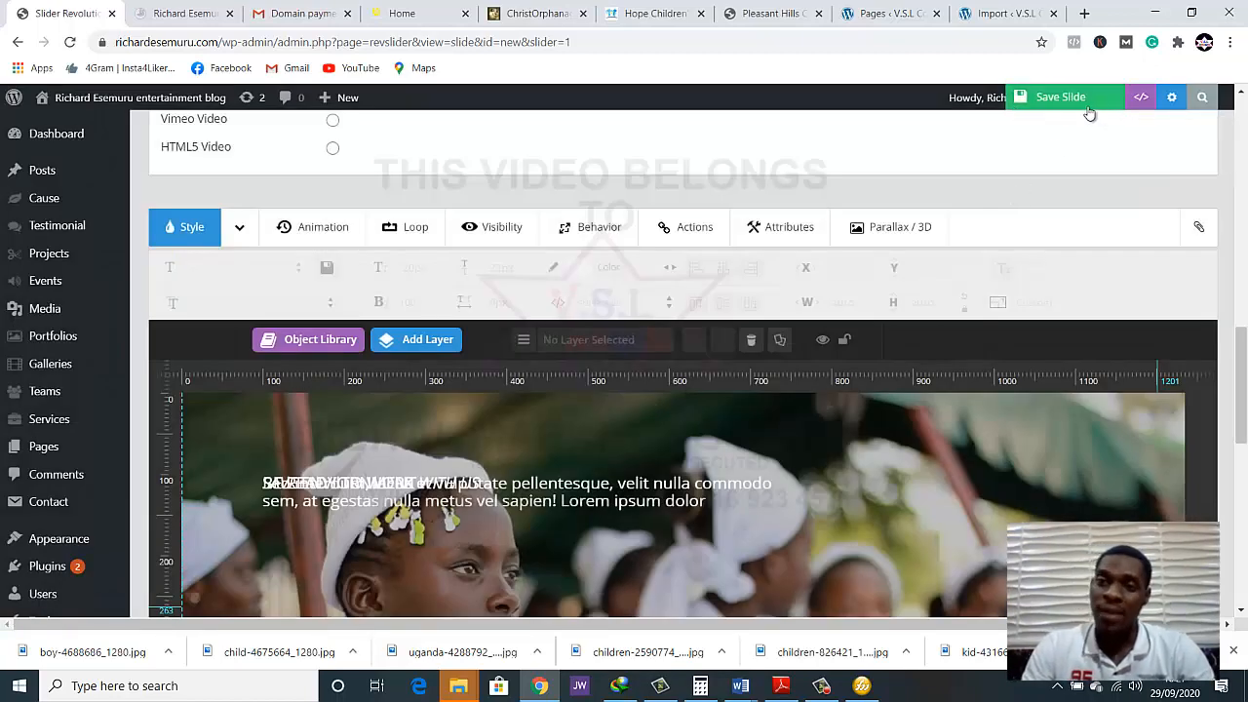
click(178, 18)
click(72, 44)
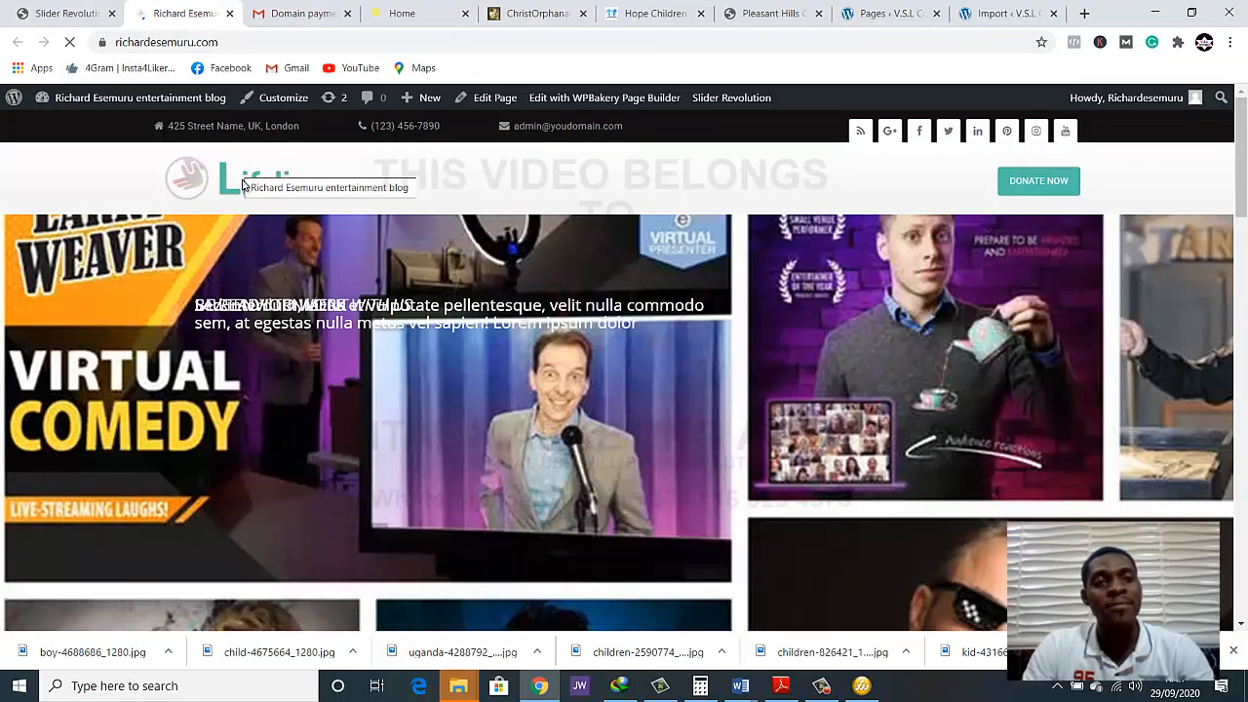
click(243, 185)
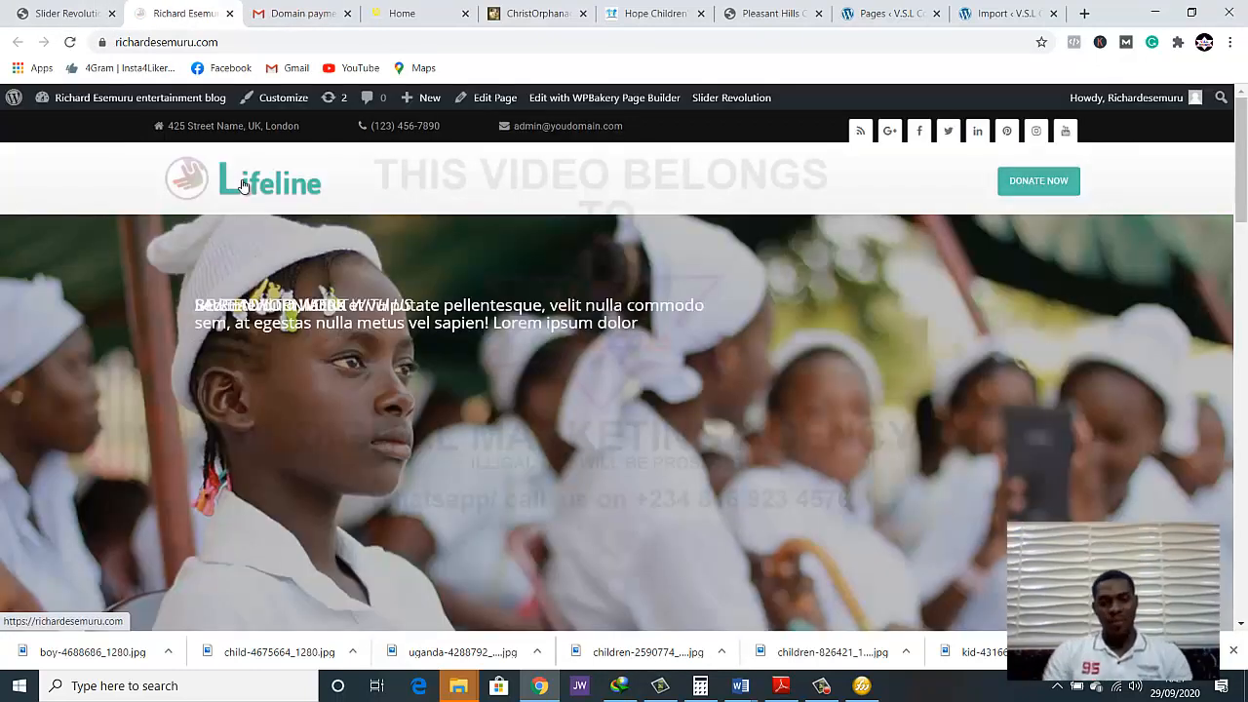
Examine how the slider displays on the live home page, down to the Our Causes section
scroll(356, 555, down, 3)
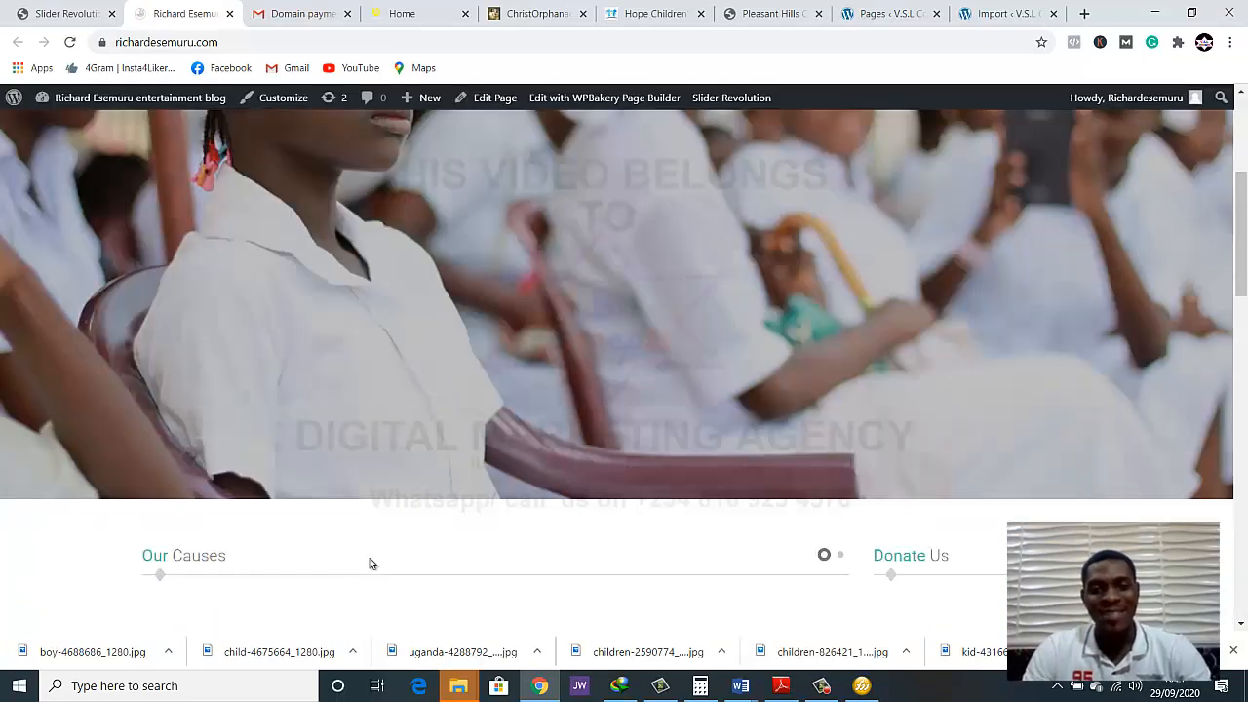
scroll(379, 547, up, 3)
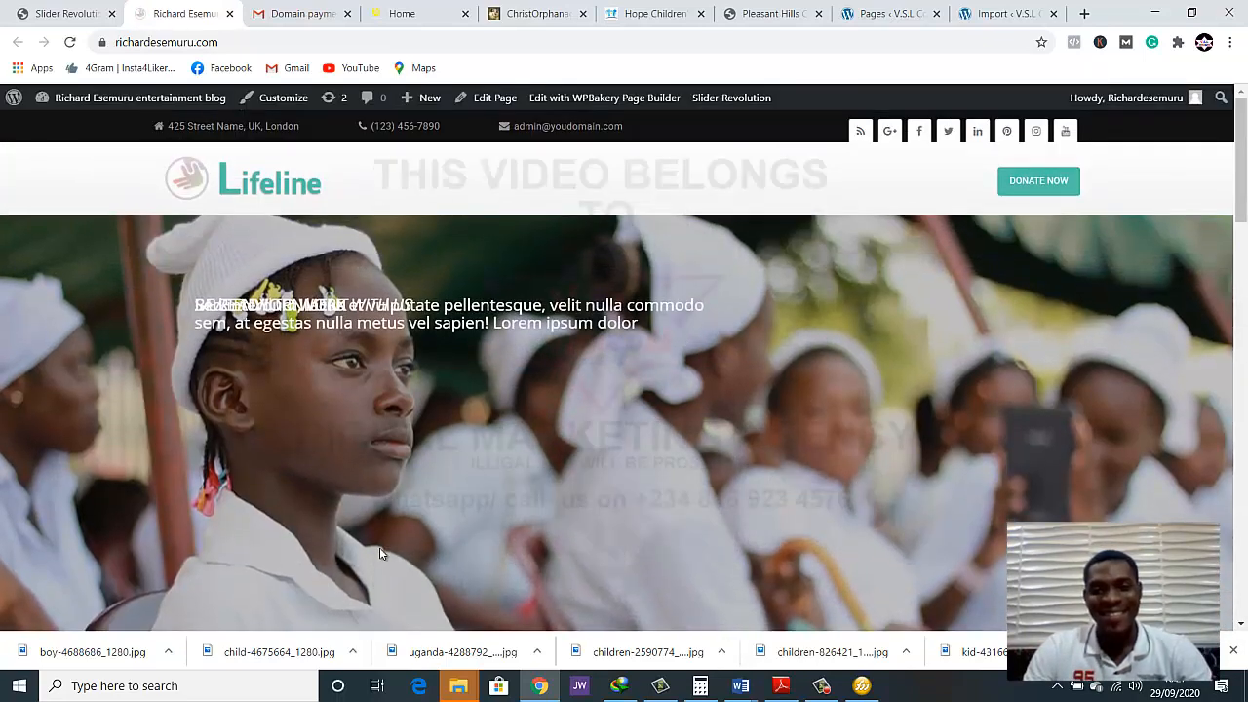
scroll(382, 553, down, 1)
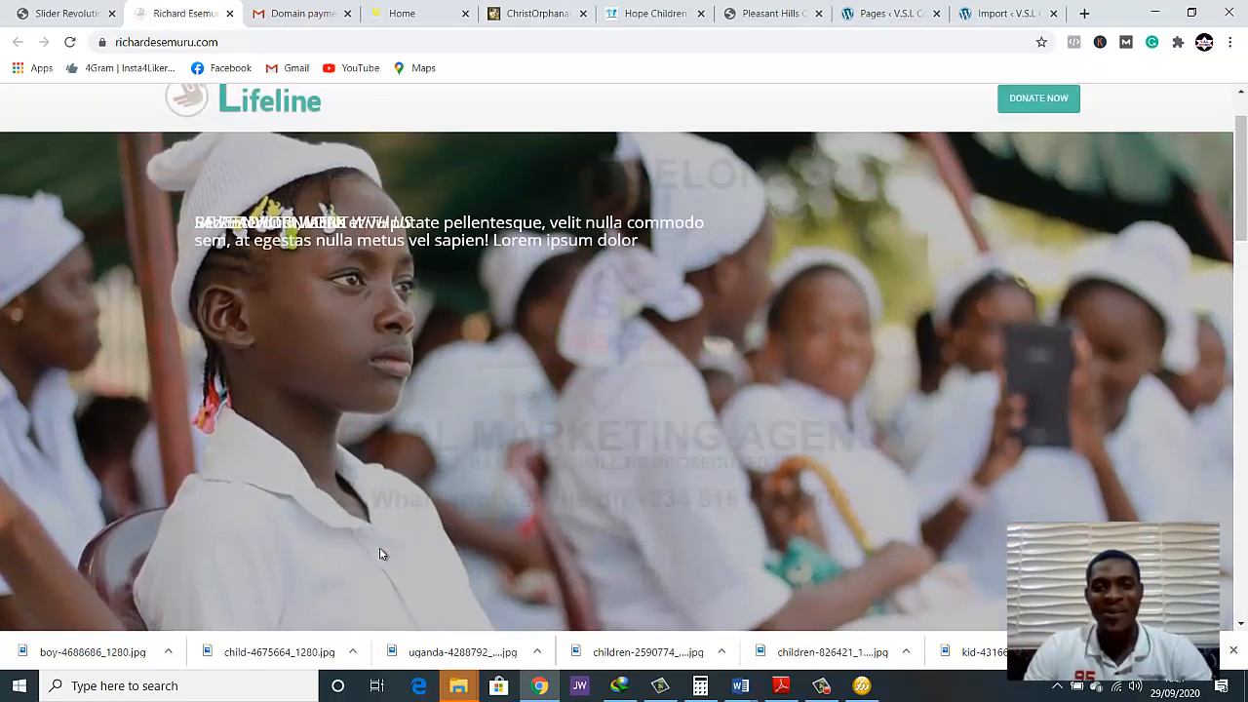
scroll(380, 547, up, 1)
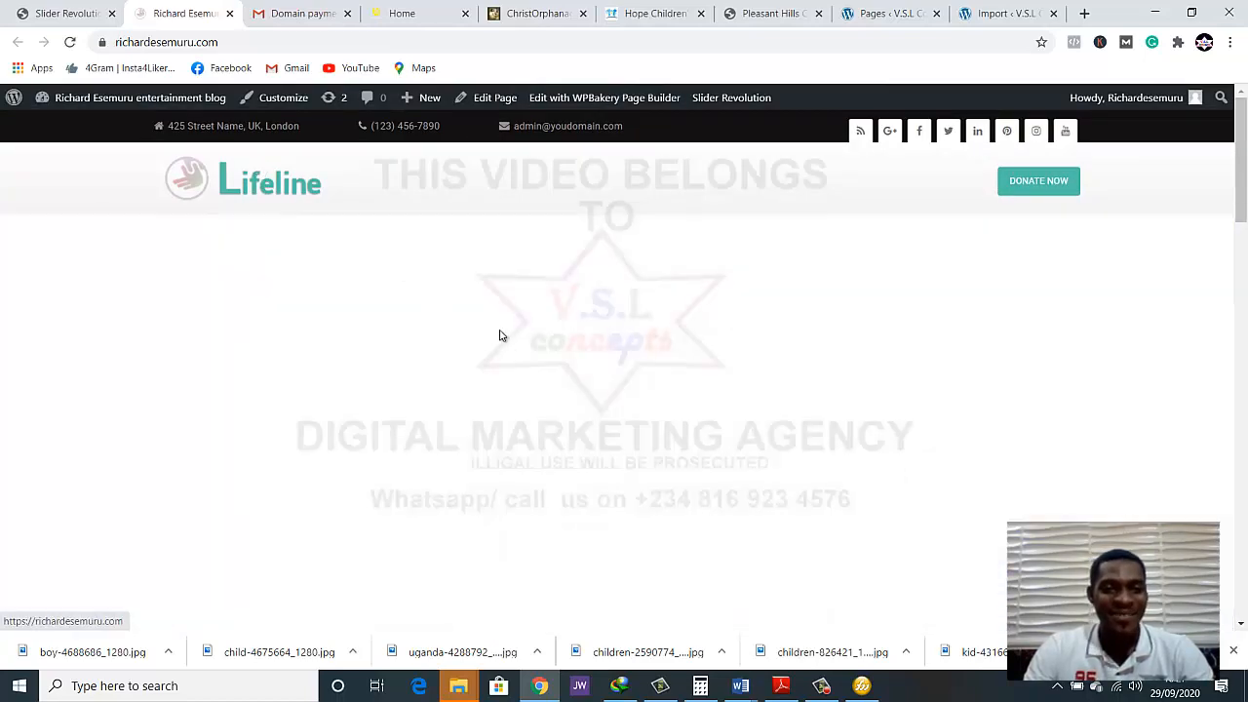
scroll(105, 442, down, 1)
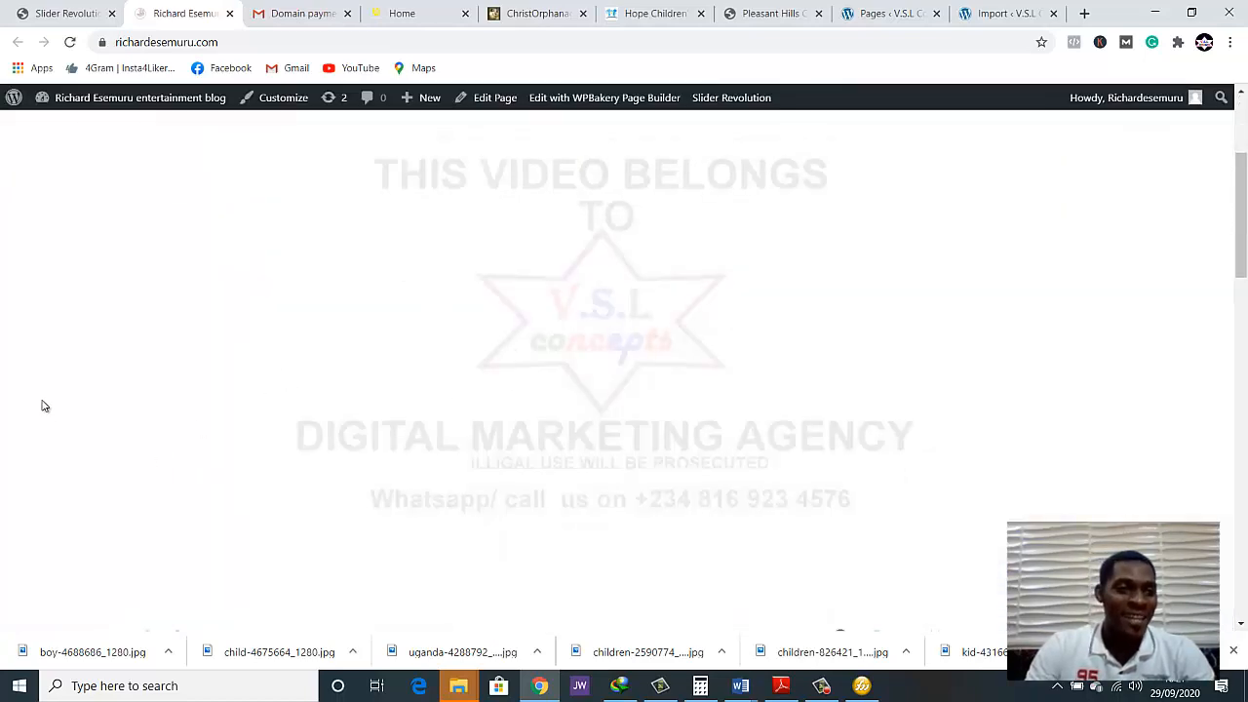
Compare the slide list in the Slide Editor with the slider area on the live home page
click(58, 13)
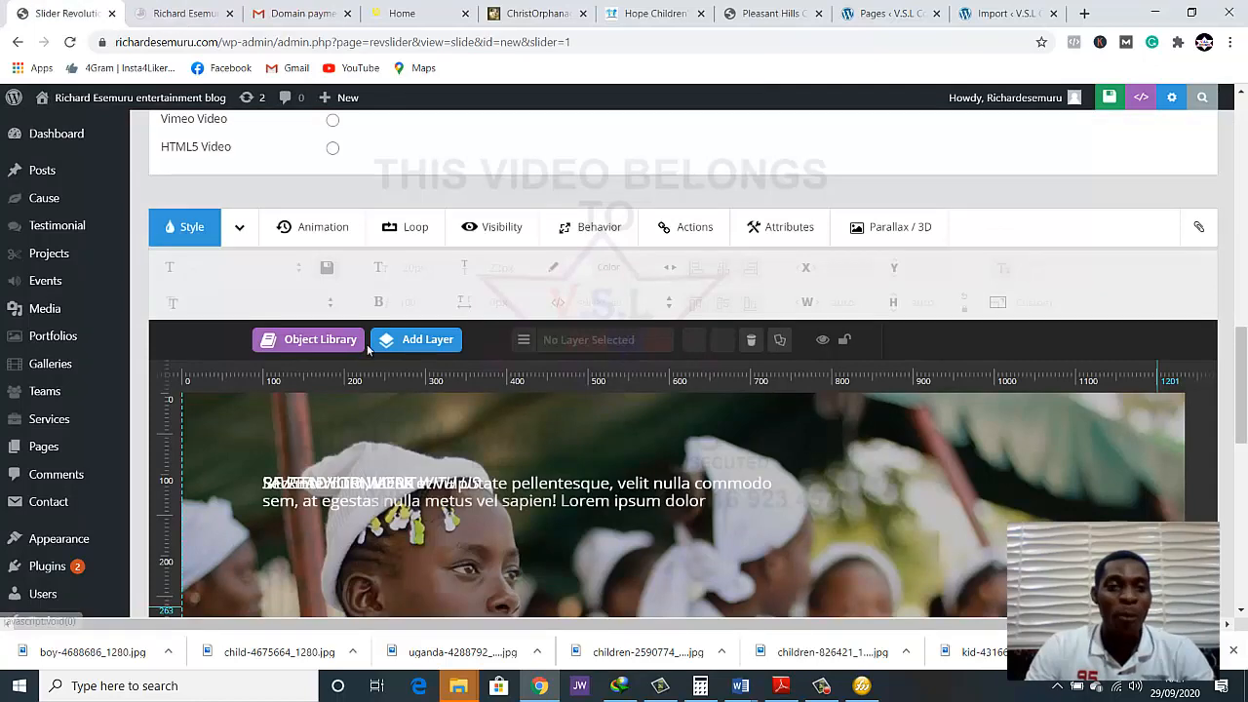
scroll(390, 288, up, 4)
scroll(390, 287, up, 1)
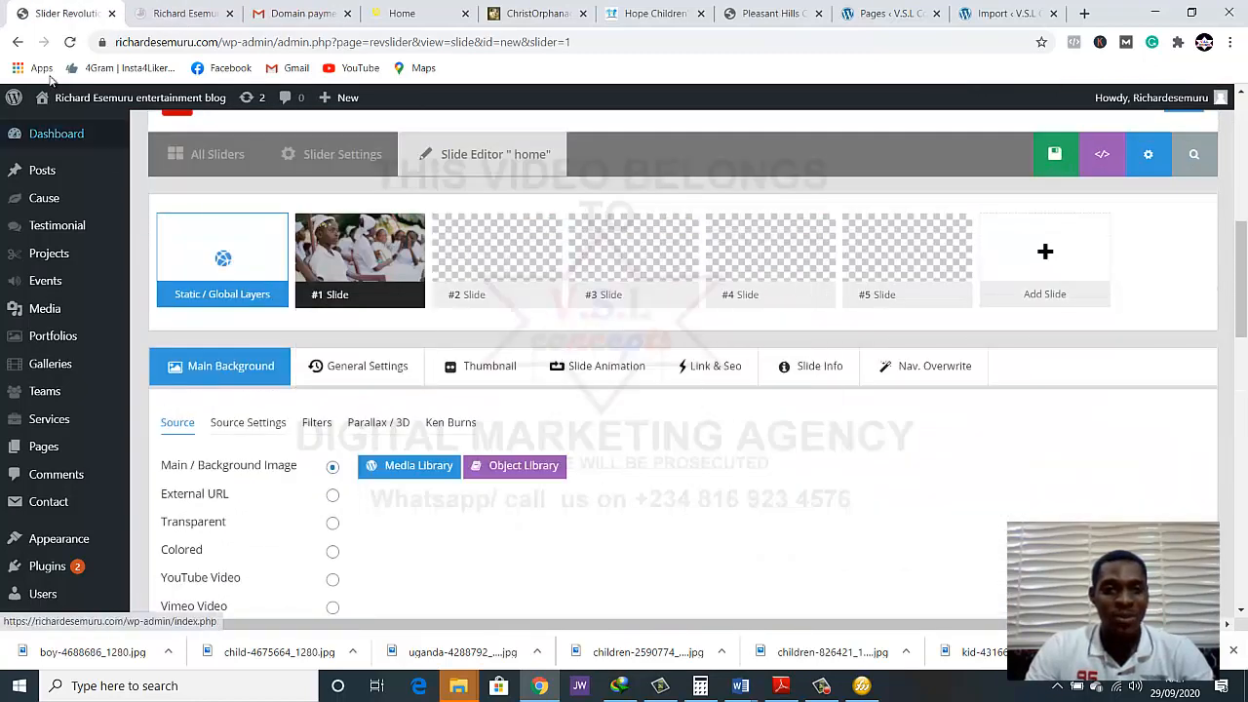
scroll(507, 400, down, 2)
scroll(507, 400, up, 2)
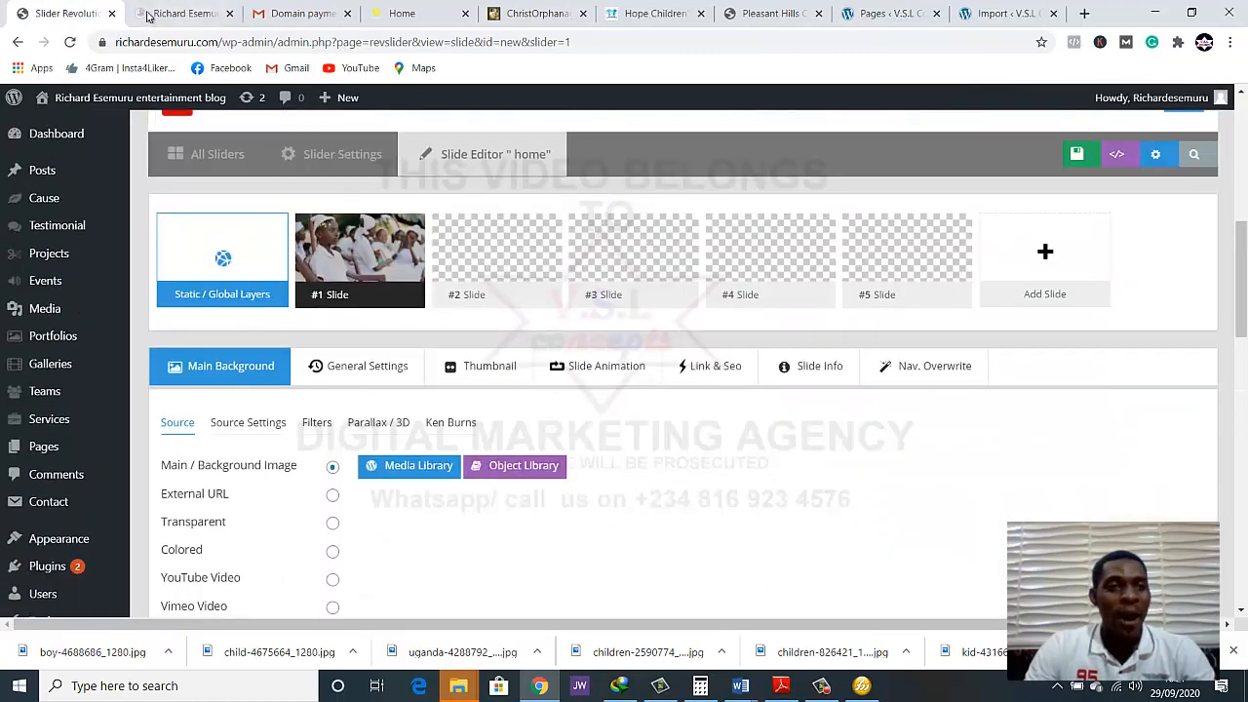
click(151, 13)
scroll(587, 426, down, 3)
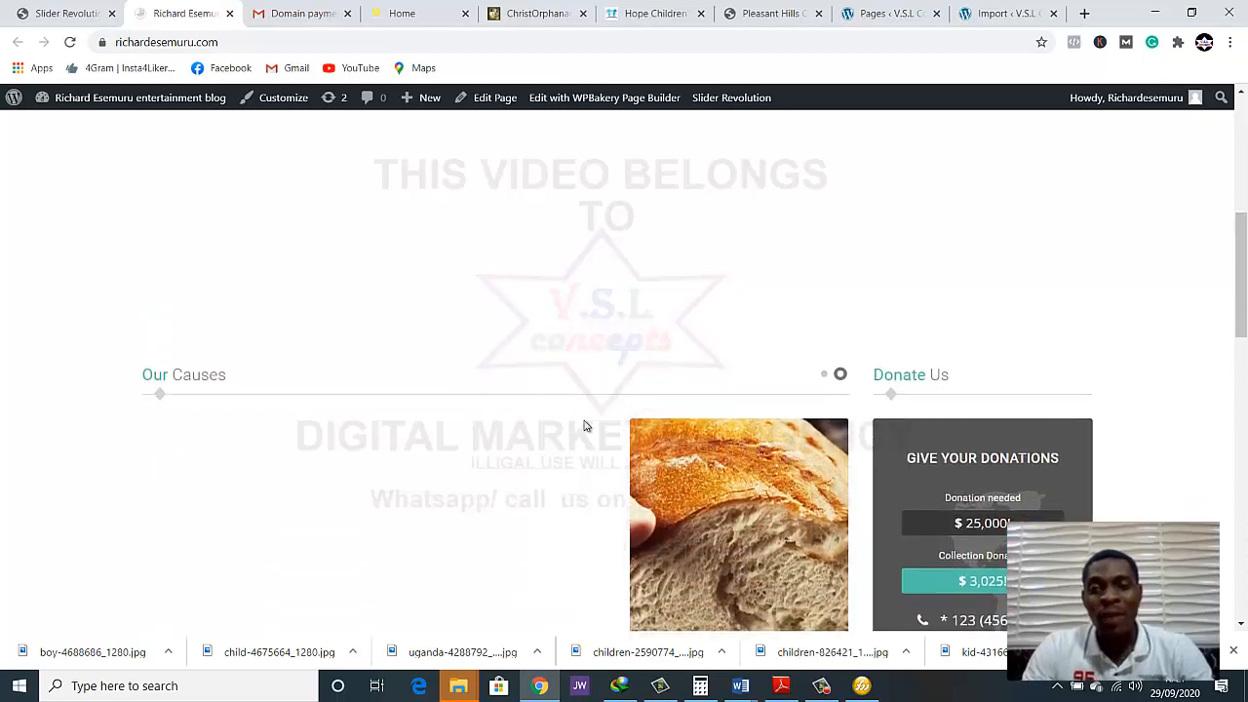
scroll(587, 426, up, 3)
scroll(2, 311, up, 1)
scroll(2, 316, down, 2)
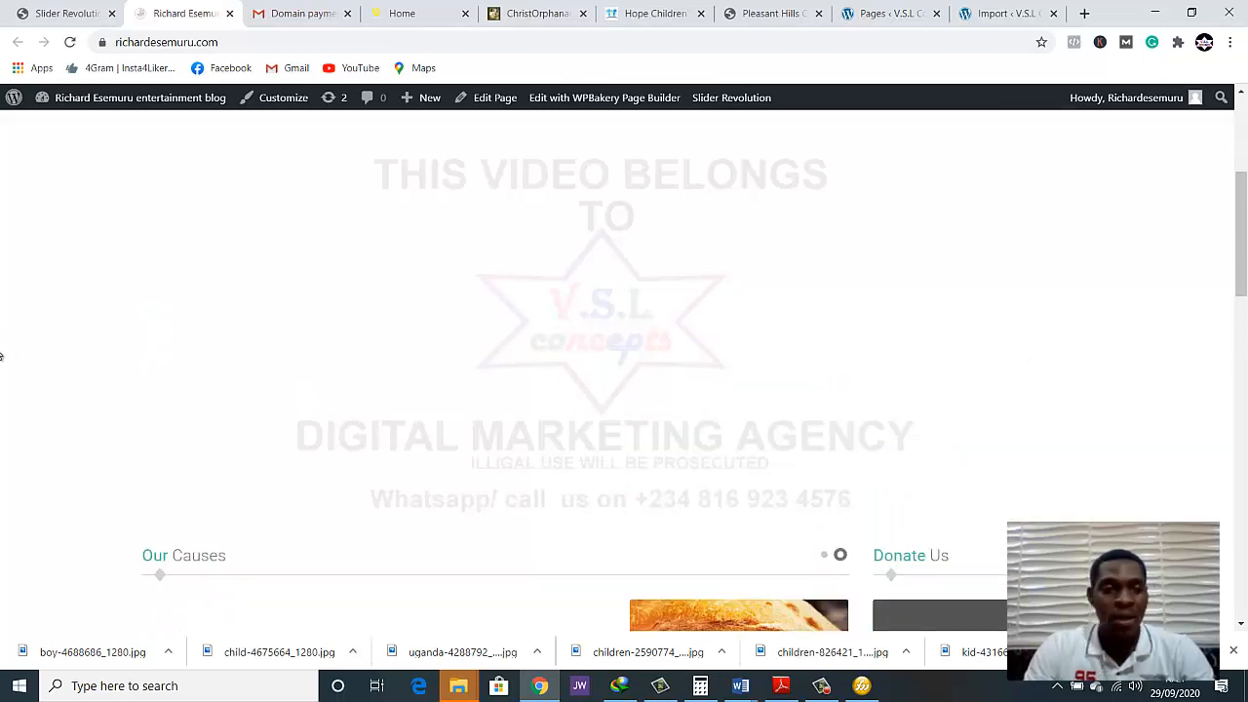
Return to the Slide Editor and open the home slider's Slider Settings at the content source section
click(57, 10)
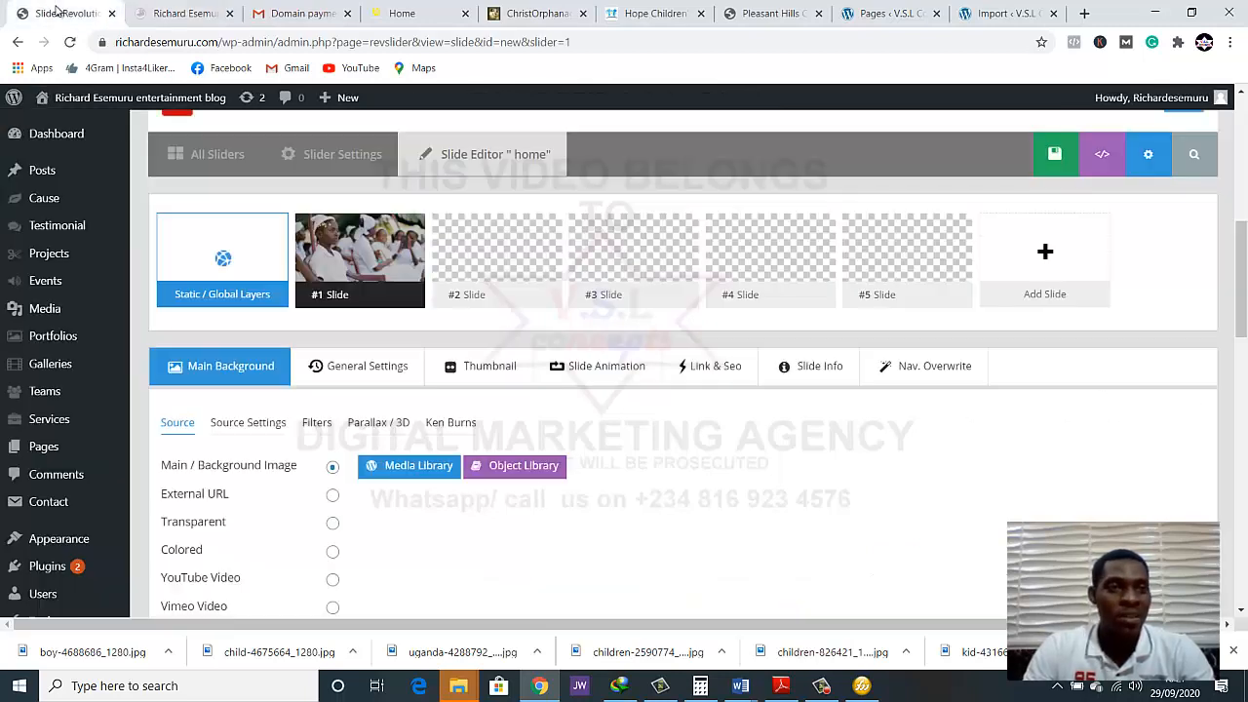
scroll(630, 439, down, 2)
scroll(604, 429, up, 2)
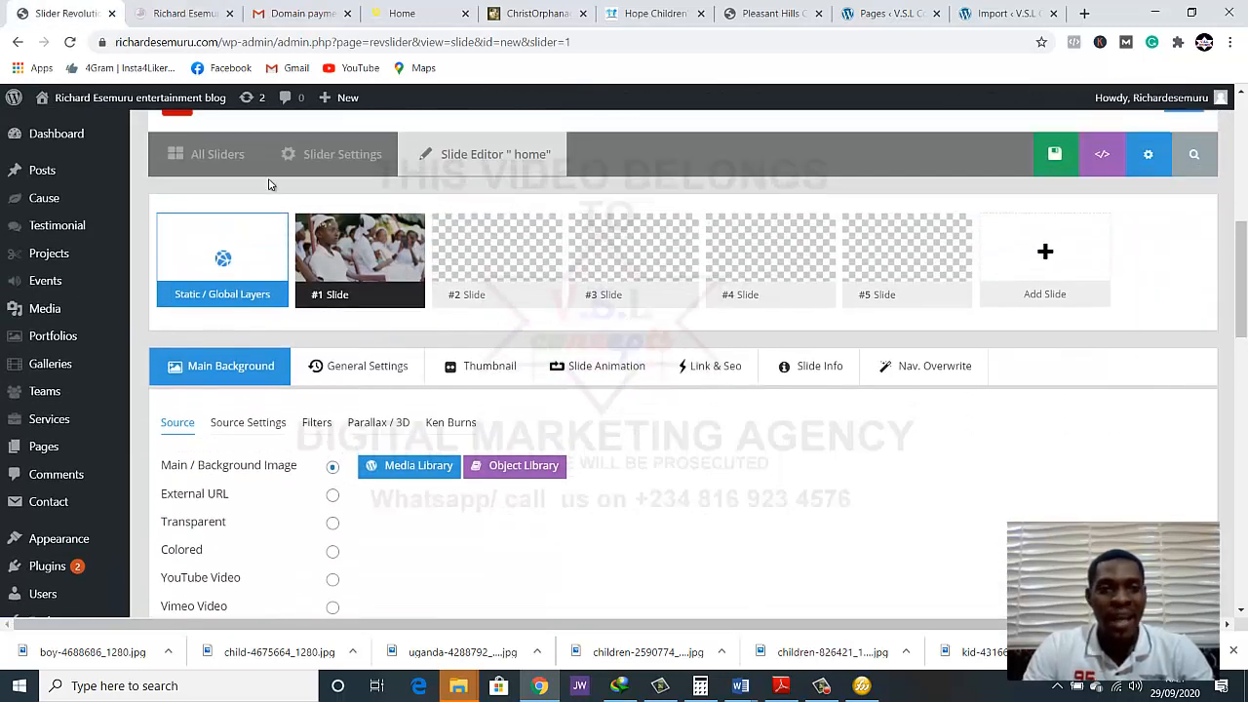
click(312, 167)
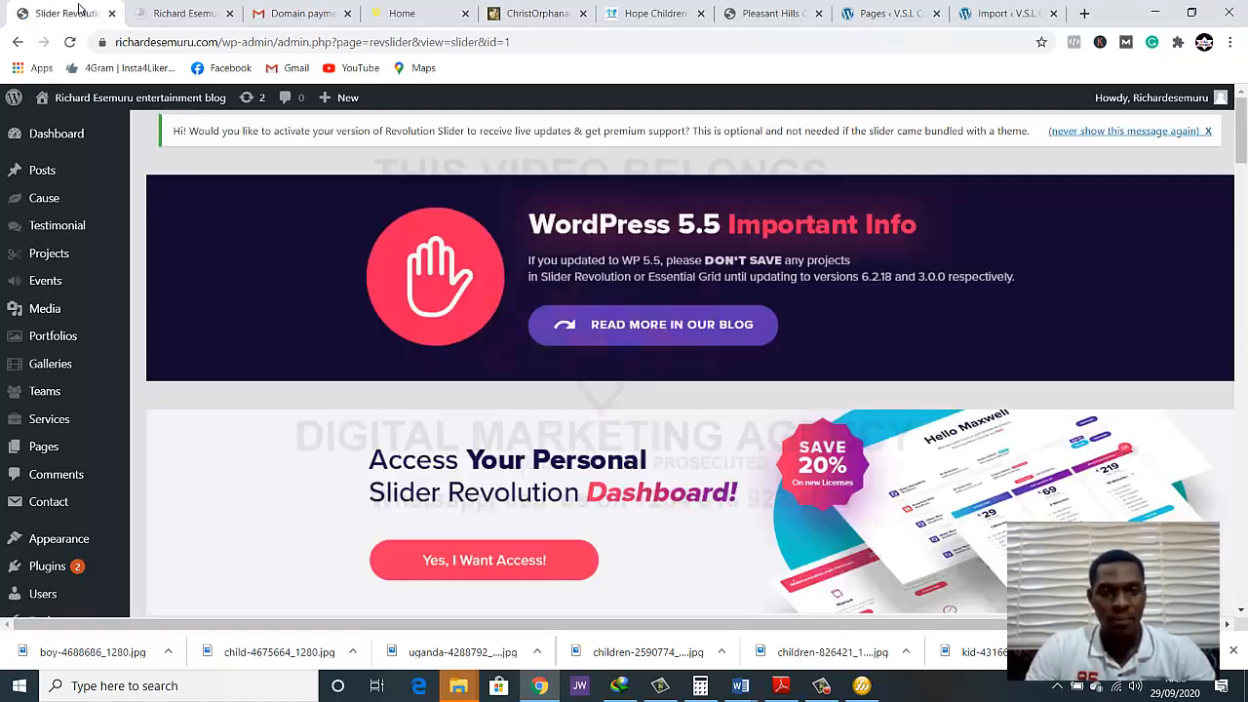
scroll(788, 492, down, 8)
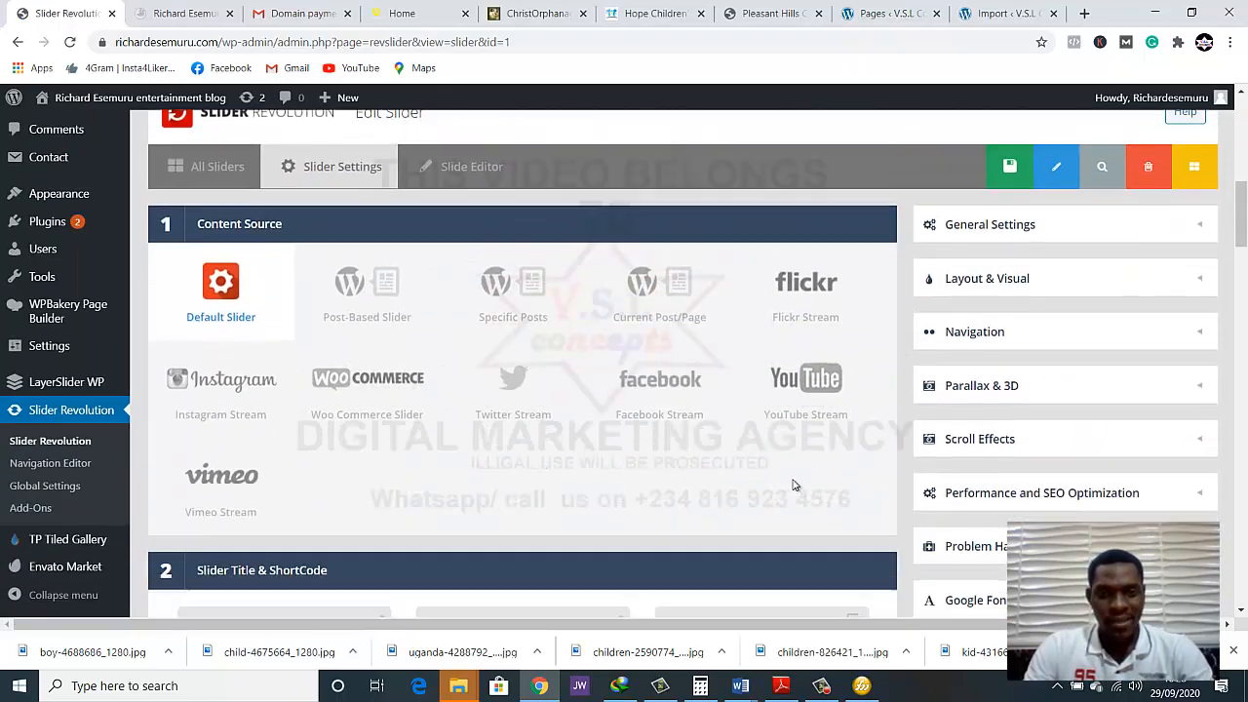
Enable navigation arrows for the home slider, keep the Hesperiden arrow style, and save the slider settings
scroll(799, 448, up, 2)
scroll(592, 342, down, 5)
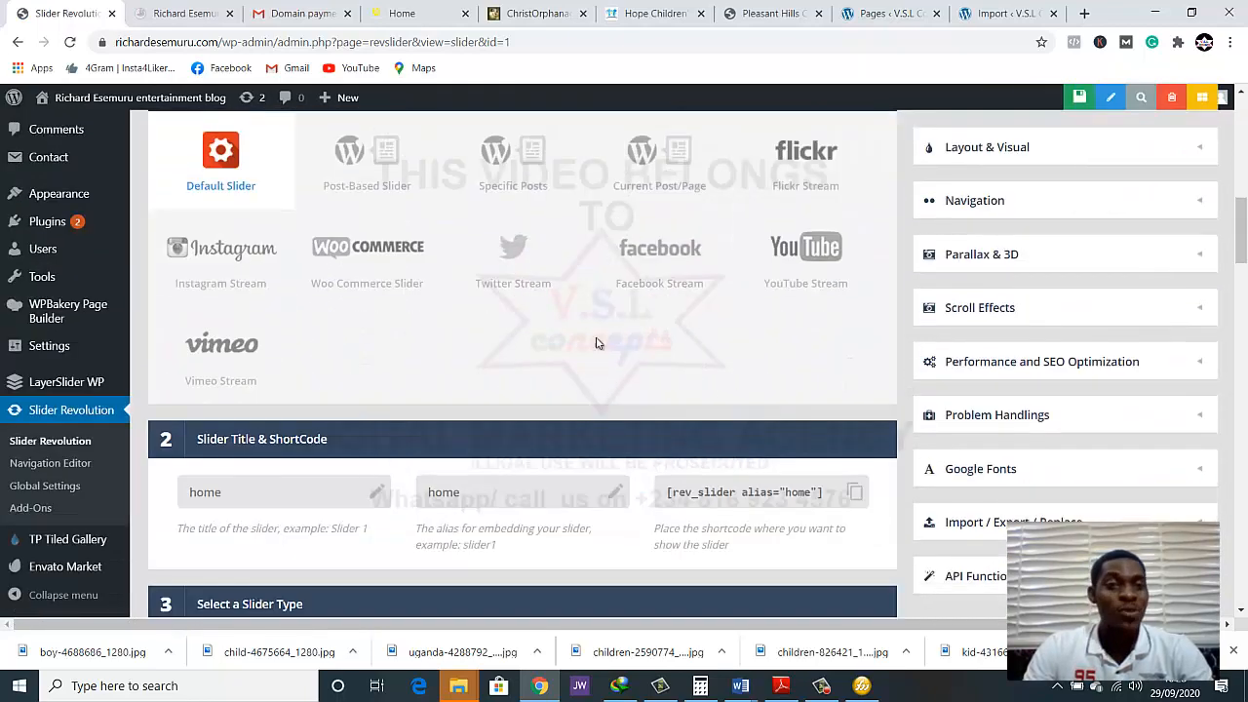
scroll(724, 315, up, 3)
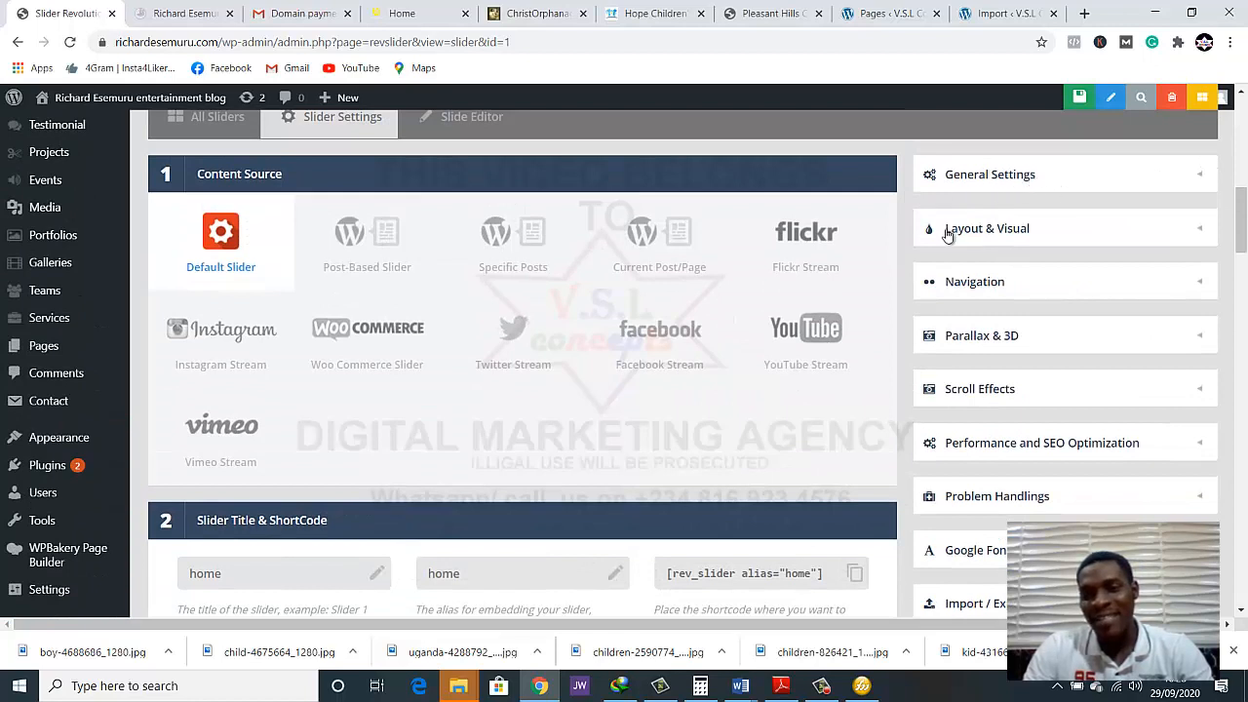
click(953, 283)
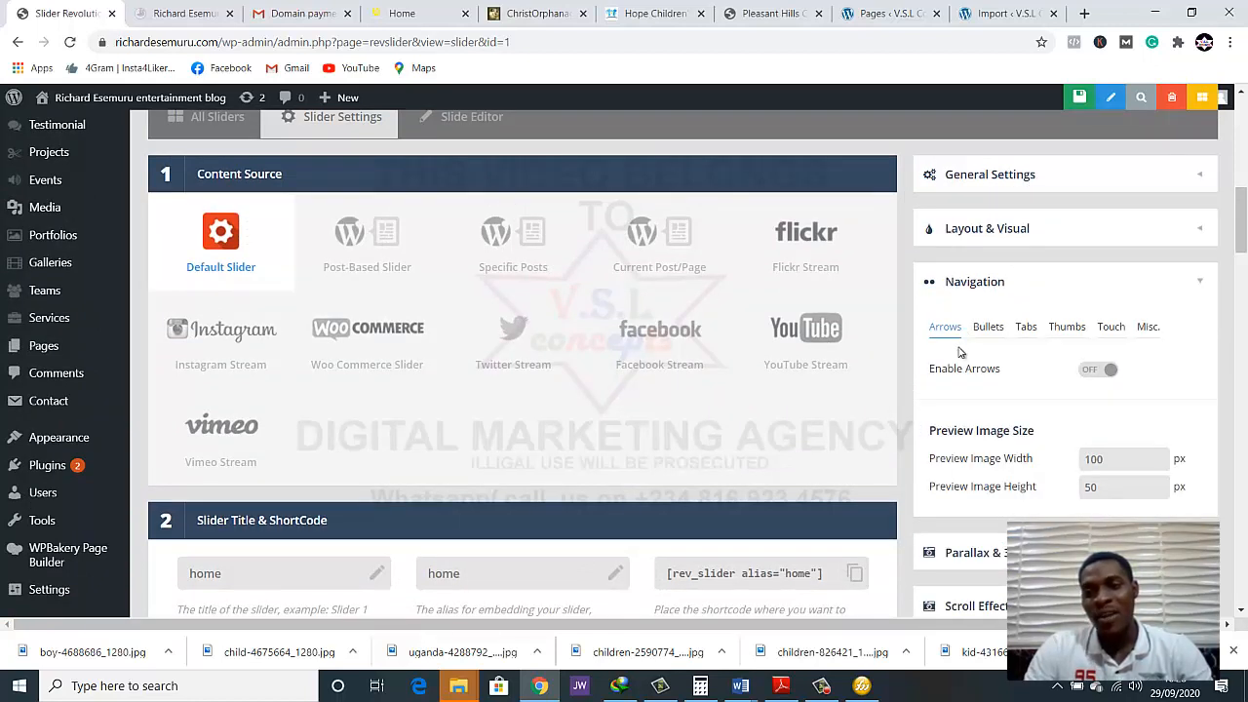
click(1100, 371)
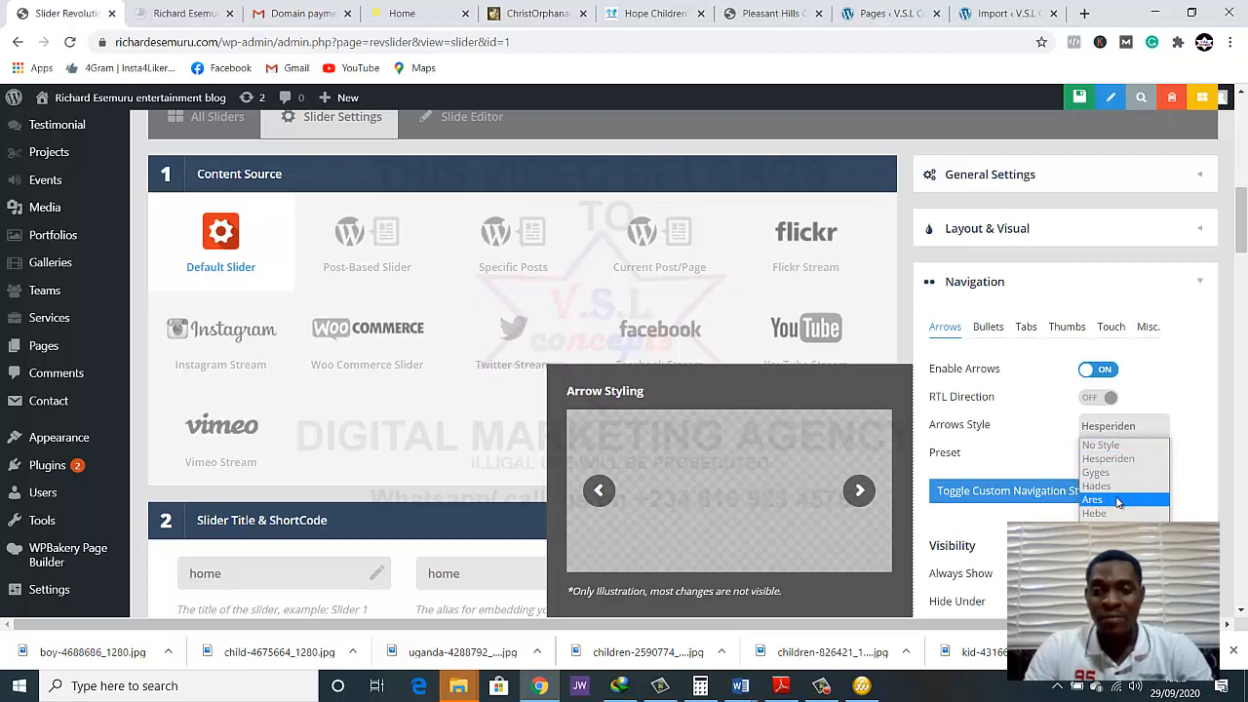
click(1157, 387)
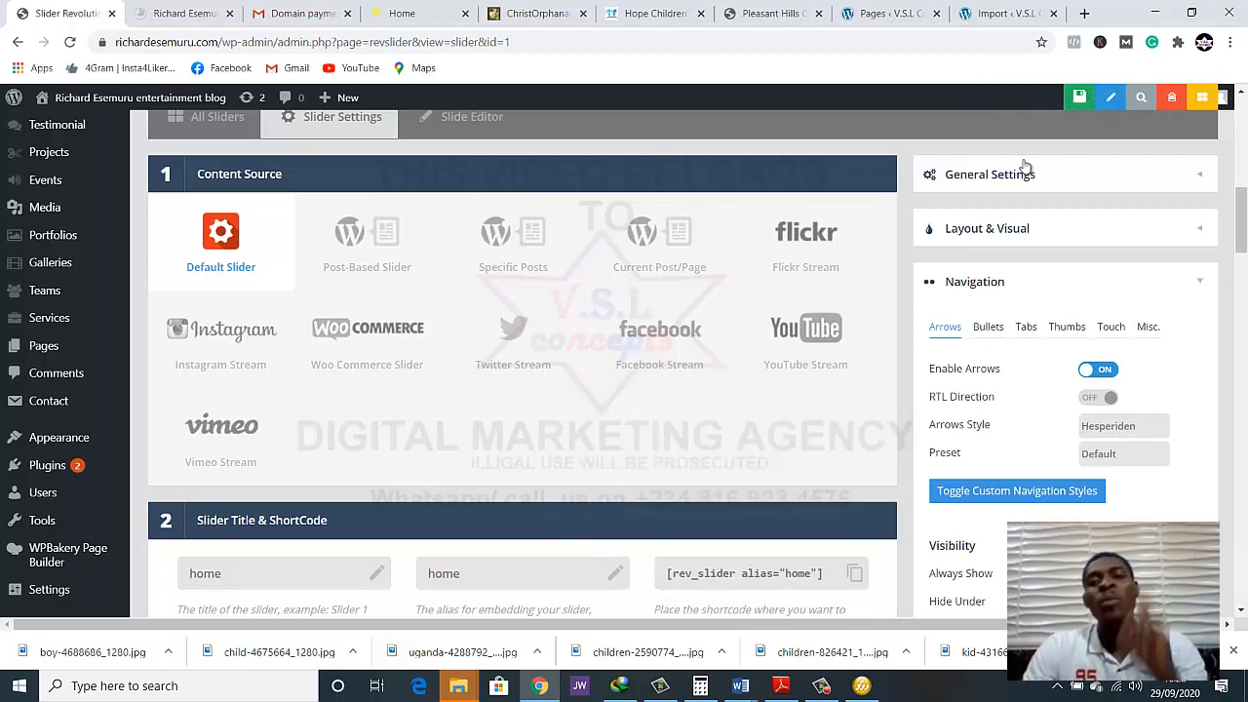
click(1038, 98)
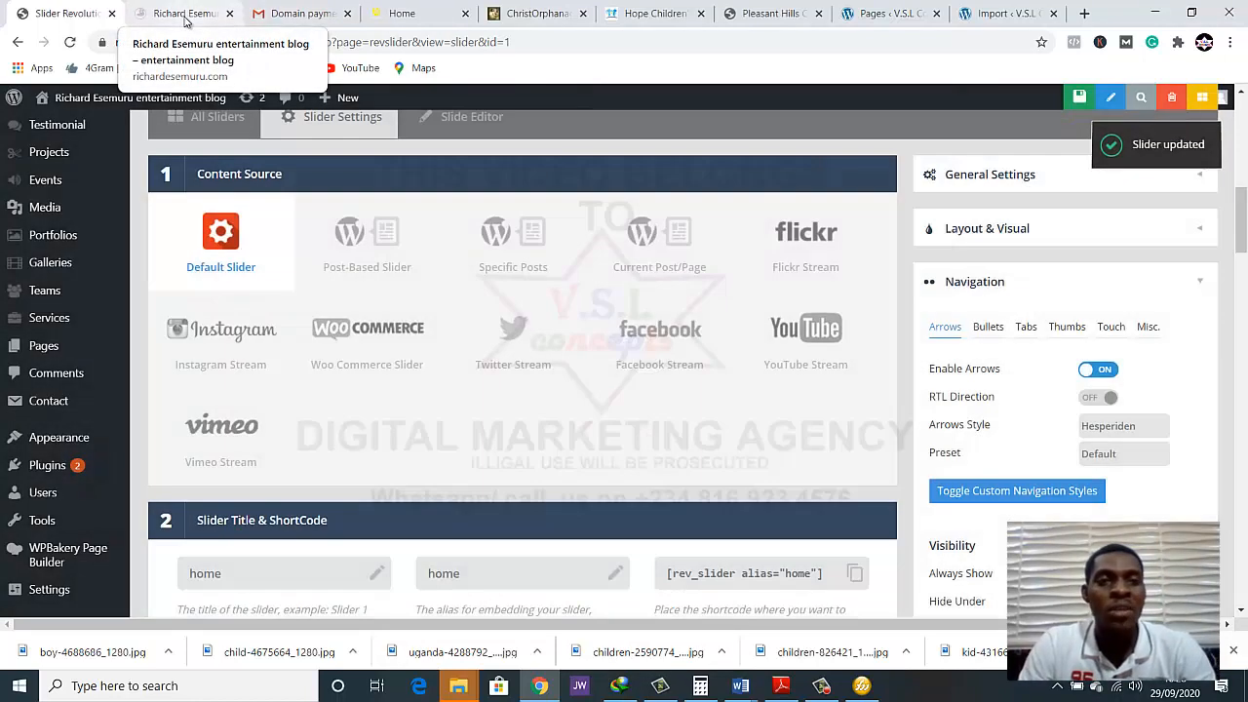
Reload the live home page and test the slider's previous and next arrows
click(183, 16)
click(70, 41)
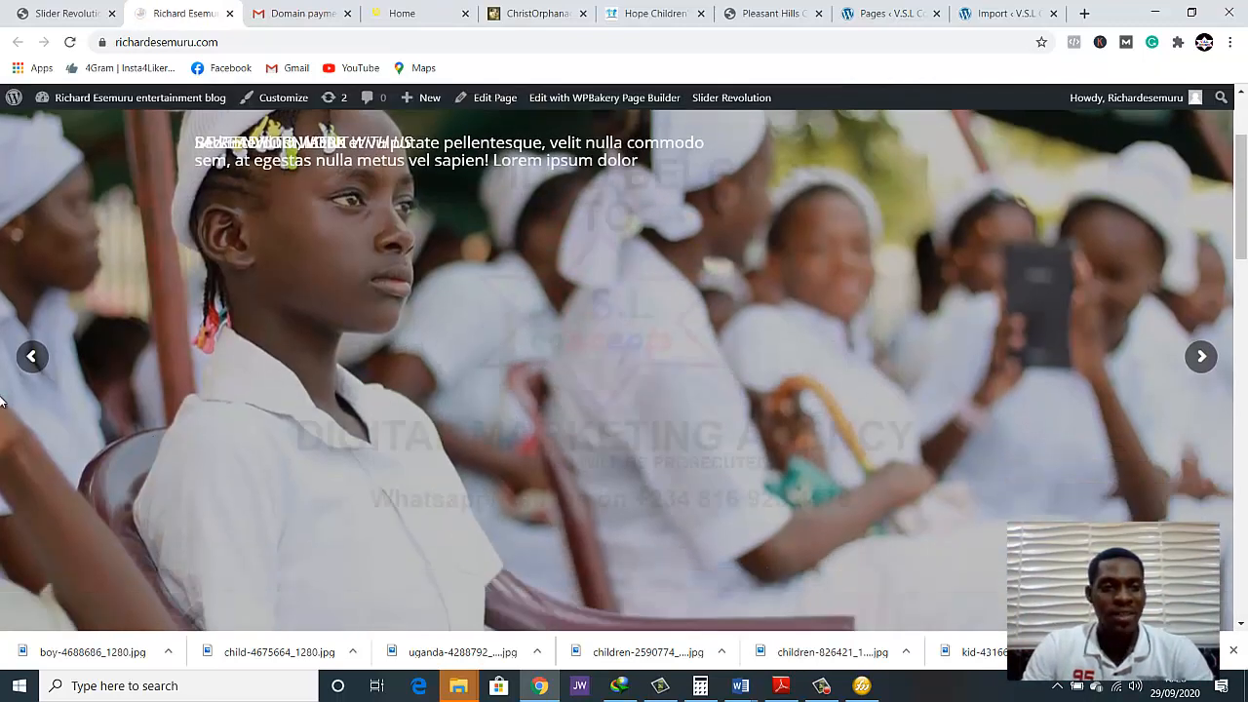
click(30, 358)
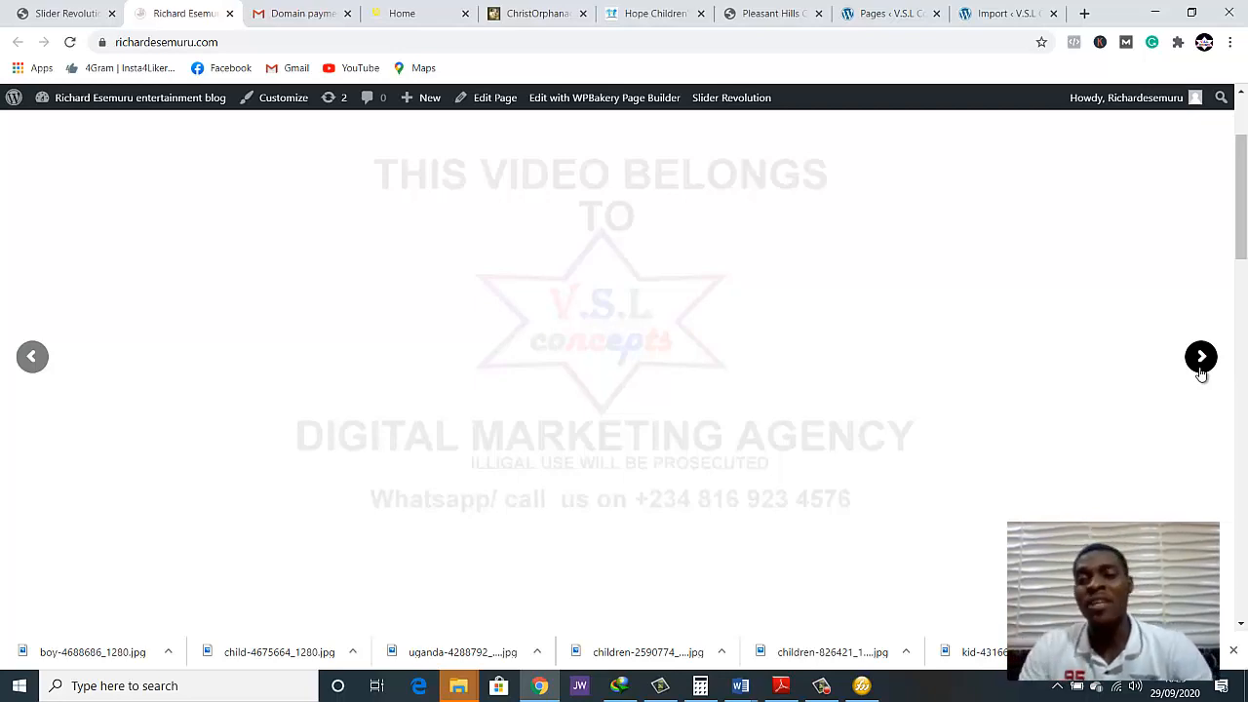
scroll(898, 415, up, 1)
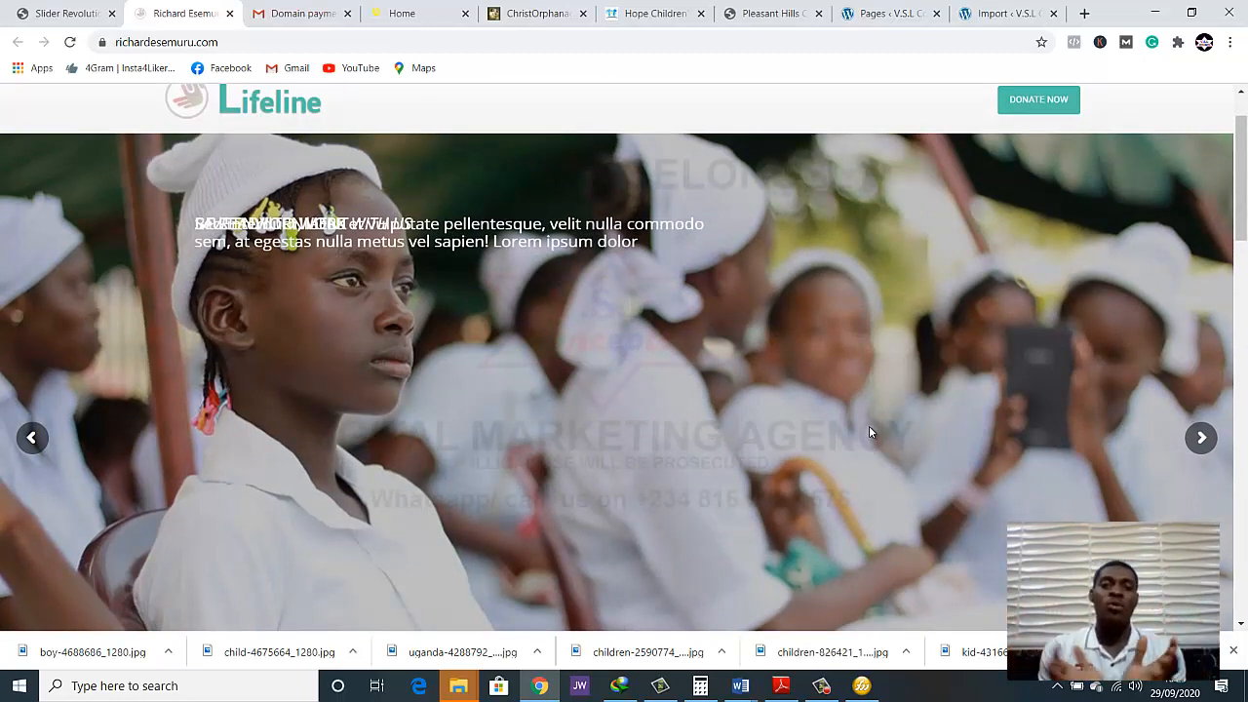
Reload the edoorphanagehome.com reference site and examine how its home slider moves between slides with the arrows
click(413, 17)
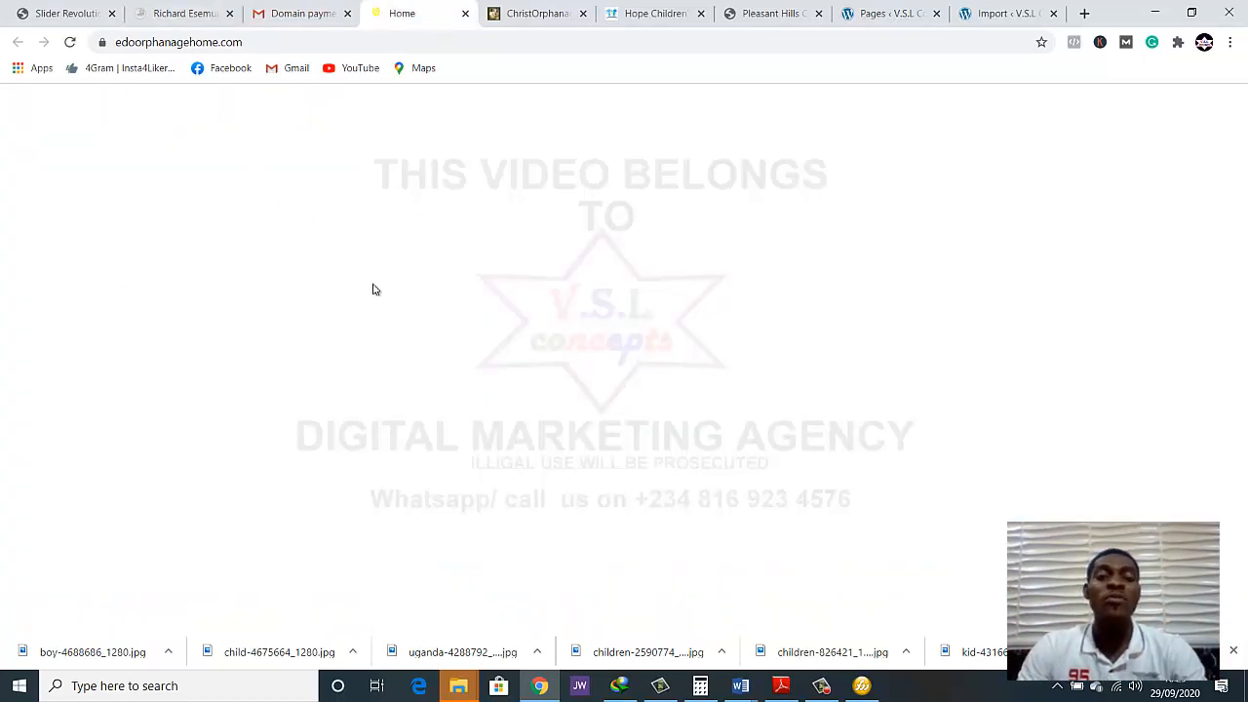
click(69, 44)
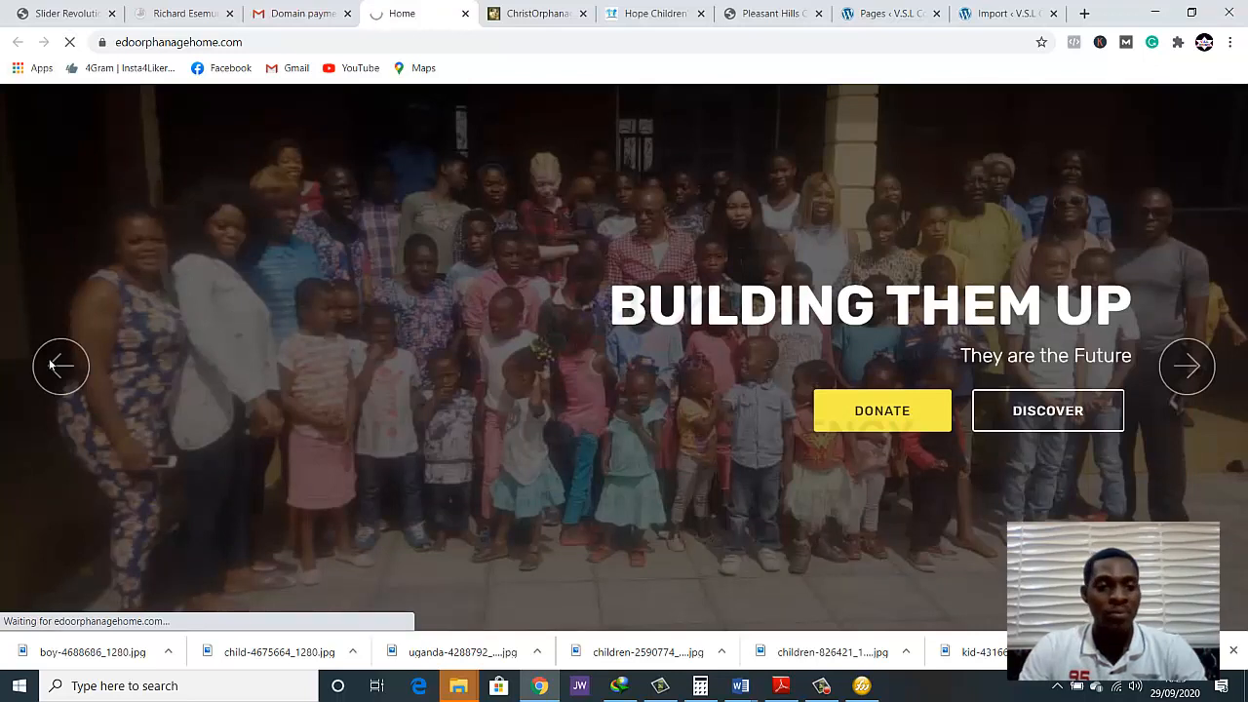
click(1189, 383)
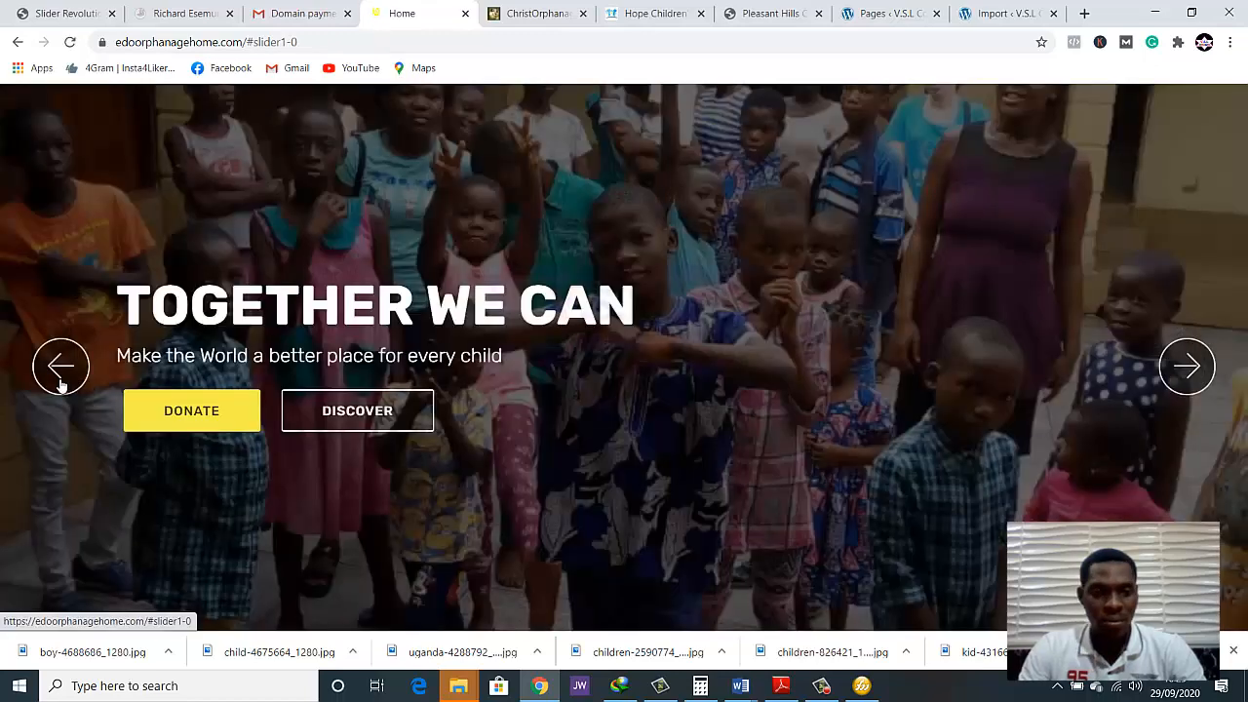
click(59, 382)
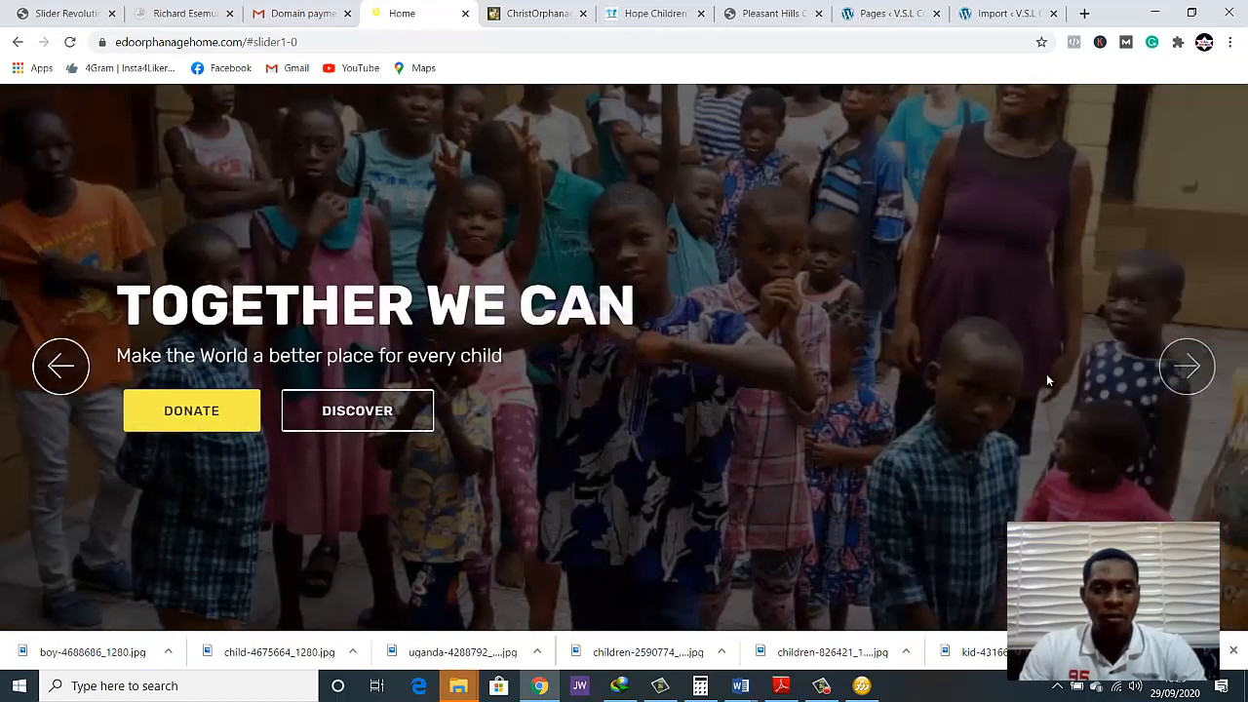
click(1198, 390)
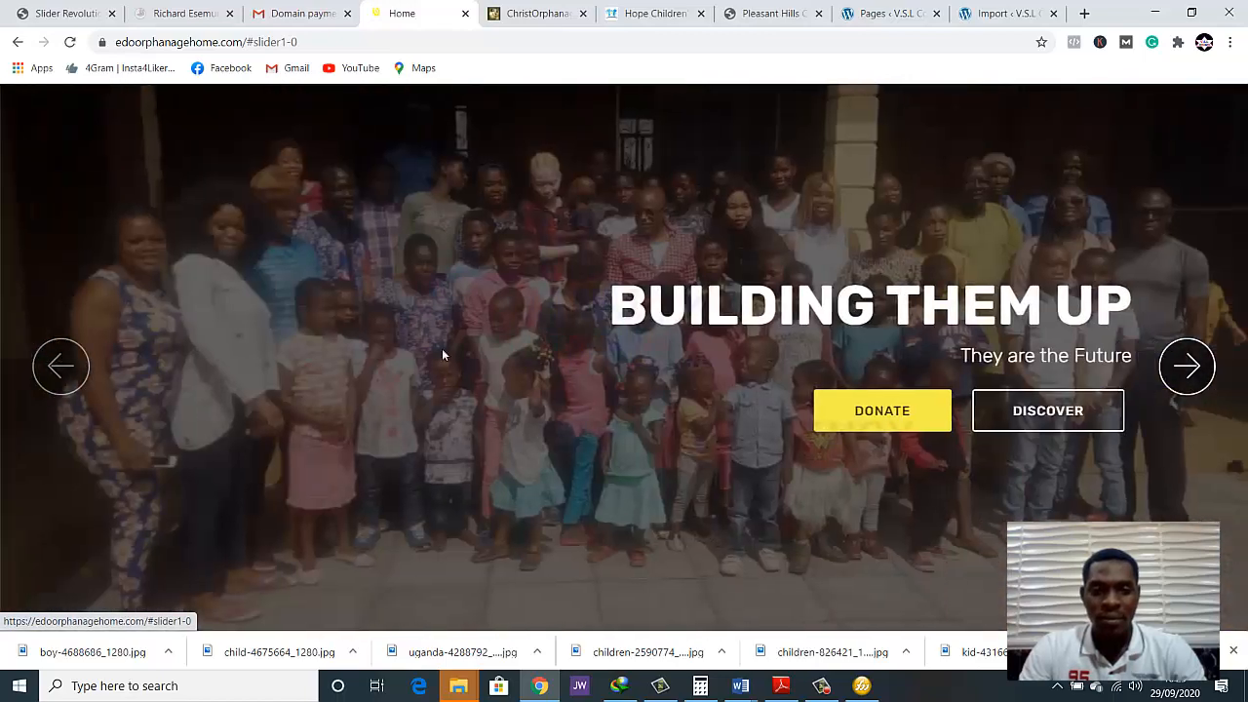
click(59, 362)
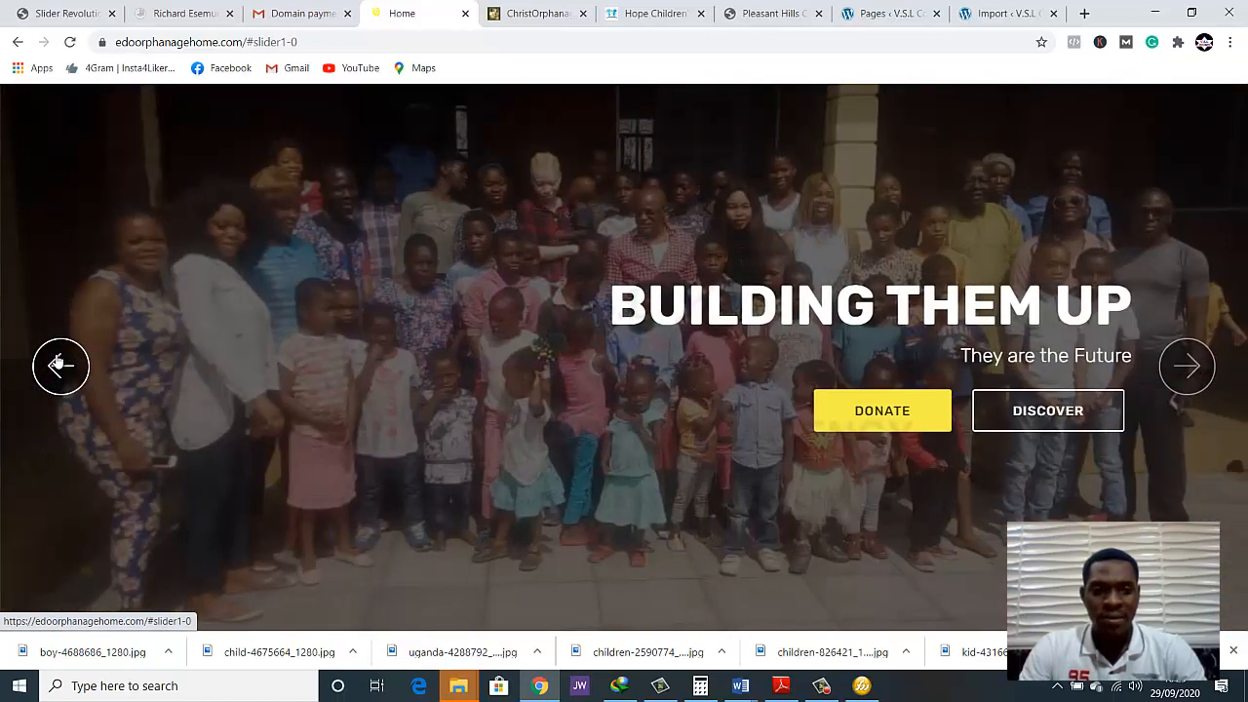
click(58, 363)
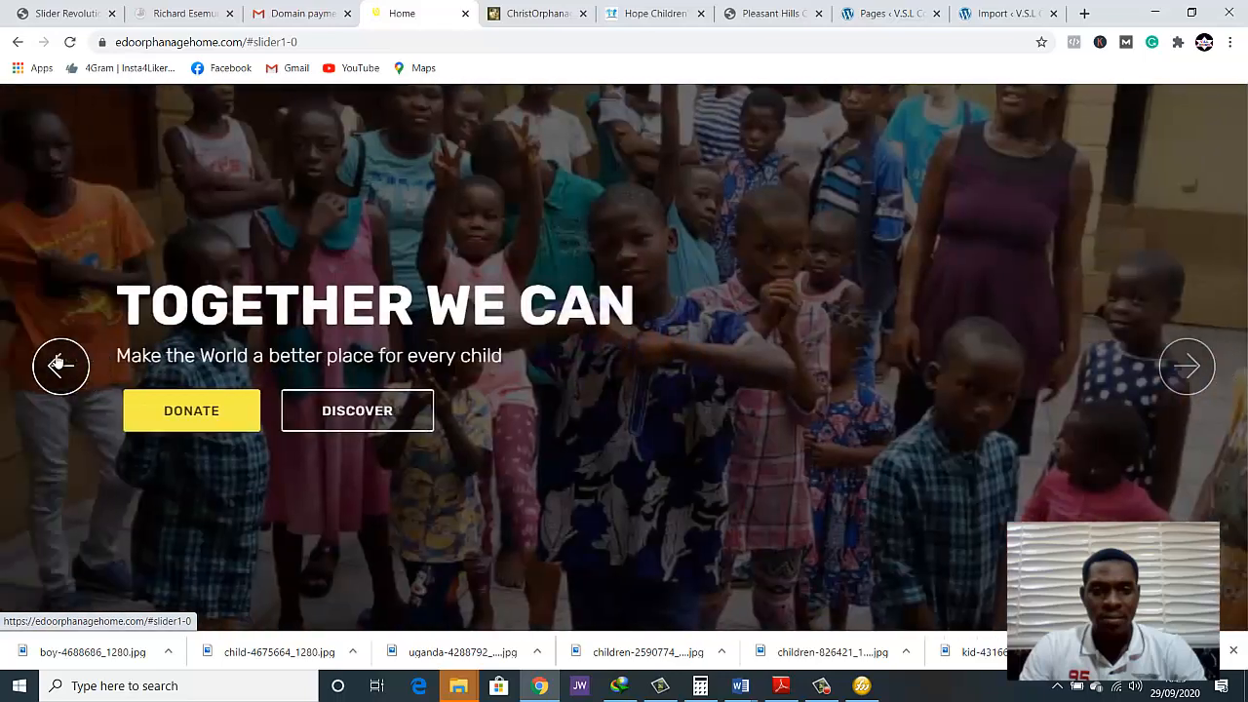
click(59, 362)
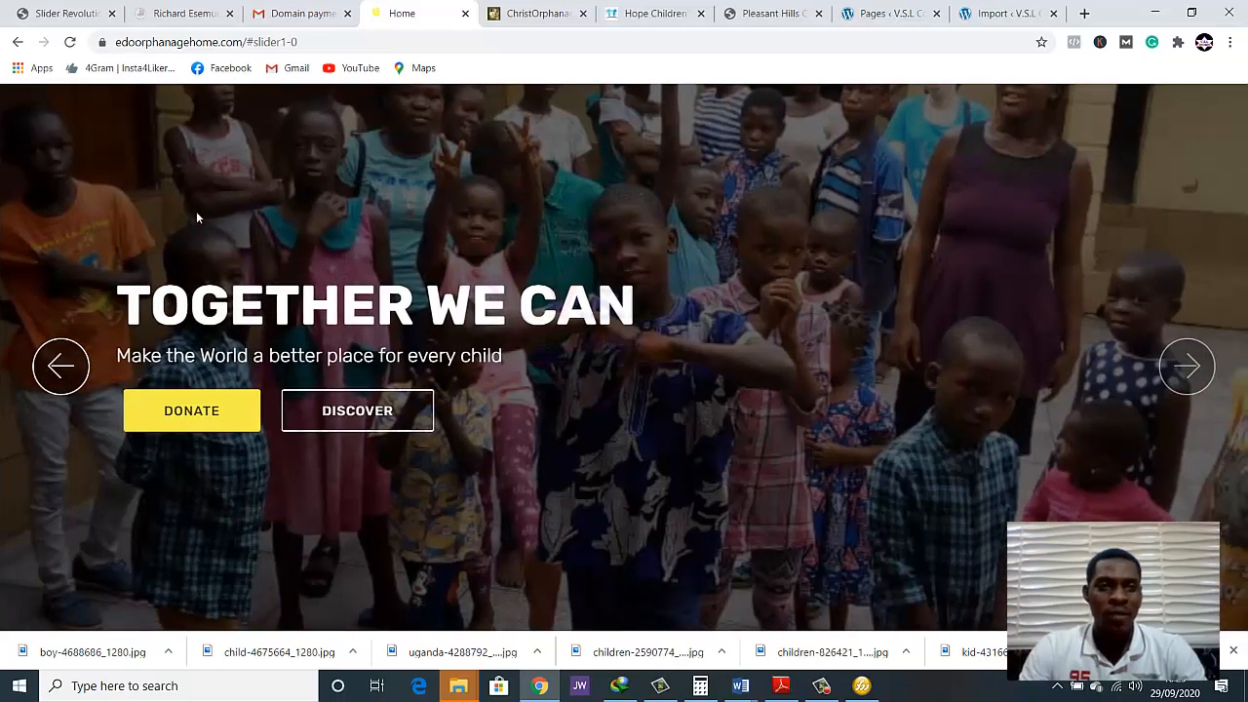
Check the arrow navigation of the Lifeline home page slider again for comparison with the reference site
click(64, 13)
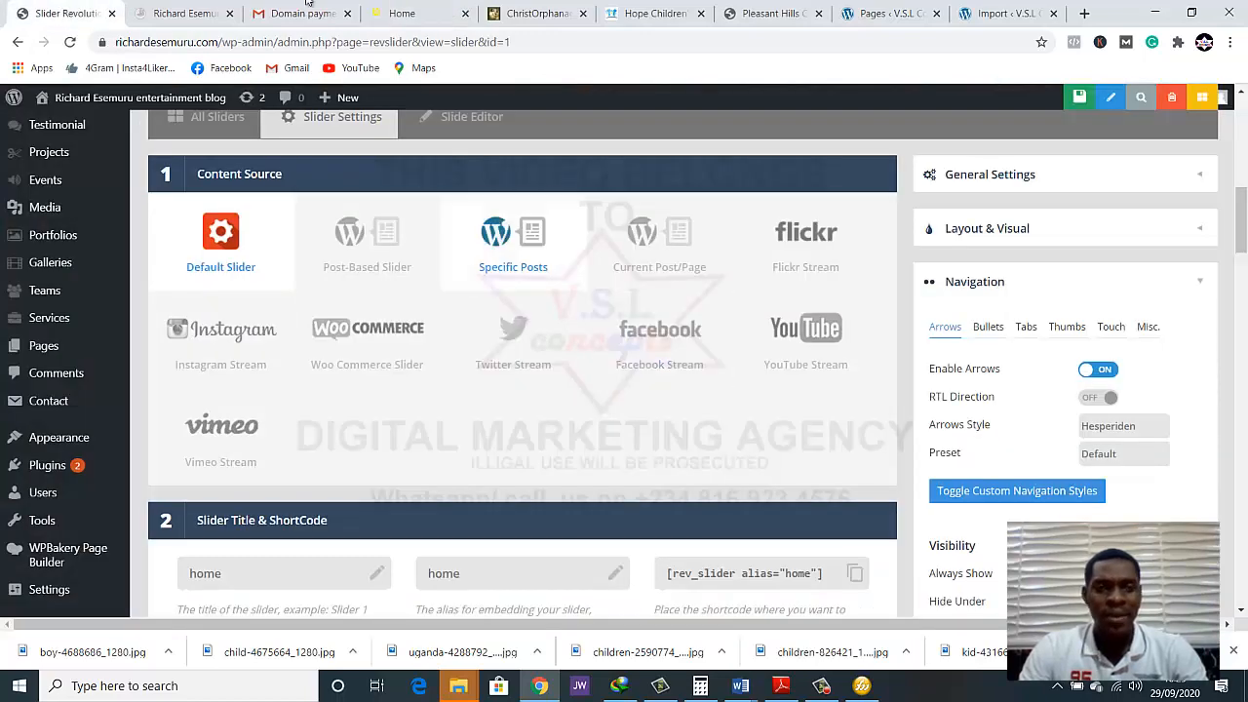
click(176, 9)
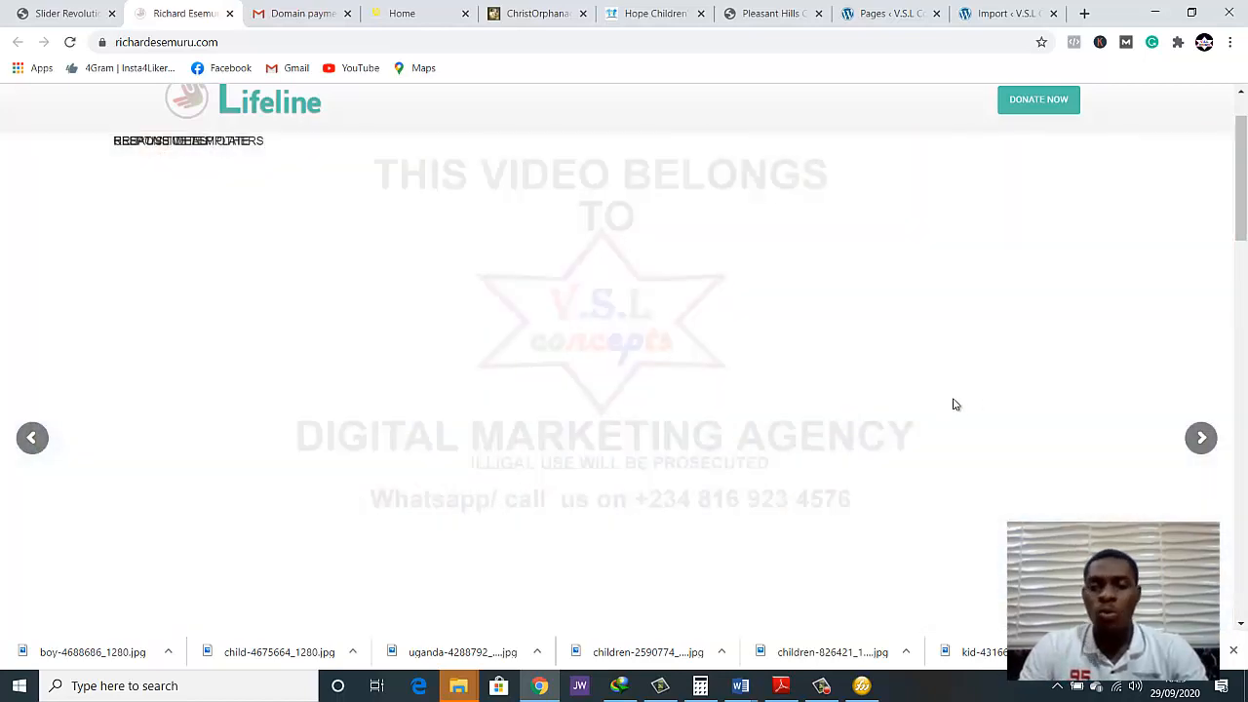
click(30, 439)
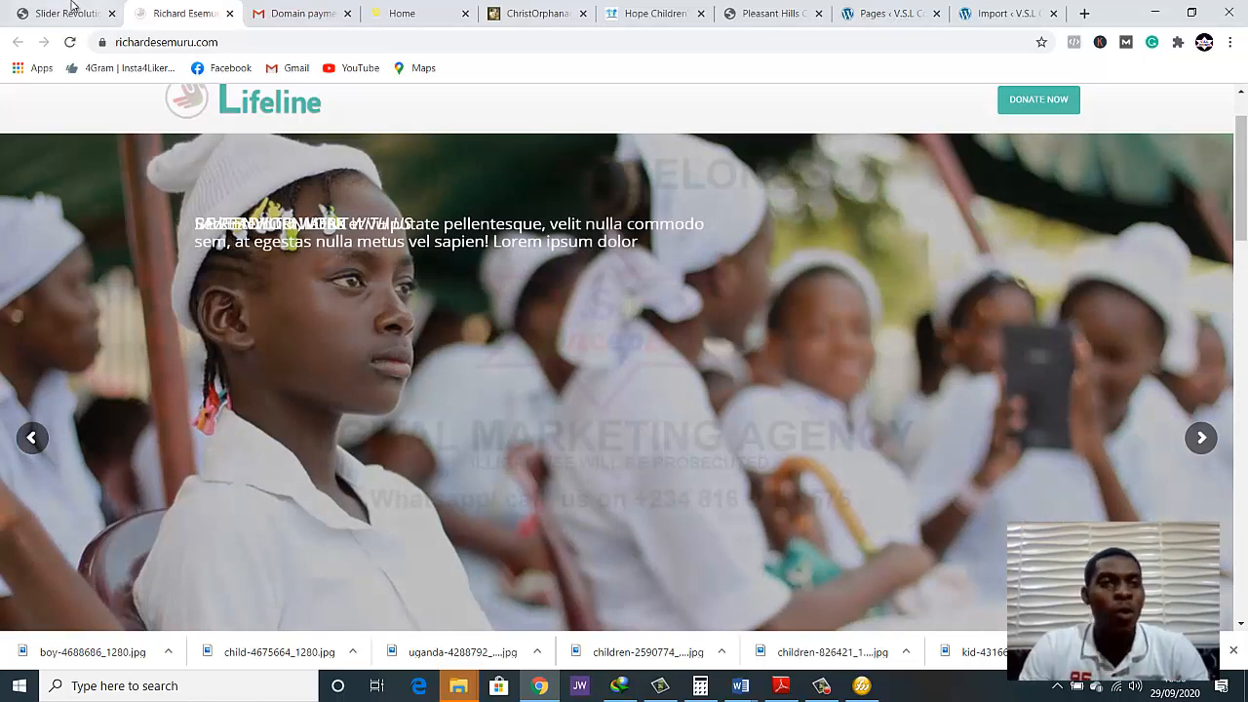
Return to the home slider's settings and open its first slide in the Slide Editor at the layer canvas
click(71, 10)
scroll(312, 308, down, 3)
scroll(321, 292, up, 4)
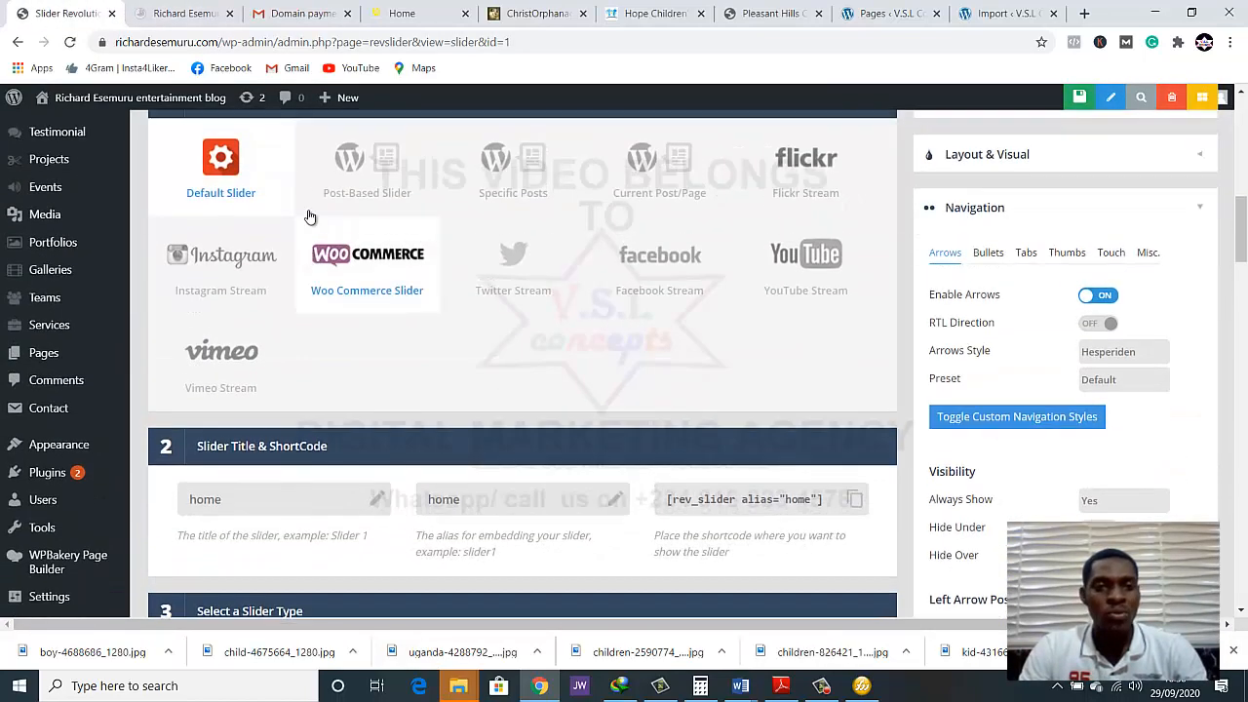
click(434, 207)
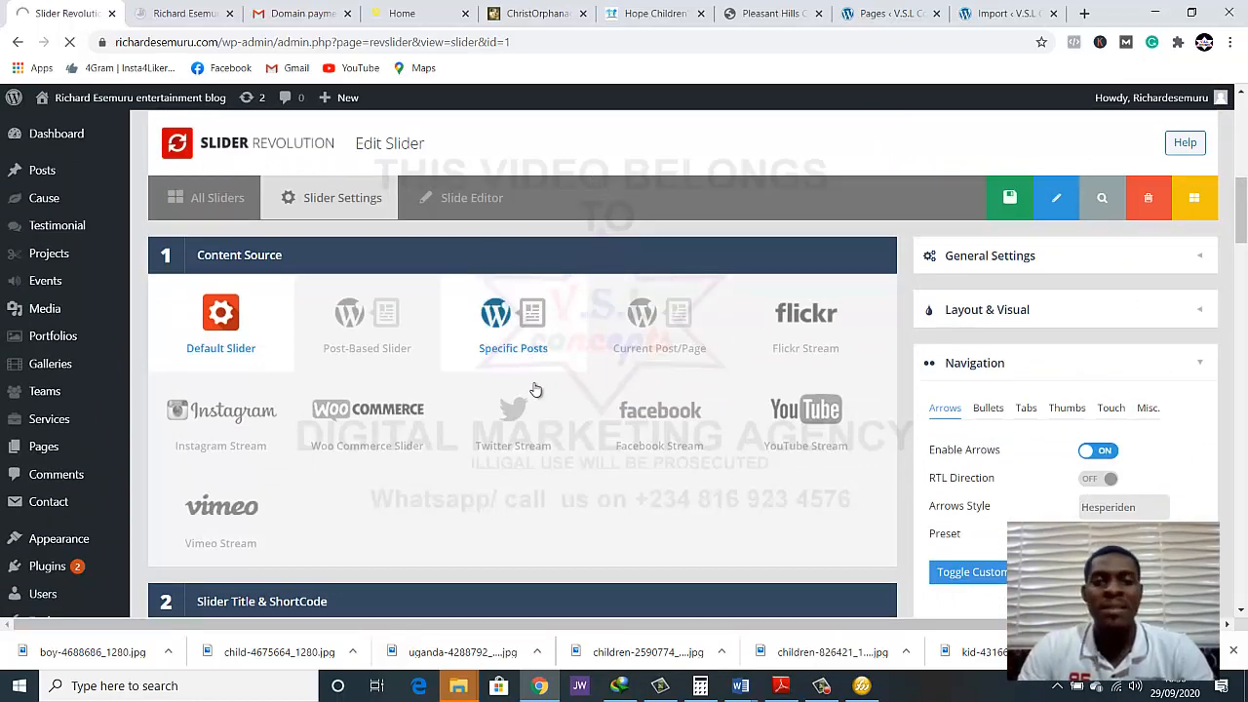
scroll(572, 517, down, 4)
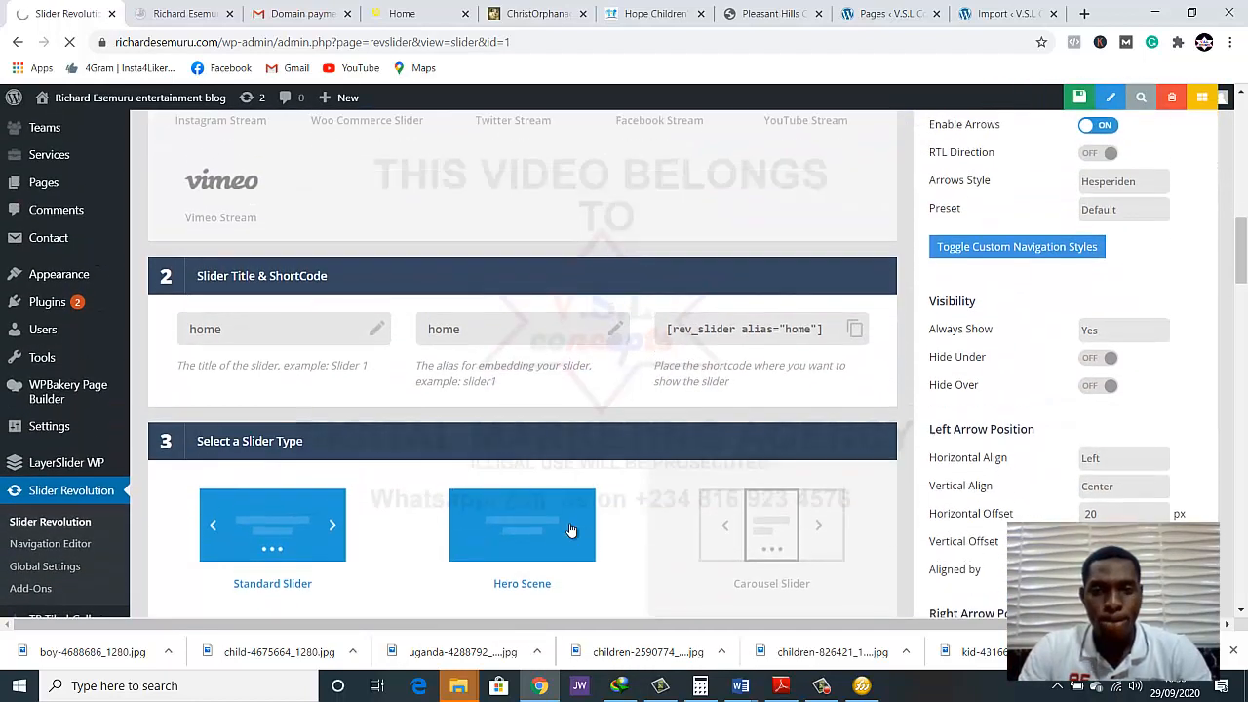
scroll(417, 432, down, 8)
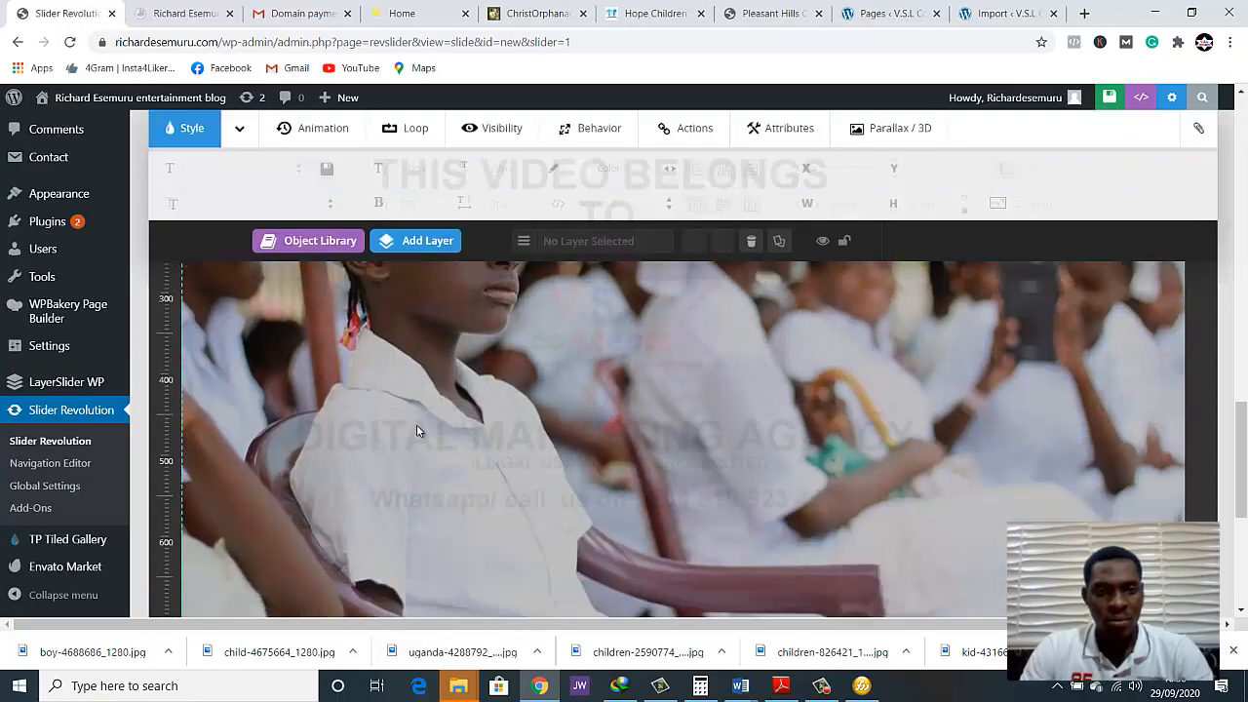
Delete the "Sed interdum, lacus" paragraph text layer from the slide
scroll(416, 429, up, 2)
click(453, 317)
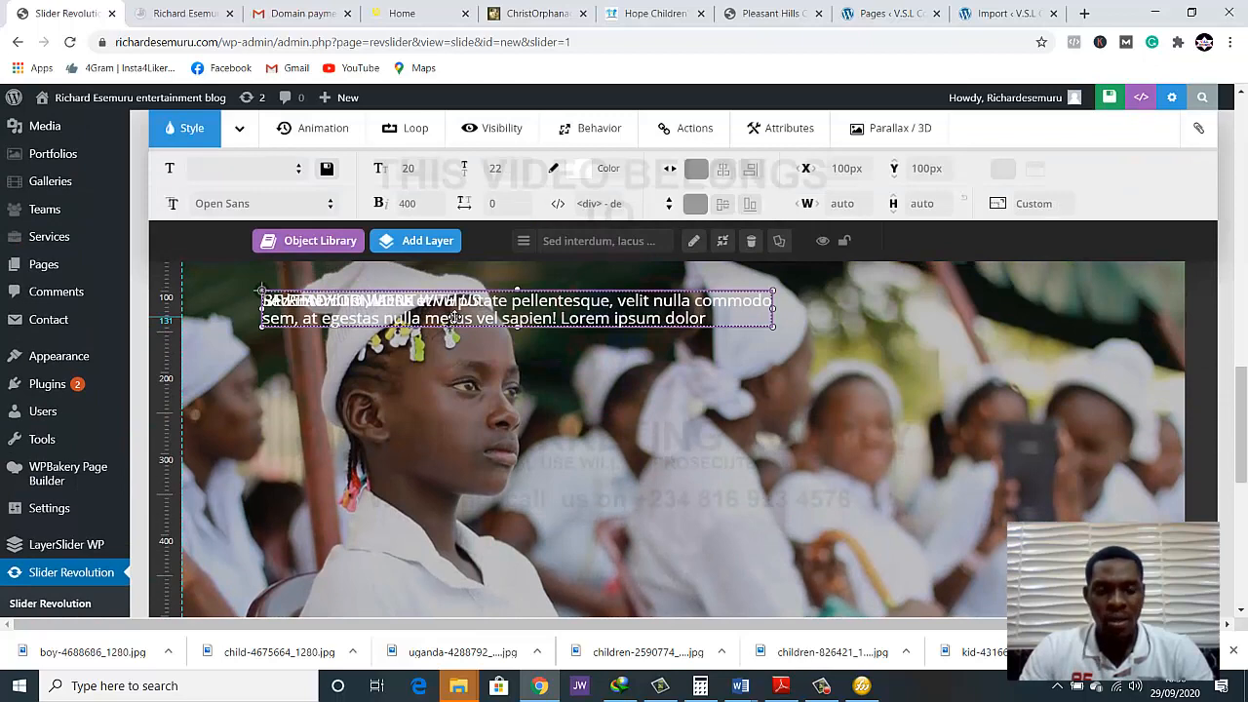
key(Delete)
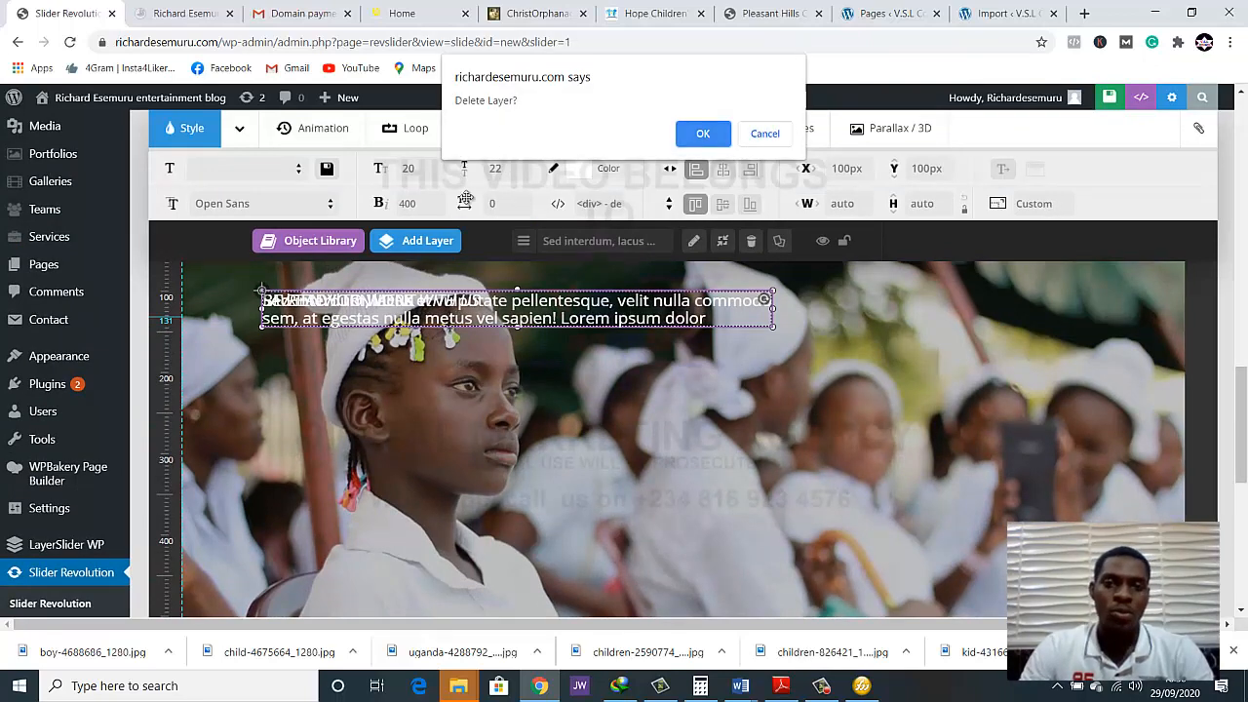
click(702, 134)
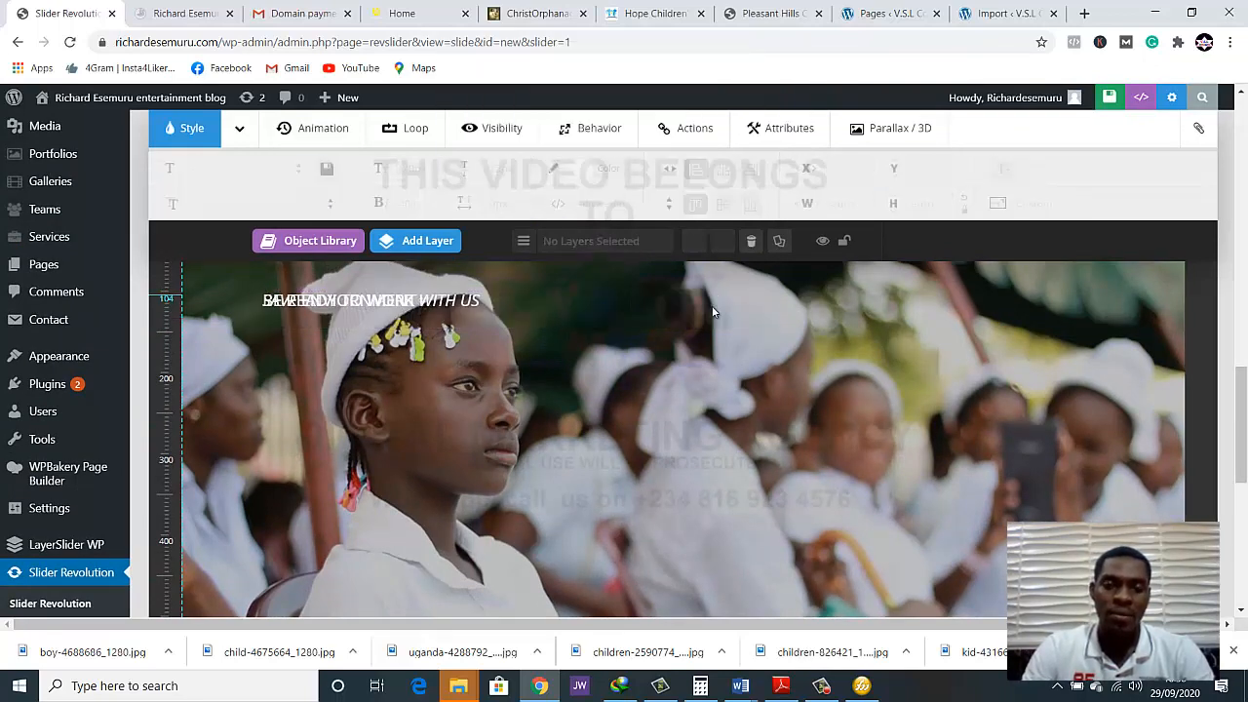
Delete the "BE READY TO WORK WITH US" text layer from the slide
scroll(708, 328, down, 1)
scroll(585, 348, up, 1)
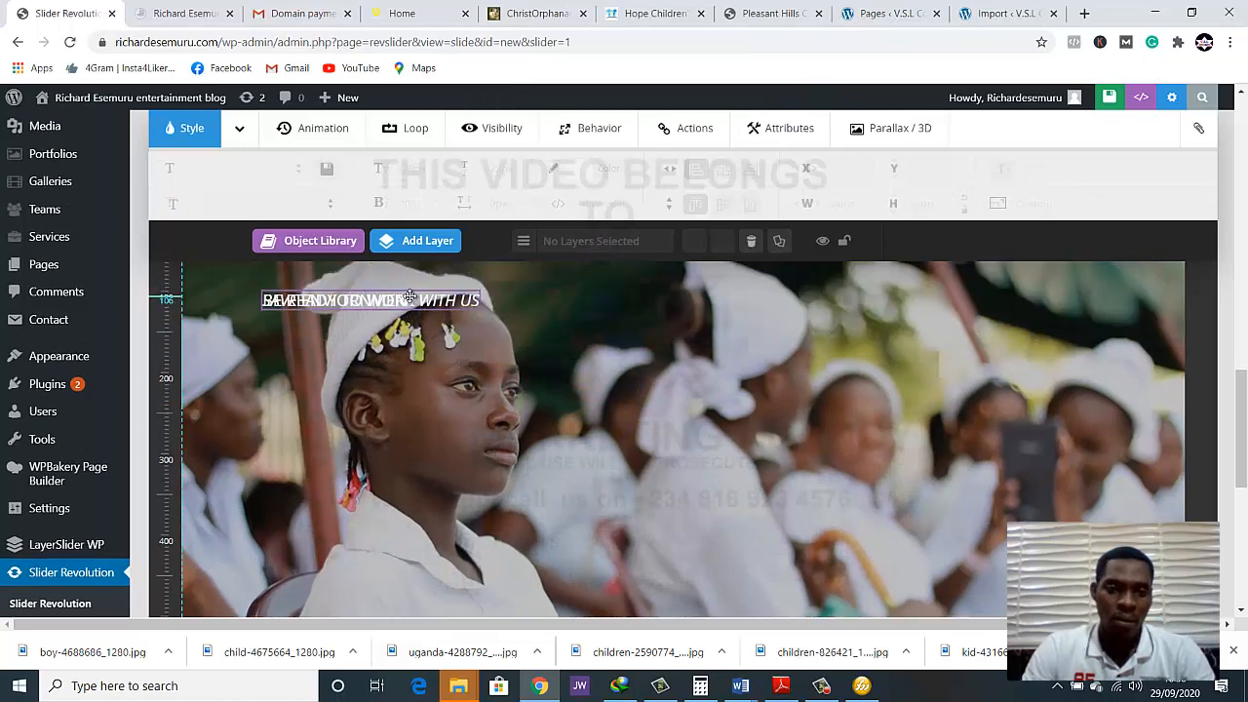
click(410, 296)
key(Delete)
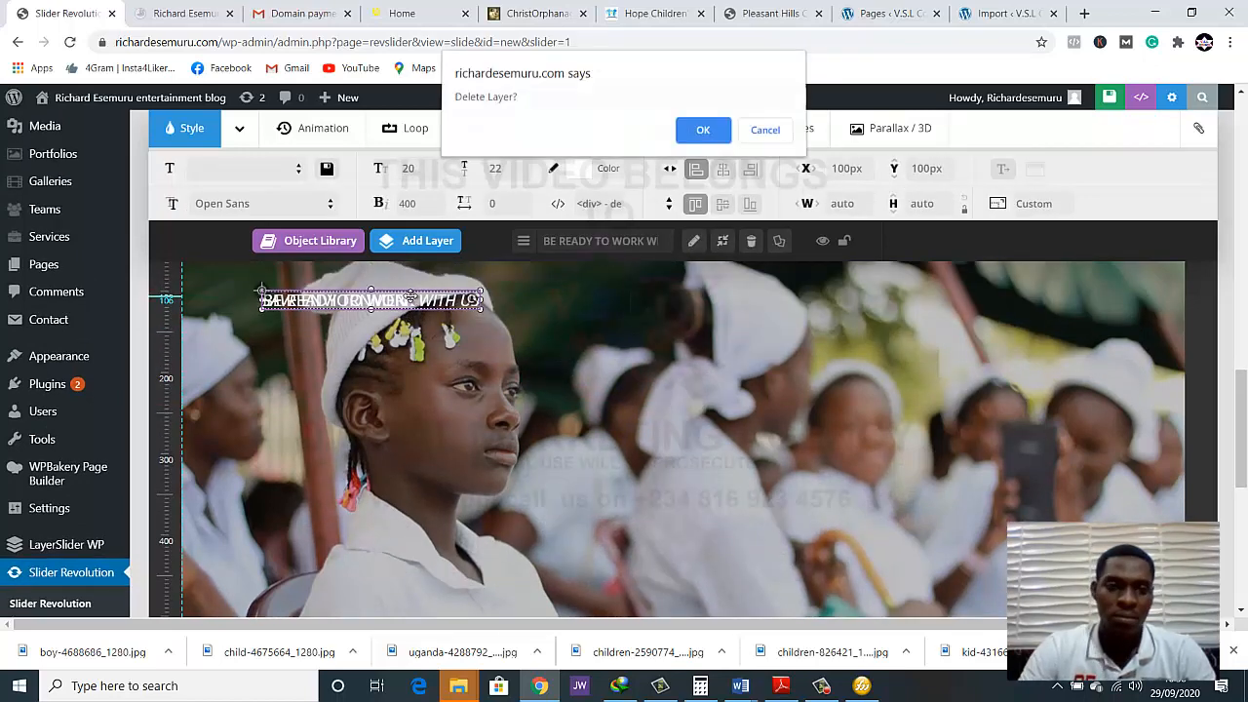
click(700, 133)
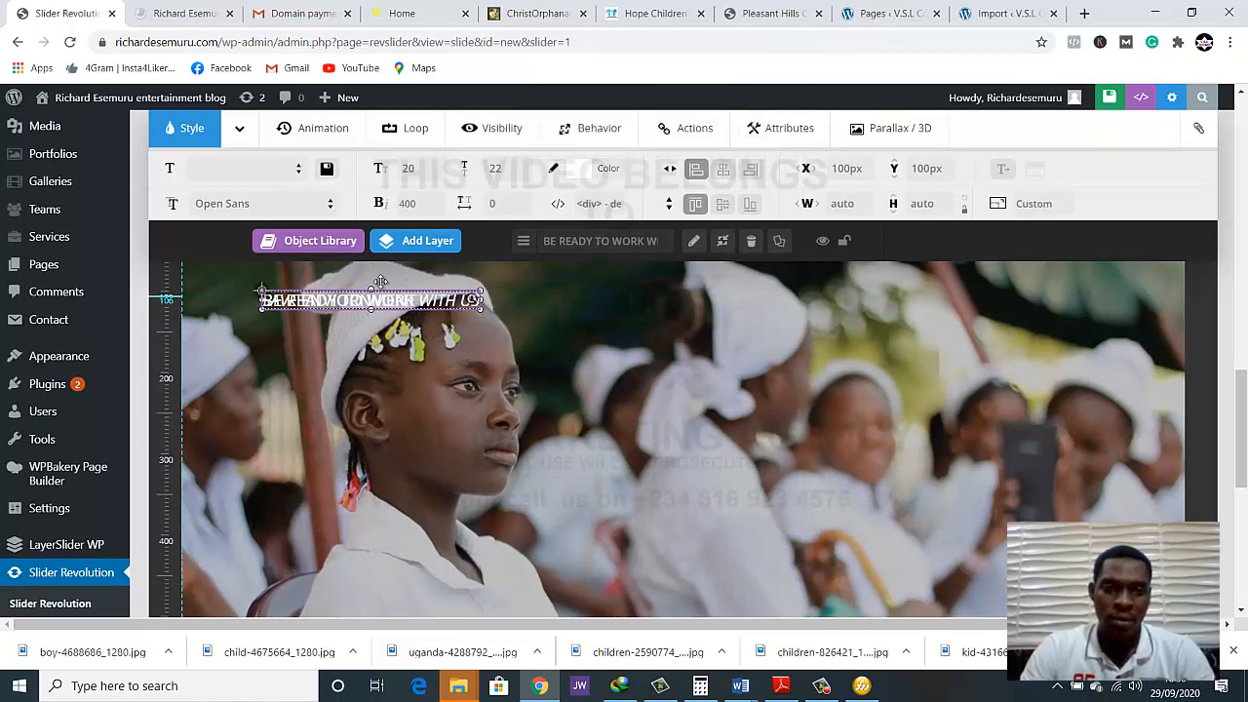
Delete the "SAVE ENVIORNMENT" caption layer and check the slide canvas for leftover text
click(342, 304)
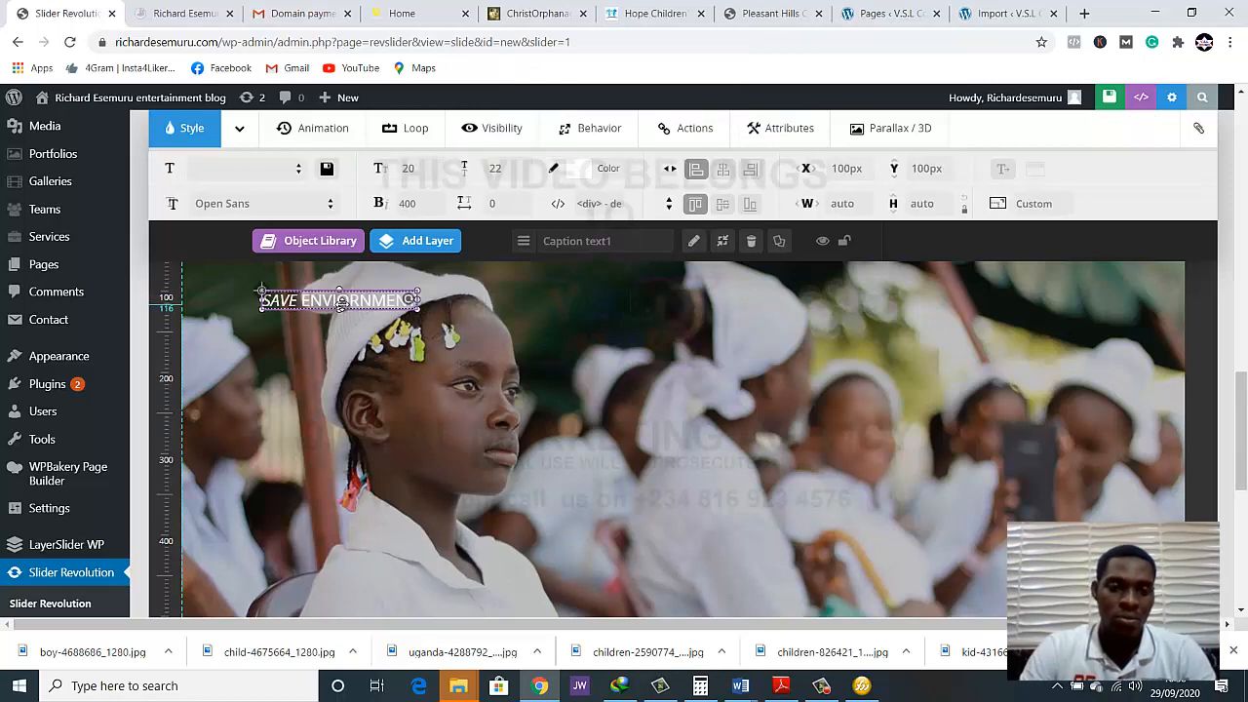
key(Delete)
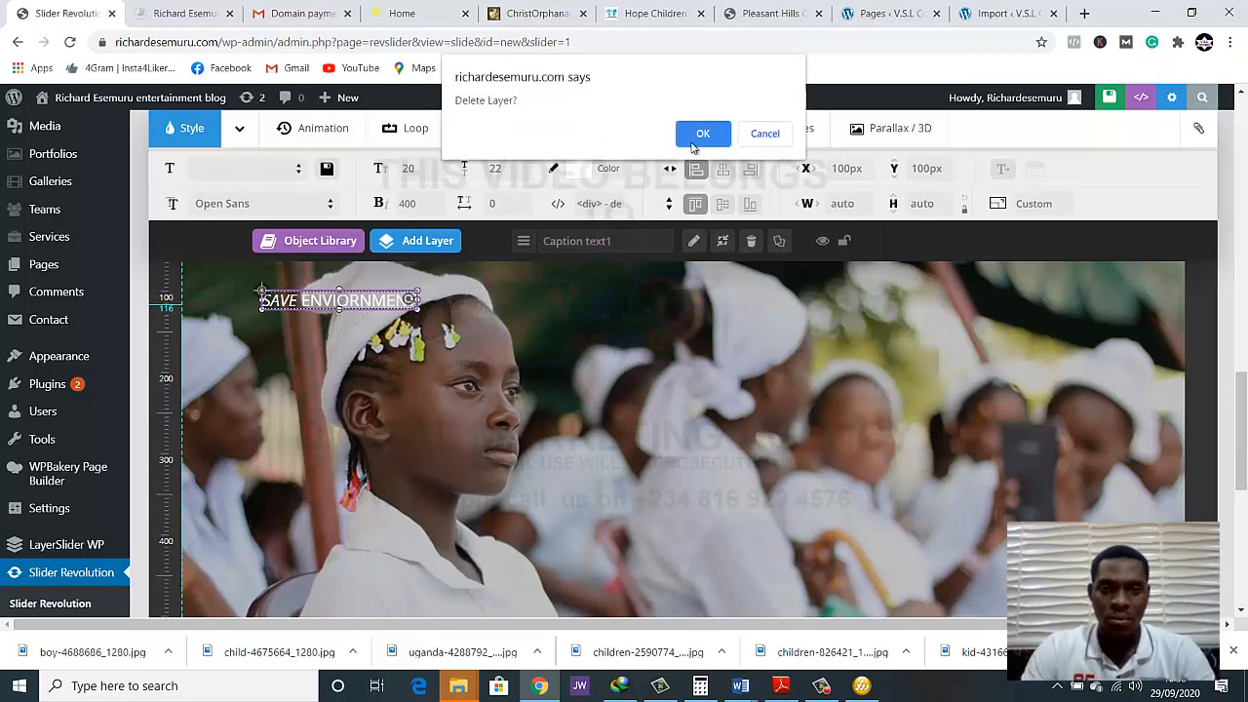
click(693, 142)
scroll(617, 371, down, 1)
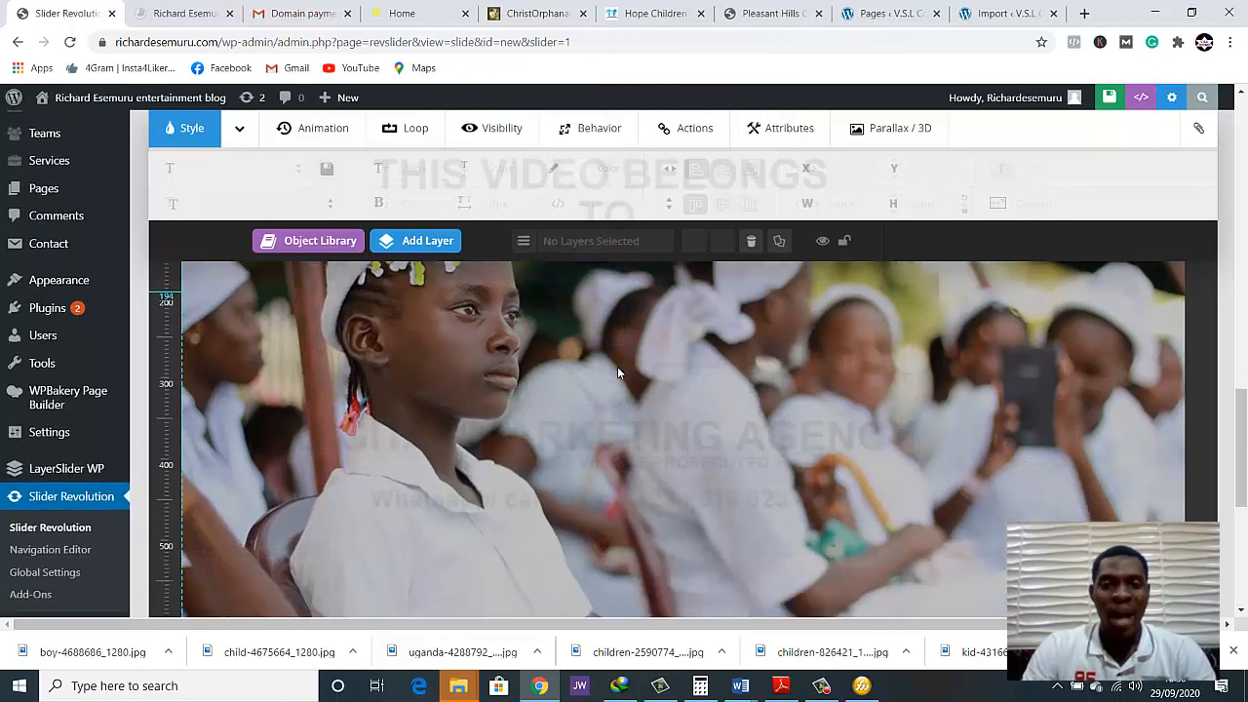
scroll(618, 371, down, 3)
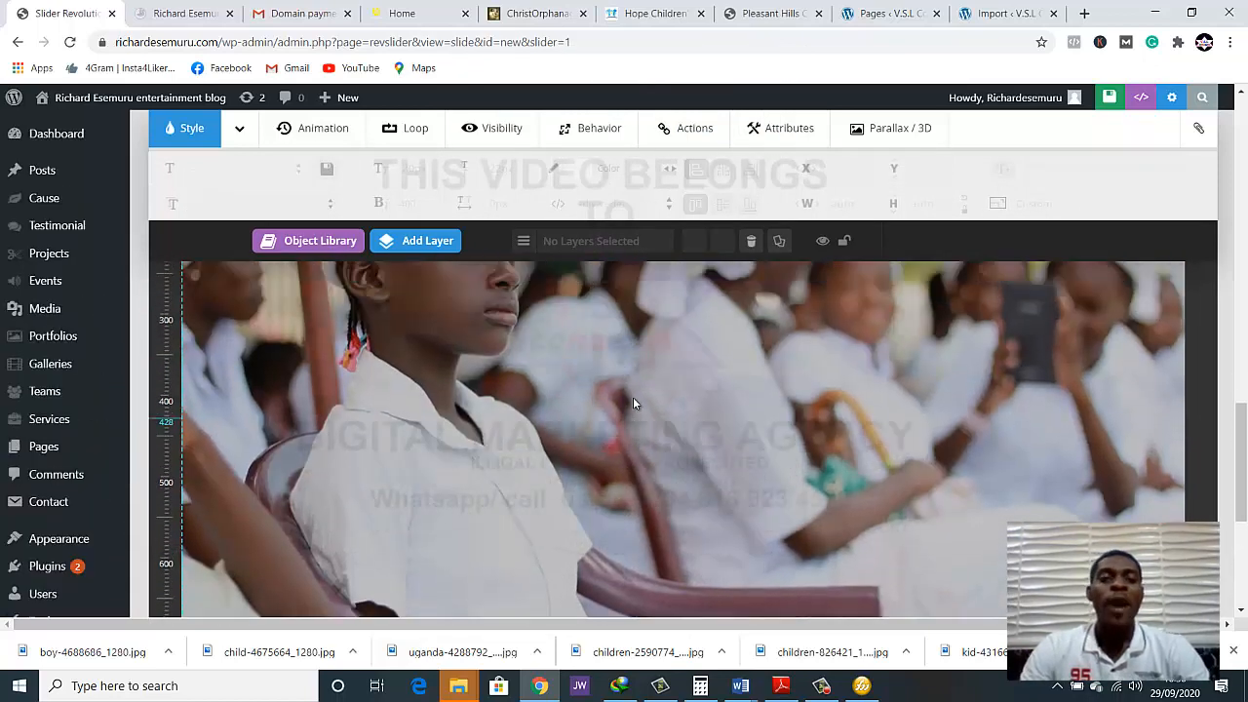
scroll(633, 403, up, 2)
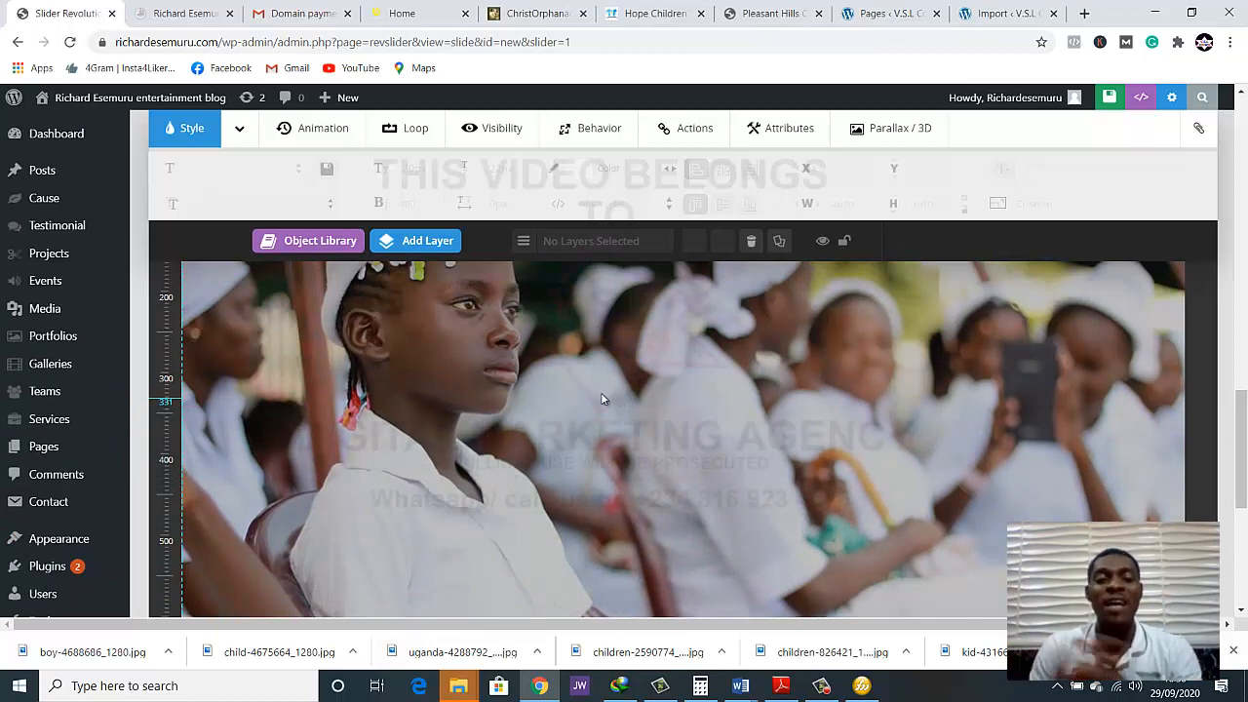
Add a Text/Html layer to the slide and view the Edo orphanage home page's slider headline as a reference
click(427, 250)
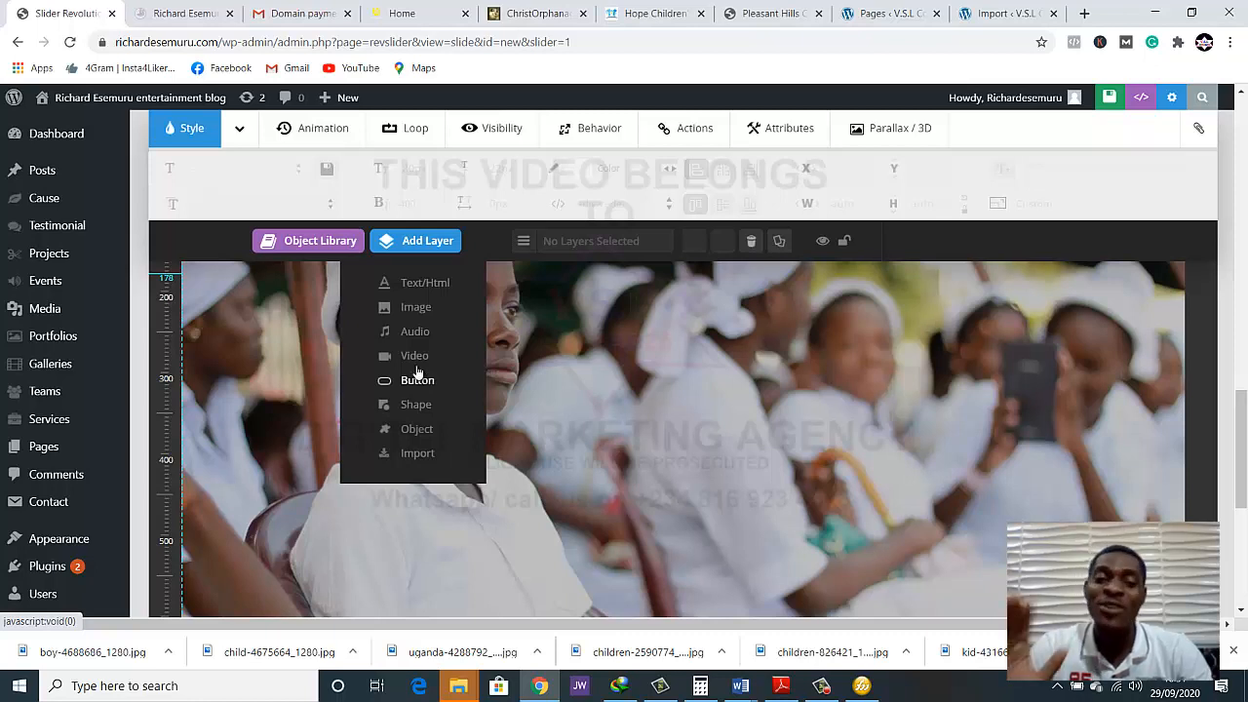
mouse_move(426, 252)
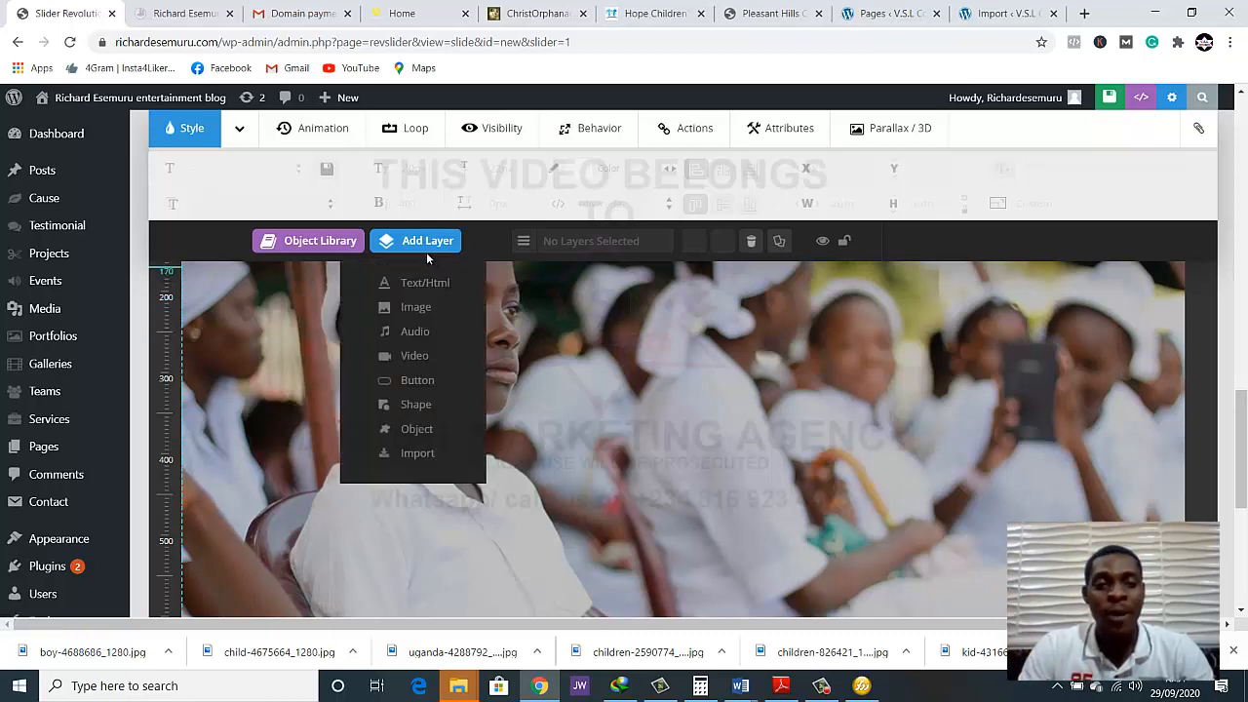
click(426, 282)
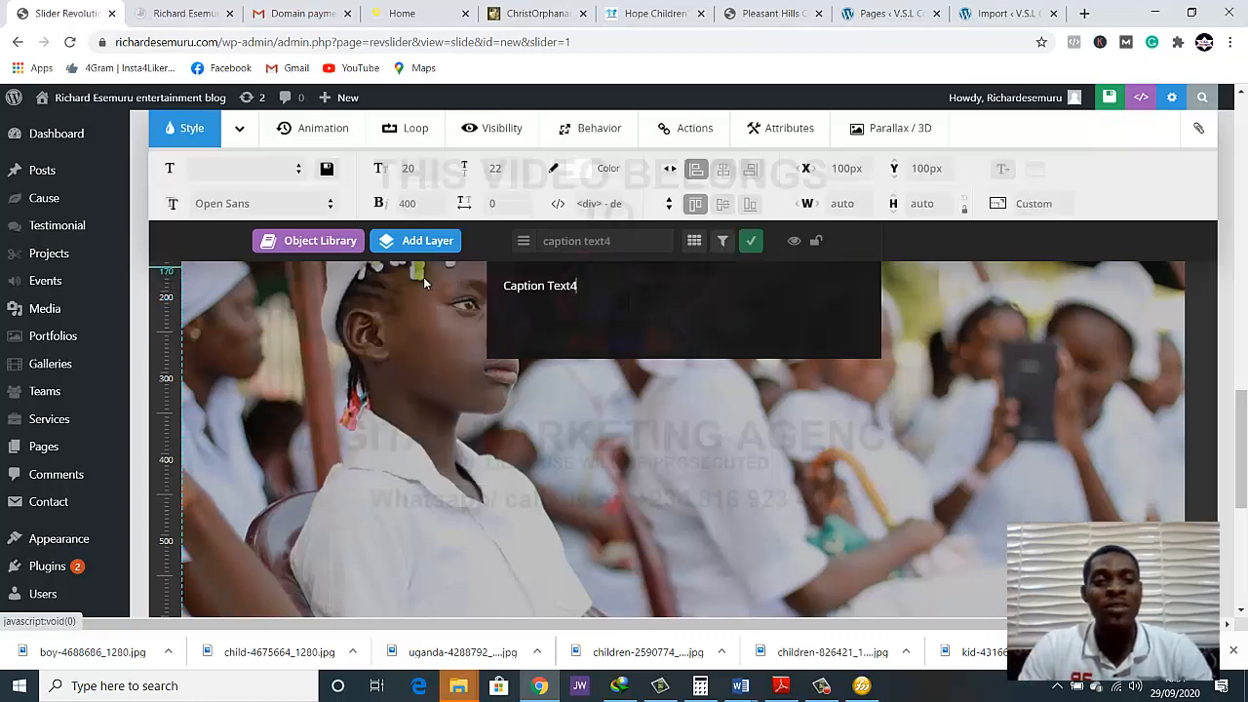
click(390, 14)
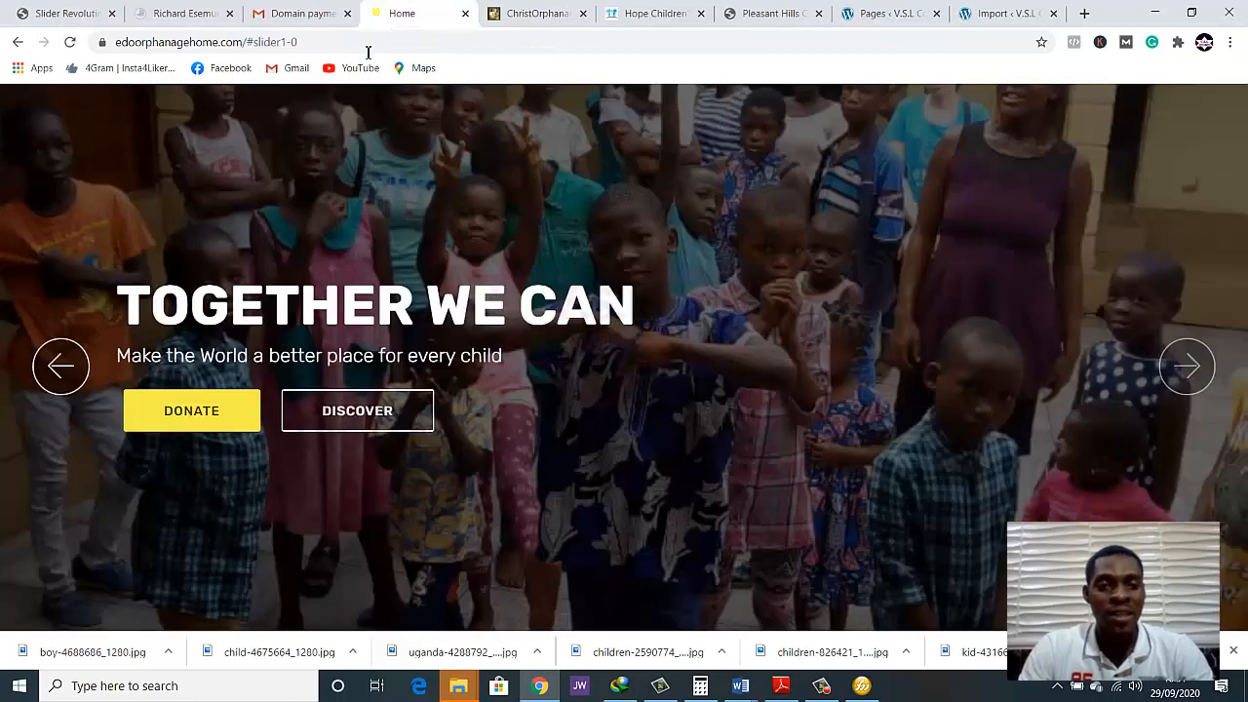
click(77, 368)
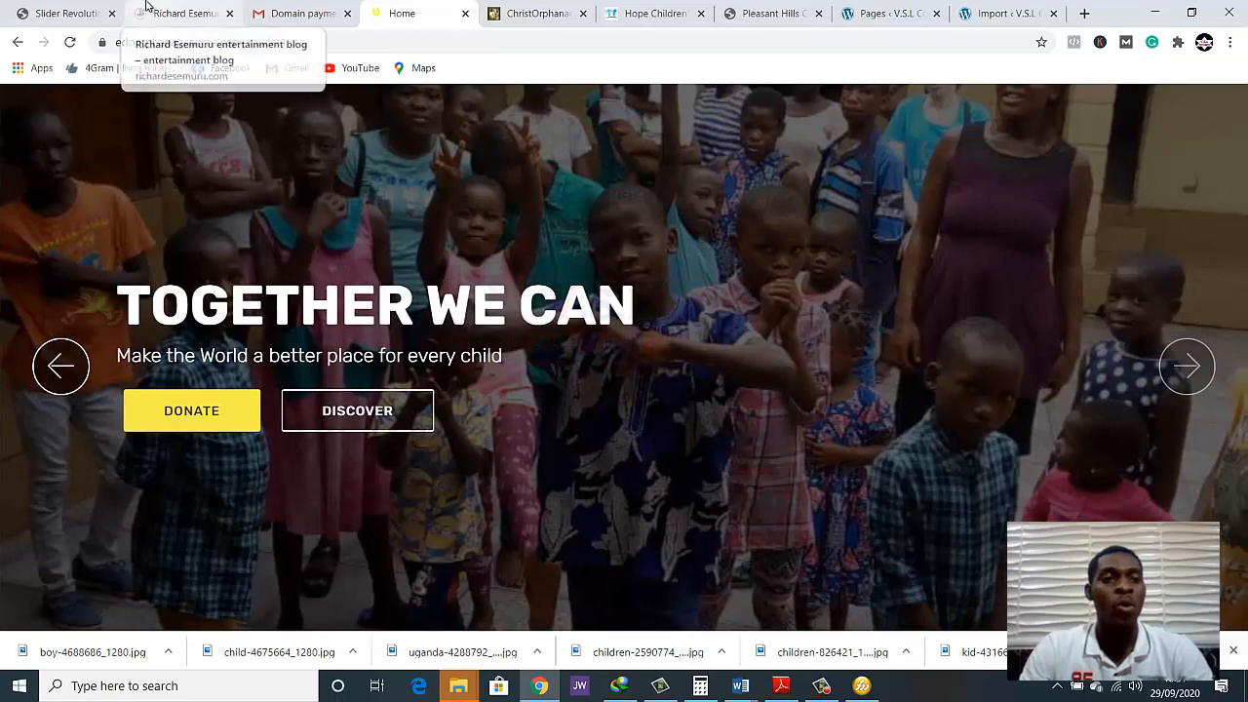
click(73, 13)
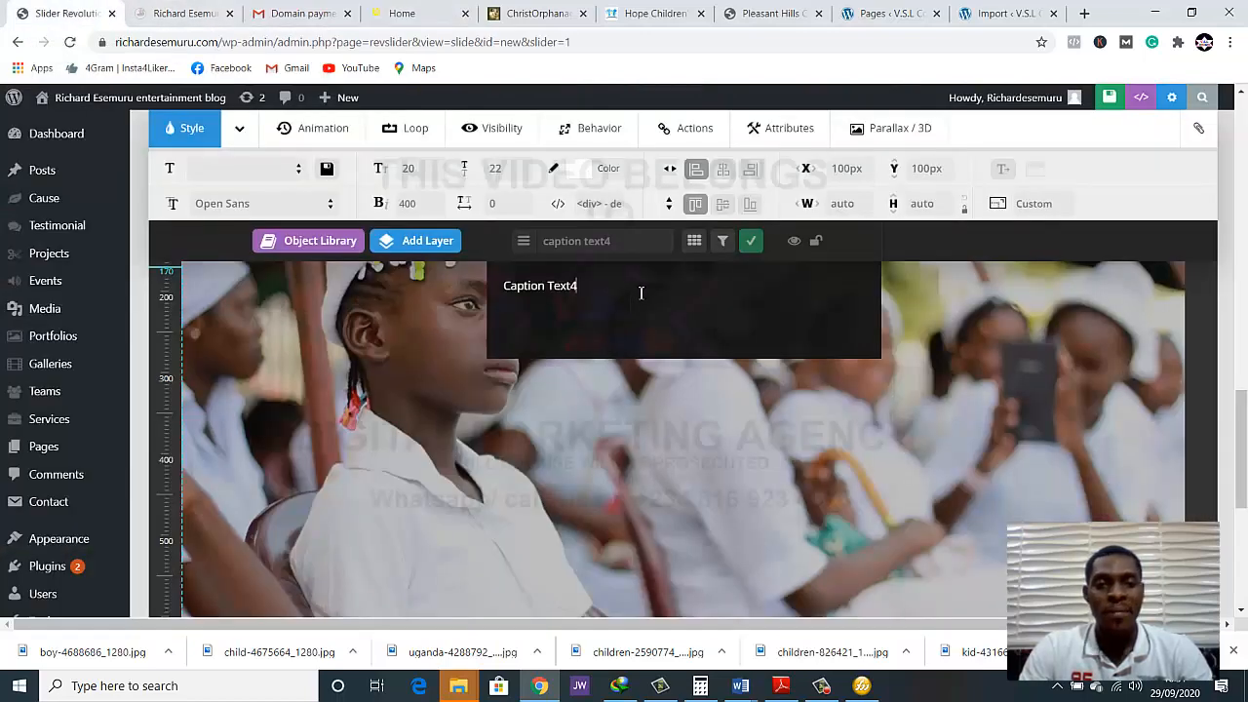
Replace the new text layer's placeholder wording with "CARING FOR ORPHANS"
double_click(522, 285)
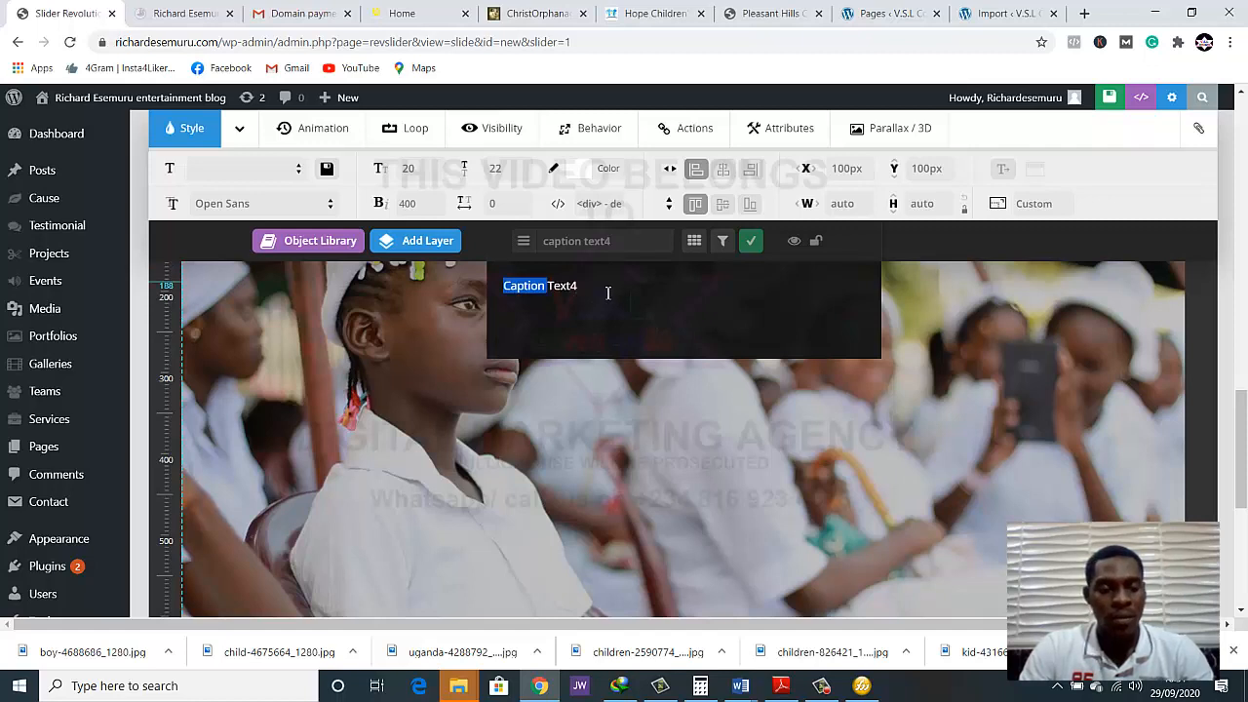
key(ctrl+a)
text(C)
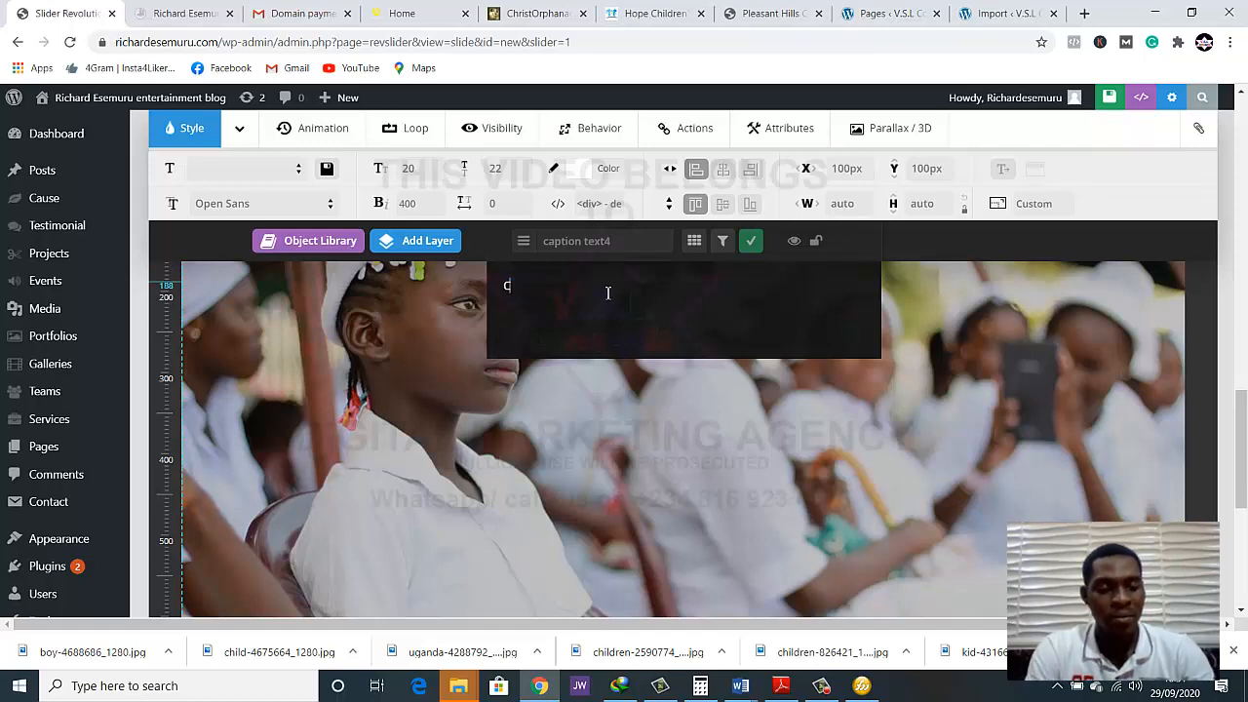
text(aring)
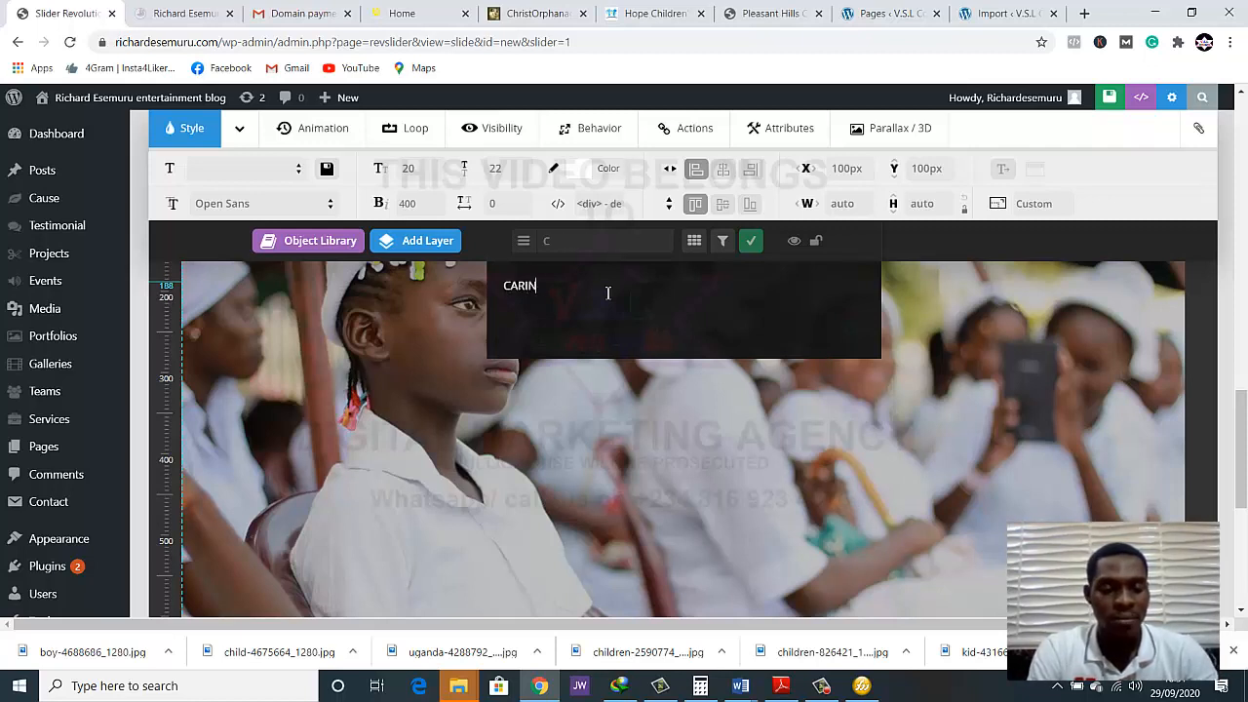
text(FOR )
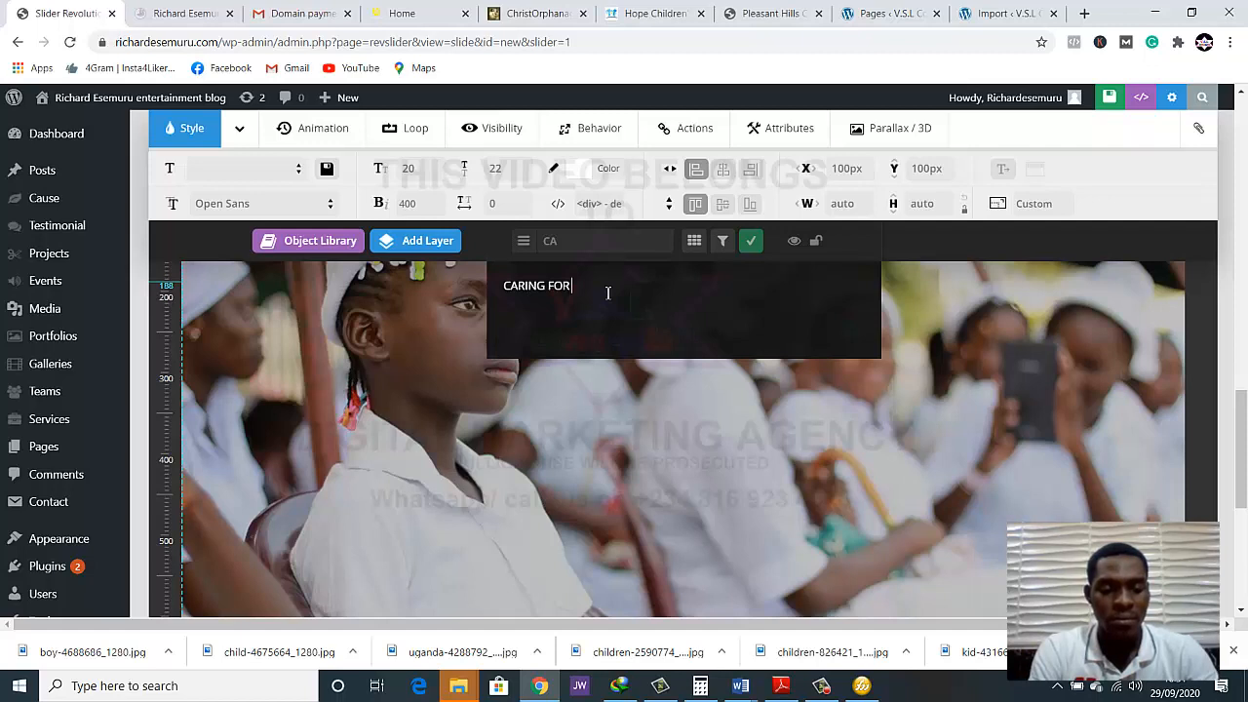
text(ORPHANS)
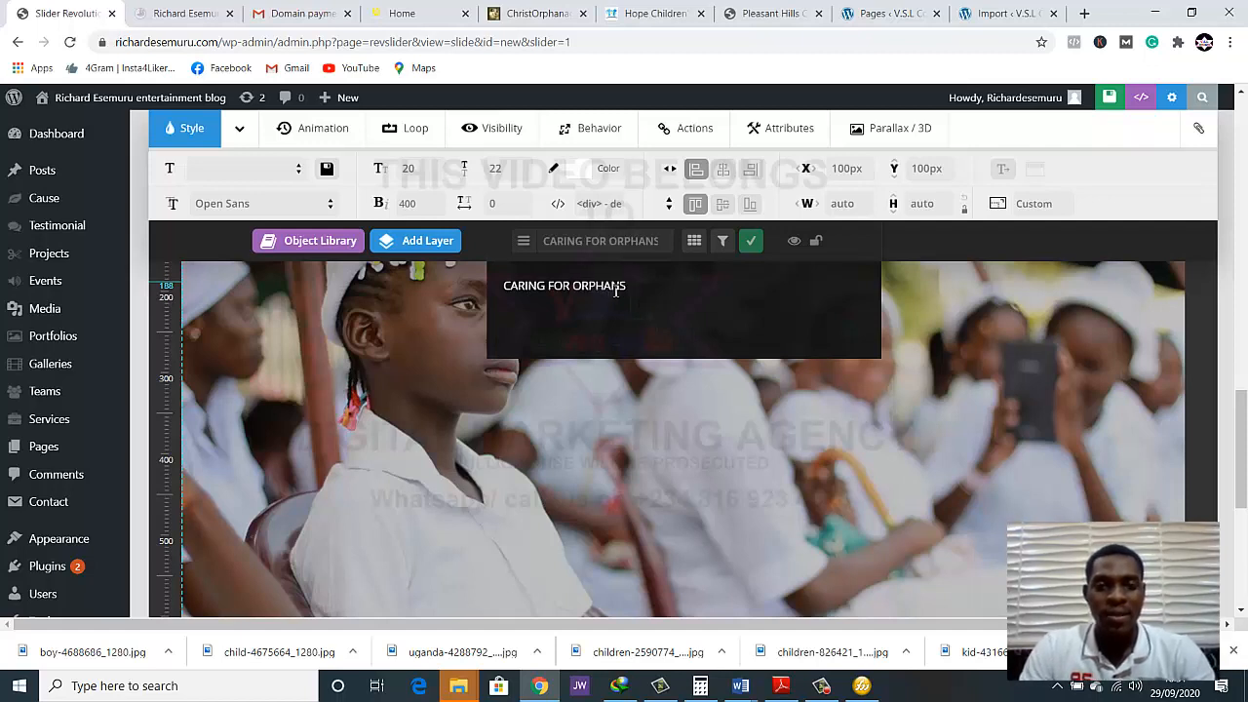
drag(626, 286, 506, 283)
click(521, 285)
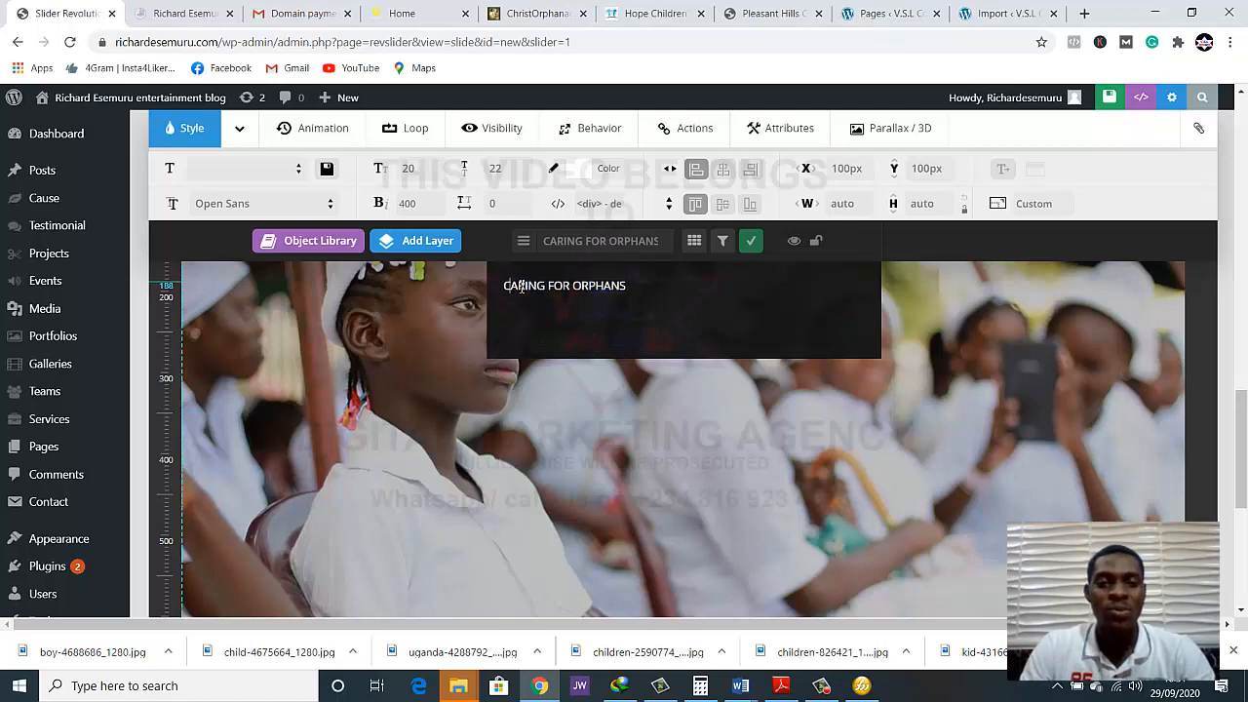
click(430, 411)
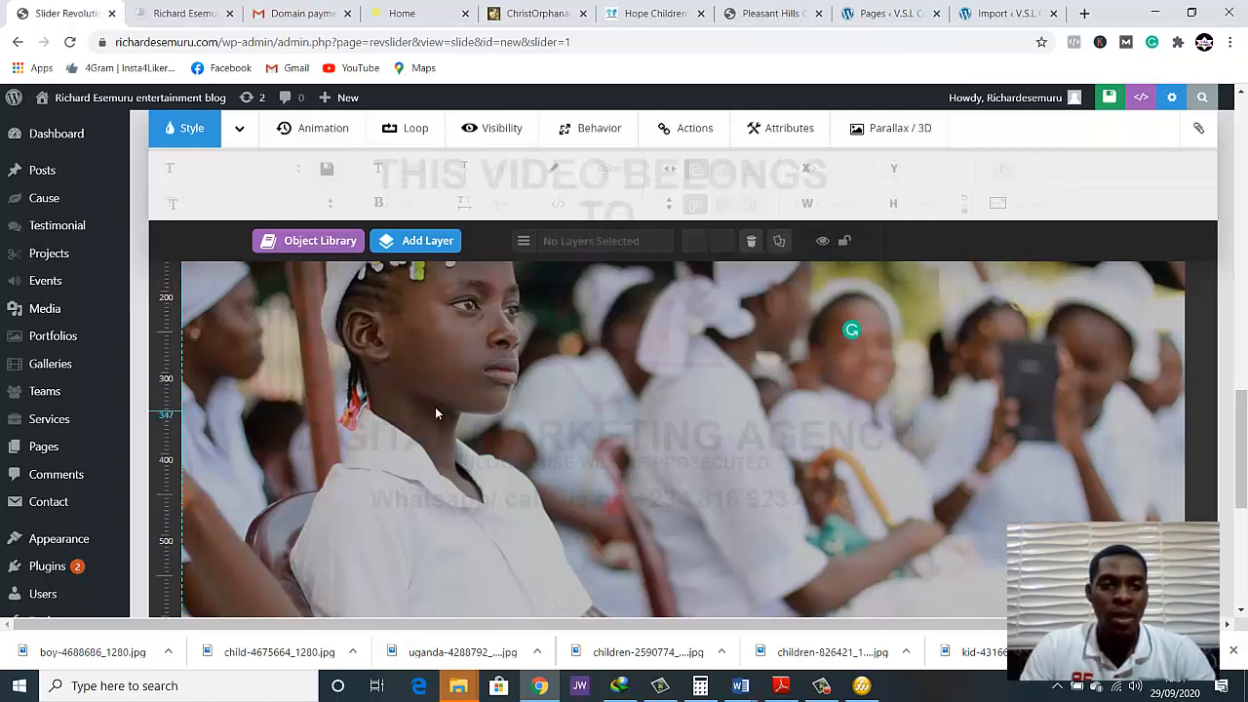
Move the "CARING FOR ORPHANS" layer away from the girl's head to about X 740 px, Y 291 px
scroll(610, 392, up, 1)
scroll(609, 392, up, 3)
scroll(391, 452, down, 2)
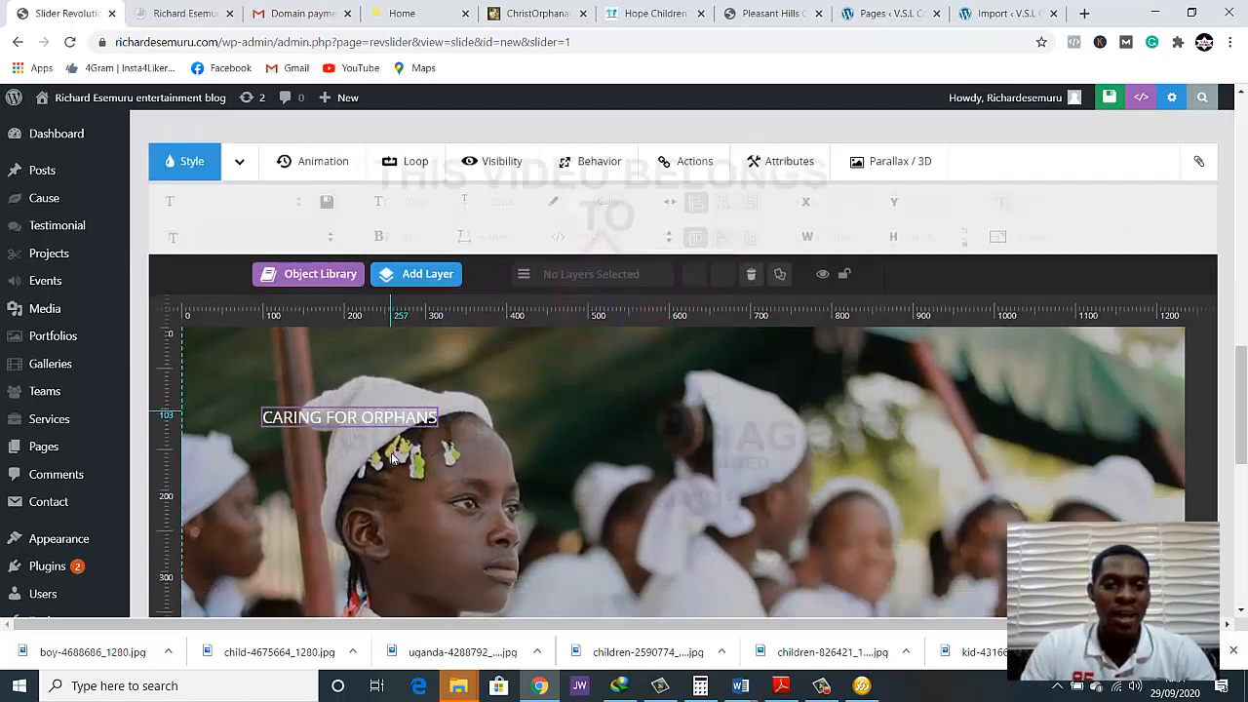
click(353, 302)
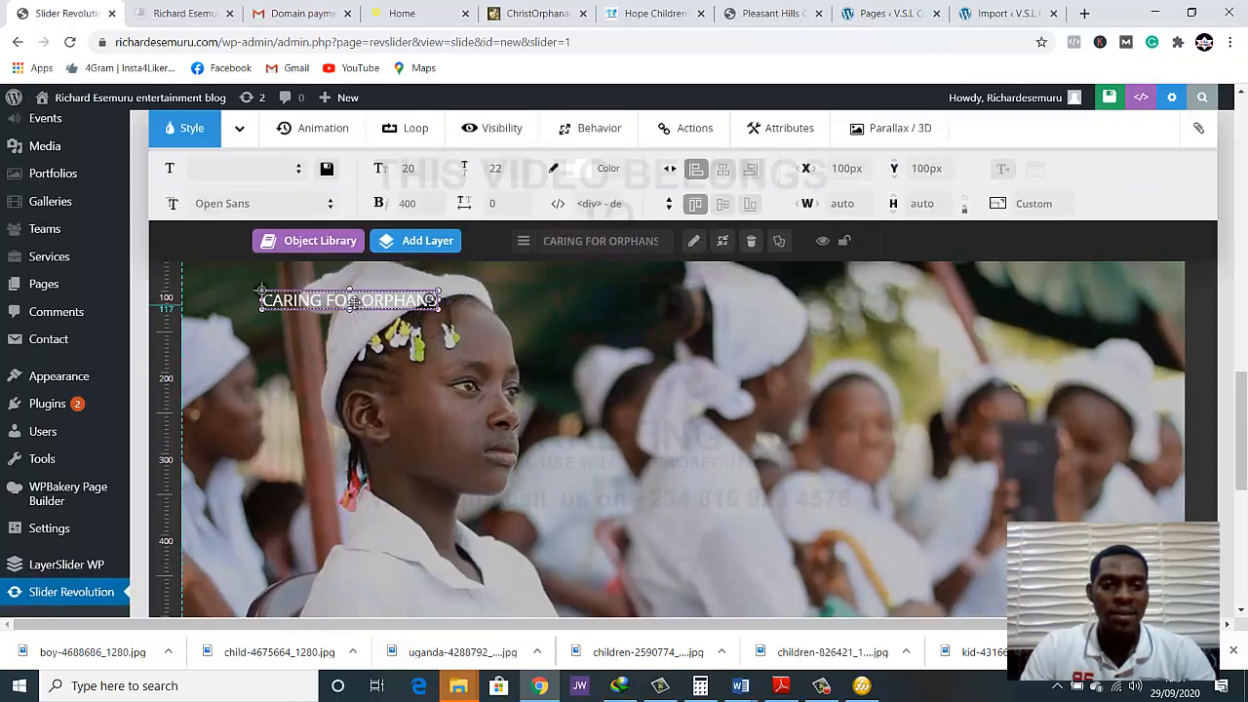
drag(334, 299, 898, 454)
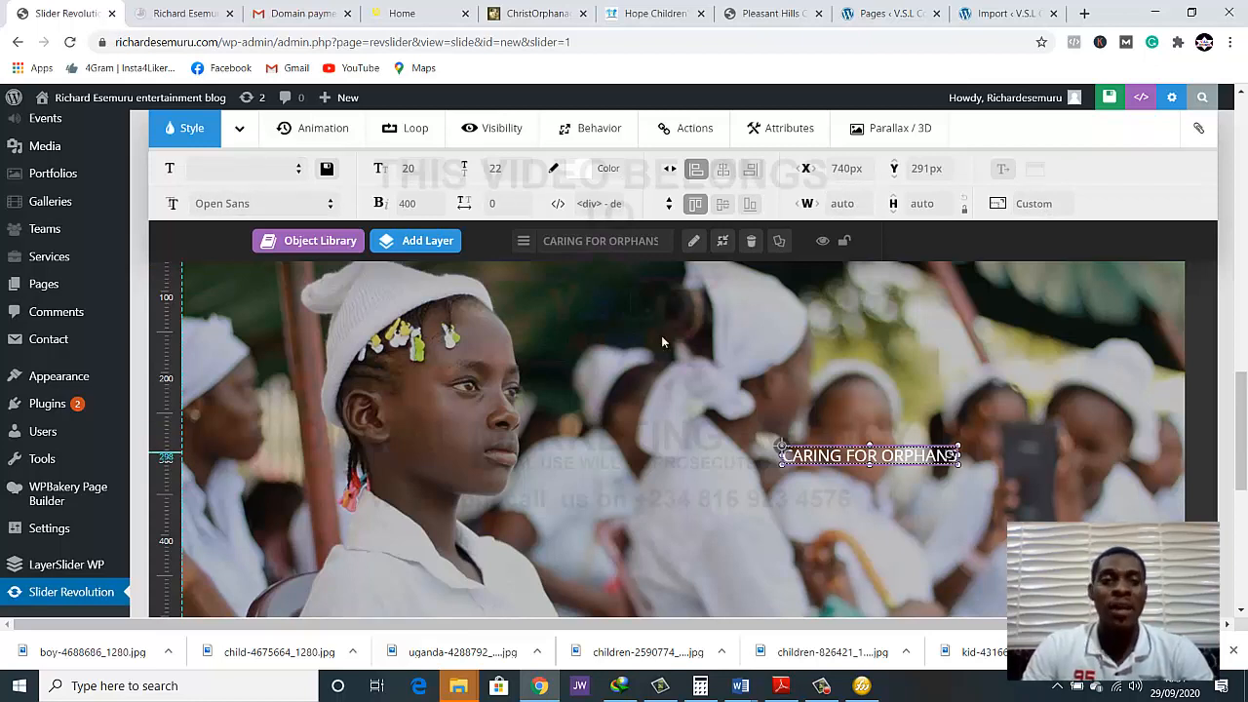
Apply the large_bold_black style to the heading layer and reposition it at about X 516 px, Y 214 px
click(298, 174)
scroll(245, 465, down, 2)
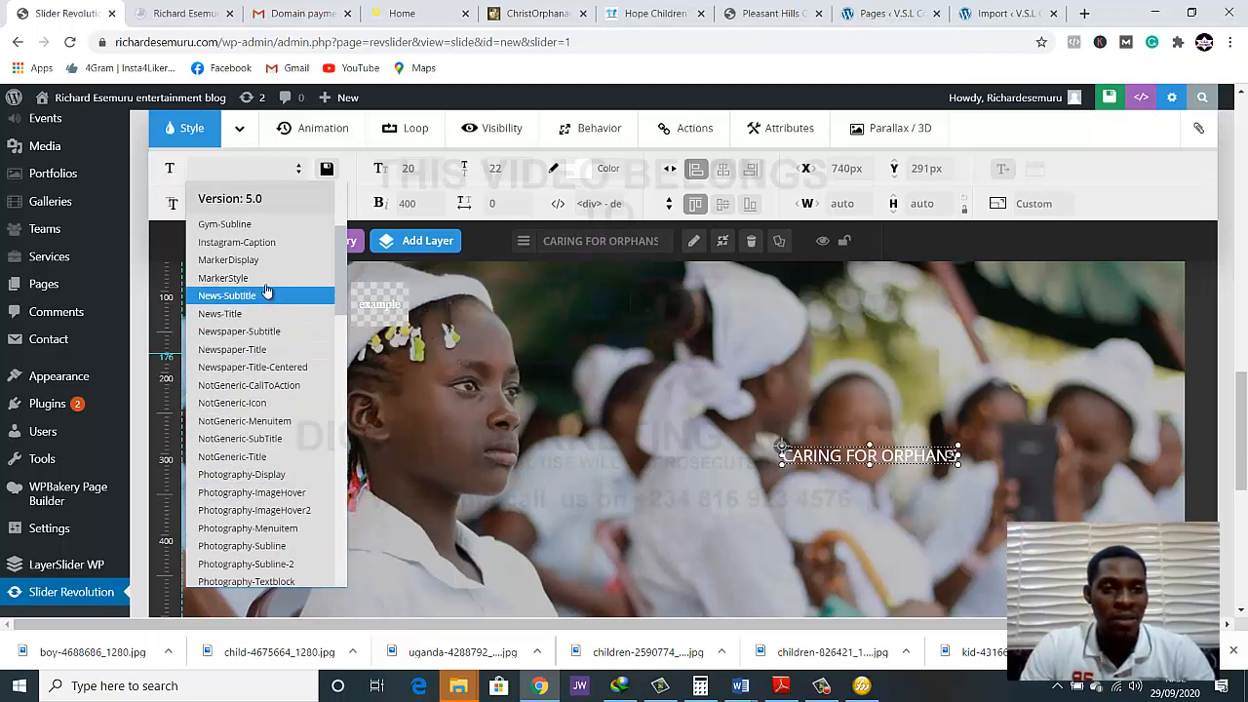
scroll(273, 312, down, 10)
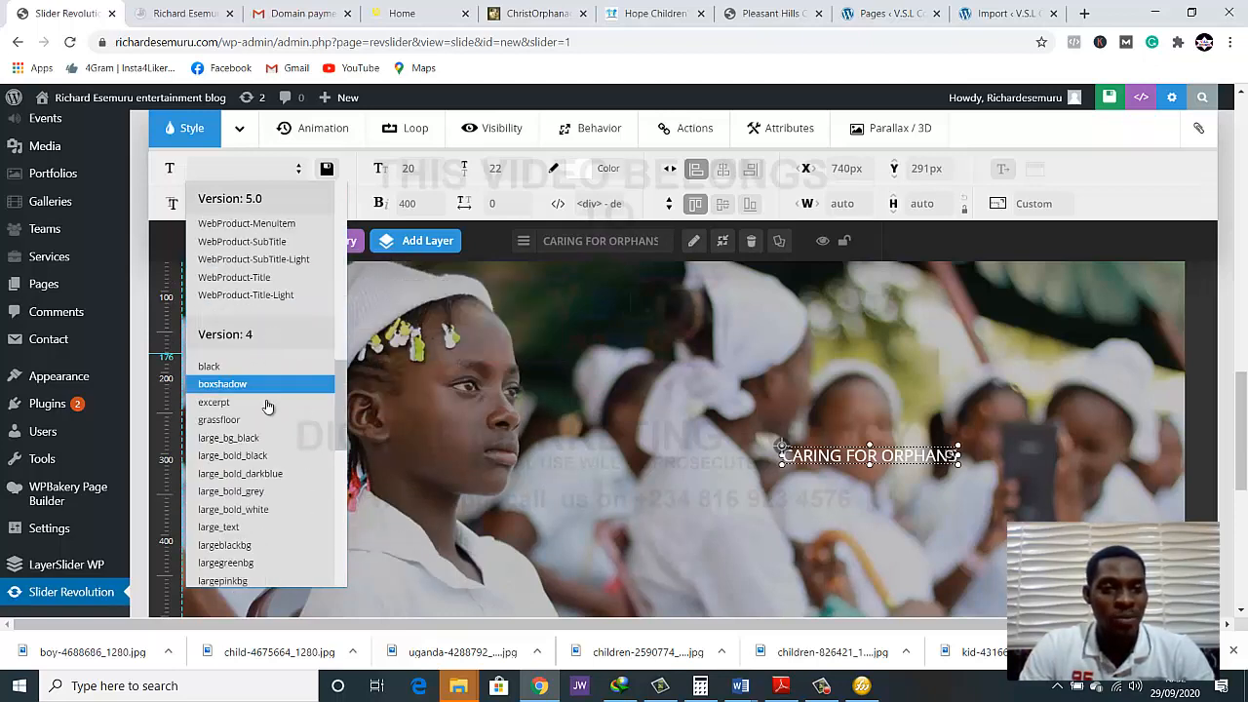
click(248, 464)
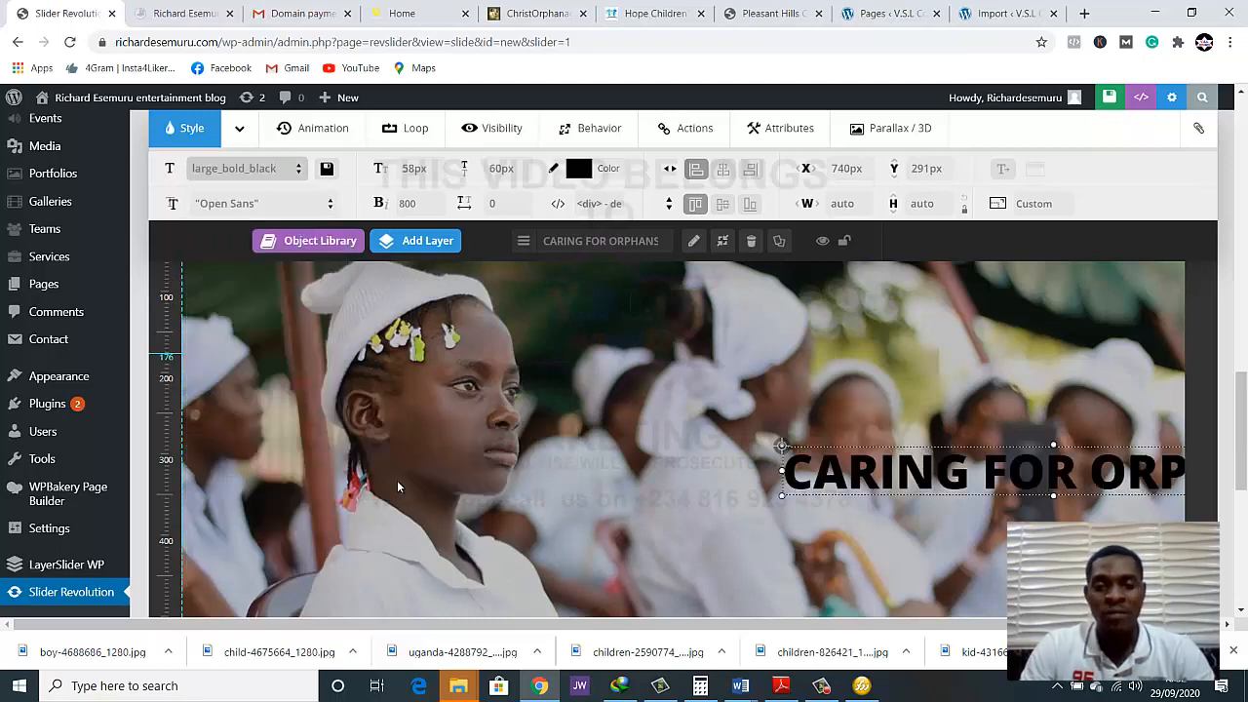
drag(985, 468, 806, 408)
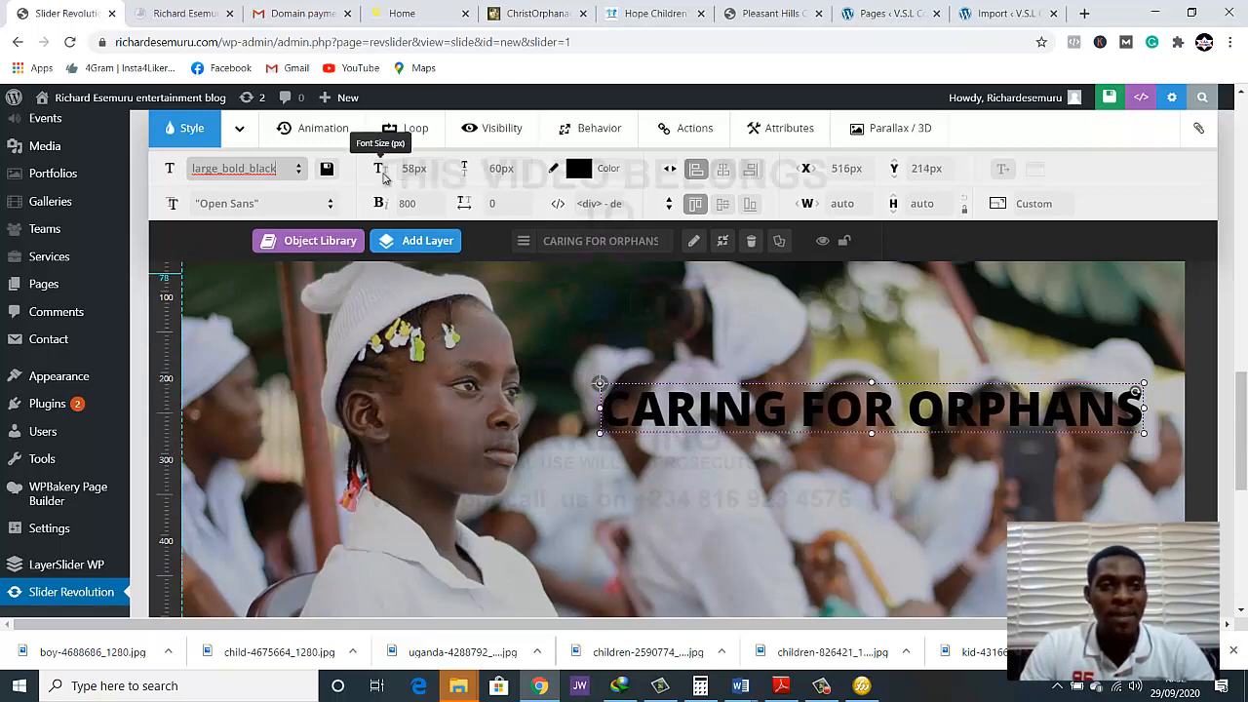
Set the "CARING FOR ORPHANS" layer's font size to 40 px
click(414, 169)
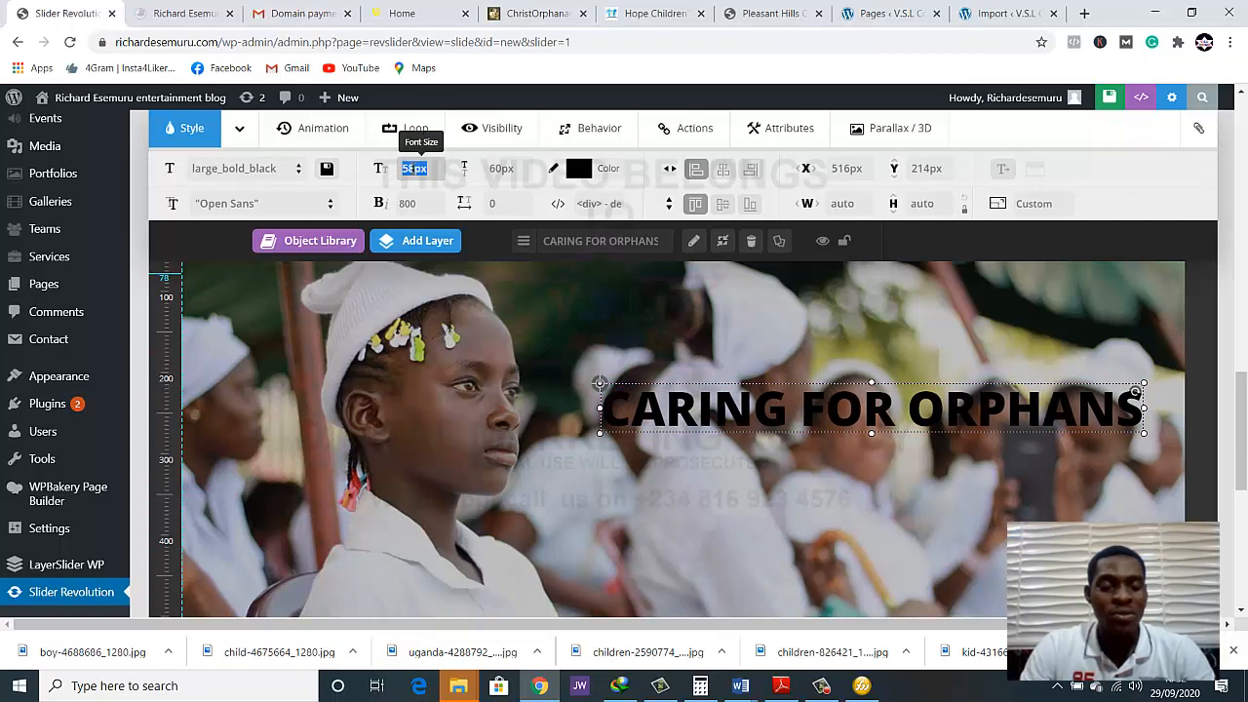
text(40)
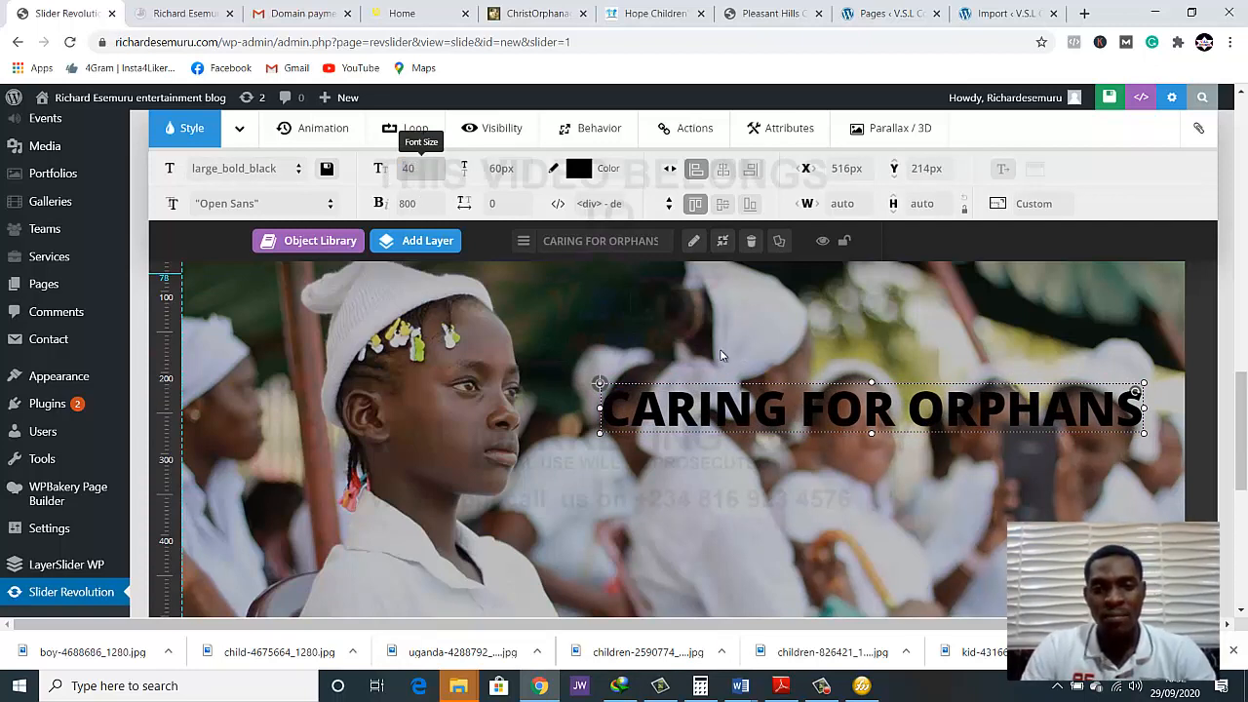
click(715, 349)
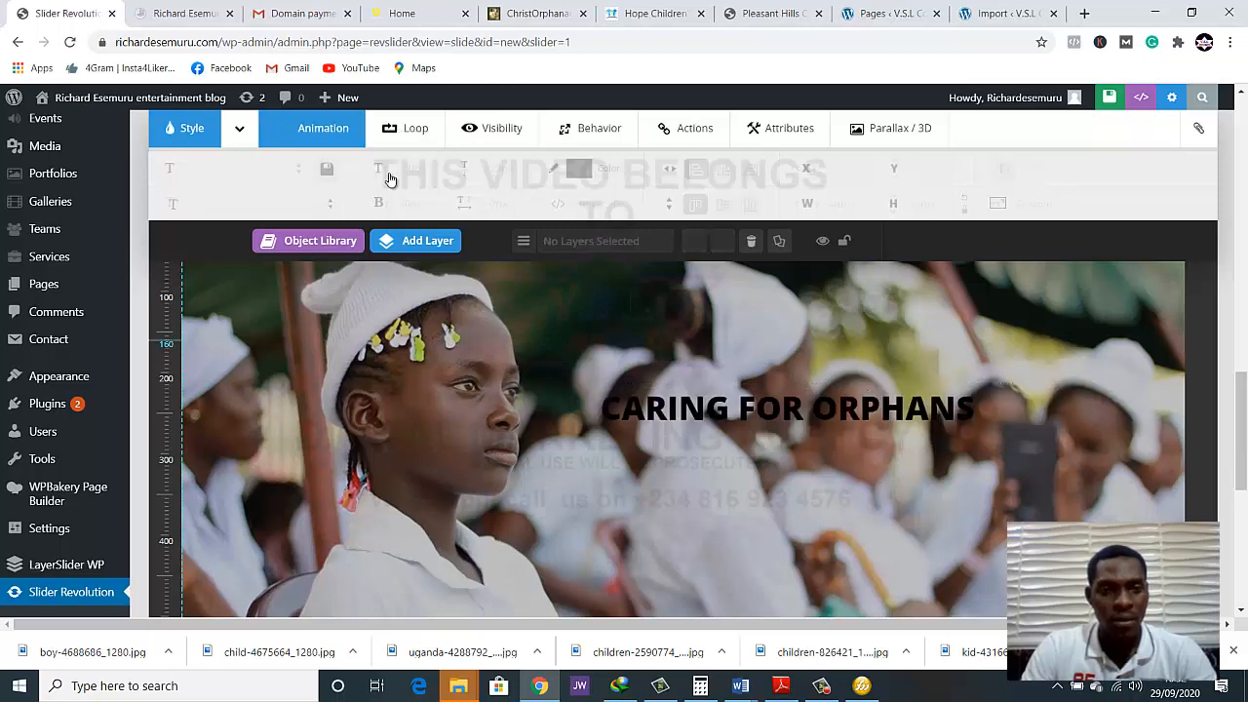
Set the heading layer's font size to 47 px and move it to about X 576 px, Y 245 px
click(724, 416)
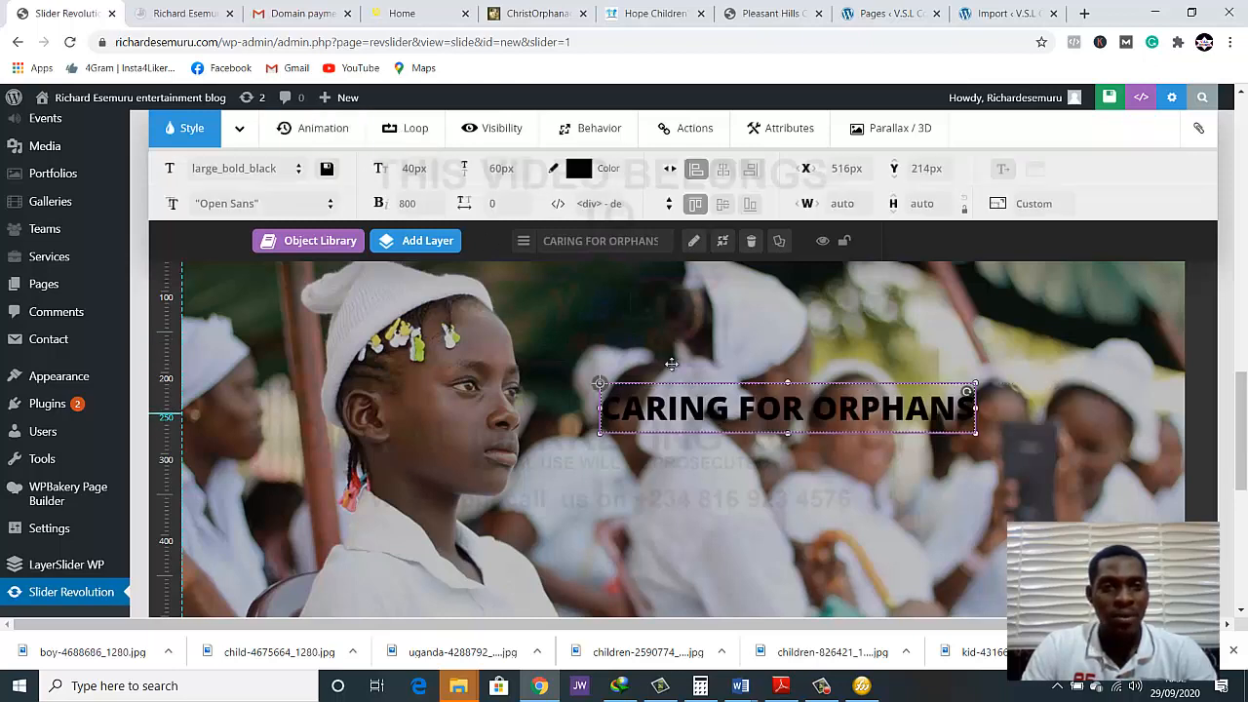
click(415, 168)
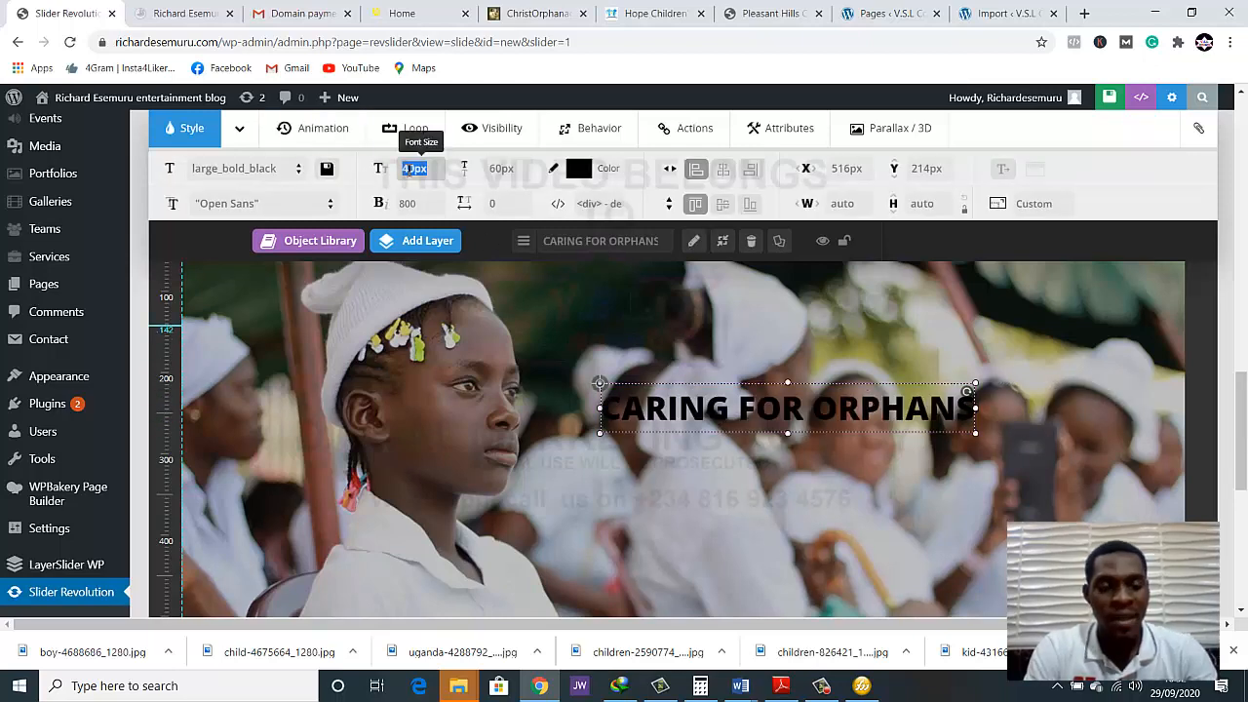
text(4)
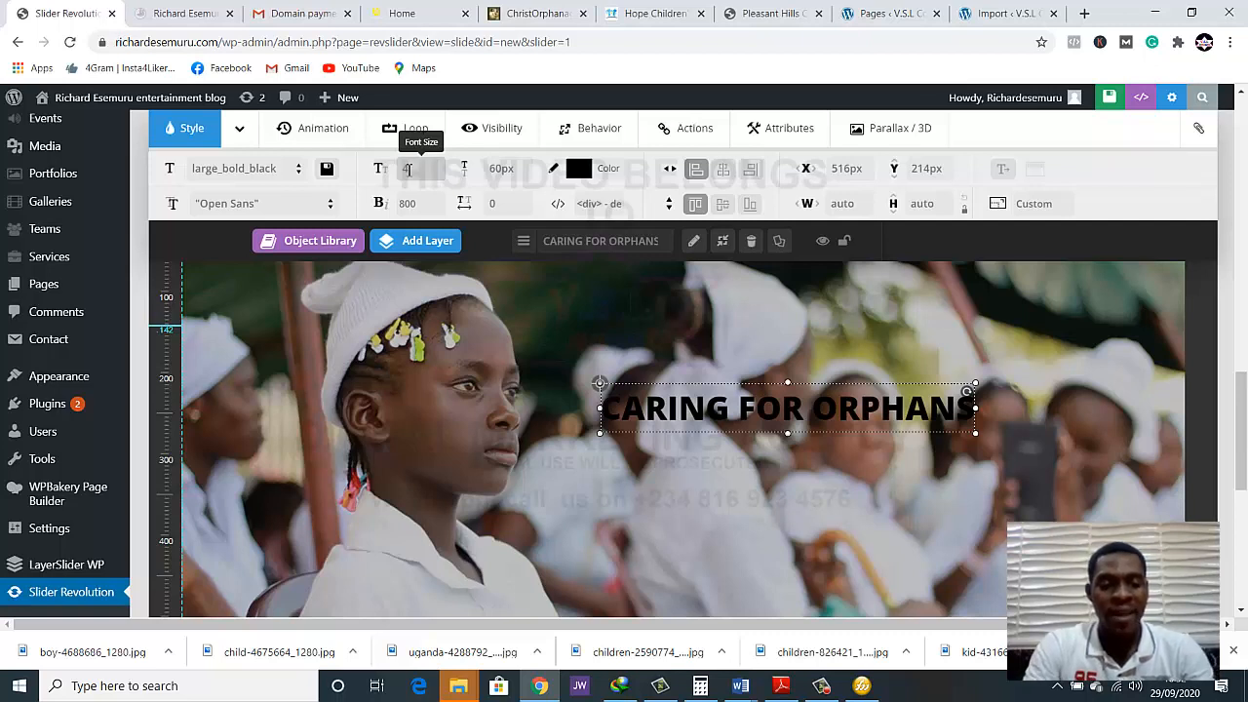
text(7)
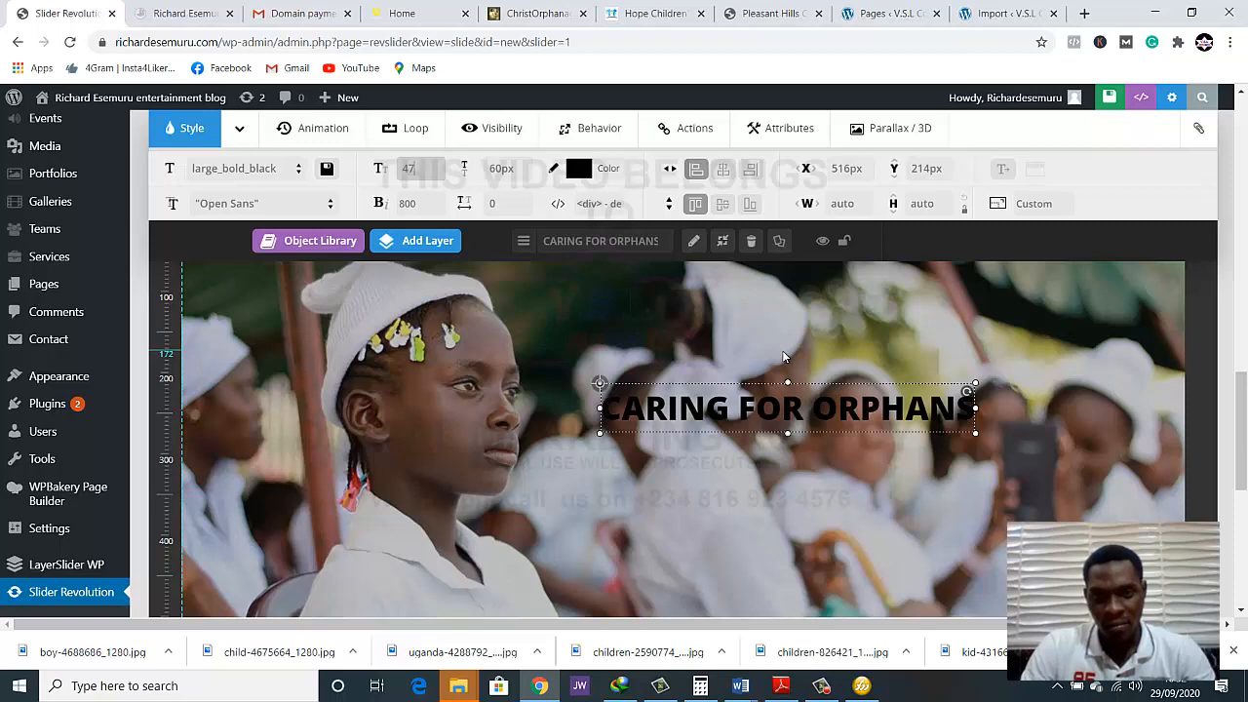
click(785, 369)
click(813, 411)
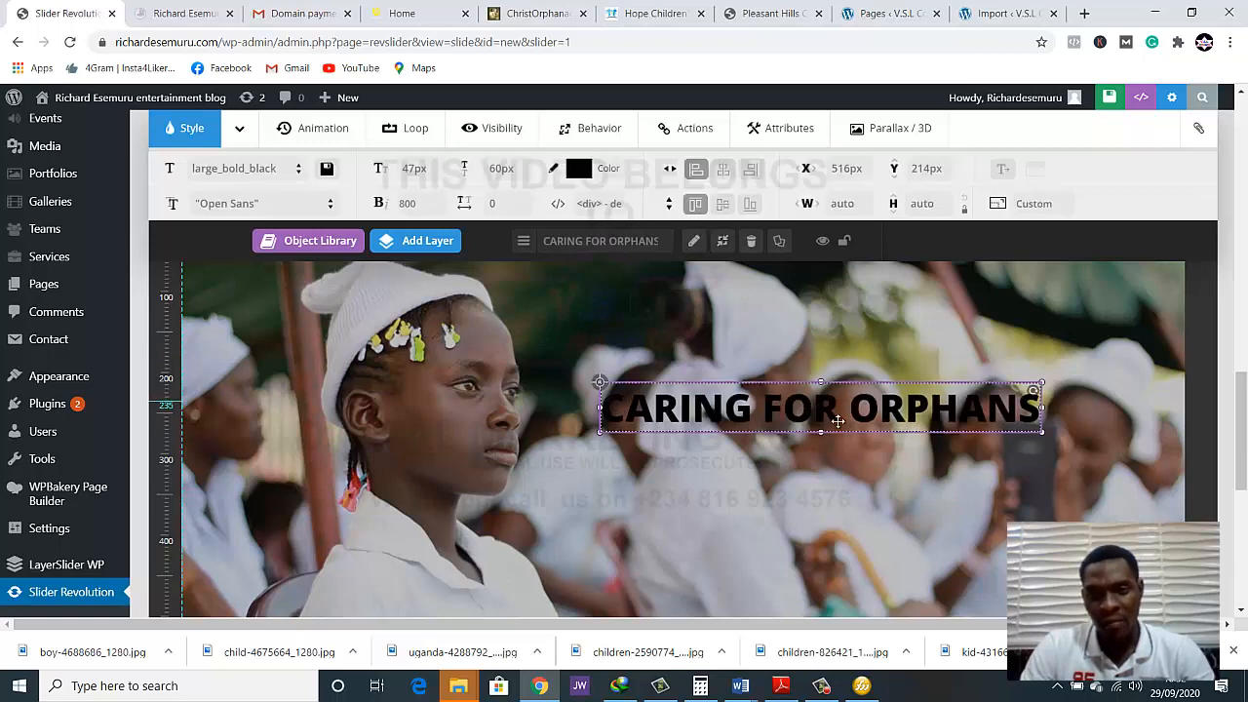
drag(851, 435, 900, 463)
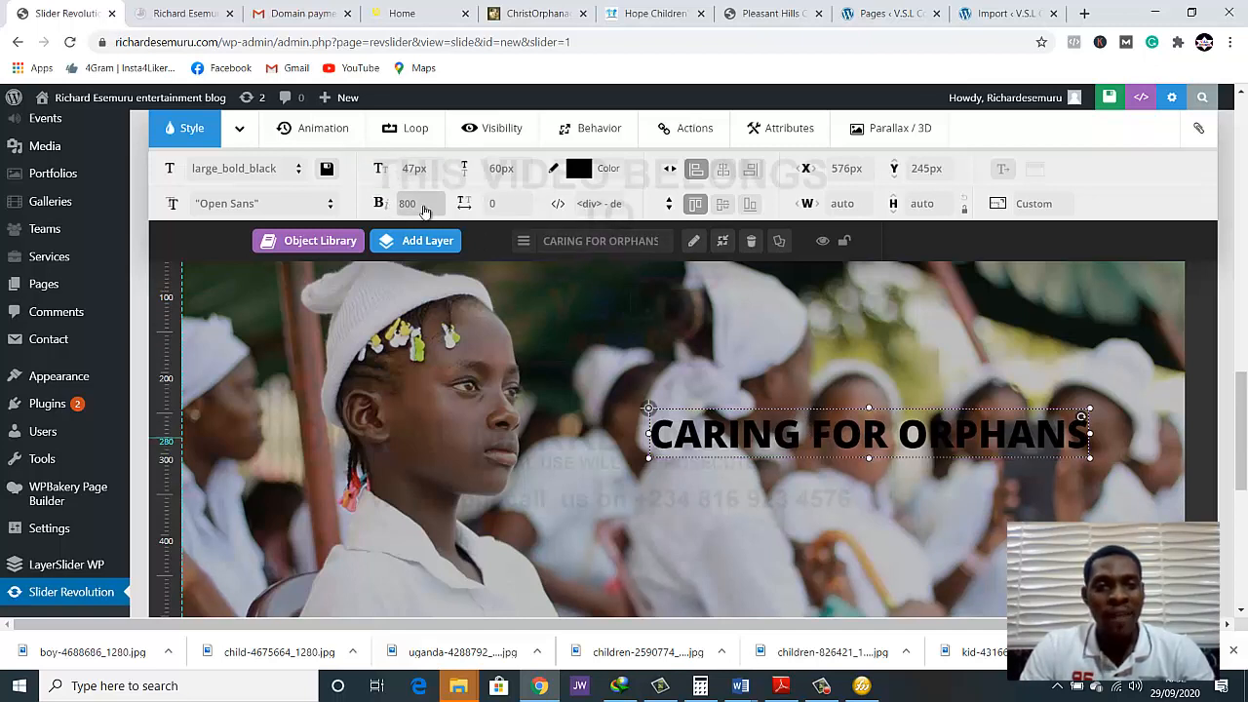
Try font weights 400 and 500 on the heading layer and settle on 700
click(419, 205)
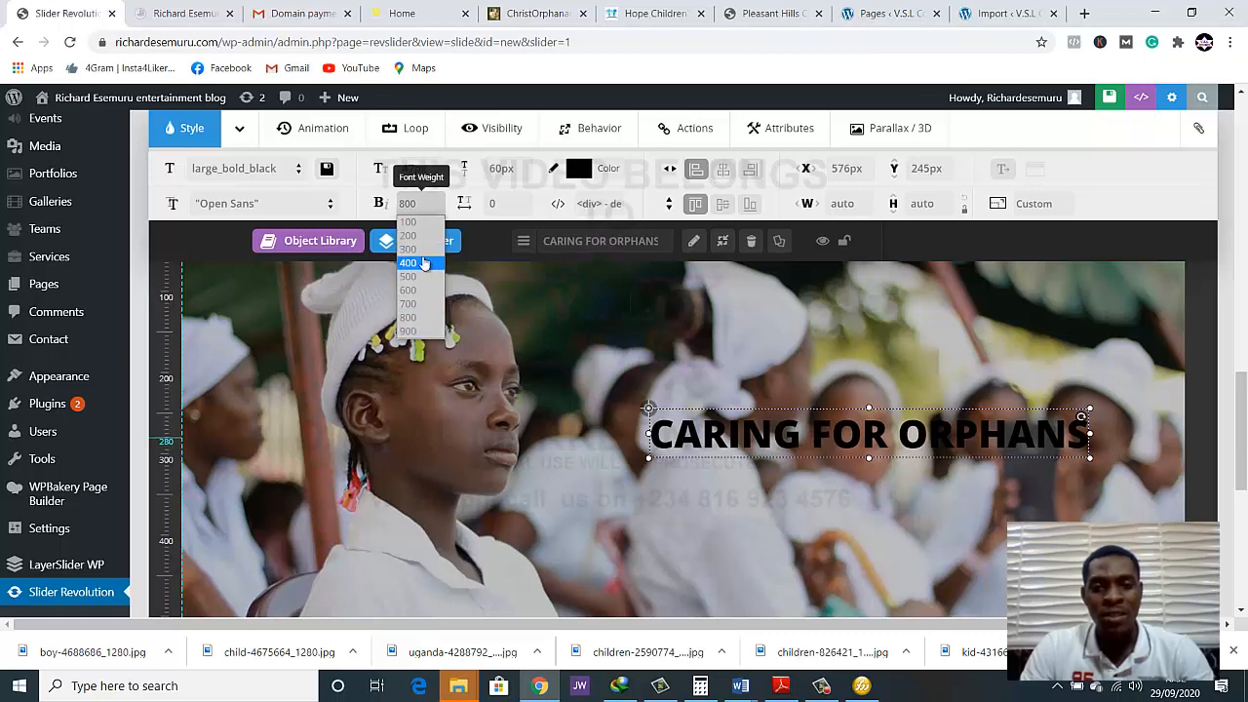
click(415, 262)
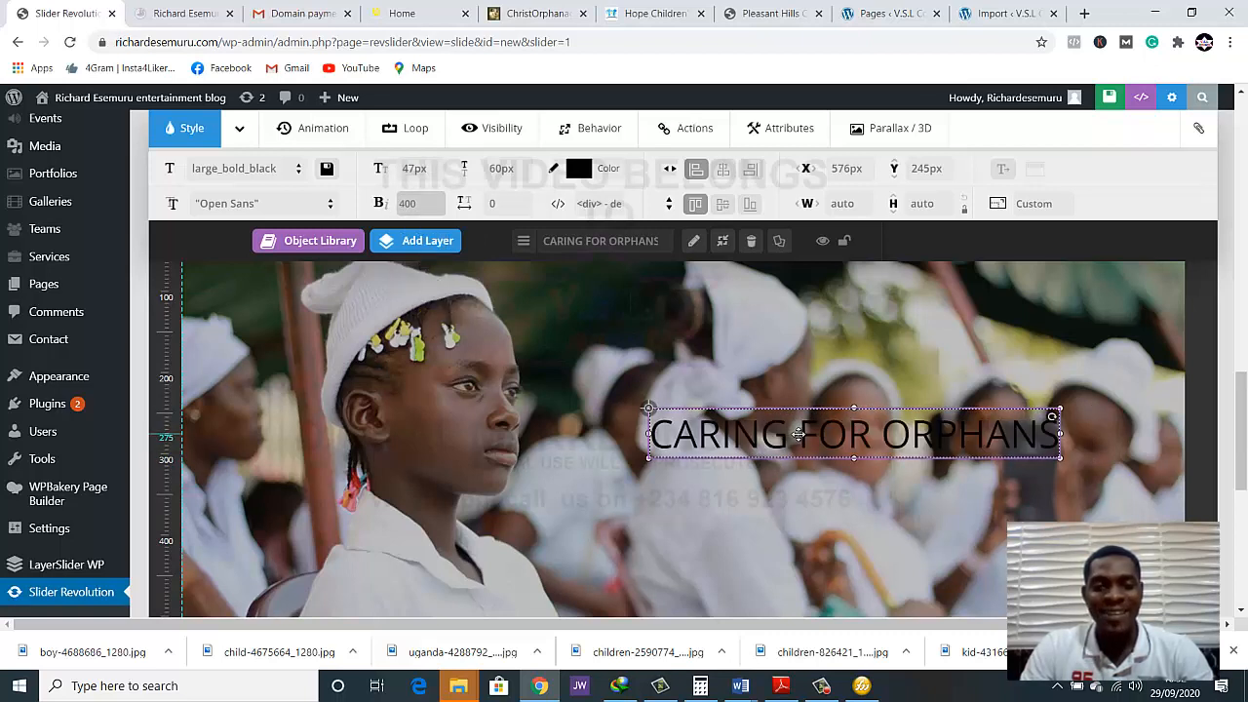
click(415, 204)
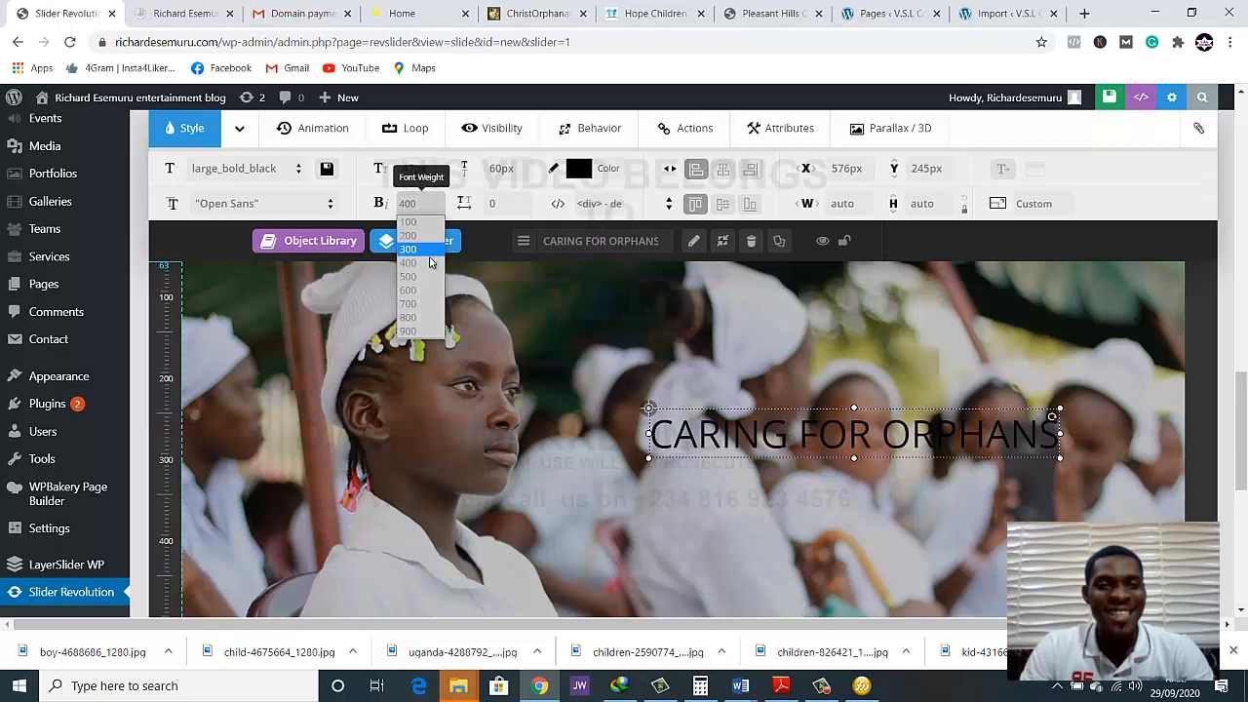
click(426, 279)
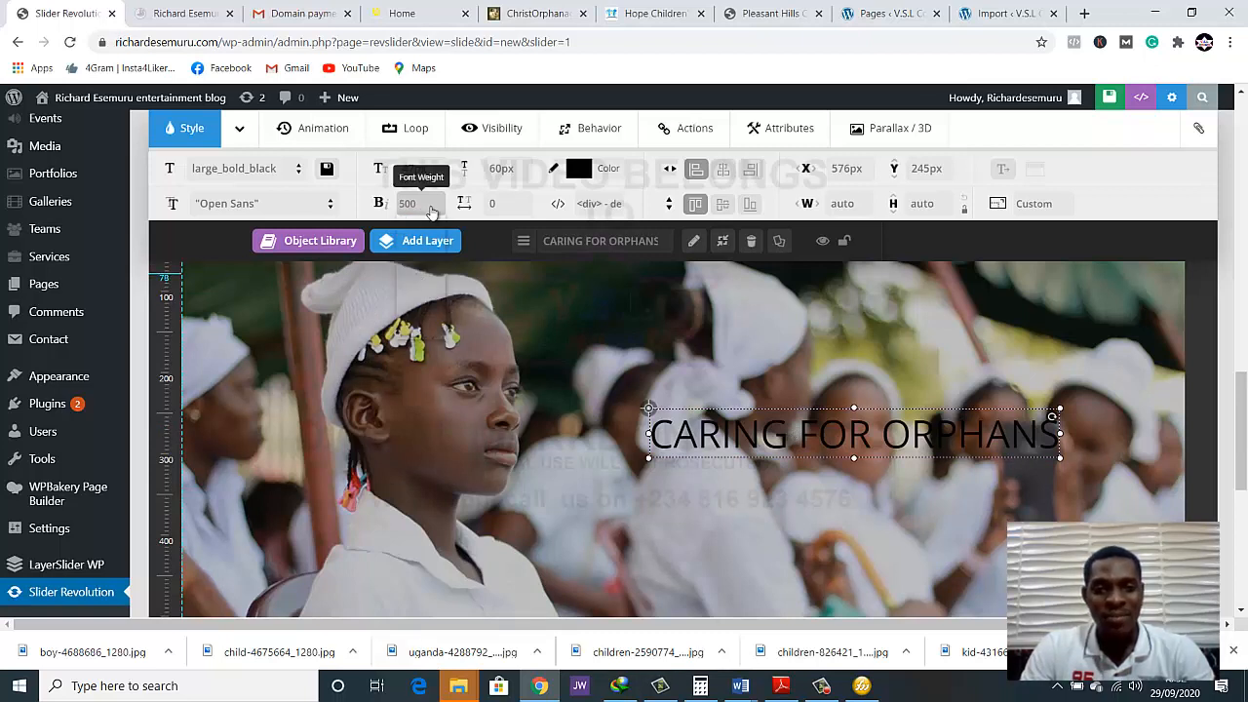
click(432, 213)
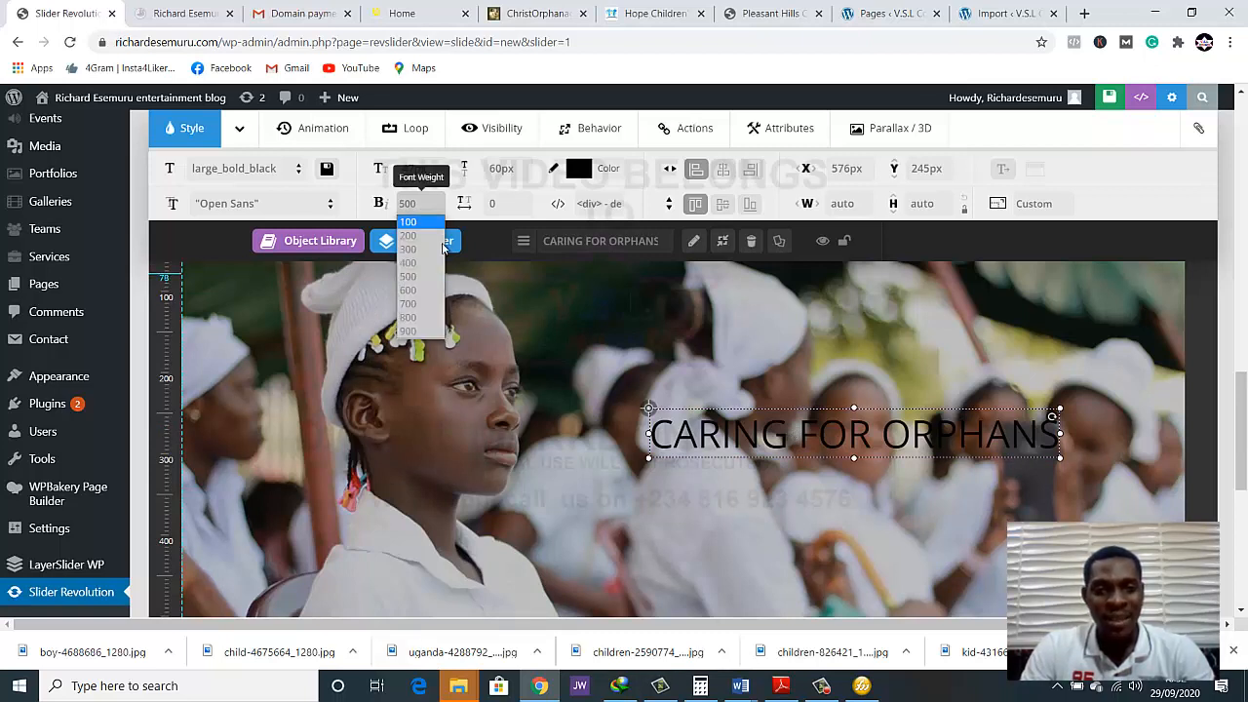
click(412, 304)
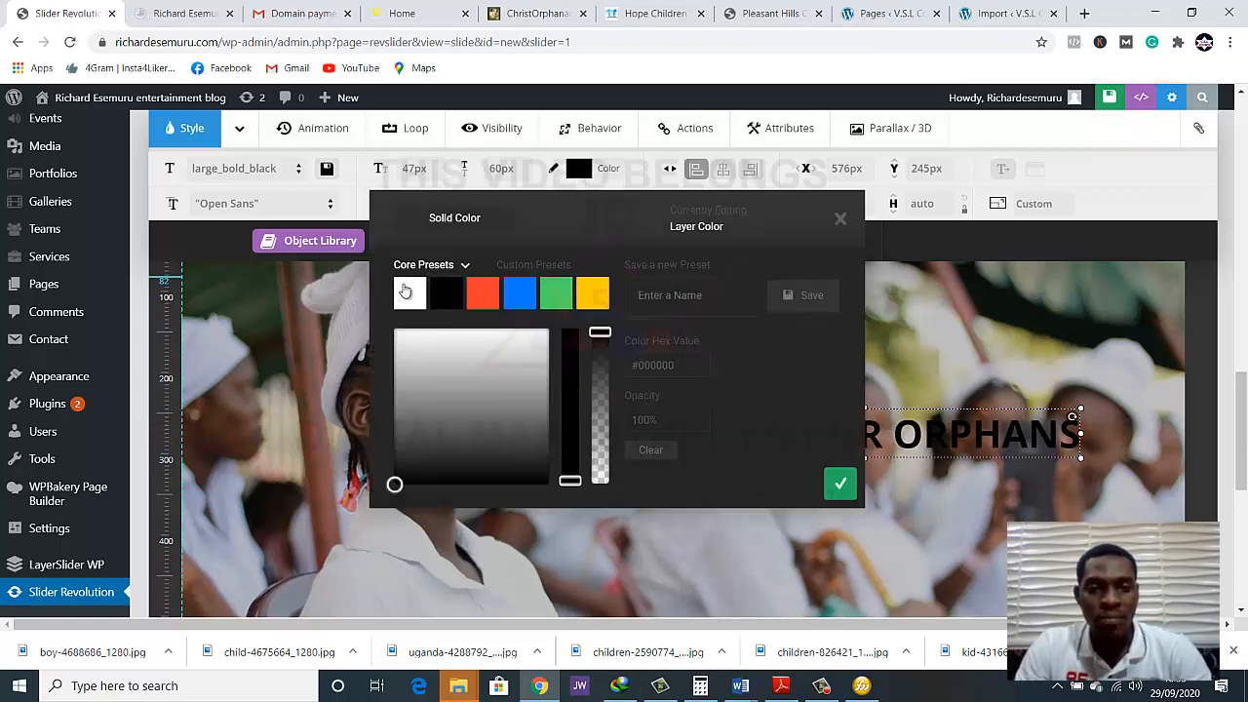
Set the "CARING FOR ORPHANS" heading's colour to white (#ffffff) and move the layer to about X 583 px, Y 252 px
click(406, 290)
click(577, 171)
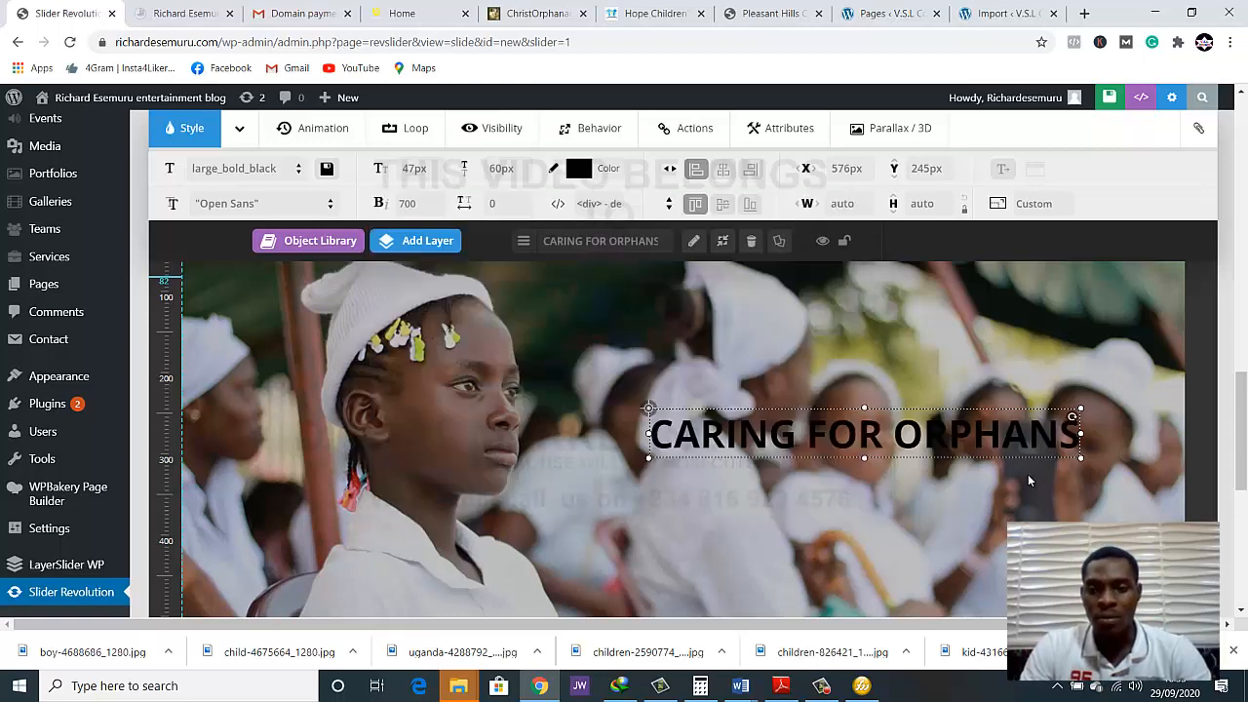
click(573, 171)
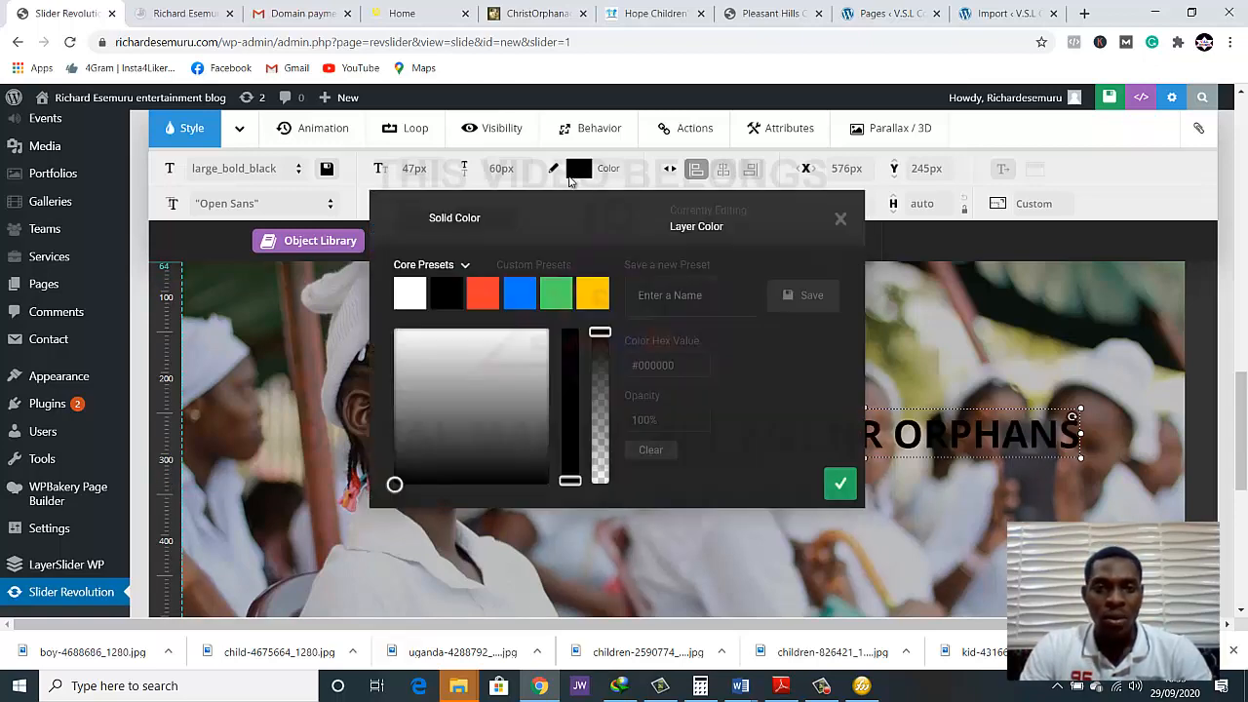
click(409, 297)
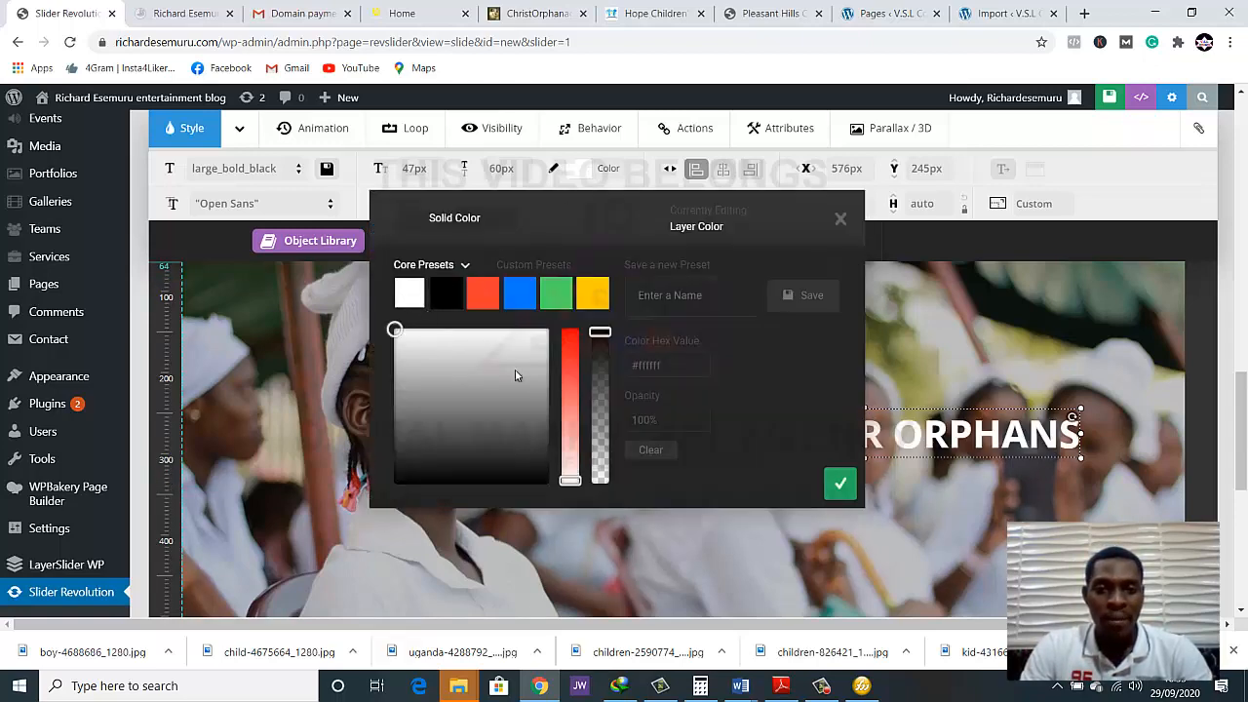
click(840, 485)
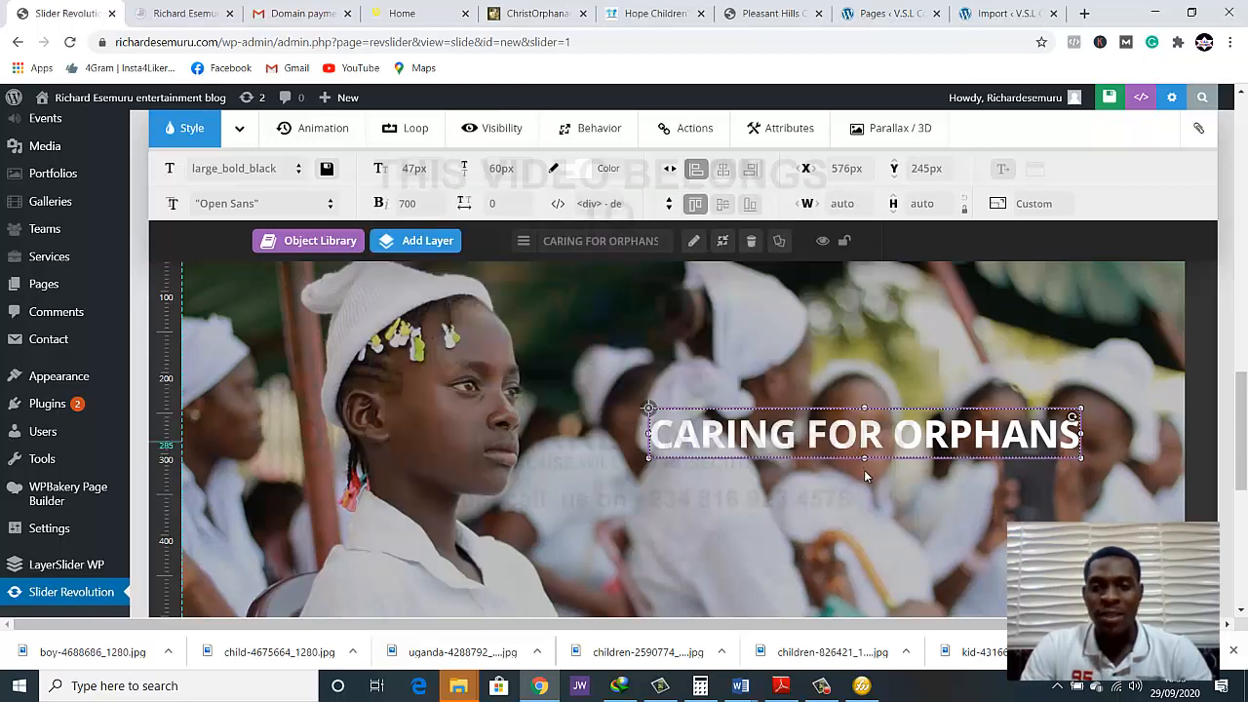
mouse_move(858, 437)
mouse_down()
mouse_move(864, 462)
mouse_move(864, 443)
mouse_up()
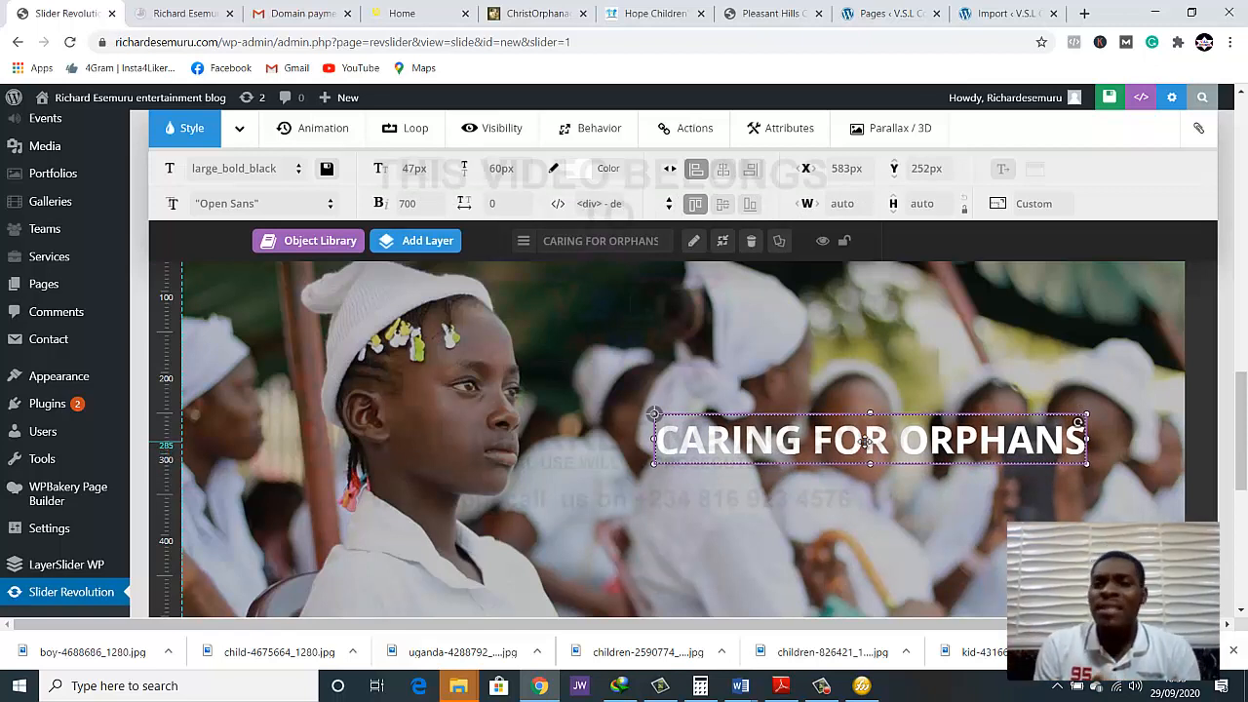
Browse the home slider on the edoorphanagehome.com reference site to examine its headings and subtitles, and return to the slide editor
click(395, 13)
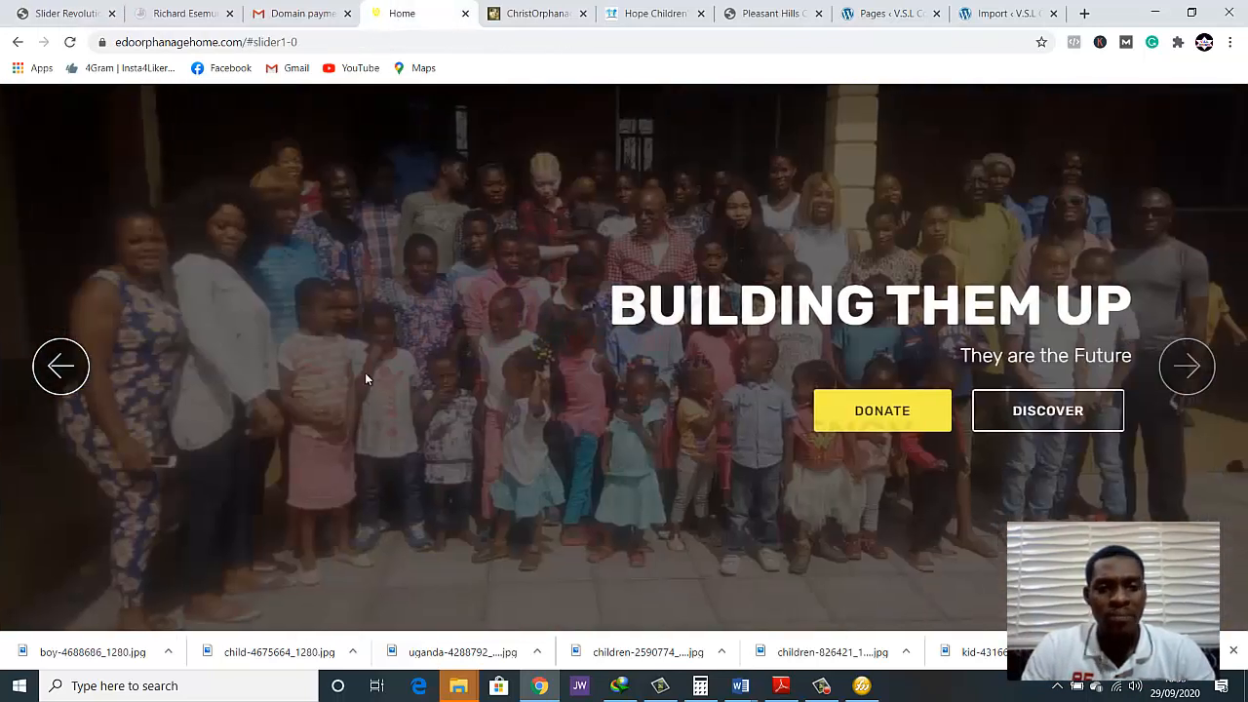
click(1187, 366)
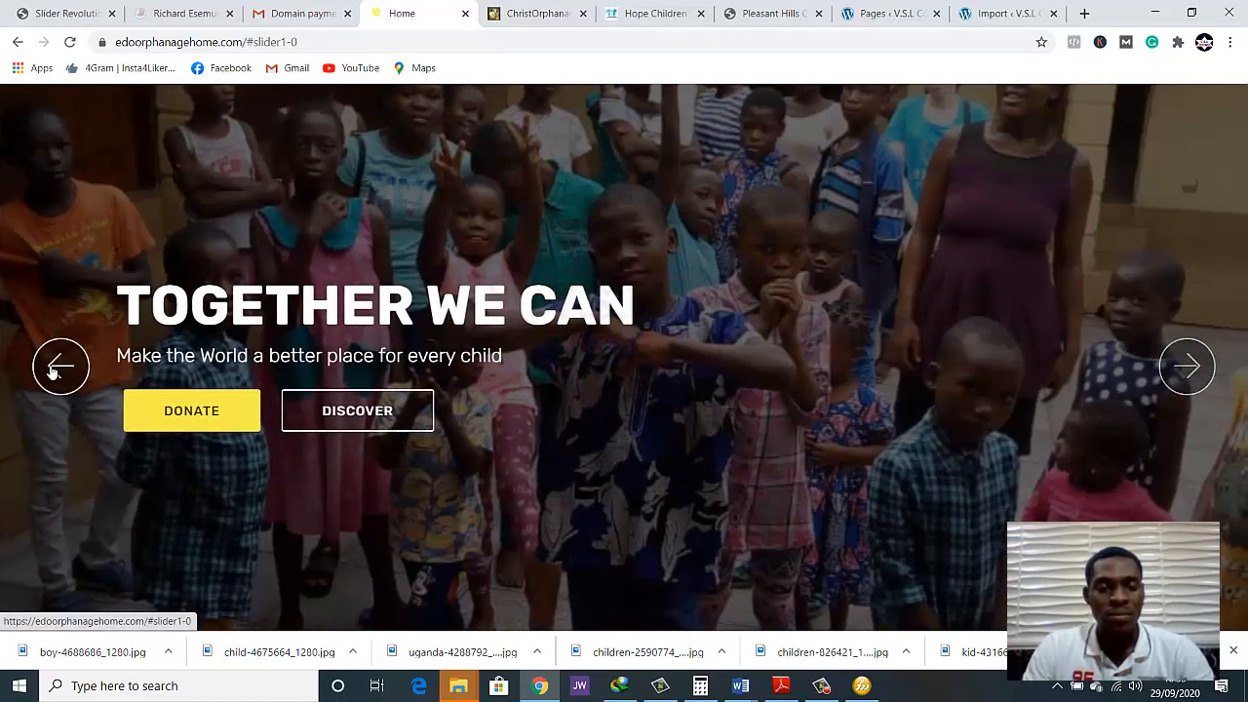
click(54, 372)
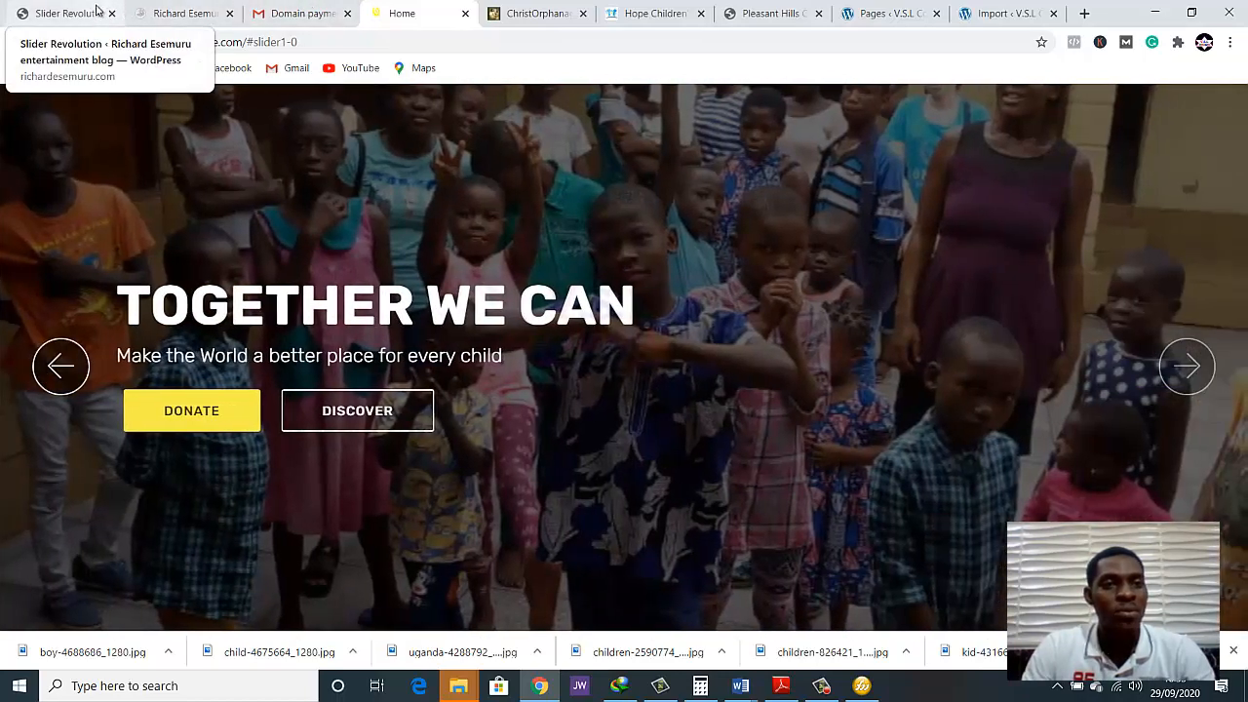
click(107, 12)
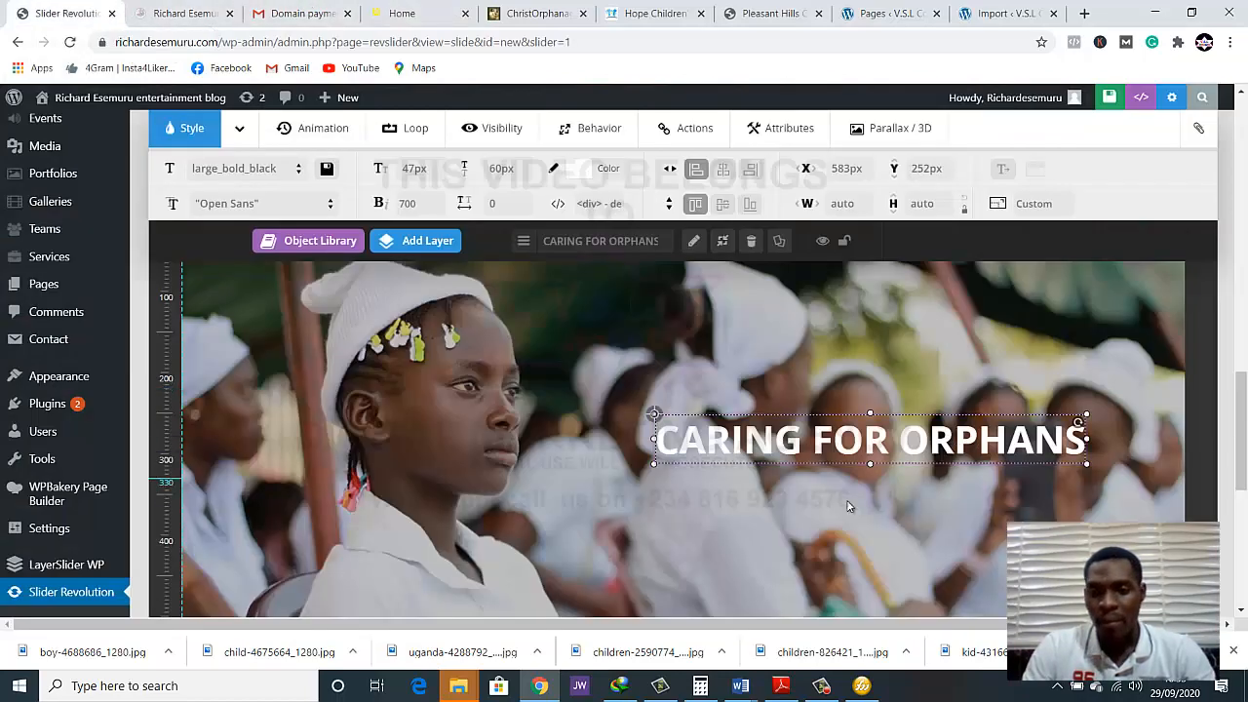
Add a new text layer to the slide reading "THEY ALL DESERVE HOMES"
mouse_move(436, 253)
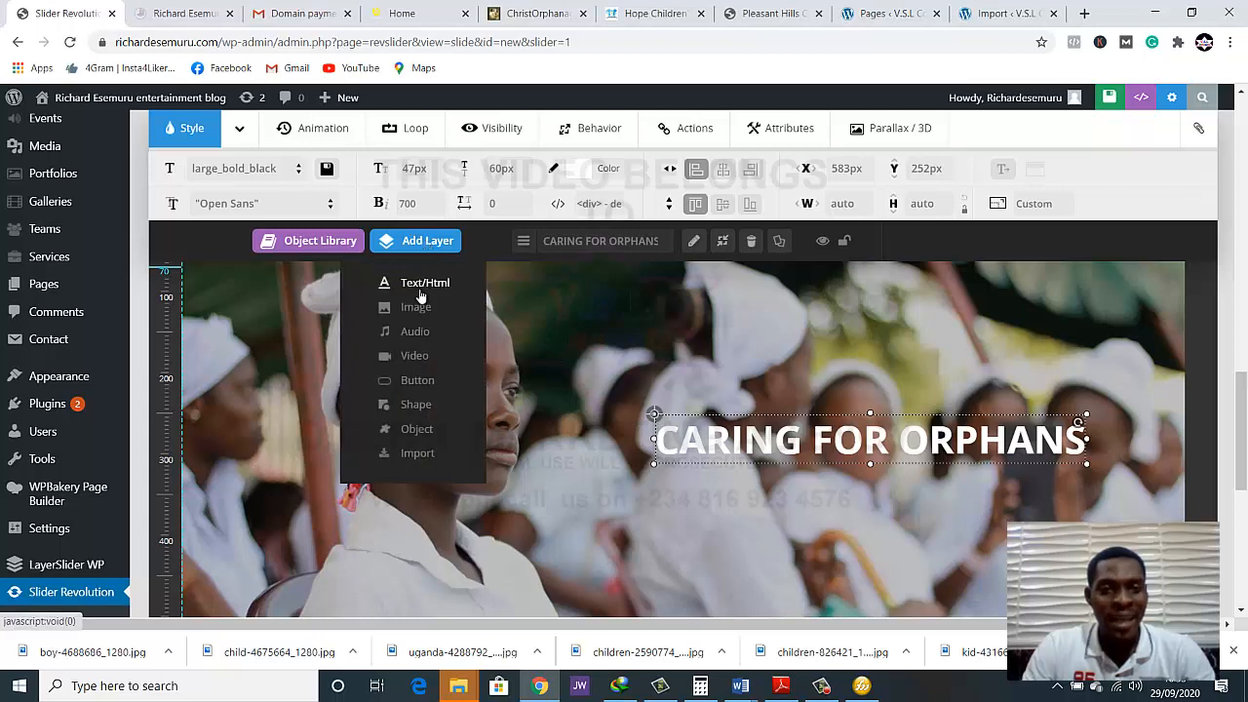
click(418, 289)
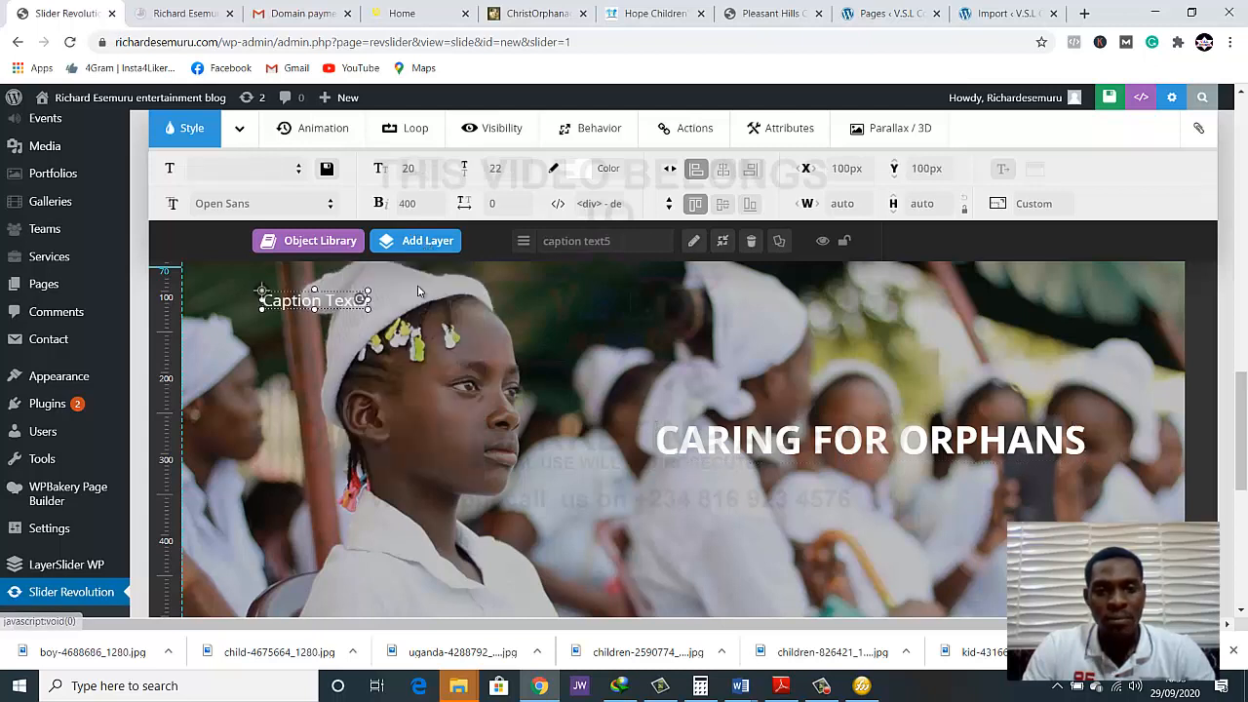
key(ctrl+a)
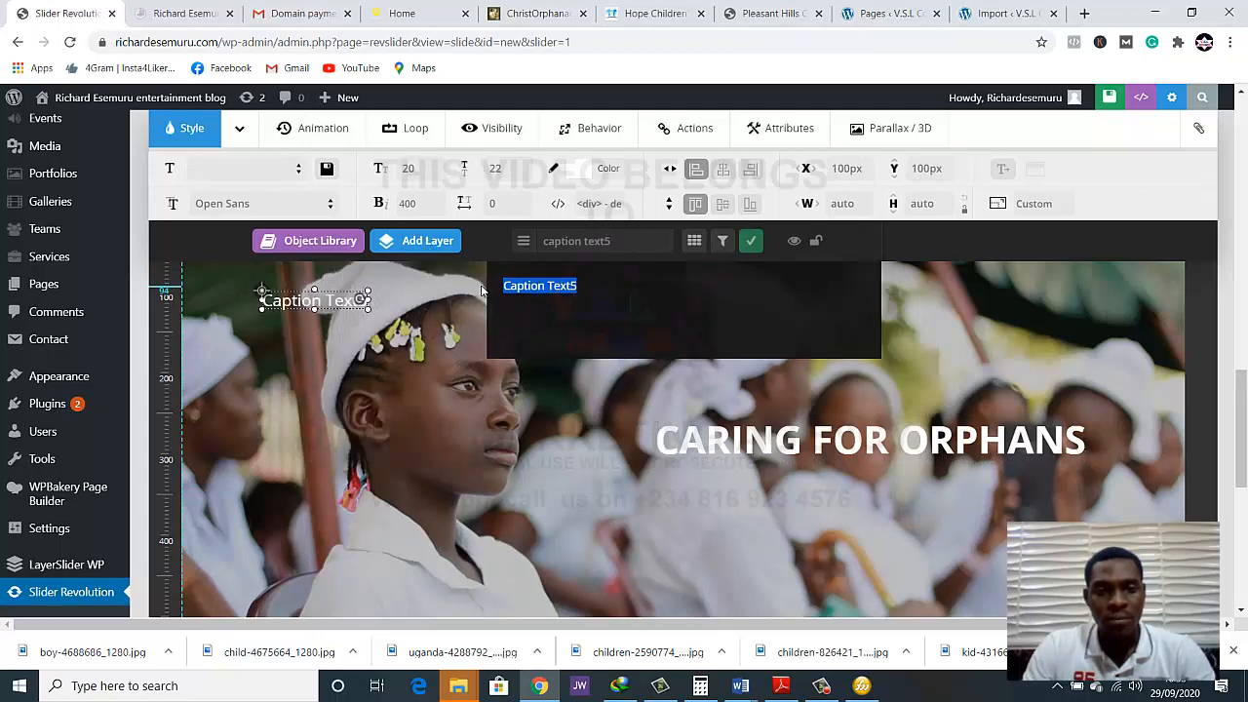
text(THE)
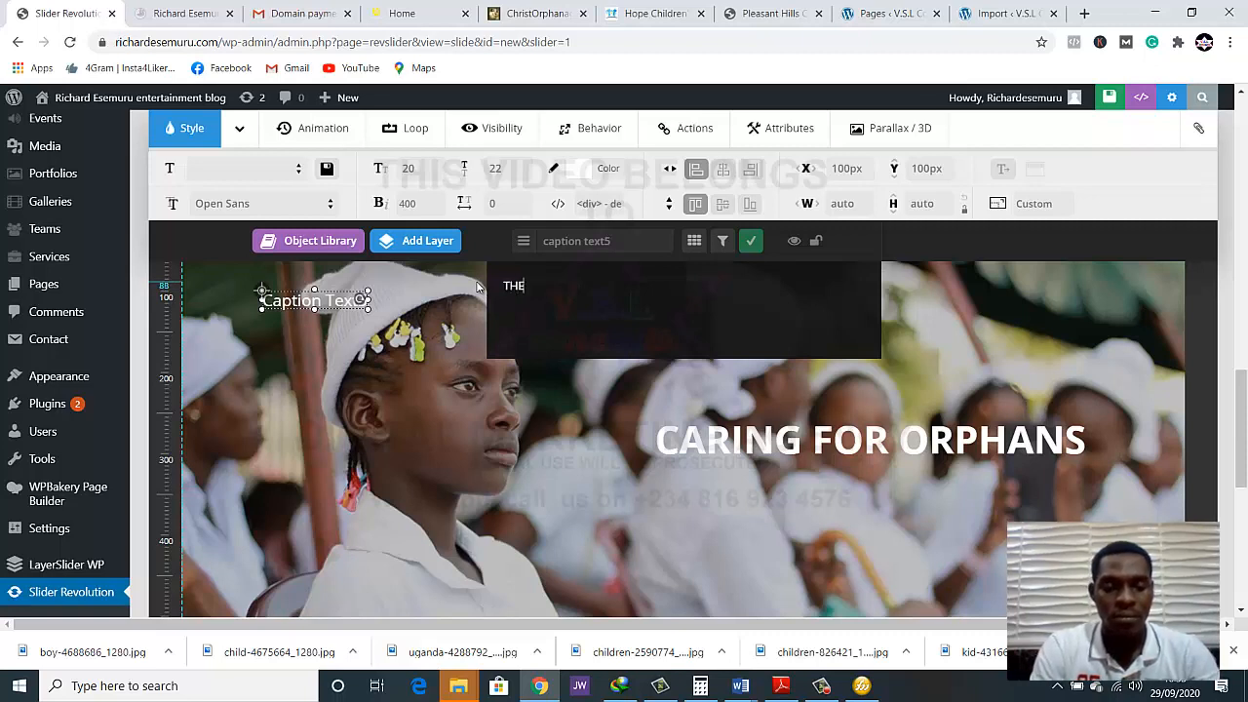
text(Y ALL DESERVE HOM)
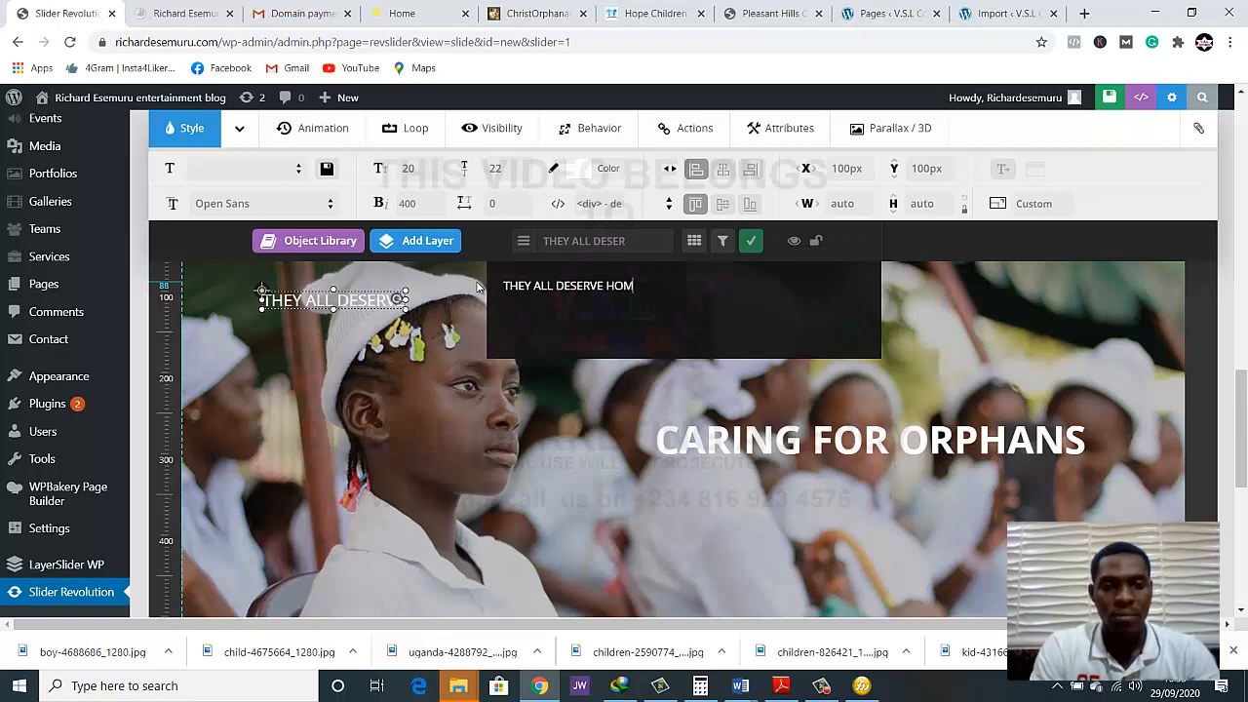
text(ES)
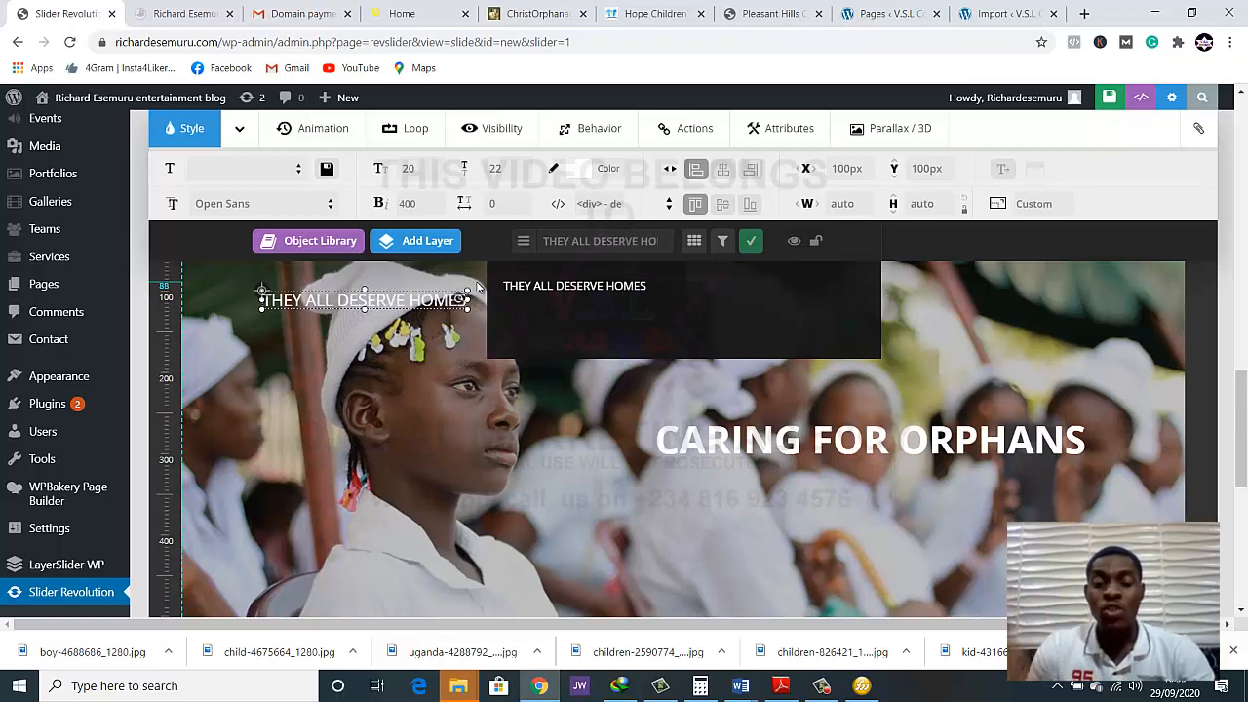
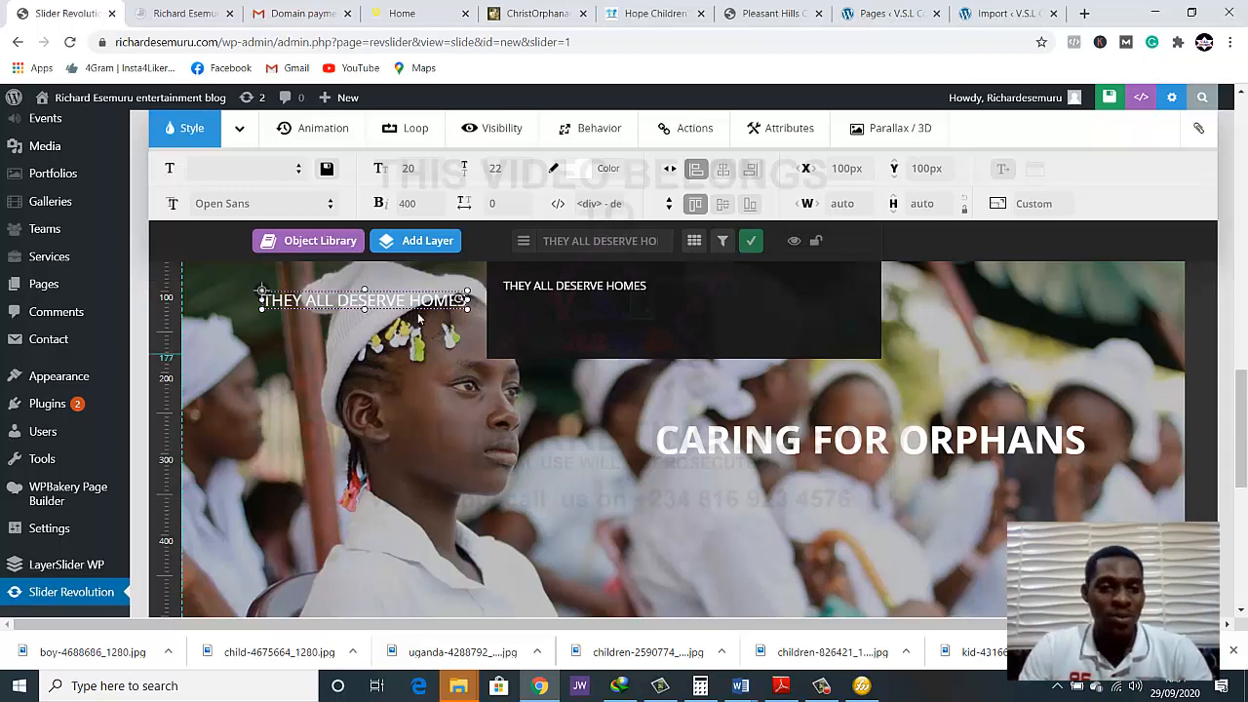
Move the "THEY ALL DESERVE HOMES" layer beneath the heading, at about X 744 px, Y 322 px, and retype it as "They All Deserve Homes"
click(853, 329)
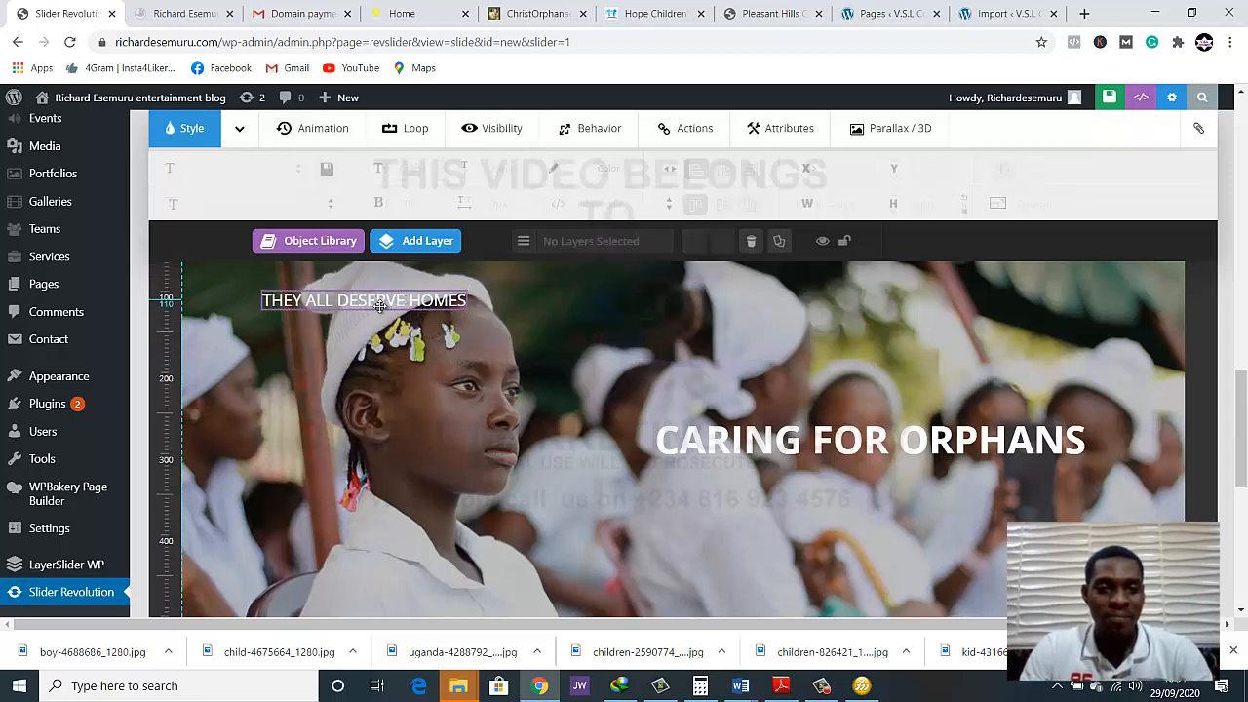
drag(380, 306, 903, 481)
double_click(903, 480)
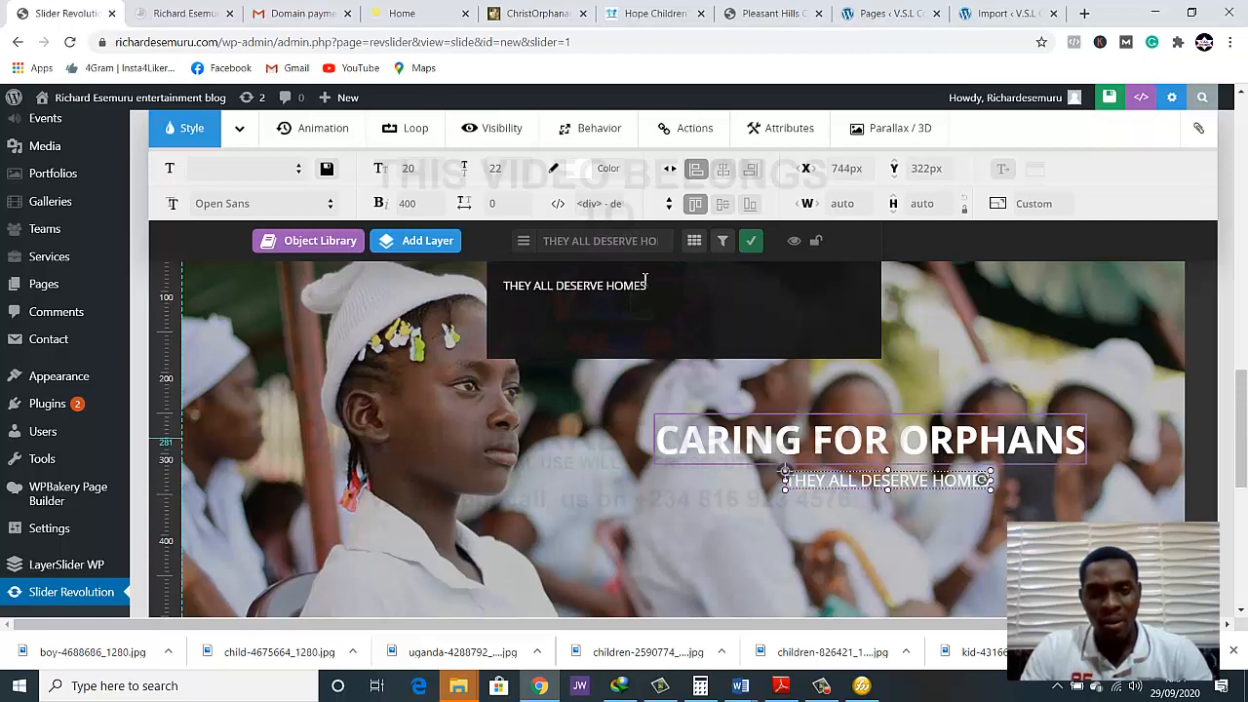
drag(648, 285, 493, 288)
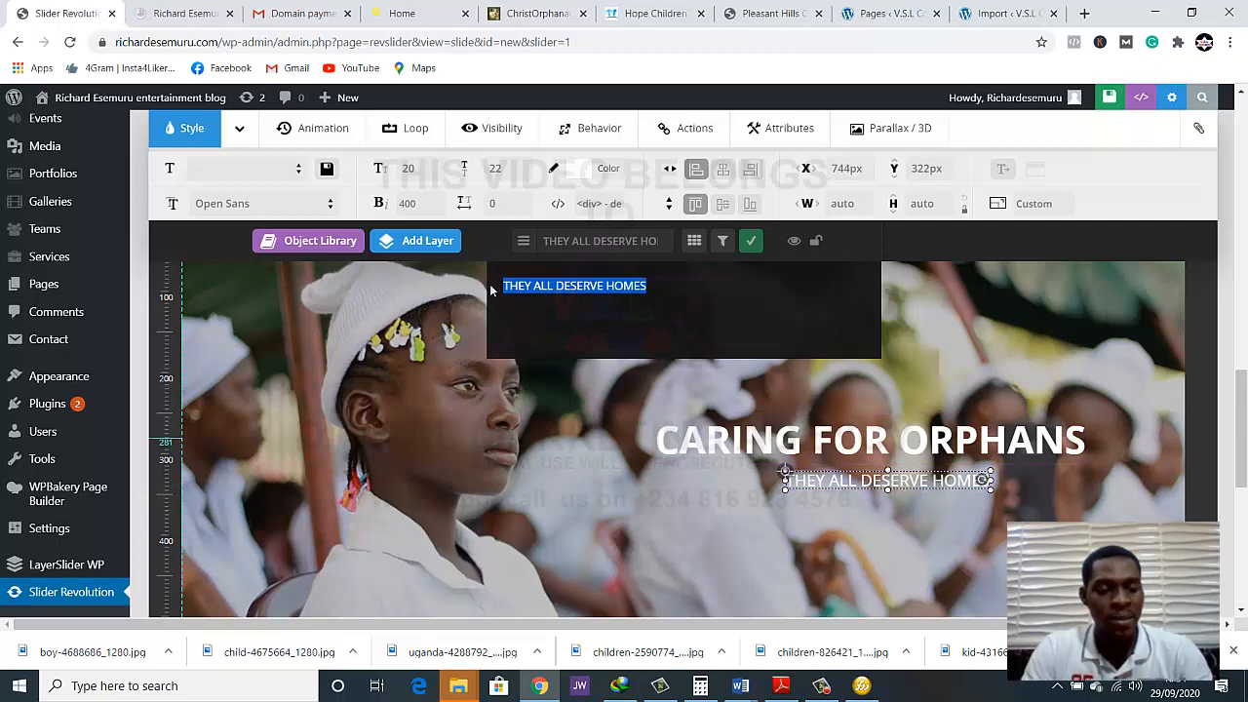
text(Th)
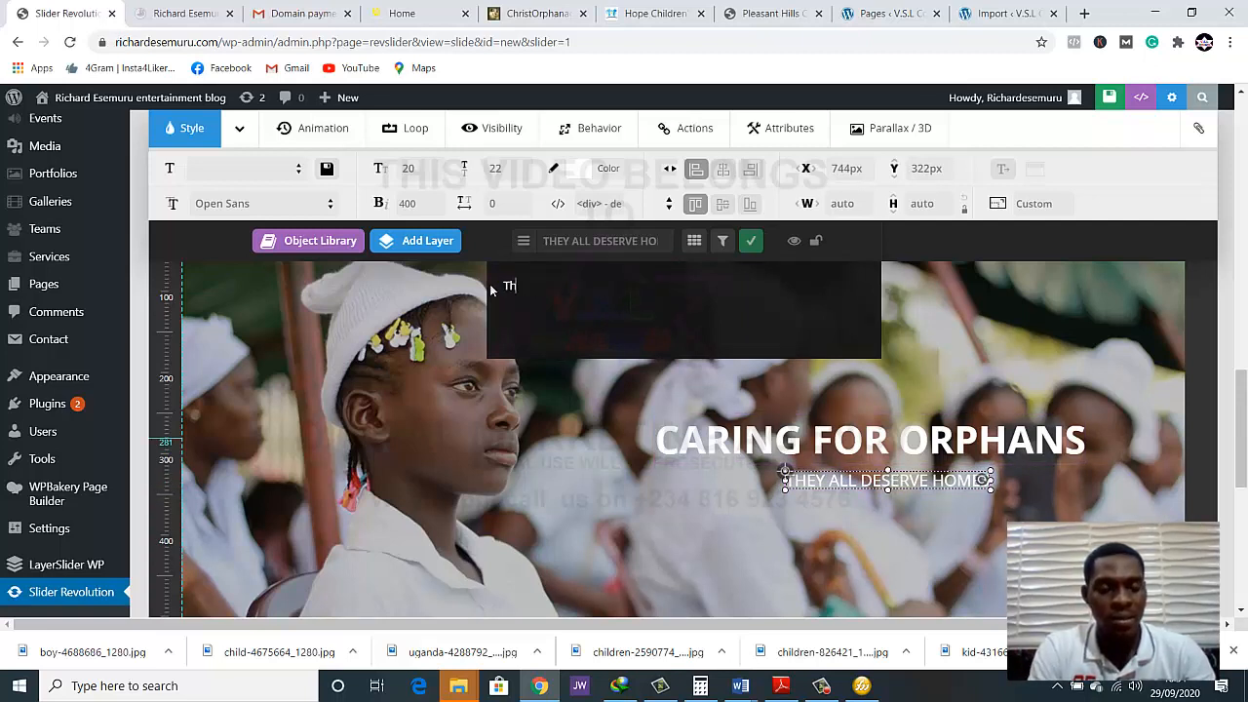
text(ey All)
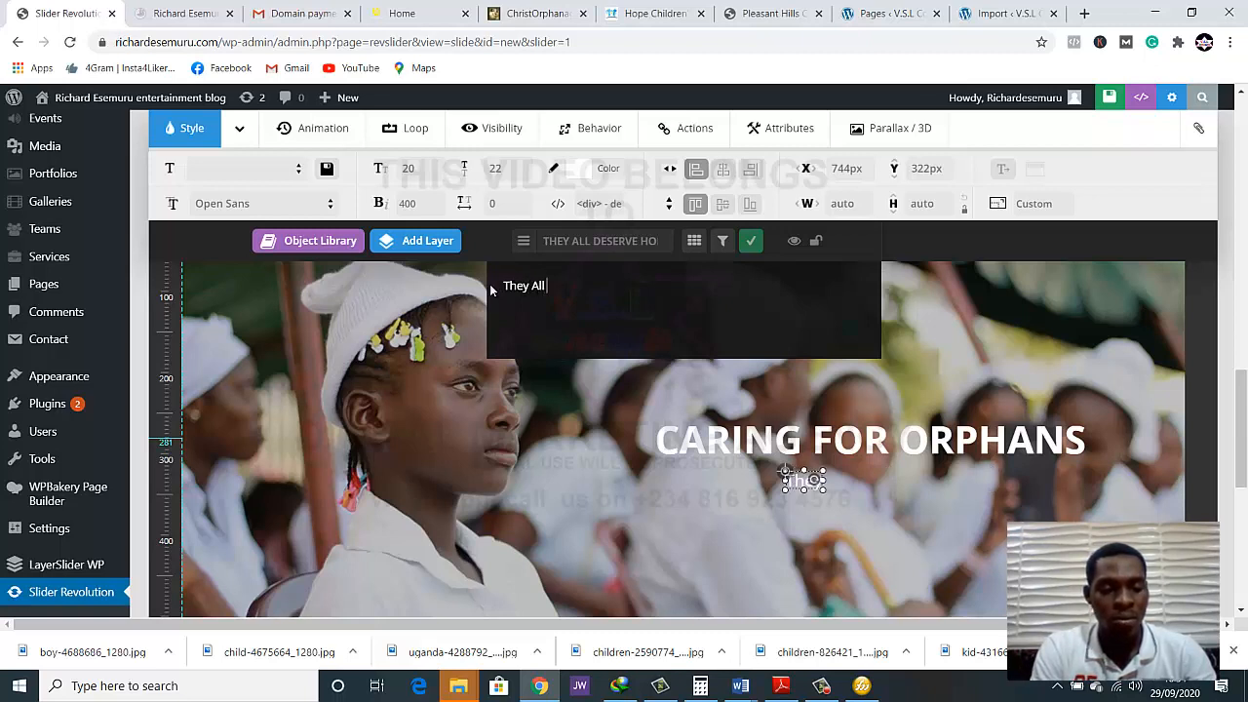
text( Deserve)
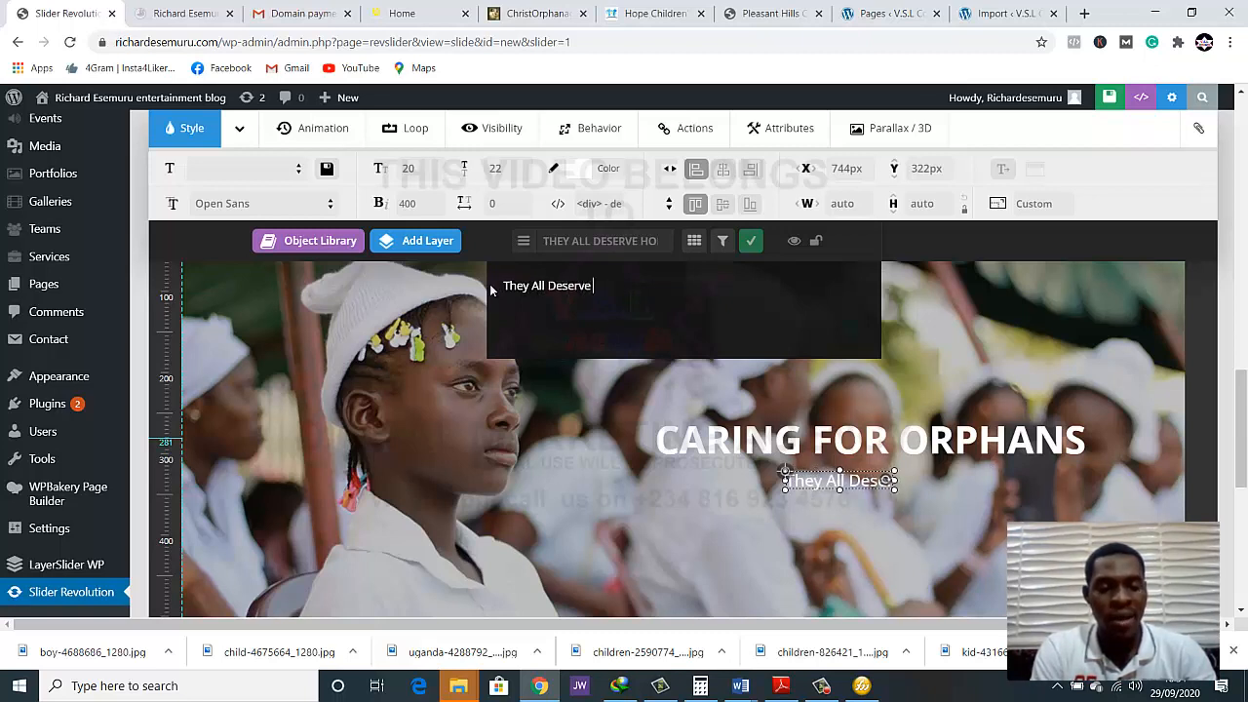
text( Ho)
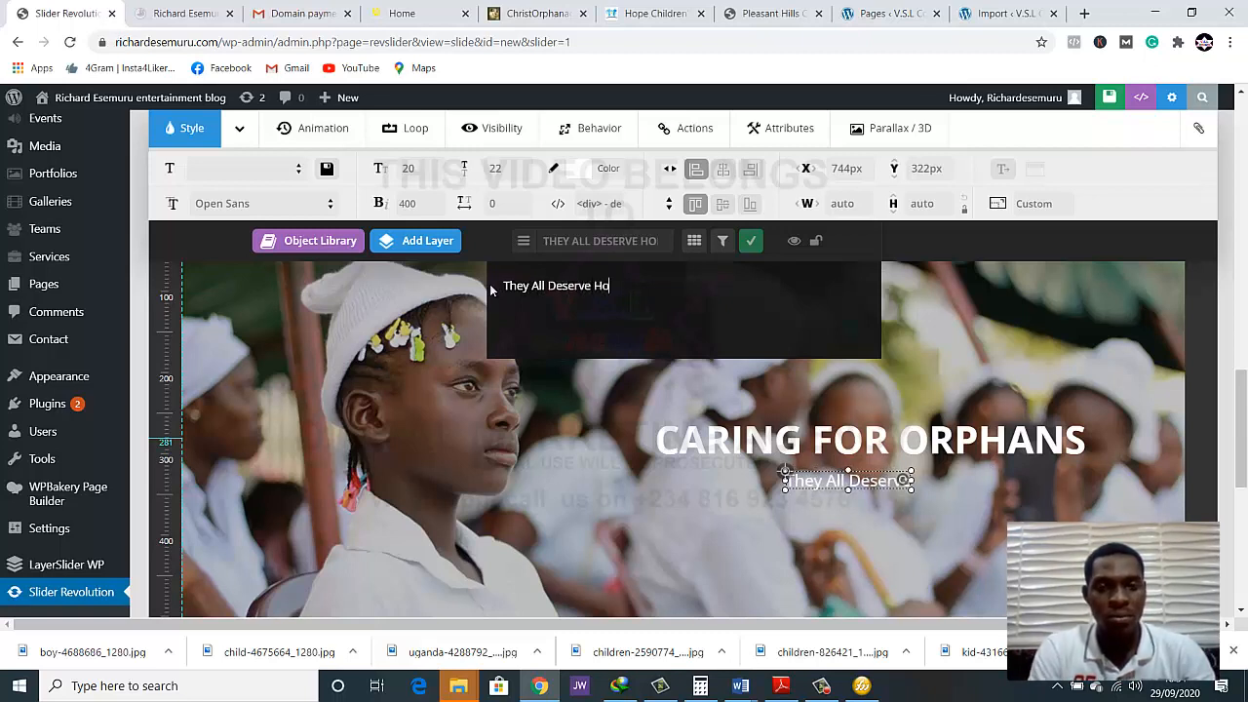
text(mes)
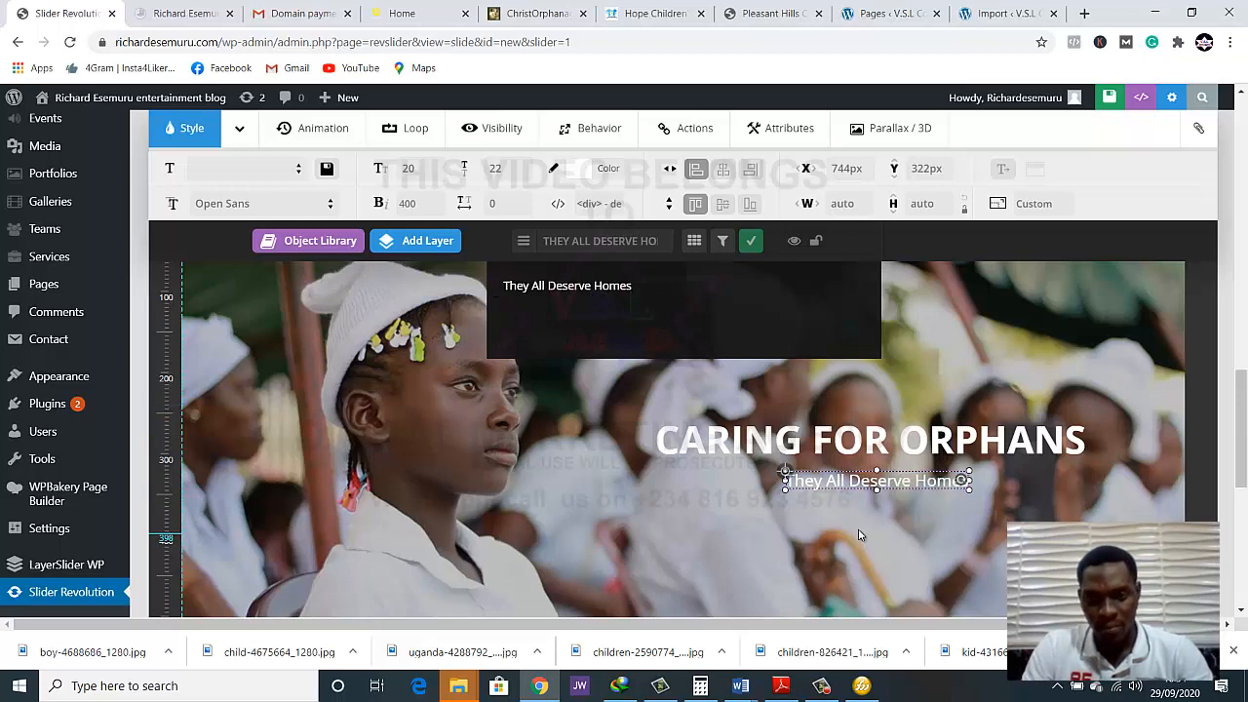
click(859, 535)
Nudge the "They All Deserve Homes" layer to about X 738 px, Y 321 px and set its font size to 30 px
click(850, 480)
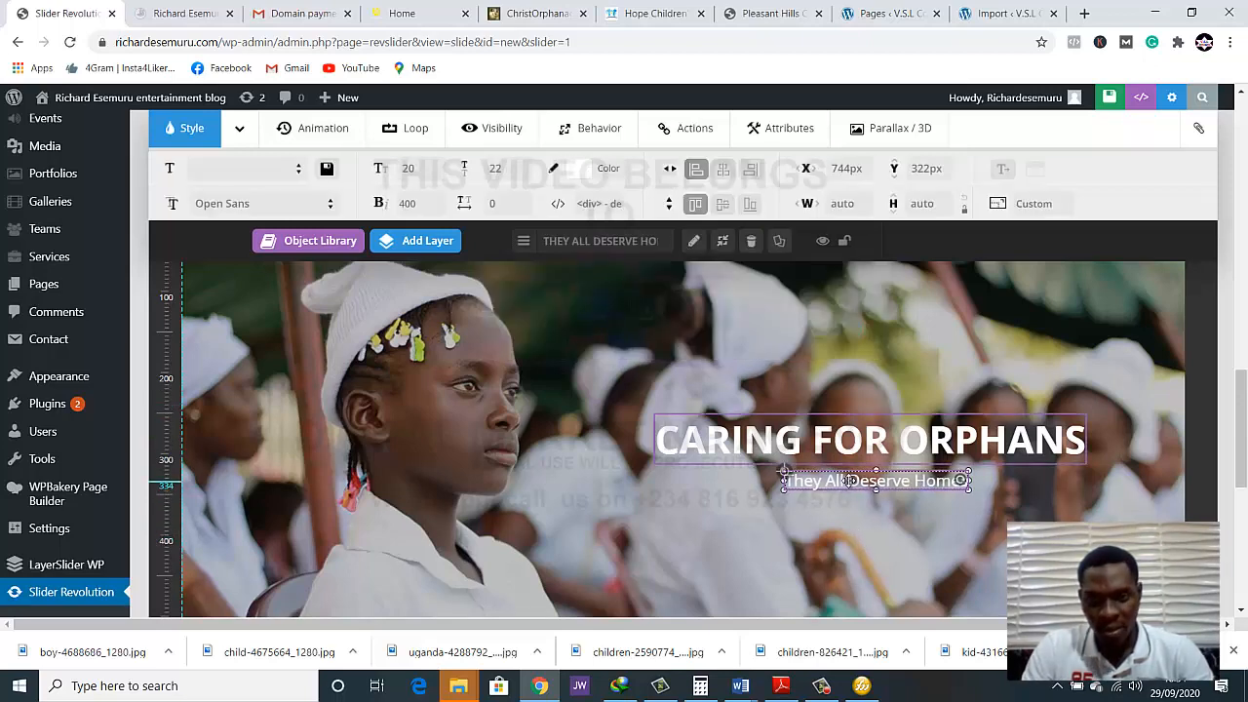
drag(850, 481, 845, 479)
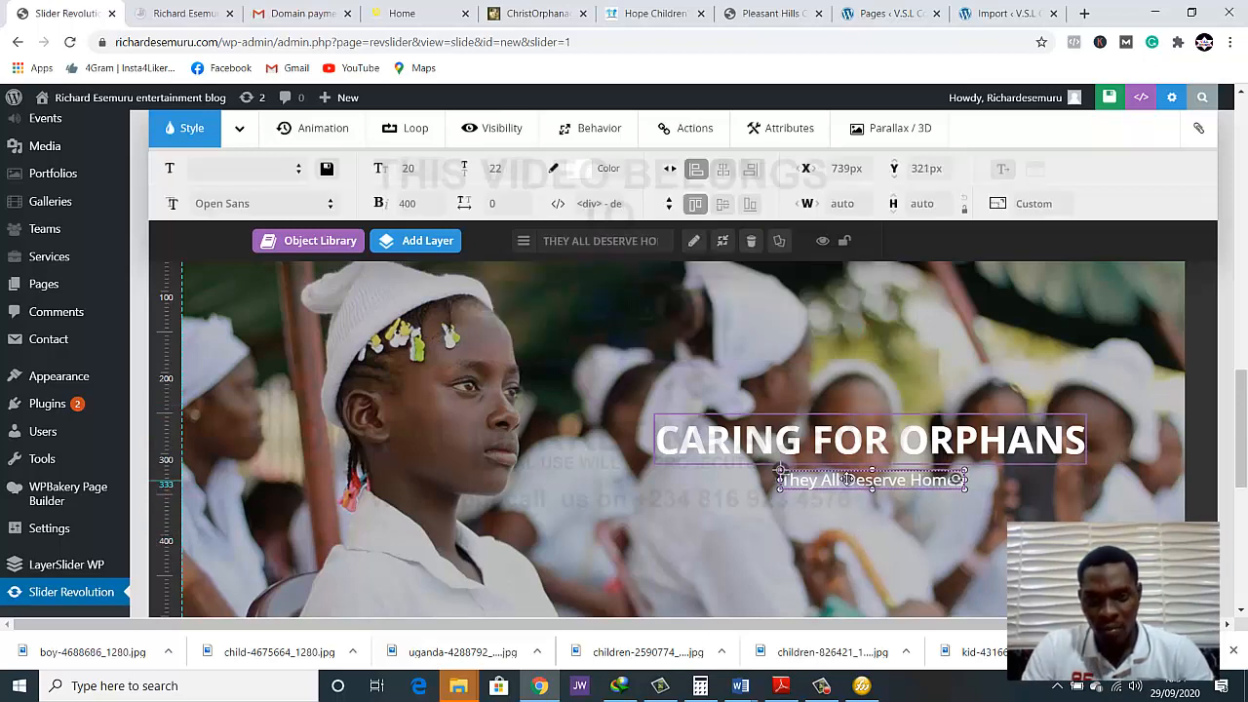
click(411, 170)
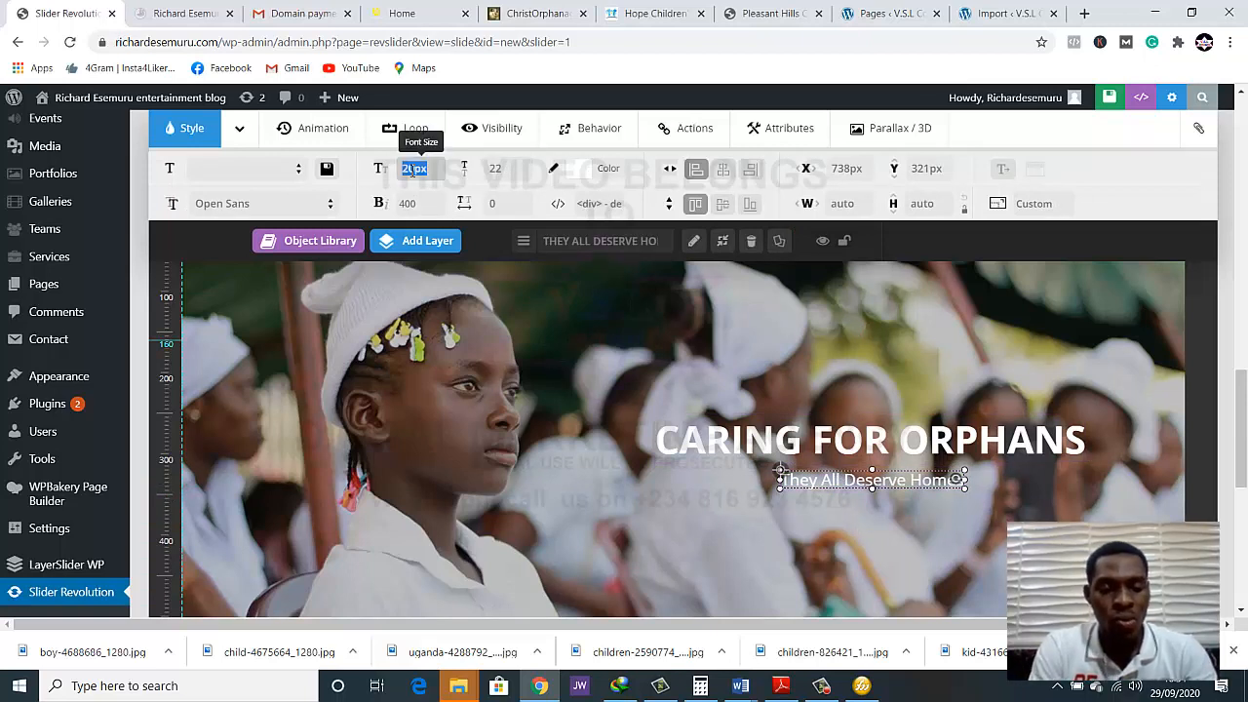
text(30)
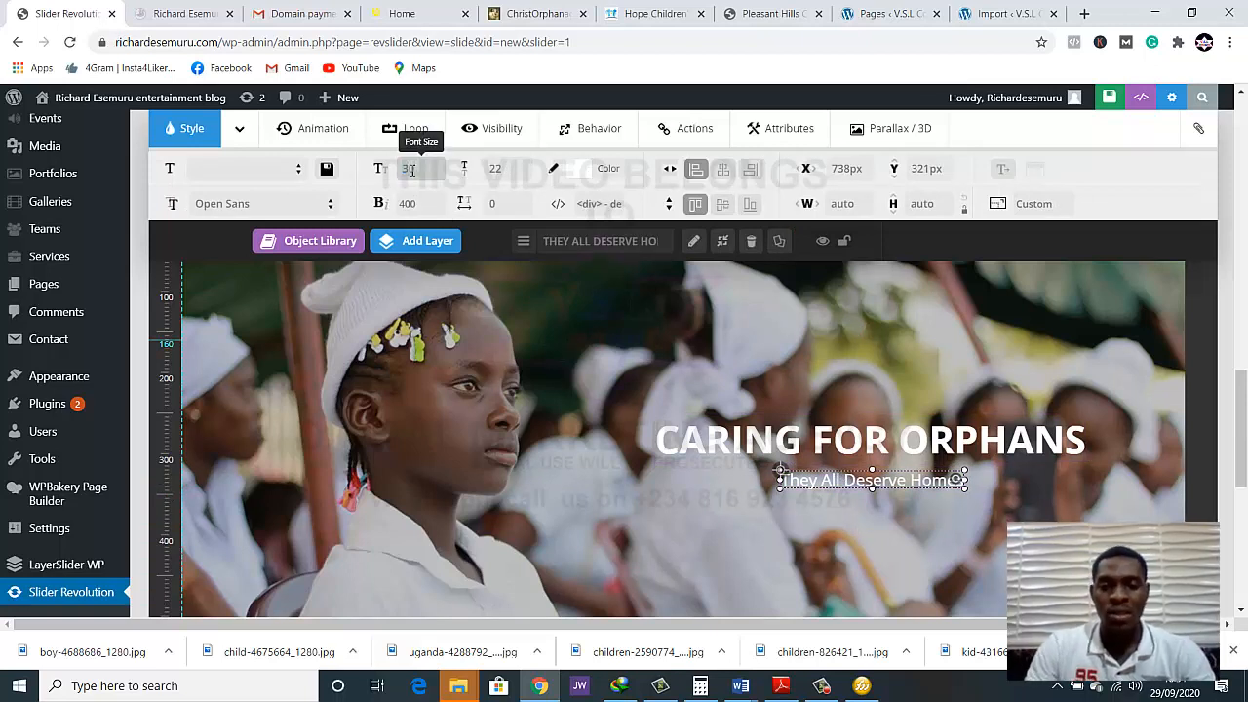
key(Return)
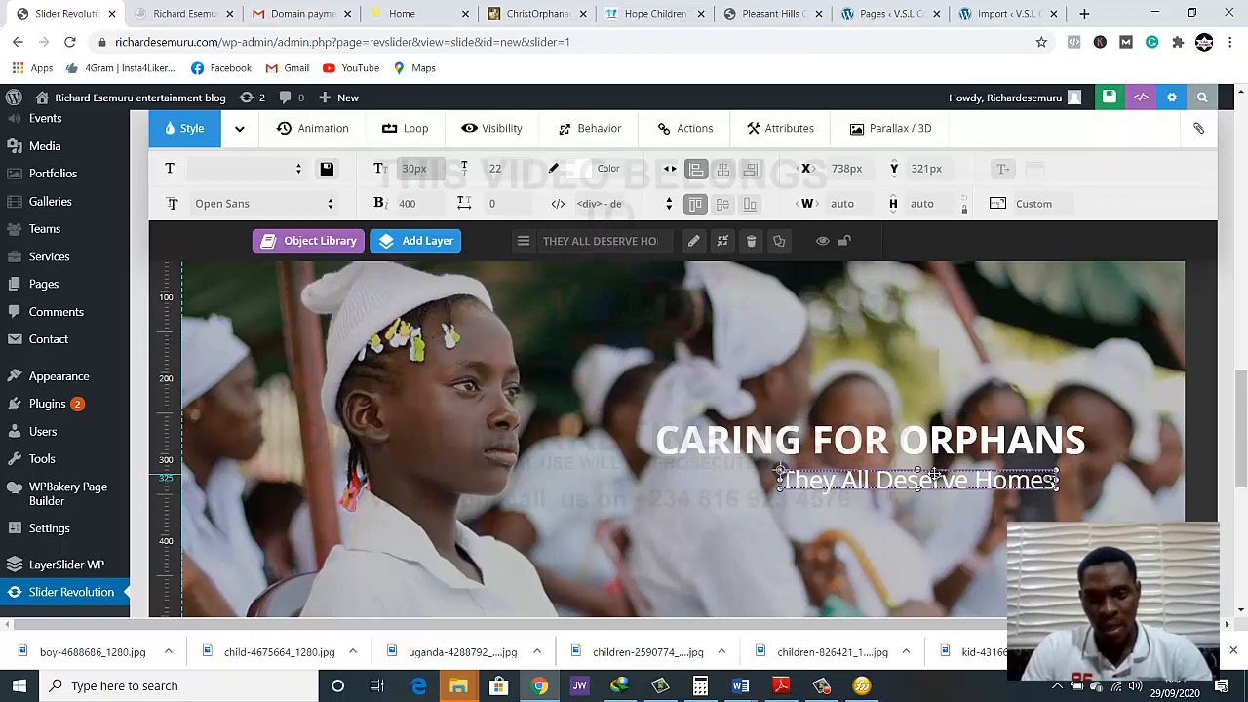
Reposition the enlarged "They All Deserve Homes" subtitle centrally beneath the heading, at about X 690 px, Y 325 px
drag(934, 474, 889, 476)
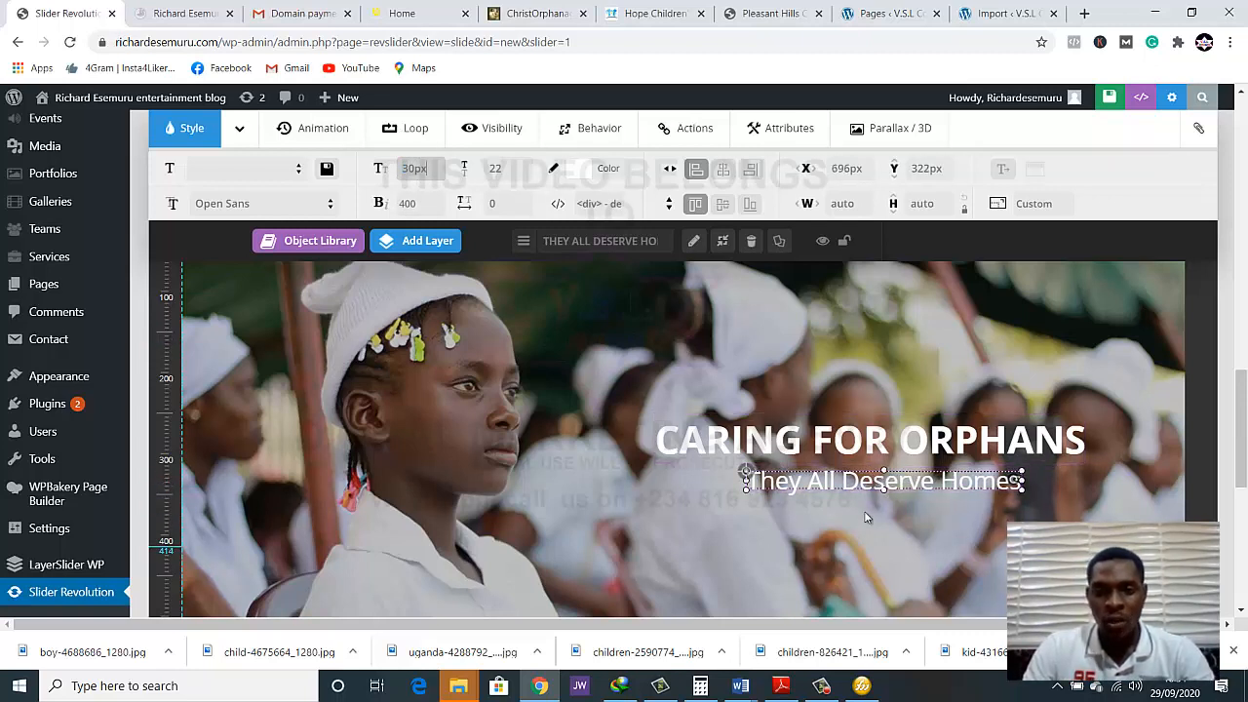
click(1104, 506)
scroll(1102, 506, down, 1)
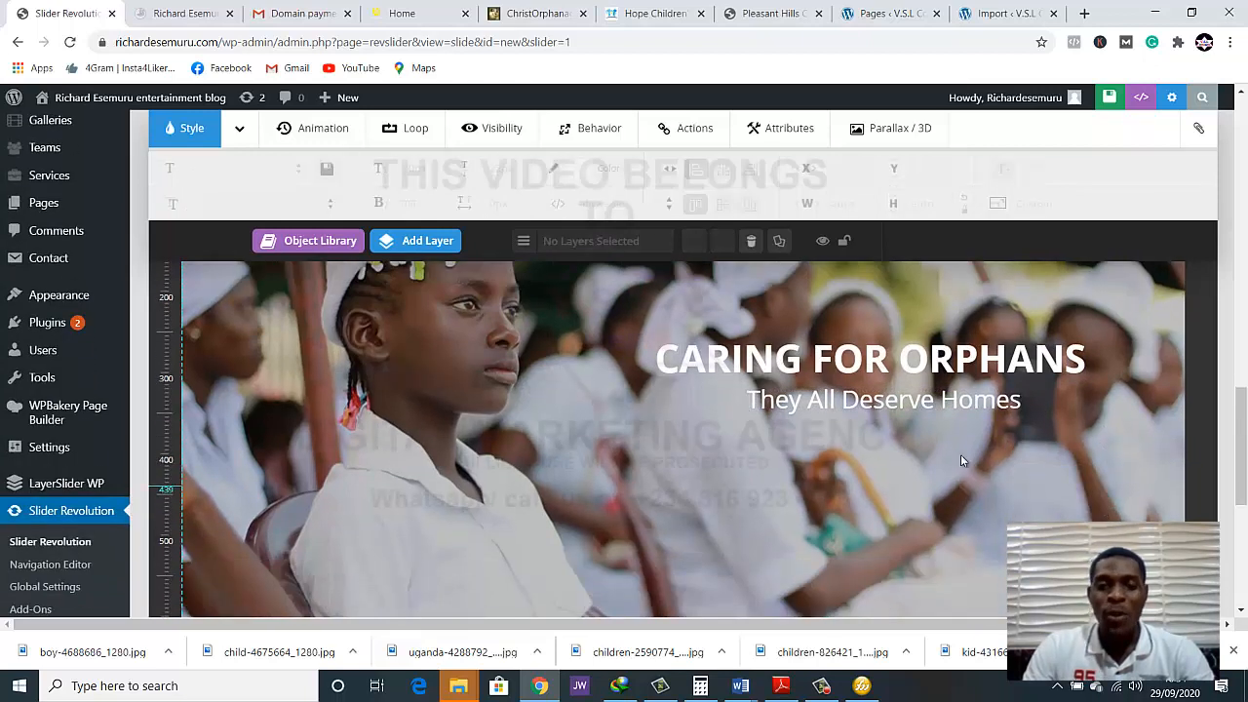
click(846, 409)
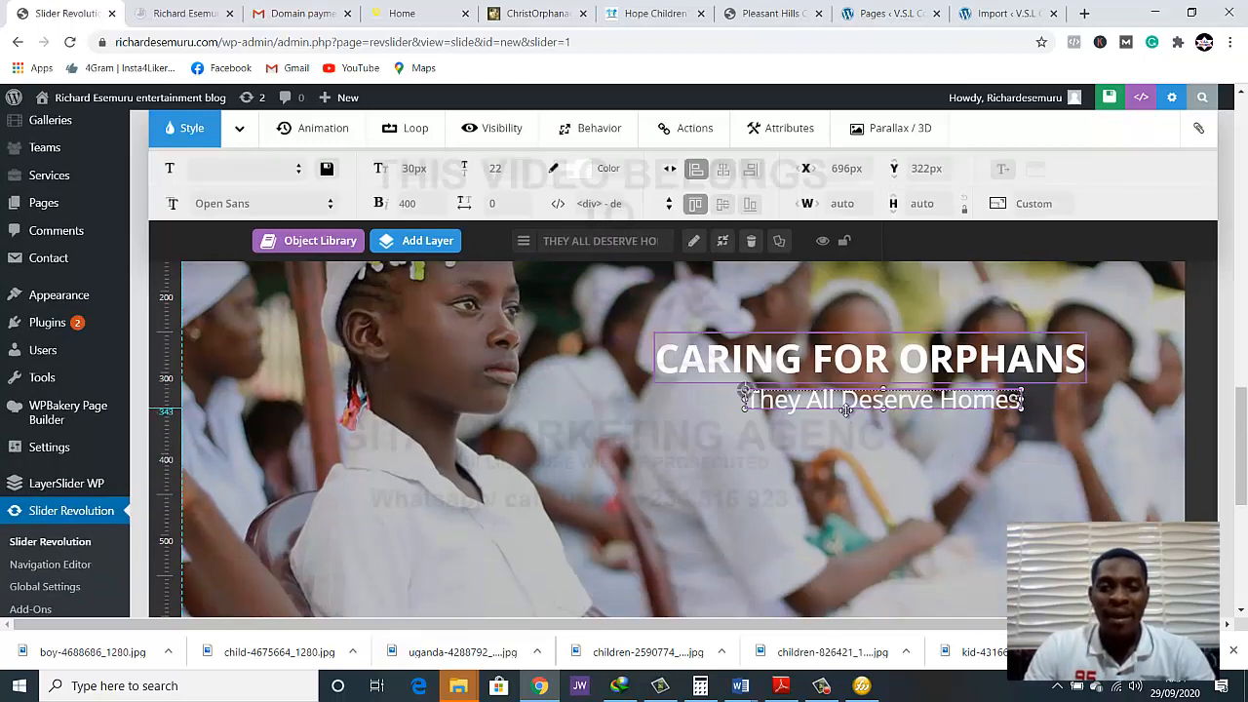
drag(846, 408, 840, 412)
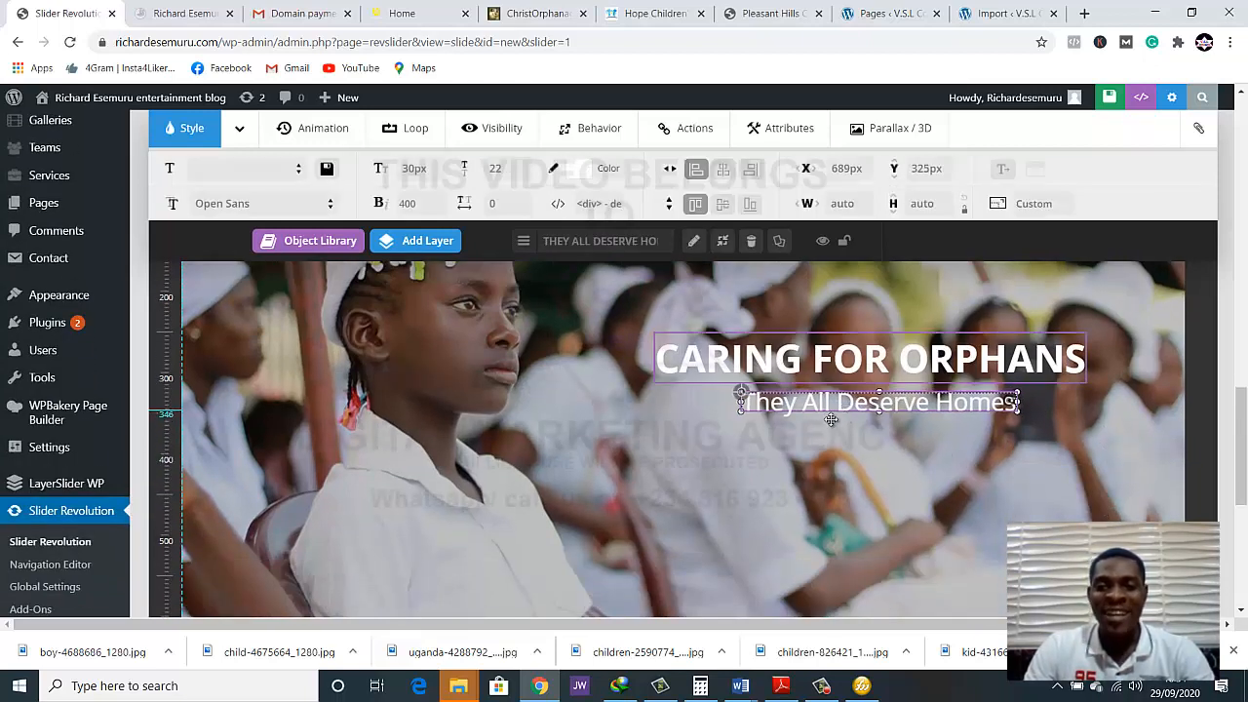
click(738, 449)
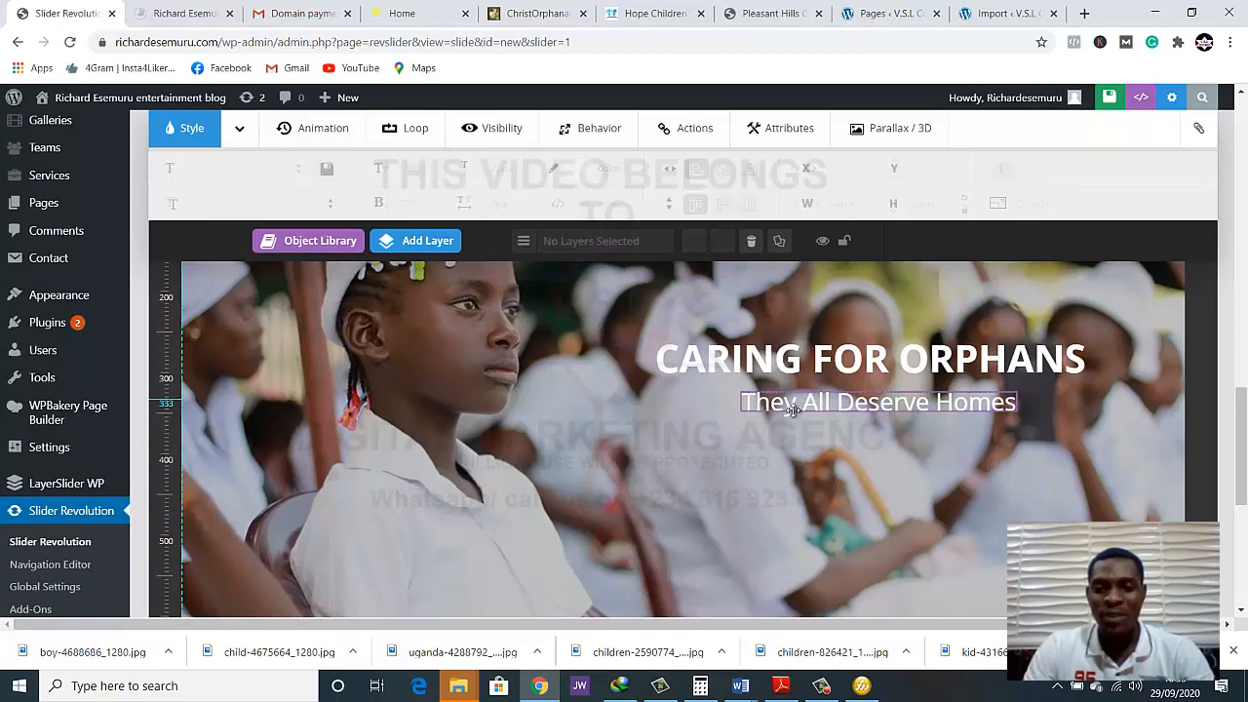
click(766, 405)
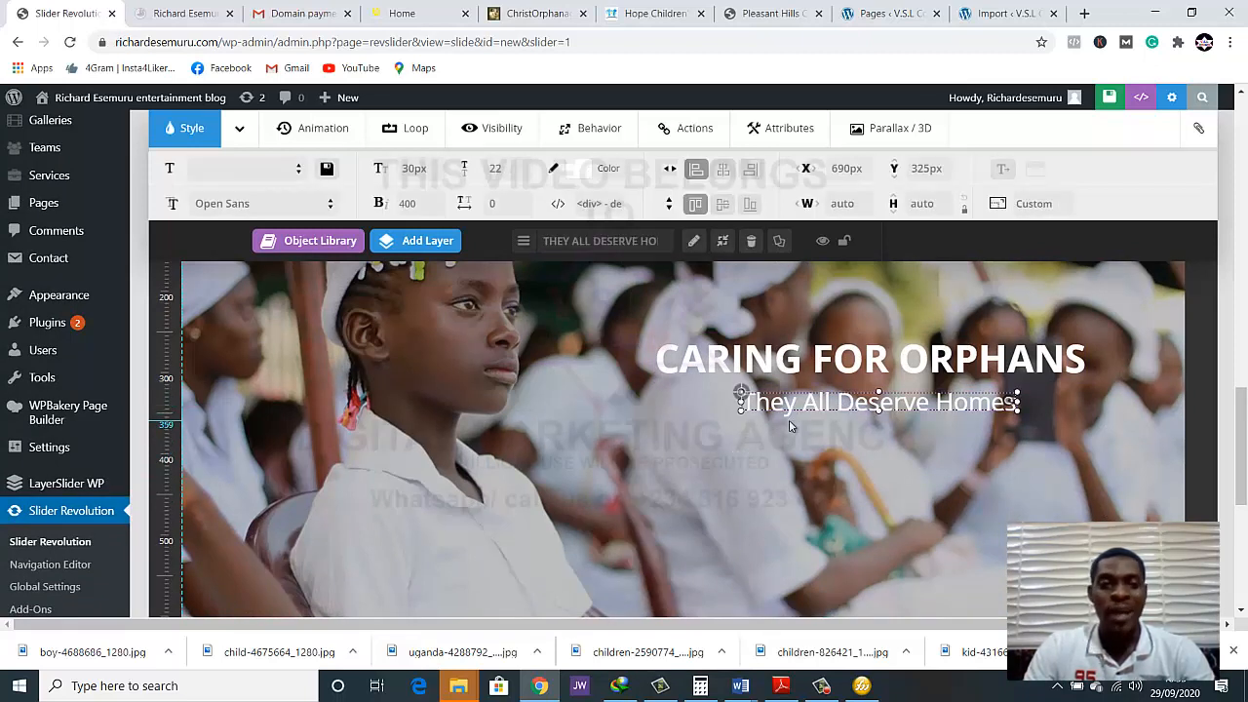
Add another text layer to the slide reading "Show your support"
mouse_move(427, 252)
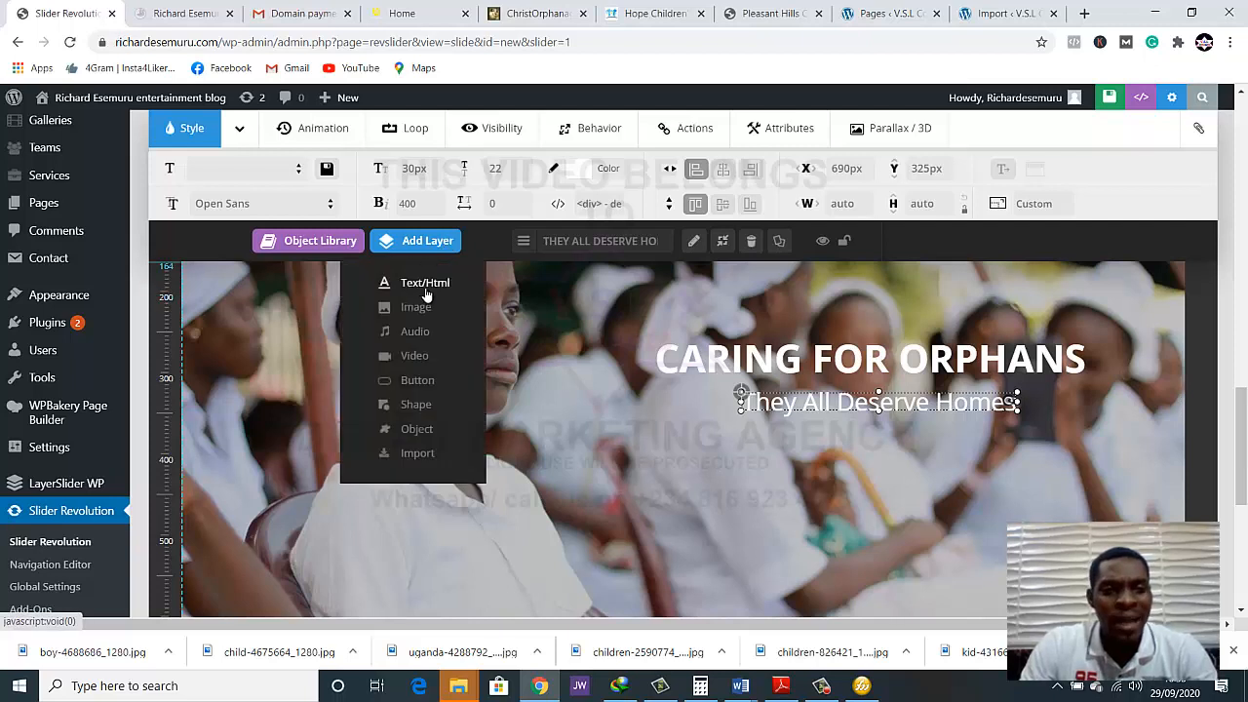
click(425, 285)
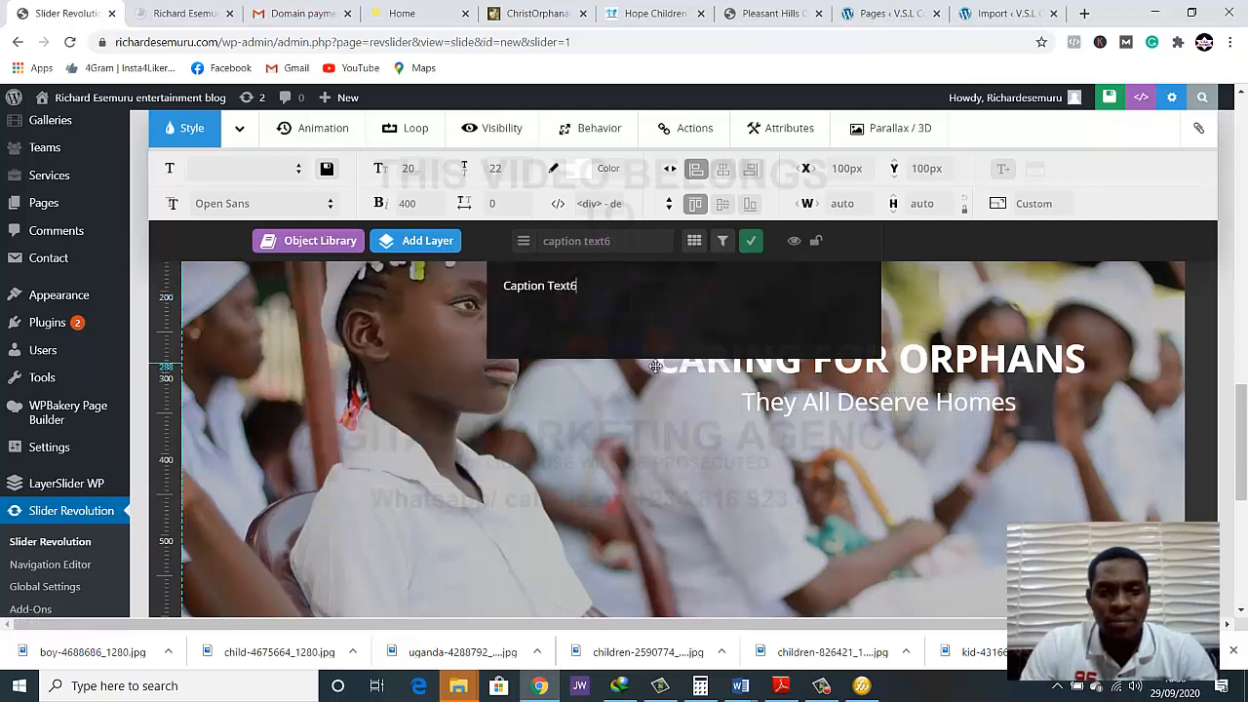
drag(616, 292, 486, 293)
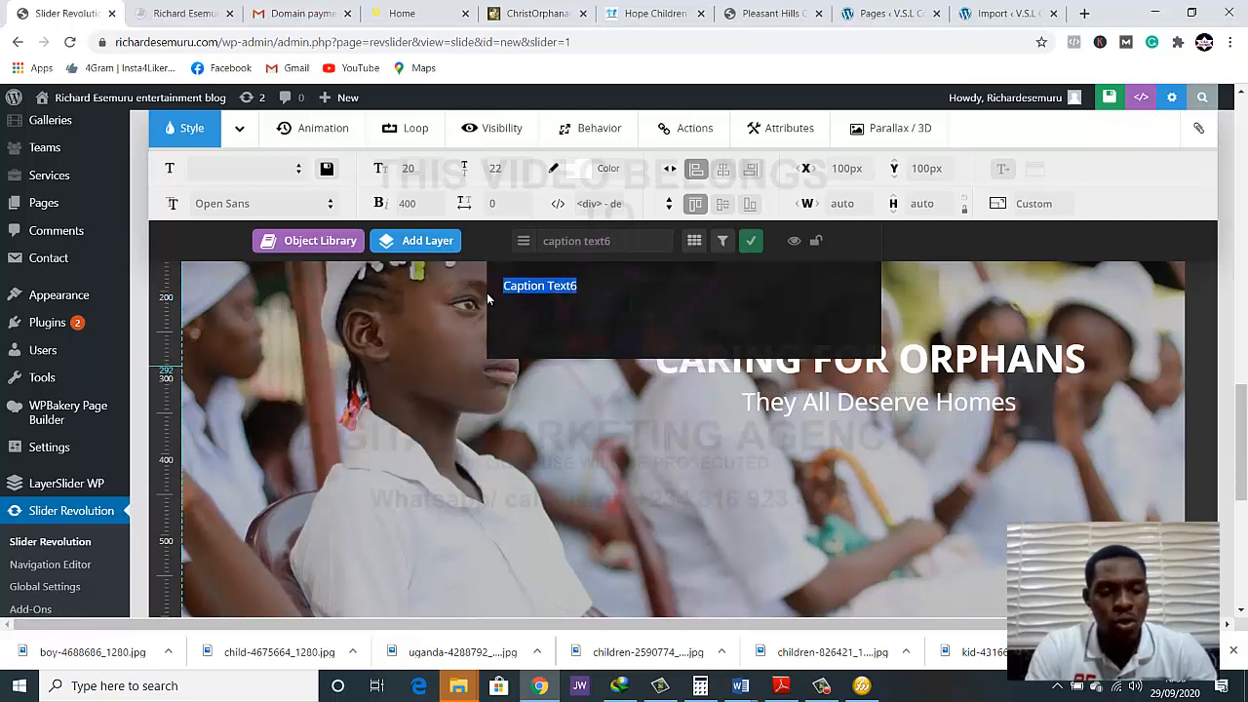
text(Show your)
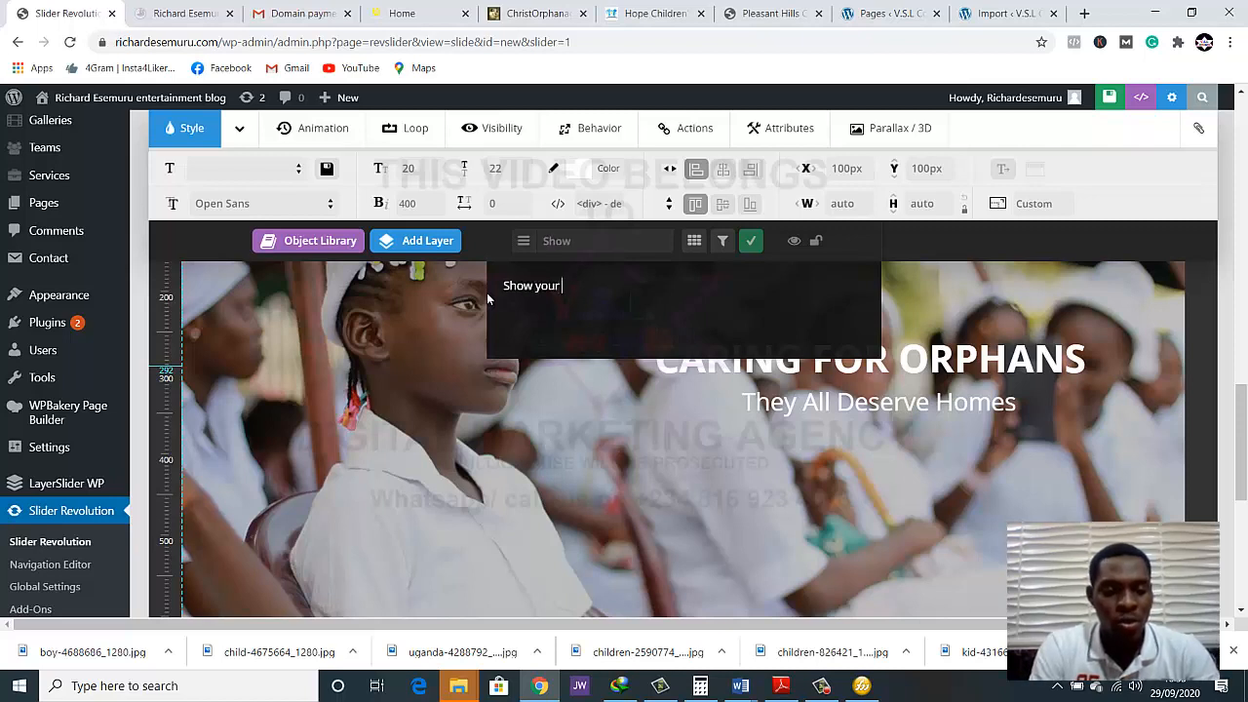
text( support)
key(BackSpace)
key(BackSpace)
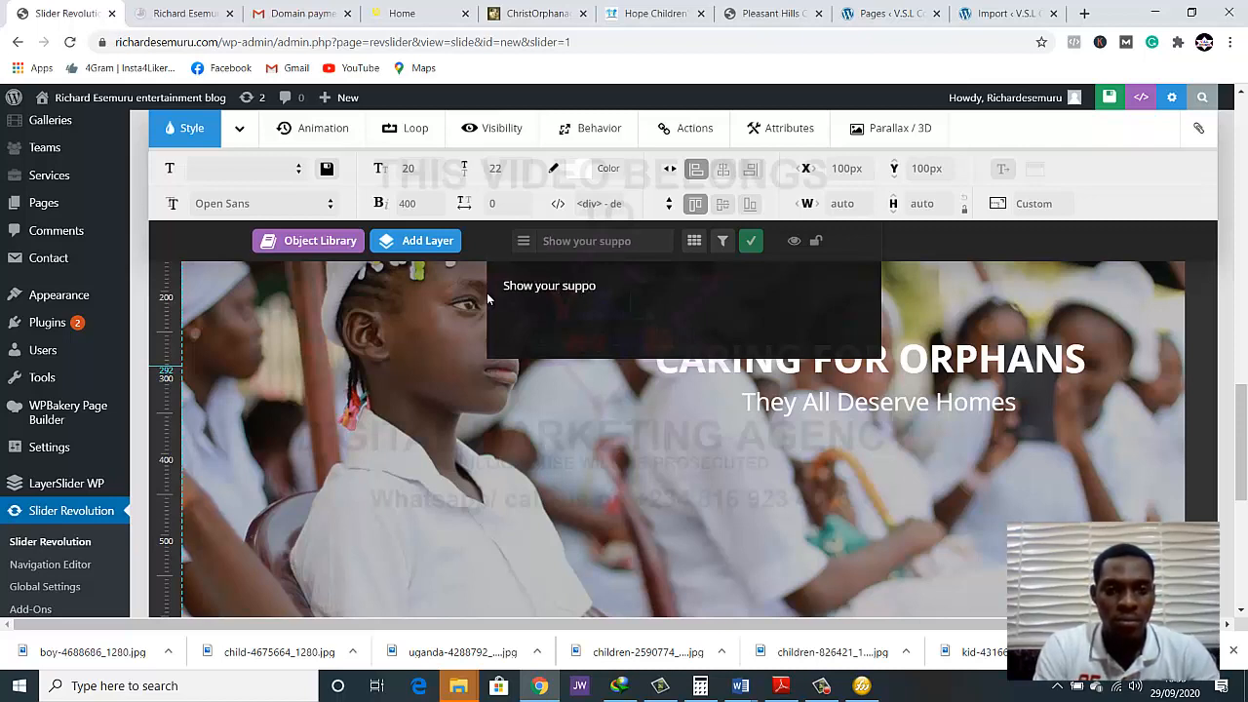
text(rt)
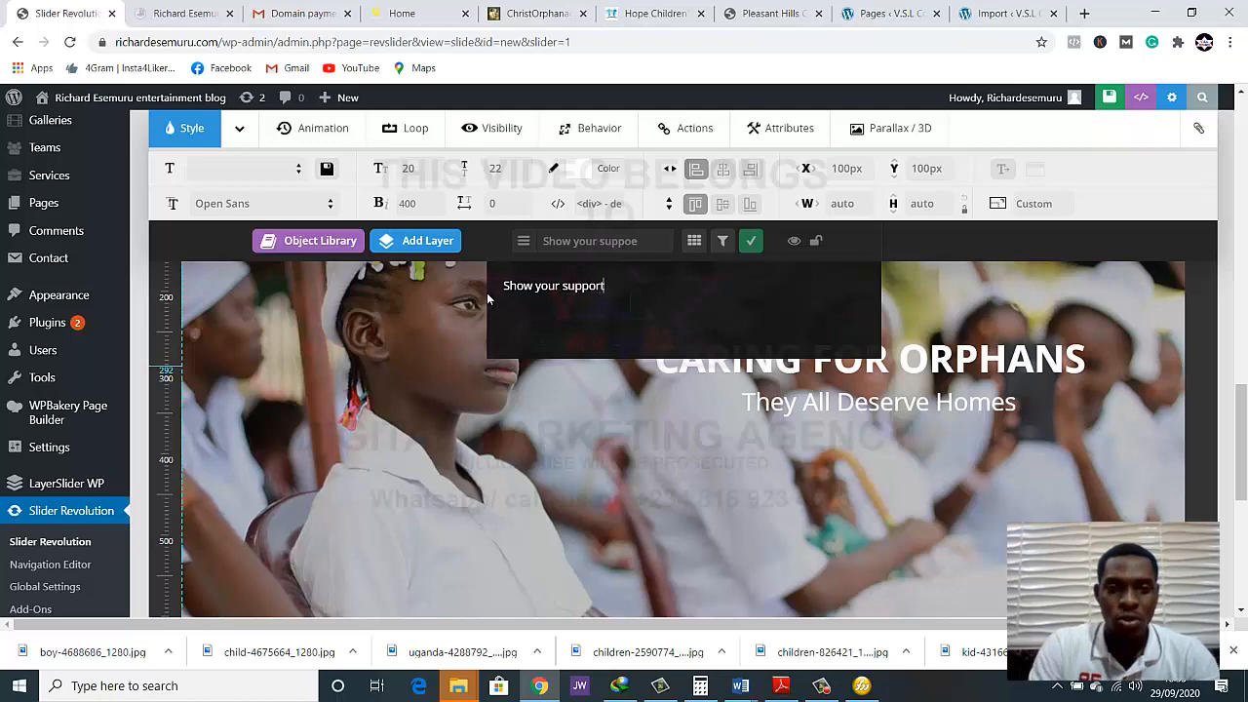
click(748, 249)
Move the "Show your support" layer beneath the subtitle, to about X 774 px, Y 361 px
click(444, 244)
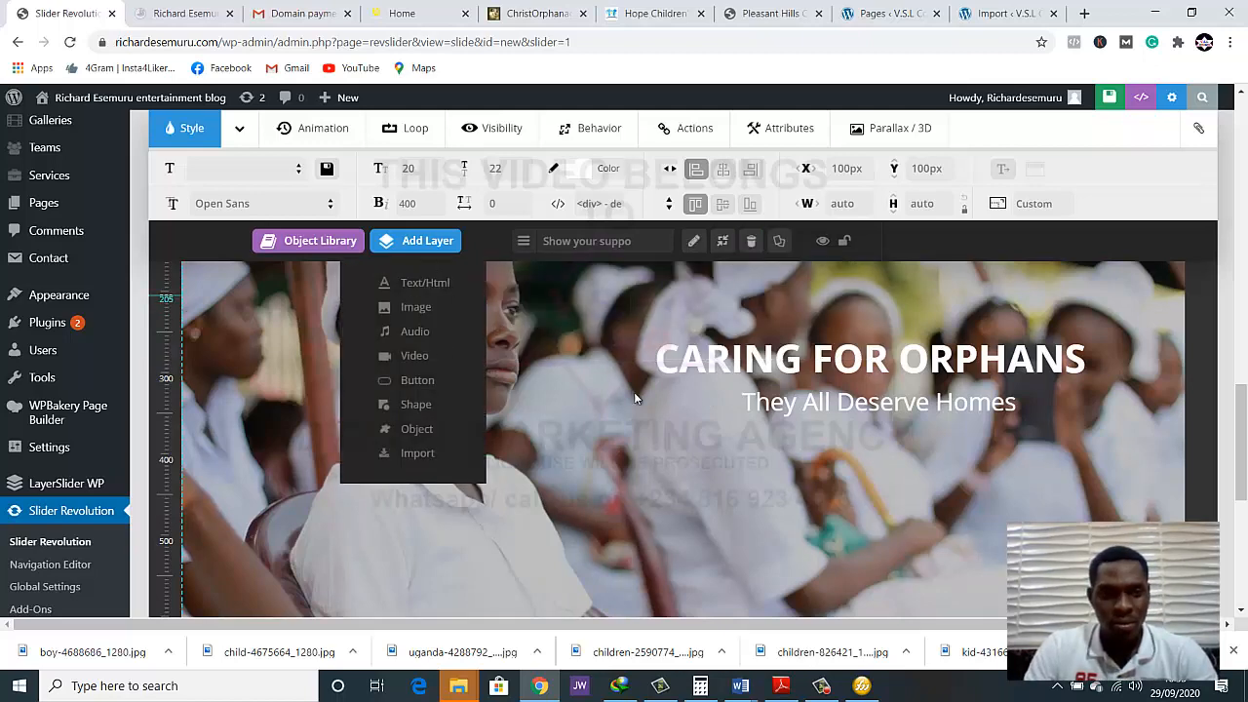
scroll(640, 380, up, 3)
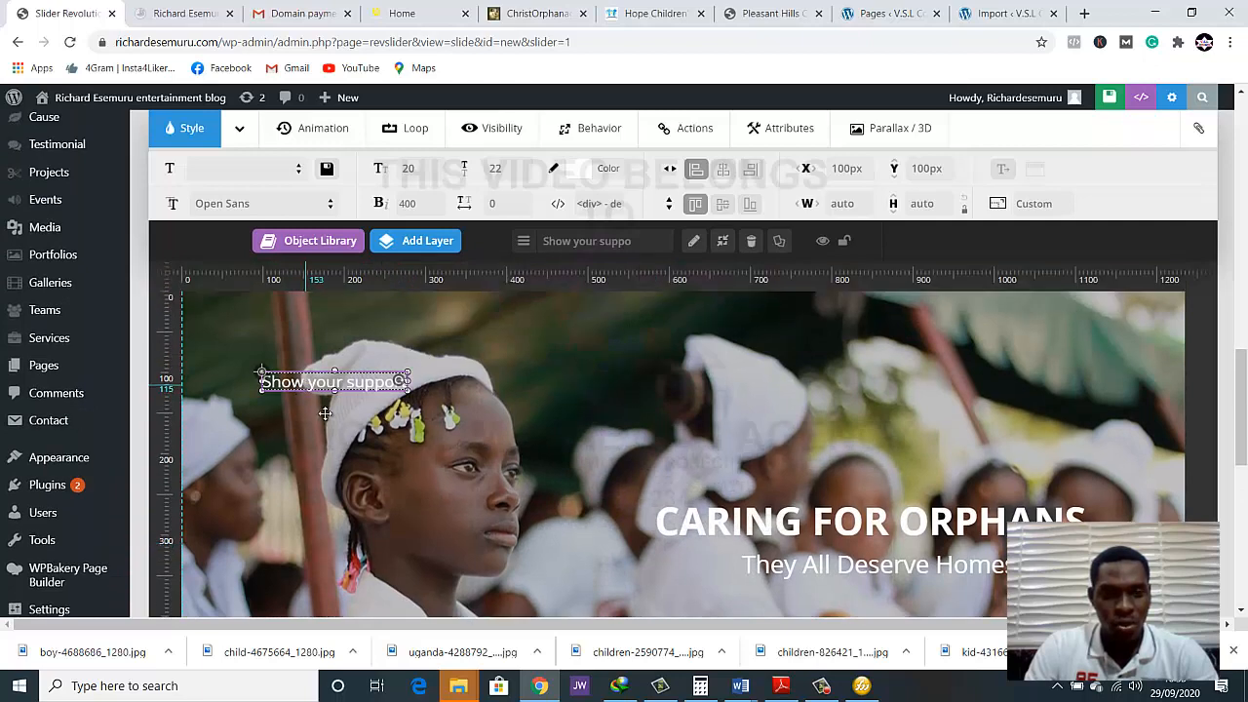
drag(307, 385, 859, 598)
scroll(1052, 440, down, 3)
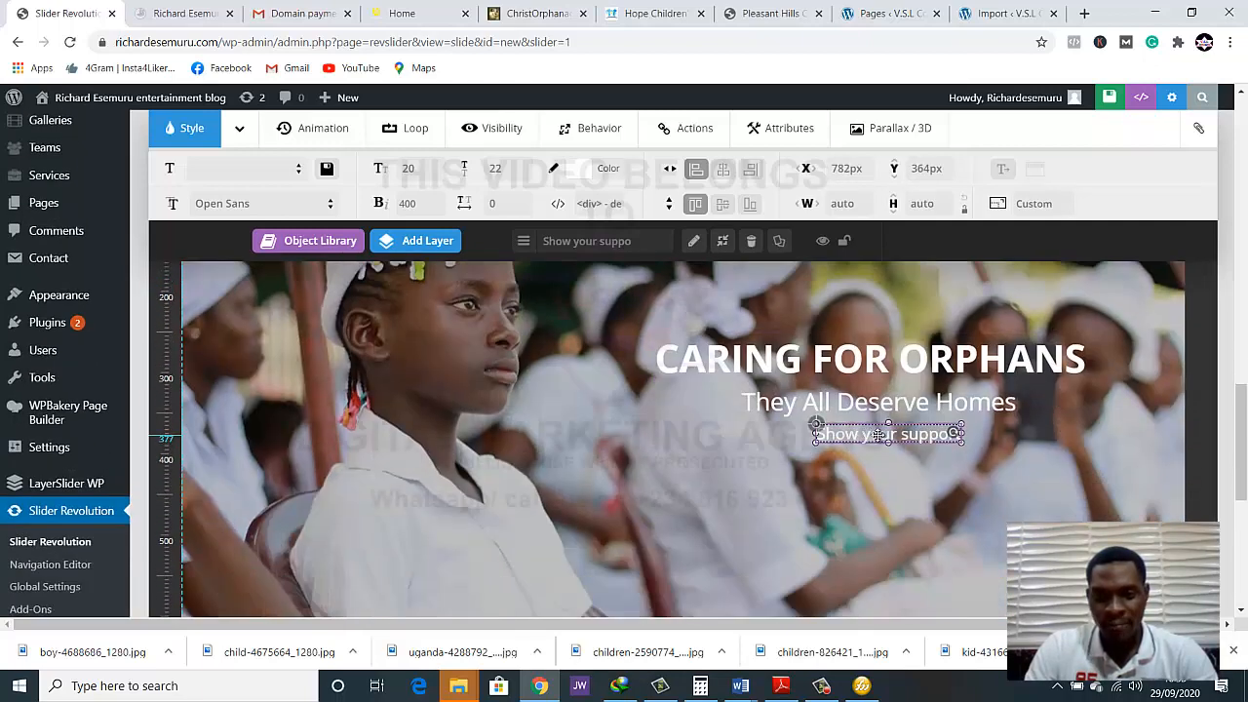
drag(877, 436, 869, 433)
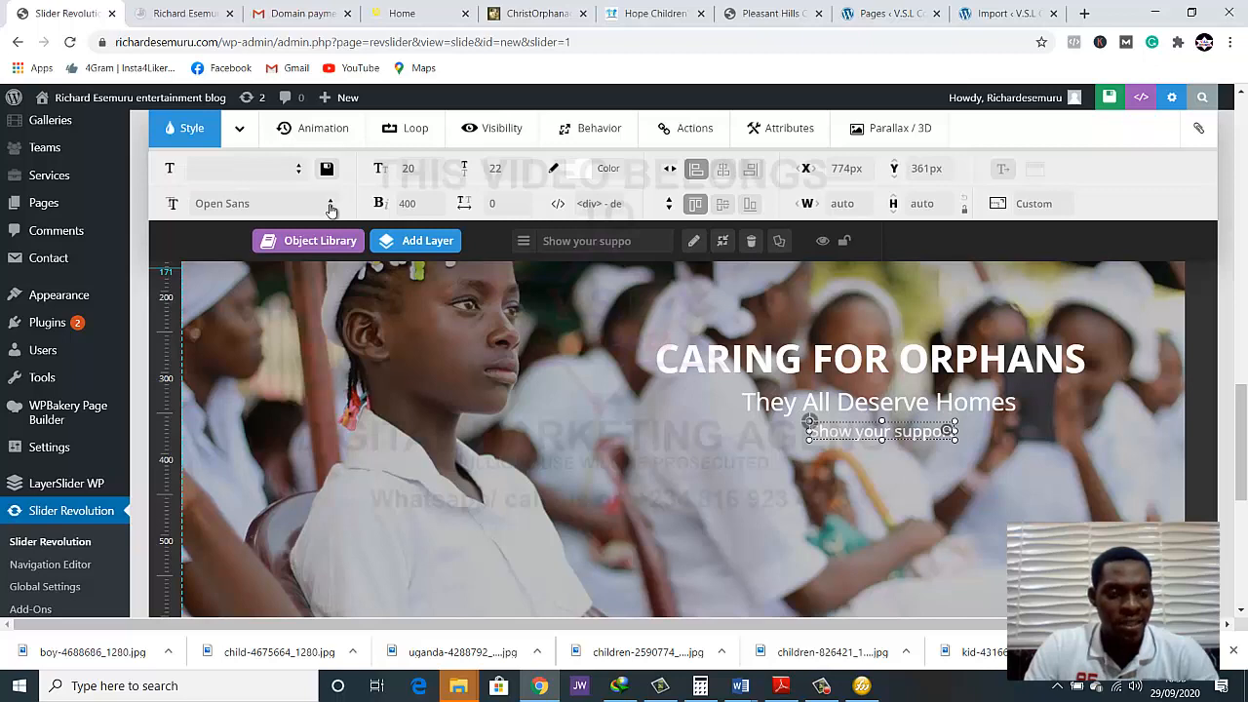
Apply the small_light_white style preset to the "Show your support" layer
click(325, 203)
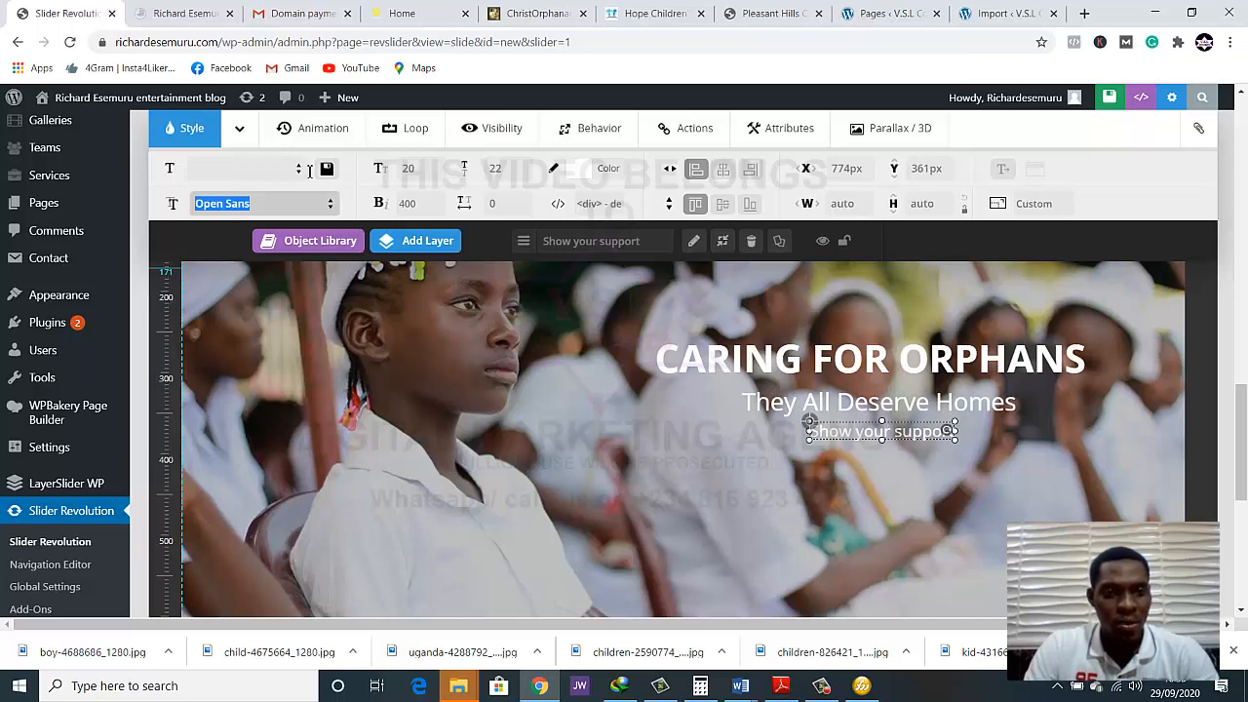
click(301, 173)
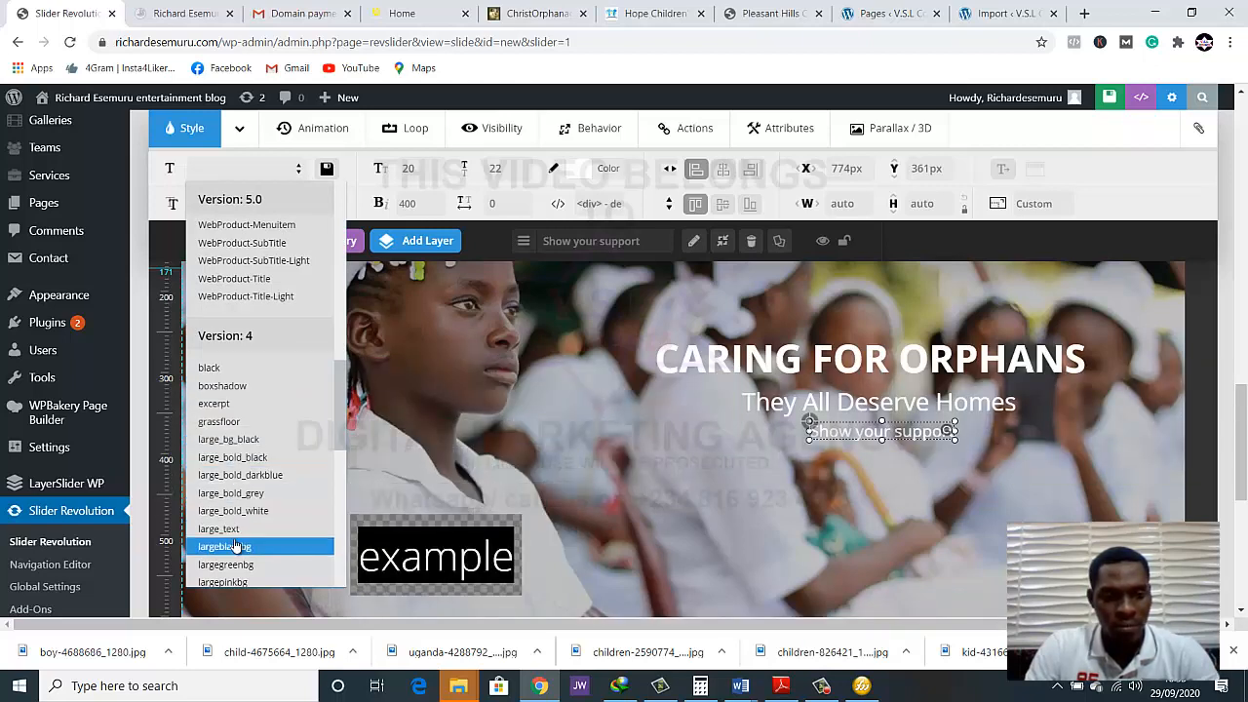
scroll(234, 541, down, 5)
scroll(234, 546, down, 2)
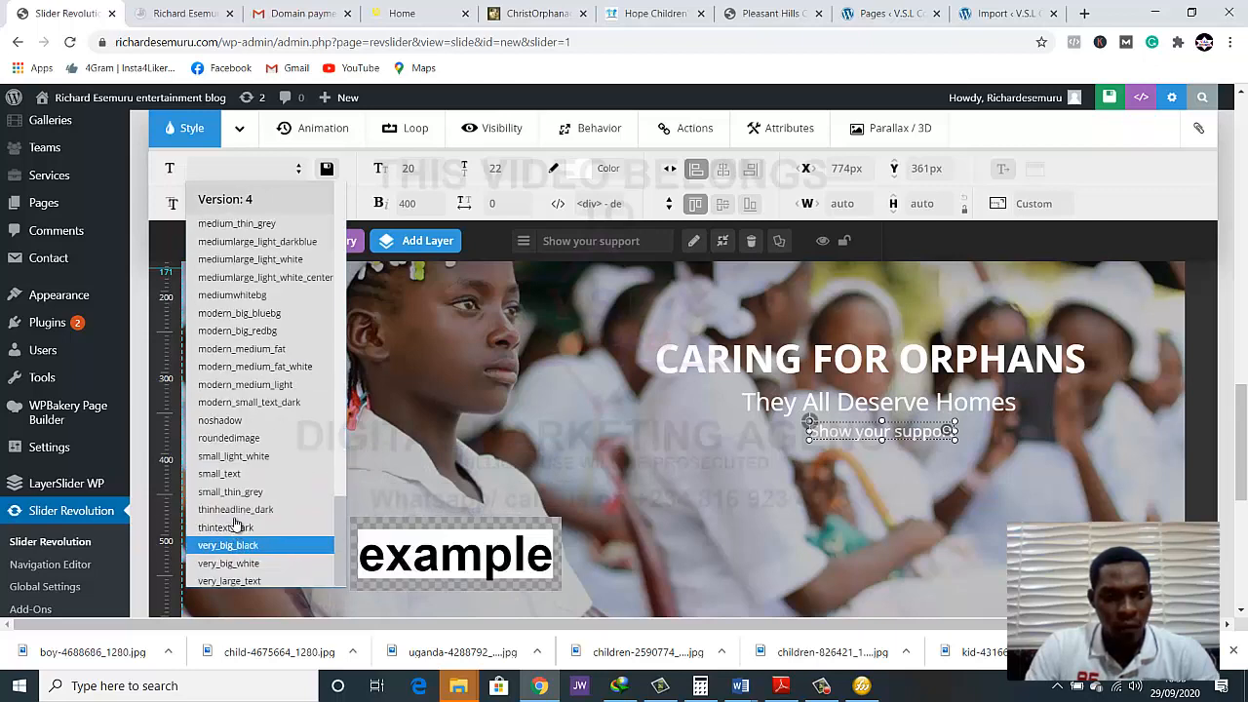
click(233, 464)
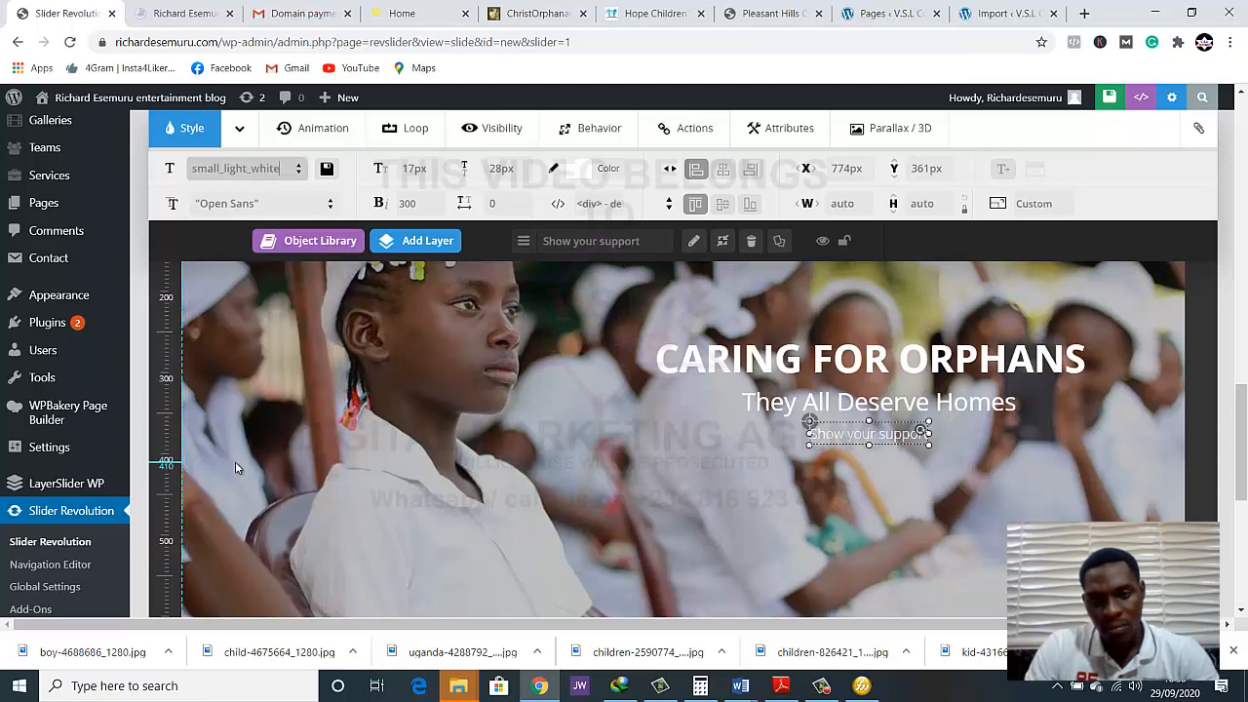
click(688, 423)
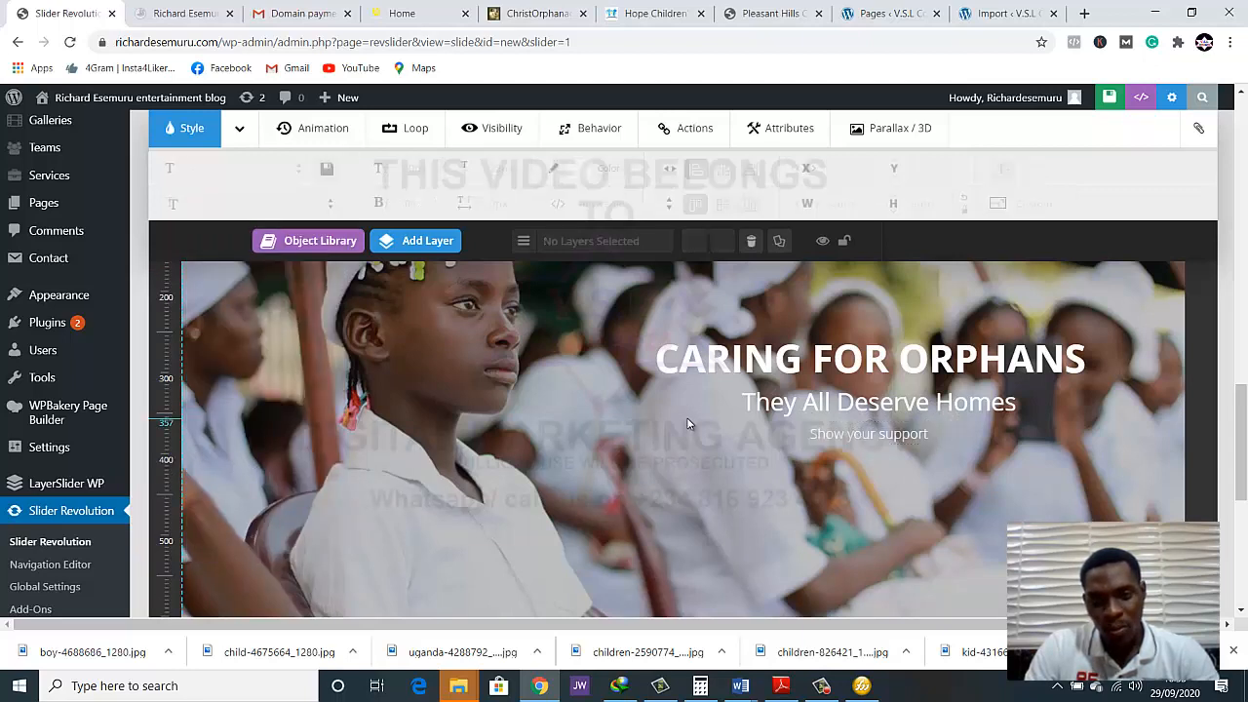
click(867, 435)
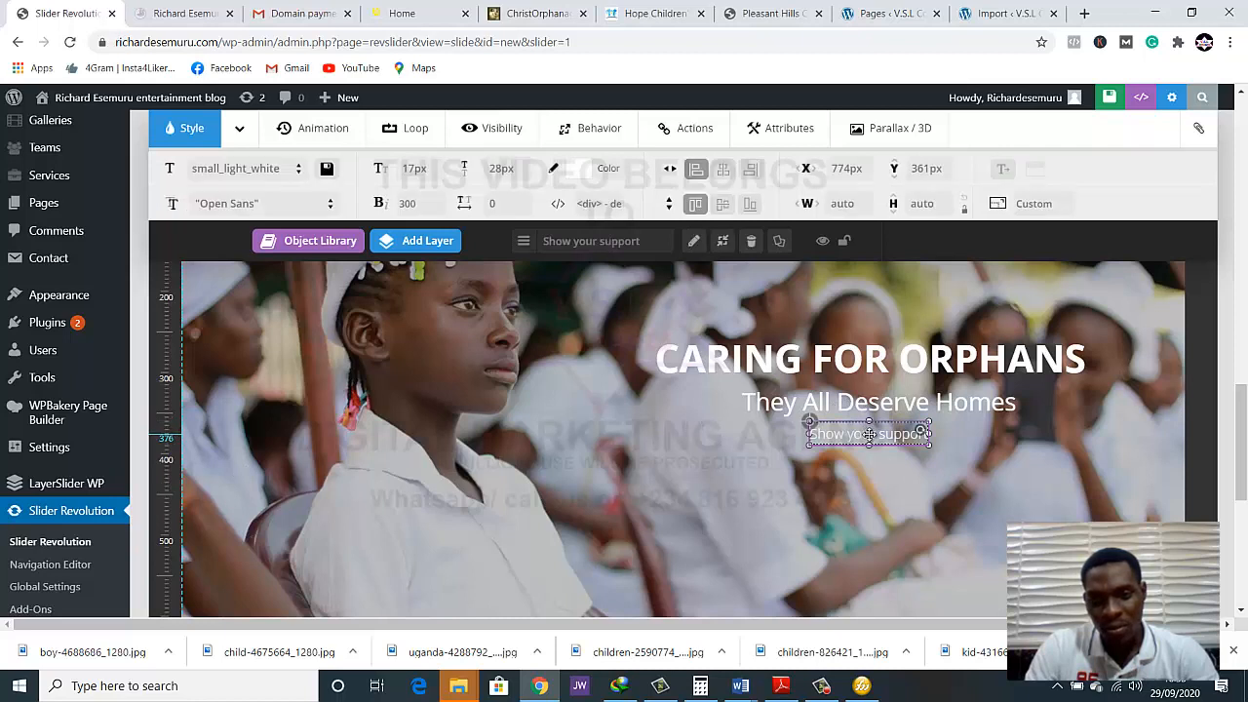
Set the "Show your support" layer's font size to 28 px and move it to about X 751 px, Y 359 px
drag(881, 434, 893, 434)
click(426, 170)
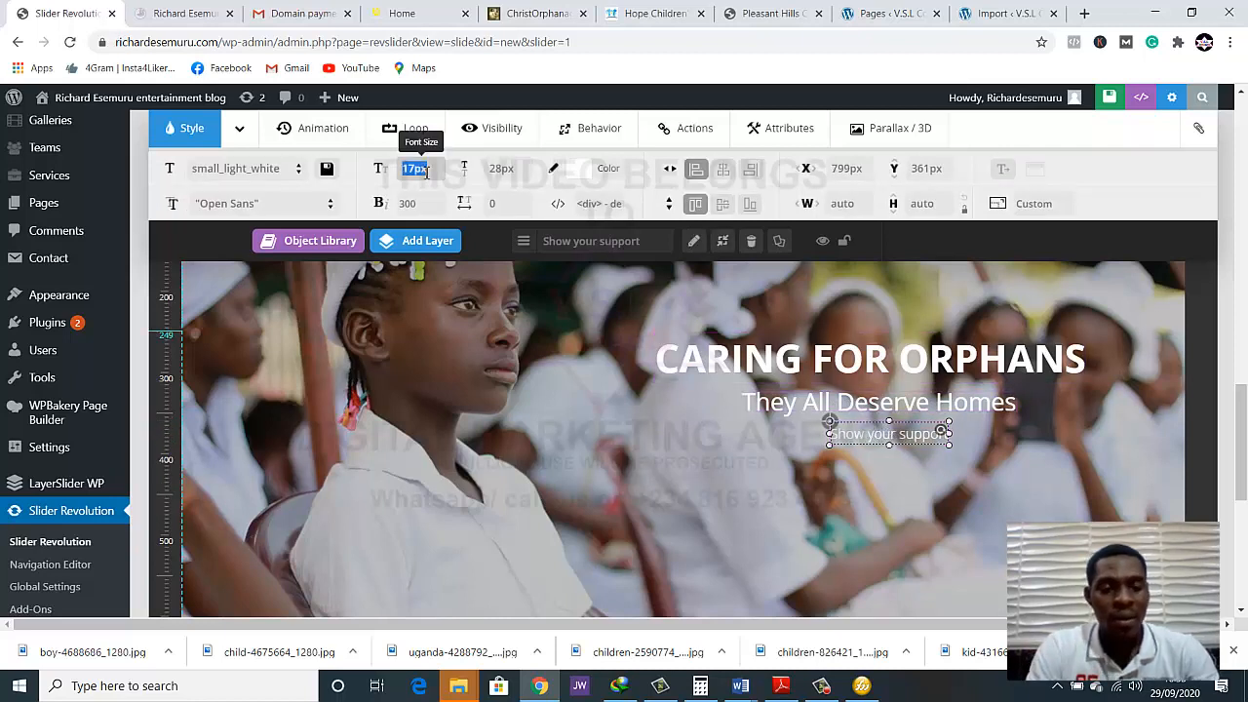
text(3)
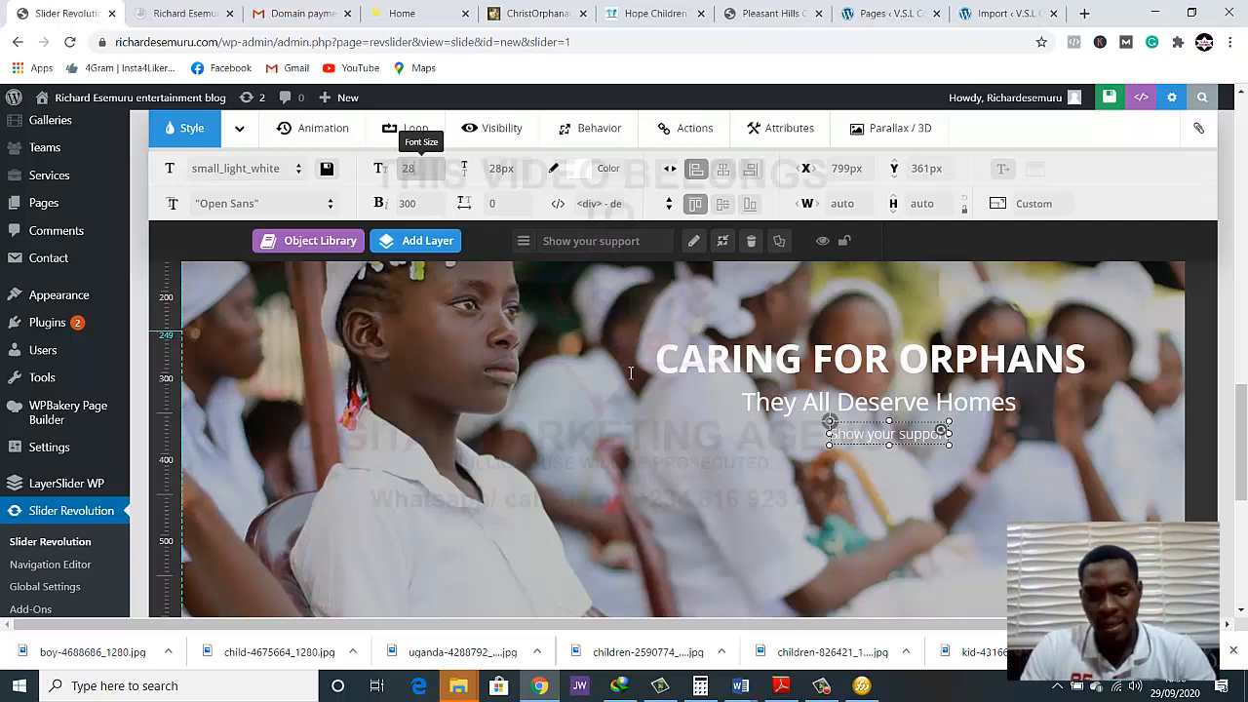
key(Return)
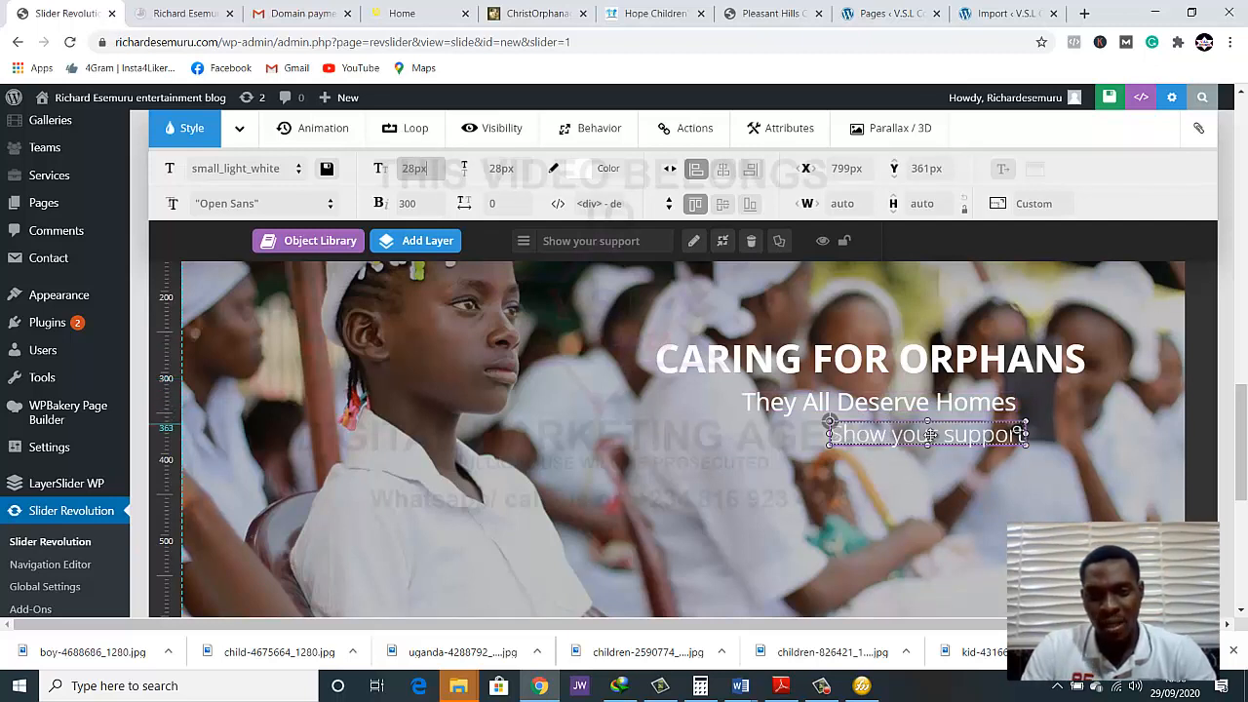
drag(918, 436, 881, 438)
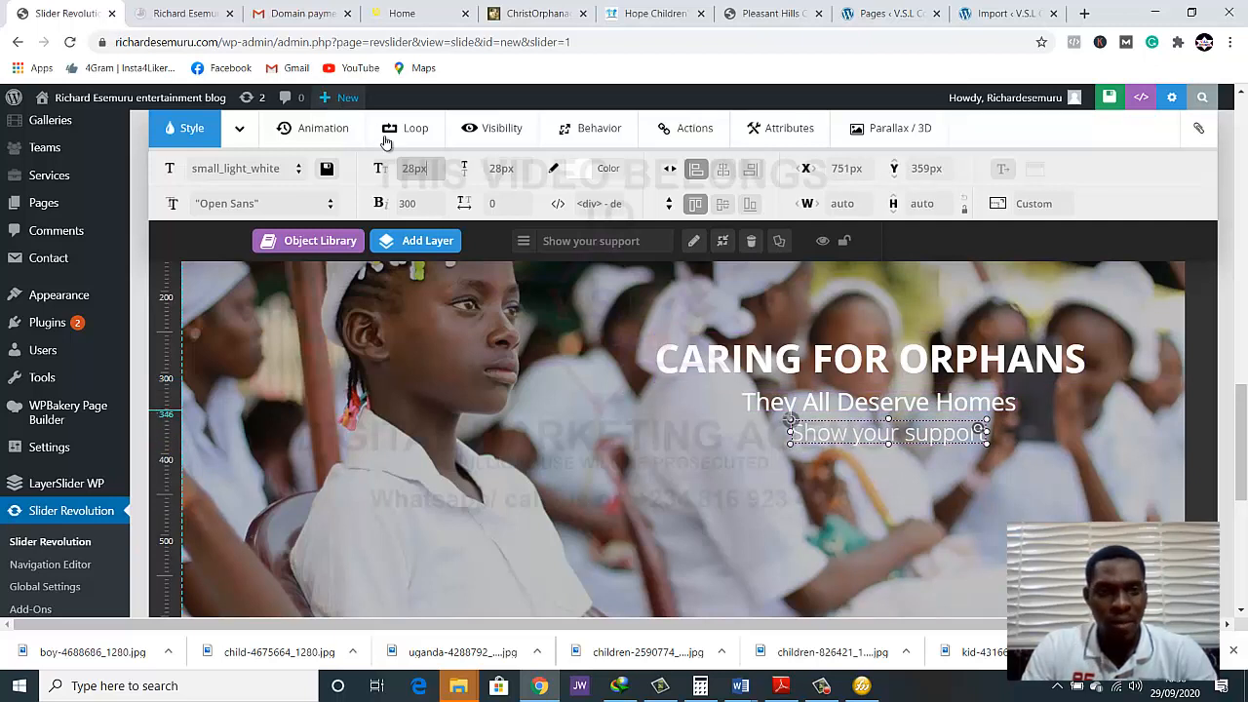
Set the "Show your support" layer's font size to 23 px and recentre it beneath the subtitle
double_click(411, 168)
text(2)
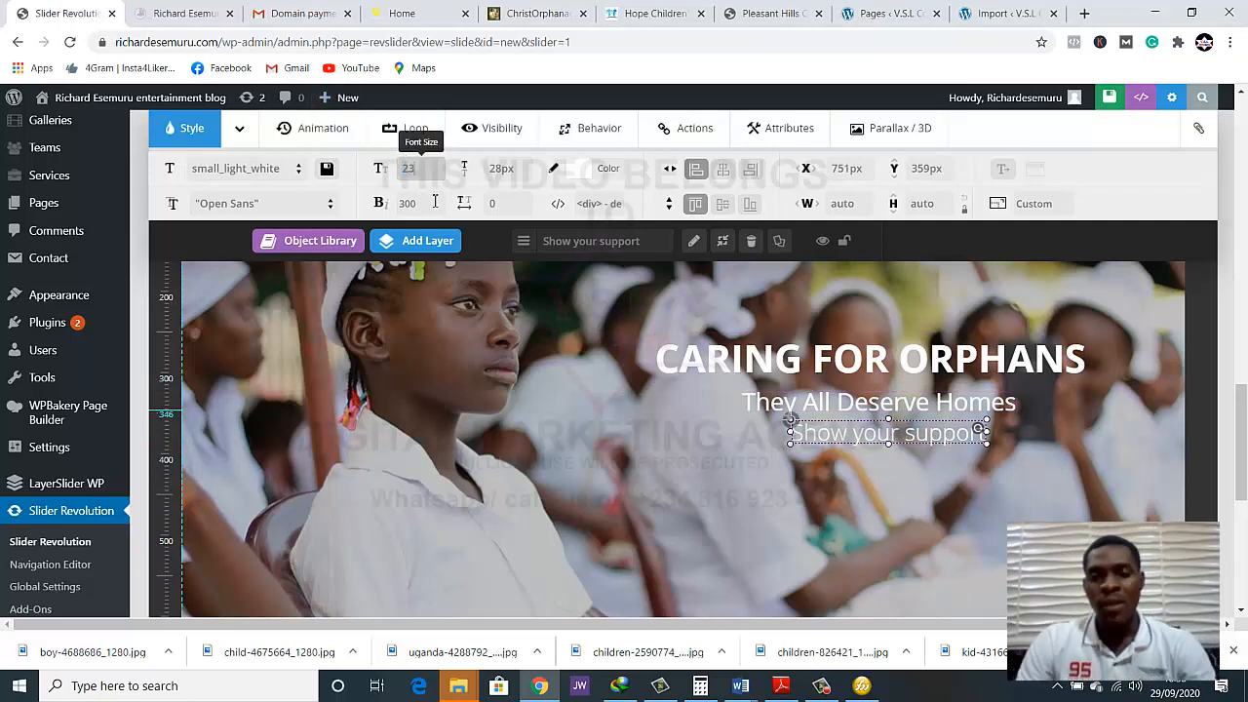
text(3)
key(Return)
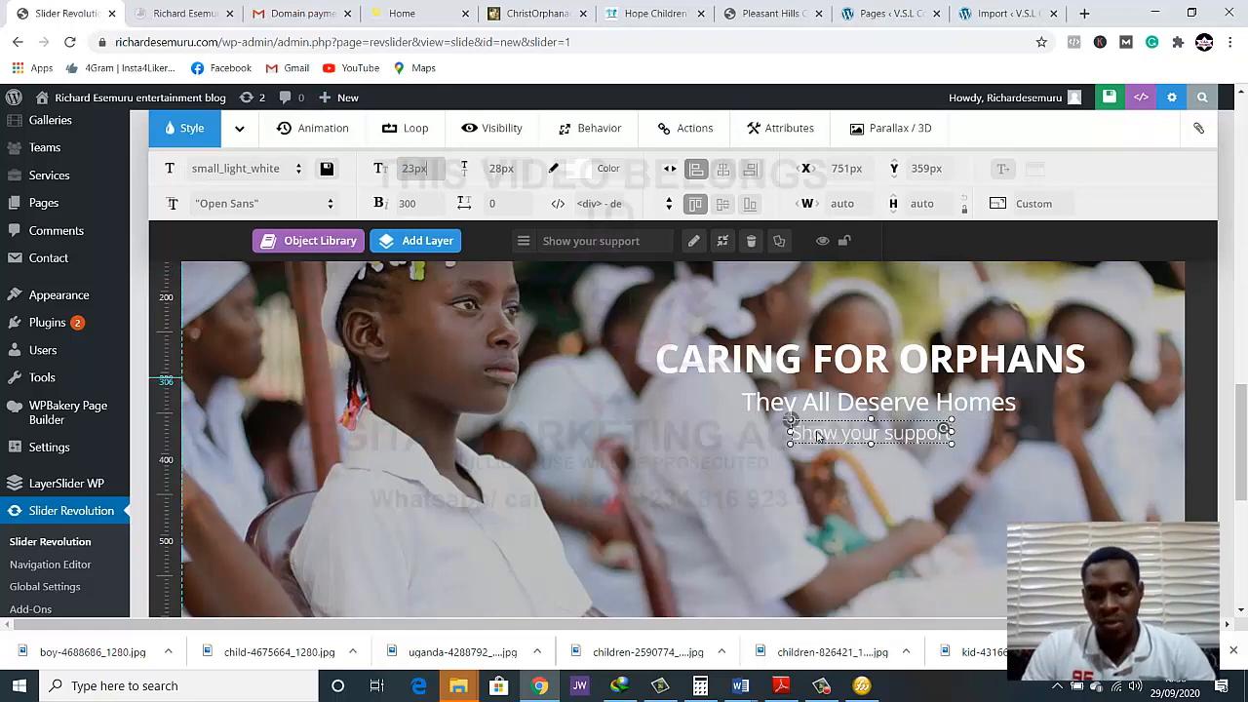
drag(841, 438, 858, 432)
click(617, 407)
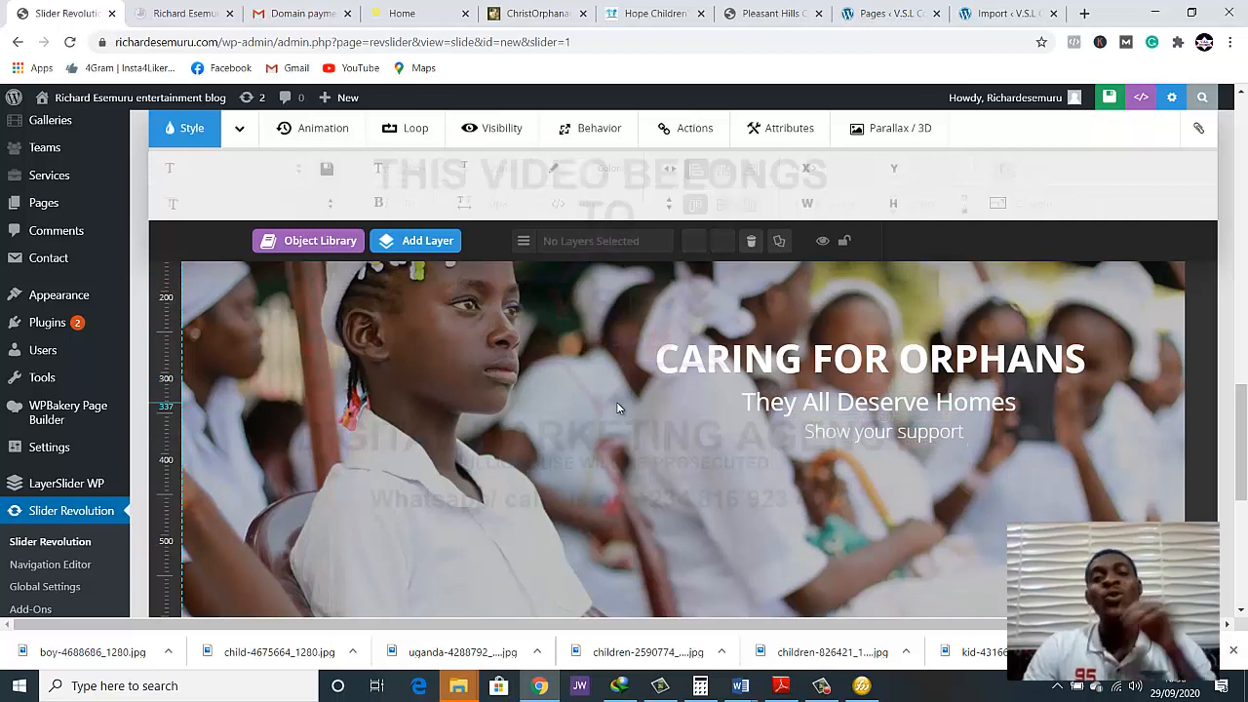
Start a new button layer and set its idle background to the red preset #ff3a2d at 75% opacity
mouse_move(388, 246)
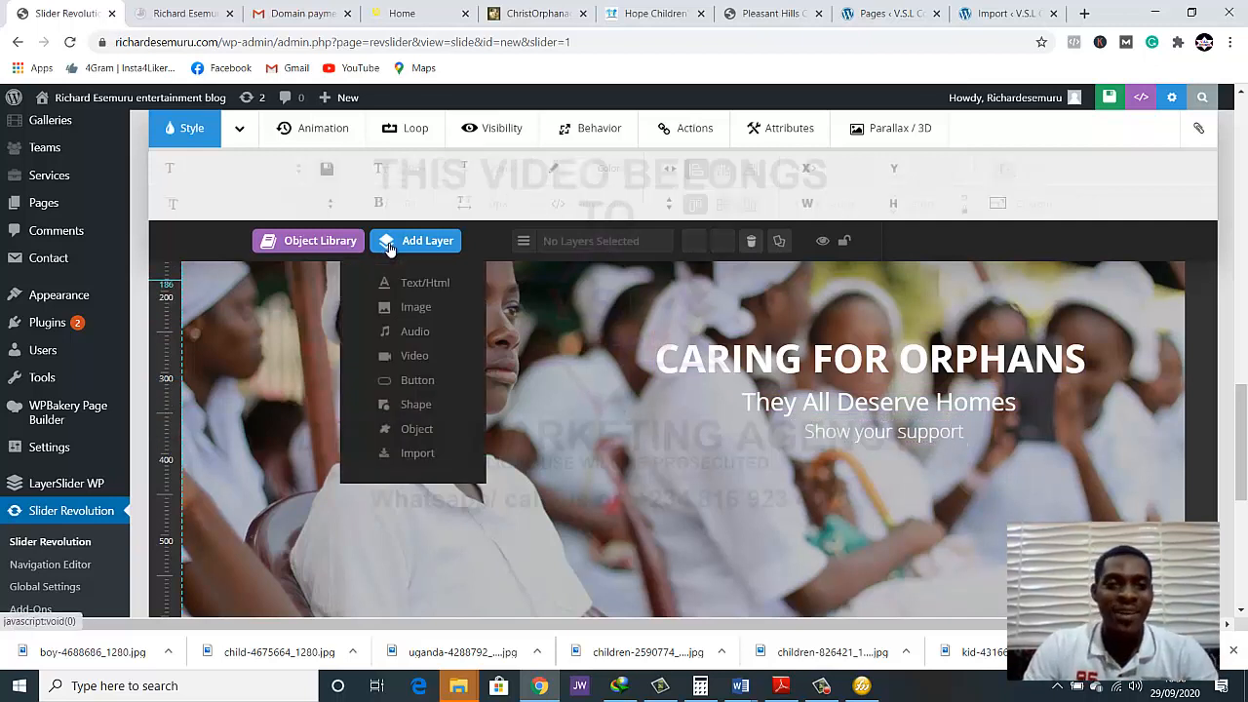
click(482, 378)
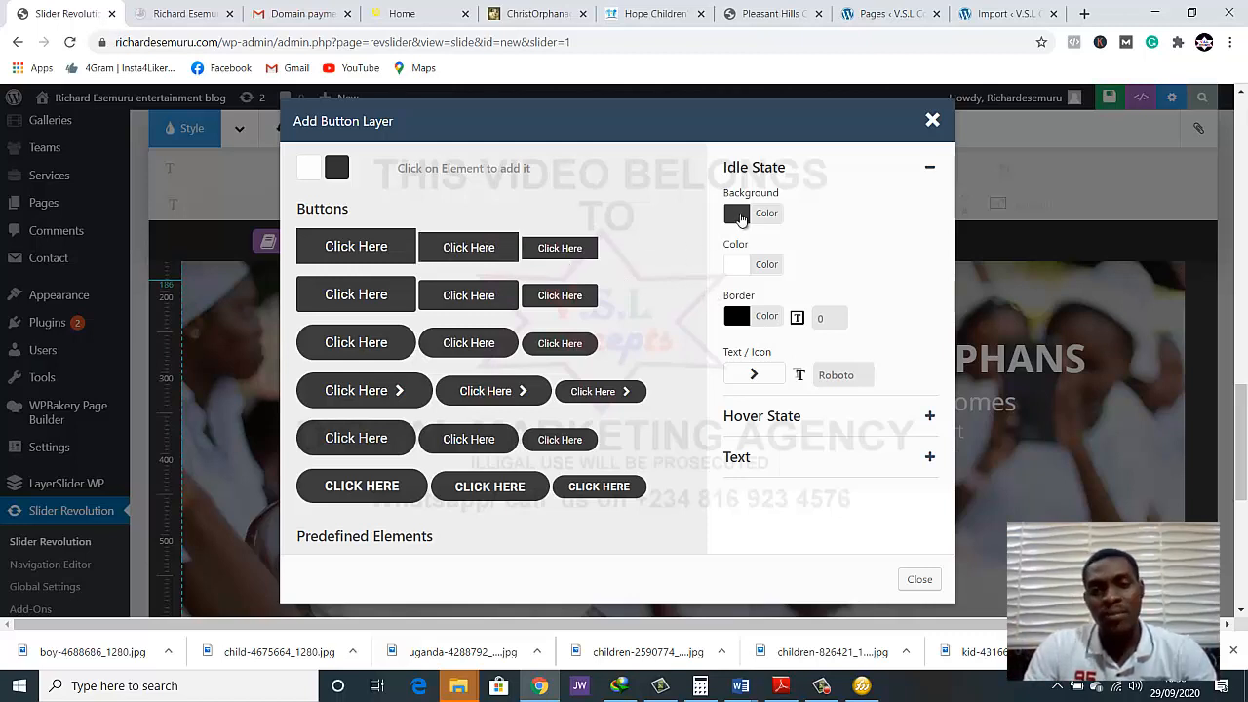
click(740, 214)
click(478, 286)
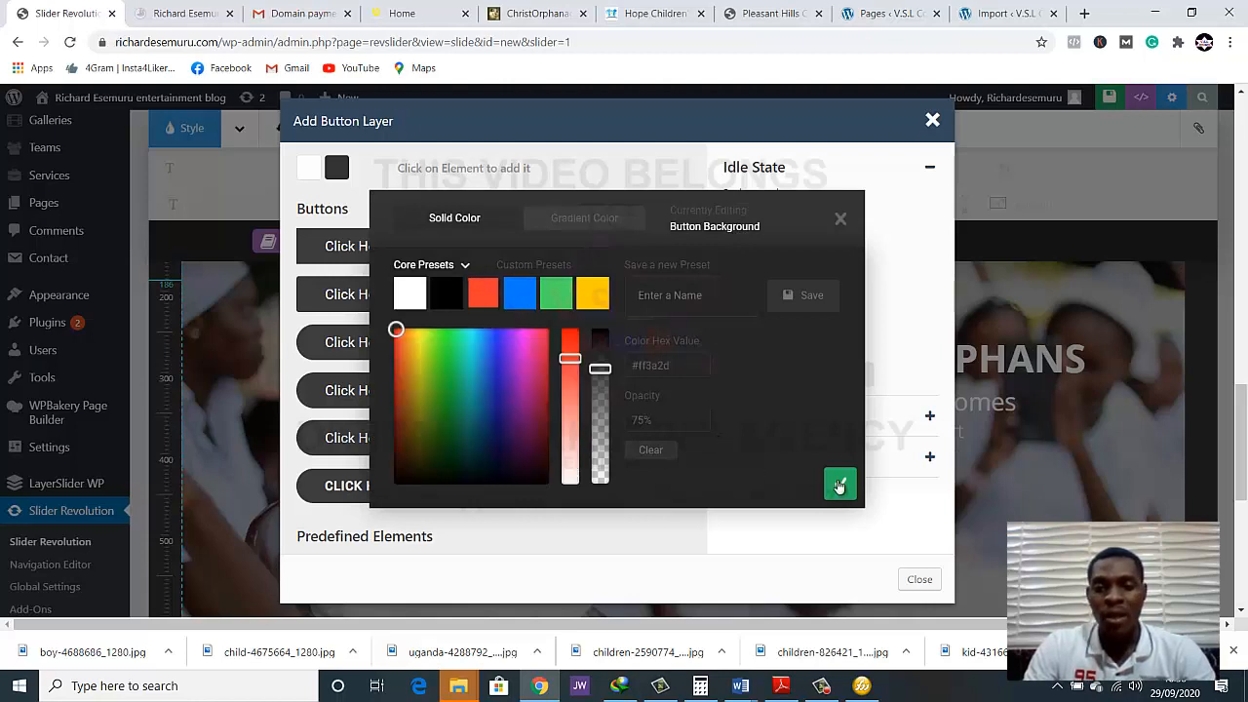
click(838, 485)
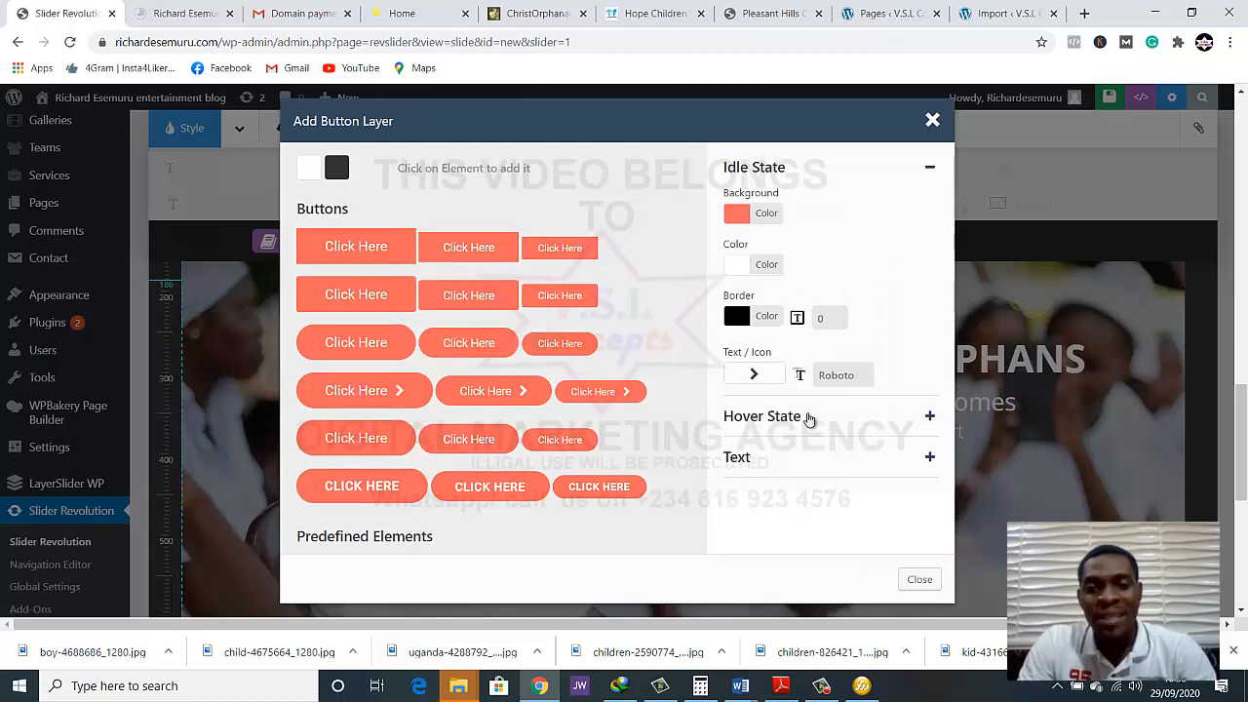
scroll(807, 417, down, 1)
scroll(808, 417, down, 1)
scroll(679, 353, up, 1)
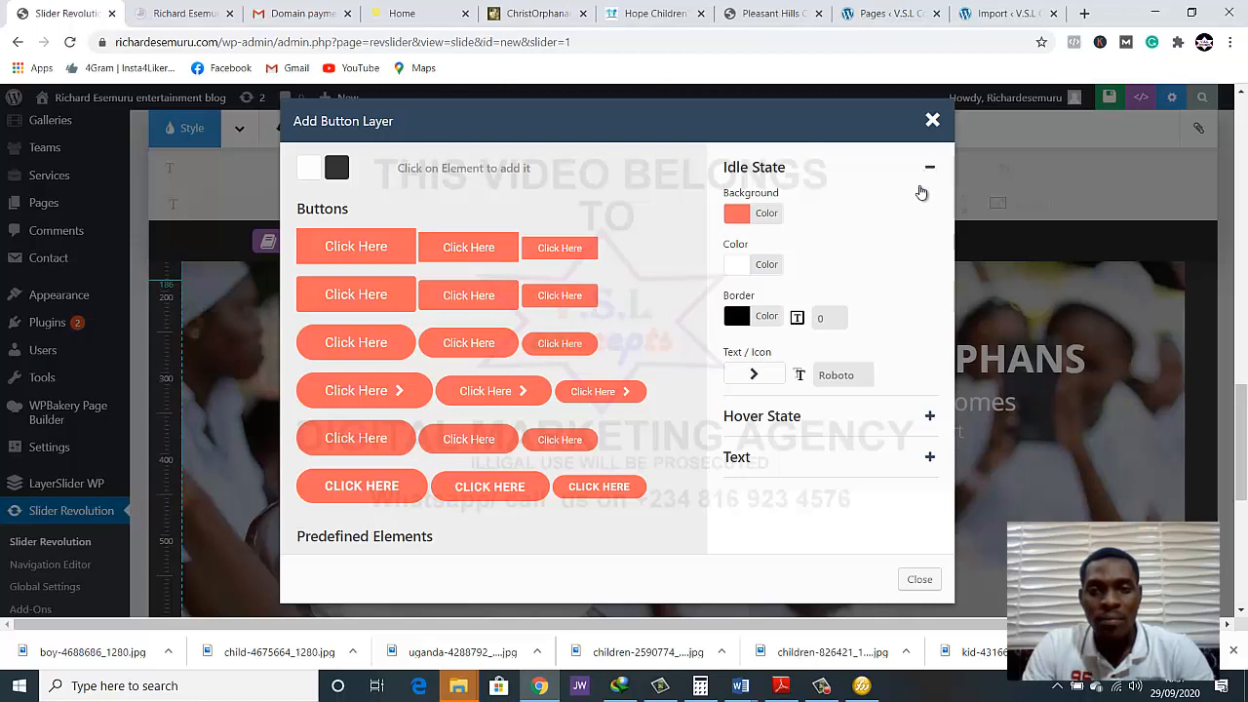
Change the new button's label to "DONATE NOW"
click(929, 417)
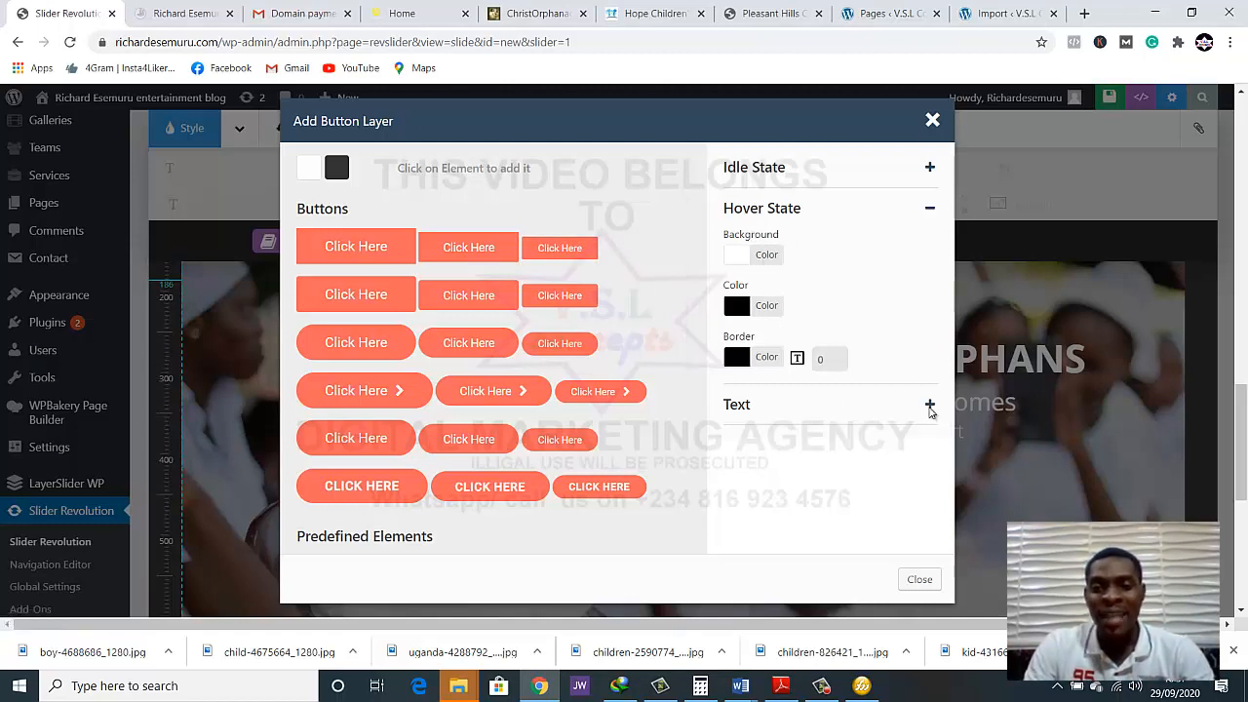
click(929, 406)
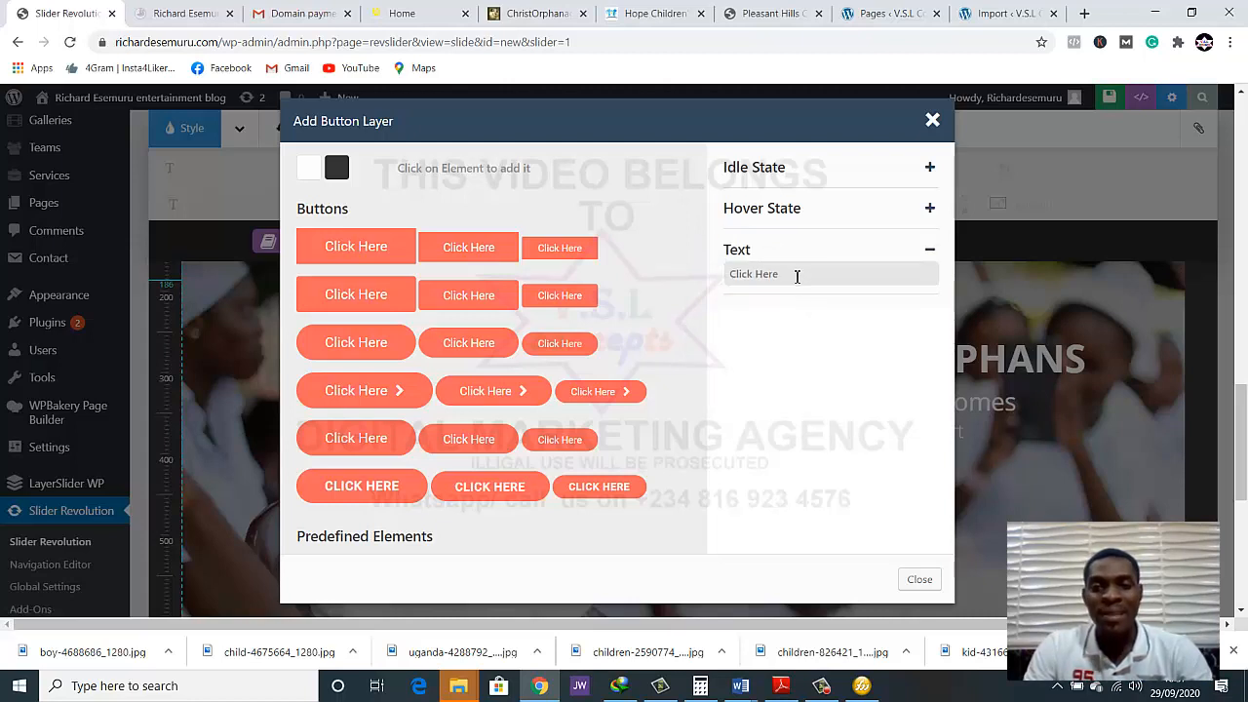
double_click(797, 277)
drag(765, 277, 749, 277)
double_click(762, 278)
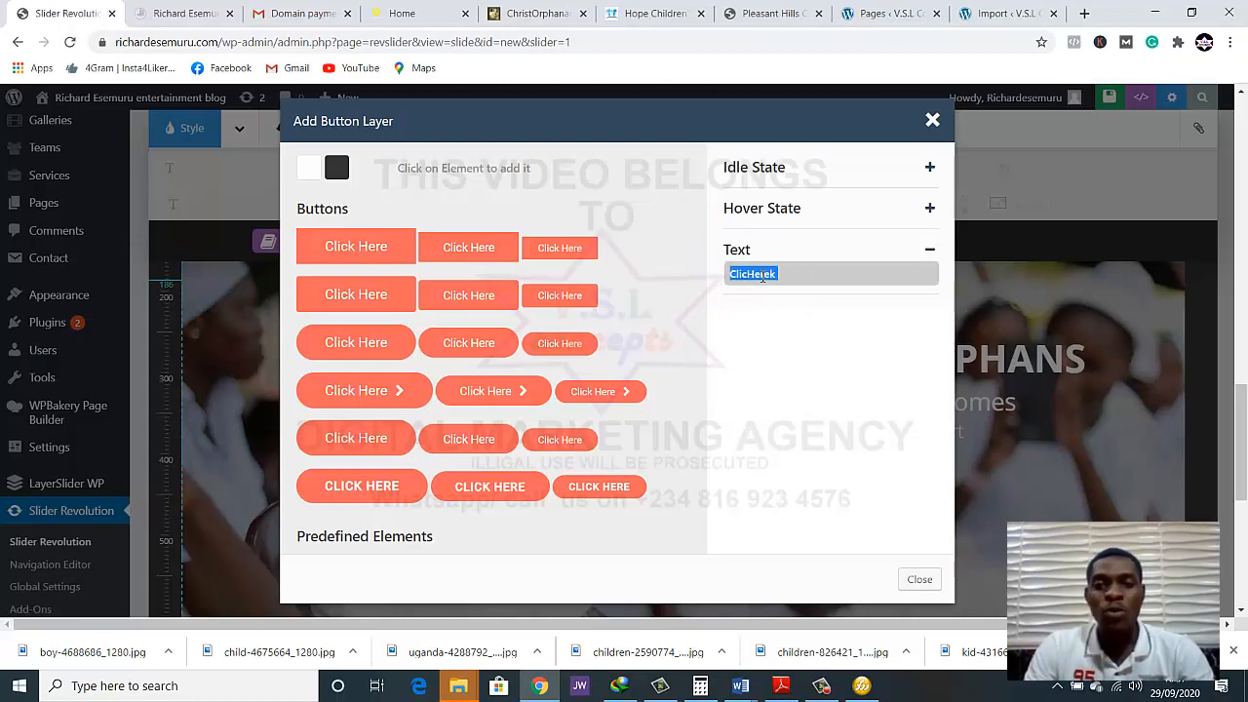
text(Donate)
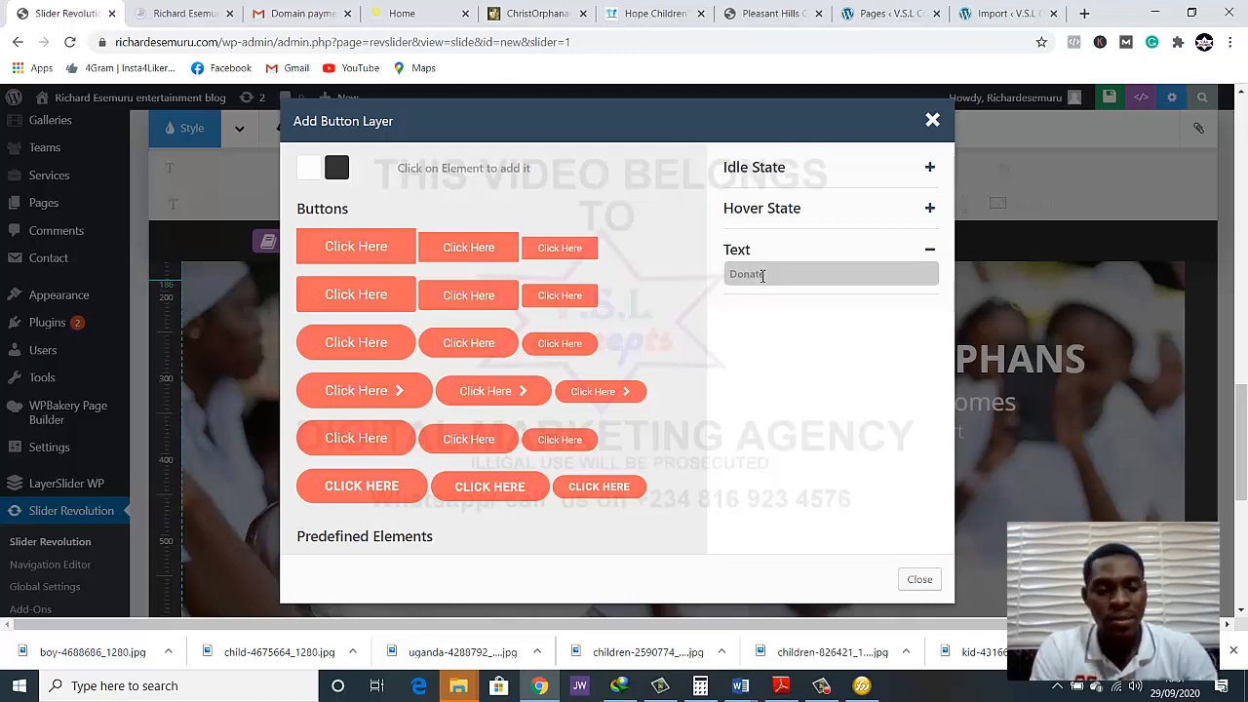
double_click(763, 275)
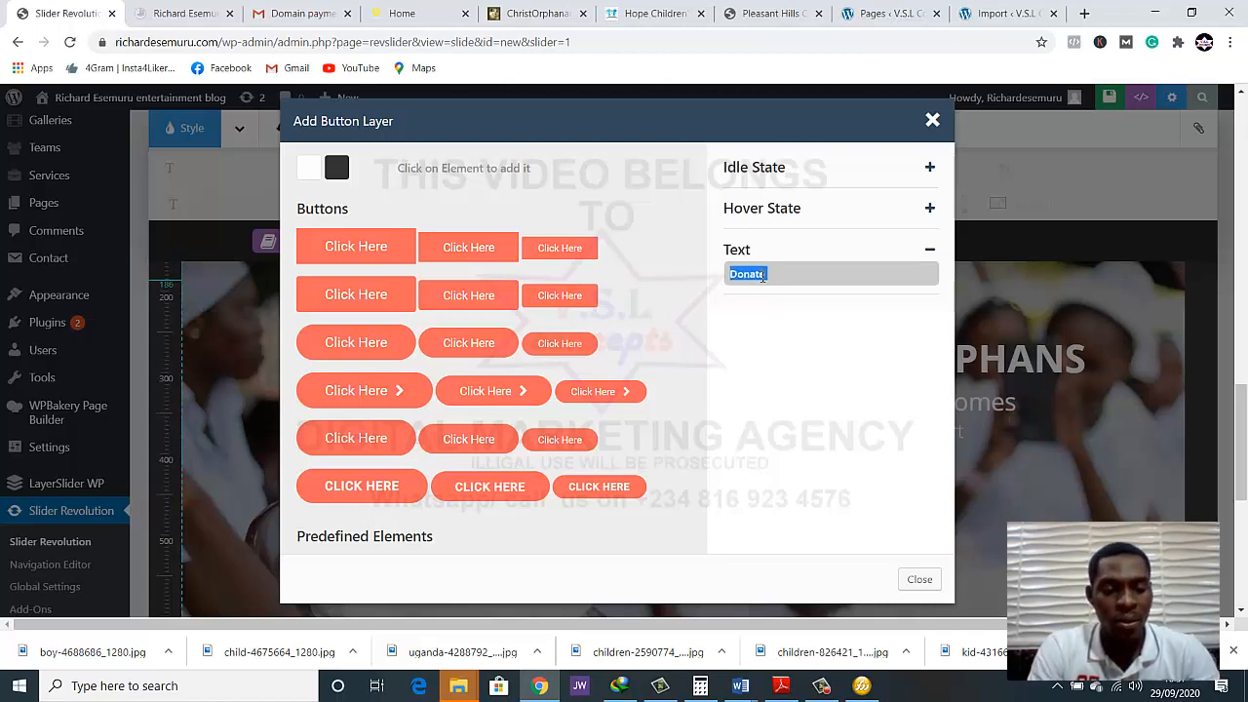
text(DONATE NOW)
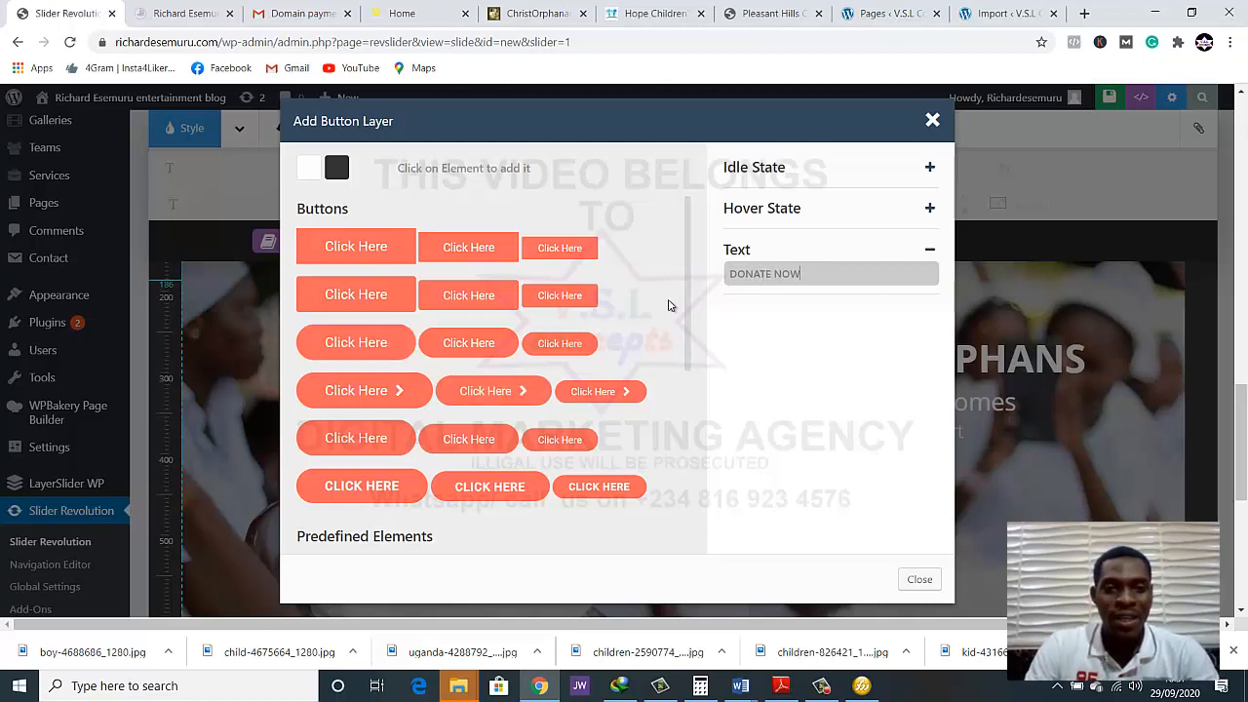
click(728, 335)
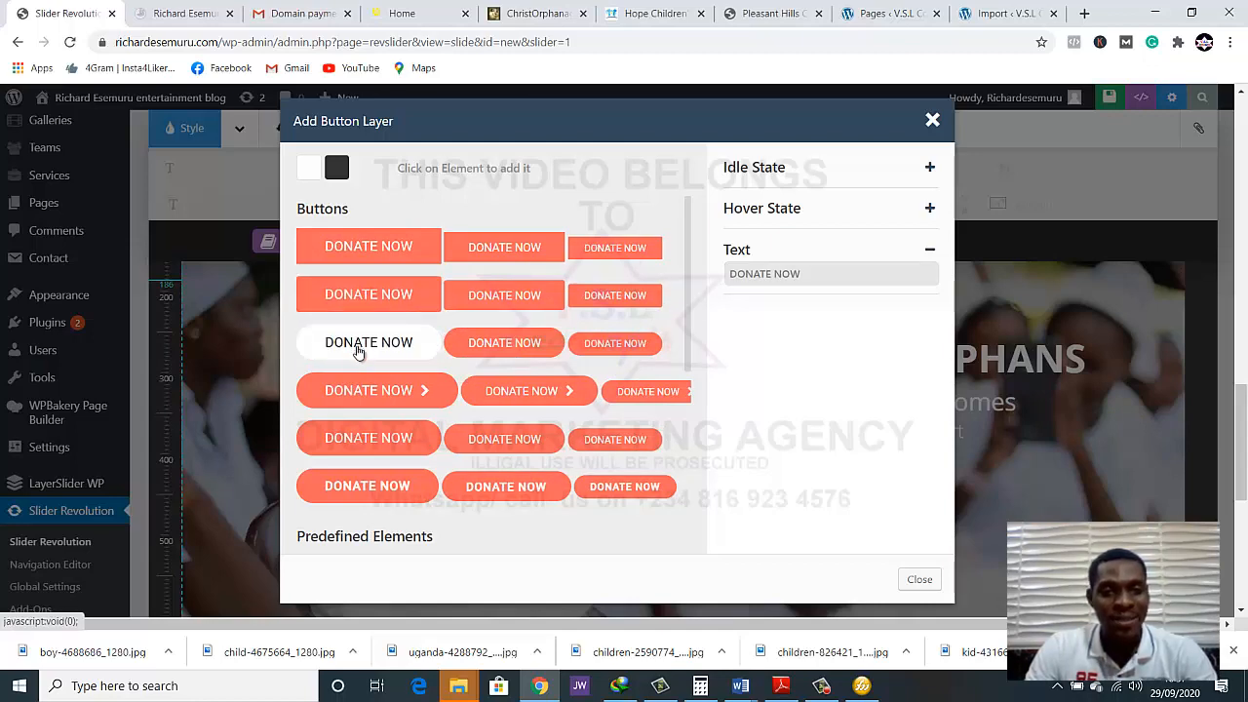
Insert the large rounded "DONATE NOW" button and place it beneath "Show your support", at about X 777 px, Y 405 px
click(911, 553)
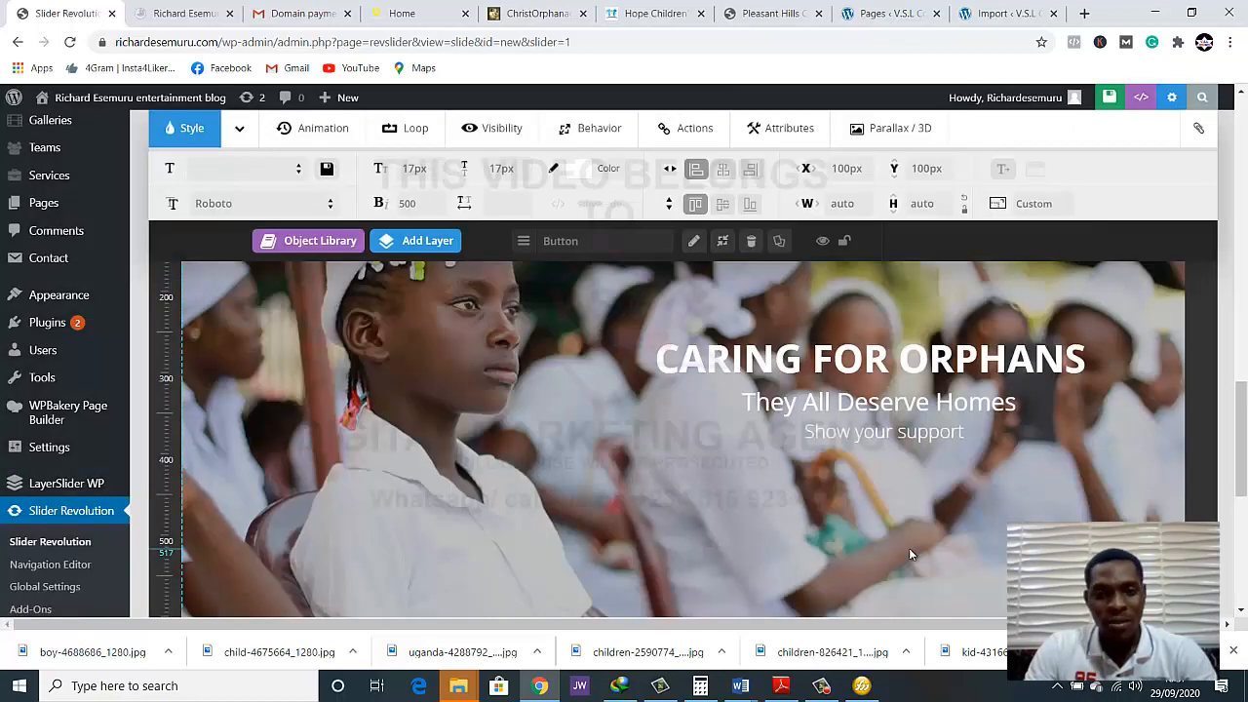
scroll(628, 376, up, 5)
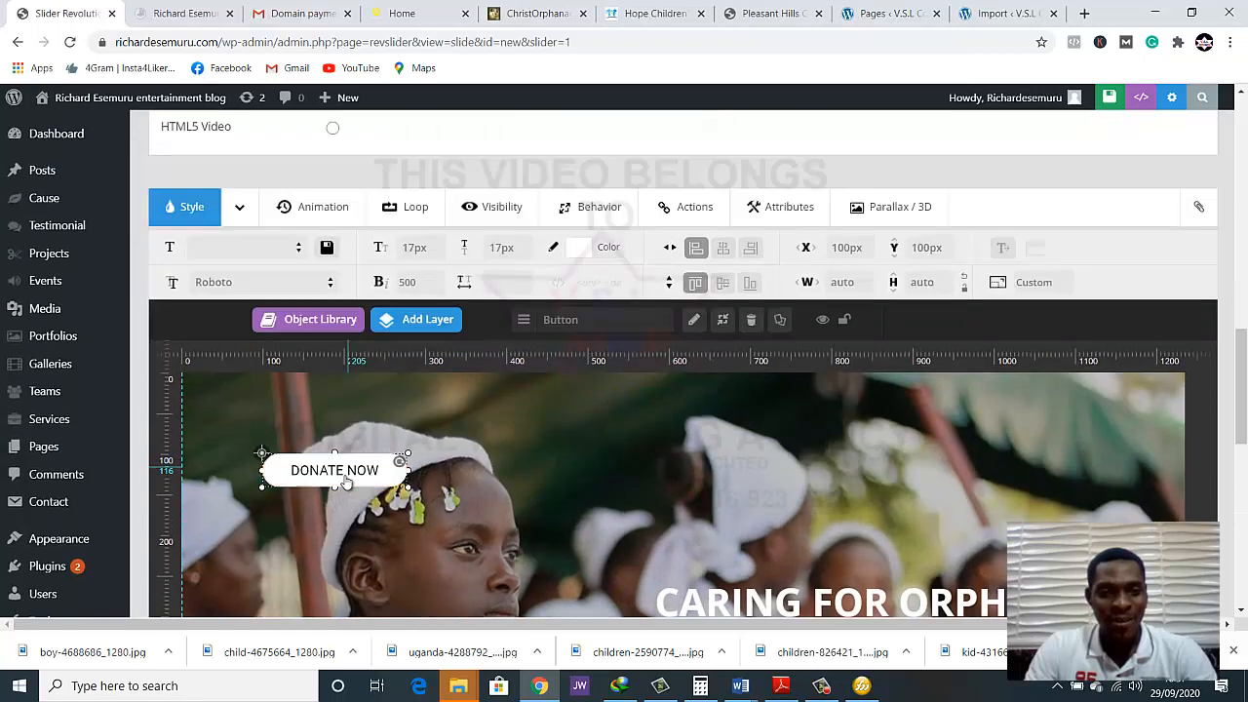
drag(334, 470, 647, 576)
scroll(903, 476, down, 3)
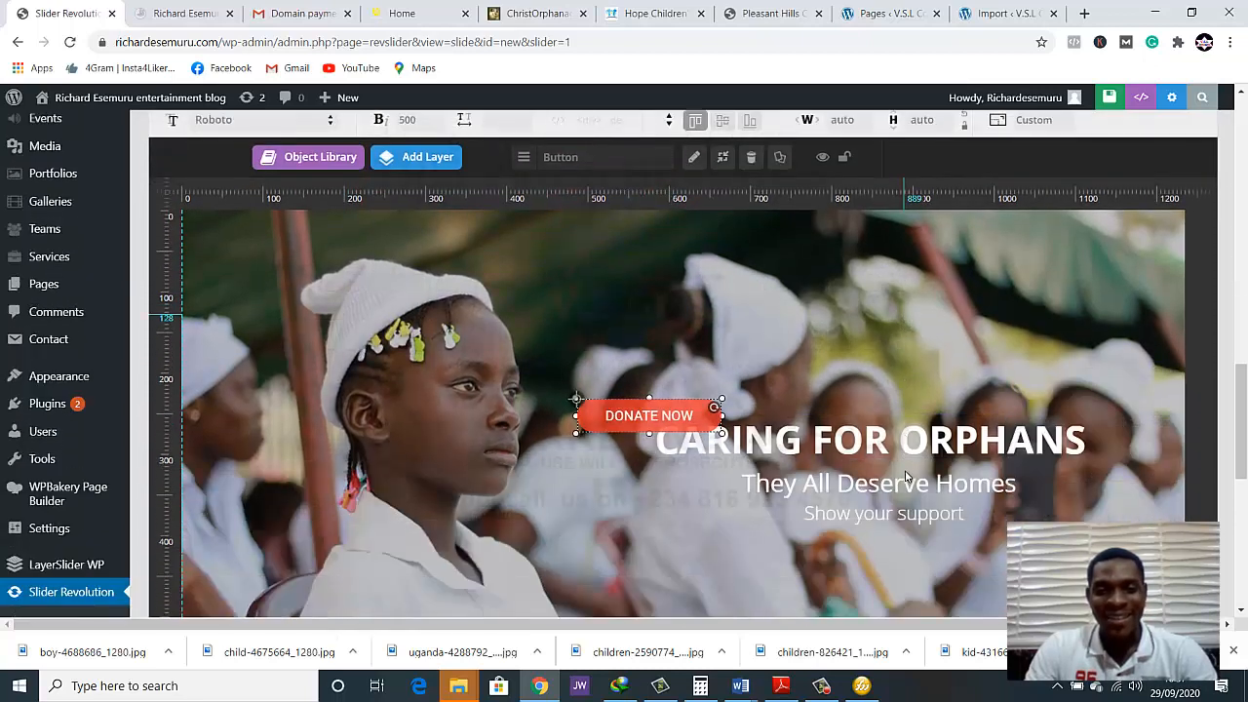
scroll(882, 451, down, 1)
drag(684, 360, 909, 490)
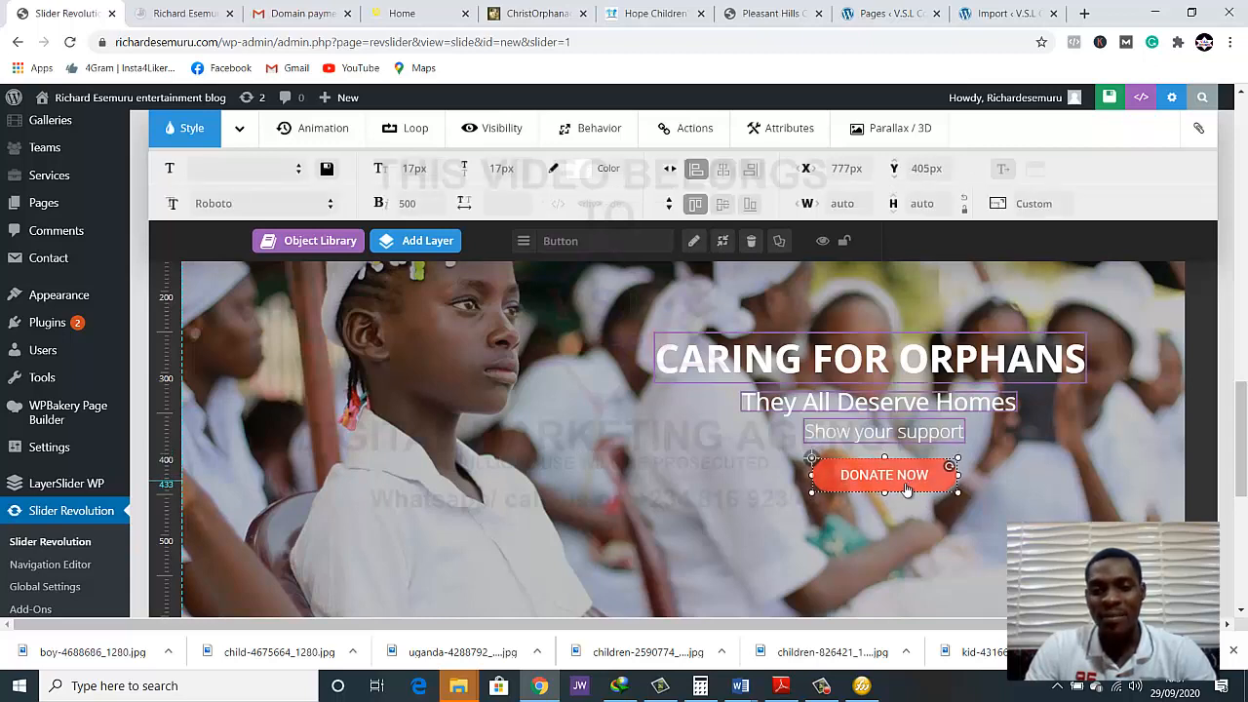
Deselect the button layer and save the slide
click(644, 482)
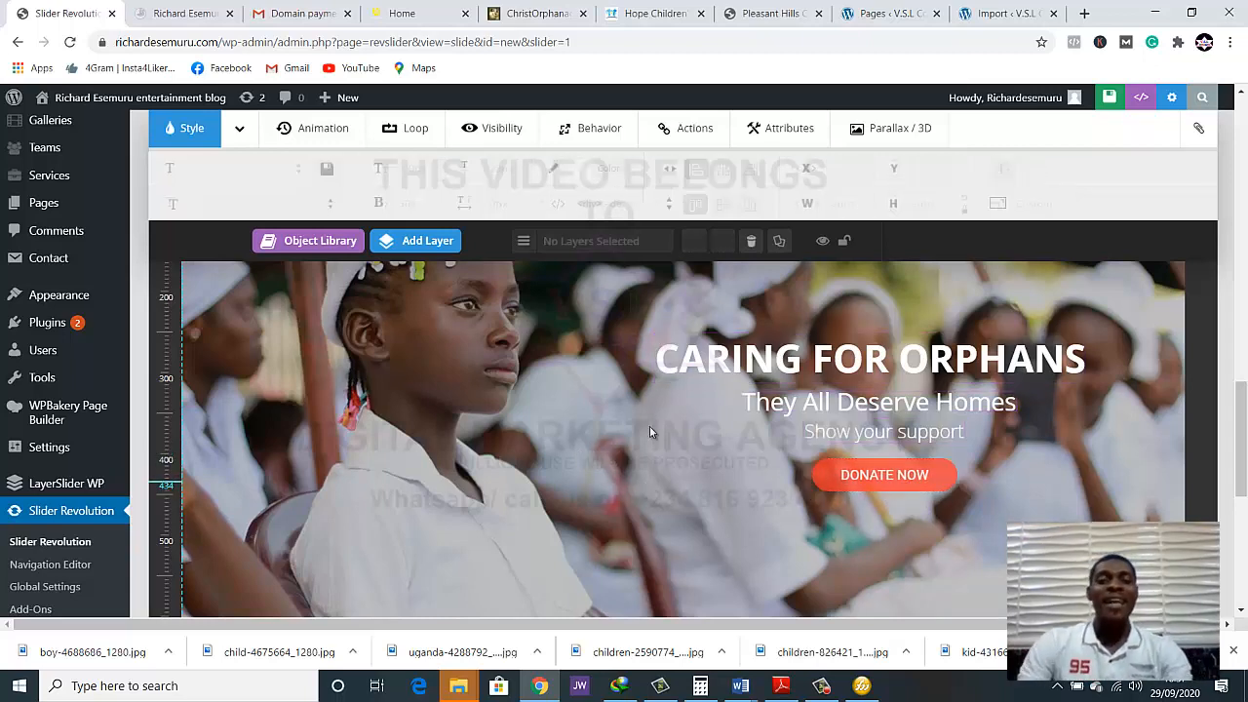
click(1107, 100)
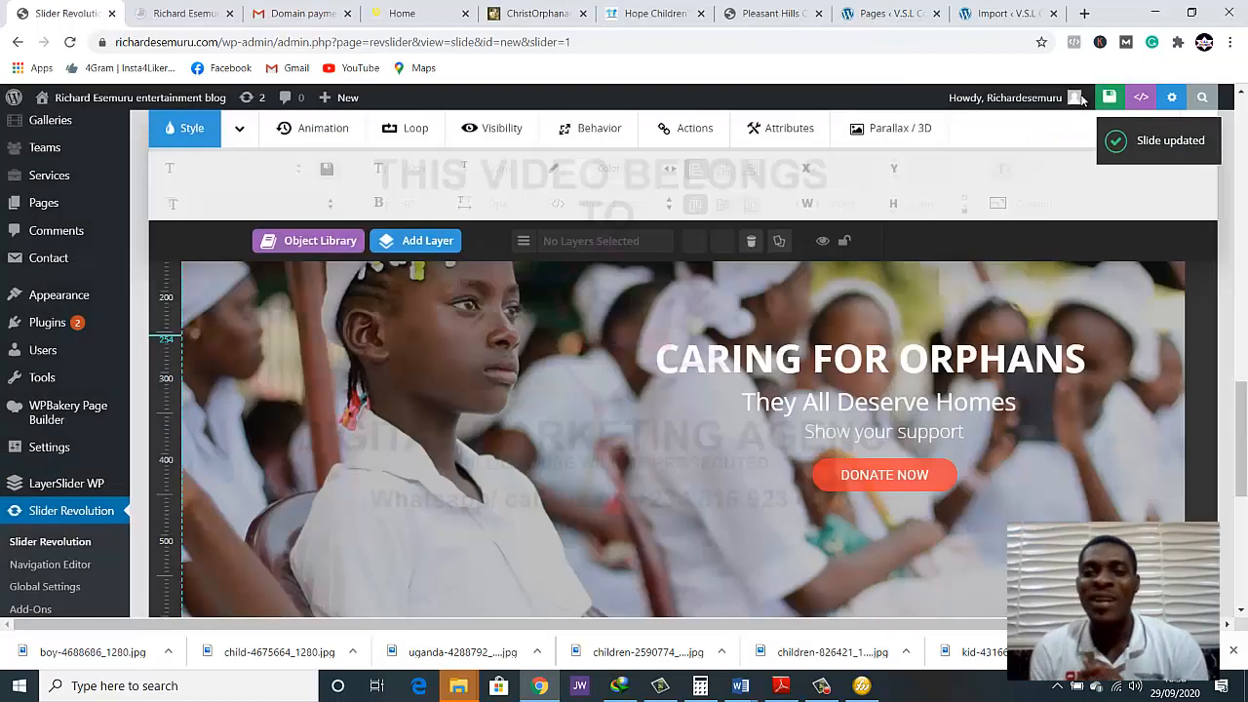
mouse_move(1080, 100)
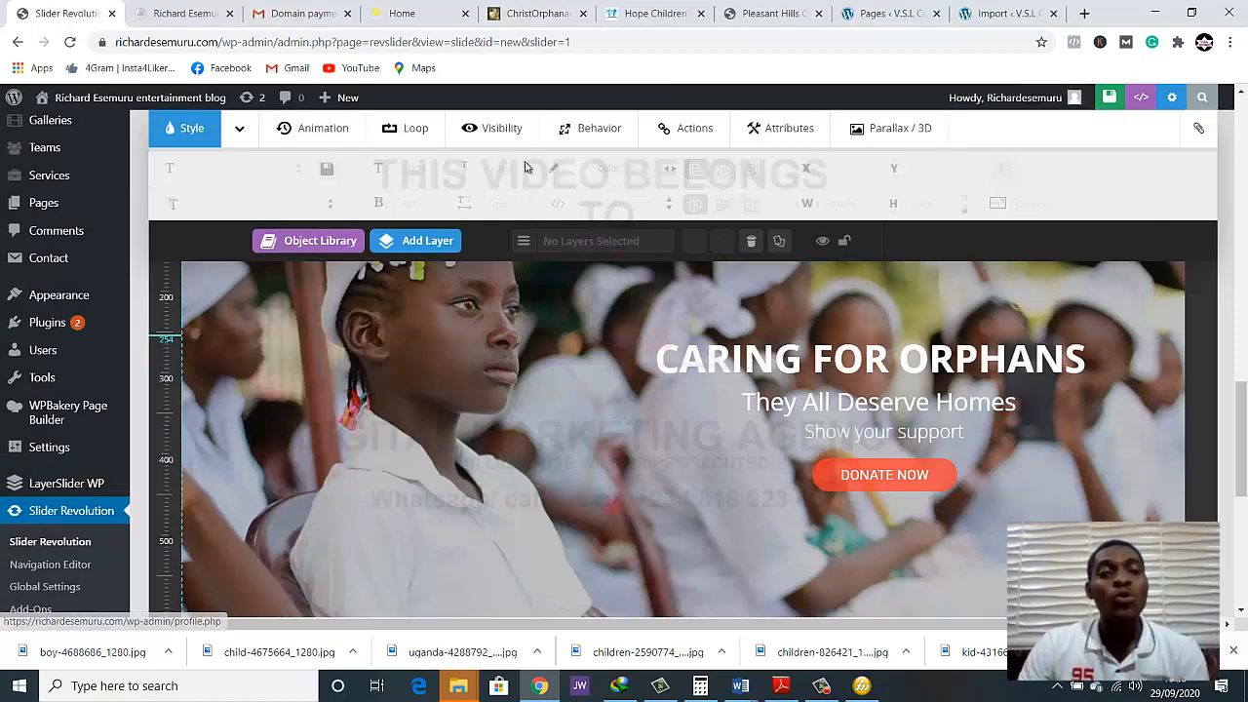
Reload the live home page and go backward and forward through the slider to check the updated slide
click(201, 10)
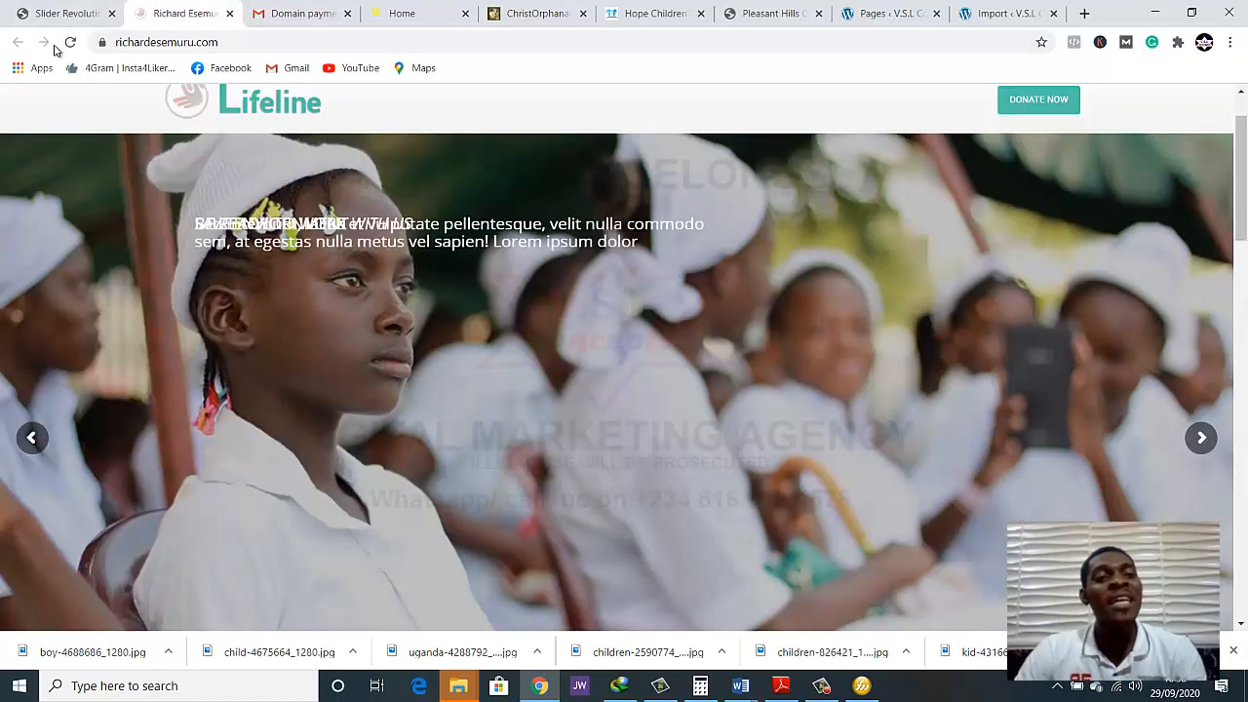
click(70, 42)
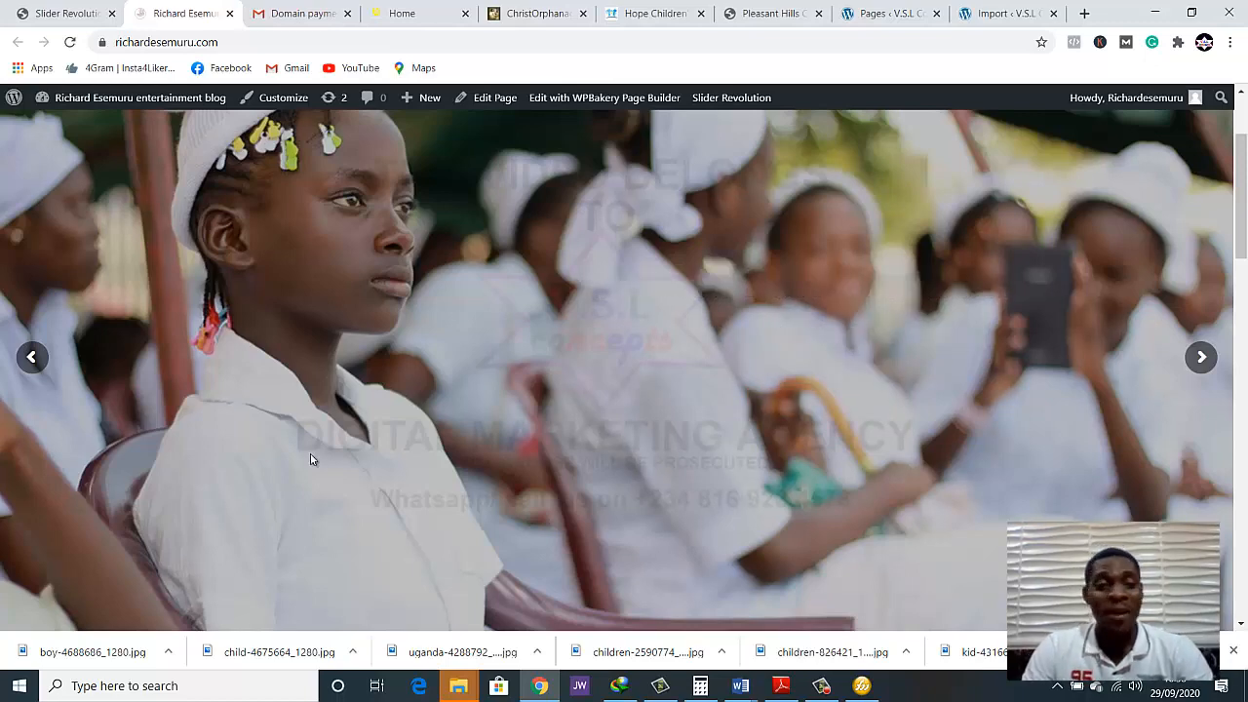
click(32, 359)
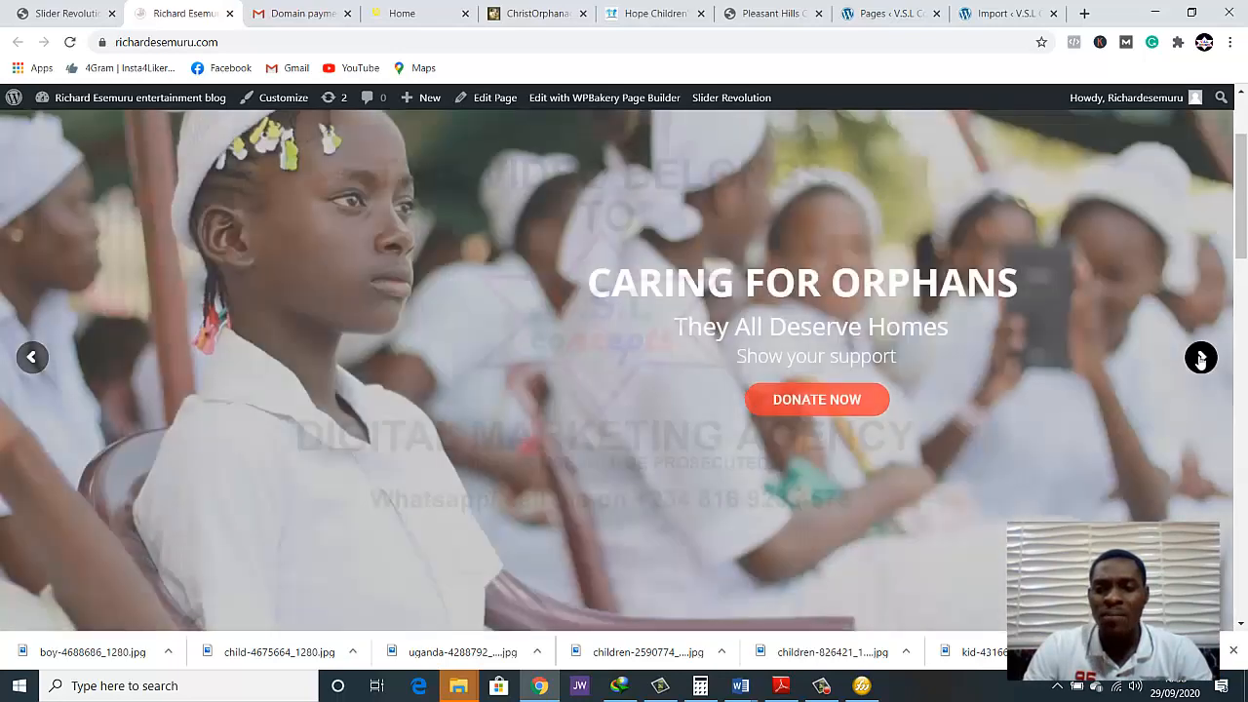
click(1201, 360)
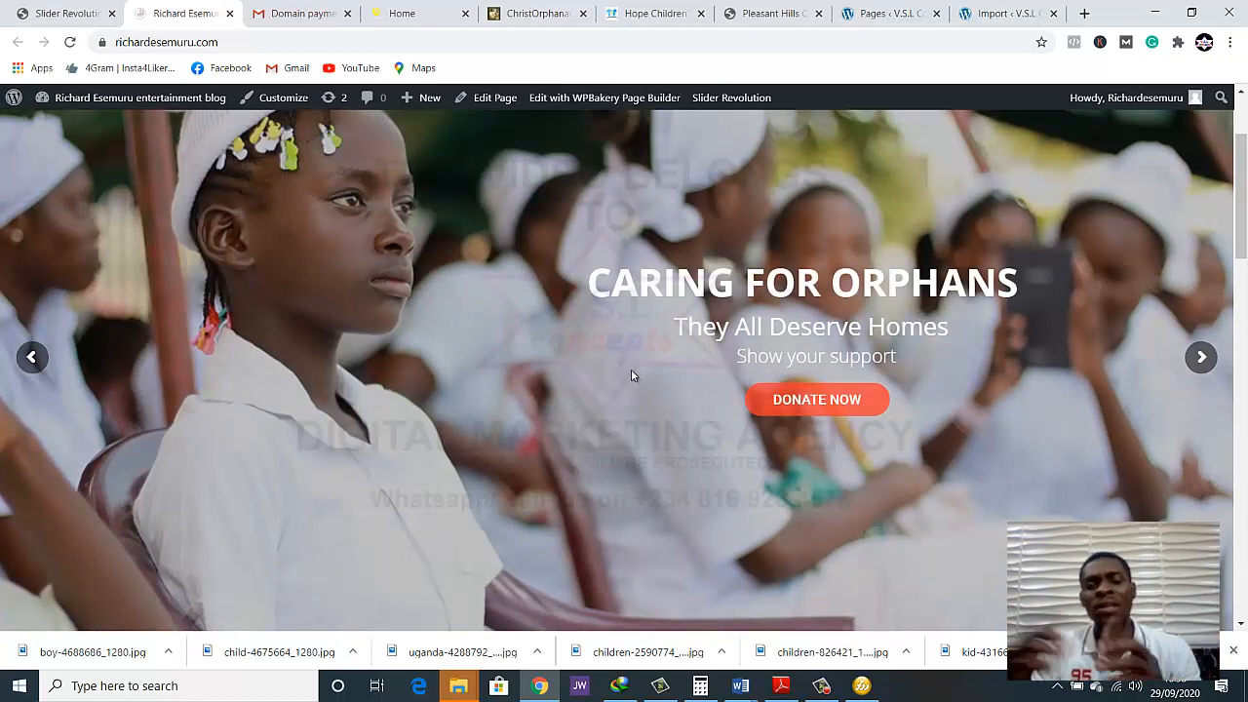
Back in the slide editor, resize the "CARING FOR ORPHANS" layer's box to about 533 × 67 px and set its font size to 55 px
click(83, 12)
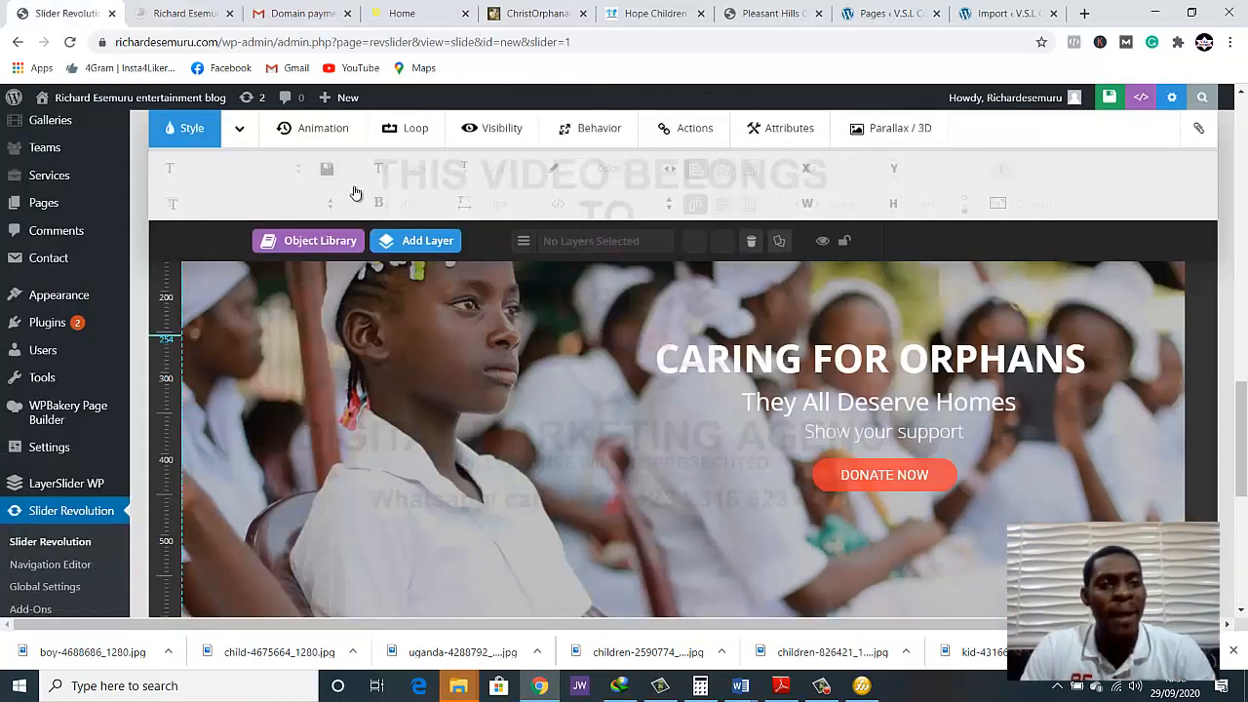
scroll(628, 463, down, 2)
scroll(653, 456, up, 2)
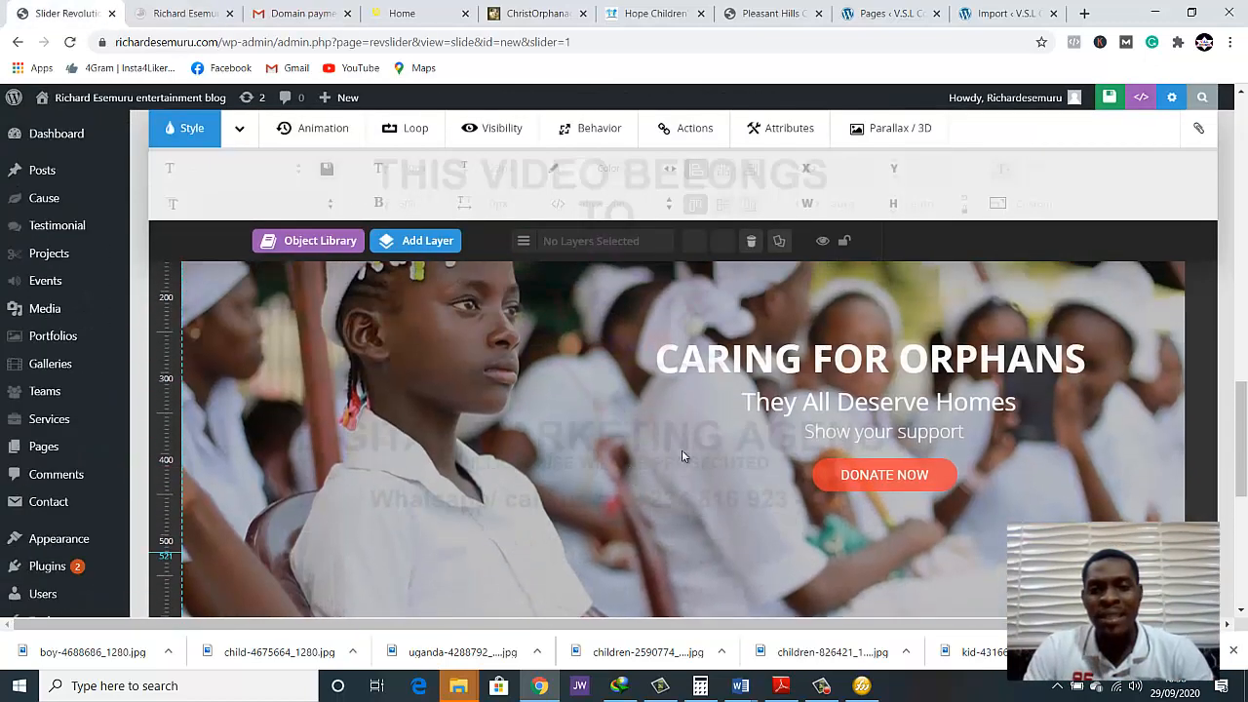
click(815, 357)
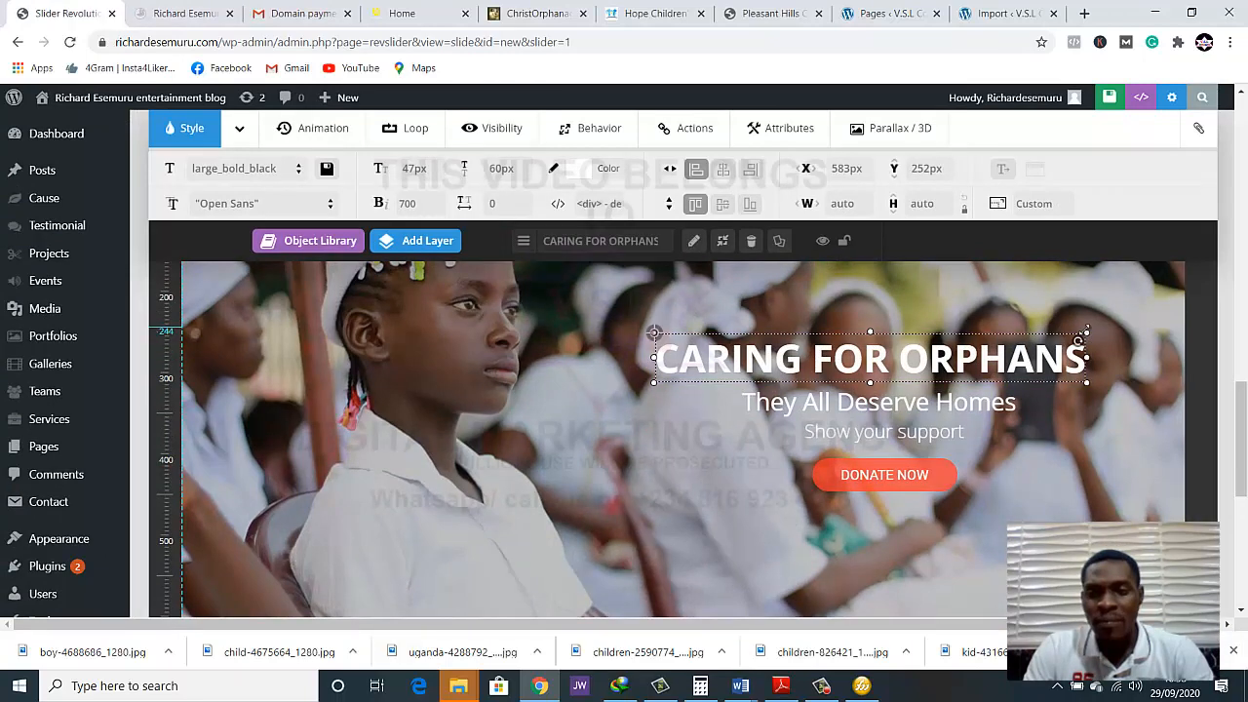
mouse_move(1093, 333)
mouse_down()
mouse_move(1102, 324)
mouse_move(1084, 322)
mouse_up()
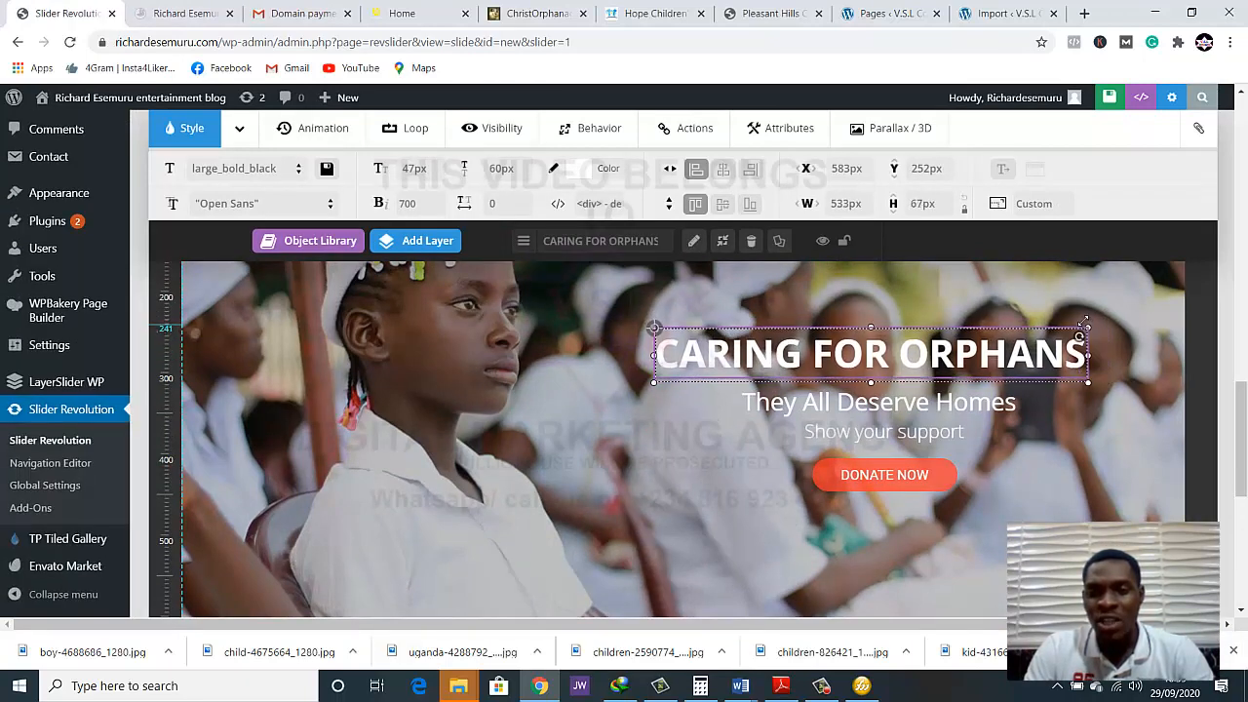
click(429, 171)
text(55)
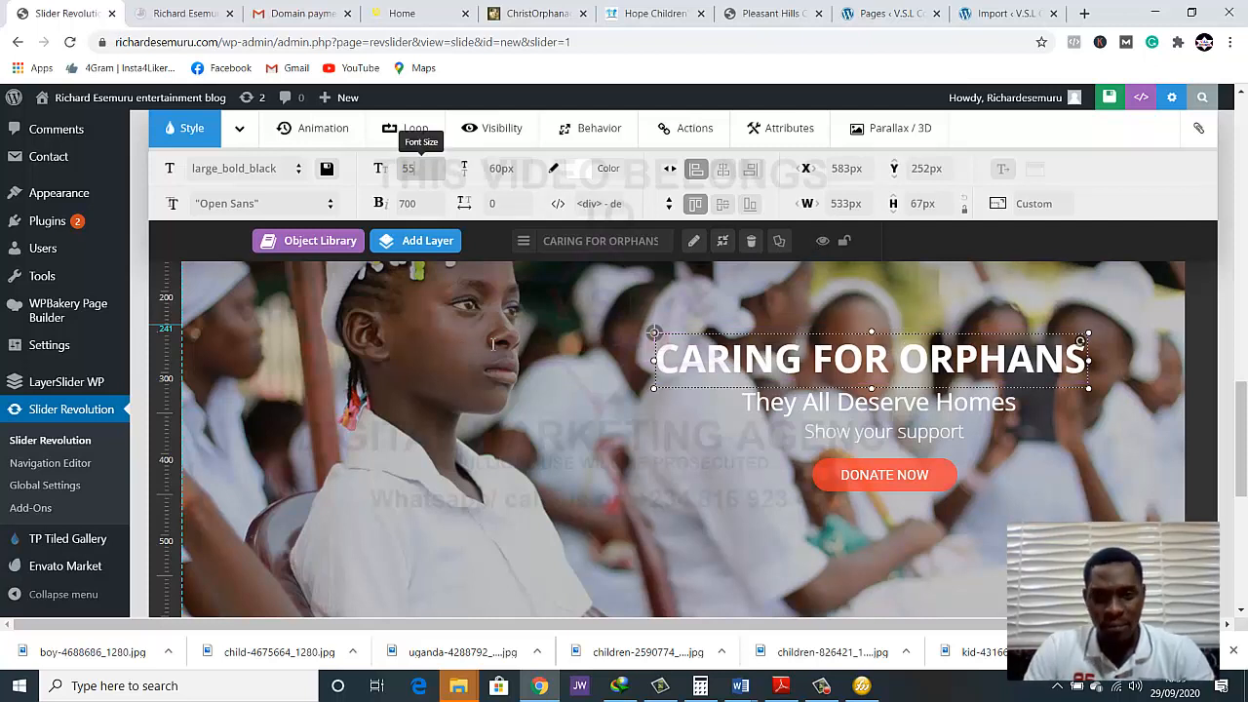
text(px)
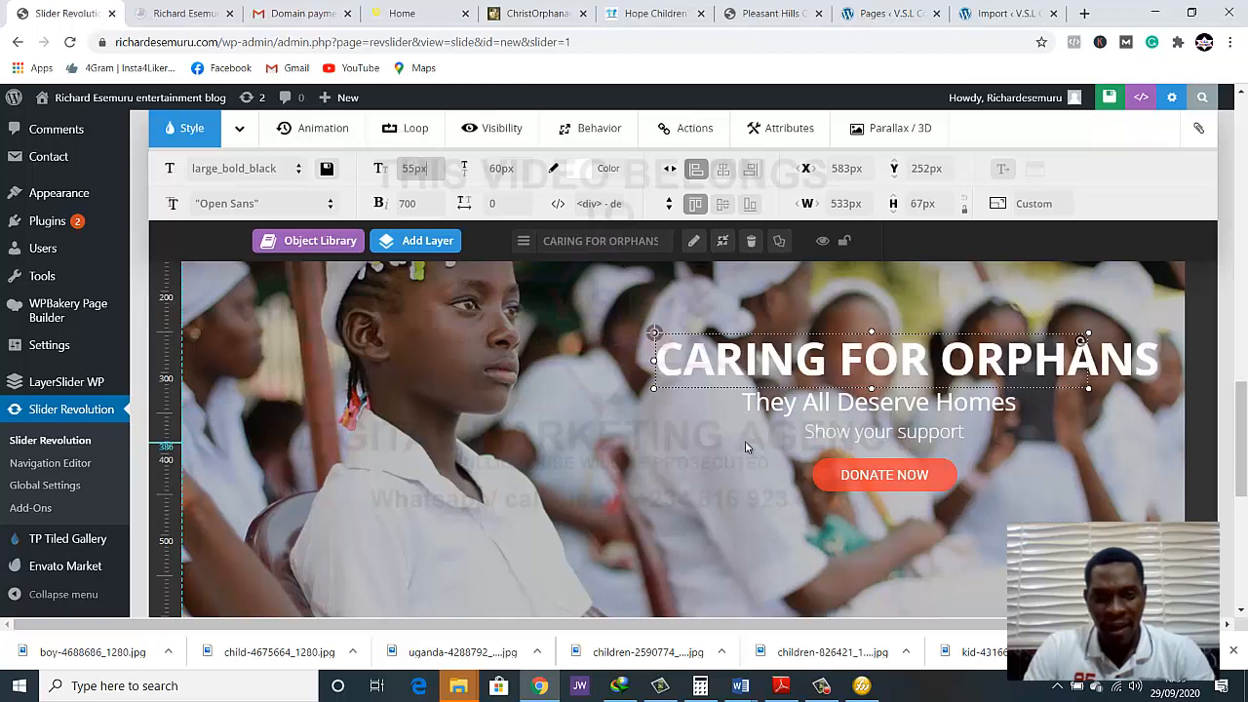
Set the font size of the "They All Deserve Homes" layer to 35 px
click(830, 402)
click(411, 171)
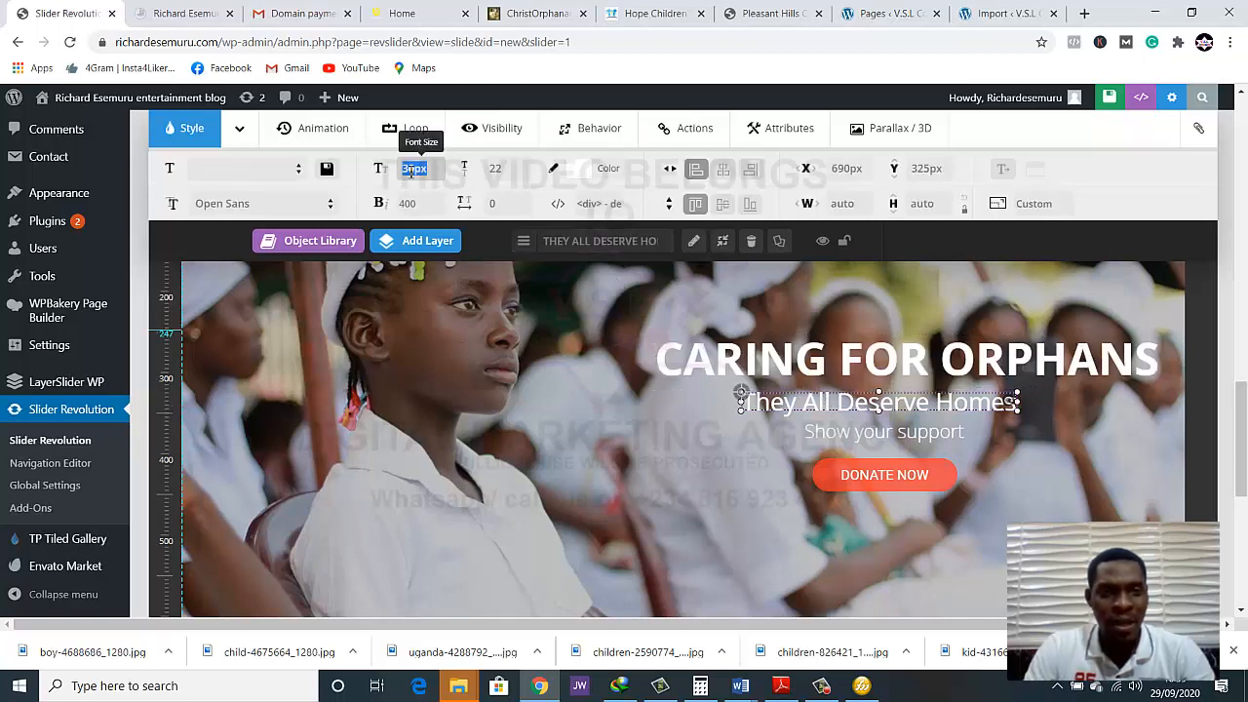
text(35)
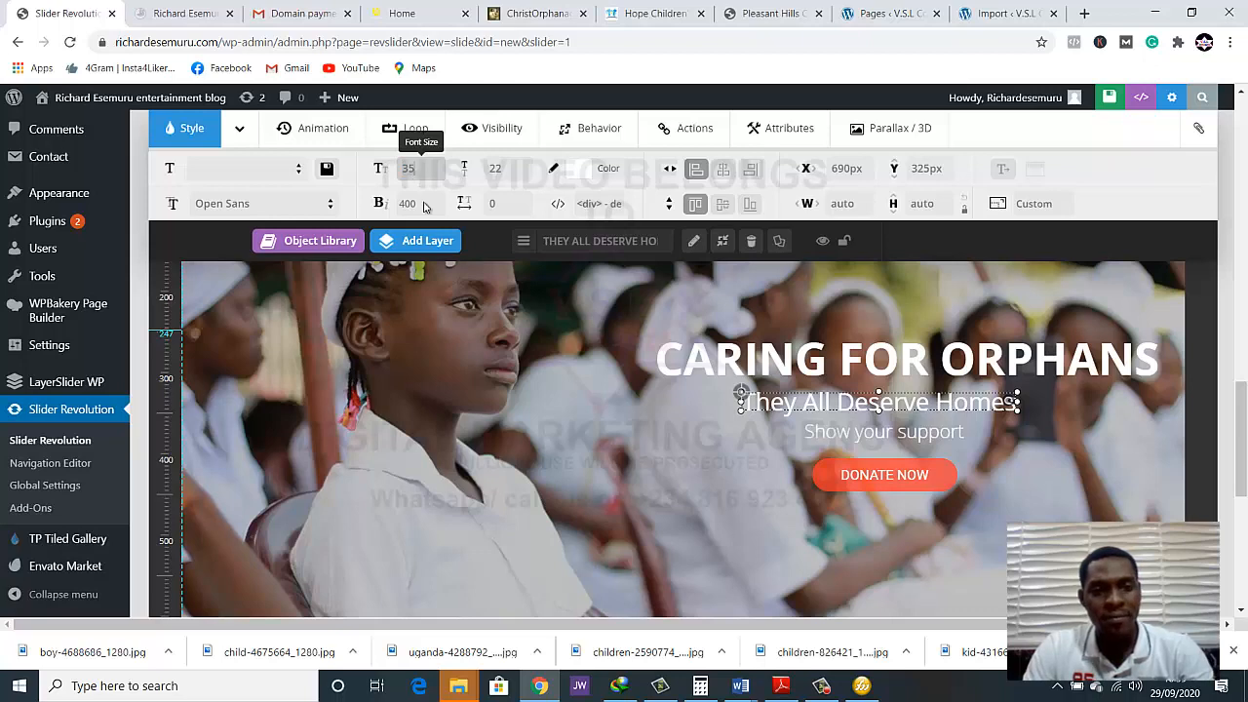
click(723, 449)
Set the font size of the "Show your support" layer to 28 px and deselect it
click(848, 425)
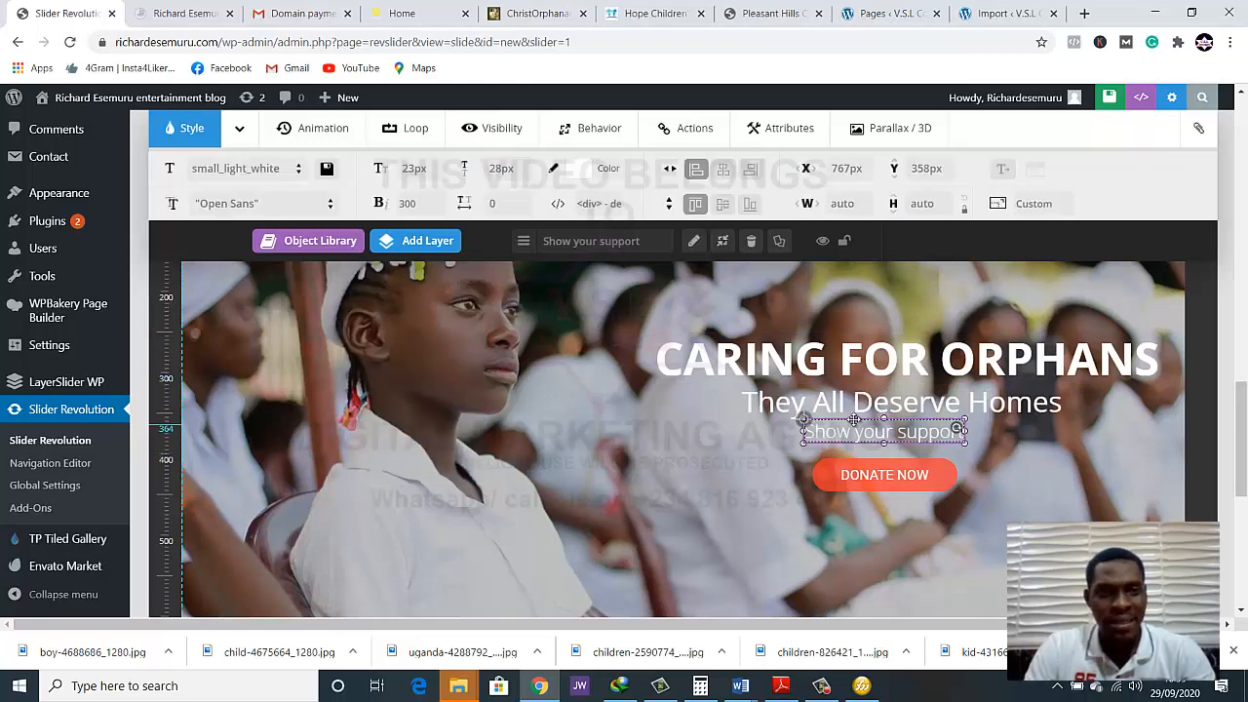
click(417, 172)
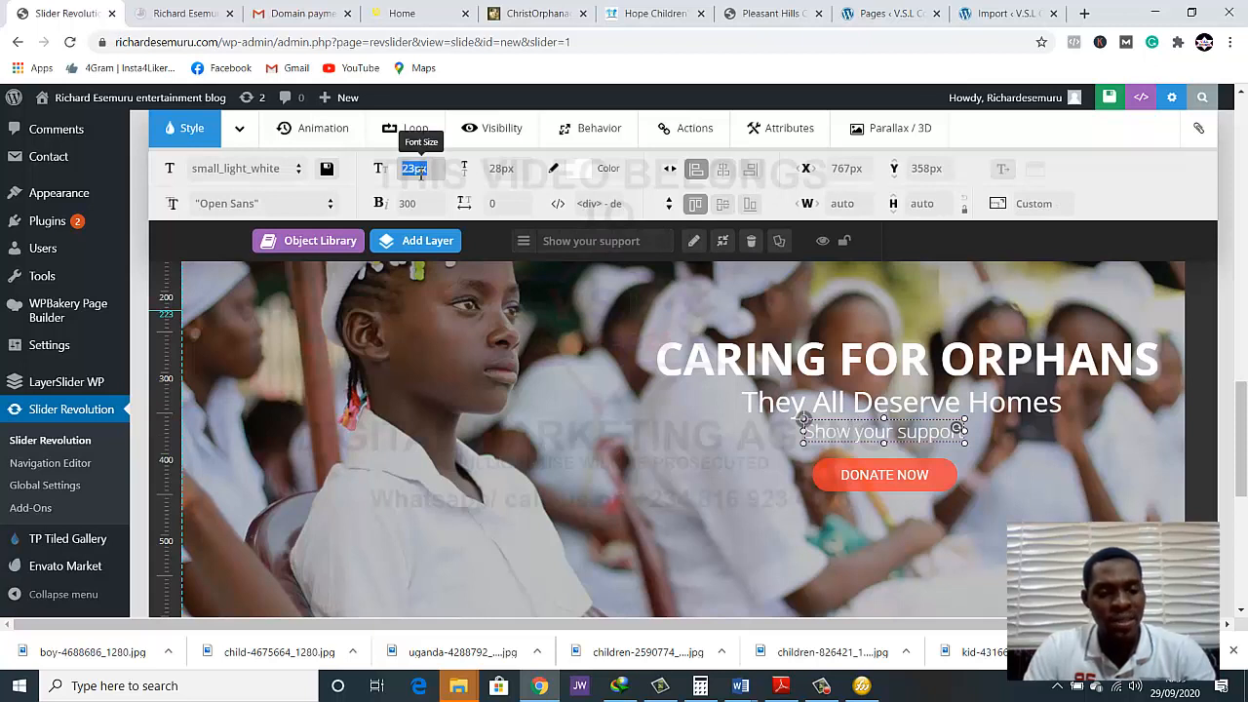
text(28)
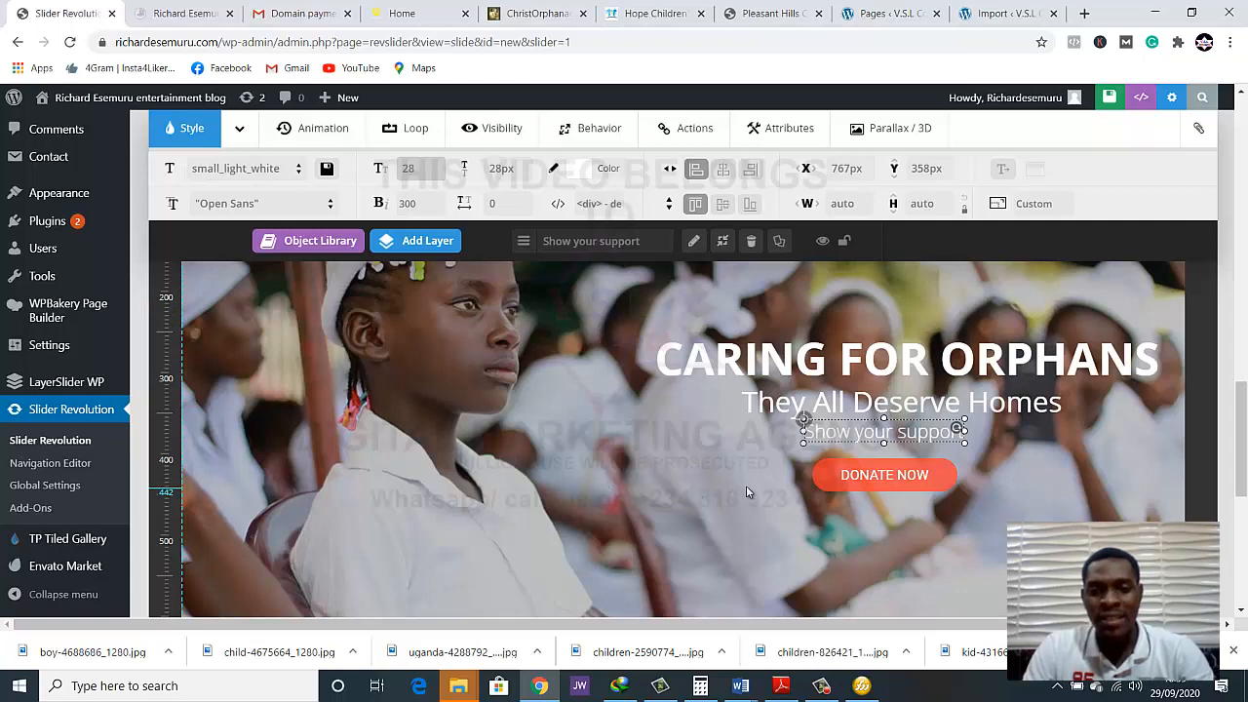
click(746, 487)
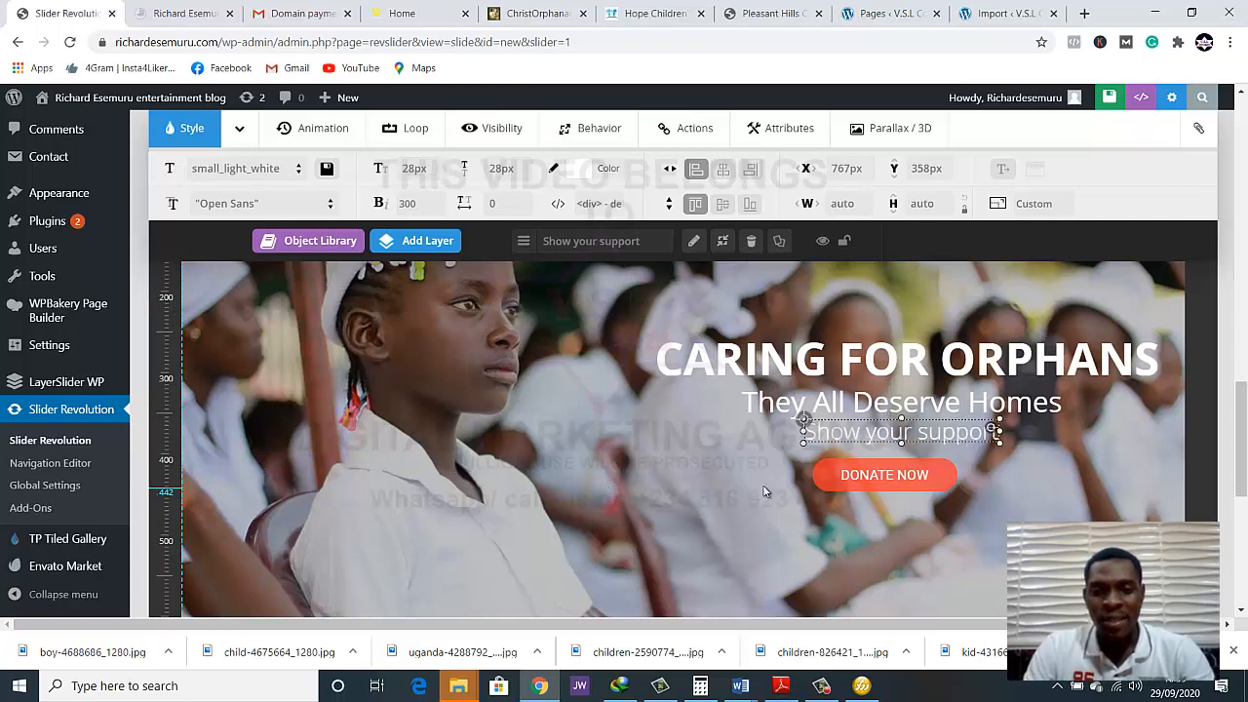
click(767, 489)
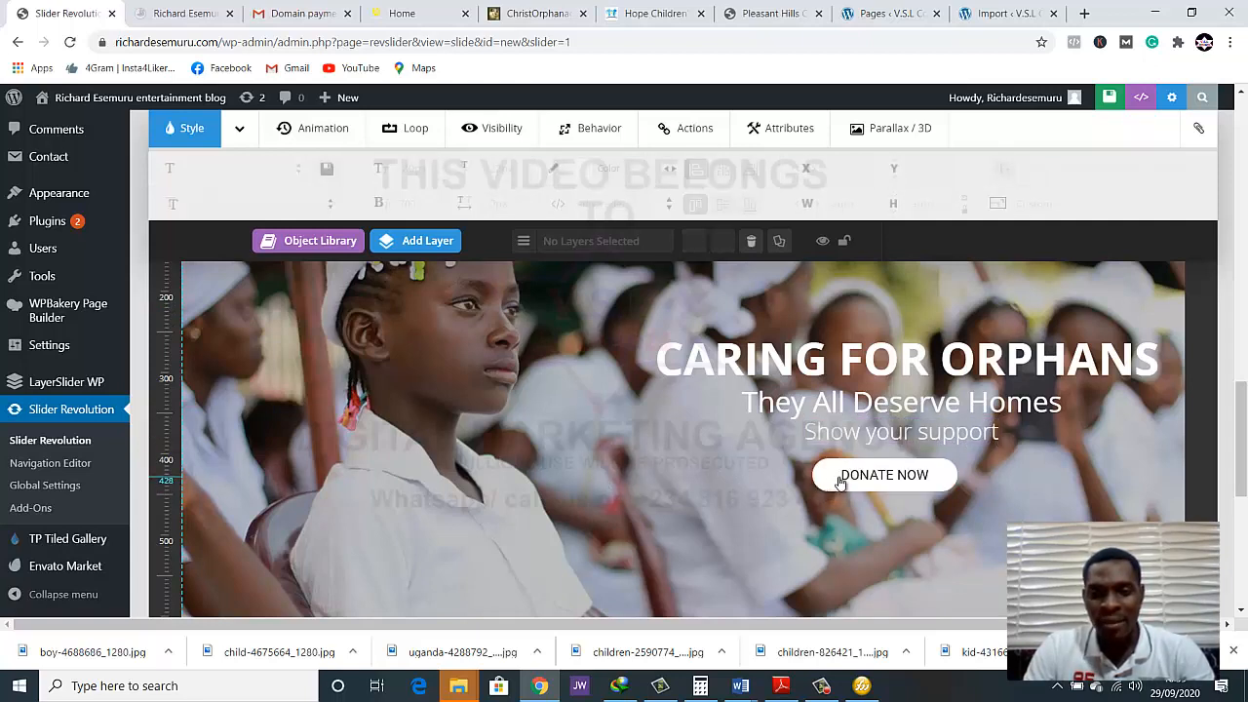
Realign the layers: button at about X 831, Y 416 px, "They All Deserve Homes" at X 724, Y 327, headline at X 602, Y 254, "Show your support" between
mouse_move(879, 485)
mouse_down()
mouse_move(898, 491)
mouse_move(877, 490)
mouse_up()
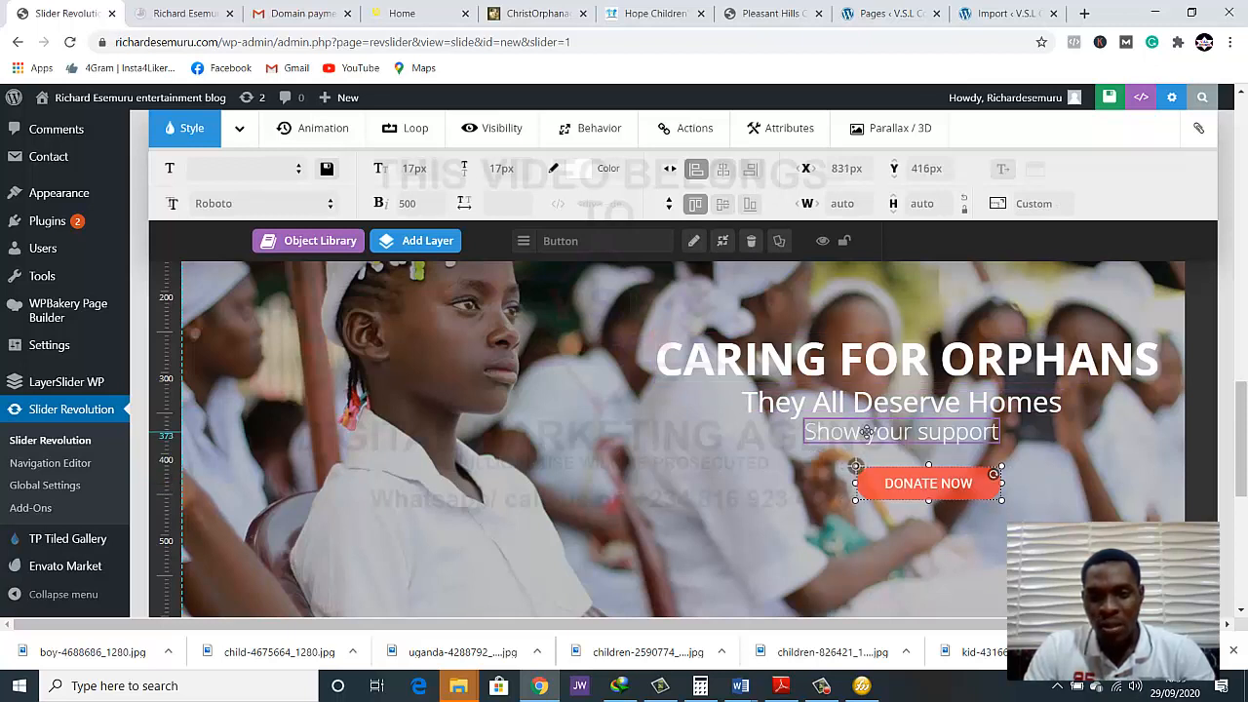
drag(885, 435, 929, 405)
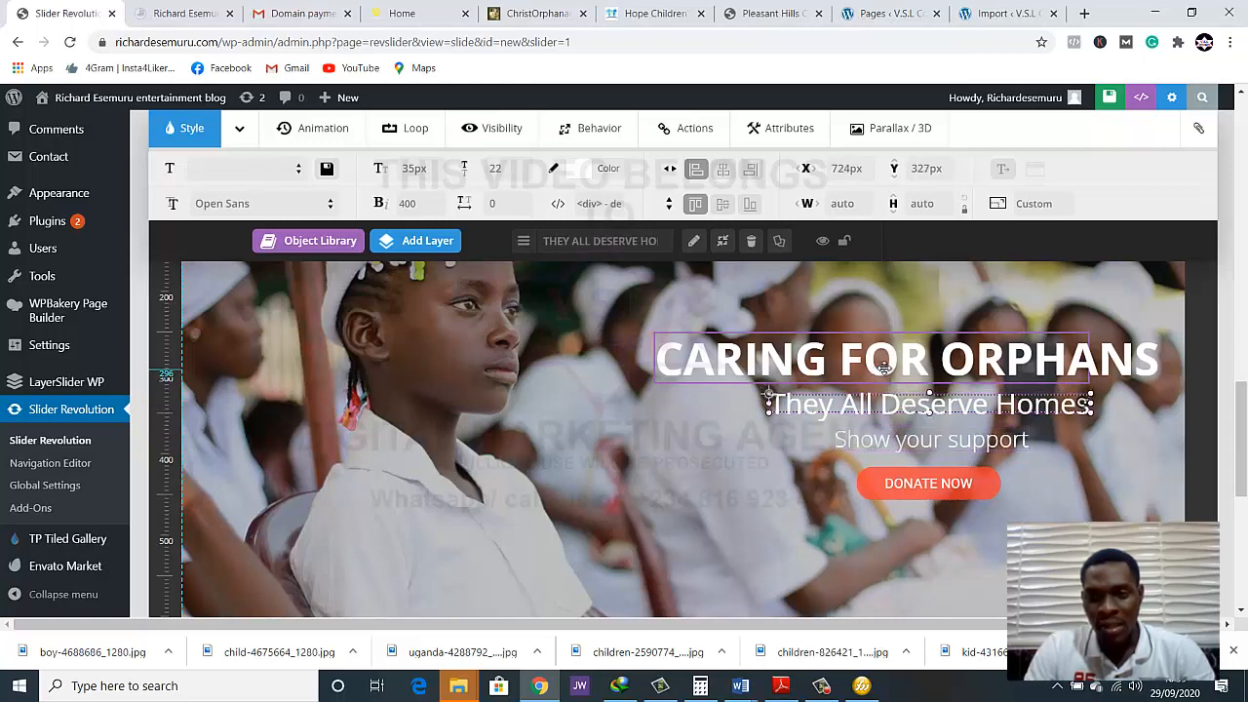
drag(878, 372, 891, 373)
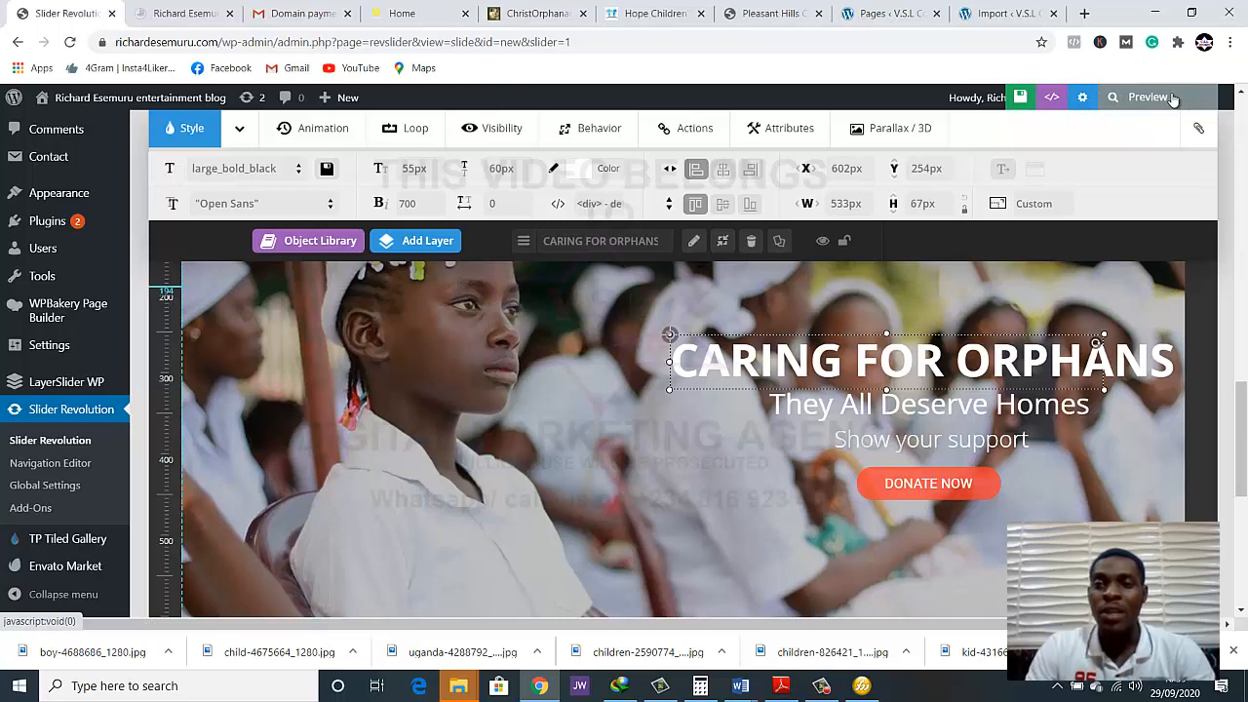
Open the slide preview, close it again and save the slide
click(1174, 100)
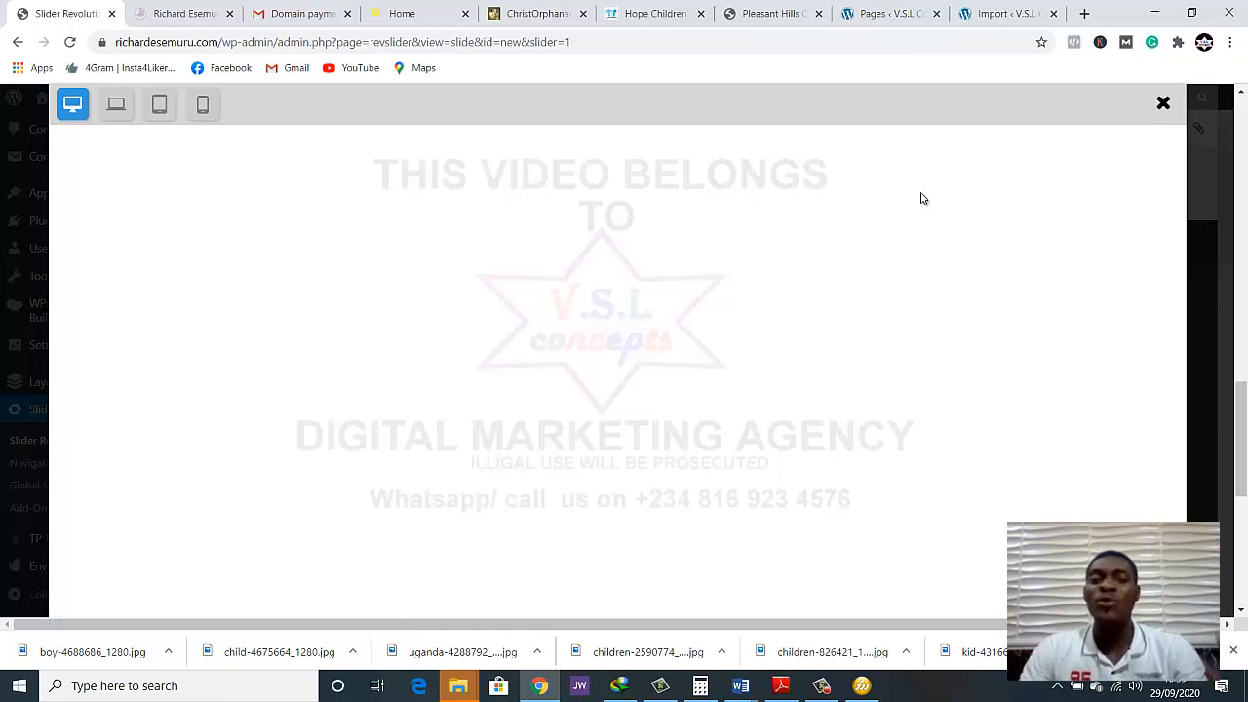
click(1164, 104)
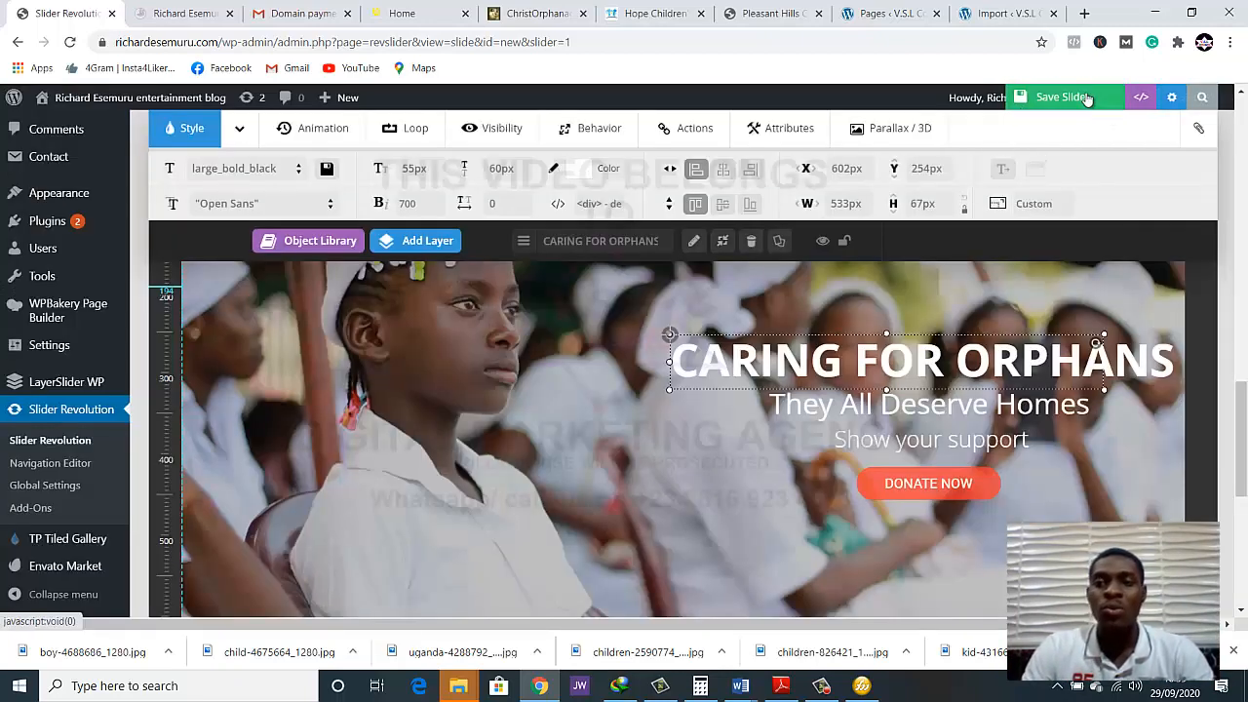
click(1085, 98)
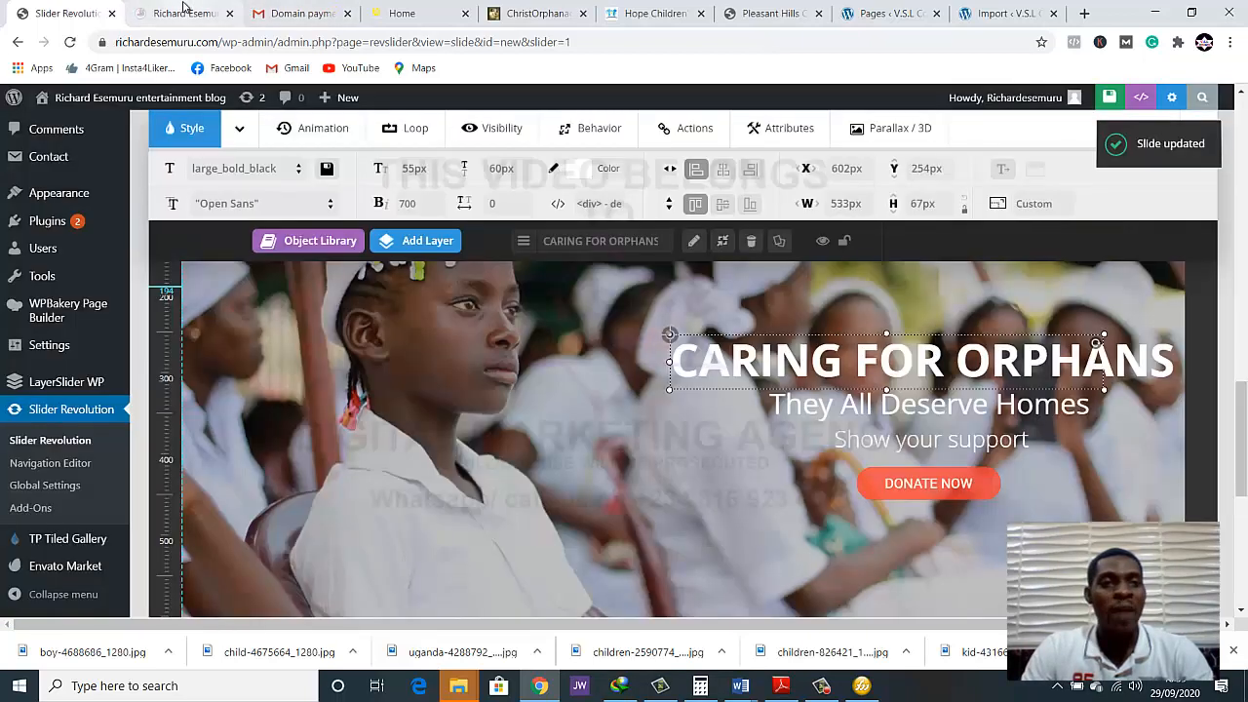
Reload the live home page and check the enlarged text and donate button on the slider
click(184, 12)
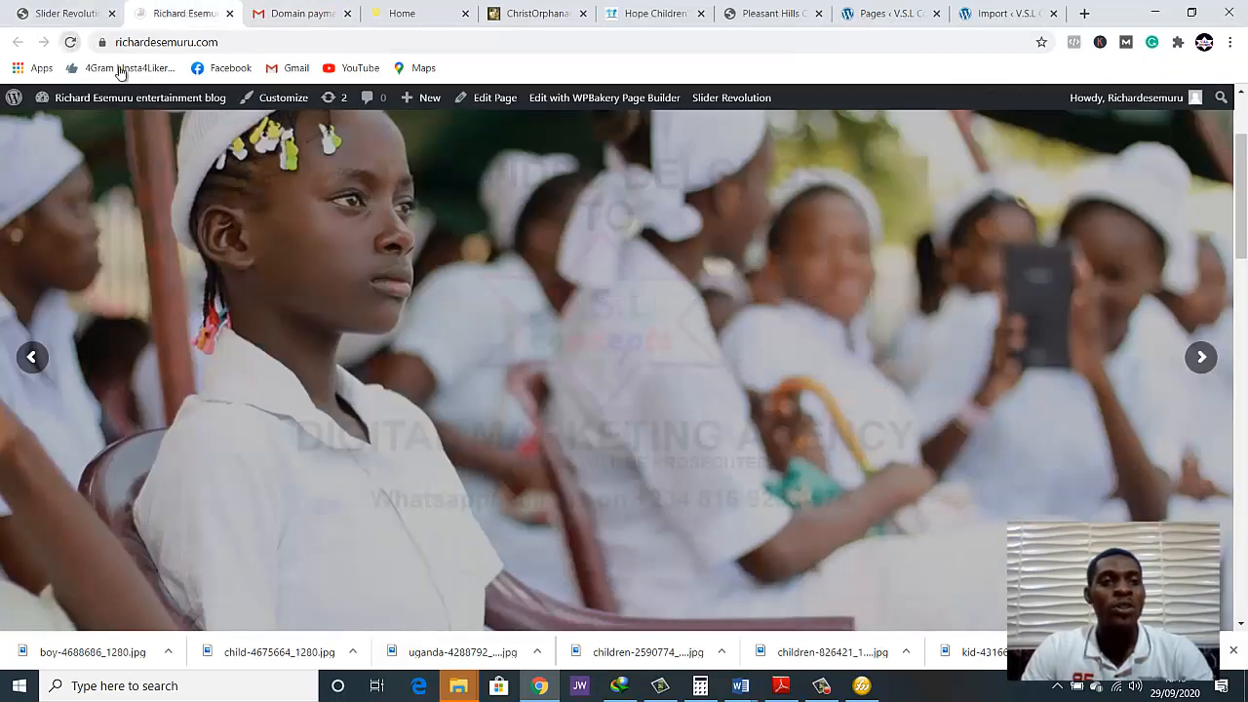
click(70, 42)
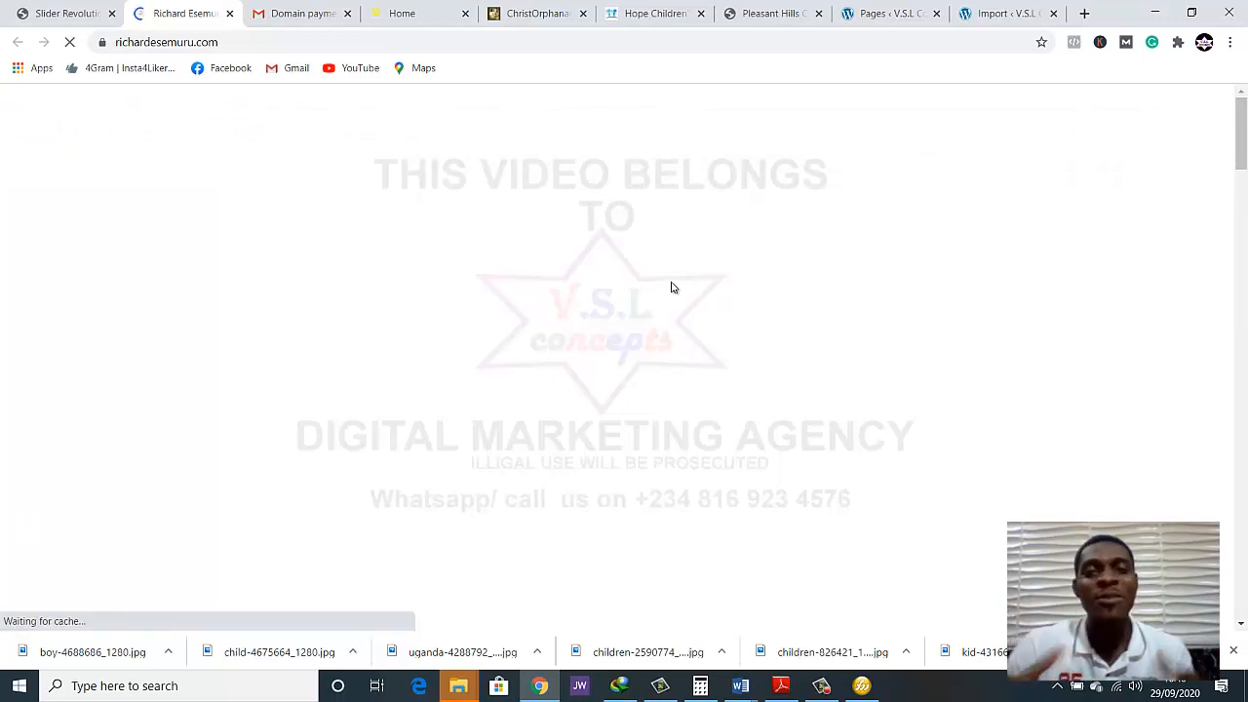
scroll(865, 347, down, 8)
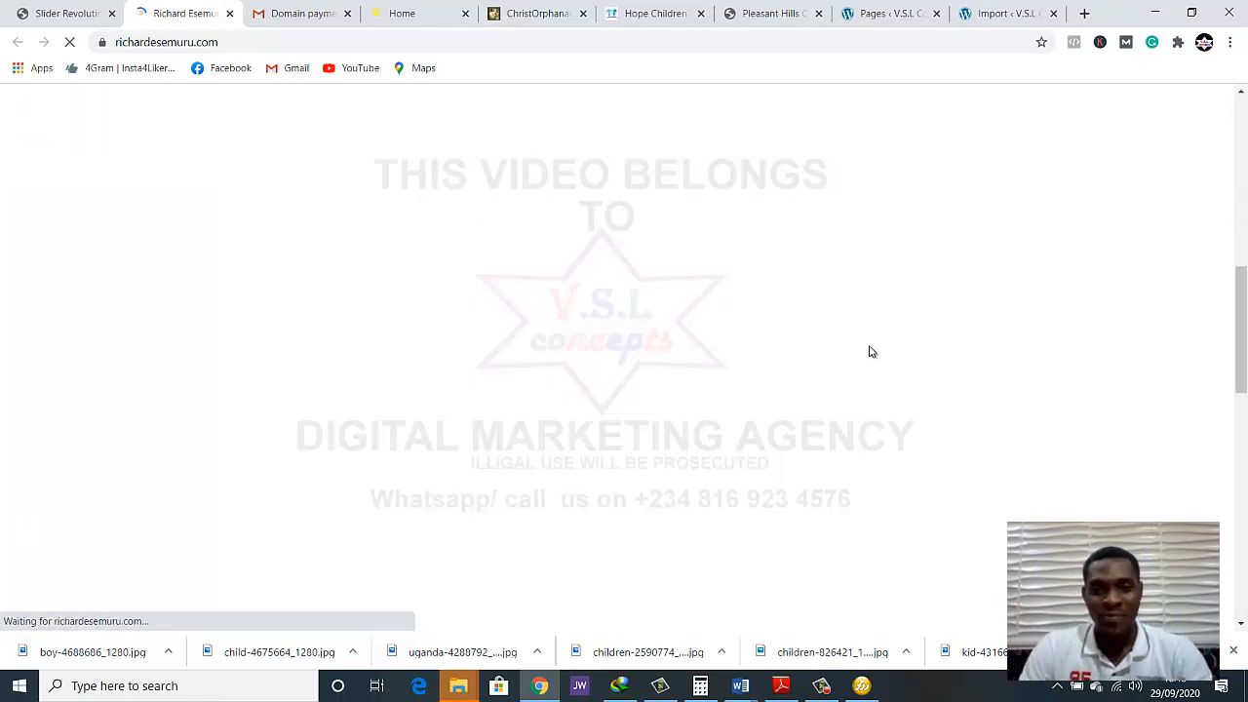
scroll(868, 351, up, 7)
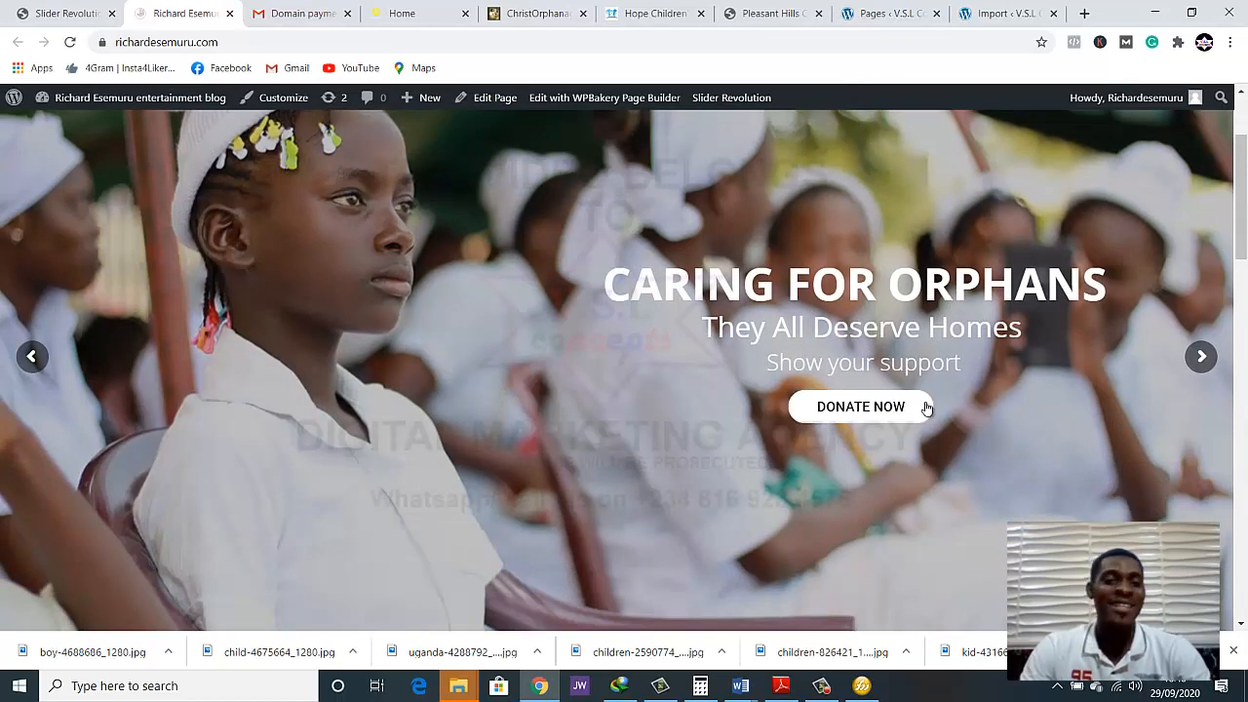
scroll(944, 399, up, 1)
scroll(944, 397, up, 1)
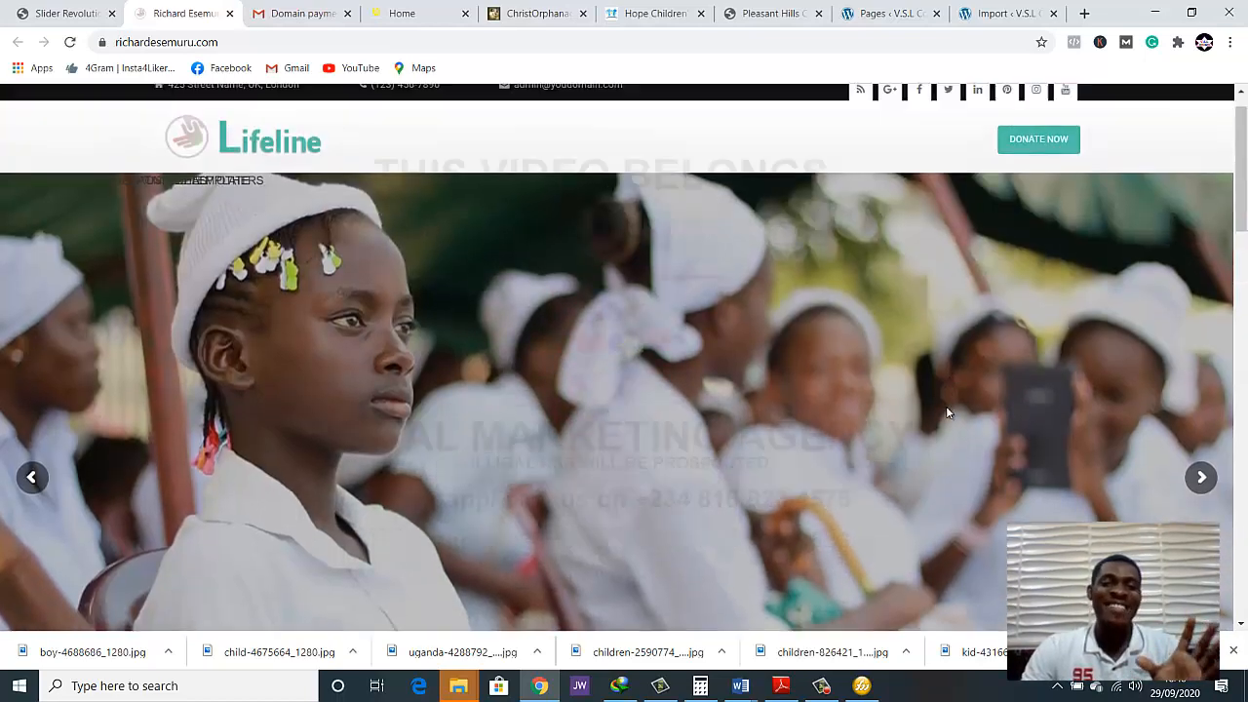
scroll(947, 411, down, 2)
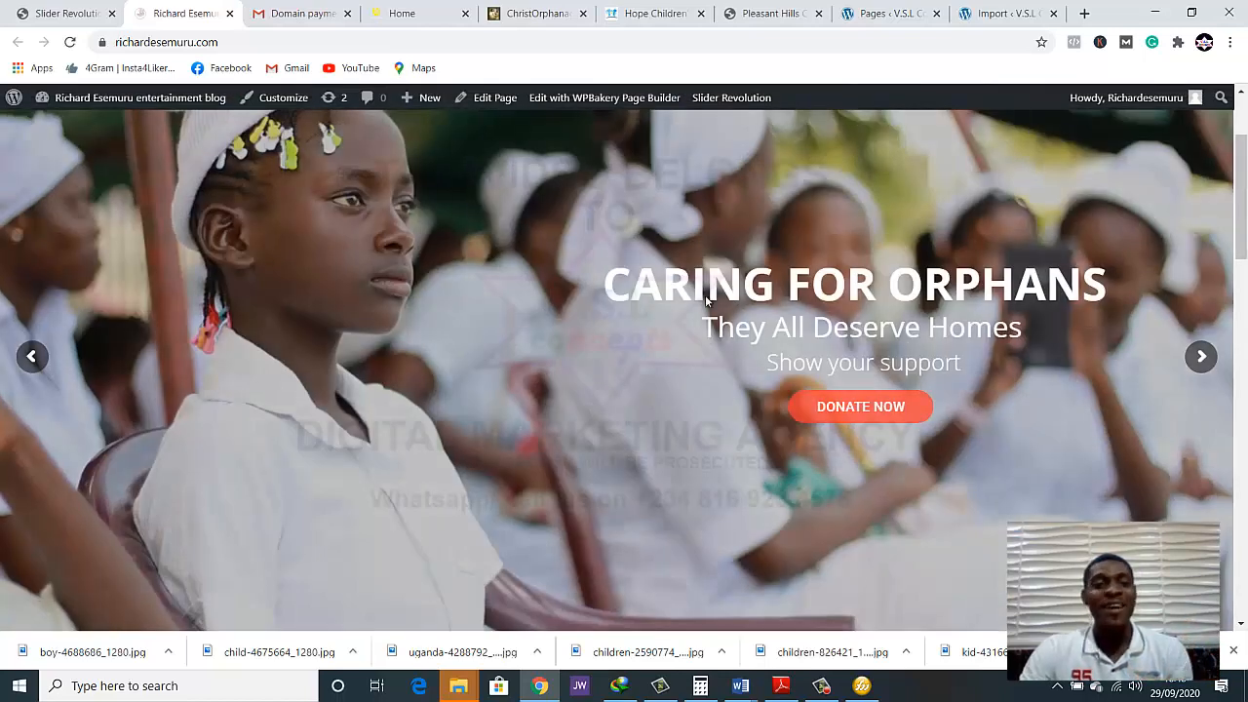
Return to the slide editor and add a dark semi-transparent rectangular shape layer to the slide
click(59, 13)
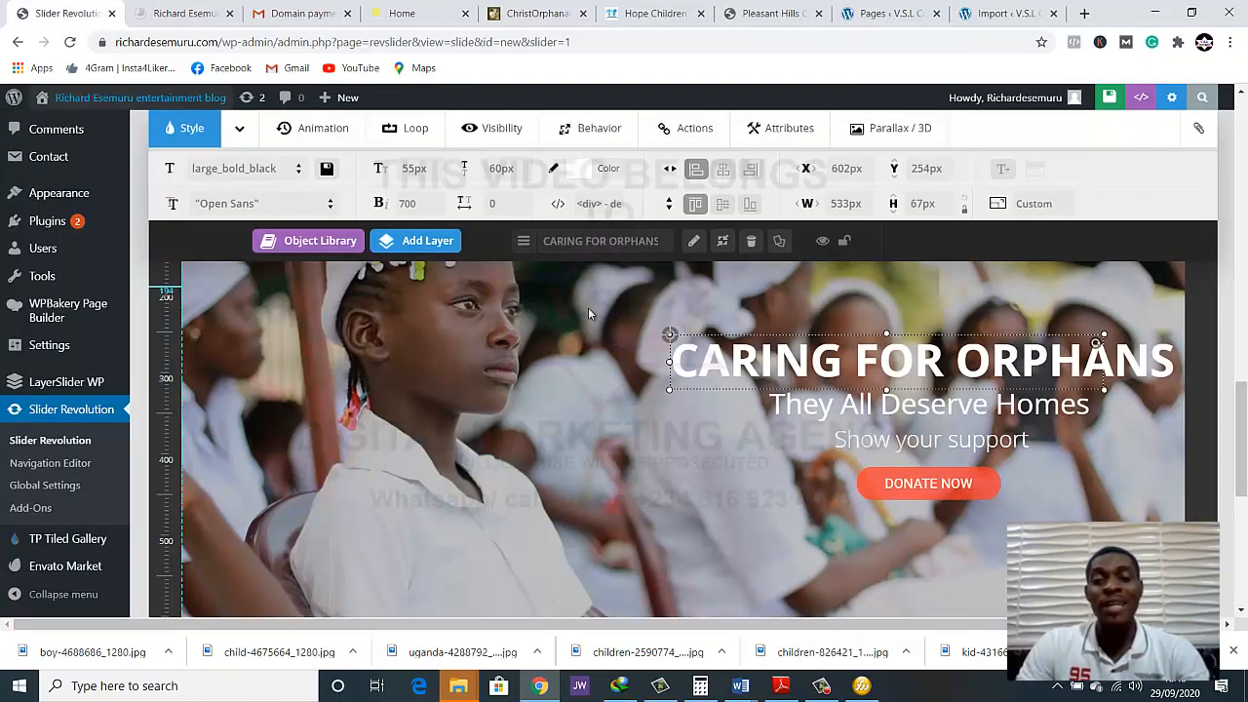
scroll(661, 345, up, 1)
scroll(655, 348, down, 1)
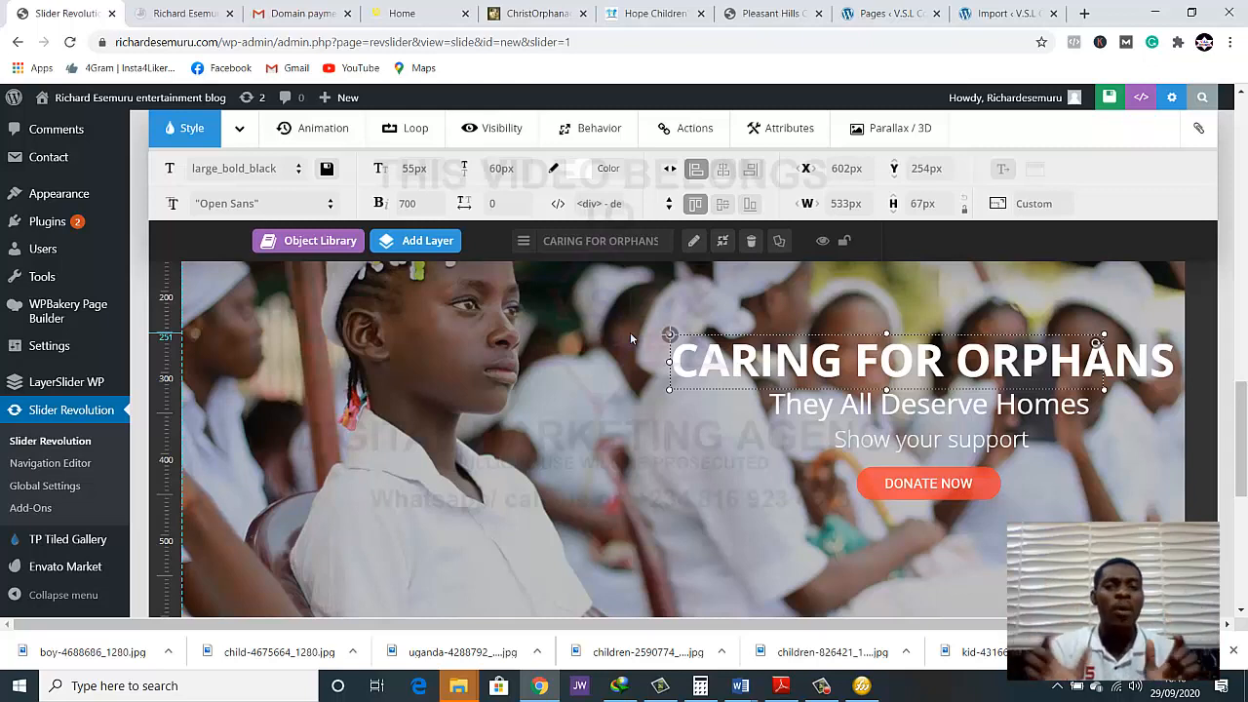
mouse_move(417, 240)
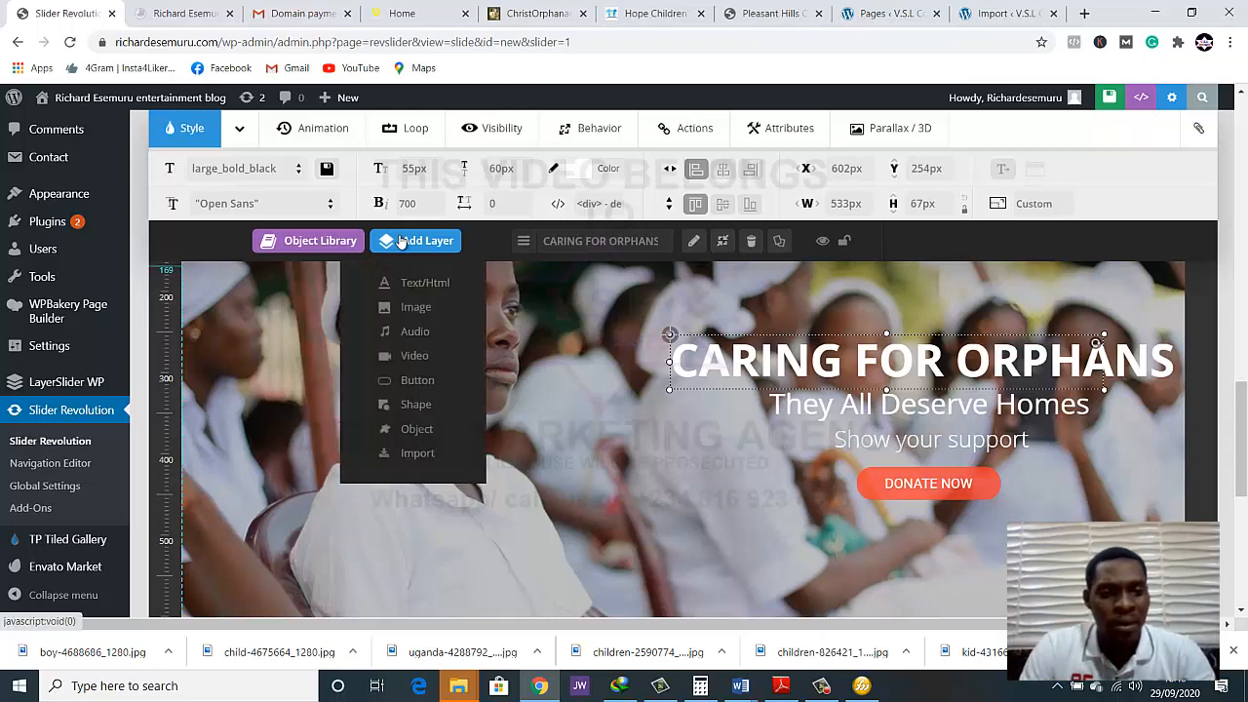
click(417, 405)
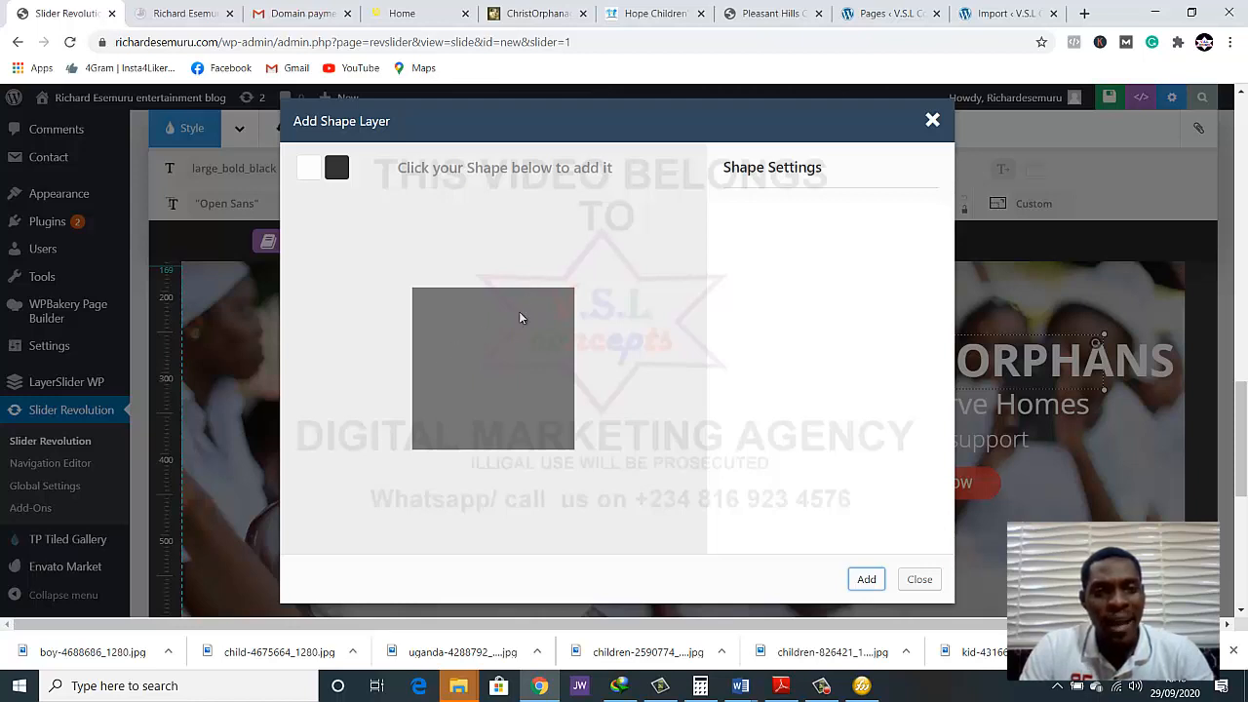
click(511, 336)
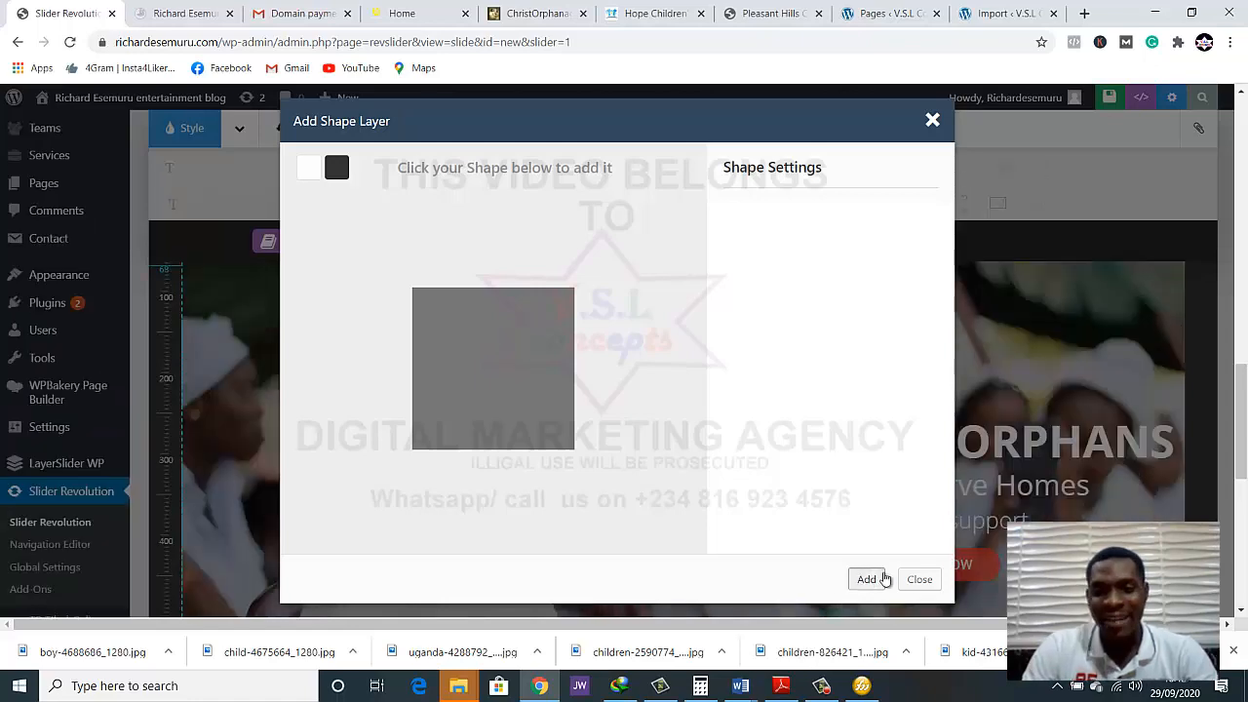
click(866, 578)
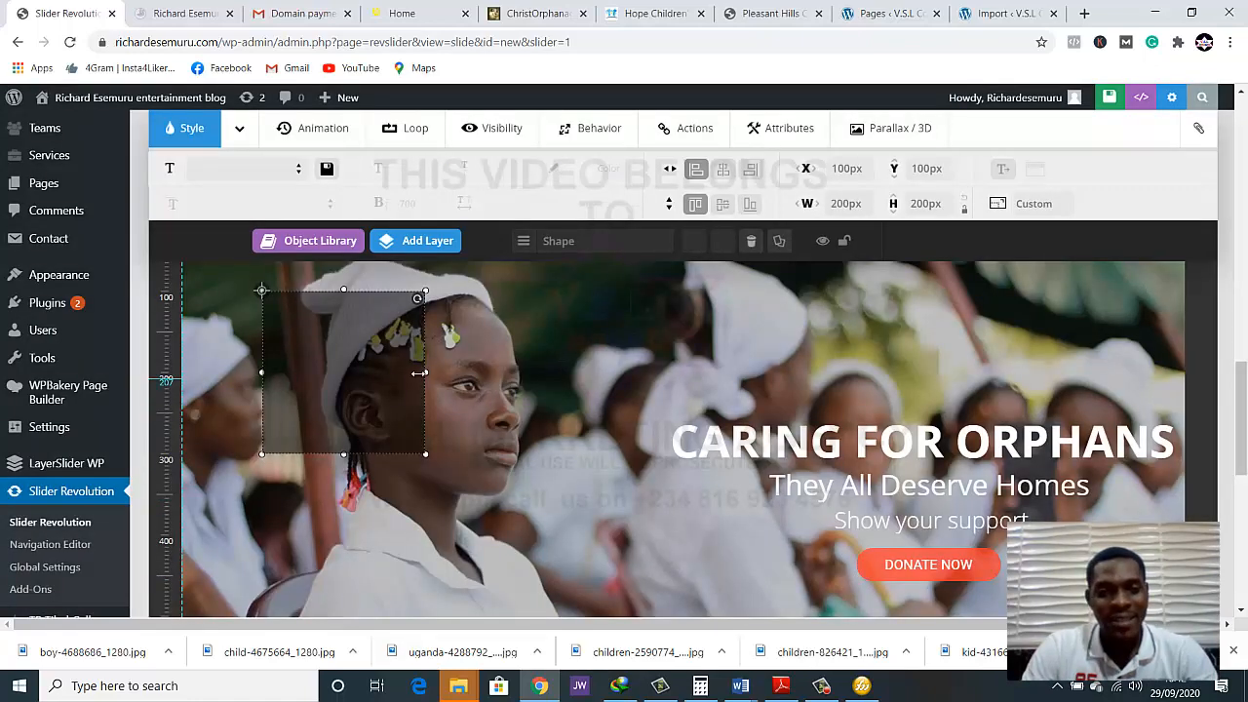
Move the shape over the text block to about X 566, Y 224 px and enlarge it to about 674 × 254 px
drag(376, 367, 759, 466)
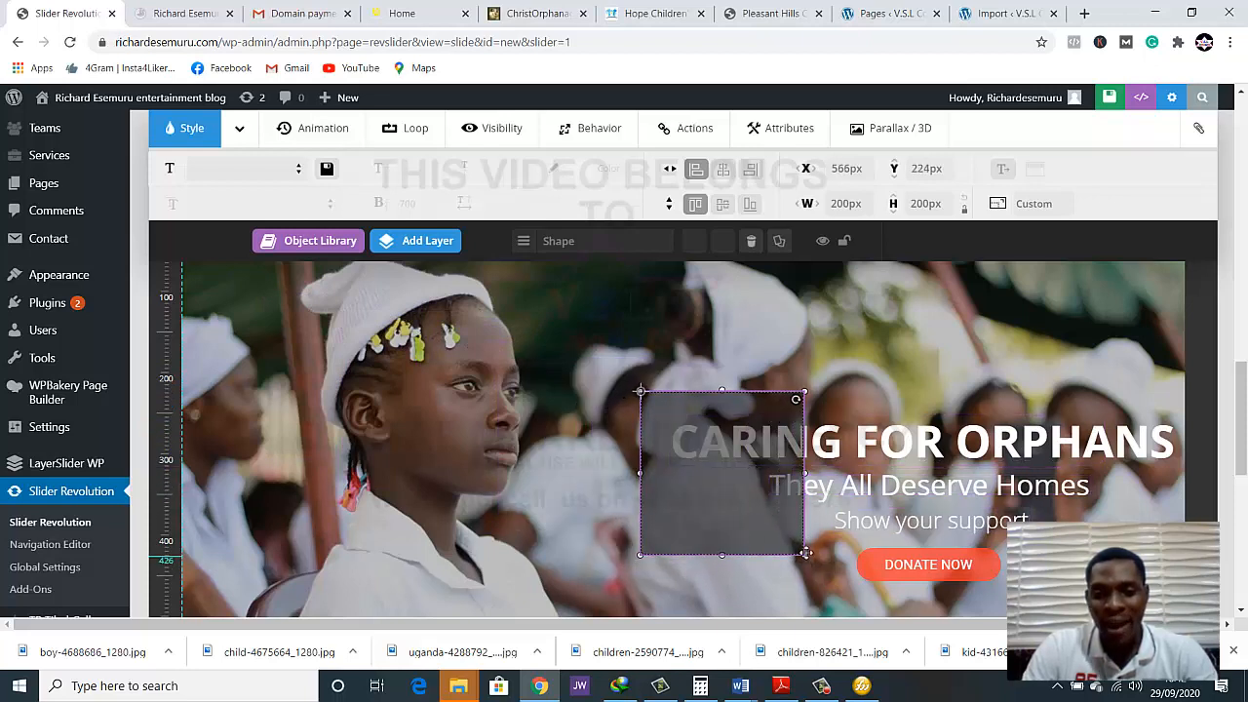
drag(805, 555, 1190, 598)
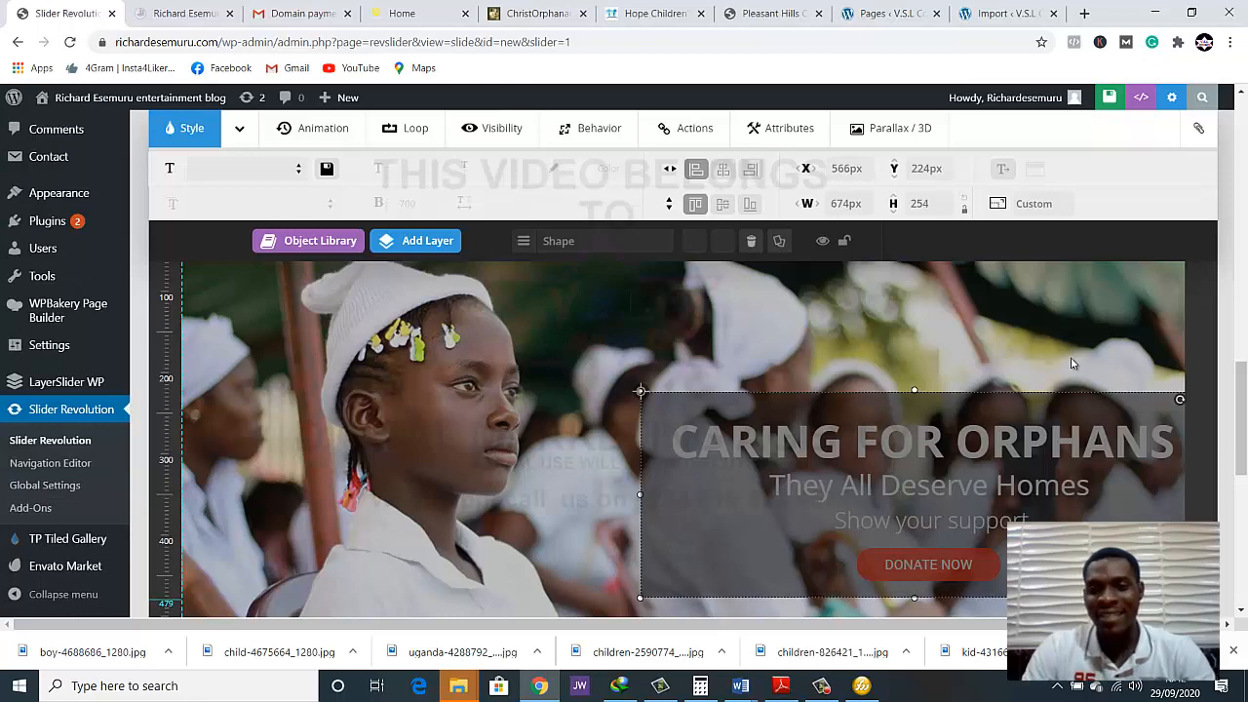
scroll(667, 438, down, 1)
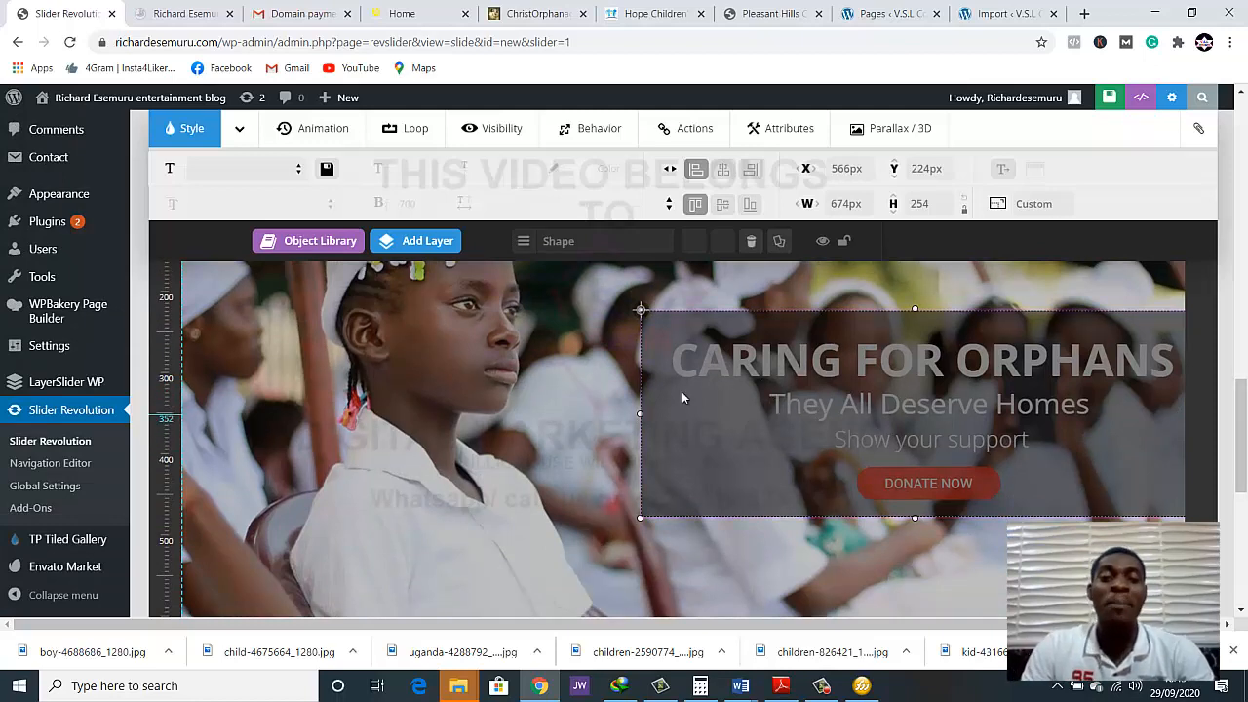
scroll(813, 410, down, 6)
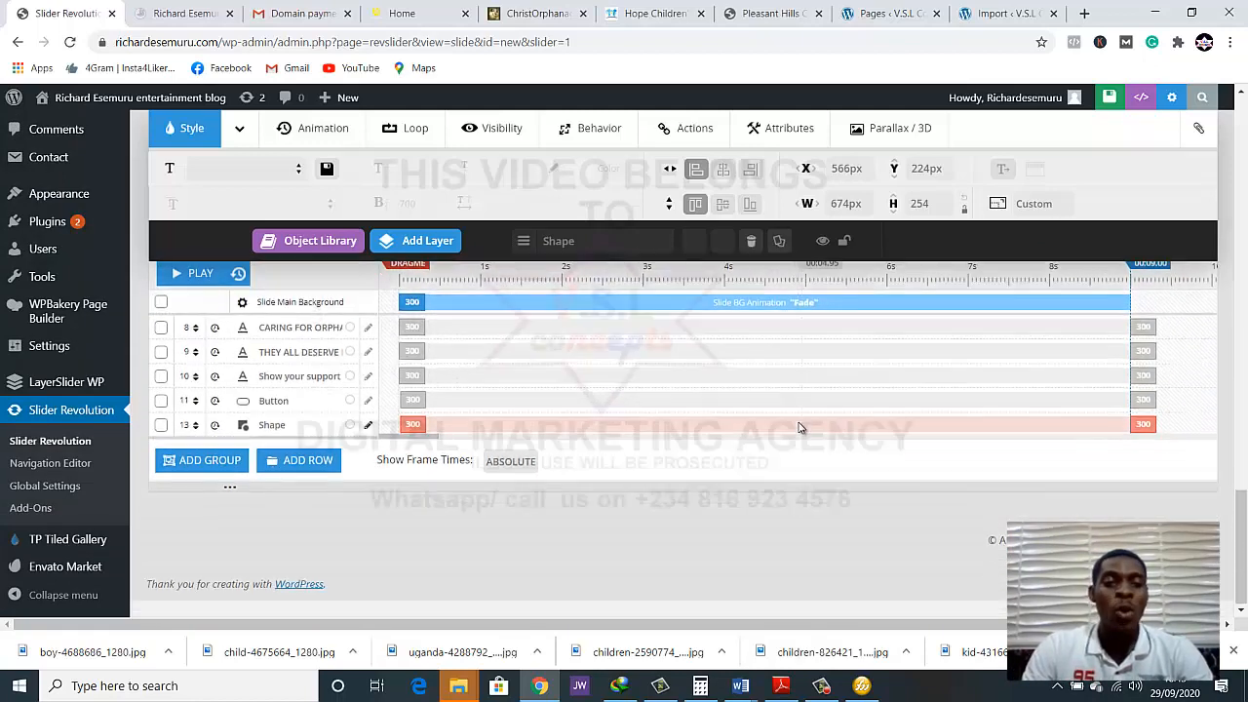
Move the shape layer to the top of the layer list so it sits behind the texts and button, and save the slide
scroll(304, 356, up, 1)
scroll(306, 363, down, 1)
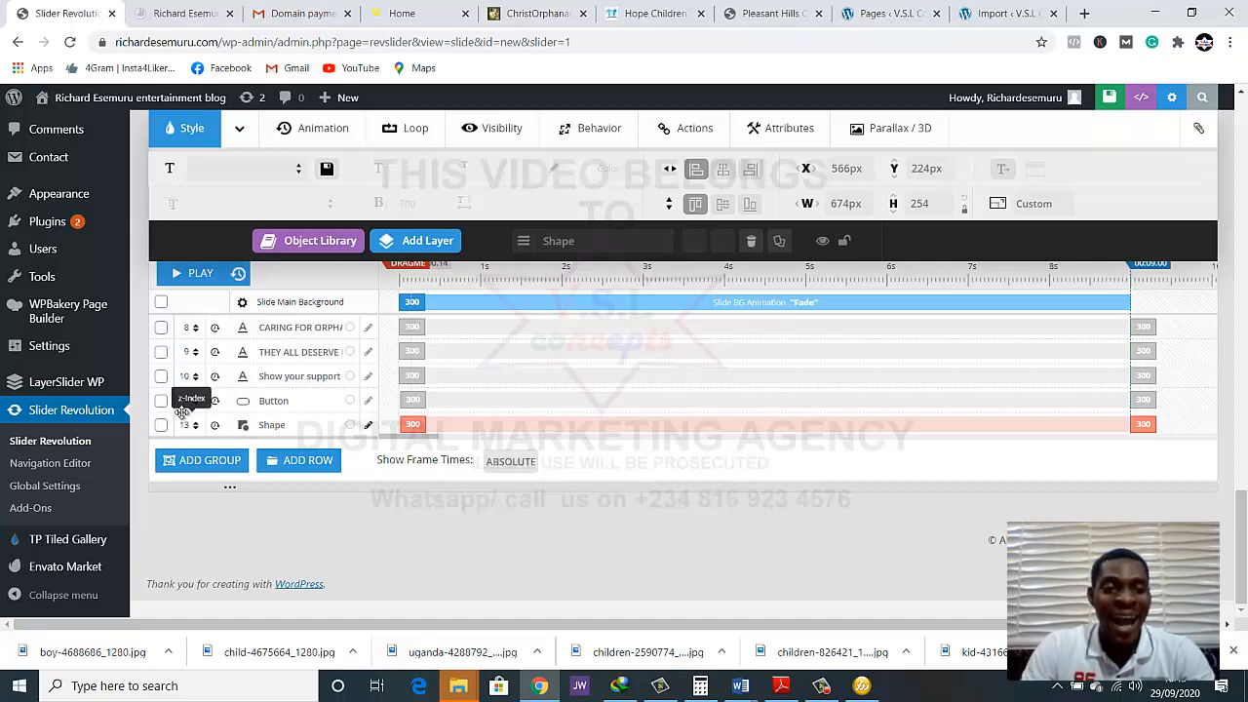
drag(182, 412, 198, 337)
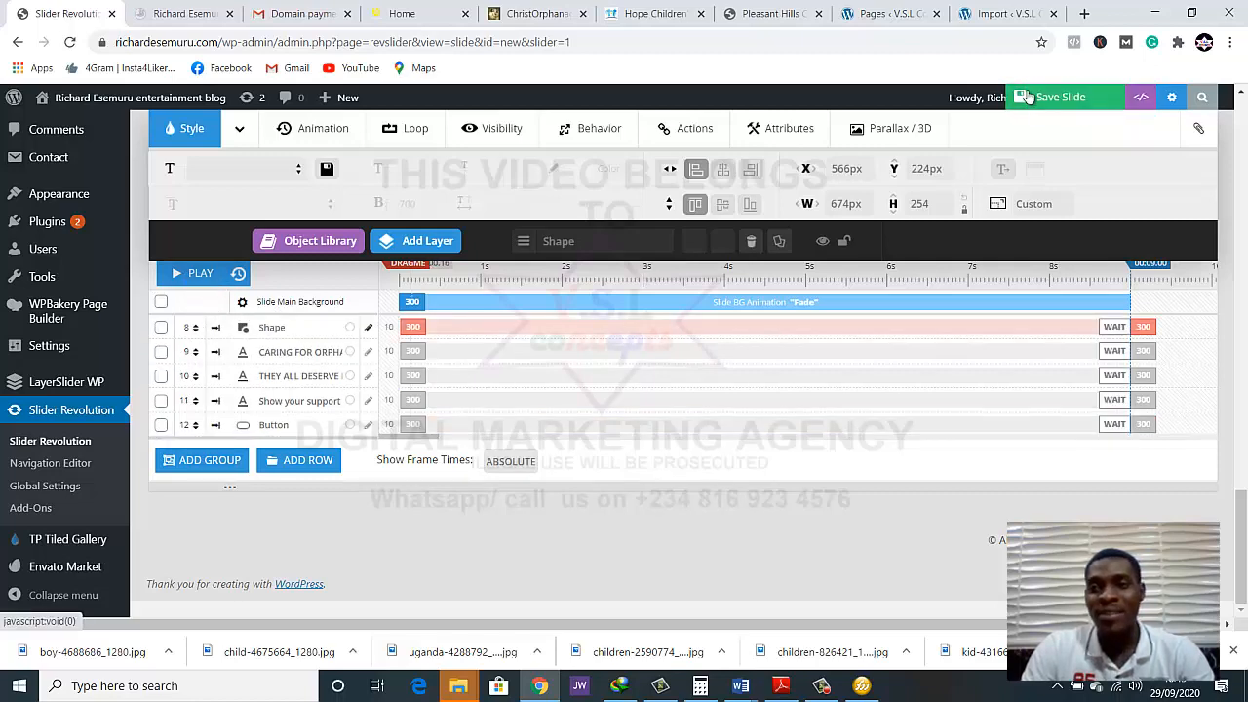
click(1028, 96)
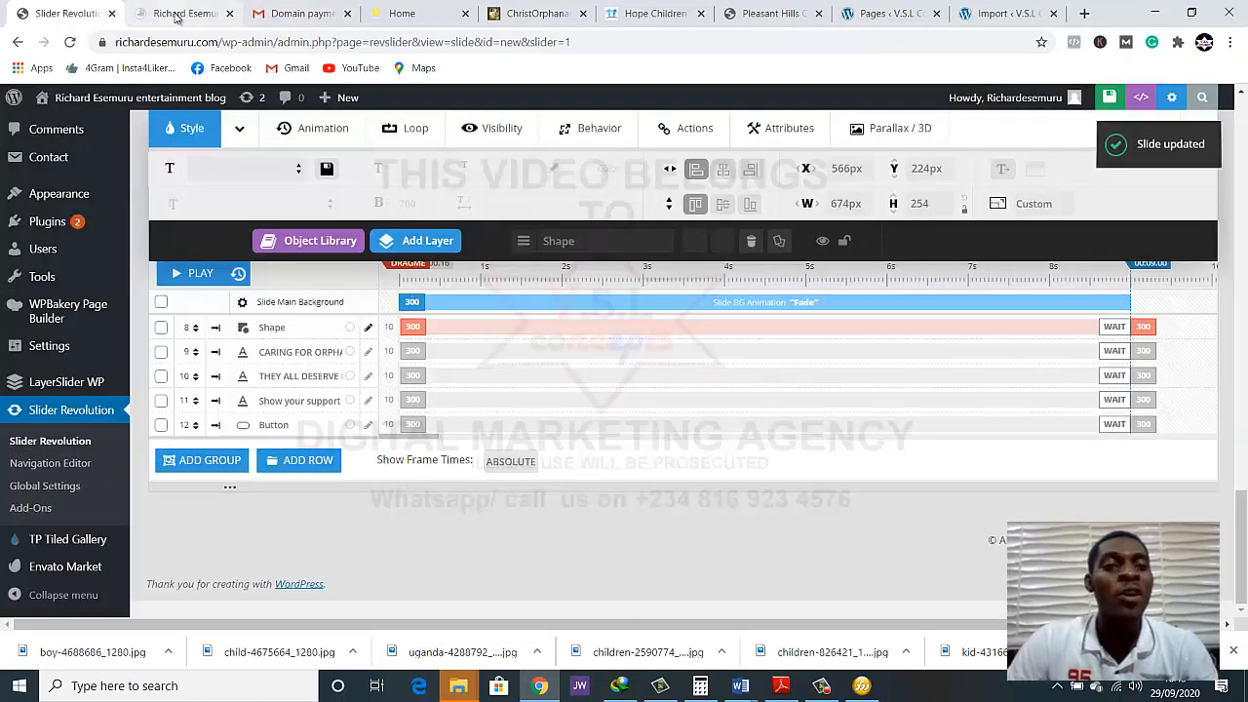
Reload the live home page and browse the slider in both directions to check the overlay behind the text and the other slides
click(216, 18)
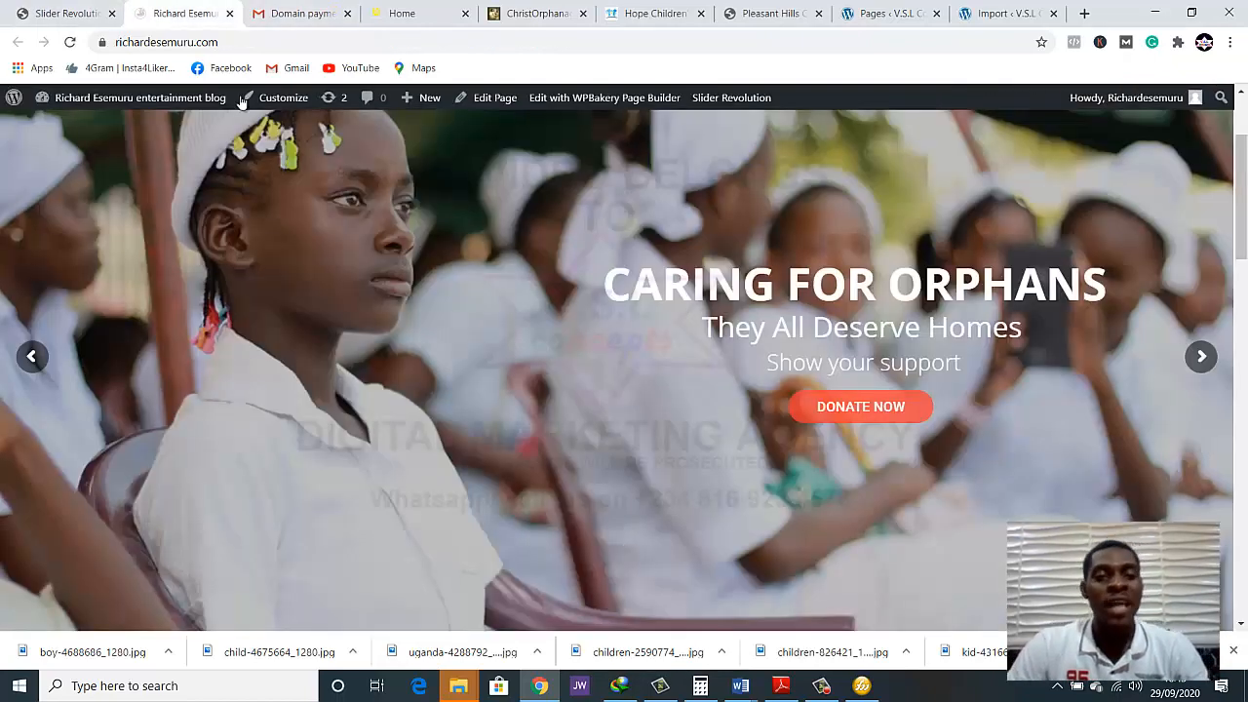
click(68, 42)
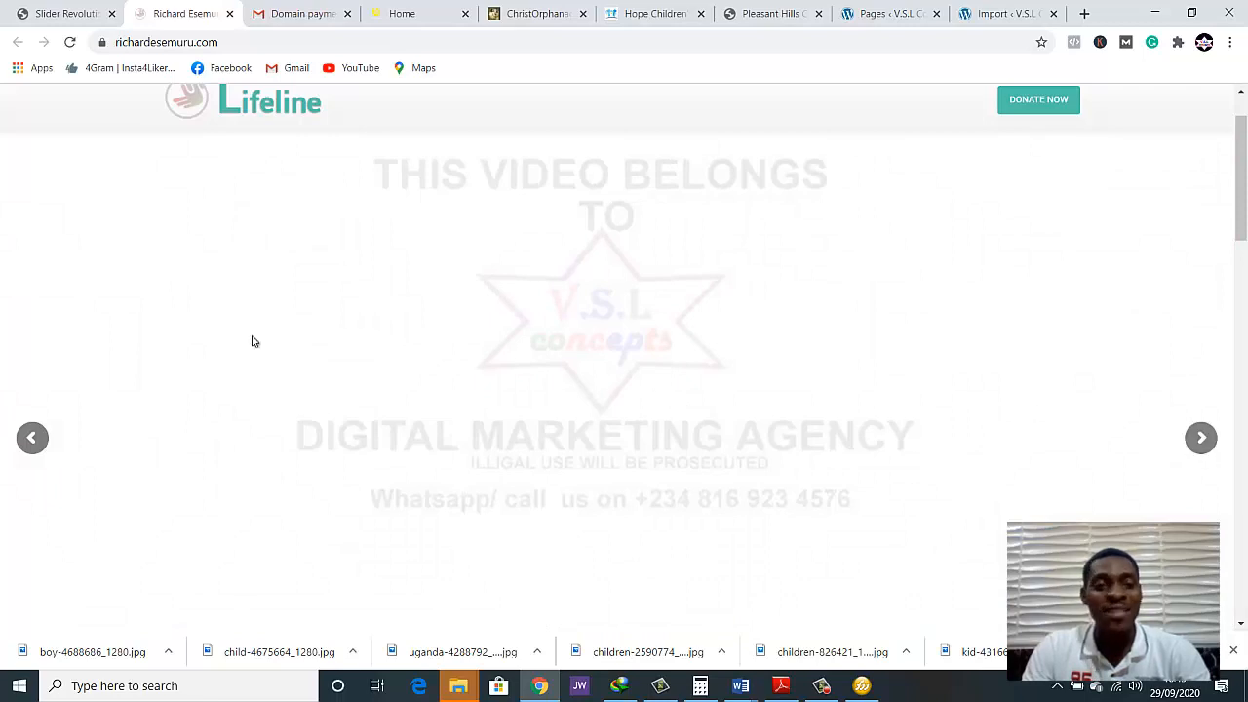
click(33, 437)
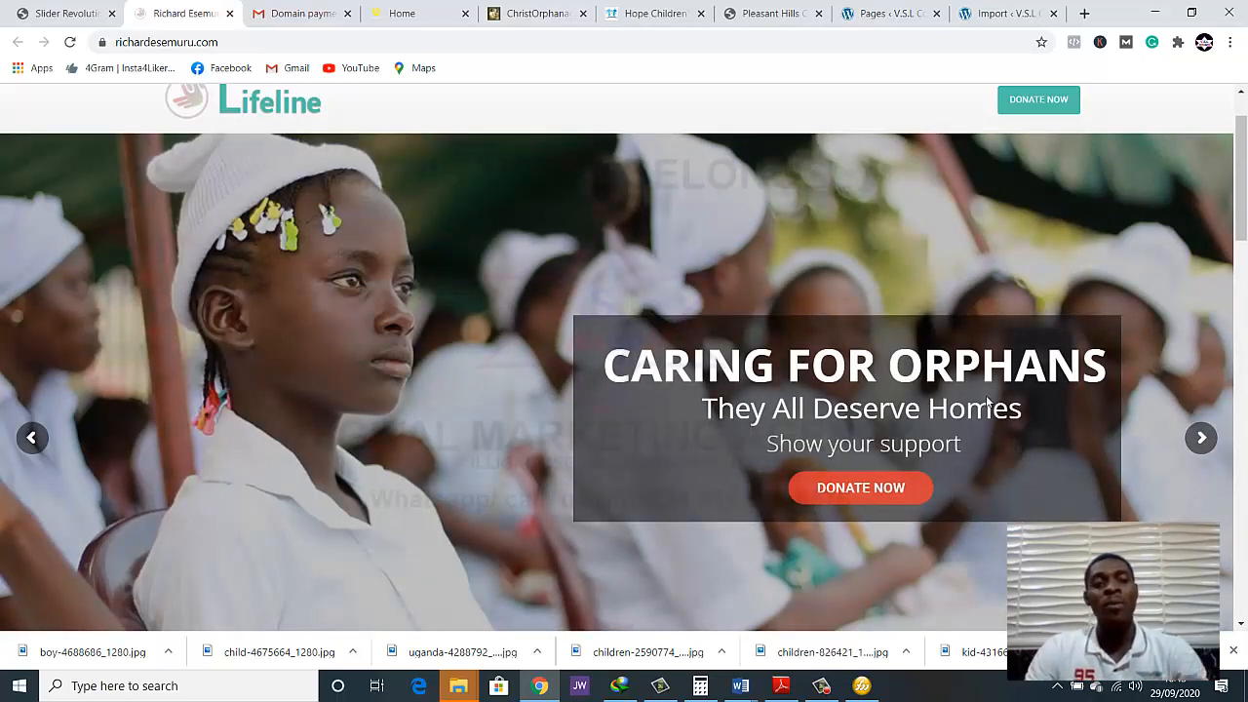
click(1201, 439)
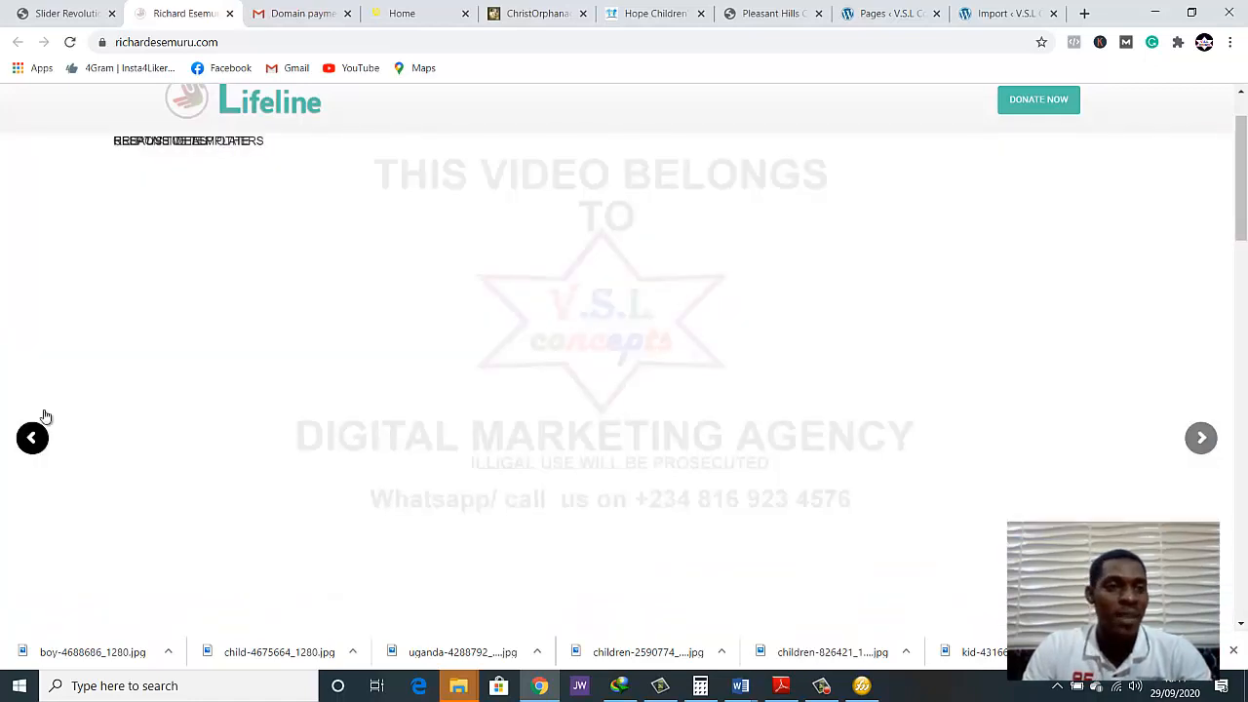
Return to the slide editor and delete the empty slide #2, confirming the deletion
click(68, 13)
scroll(534, 288, up, 18)
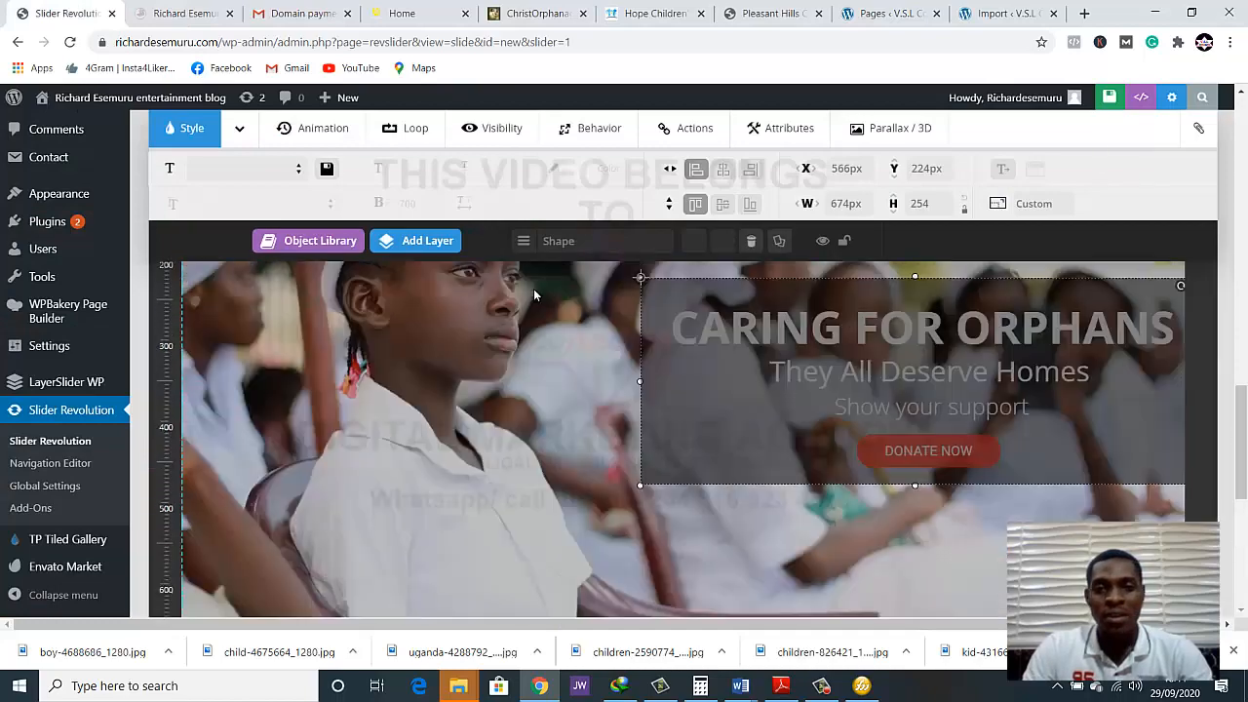
scroll(522, 265, down, 4)
scroll(522, 265, down, 4)
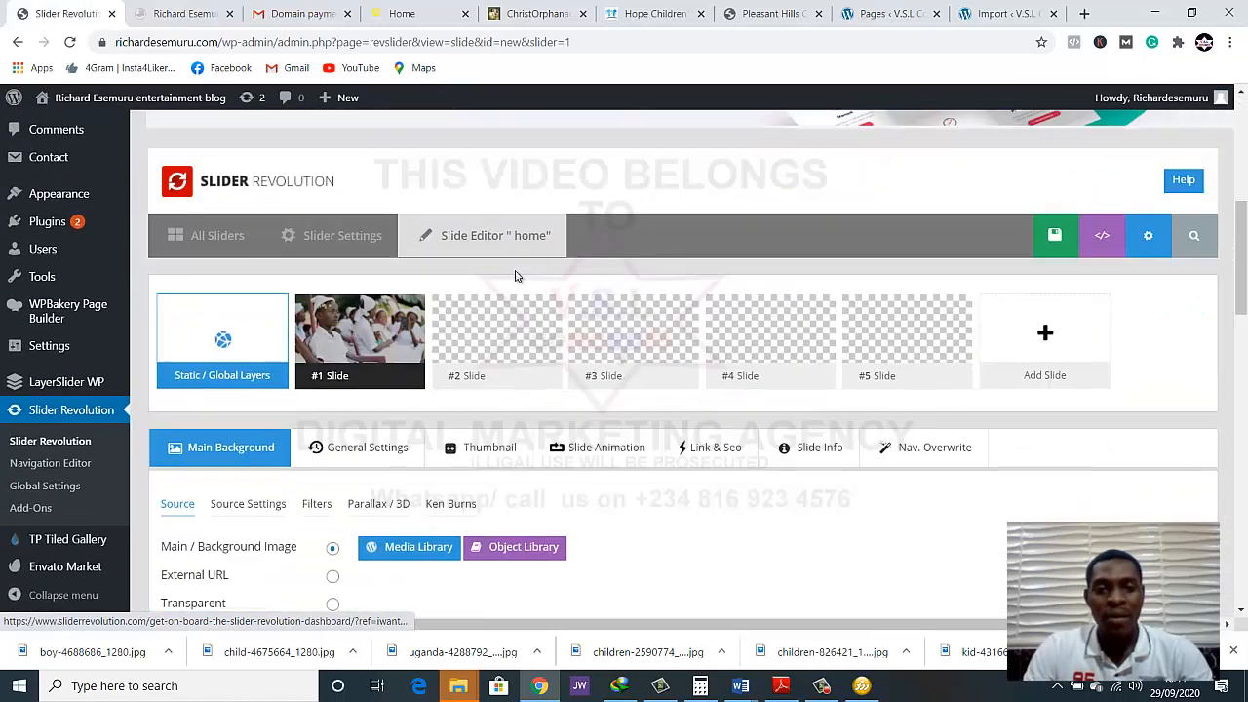
mouse_move(523, 265)
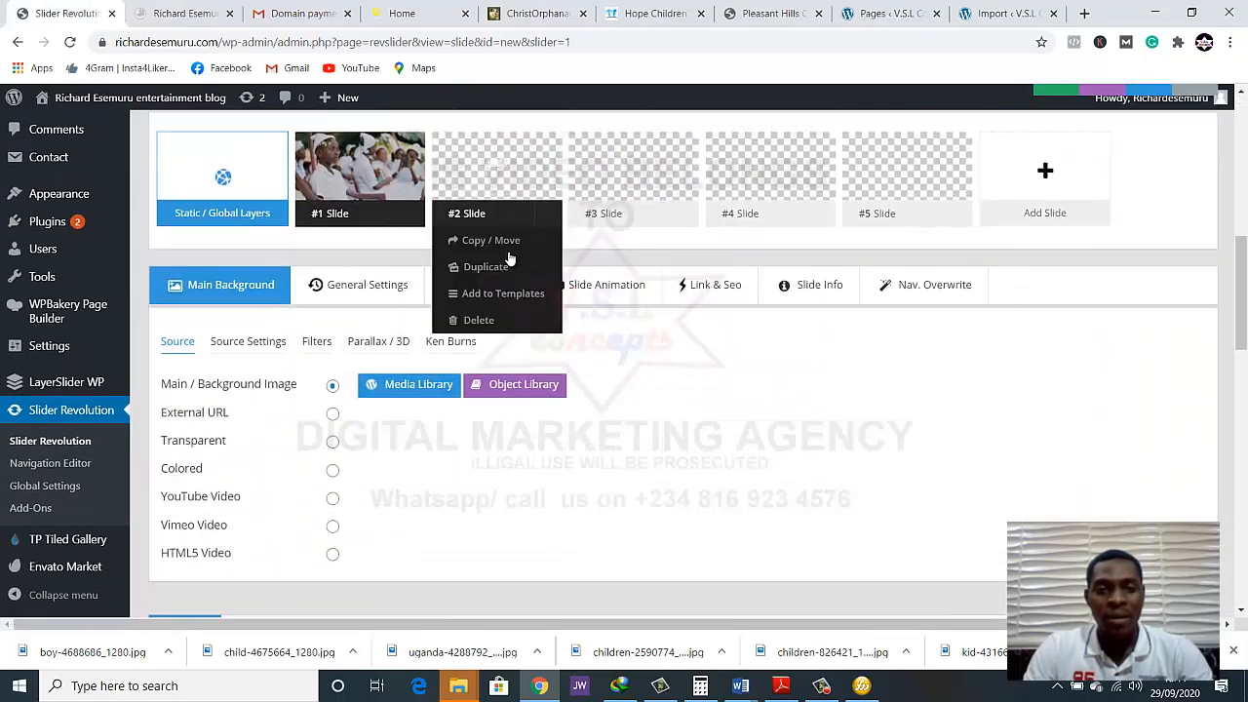
click(488, 320)
click(701, 135)
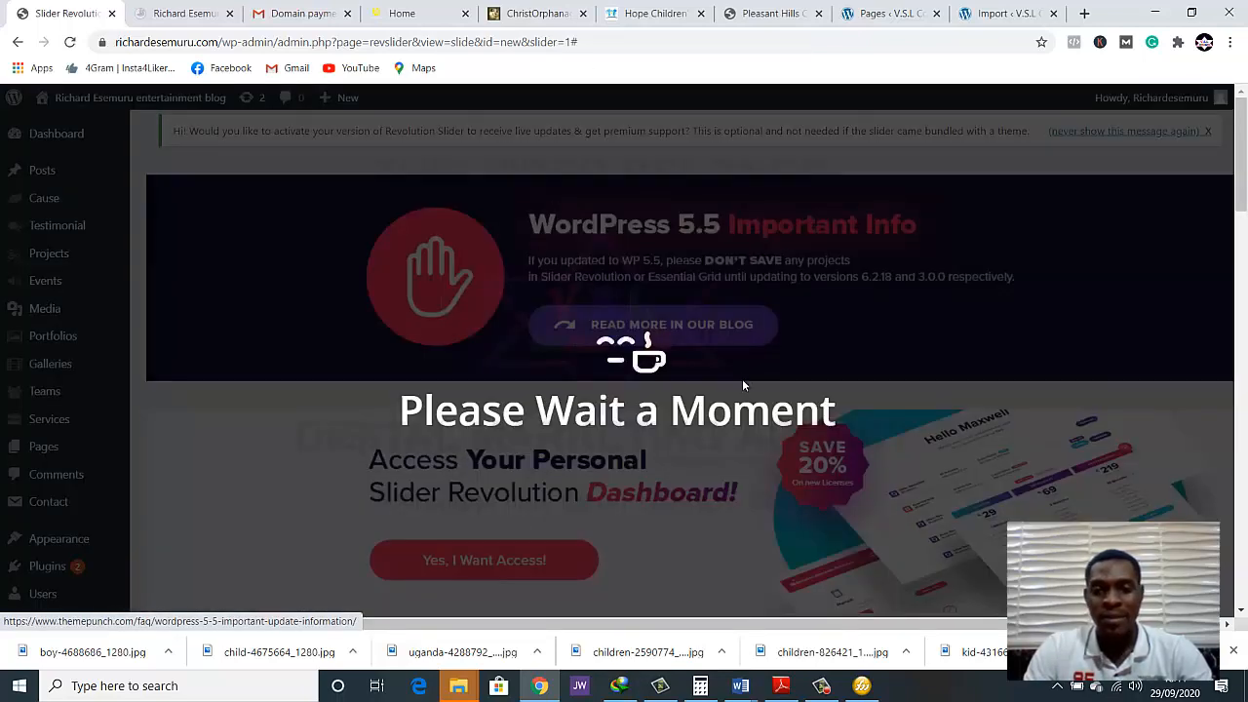
Delete the empty slide #3 from the home slider and confirm the deletion
scroll(747, 399, down, 4)
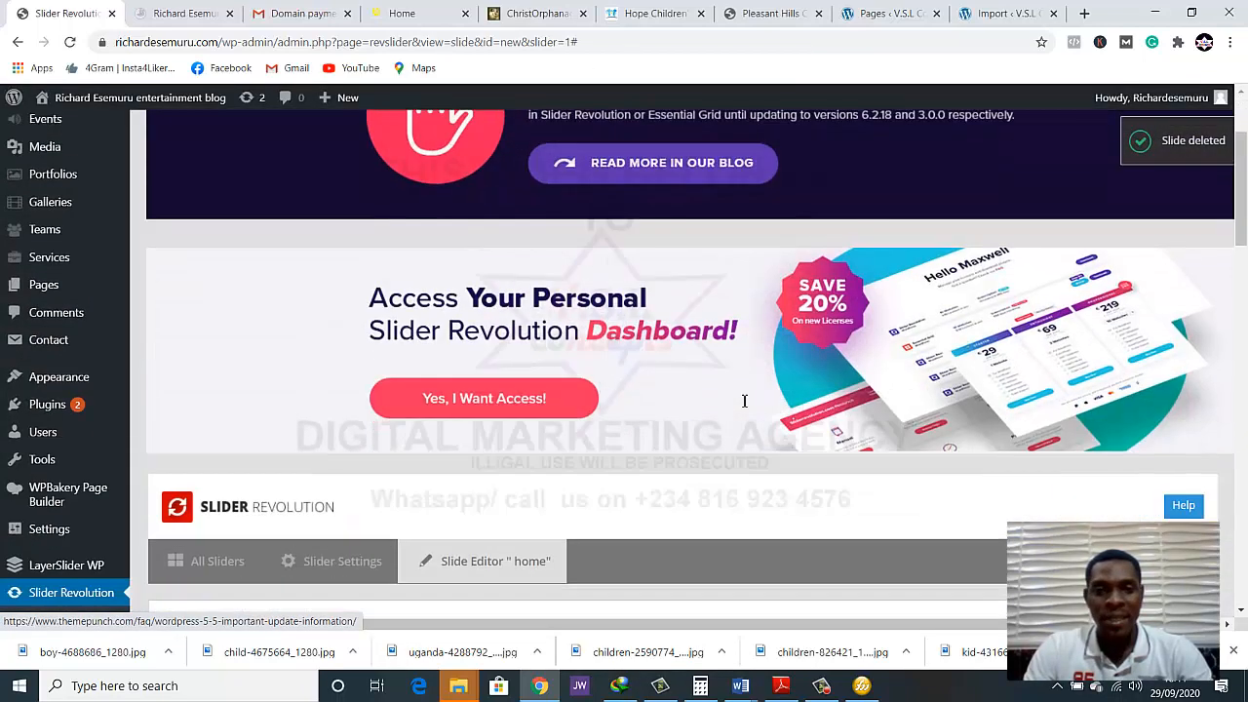
scroll(707, 425, down, 1)
mouse_move(493, 461)
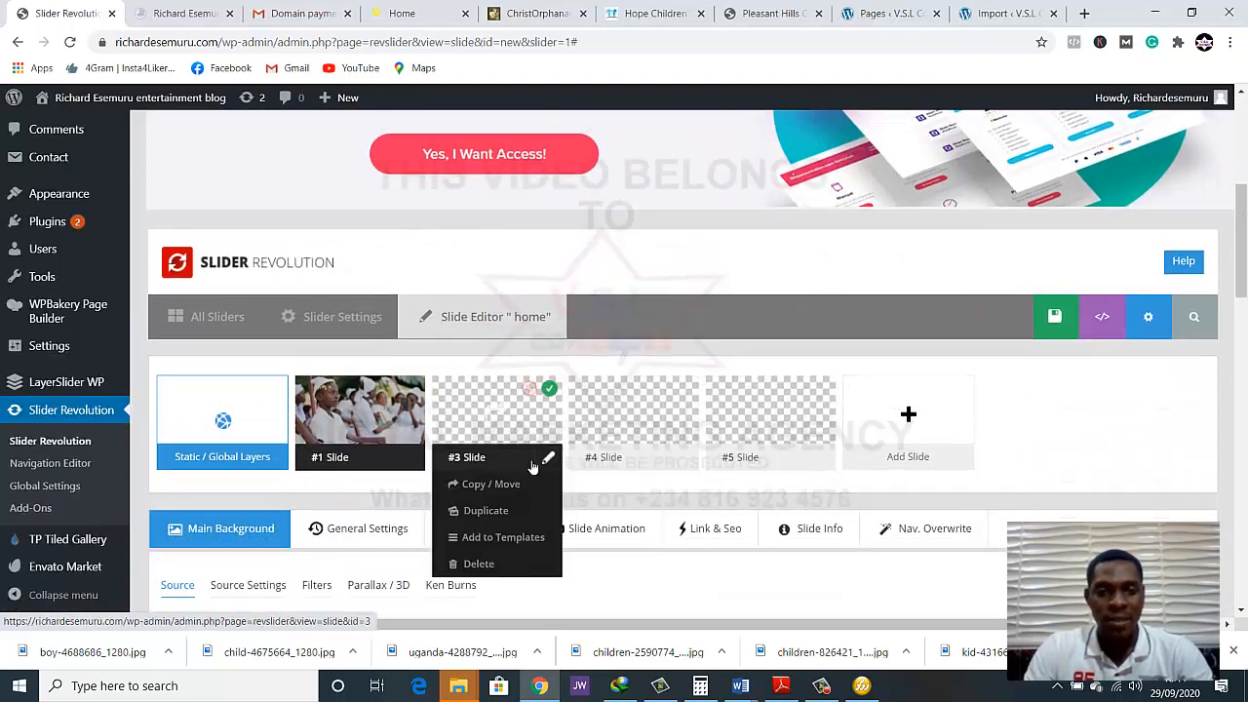
click(492, 558)
click(702, 134)
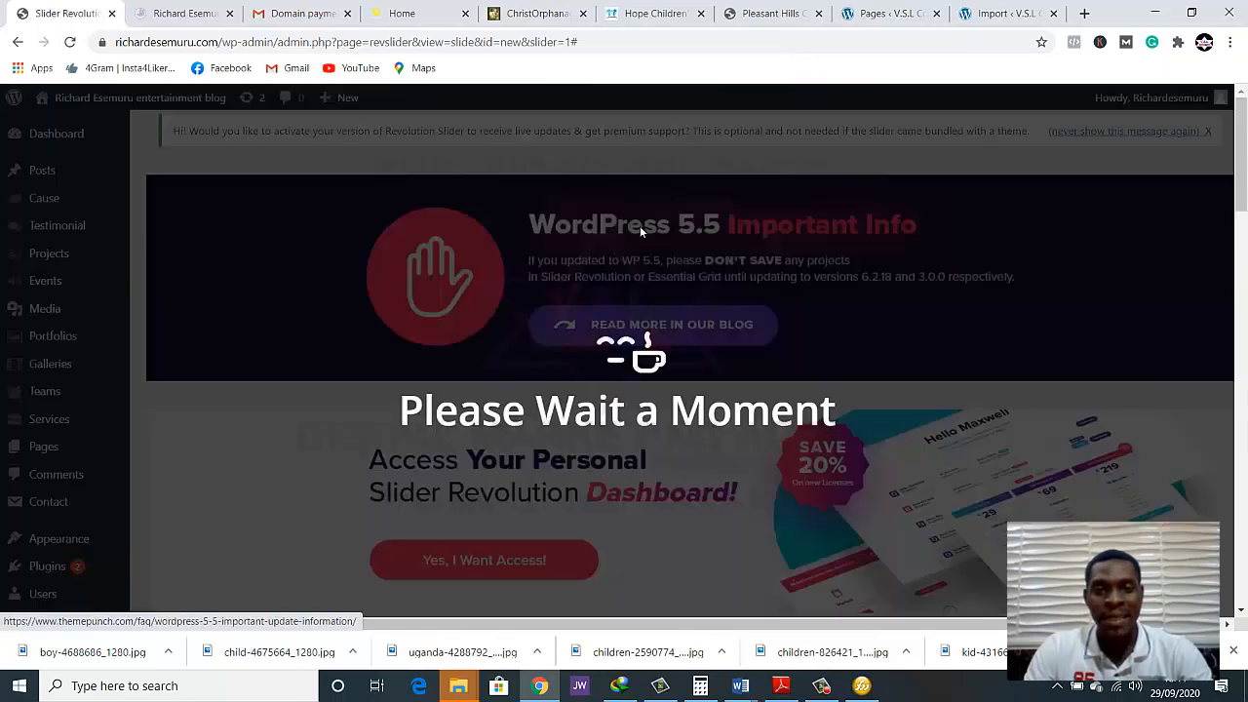
Delete the empty slide #4 from the home slider and confirm the deletion
scroll(588, 396, down, 5)
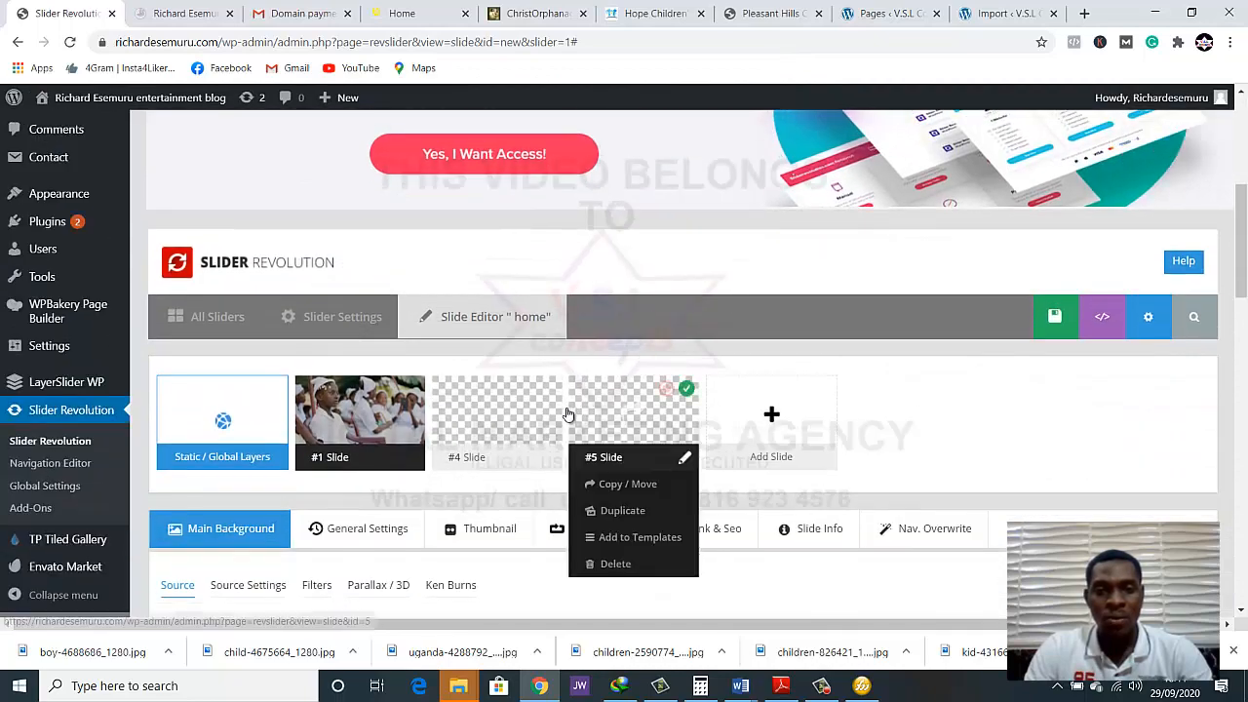
mouse_move(508, 464)
click(517, 561)
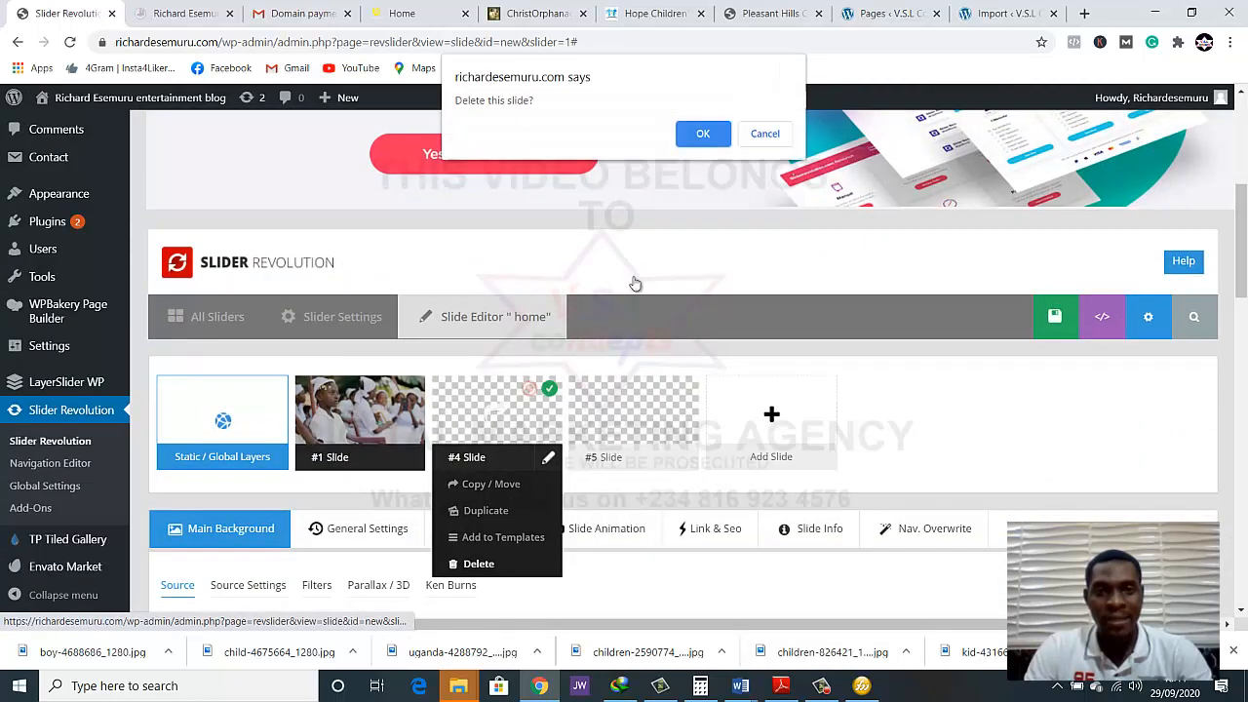
click(695, 138)
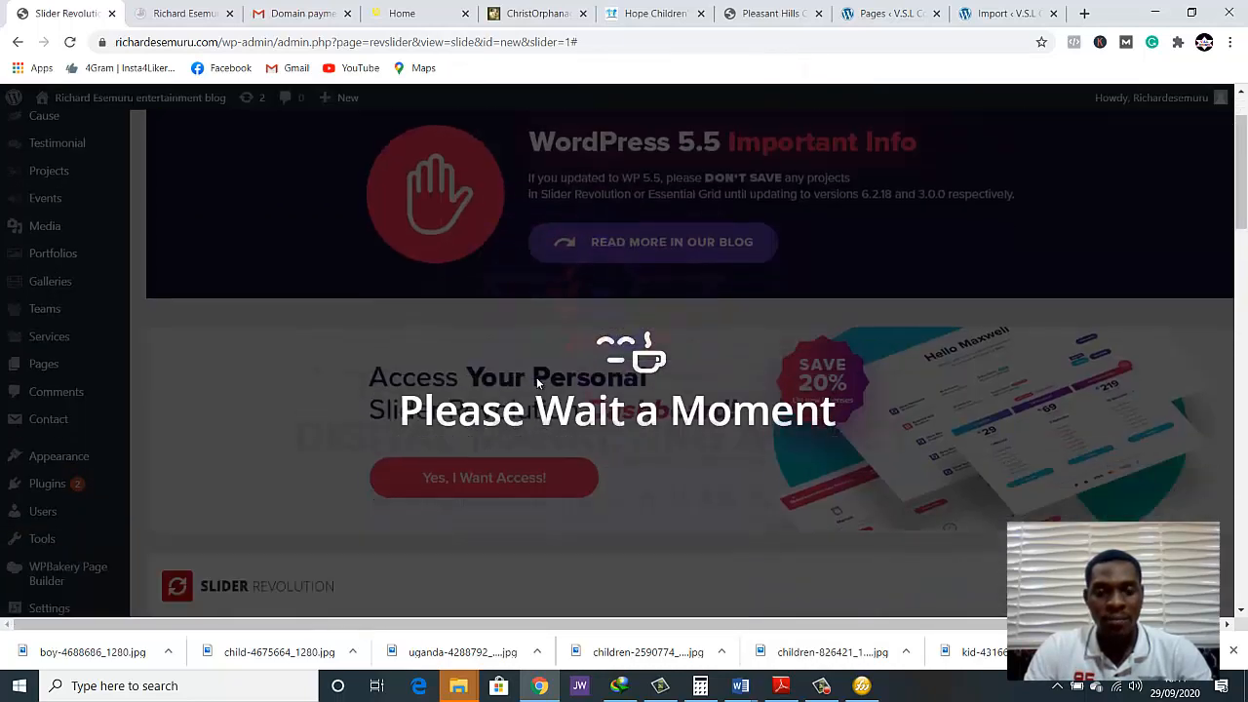
Delete the last empty slide, #5, confirm the deletion, and save the slide
scroll(536, 377, down, 2)
scroll(536, 377, down, 3)
mouse_move(502, 439)
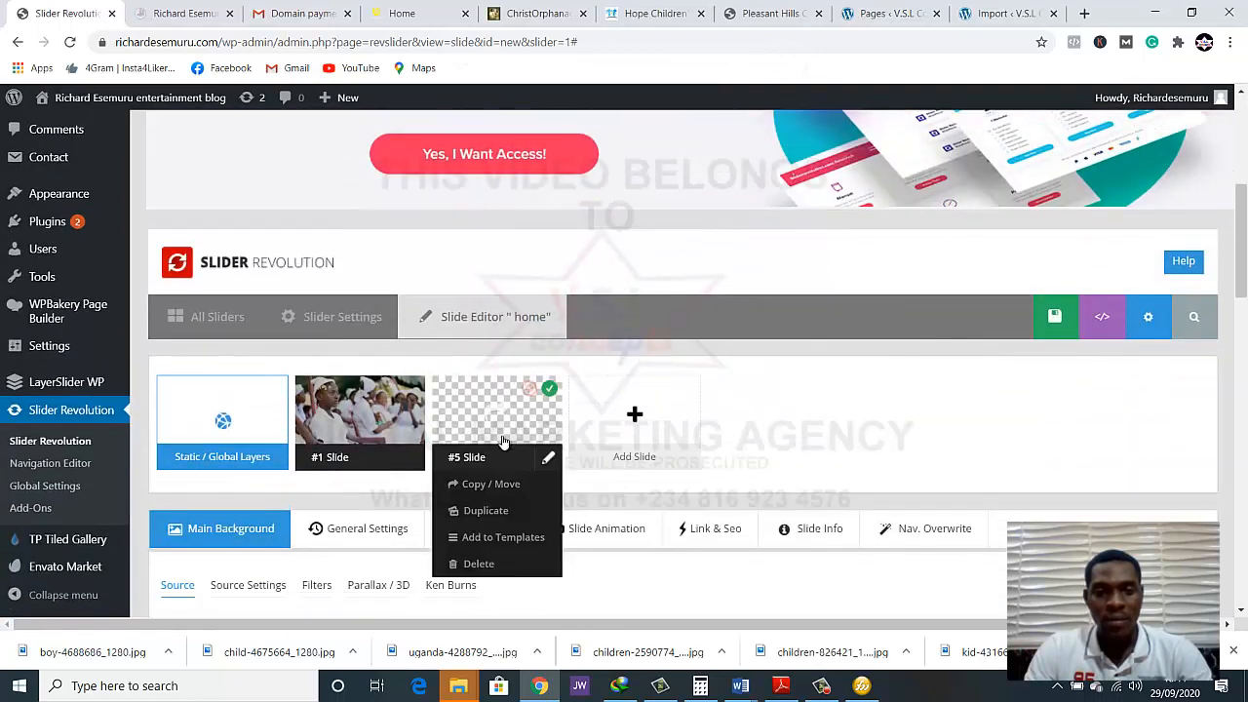
click(479, 563)
click(702, 131)
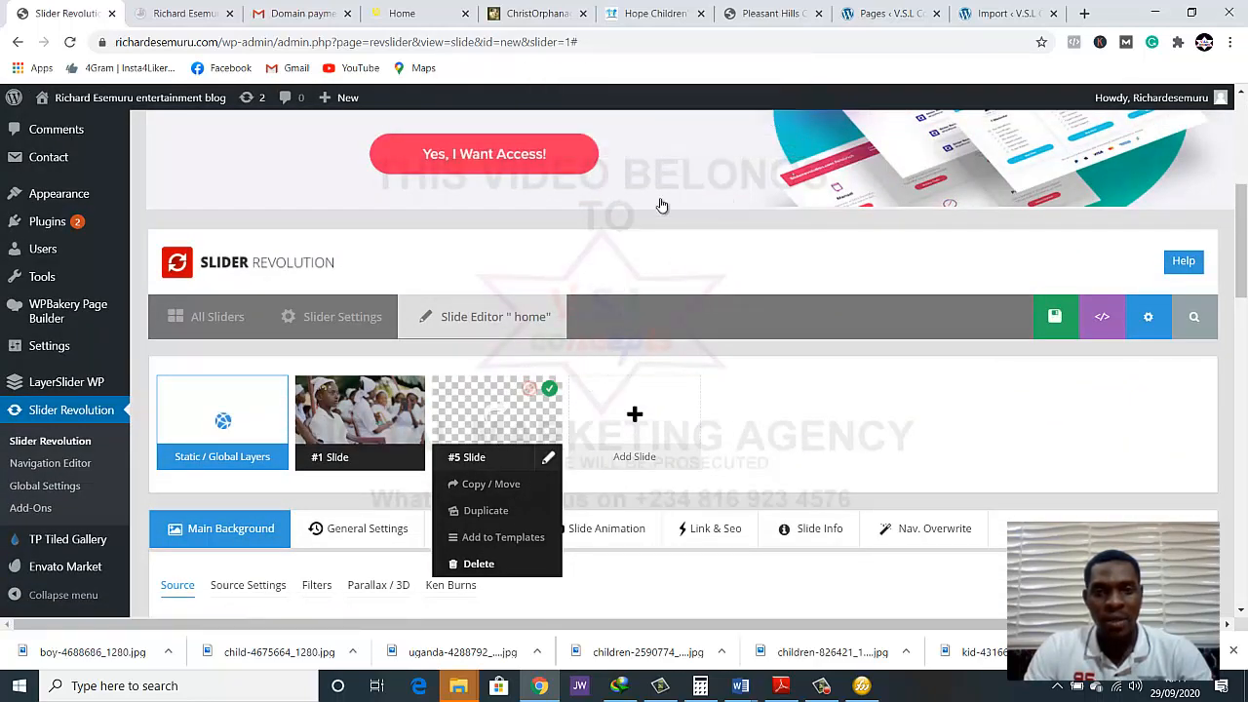
scroll(860, 376, down, 10)
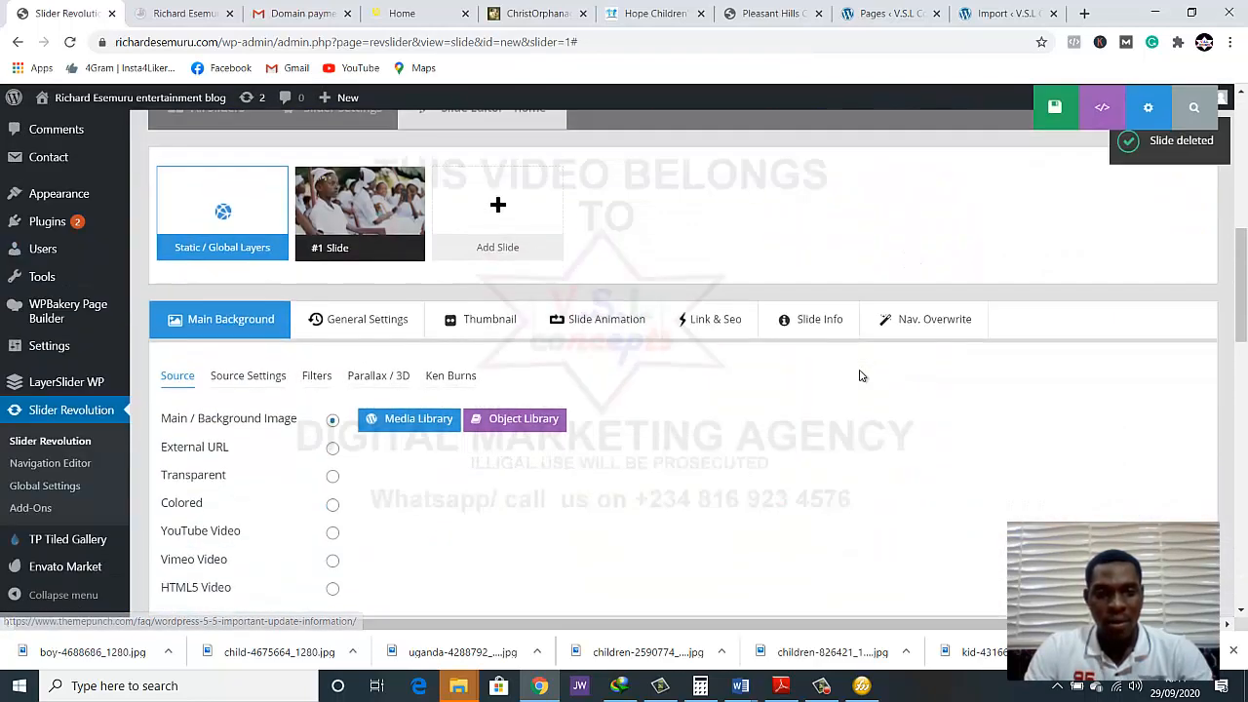
scroll(861, 375, up, 3)
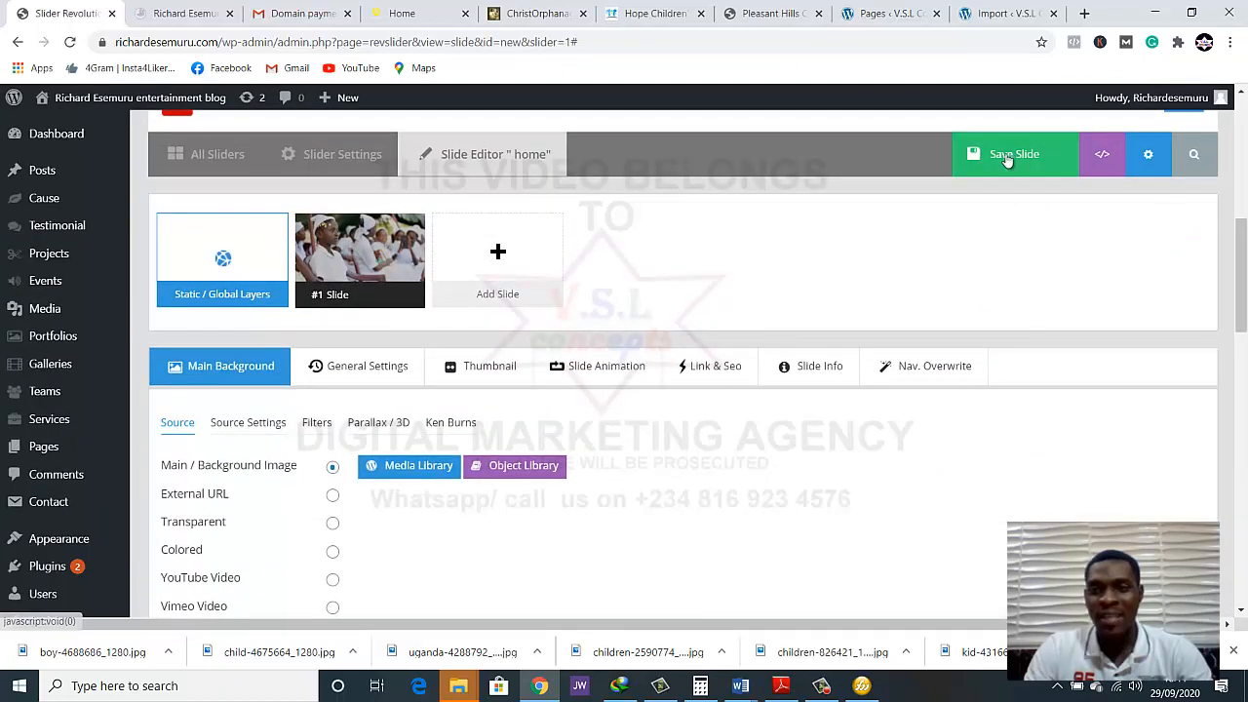
click(1007, 156)
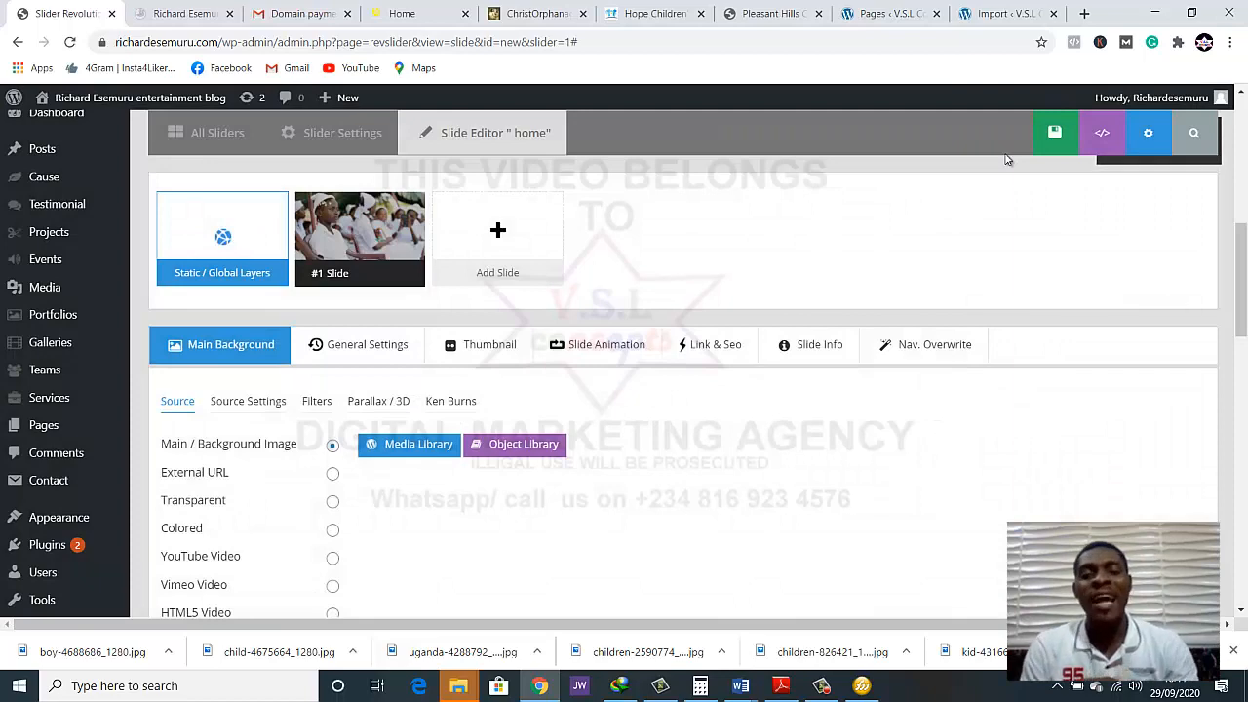
Reload the live home page and examine the slider's text, overlay and donate button
click(181, 12)
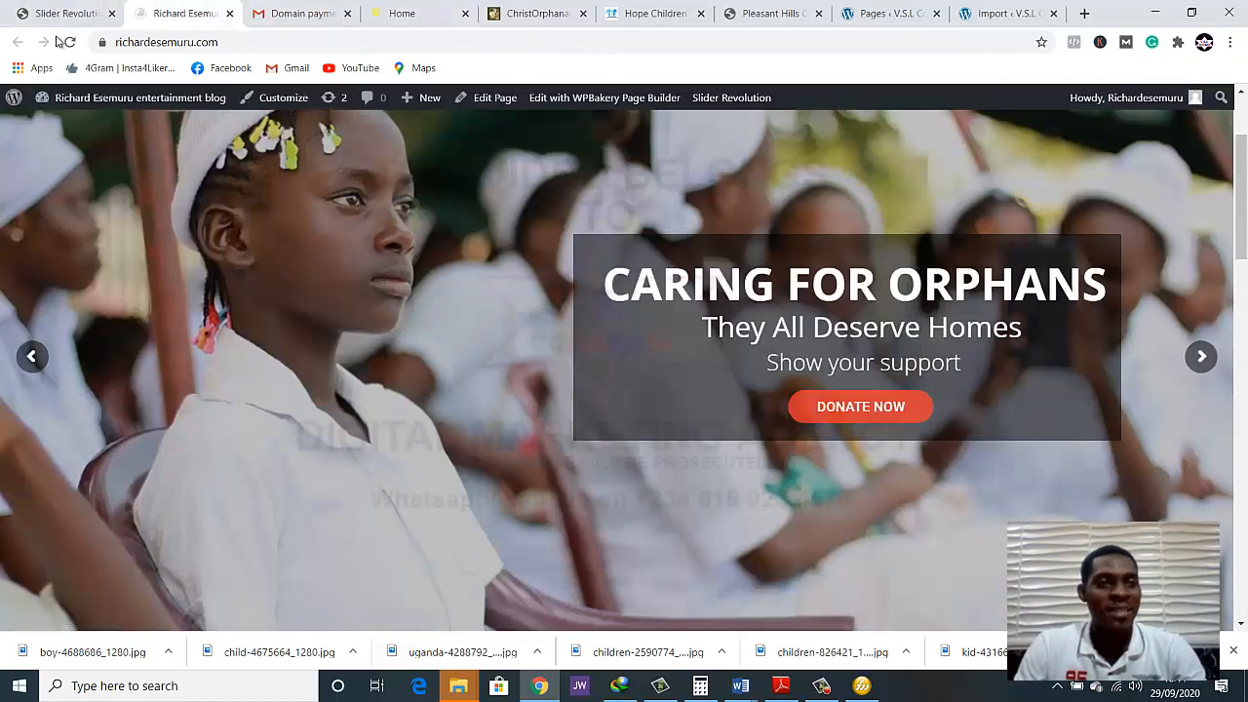
click(68, 44)
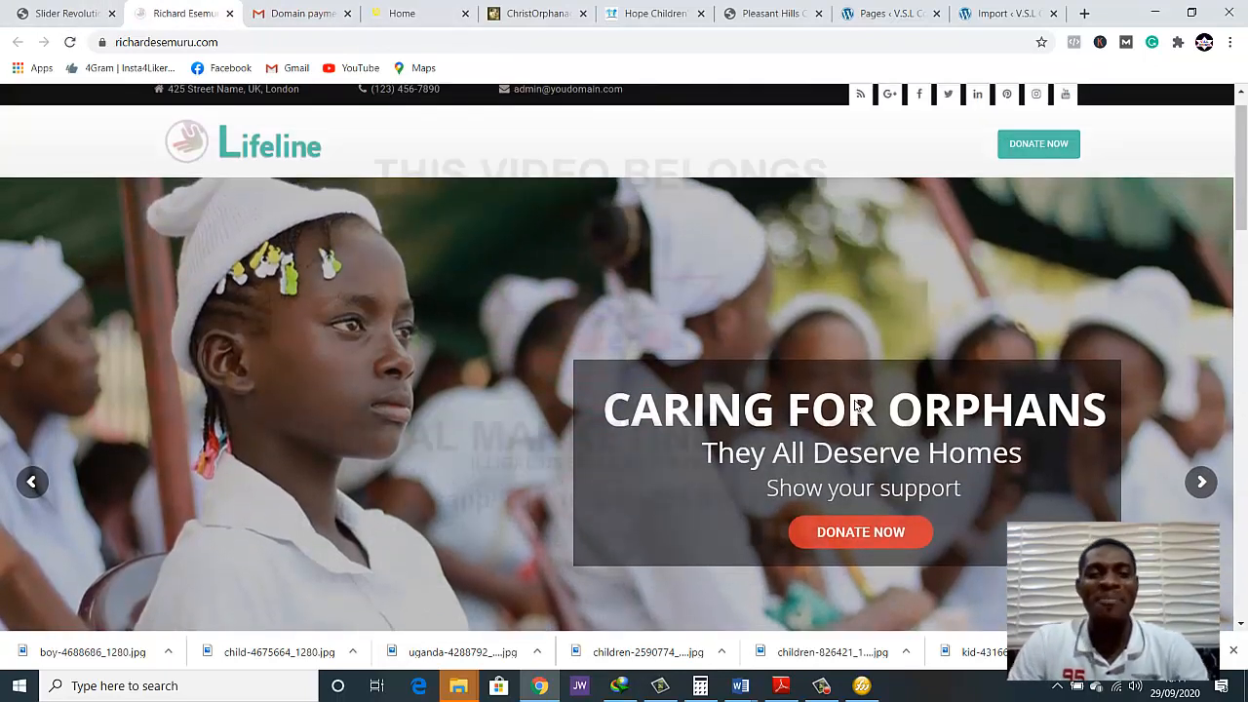
scroll(854, 402, down, 1)
scroll(842, 417, up, 1)
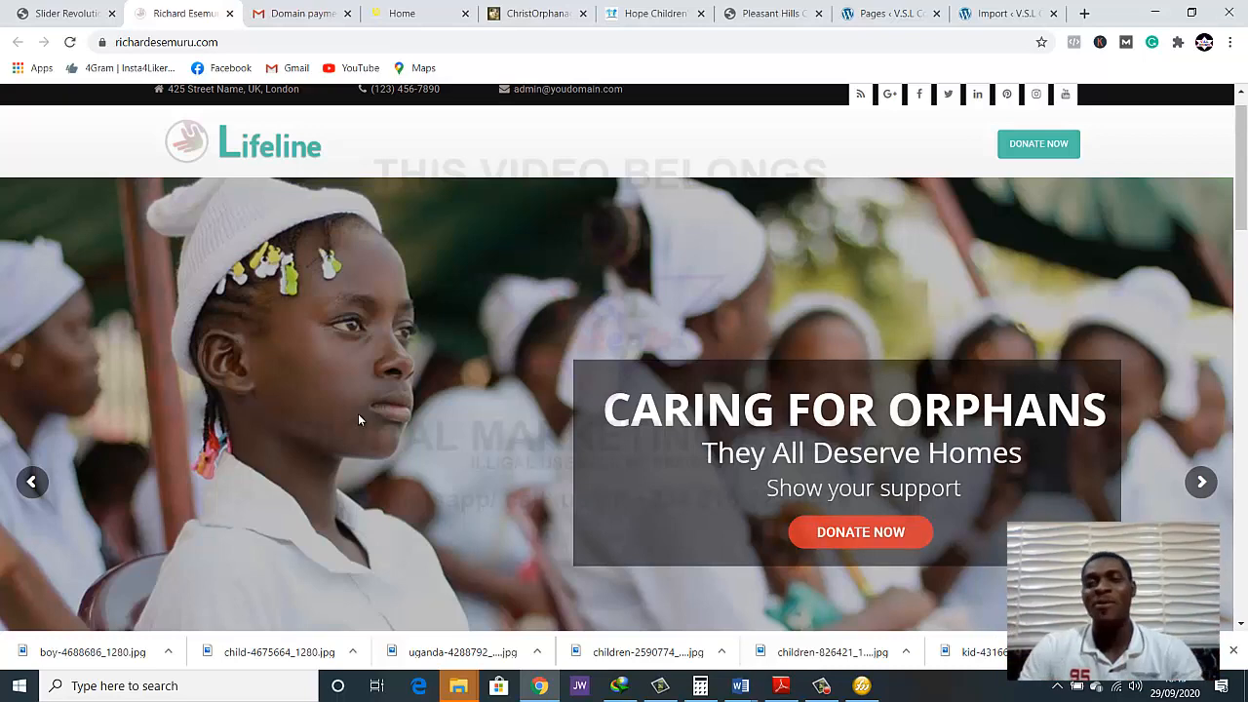
scroll(908, 292, down, 1)
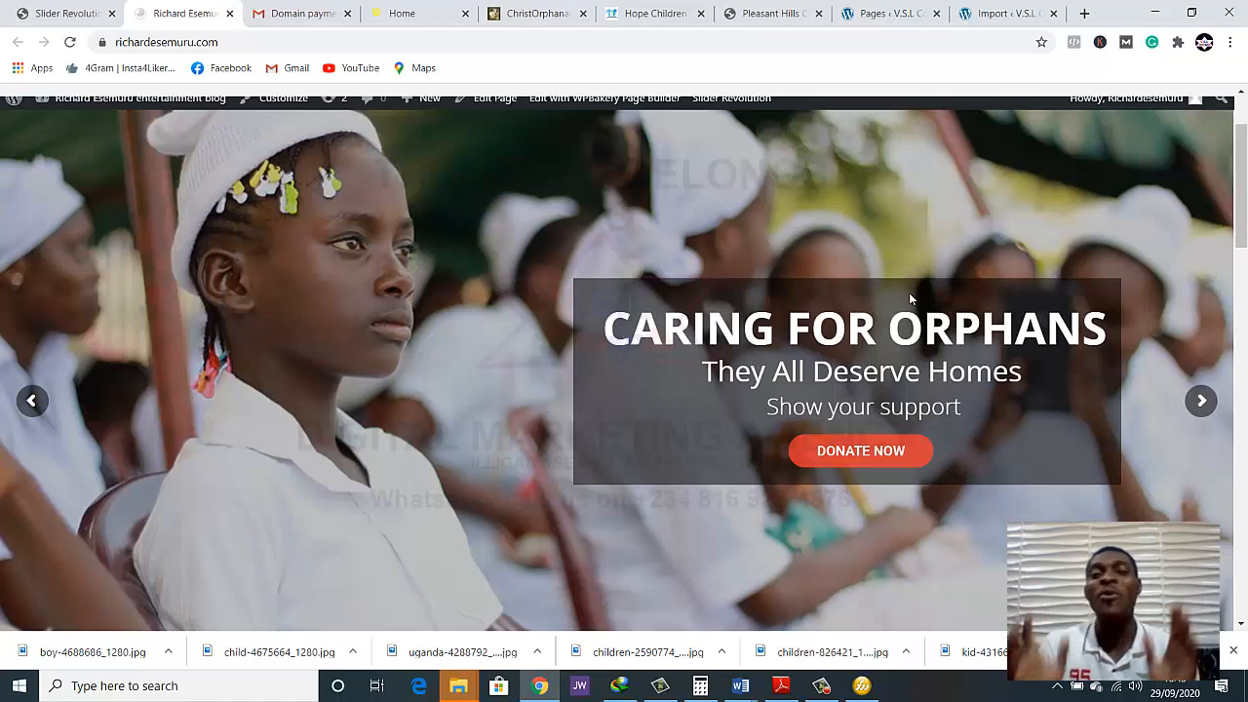
scroll(882, 291, down, 4)
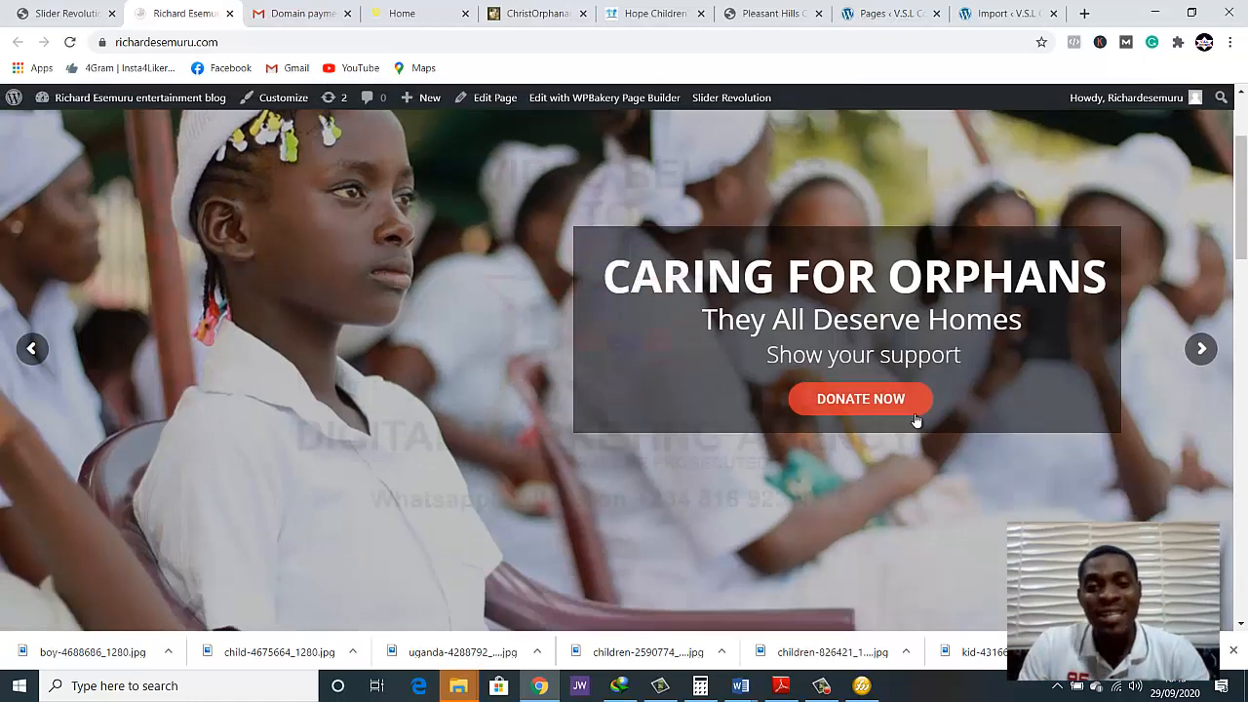
scroll(915, 411, up, 3)
scroll(489, 271, up, 1)
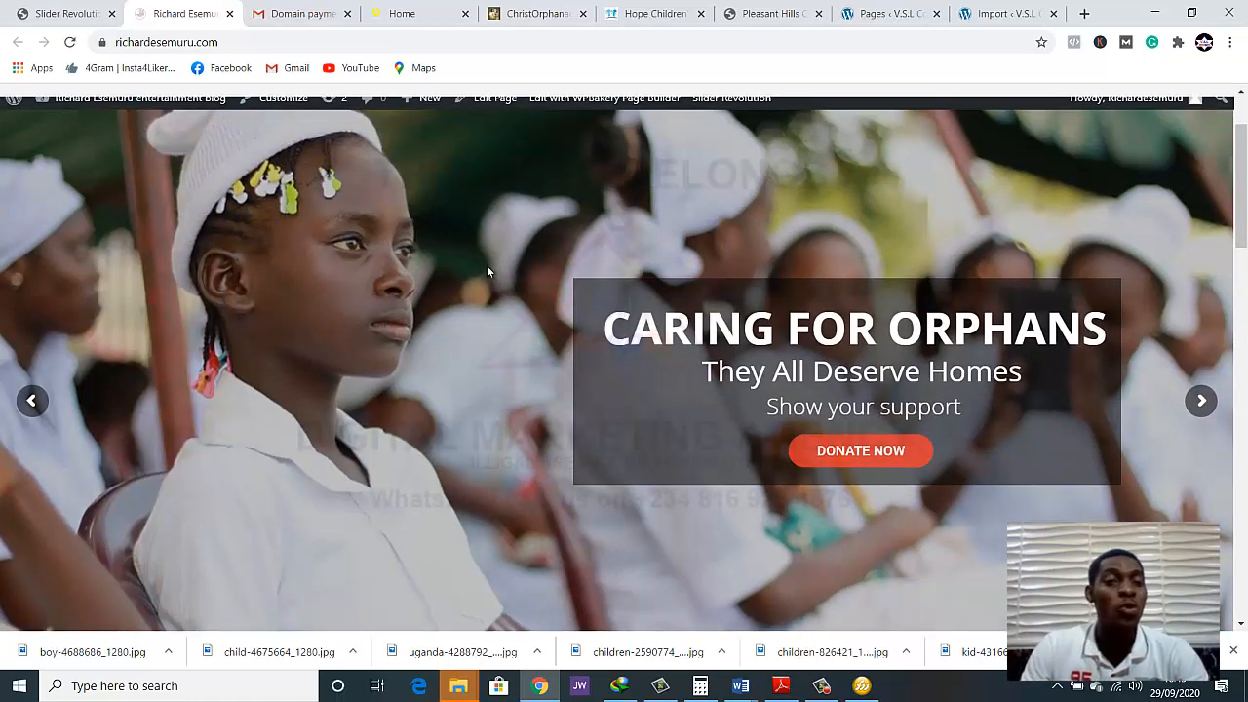
Shrink the browser window to check the slider's narrow-screen layout, and restore it to full size
click(1191, 13)
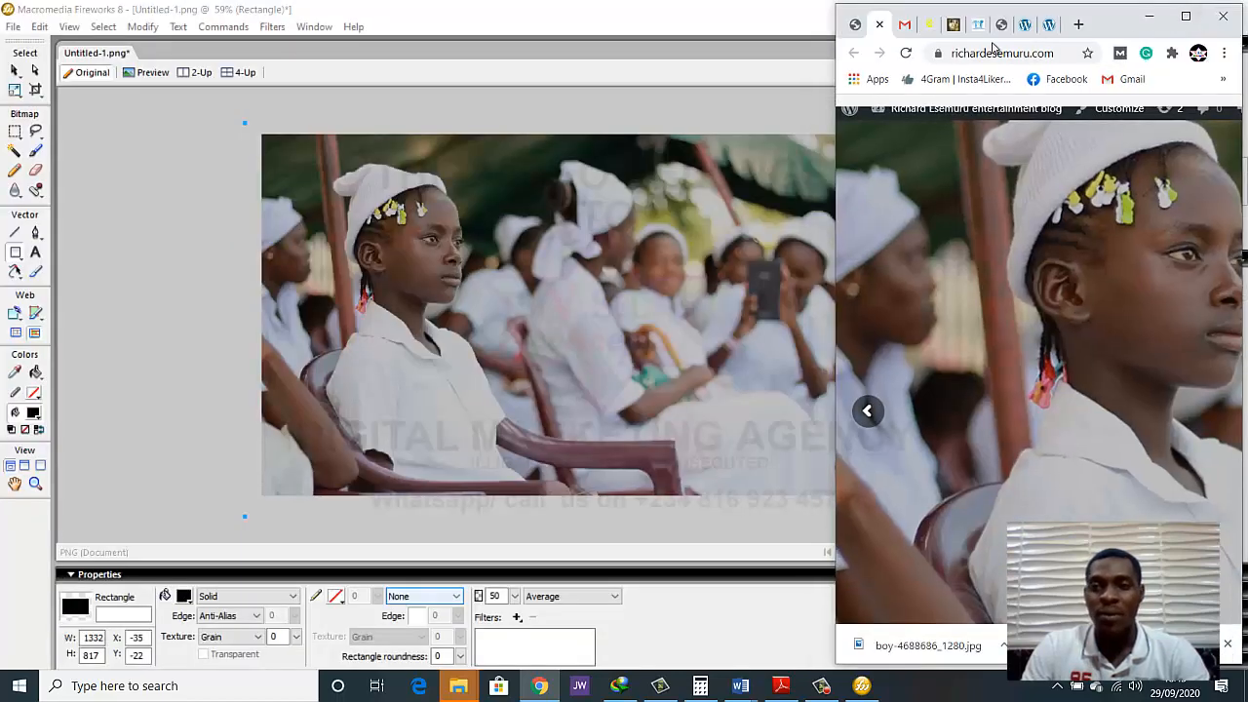
drag(1066, 12, 876, 16)
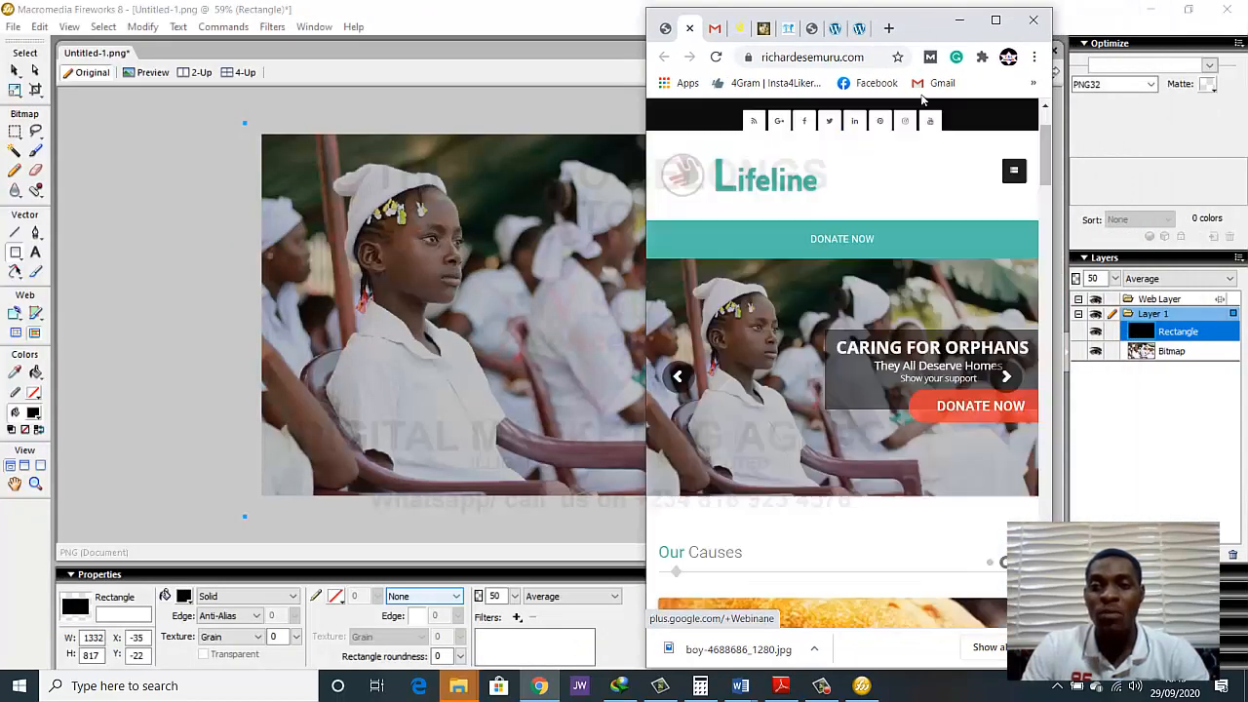
scroll(848, 305, down, 2)
scroll(847, 307, up, 2)
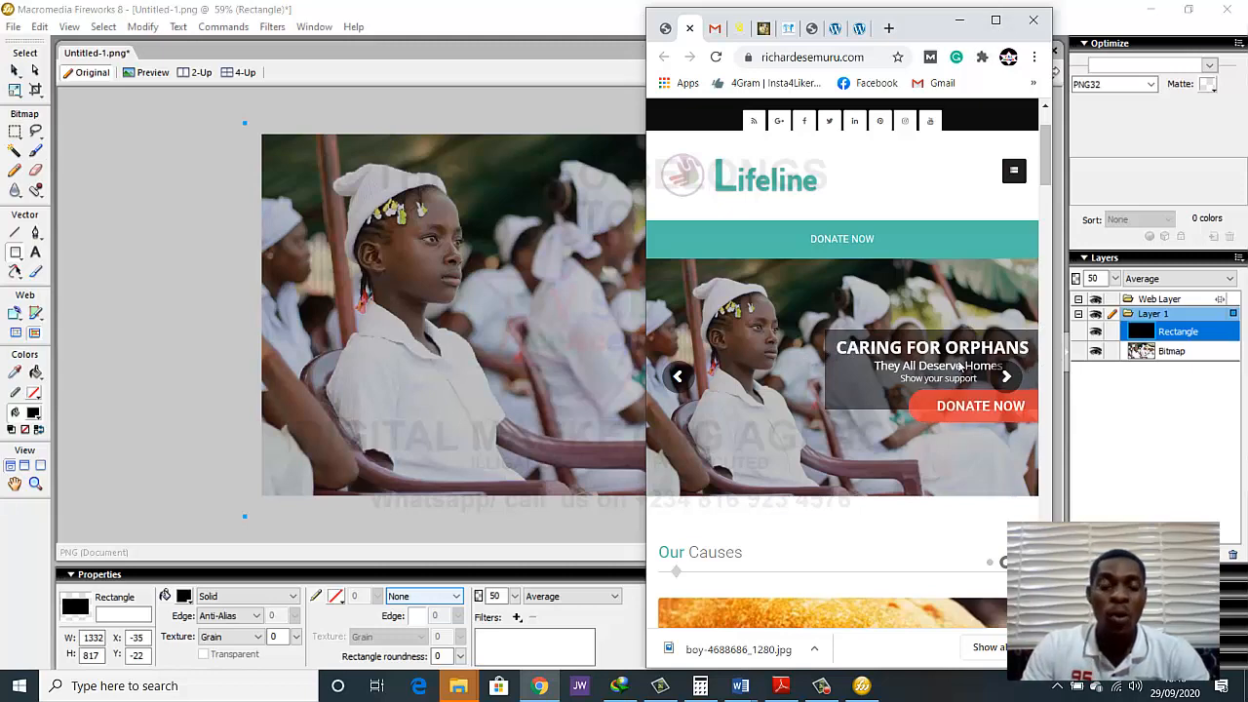
click(995, 19)
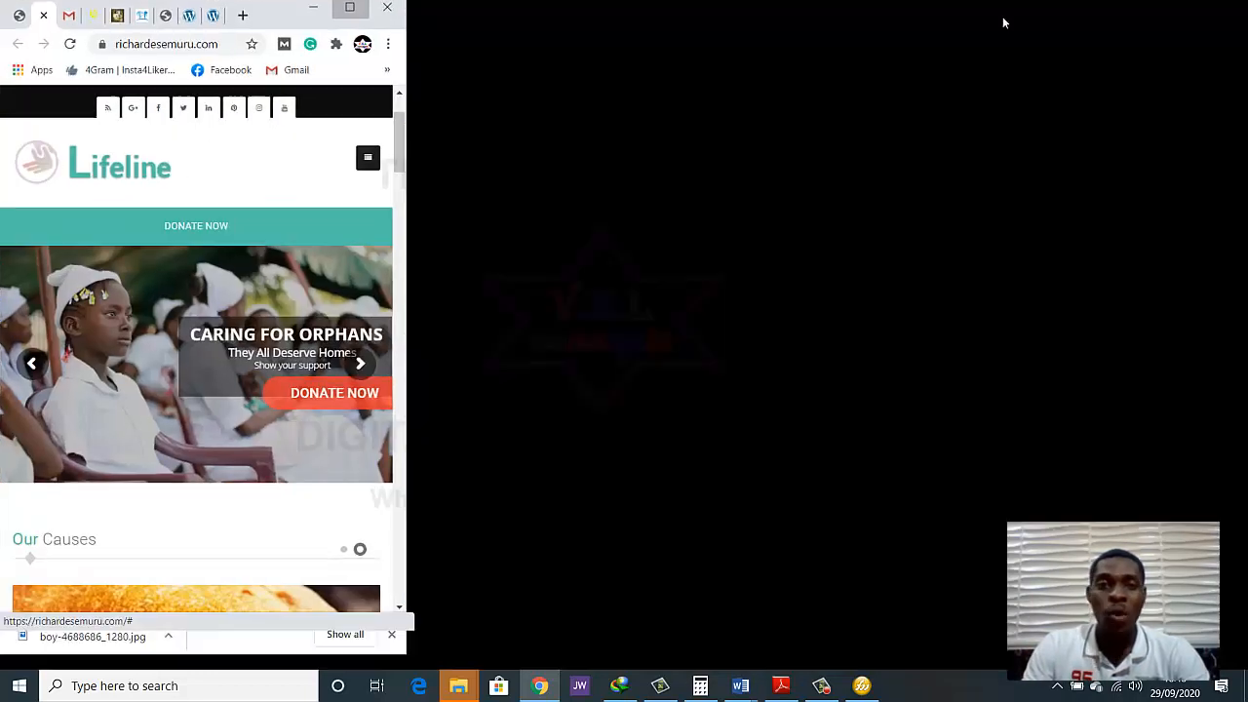
Return to the slide editor and shift the dark shape overlay left to an X position of 524 px
click(76, 17)
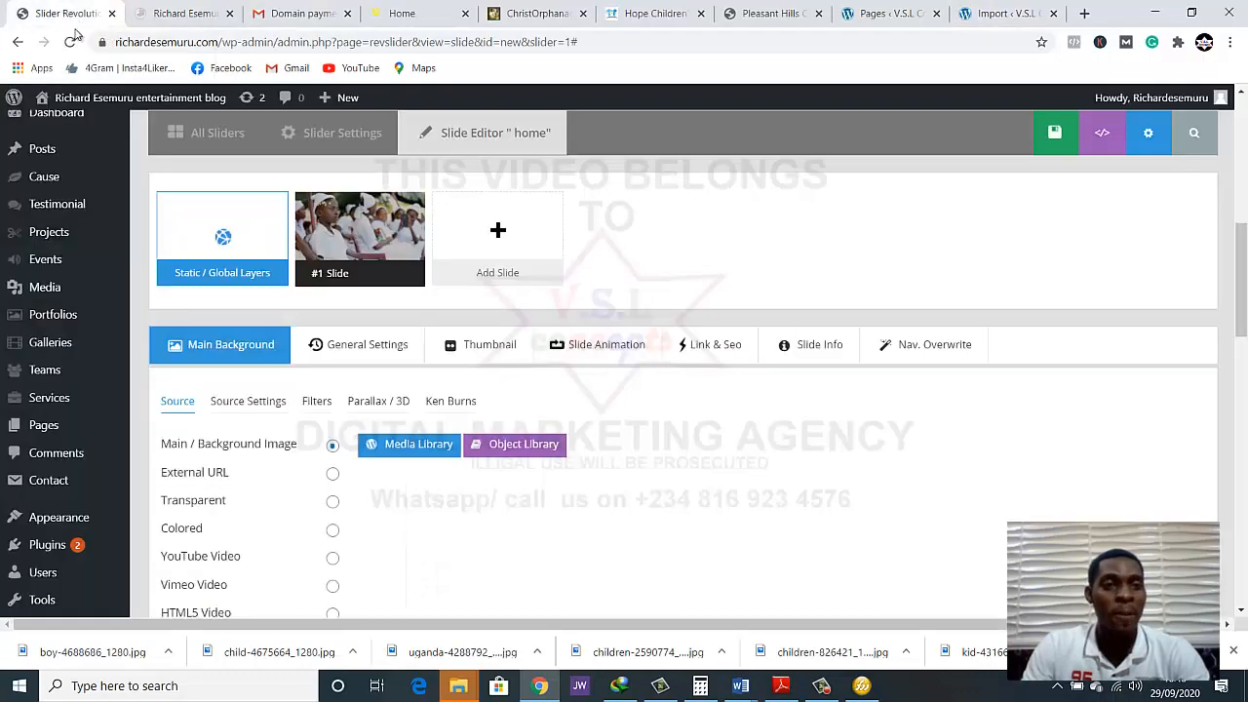
scroll(758, 462, down, 3)
click(761, 464)
scroll(761, 465, up, 2)
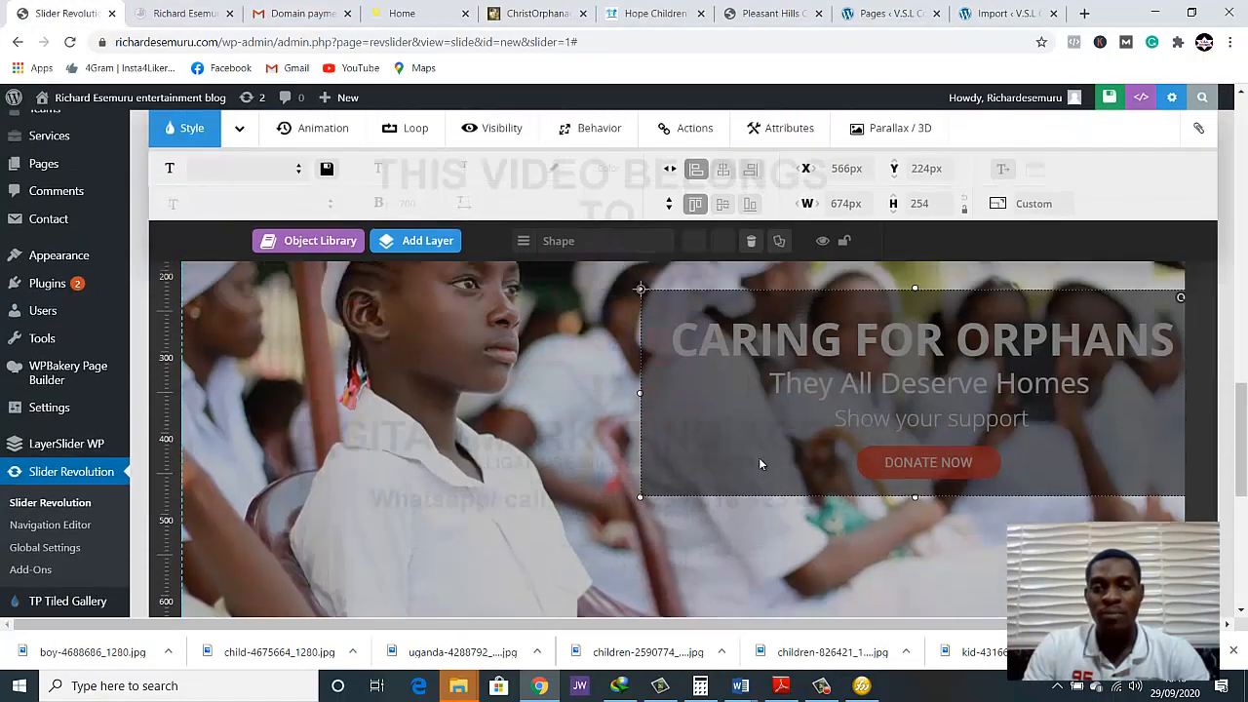
scroll(930, 609, down, 2)
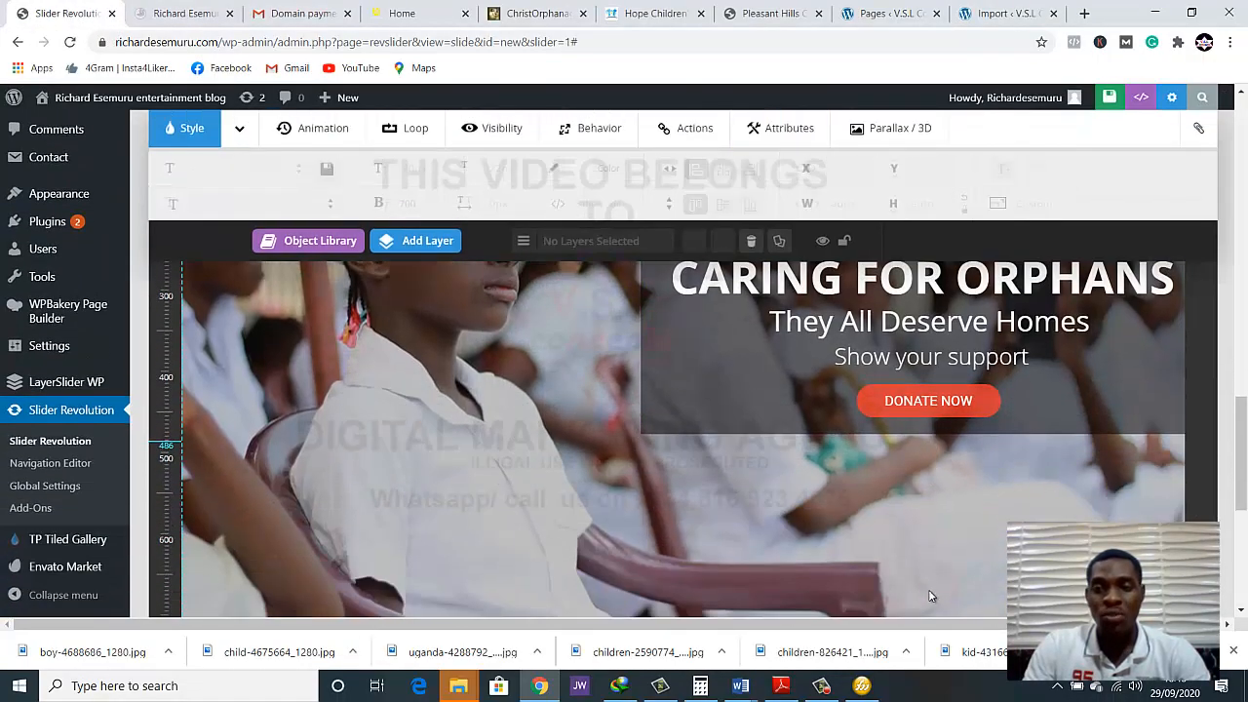
scroll(927, 591, up, 1)
click(1099, 488)
key(Left)
key(Left)
key(Left)
key(Left)
key(Left)
key(Left)
key(Left)
key(Left)
key(Left)
key(Left)
key(Left)
key(Left)
key(Left)
key(Left)
key(Left)
key(Left)
key(Left)
key(Left)
key(Left)
key(Left)
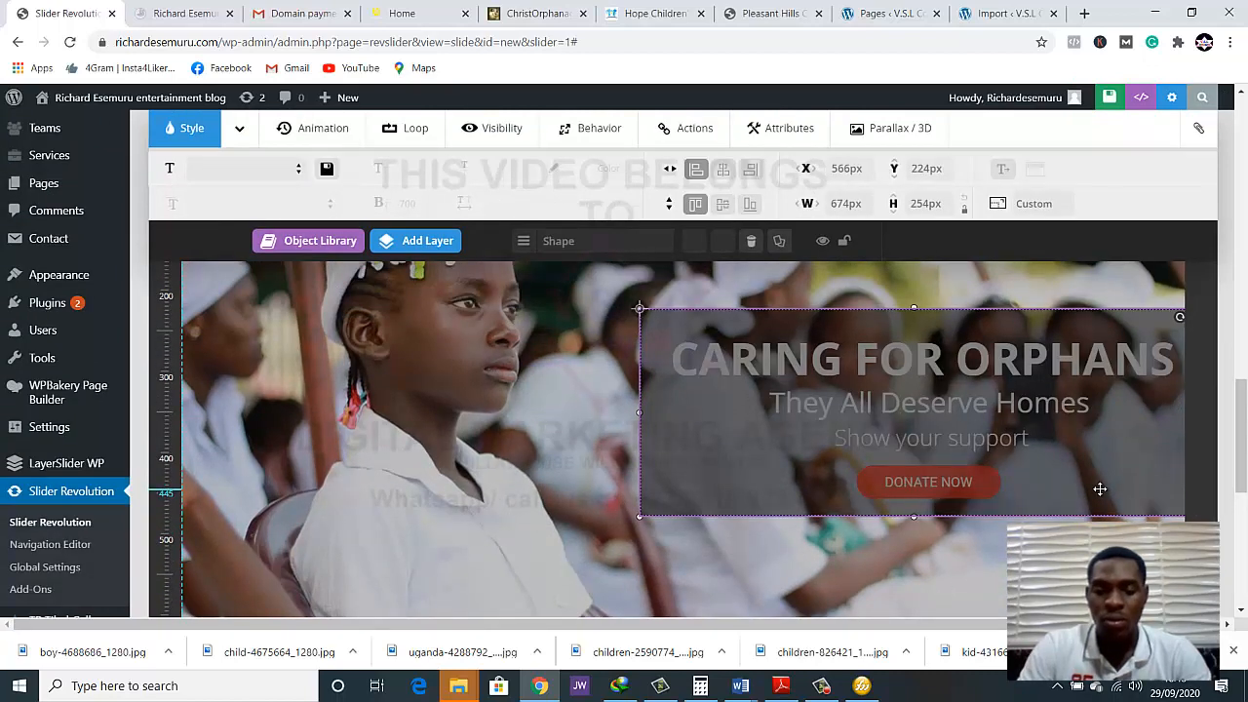
key(Left)
key(Left)
key(Left)
key(Left)
key(Left)
key(Left)
key(Left)
key(Left)
key(Left)
key(Left)
key(Left)
key(Left)
key(Left)
key(Left)
key(Left)
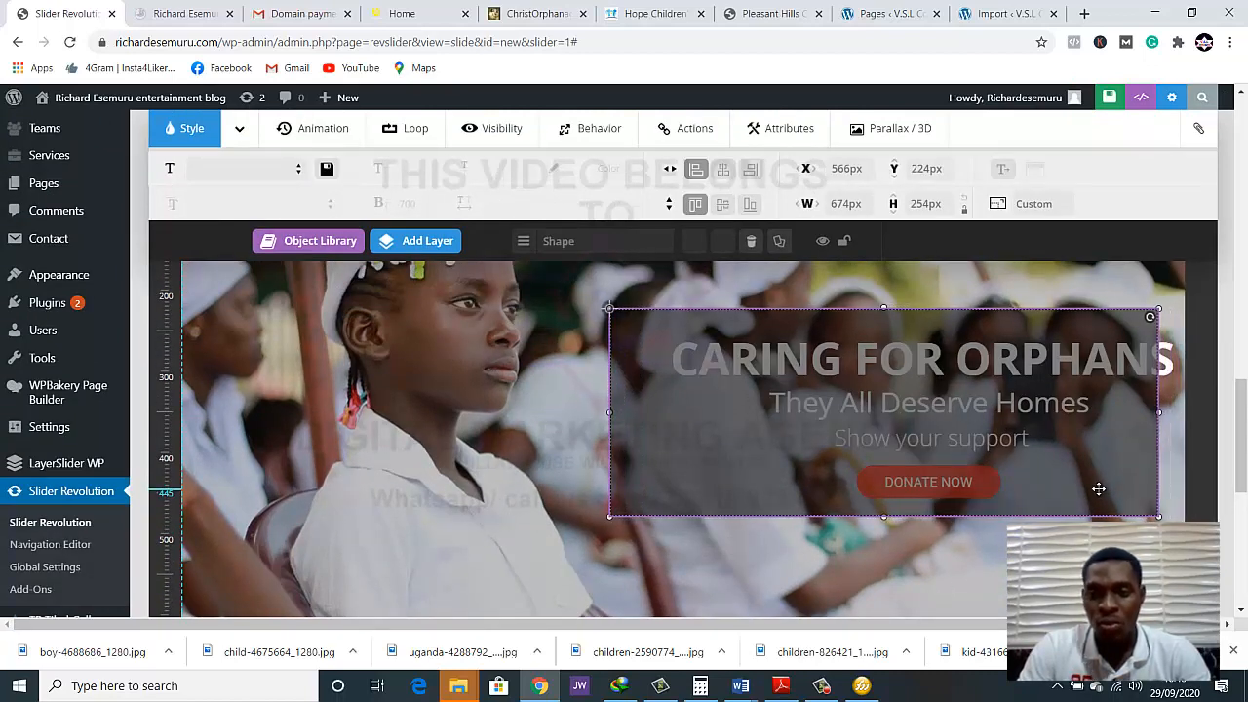
Move the heading, both sublines and the donate button left so they are centred on the overlay, and save the slide
click(965, 403)
click(976, 376)
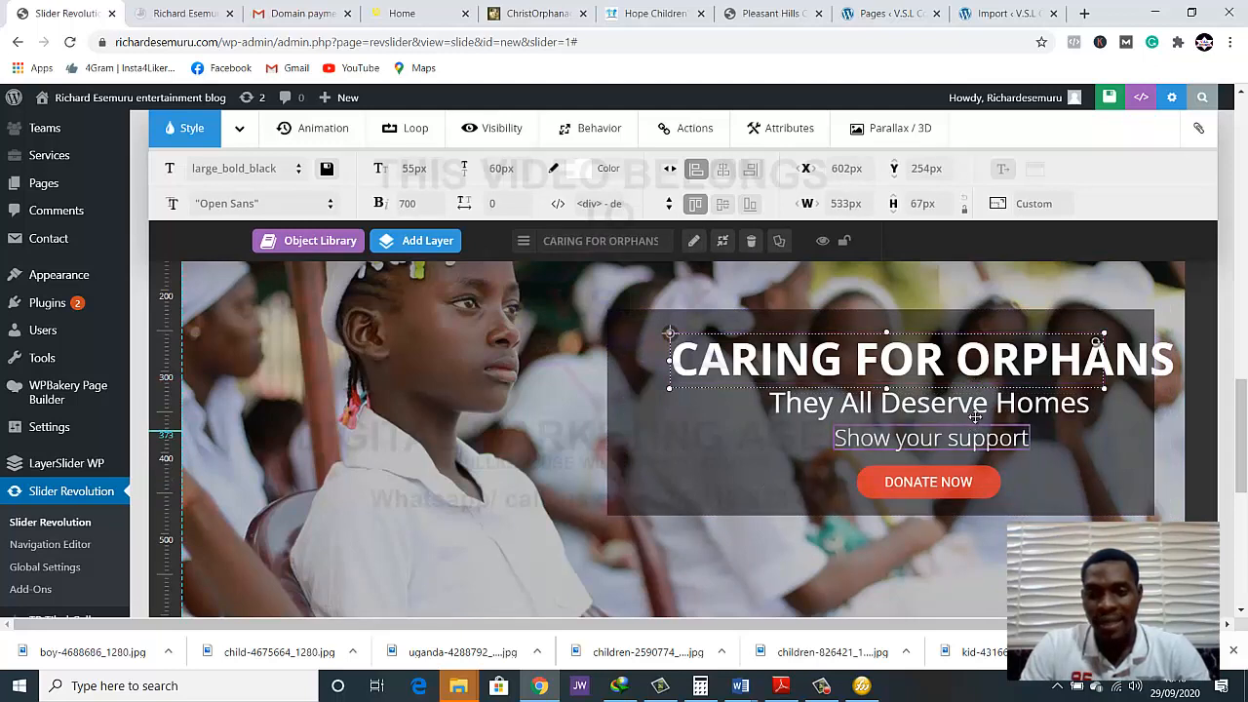
click(979, 415)
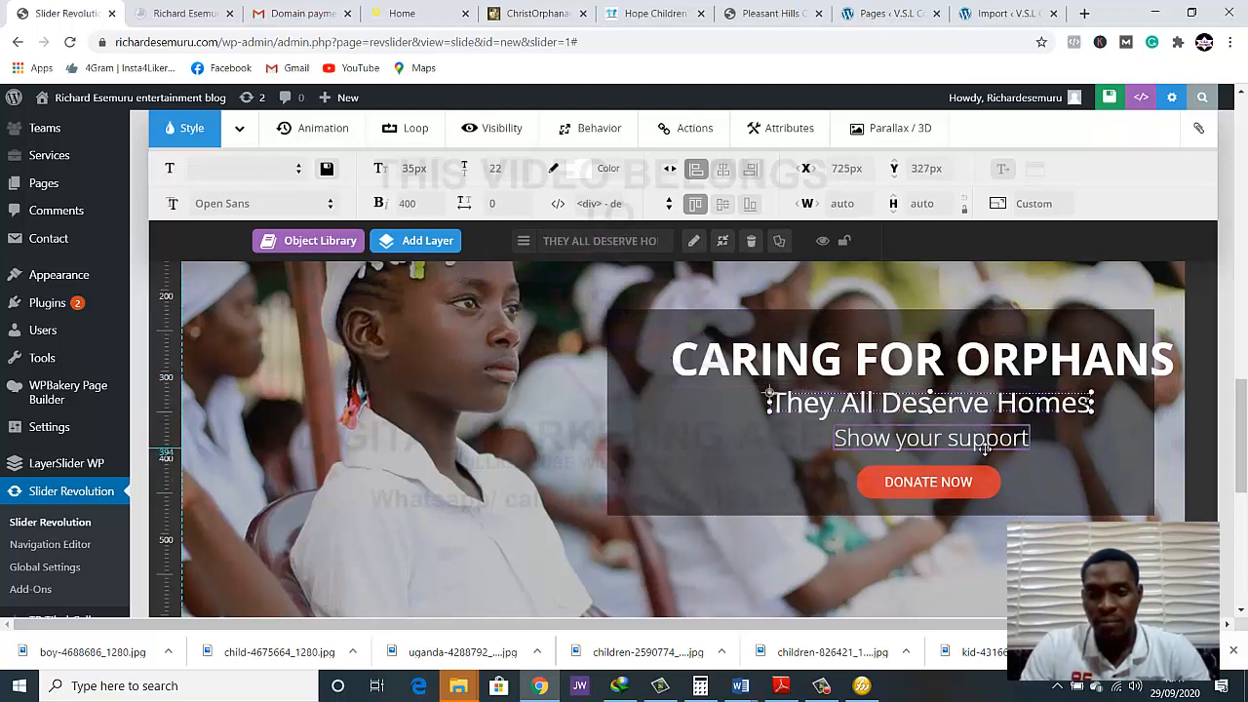
click(987, 448)
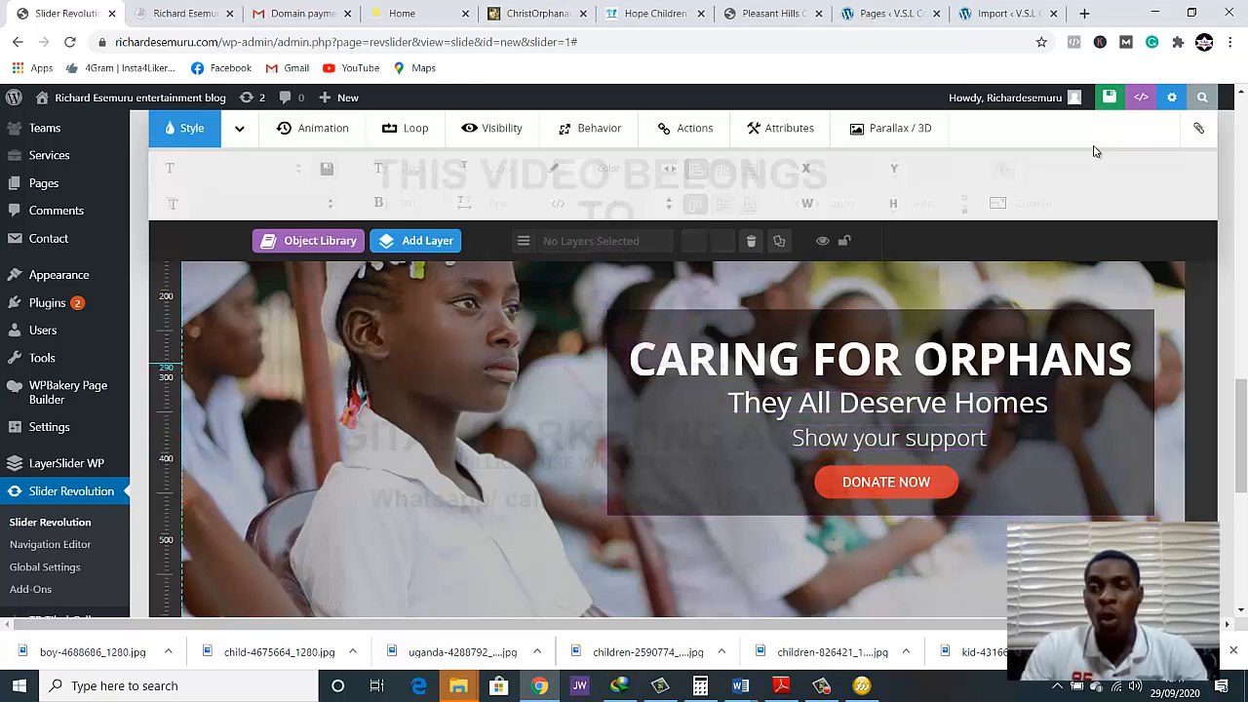
click(1090, 95)
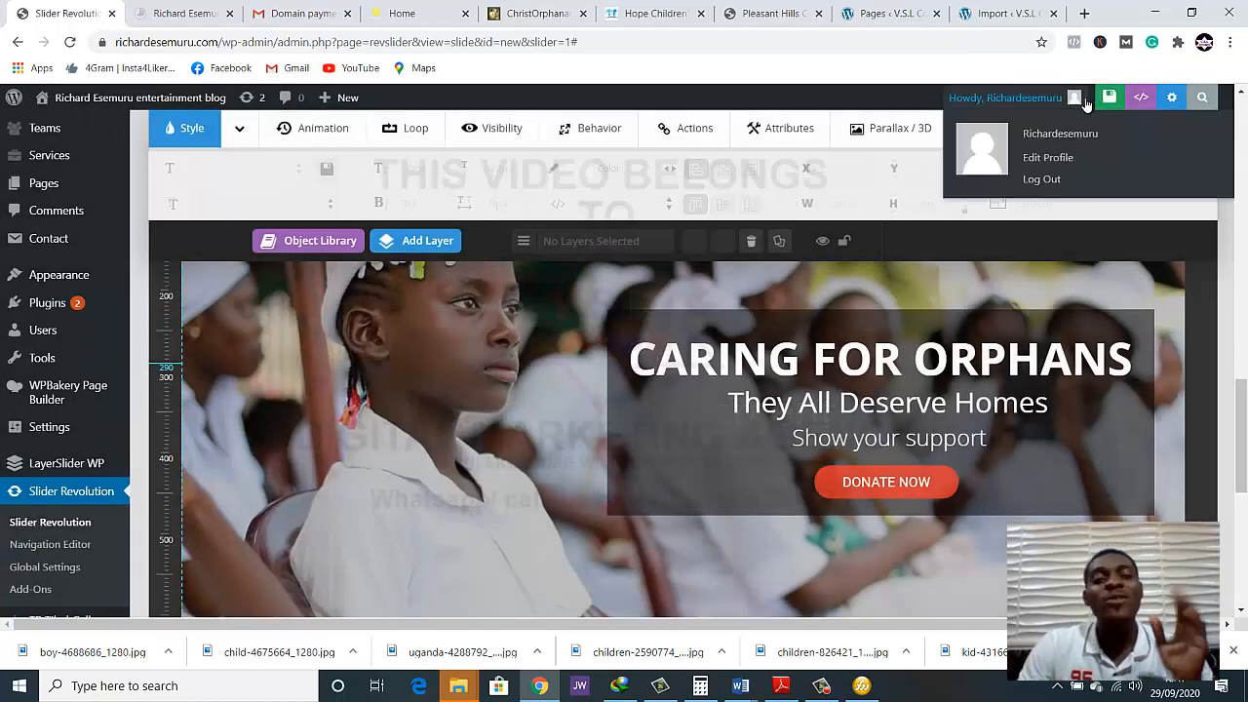
Reload the live home page, check the repositioned slider content at full and narrow window widths, and restore the window
click(163, 20)
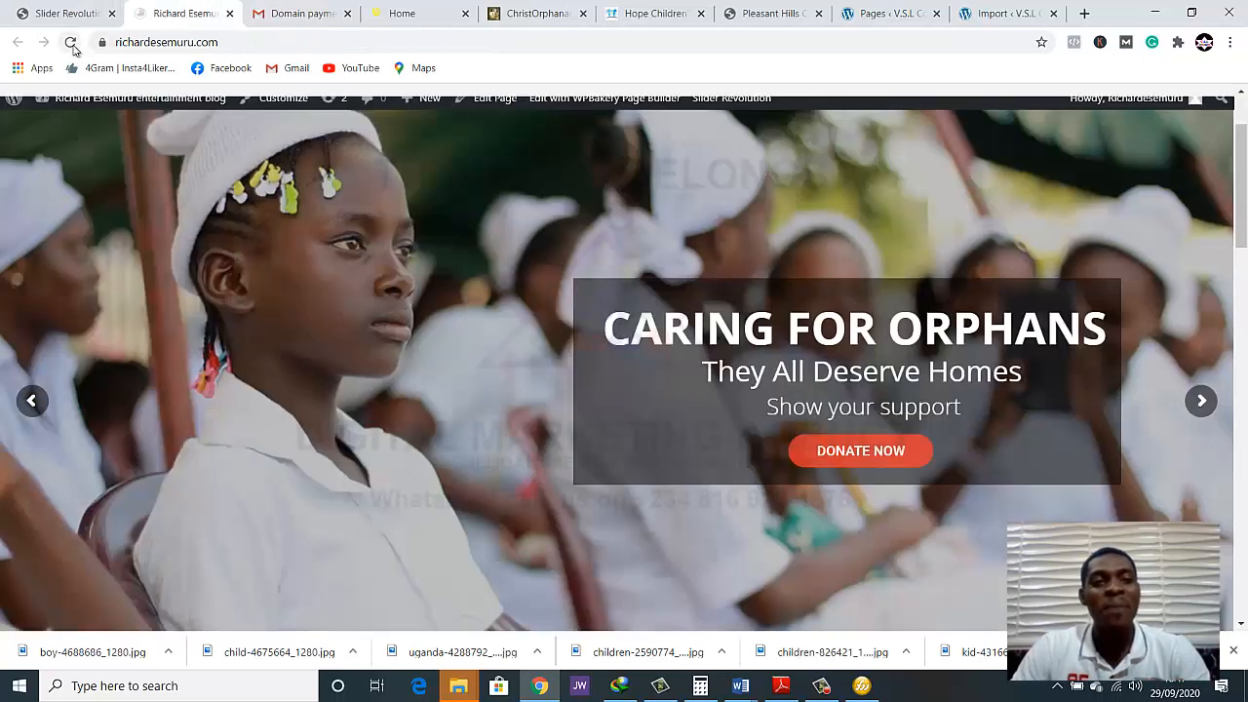
click(70, 41)
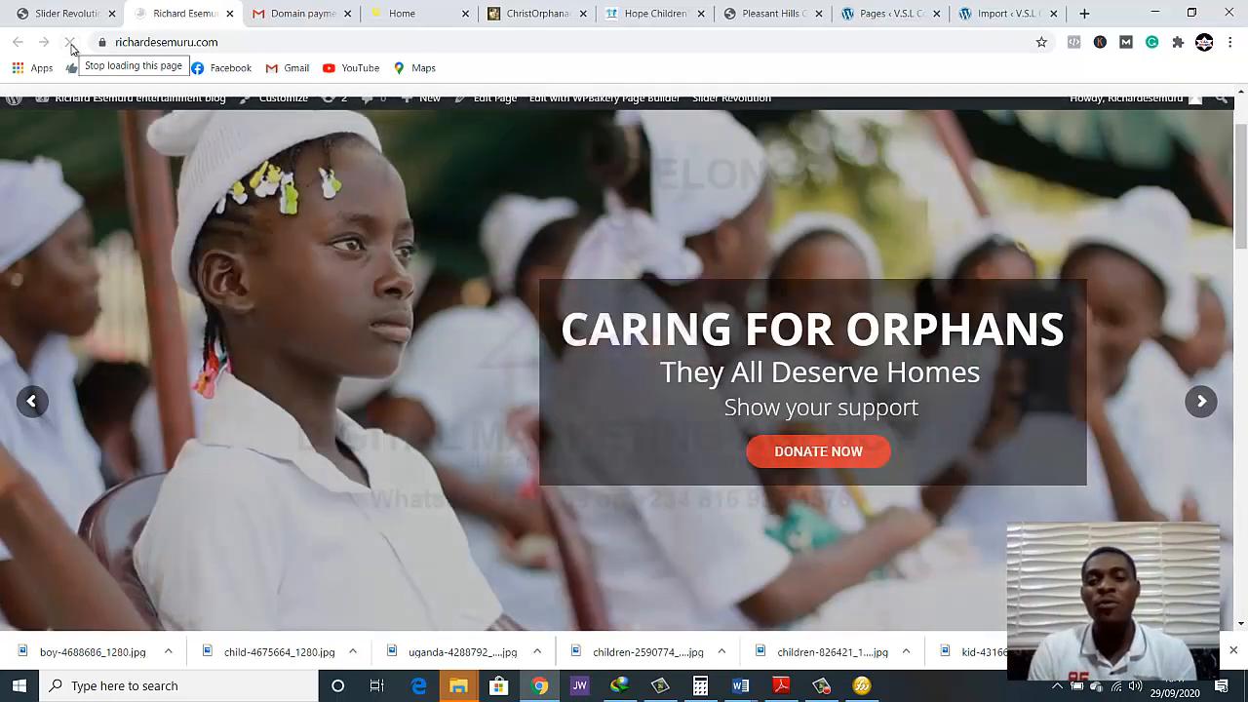
scroll(109, 136, down, 3)
scroll(259, 156, up, 2)
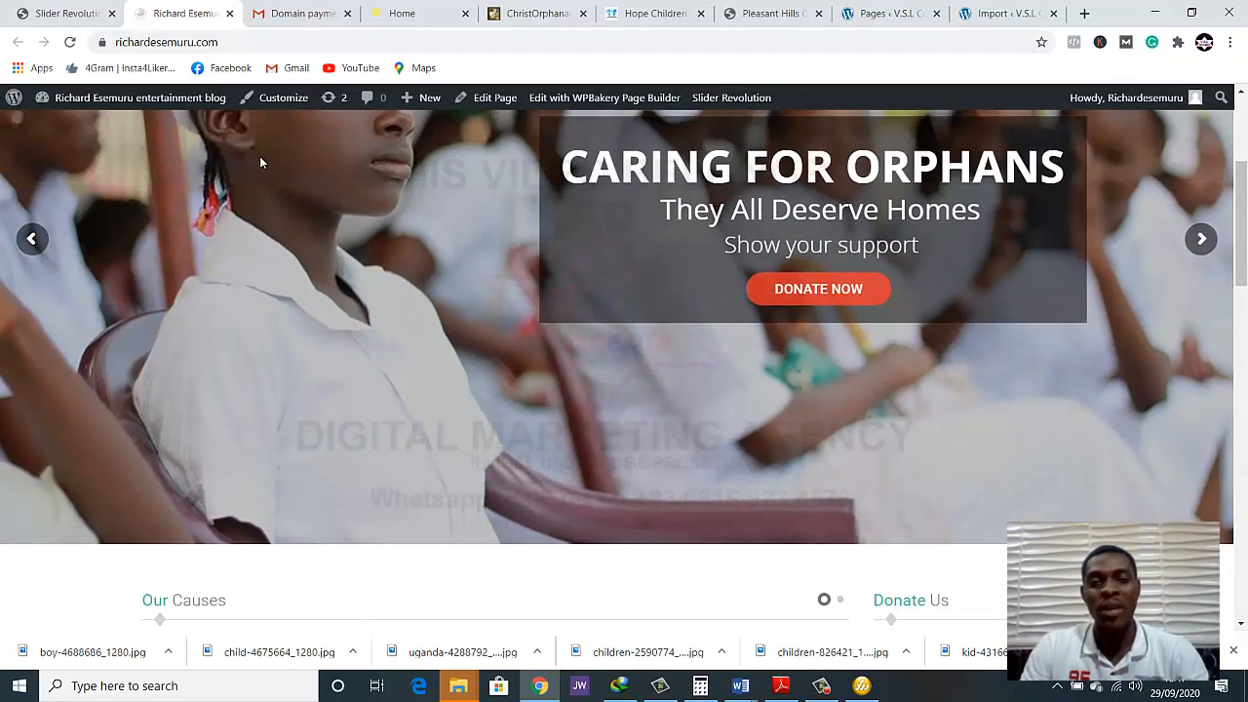
click(1191, 12)
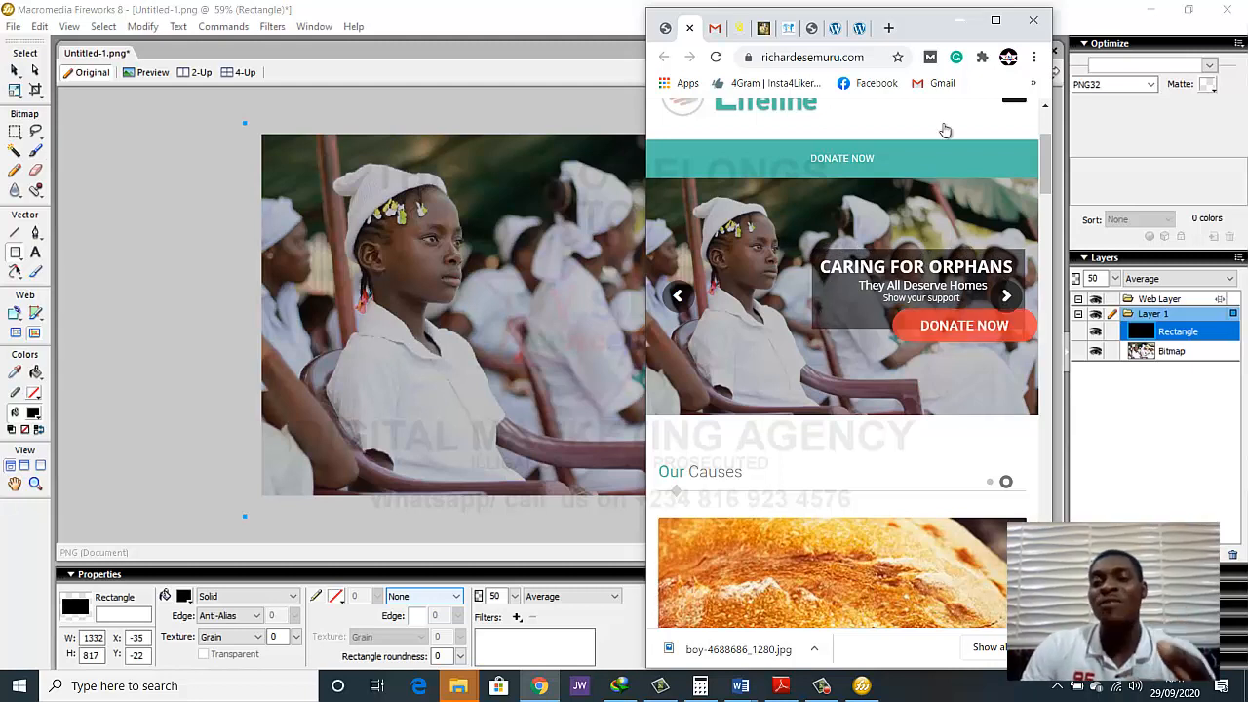
click(999, 21)
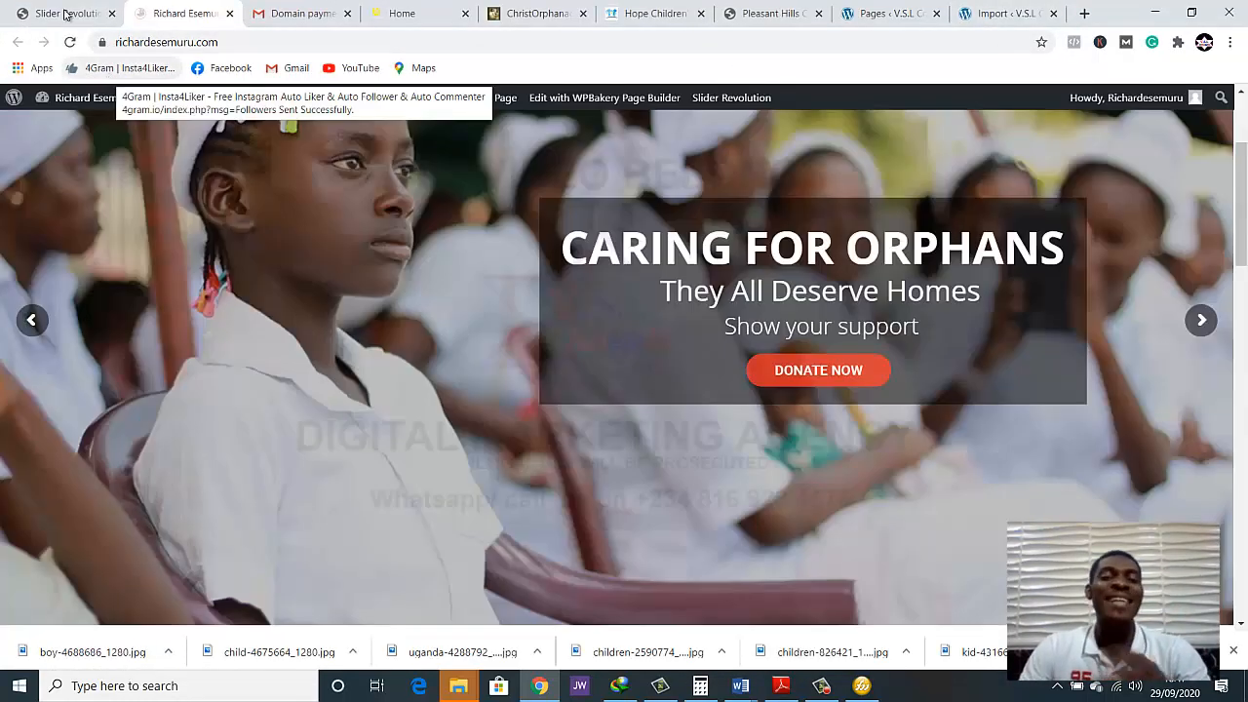
In the slide editor, hide the DONATE NOW button on tablet and mobile devices and save the slide
click(59, 13)
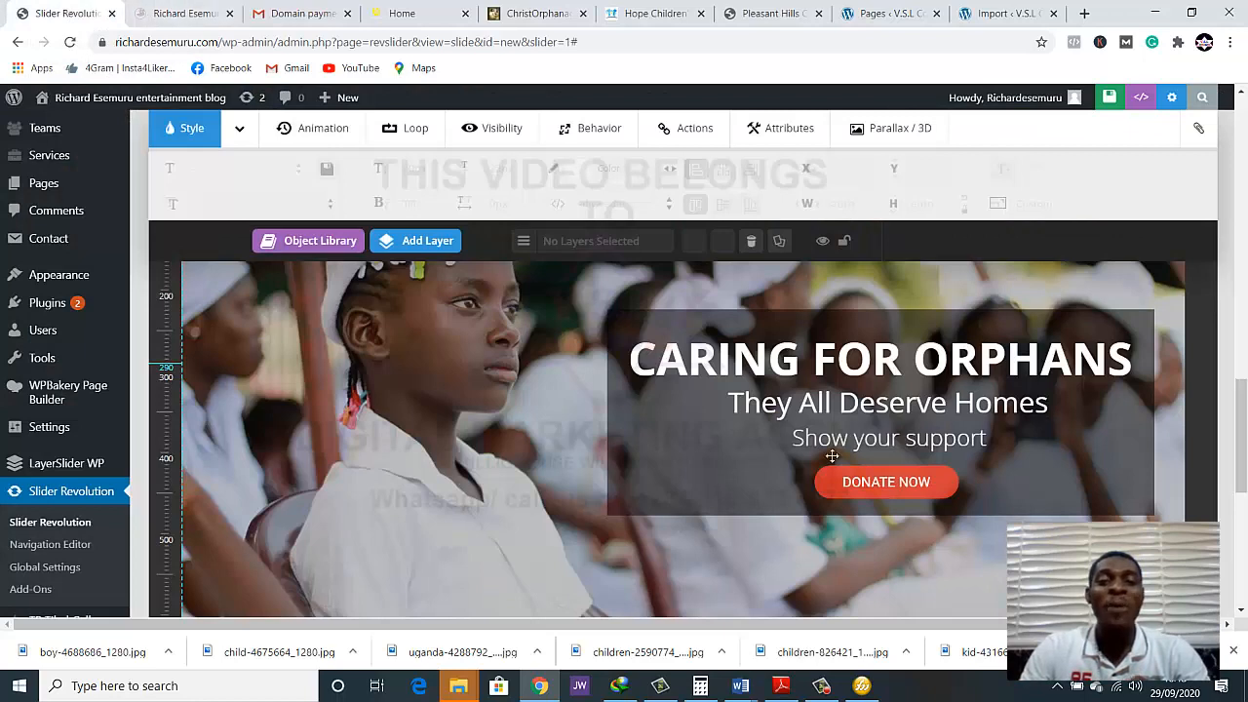
click(941, 482)
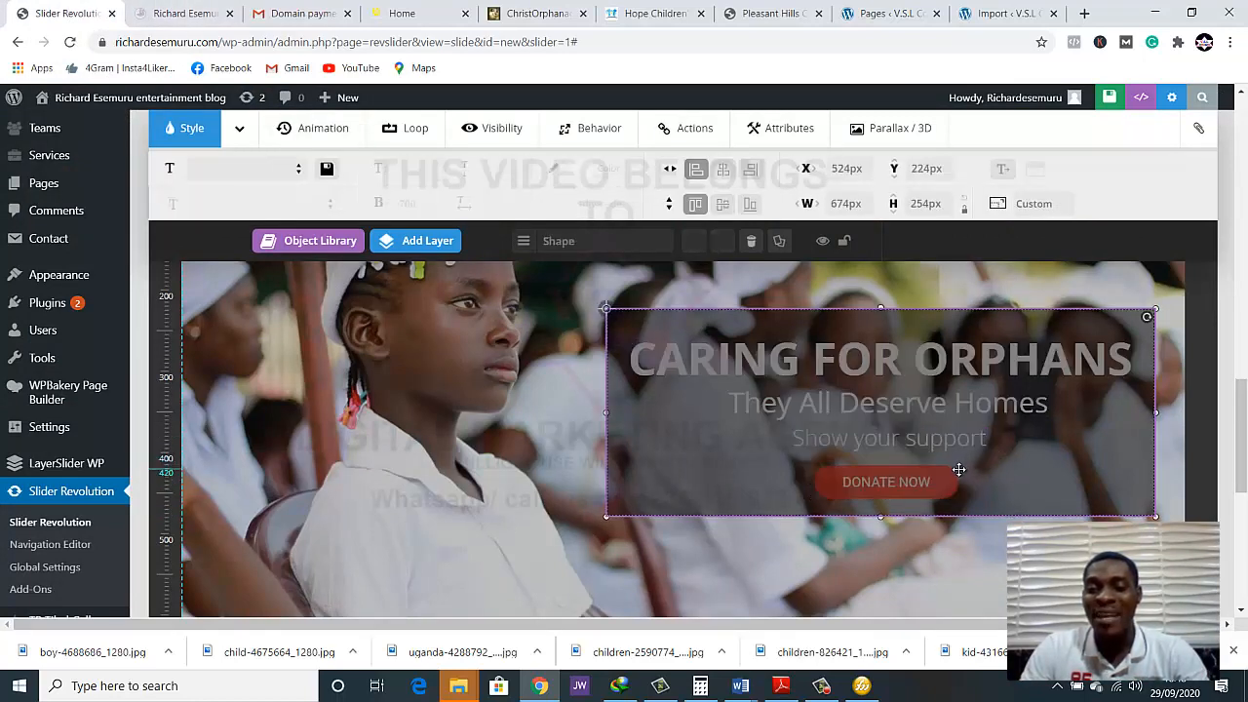
click(986, 543)
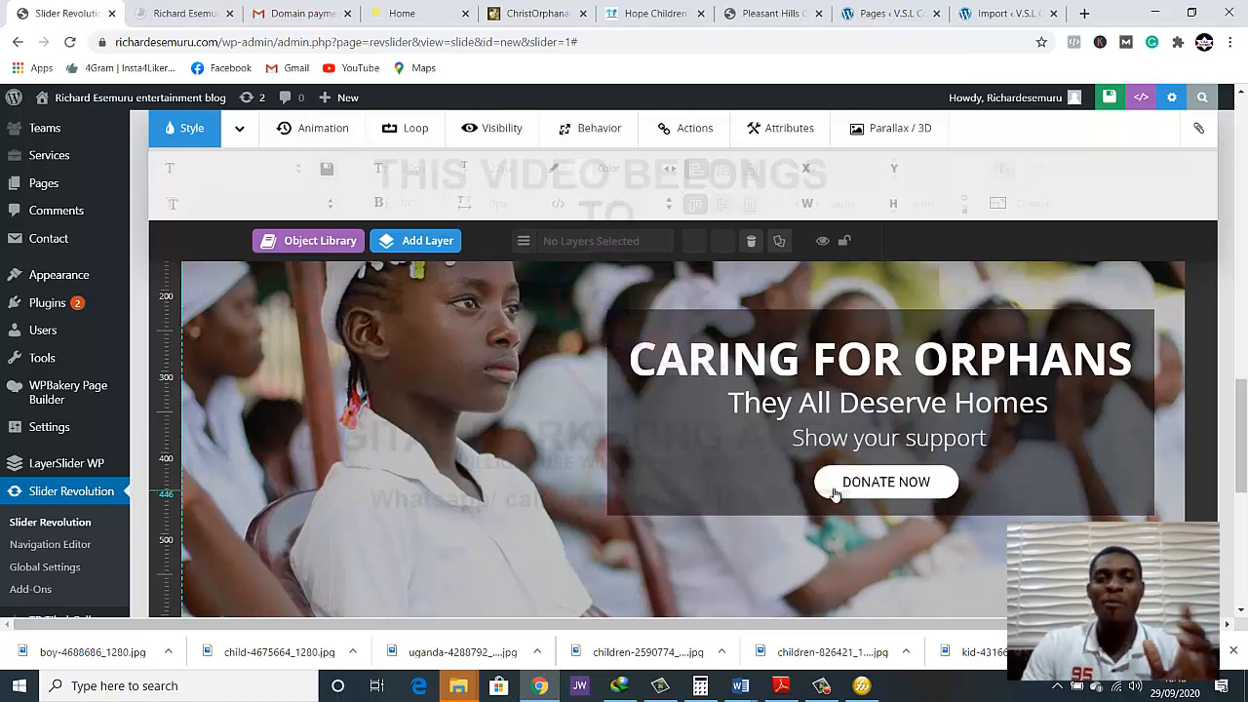
scroll(572, 402, up, 1)
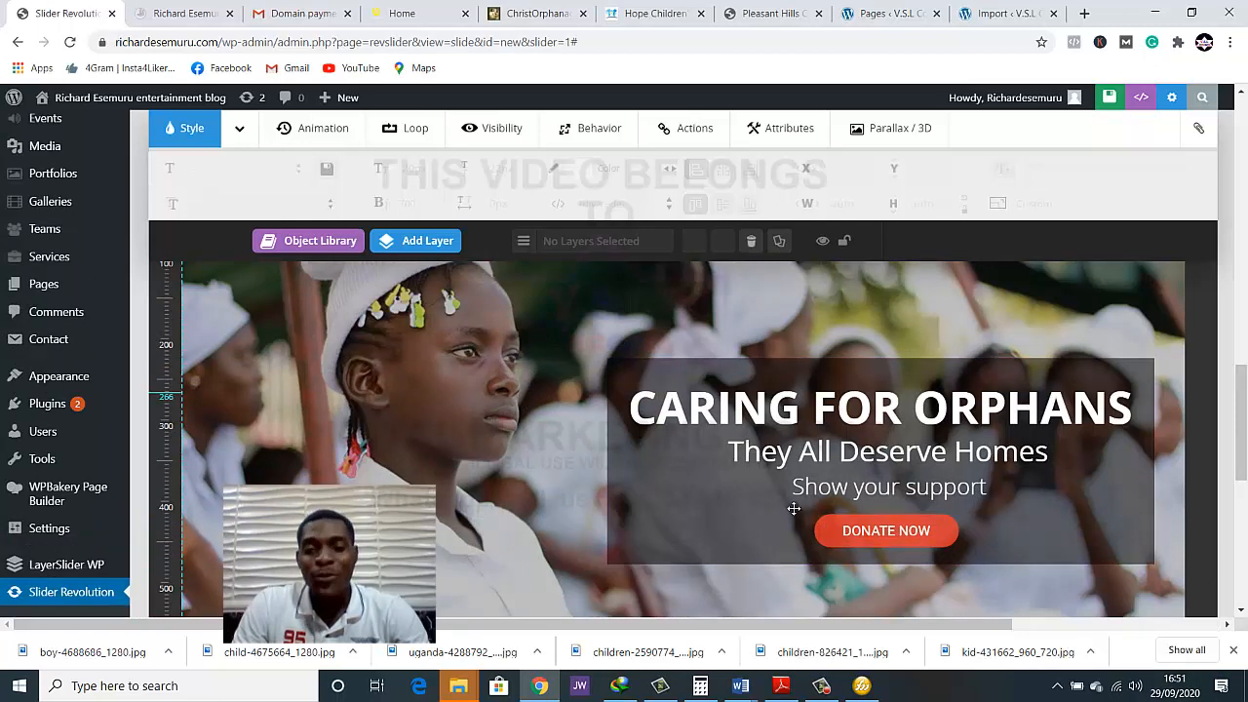
click(842, 526)
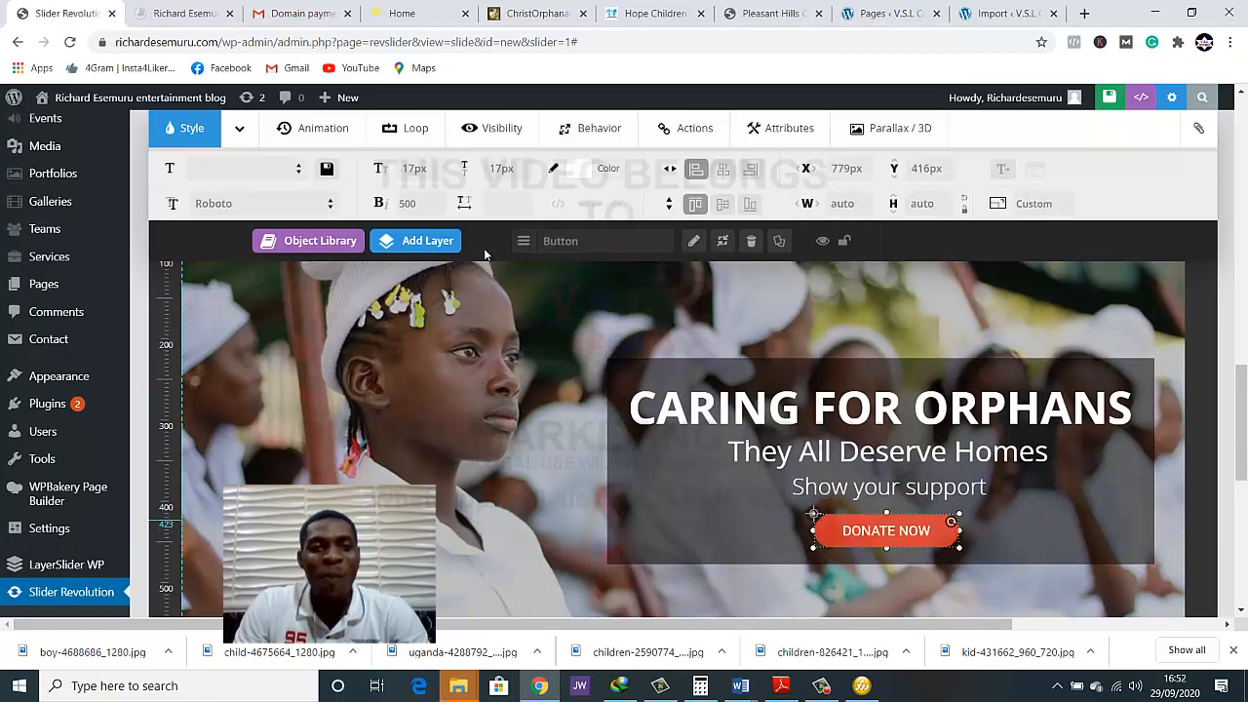
click(490, 129)
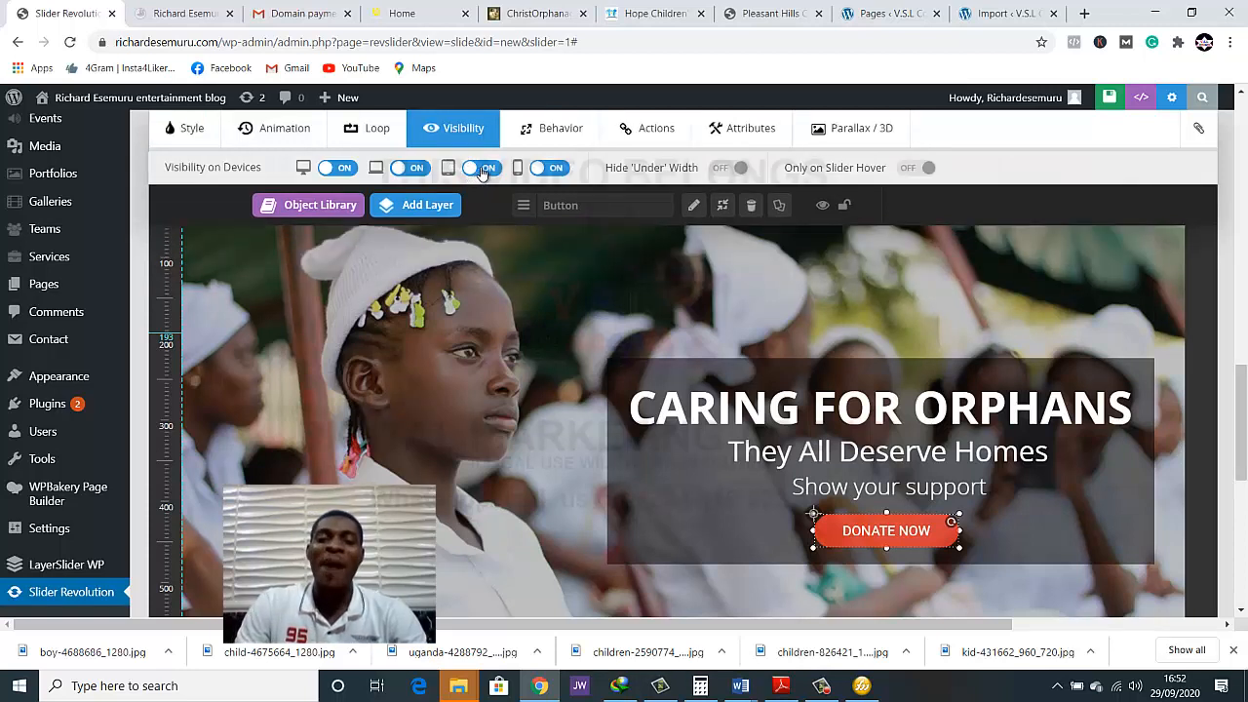
click(541, 171)
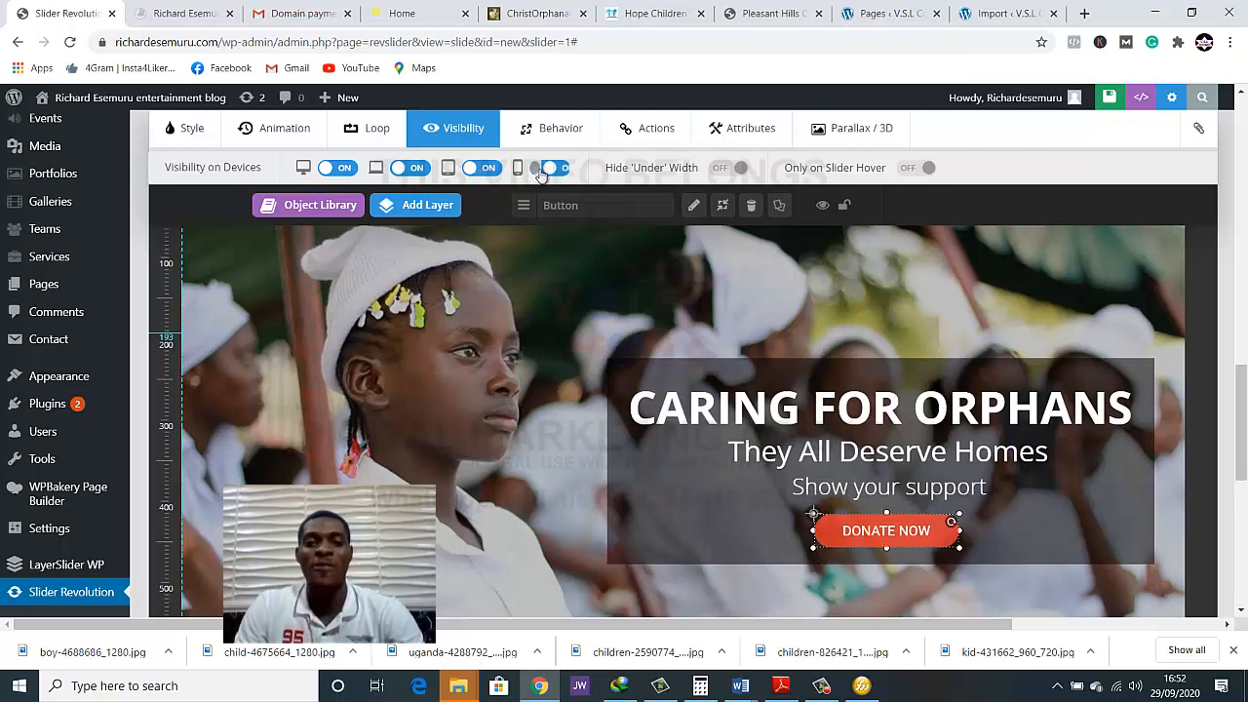
click(487, 170)
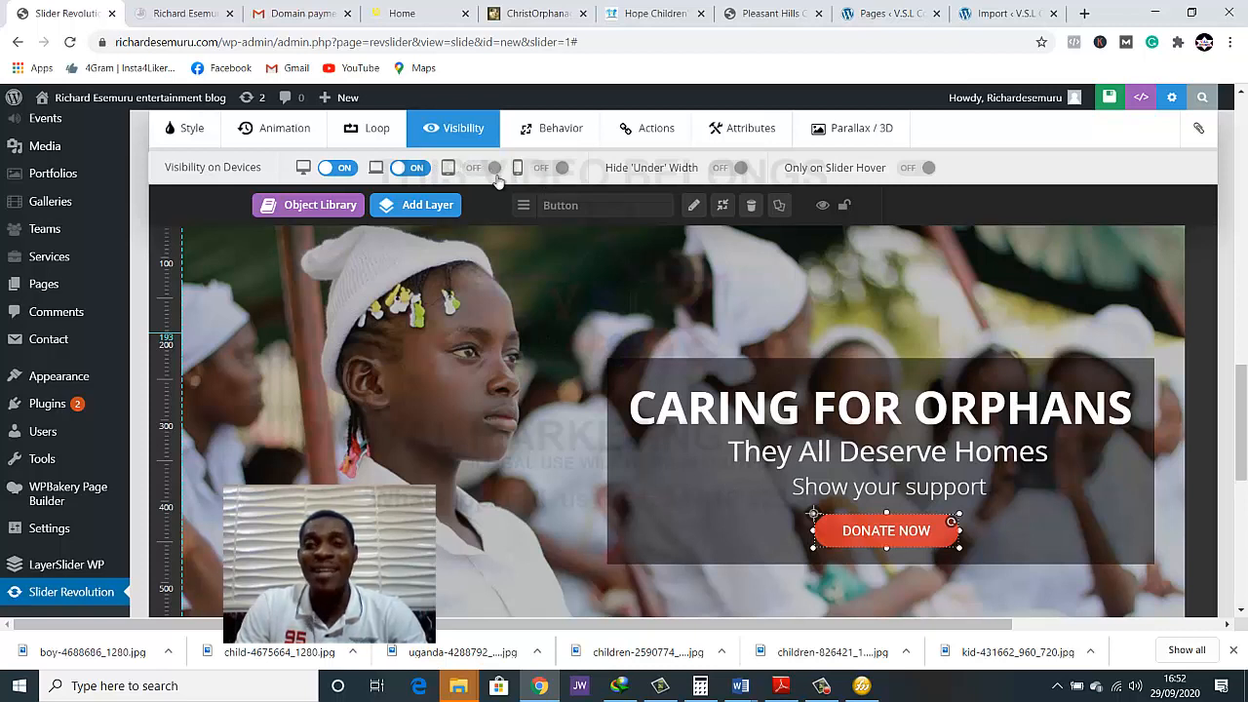
click(1077, 103)
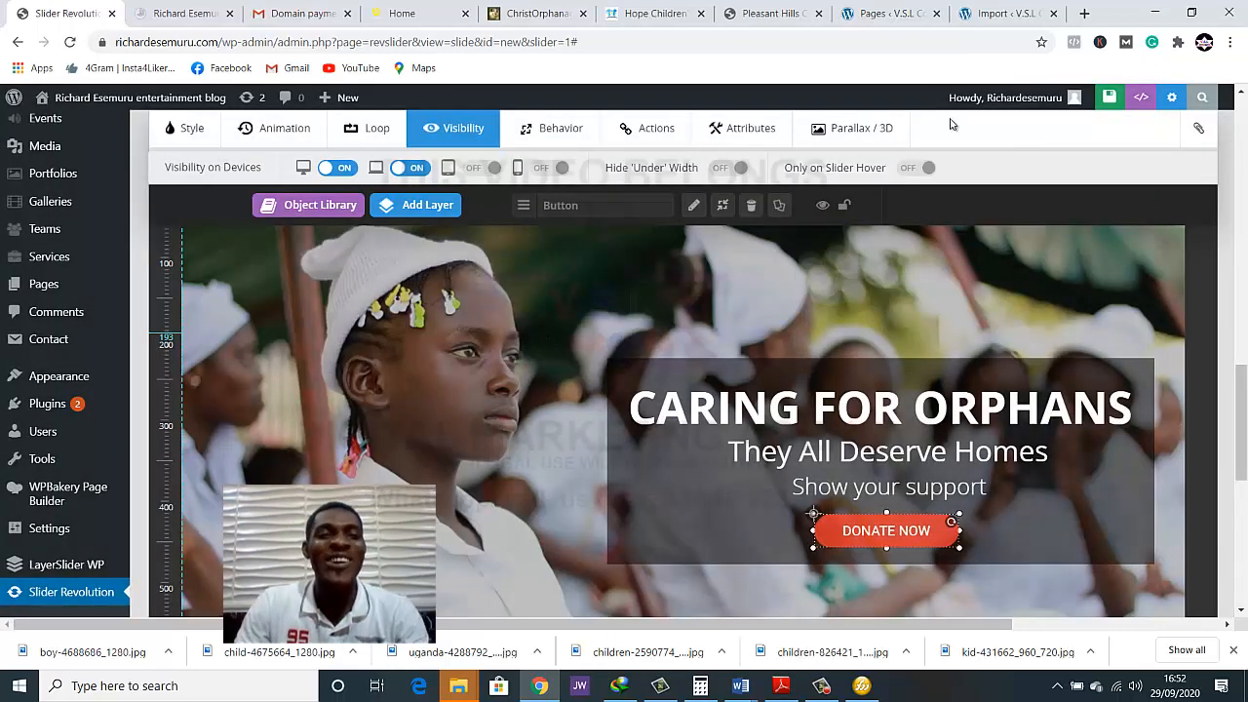
Reload the live home page and compare the donate button's visibility in a narrow window and at full size
click(164, 12)
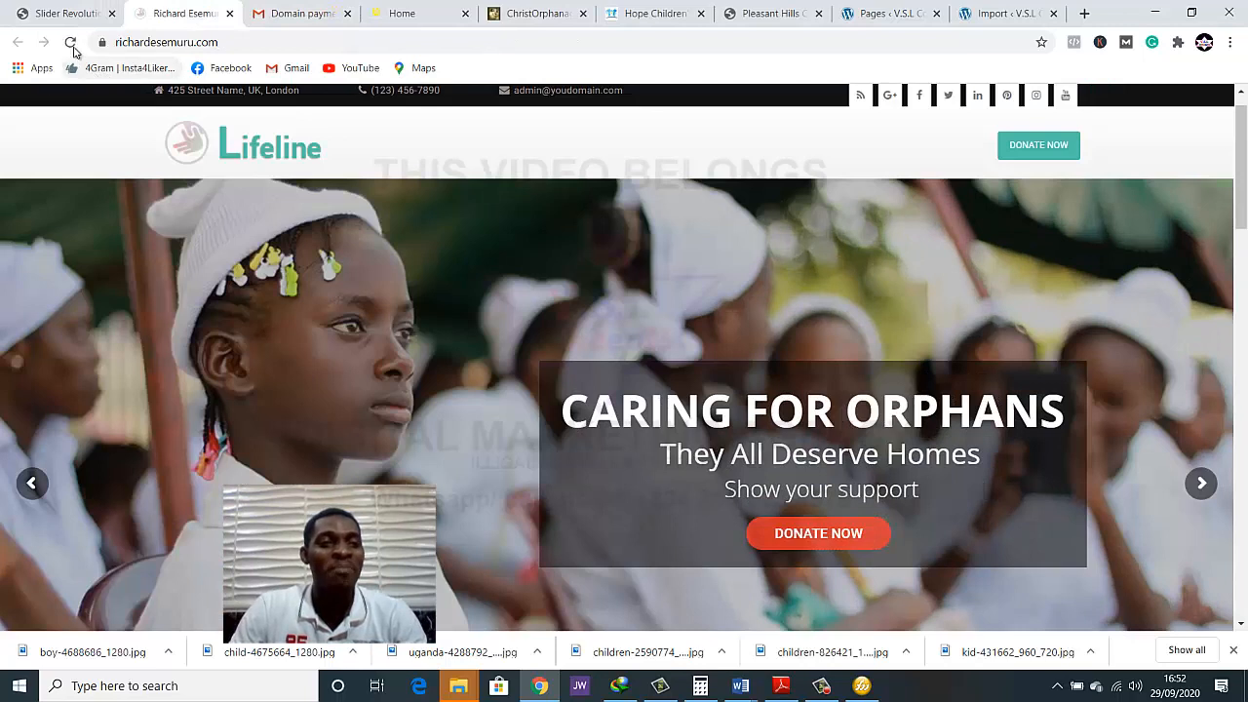
click(74, 46)
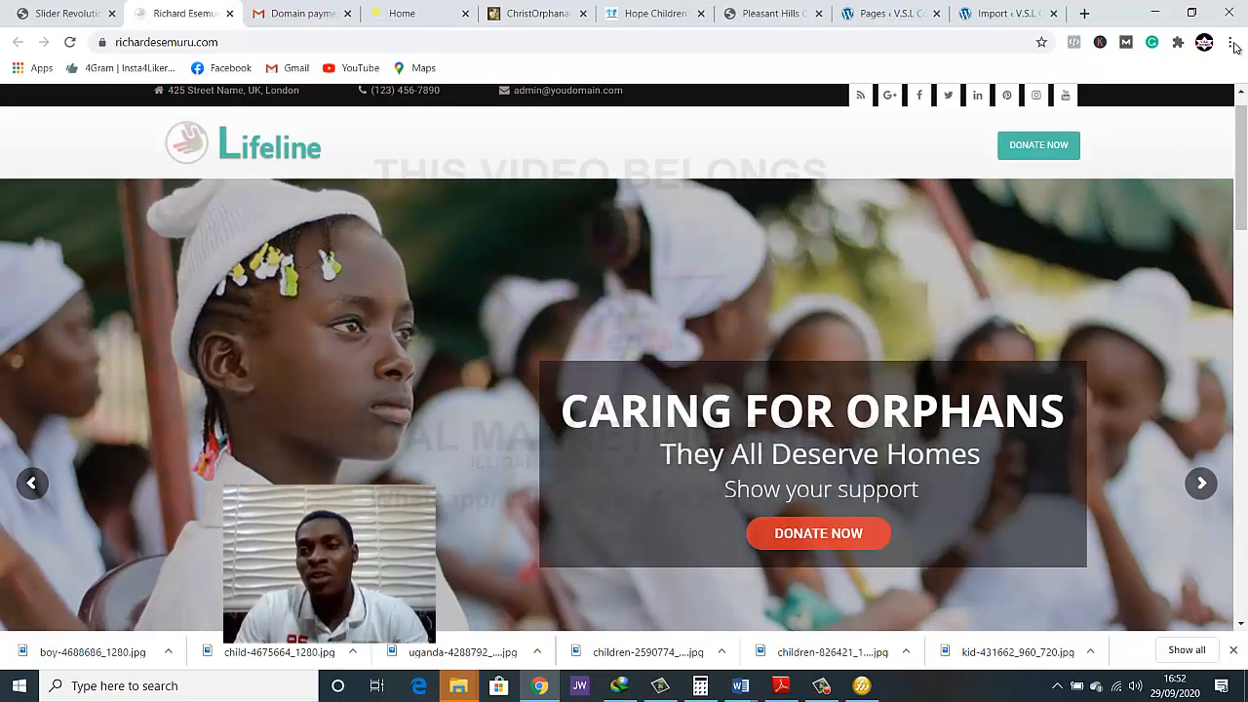
click(1191, 13)
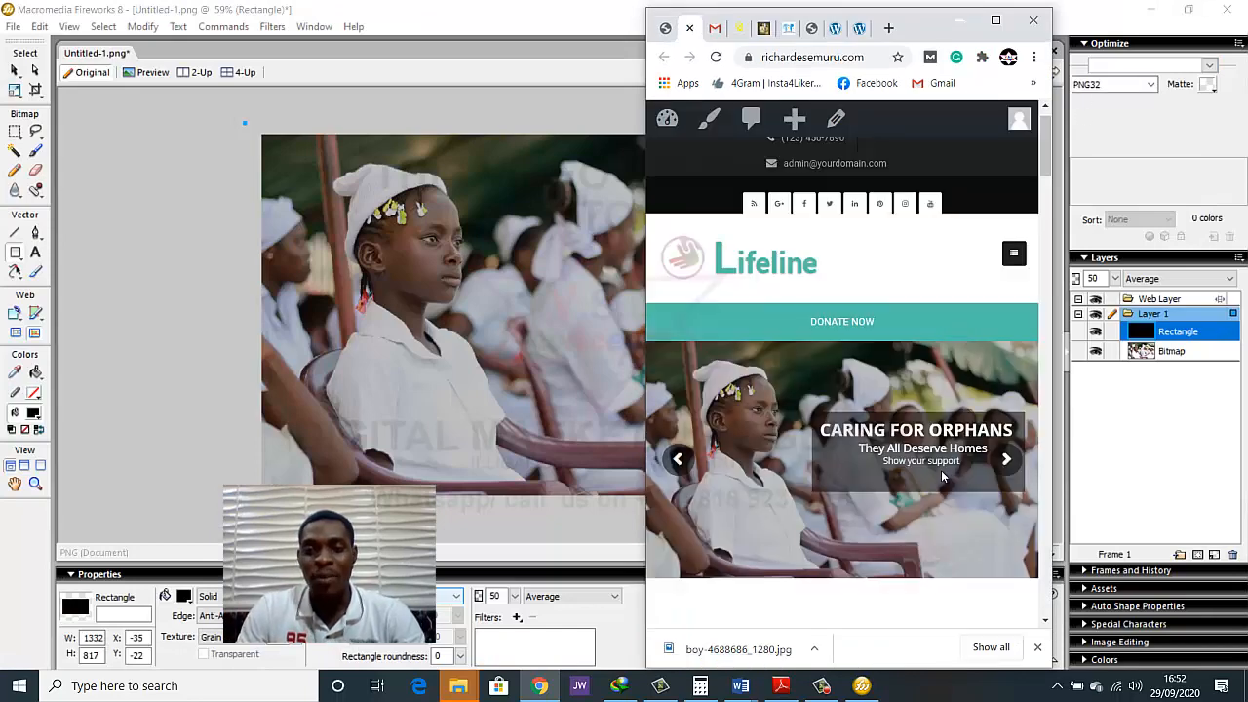
scroll(932, 474, down, 2)
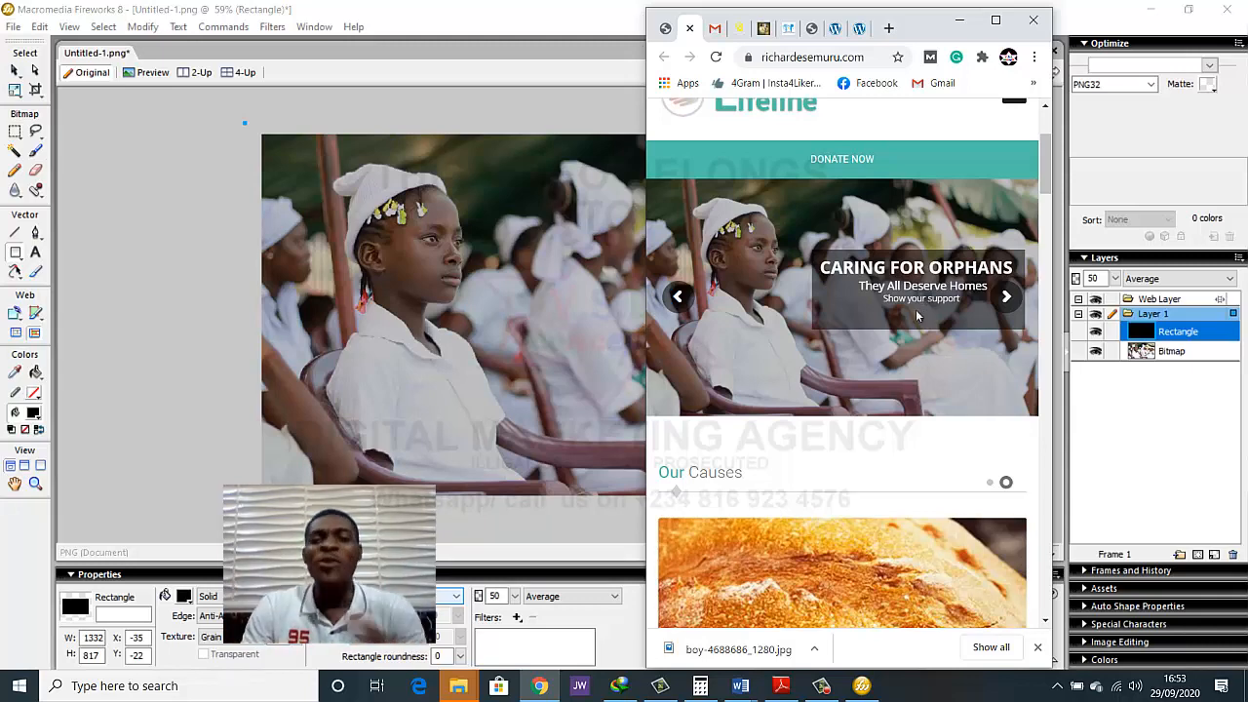
click(996, 20)
scroll(678, 299, up, 2)
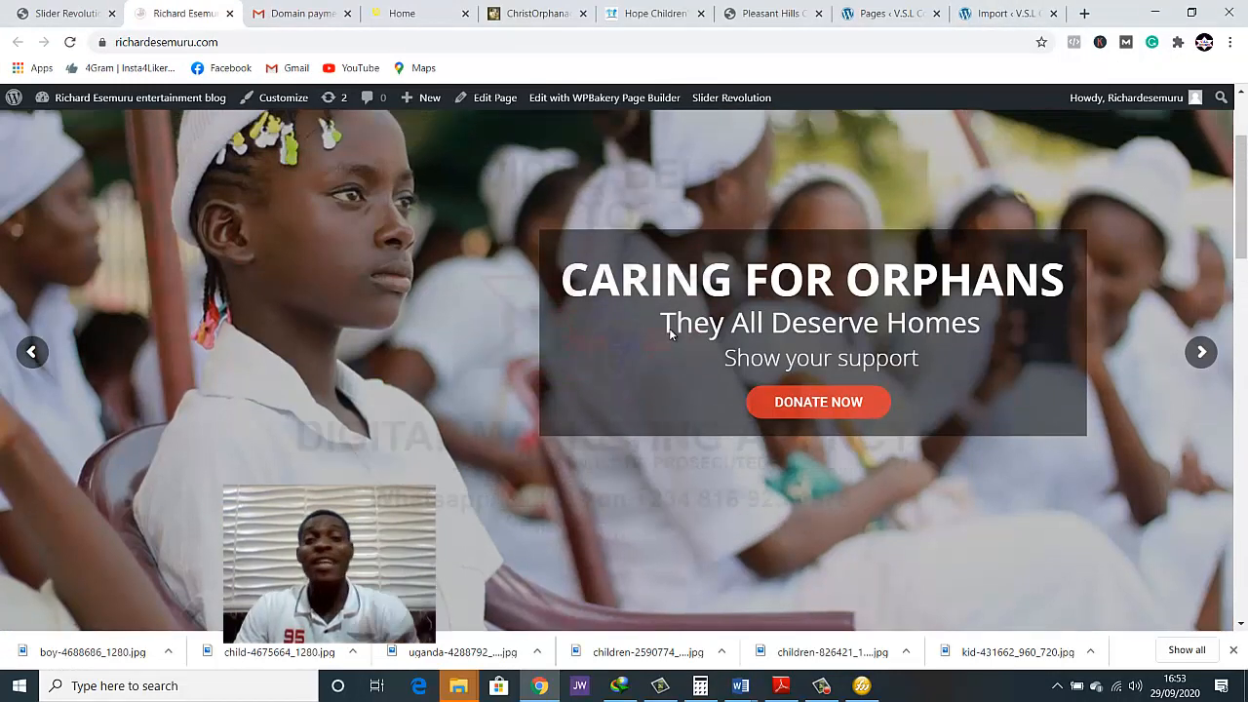
scroll(667, 348, down, 1)
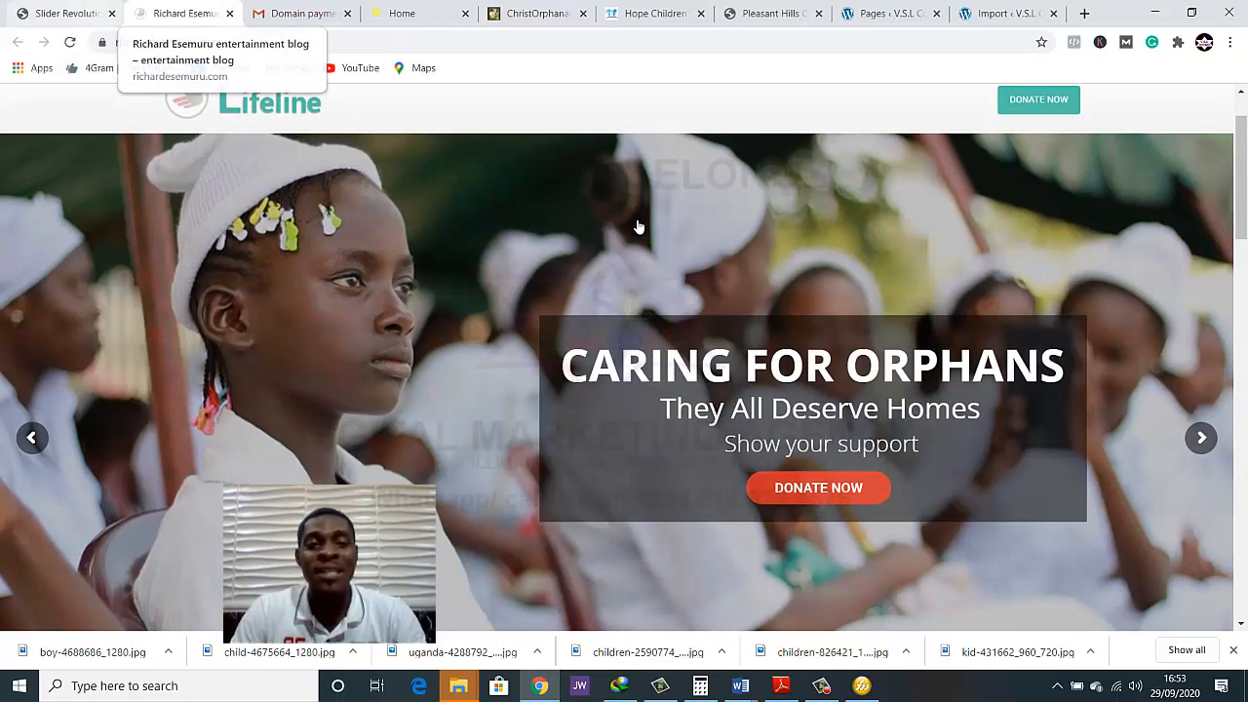
Add a small rounded DONATE NOW button layer in the slide editor and place it over the existing donate button
click(64, 14)
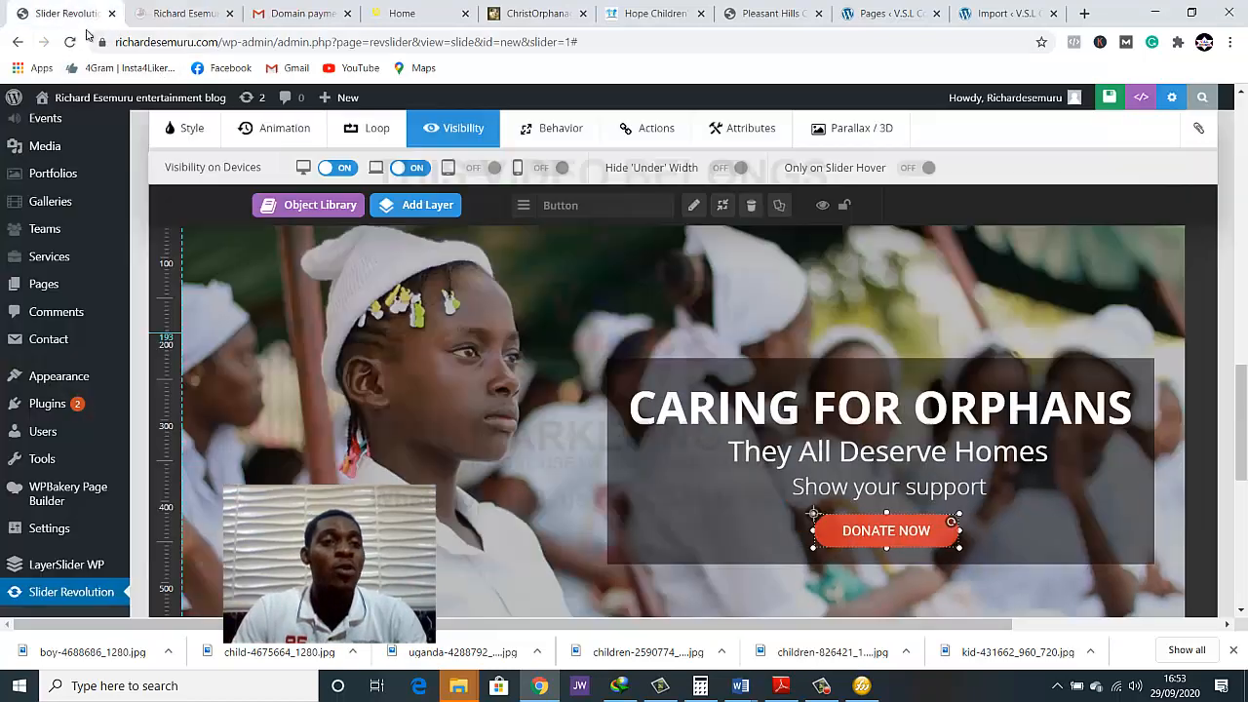
mouse_move(411, 217)
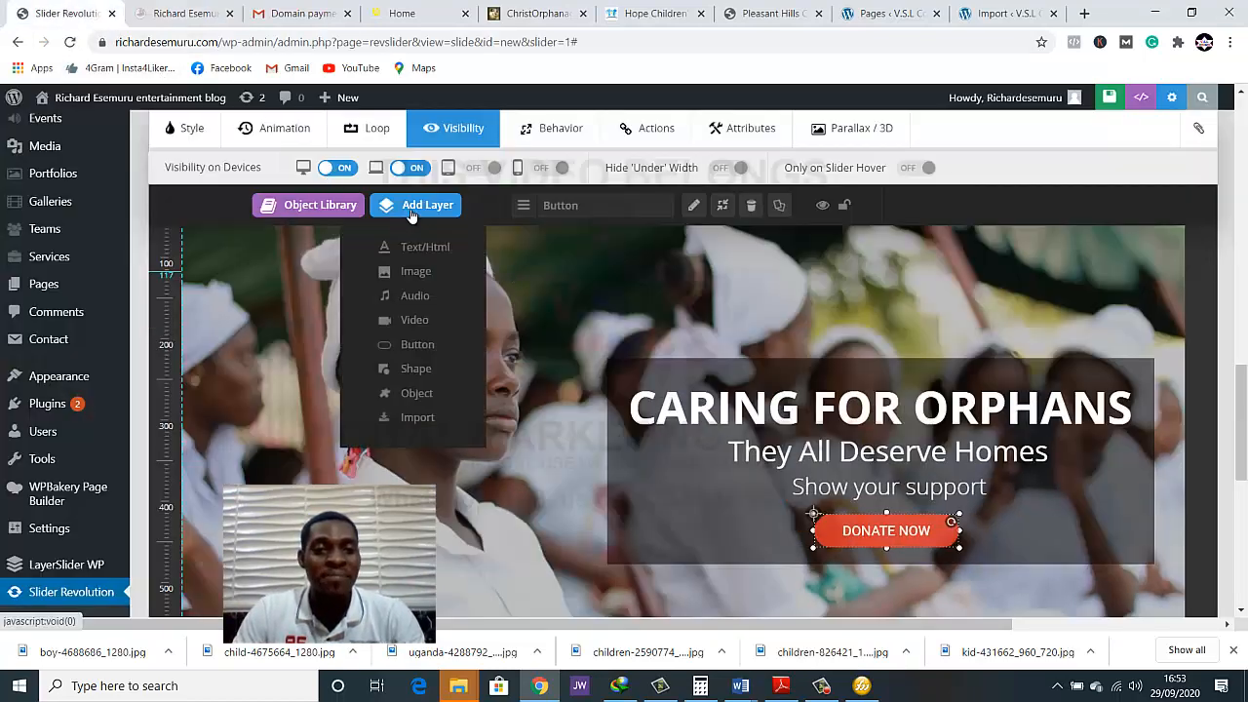
click(417, 347)
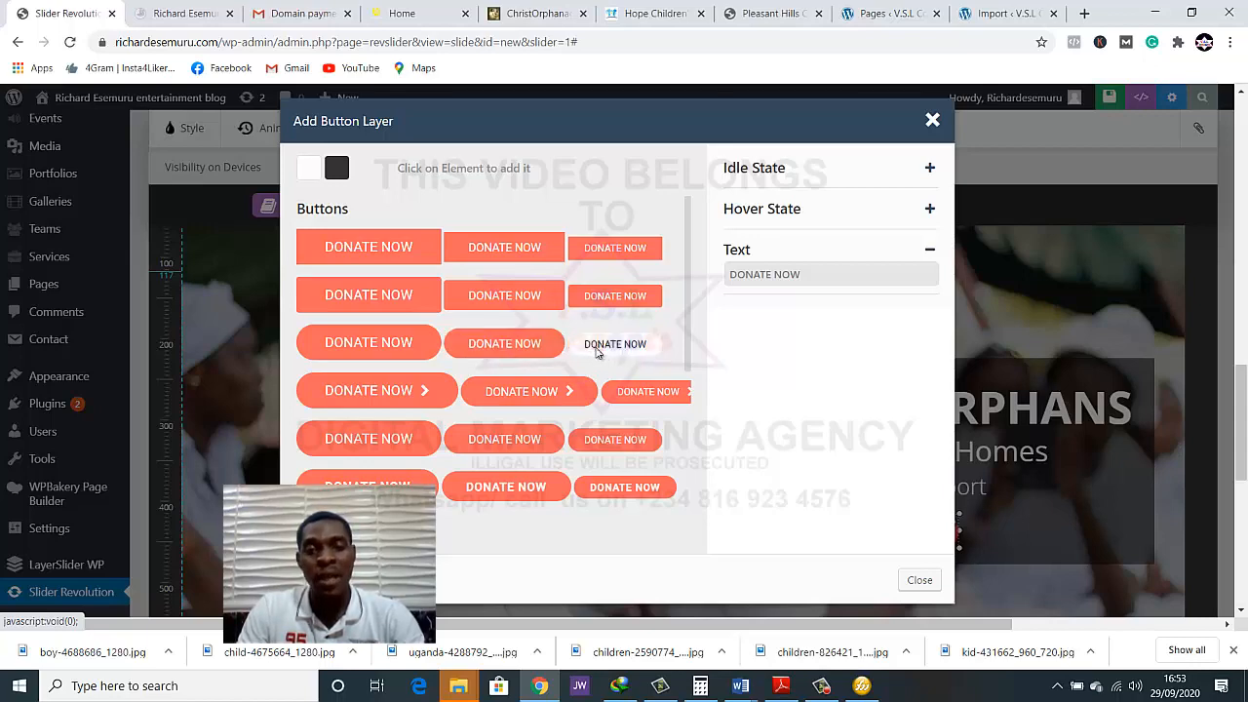
click(599, 347)
drag(310, 276, 449, 355)
drag(689, 479, 867, 538)
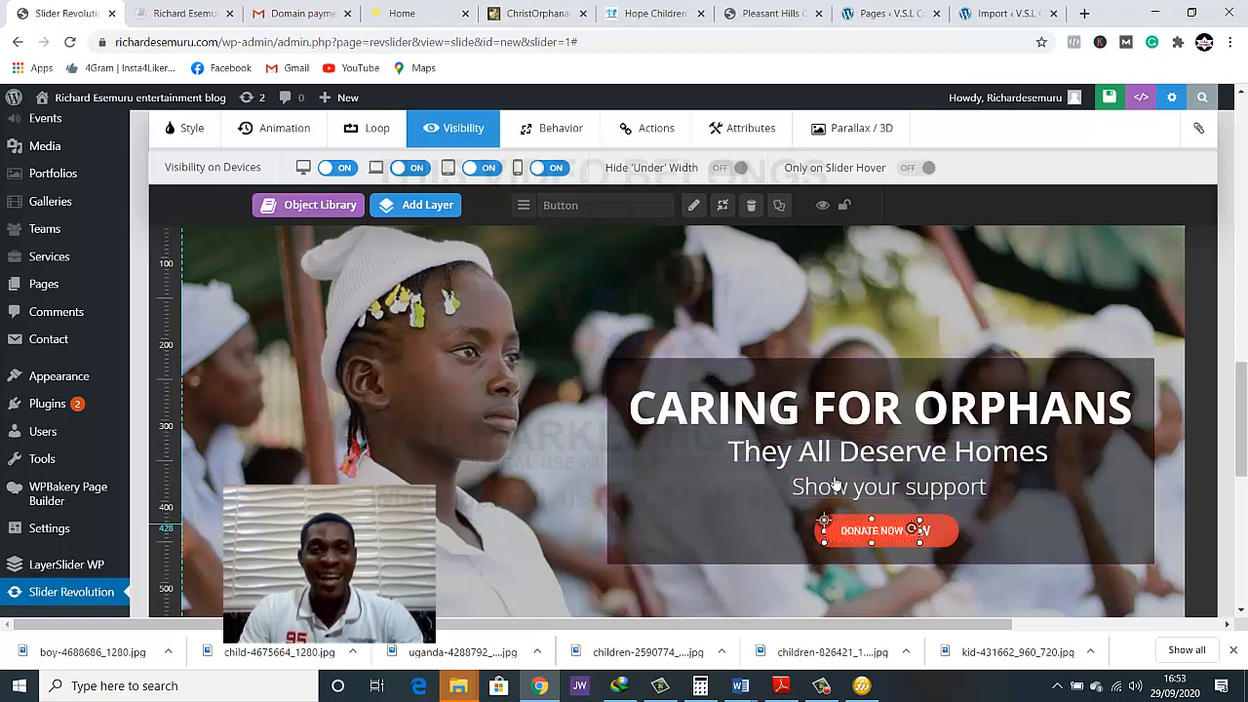
Hide the new small donate button on desktop and notebook devices
click(341, 173)
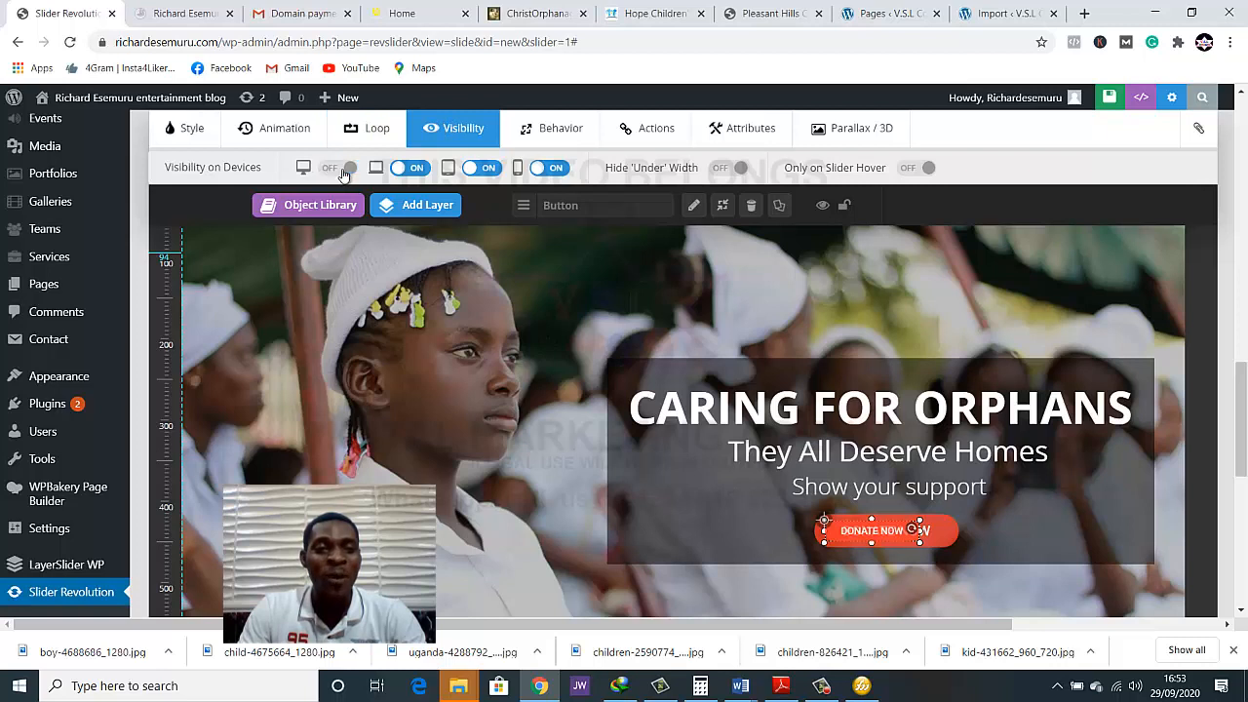
click(407, 167)
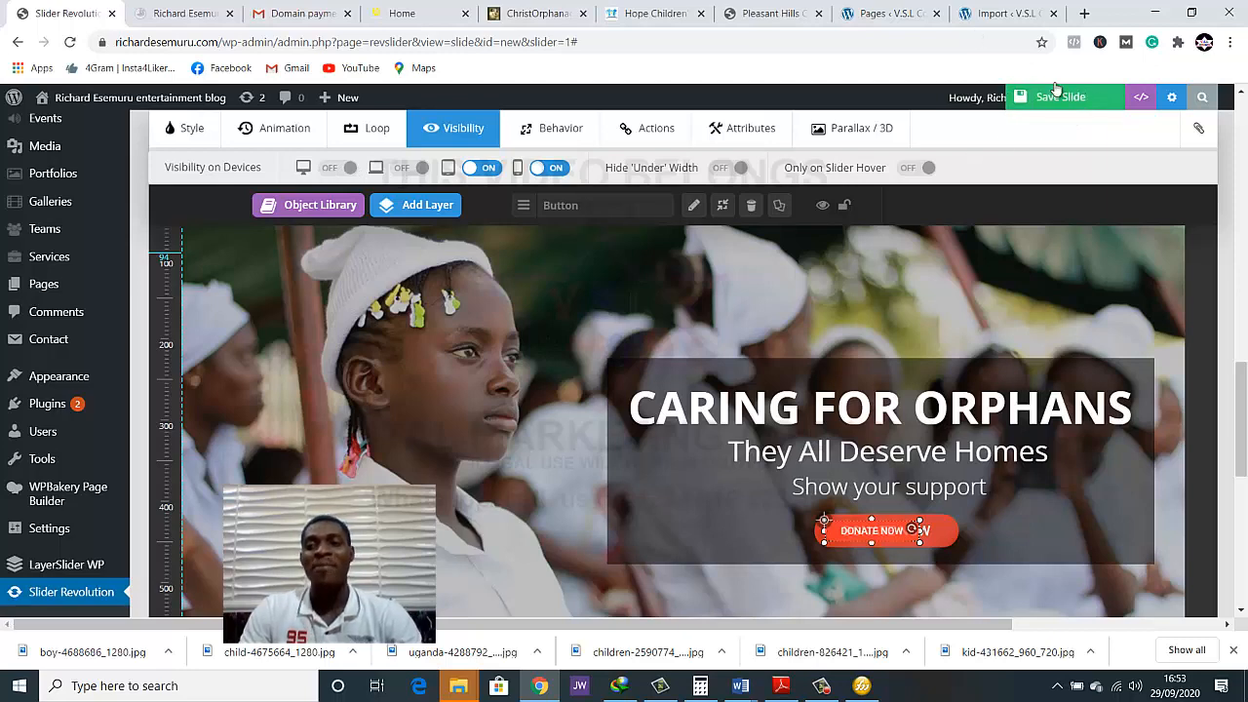
Save the slide and check the donate button on the reloaded live home page, in a narrow window and at full size
click(1058, 98)
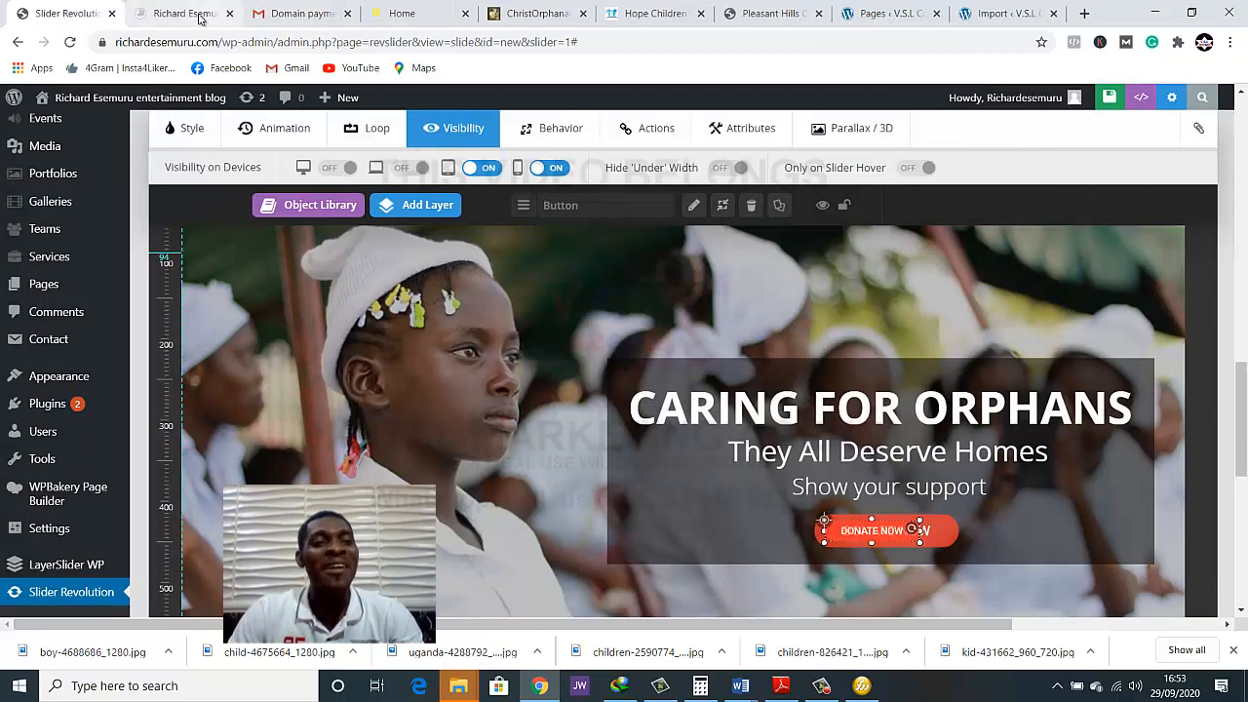
click(200, 18)
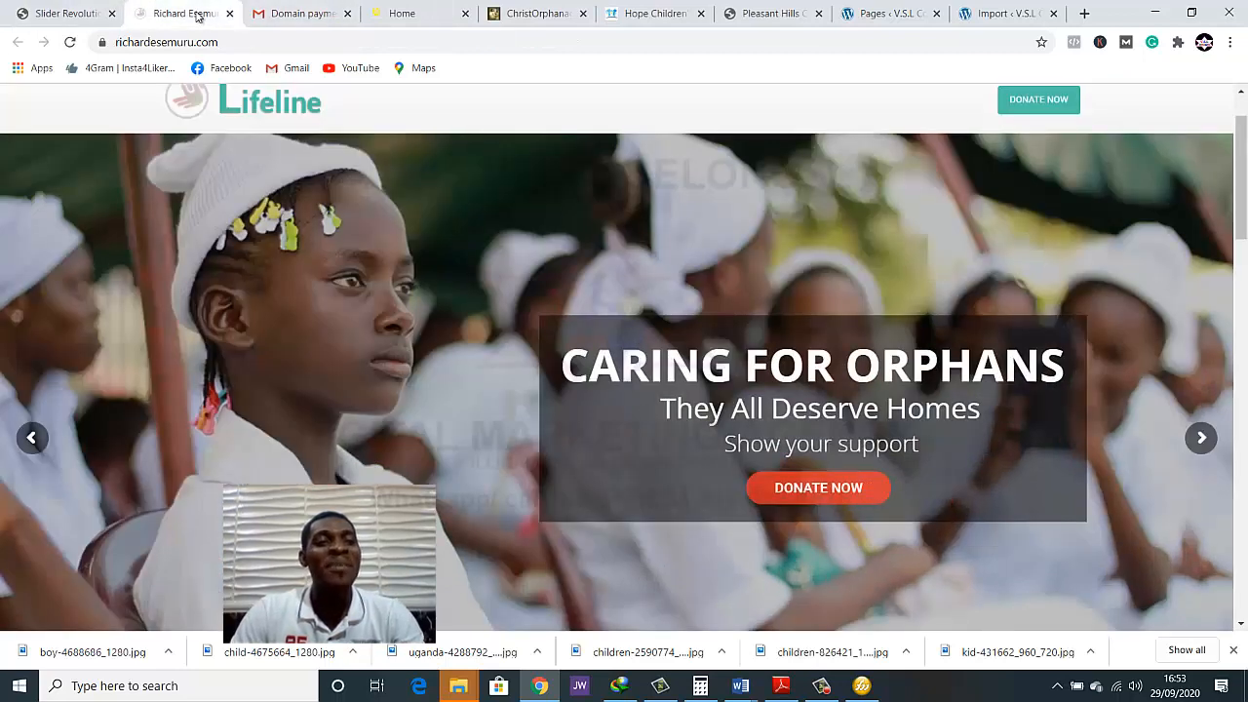
click(70, 43)
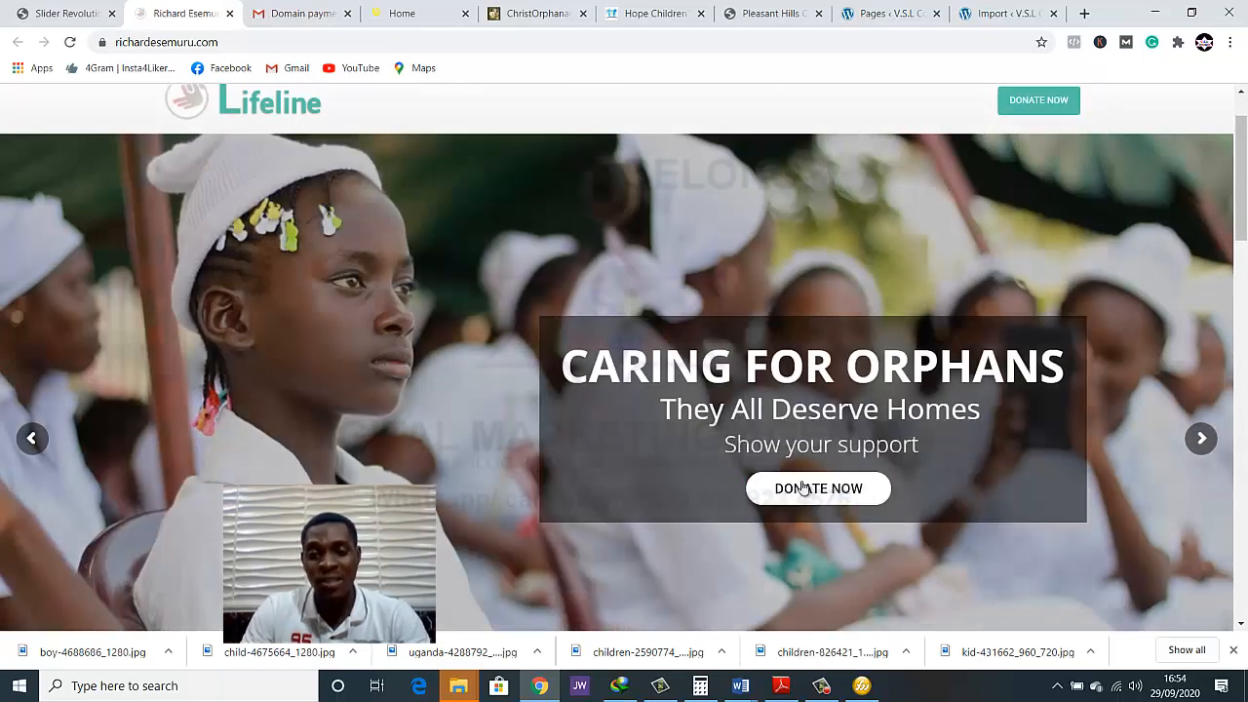
click(1192, 12)
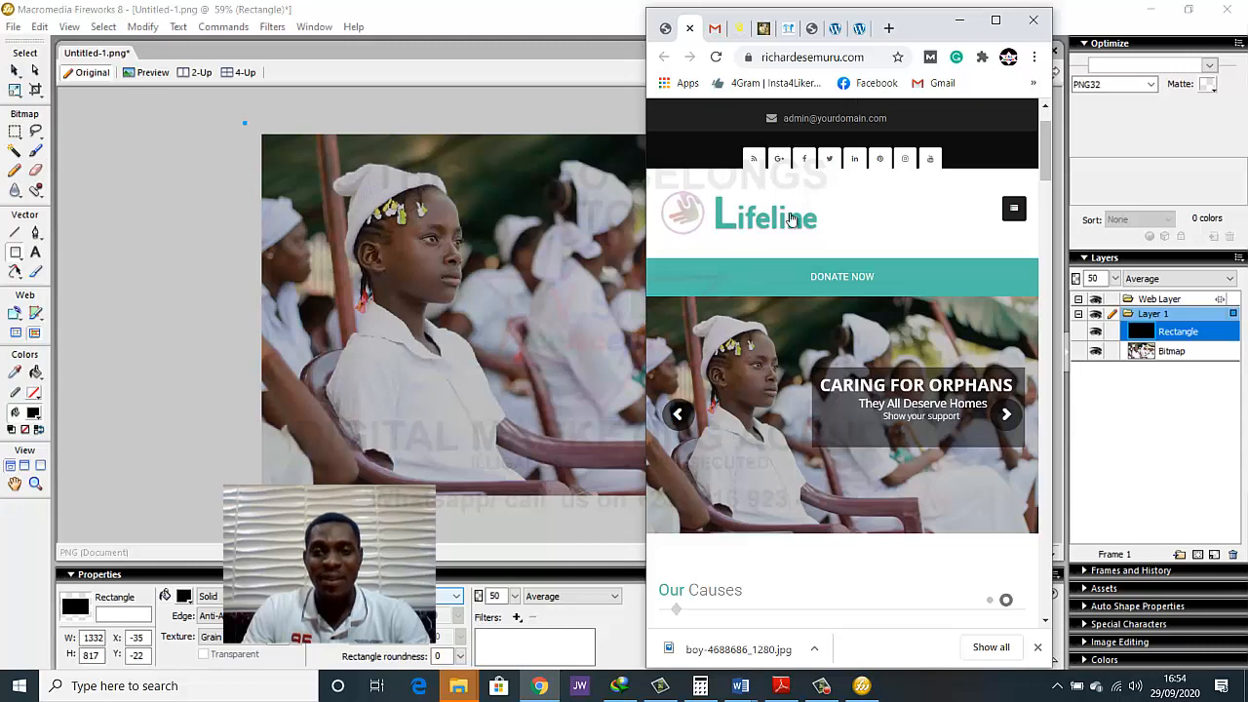
click(994, 20)
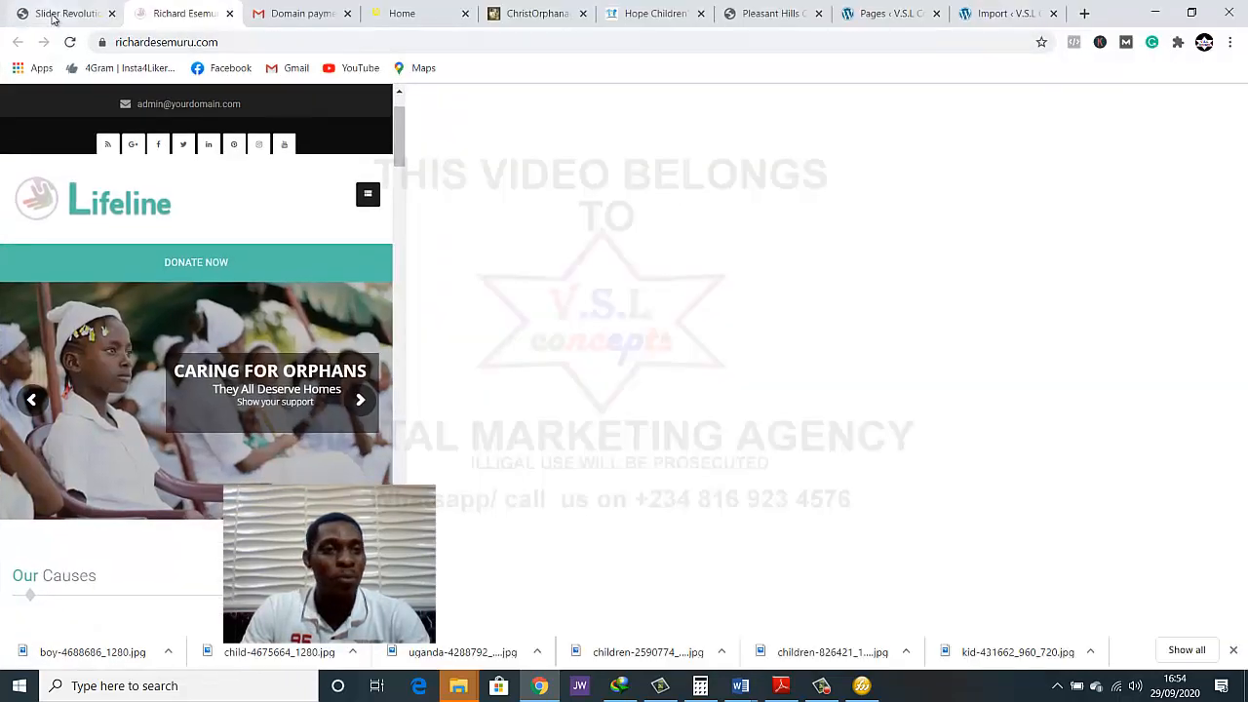
In the slide editor, shift the small DONATE NOW button slightly left and up, and save the slide
click(54, 12)
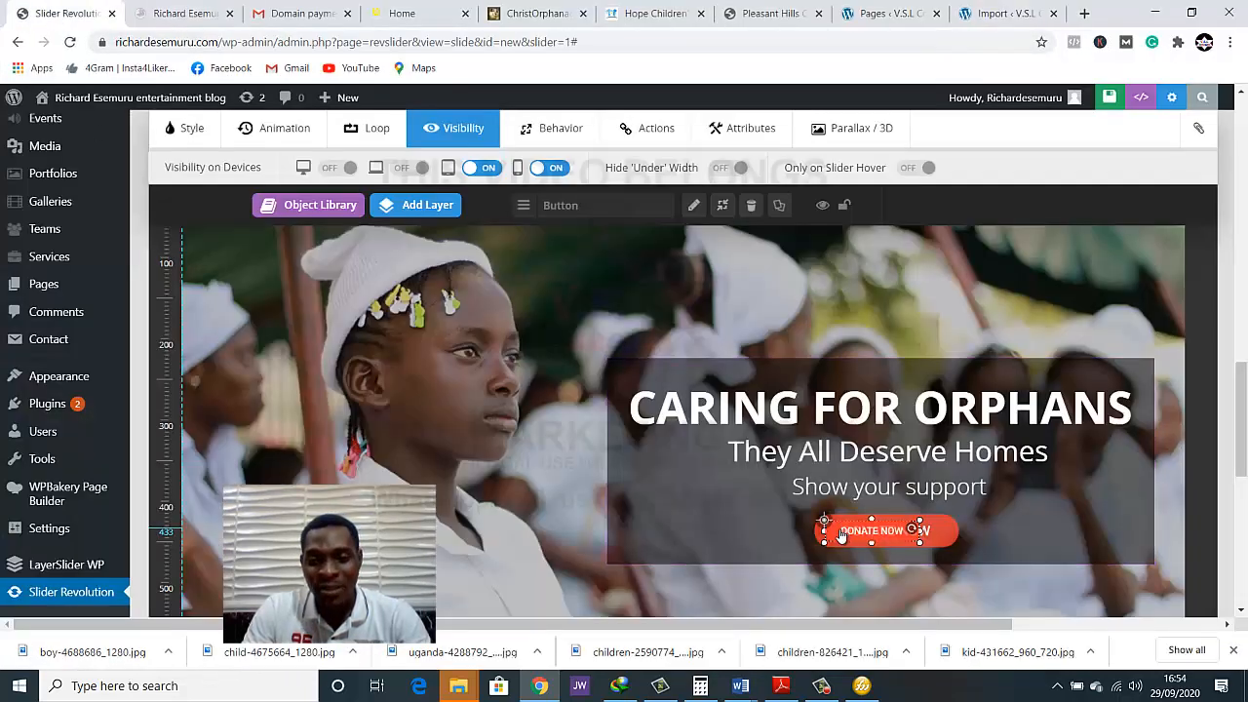
drag(842, 535, 821, 529)
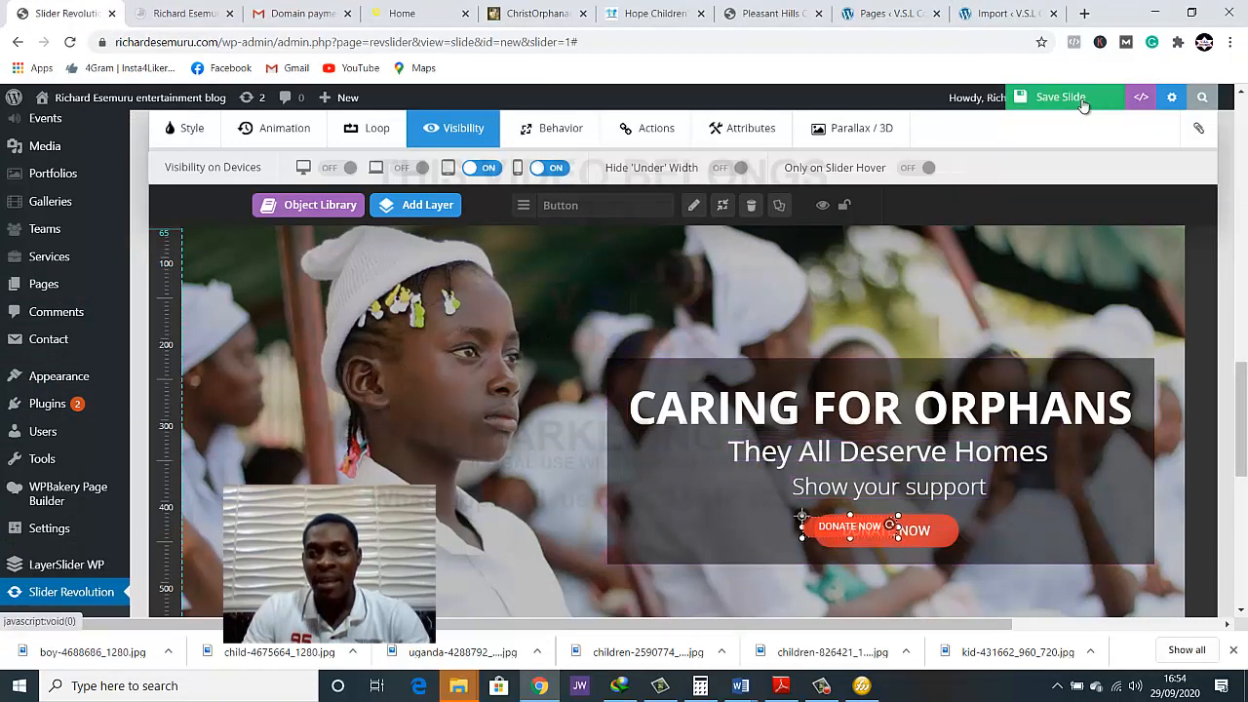
click(1061, 98)
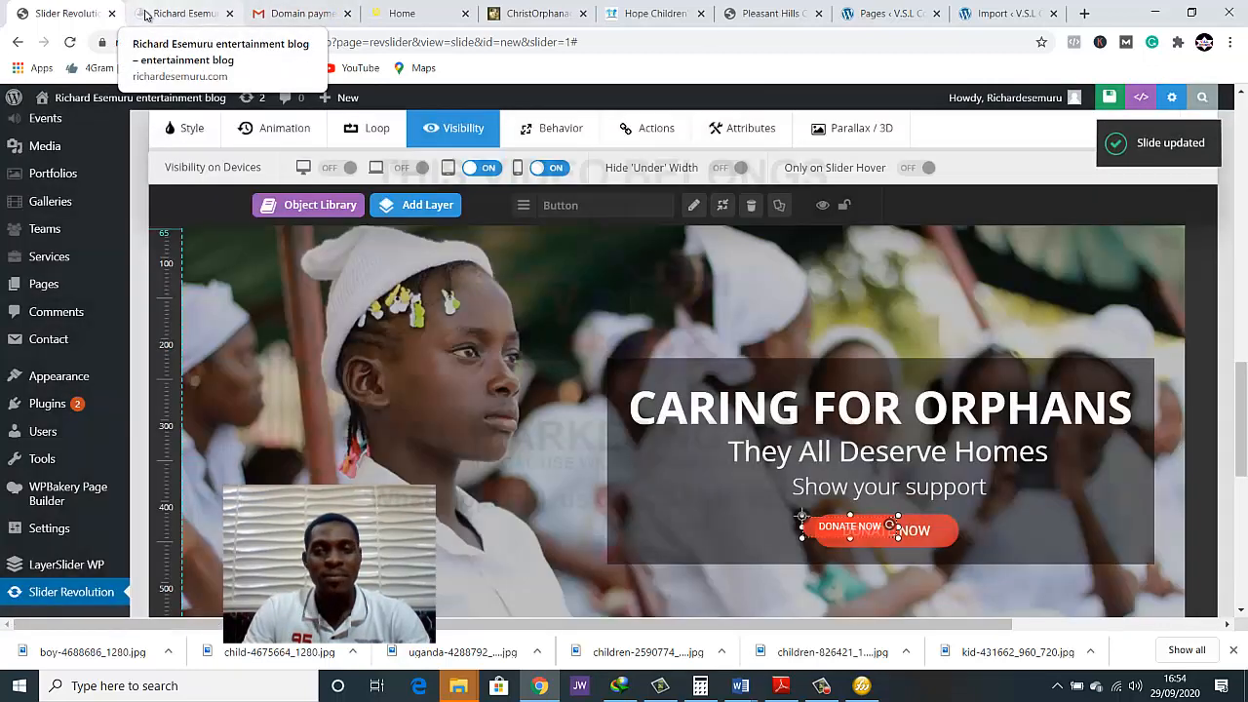
Reload the live home page and inspect the repositioned donate button in a narrow window and at full size
click(144, 13)
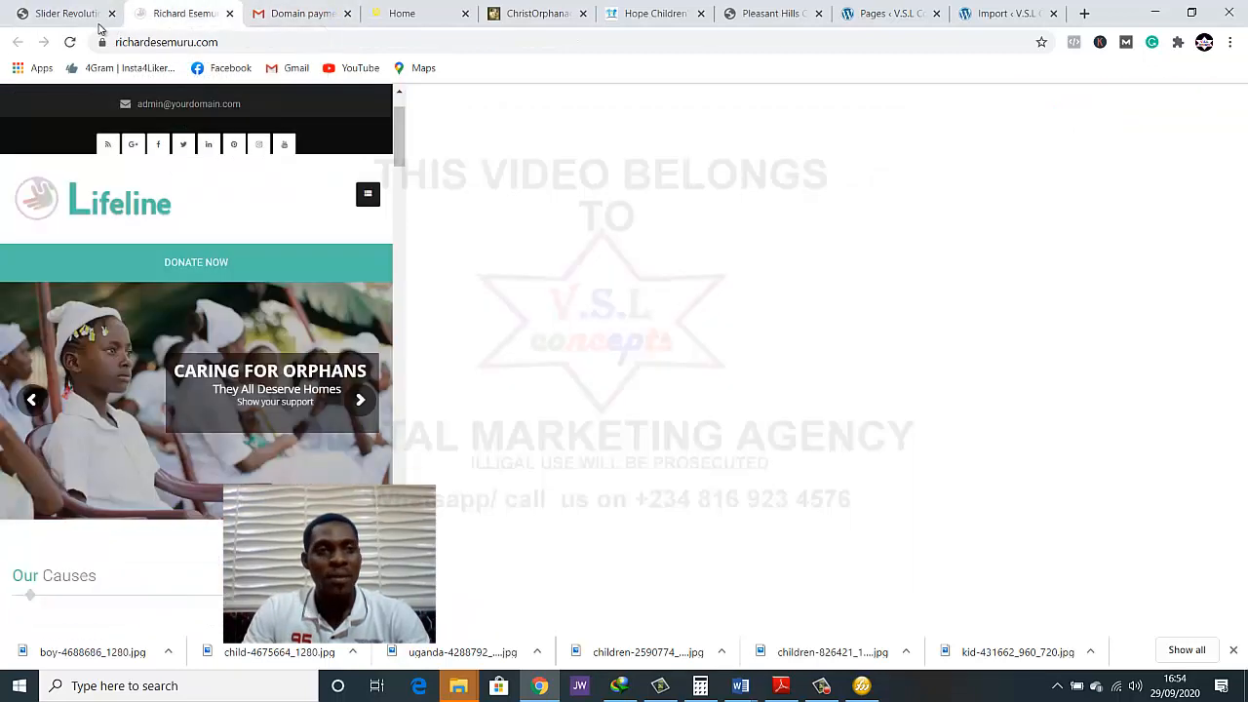
click(70, 42)
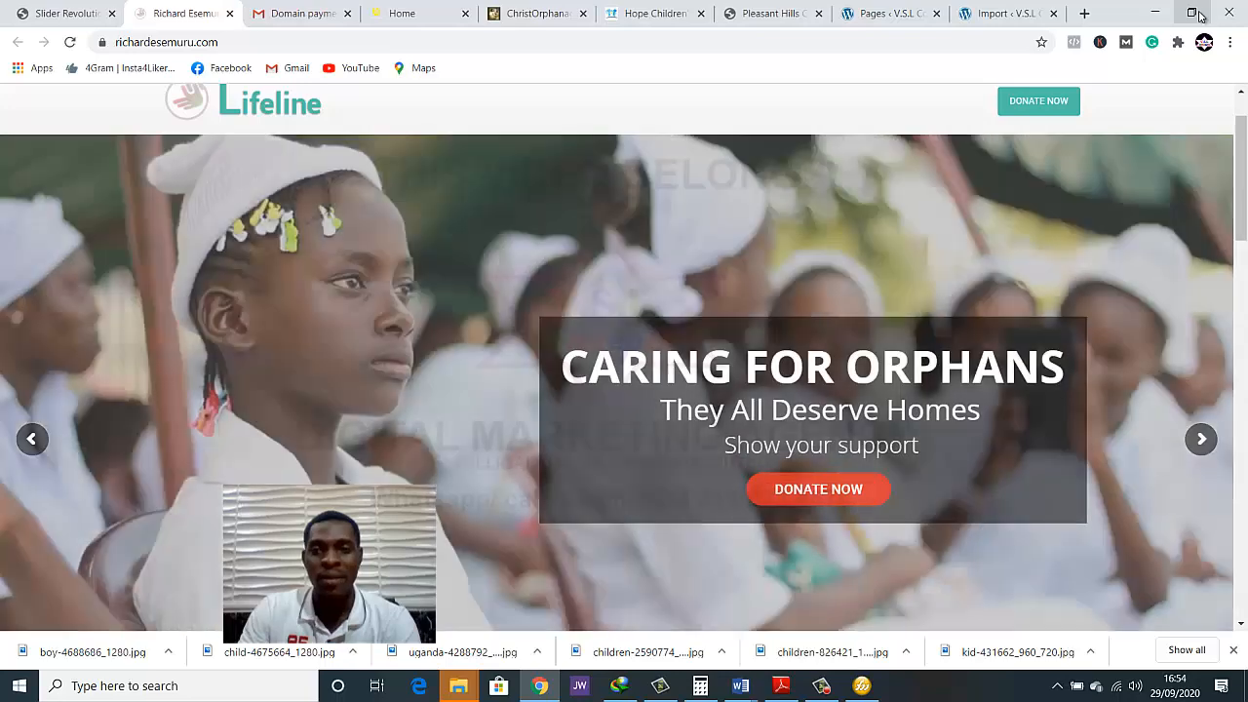
click(1199, 13)
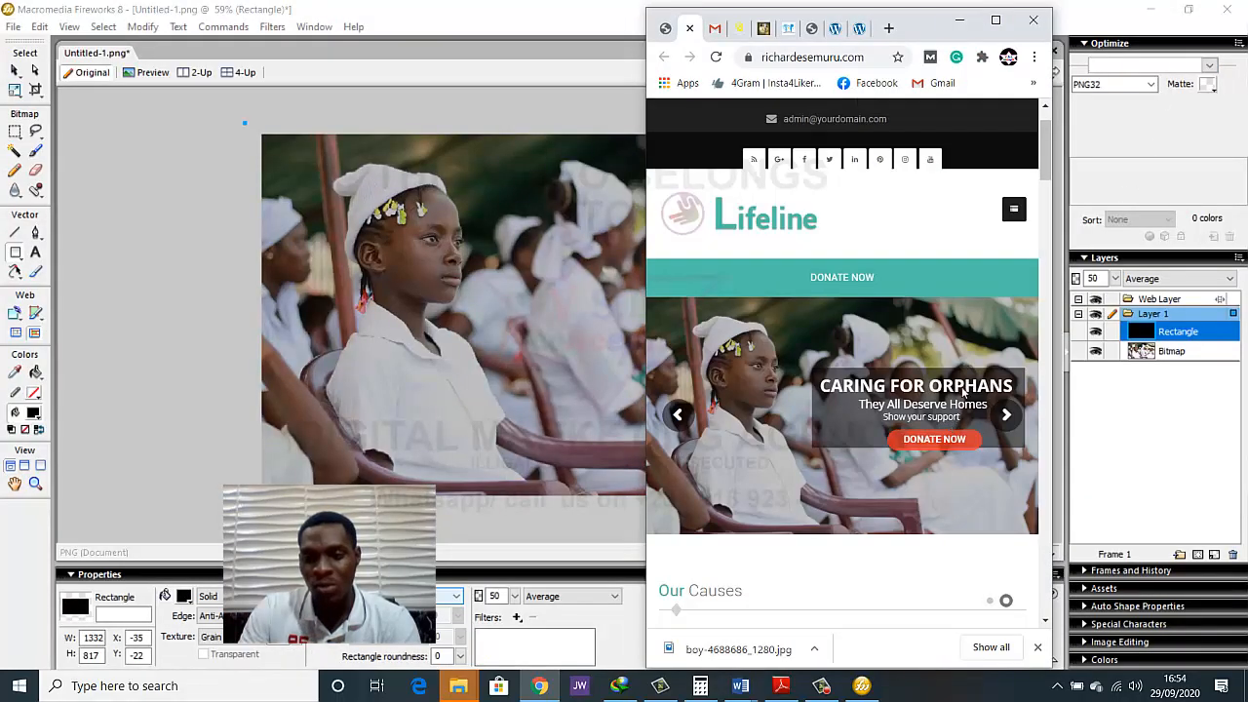
click(1002, 27)
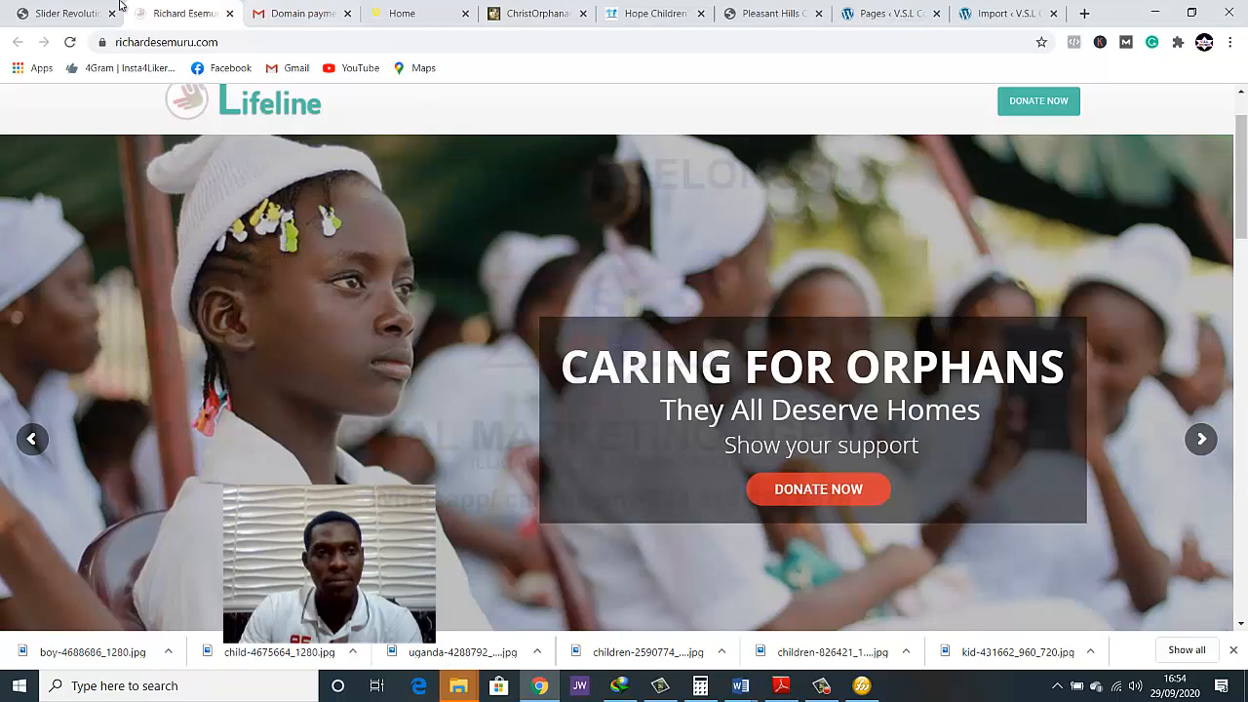
Nudge the small DONATE NOW button up, extend the dark overlay's lower edge slightly downward, and save the slide
click(45, 14)
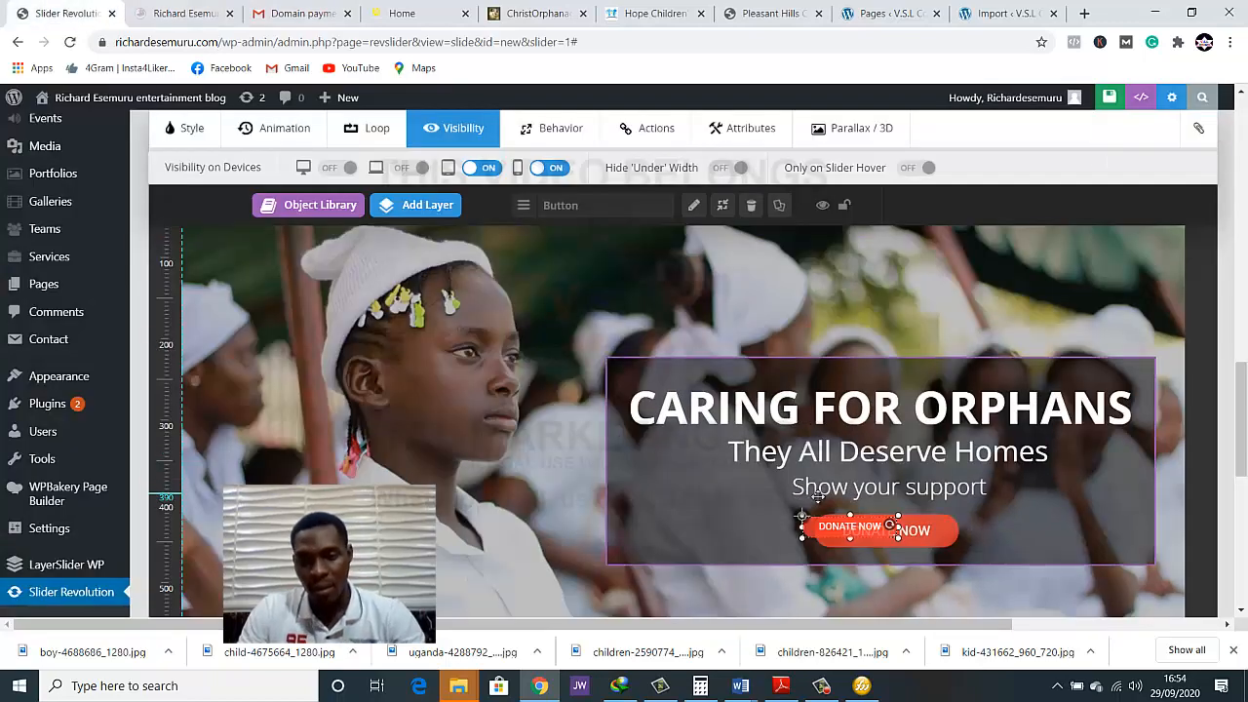
drag(832, 524, 832, 517)
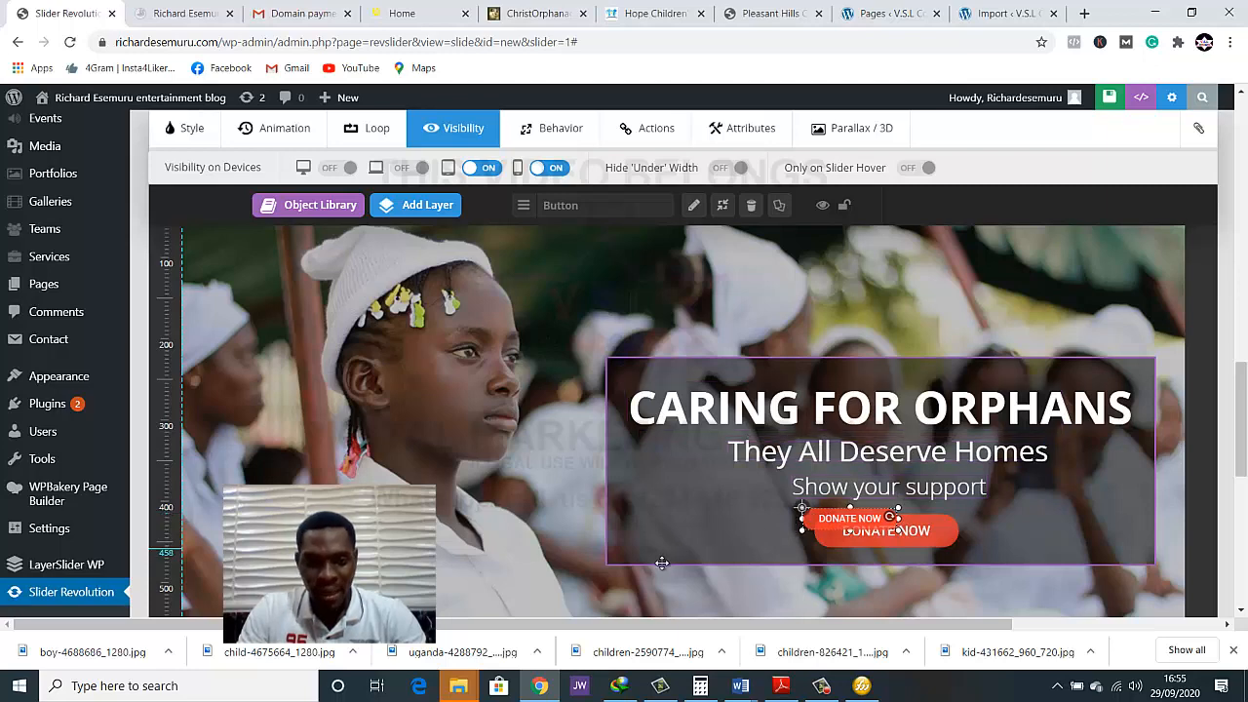
click(601, 563)
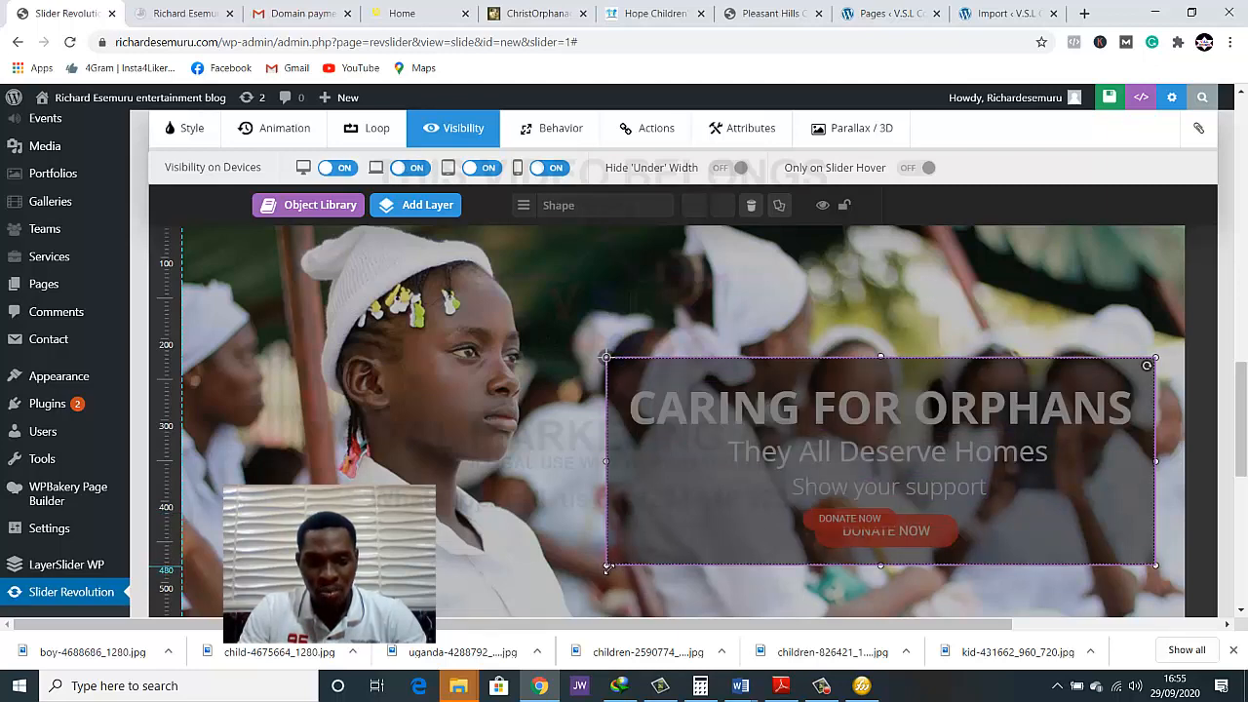
drag(606, 566, 605, 580)
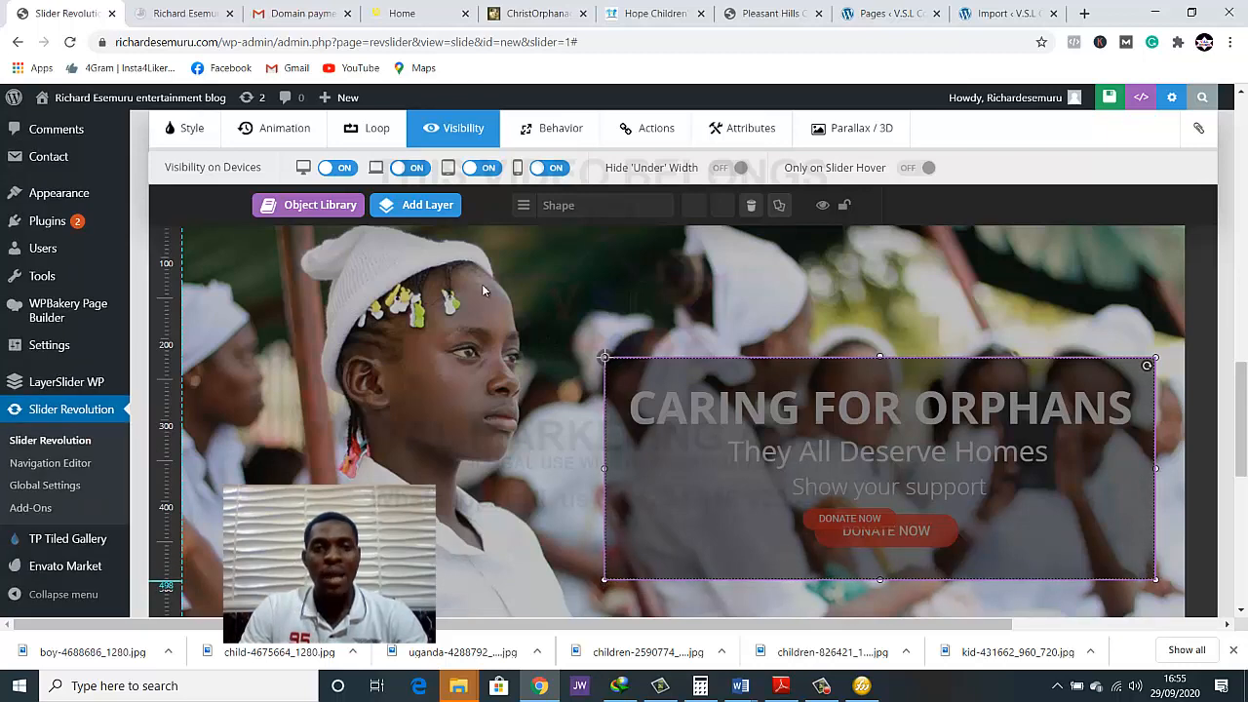
click(1089, 101)
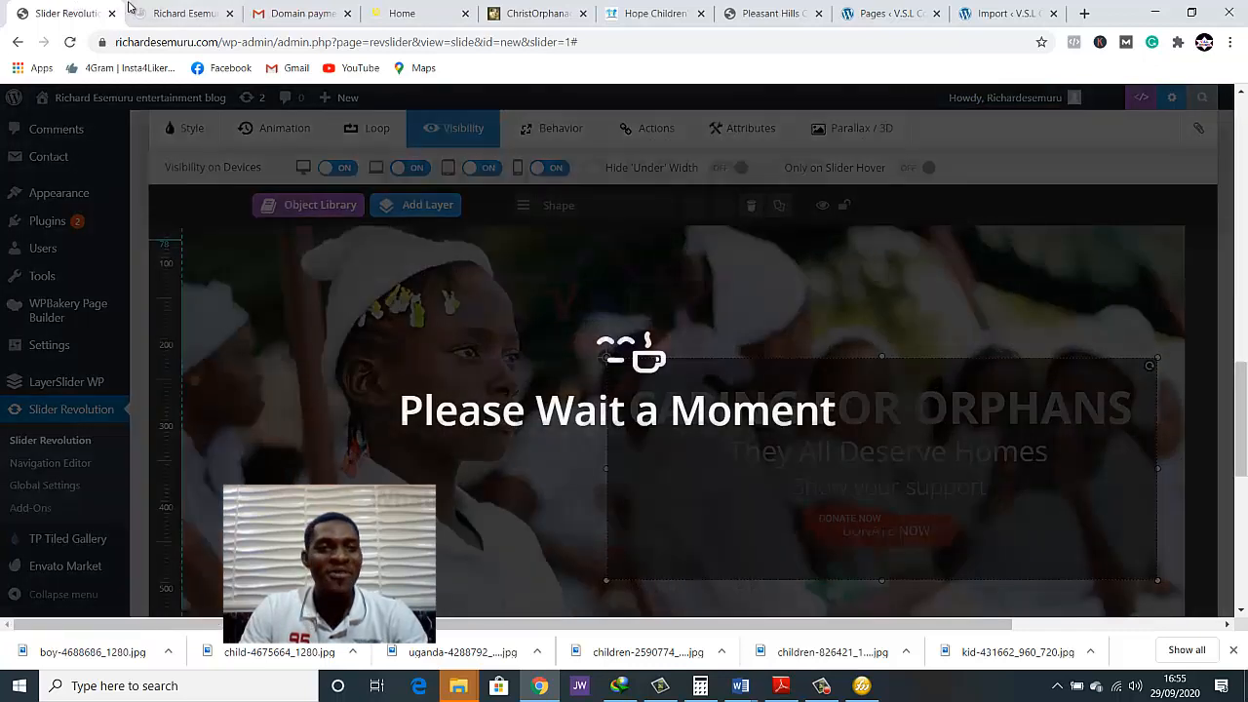
Reload the live home page and check the taller overlay and the donate button in full-size and narrow windows
click(156, 8)
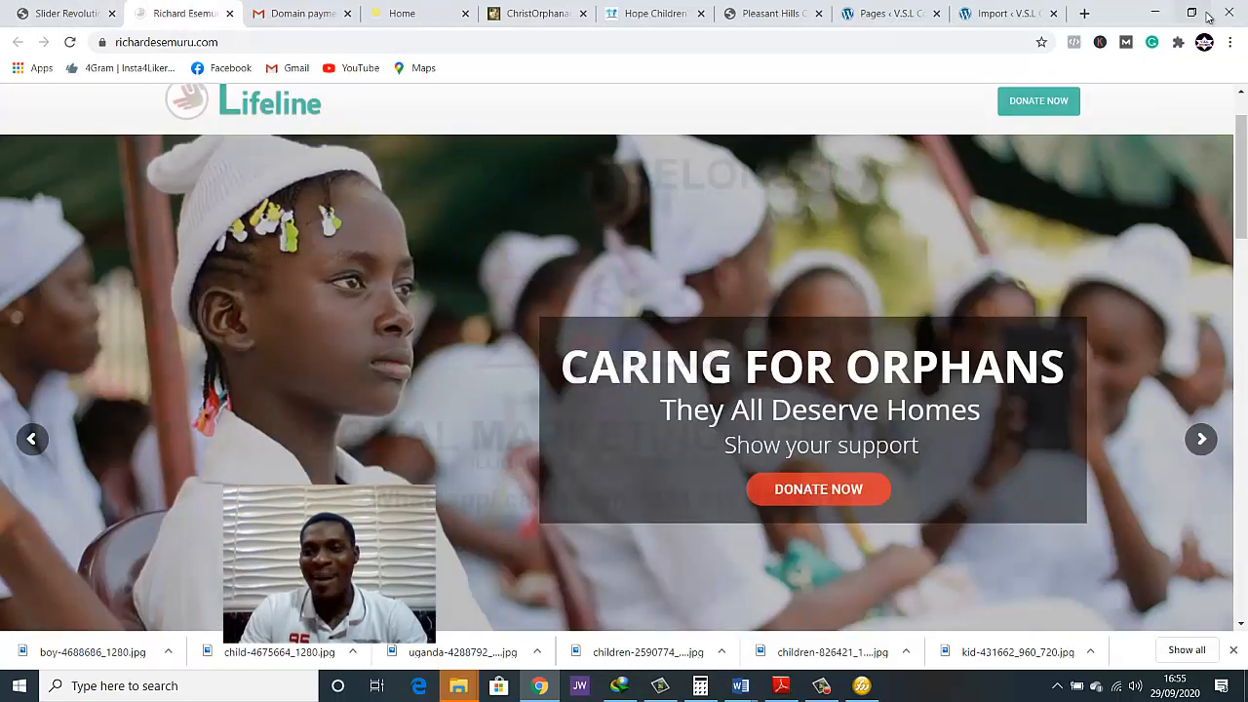
click(71, 41)
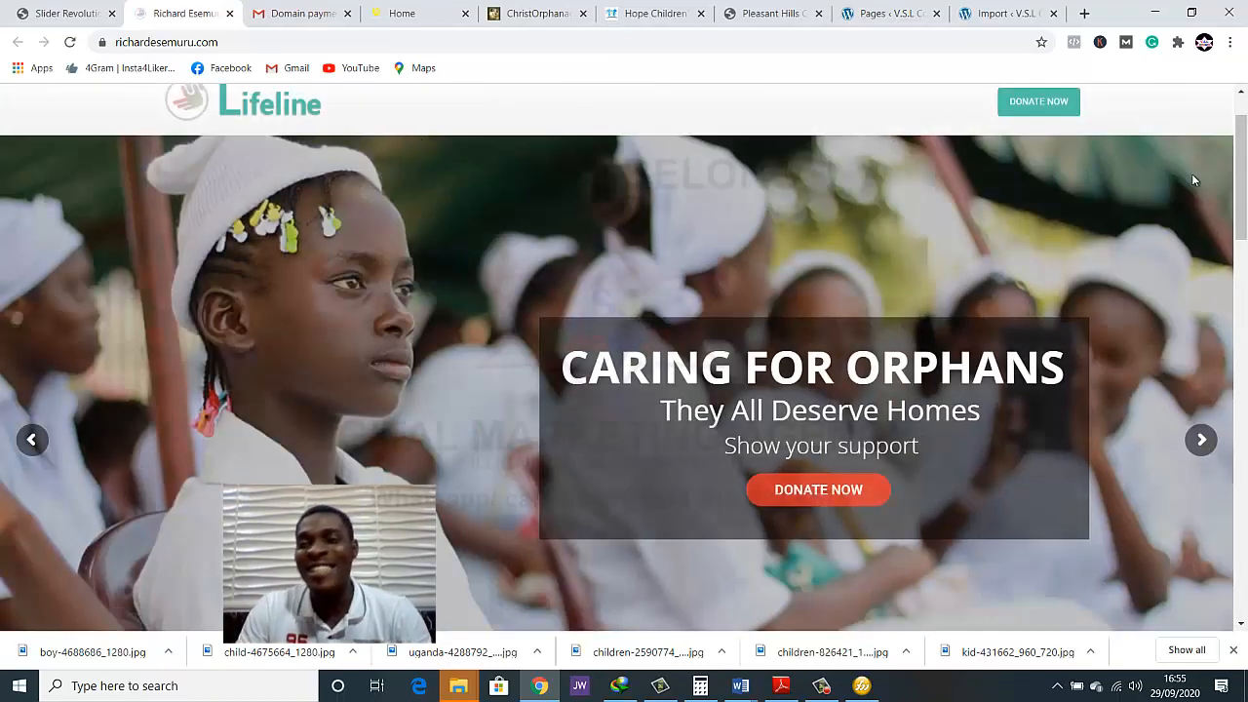
click(1191, 12)
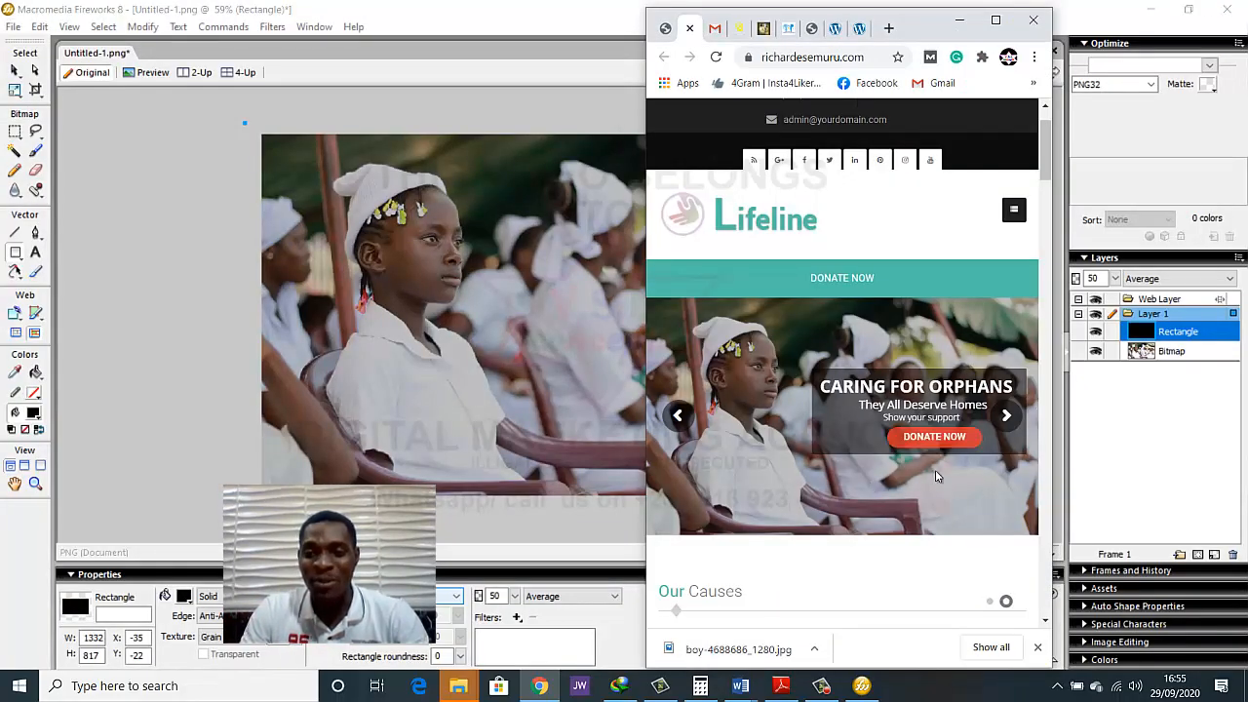
click(995, 20)
In the slide editor, move the small DONATE NOW button slightly left within the overlay and save the slide
click(44, 15)
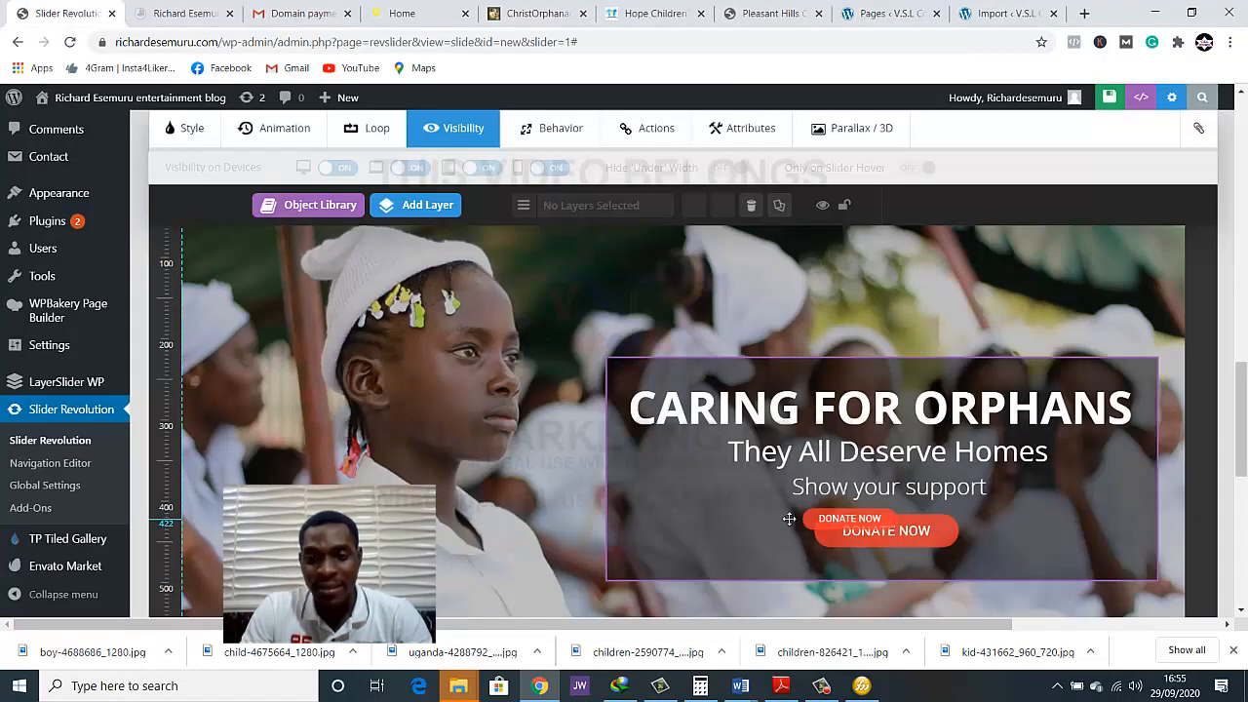
drag(822, 525, 813, 524)
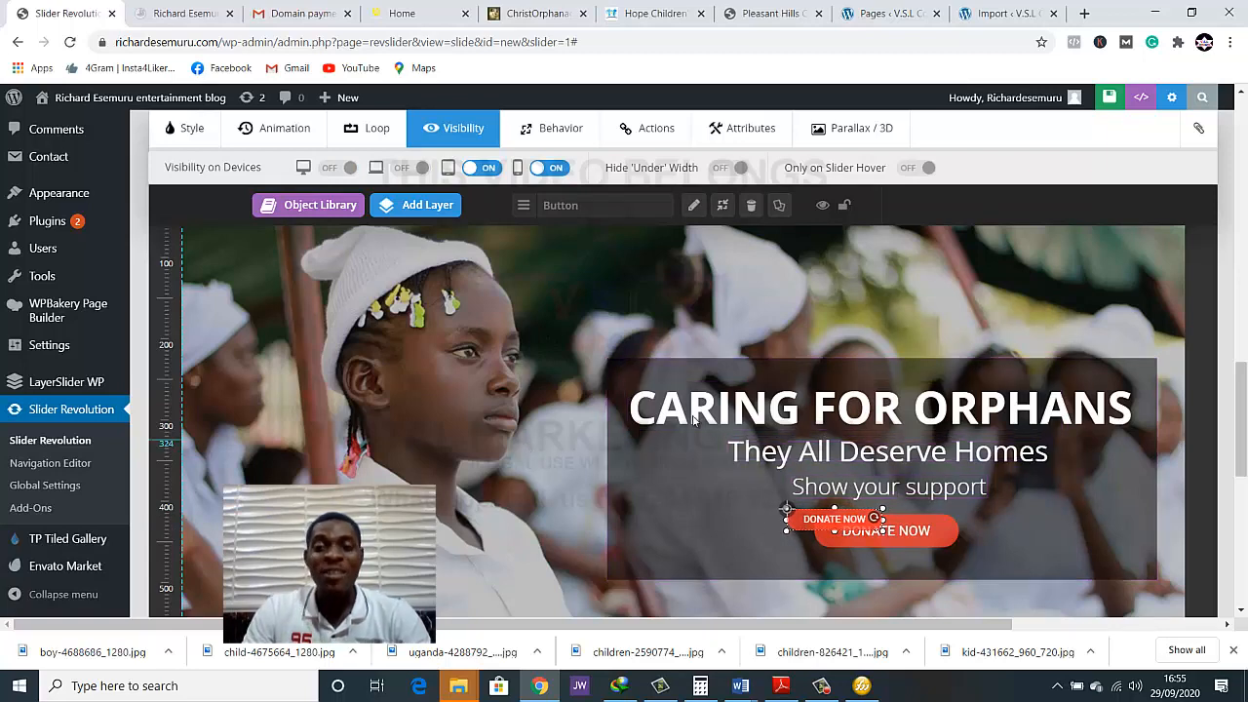
click(885, 511)
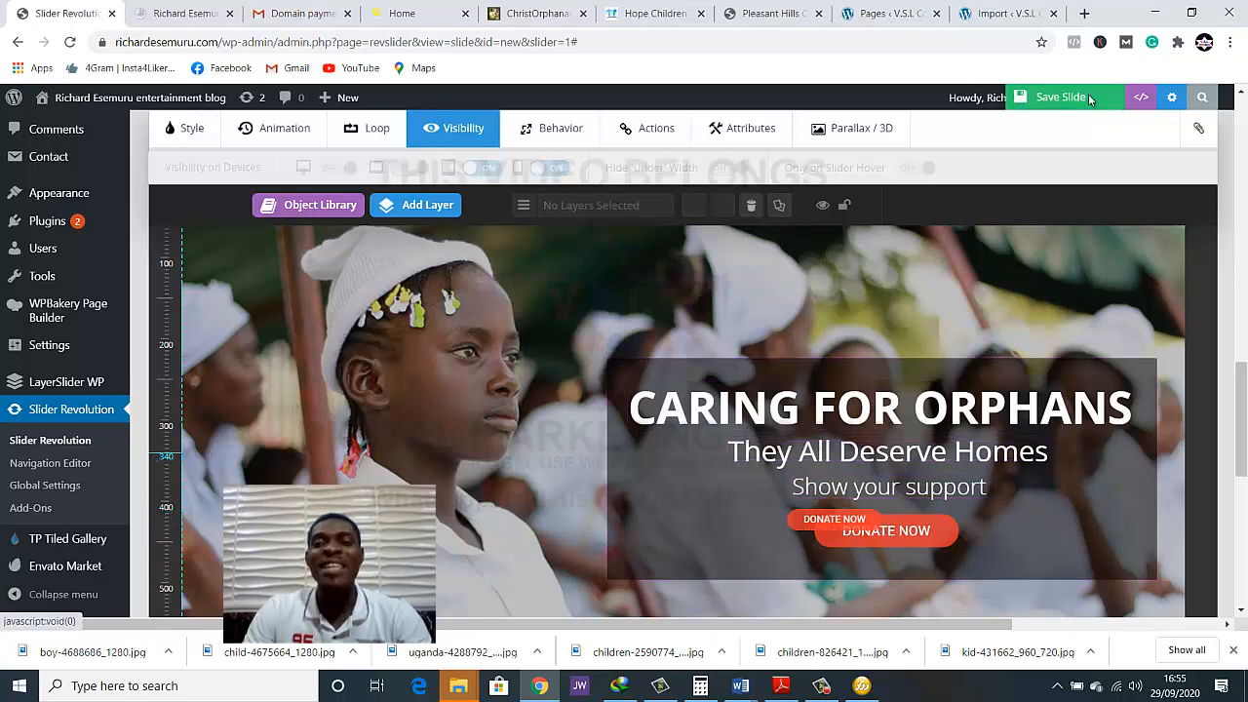
click(1063, 98)
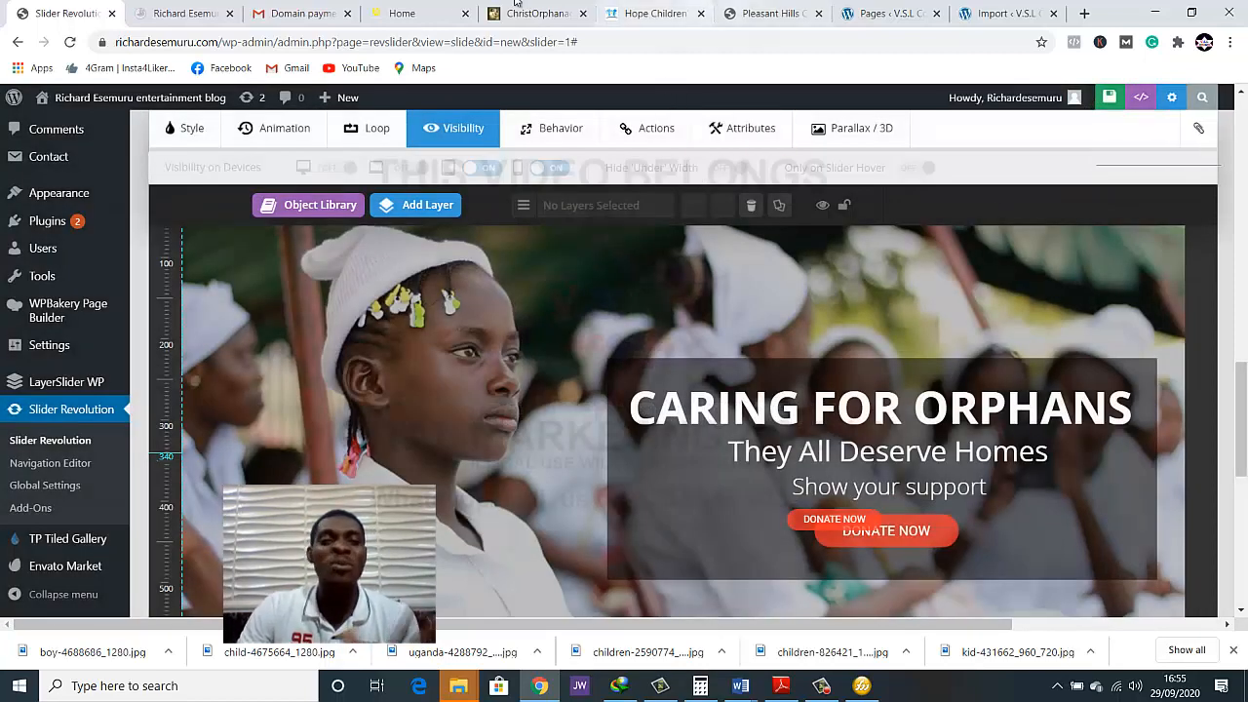
Reload the live home page and check the small donate button's placement under the text in a narrow window
click(180, 14)
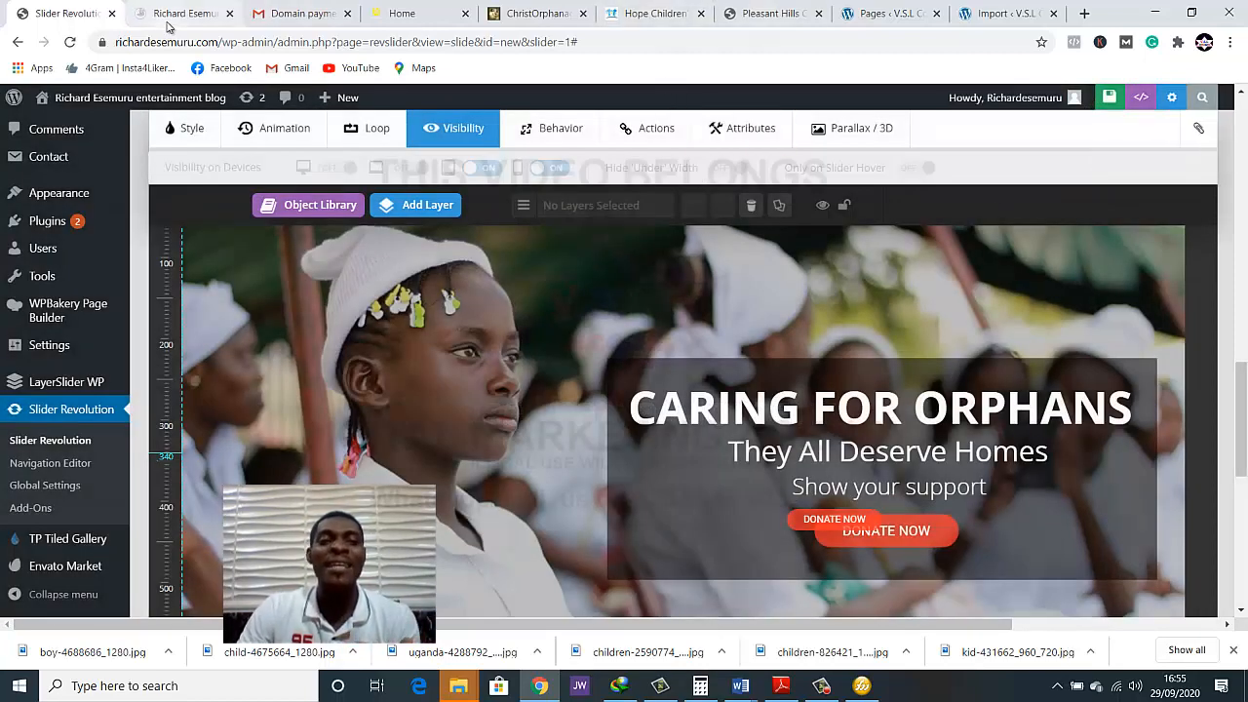
click(71, 44)
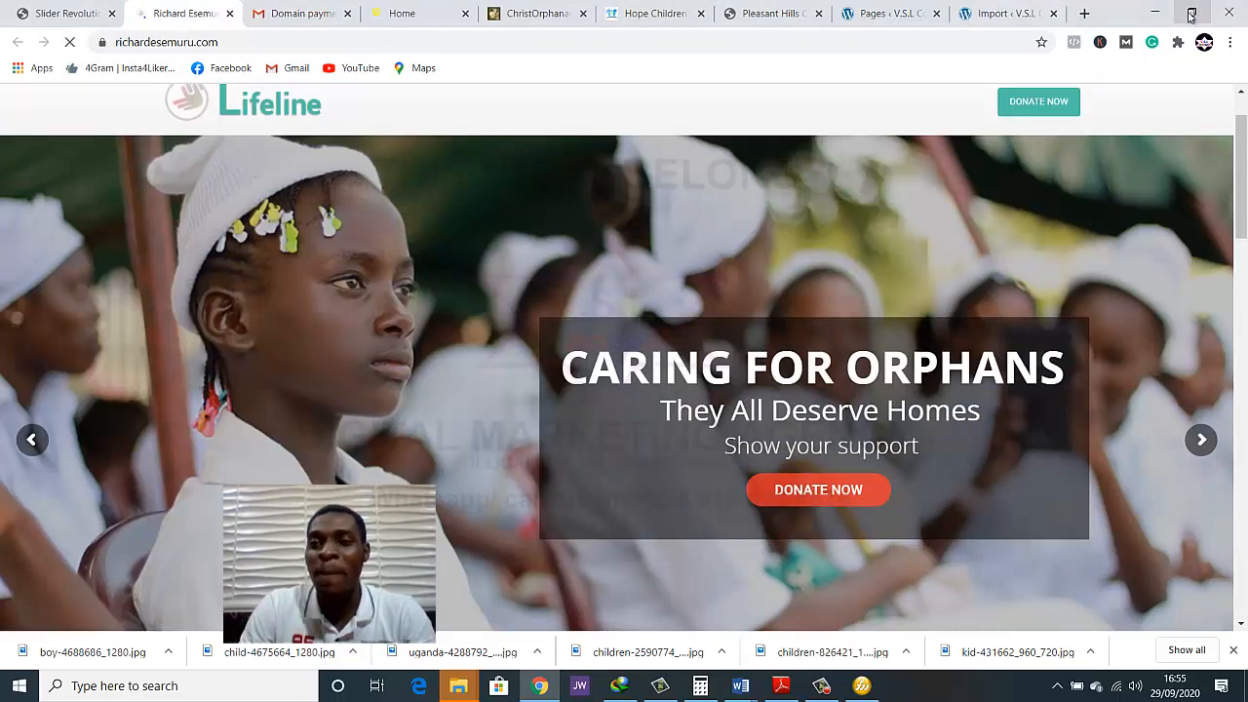
click(1191, 12)
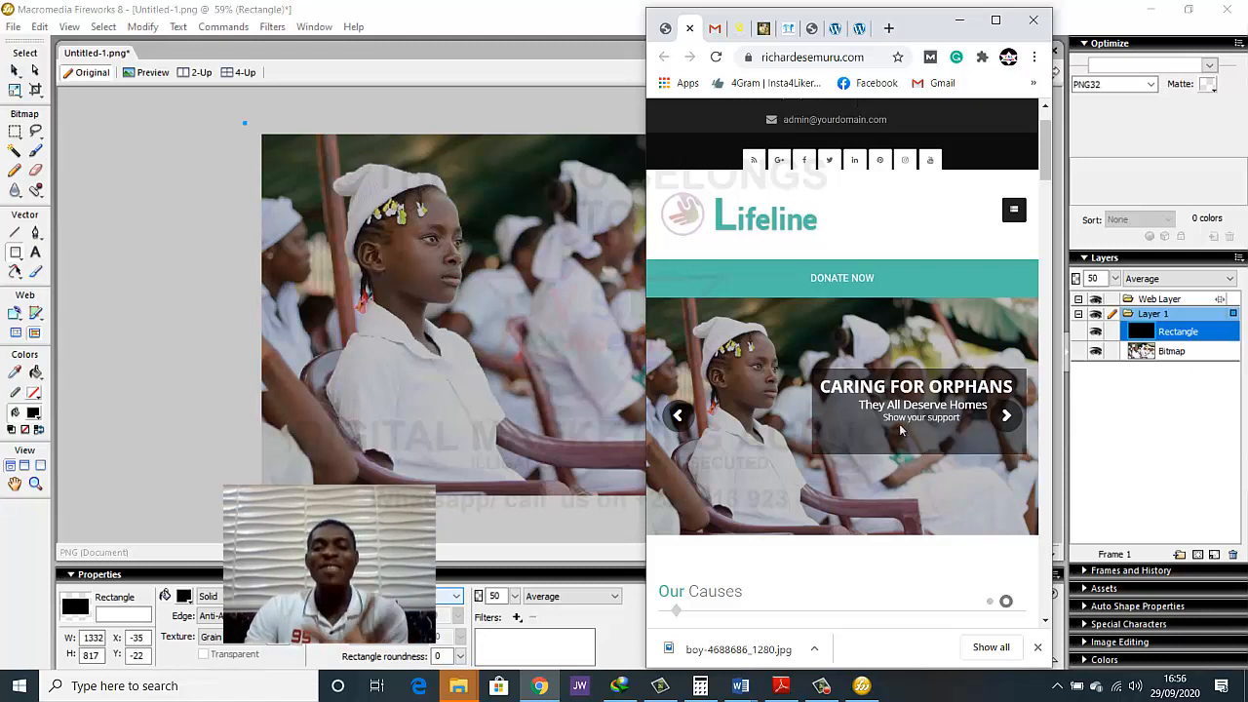
click(995, 19)
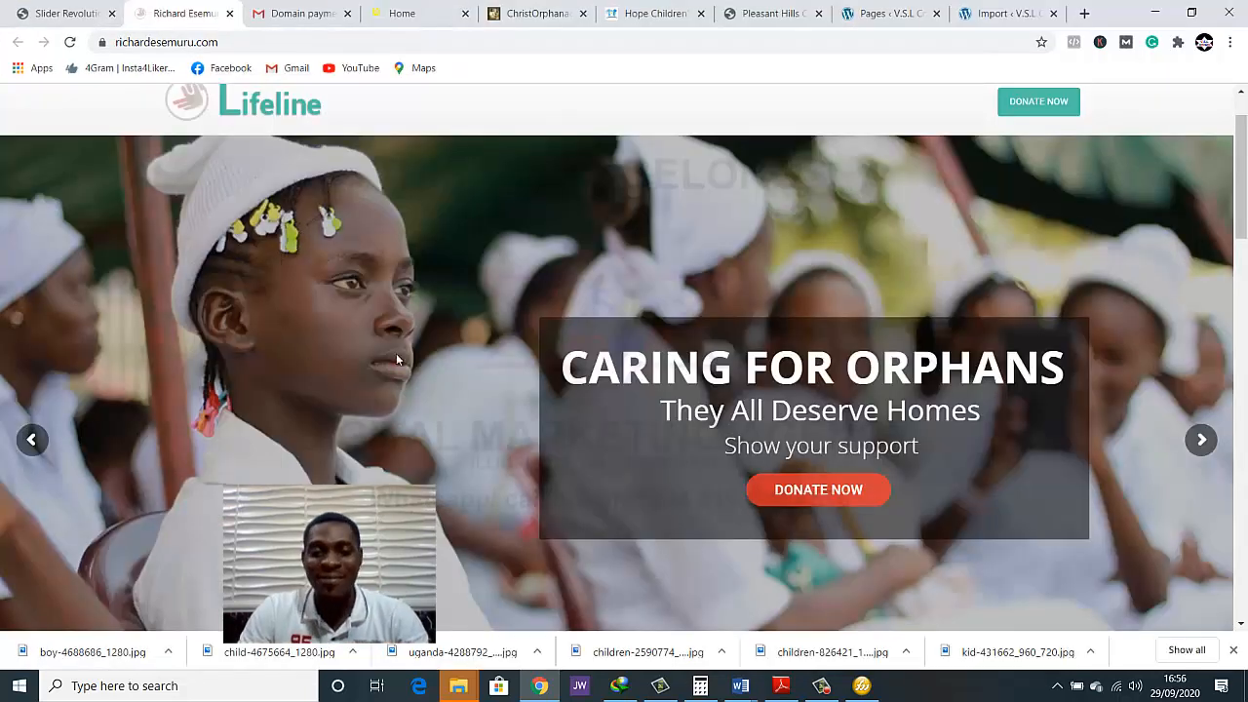
Move the small DONATE NOW button a little further left in the slide editor and save the slide again
click(82, 17)
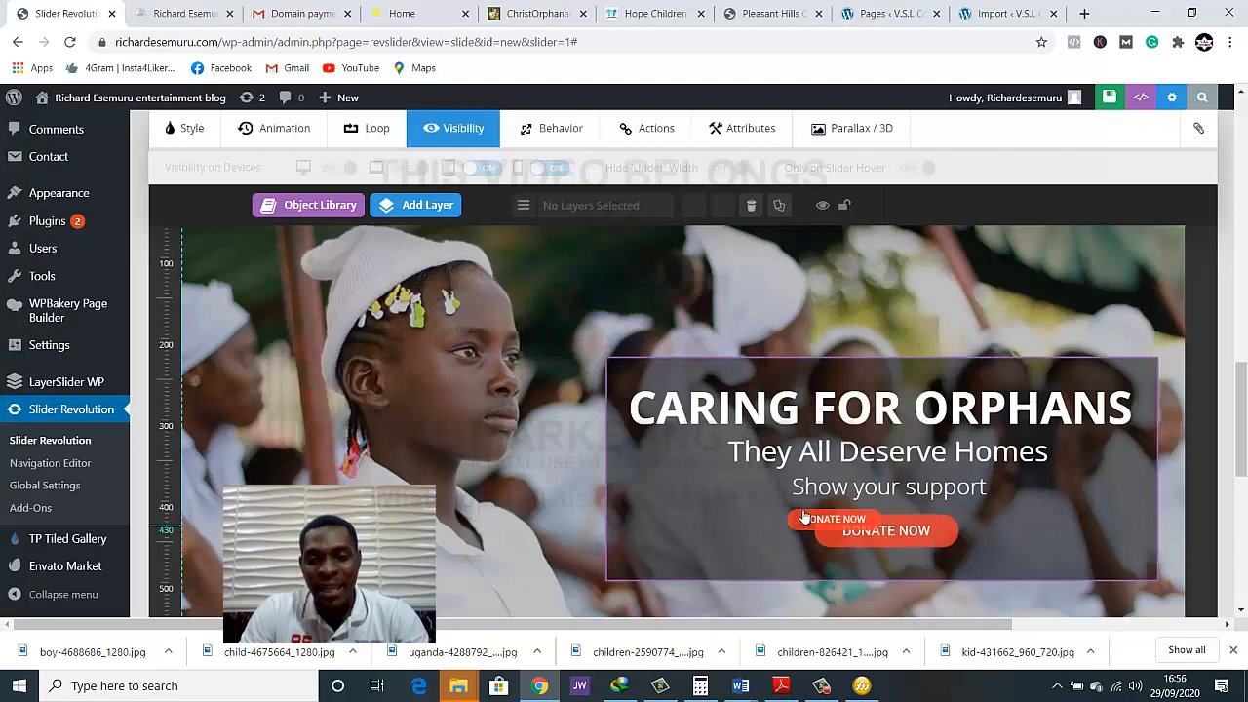
click(807, 523)
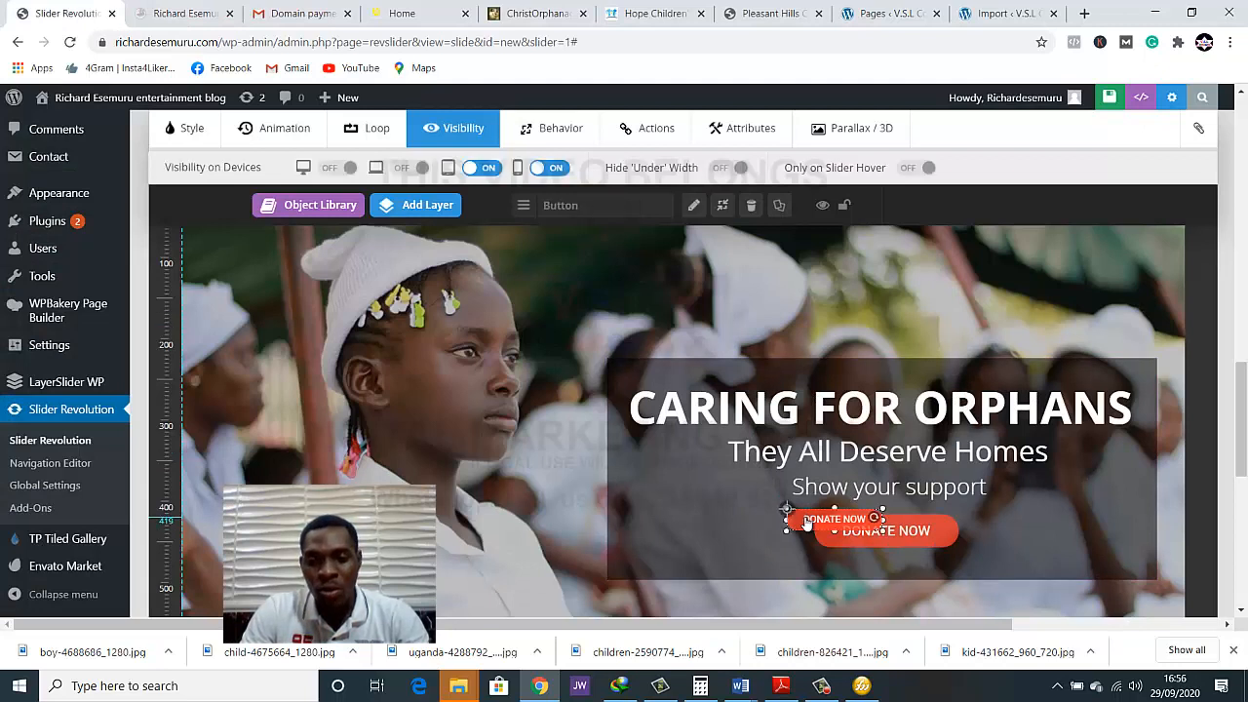
drag(807, 523, 797, 522)
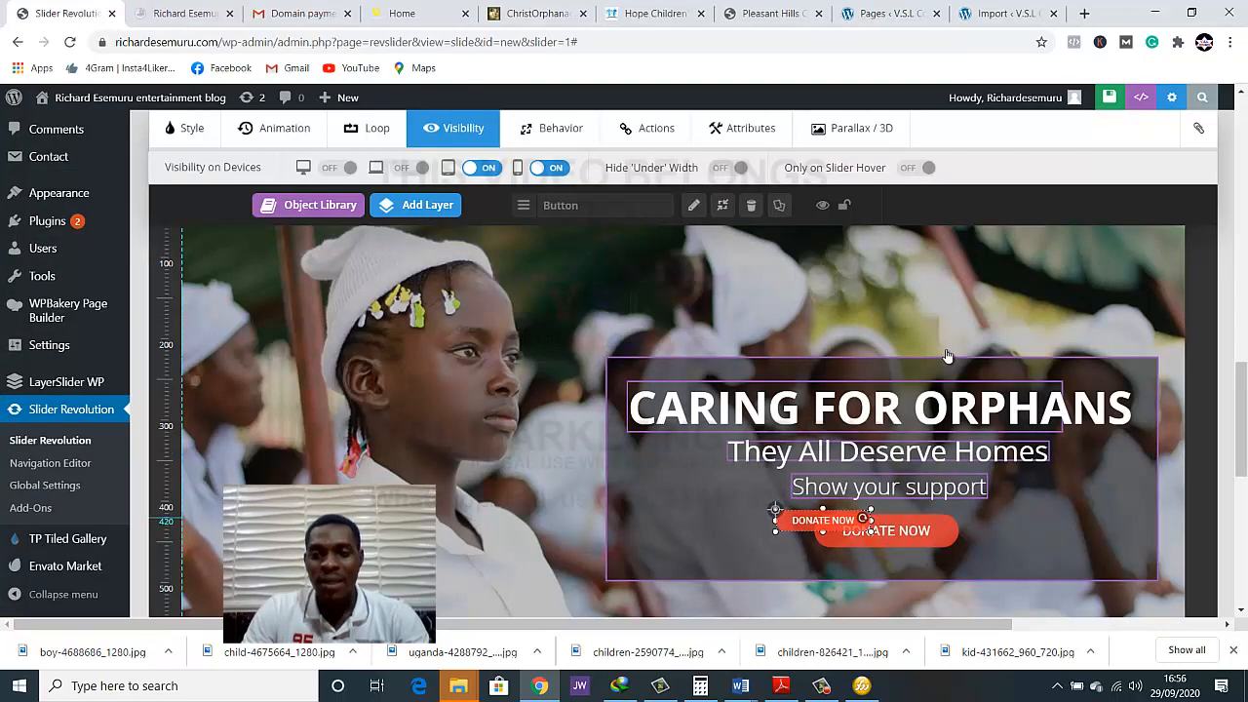
click(1099, 94)
Reload the live home page and review the donate button's new placement in a narrow window
click(161, 12)
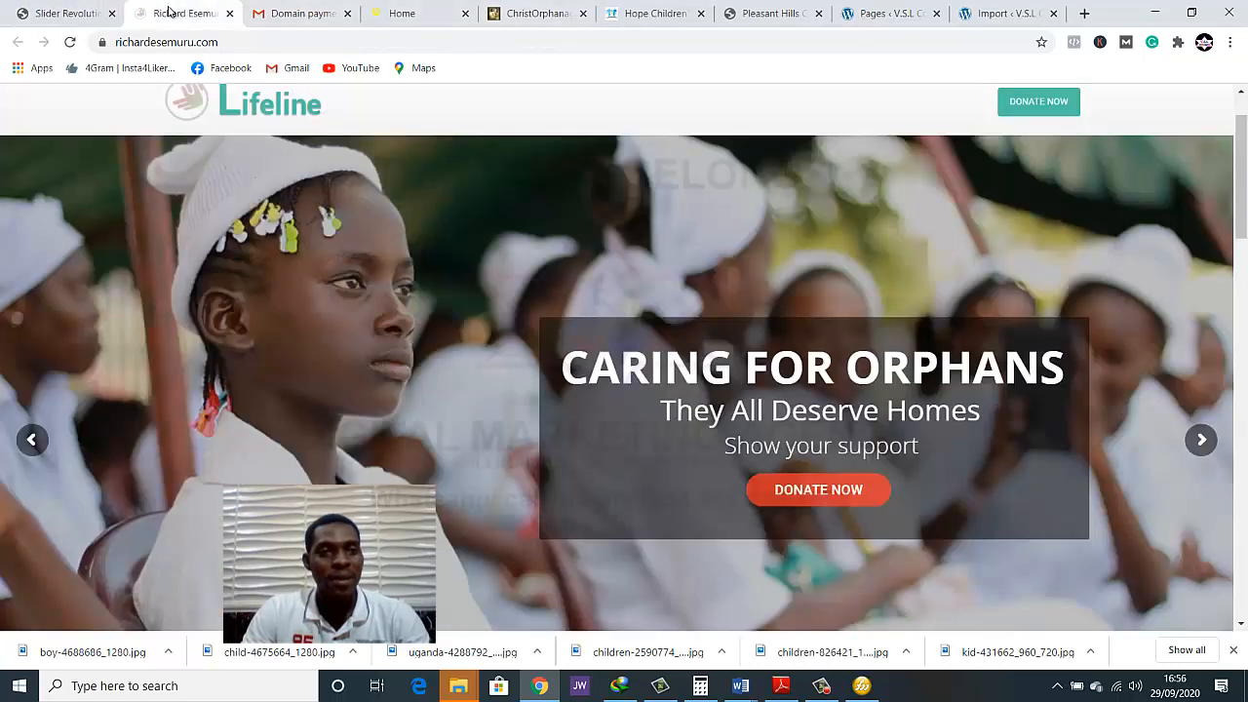
click(68, 13)
click(161, 13)
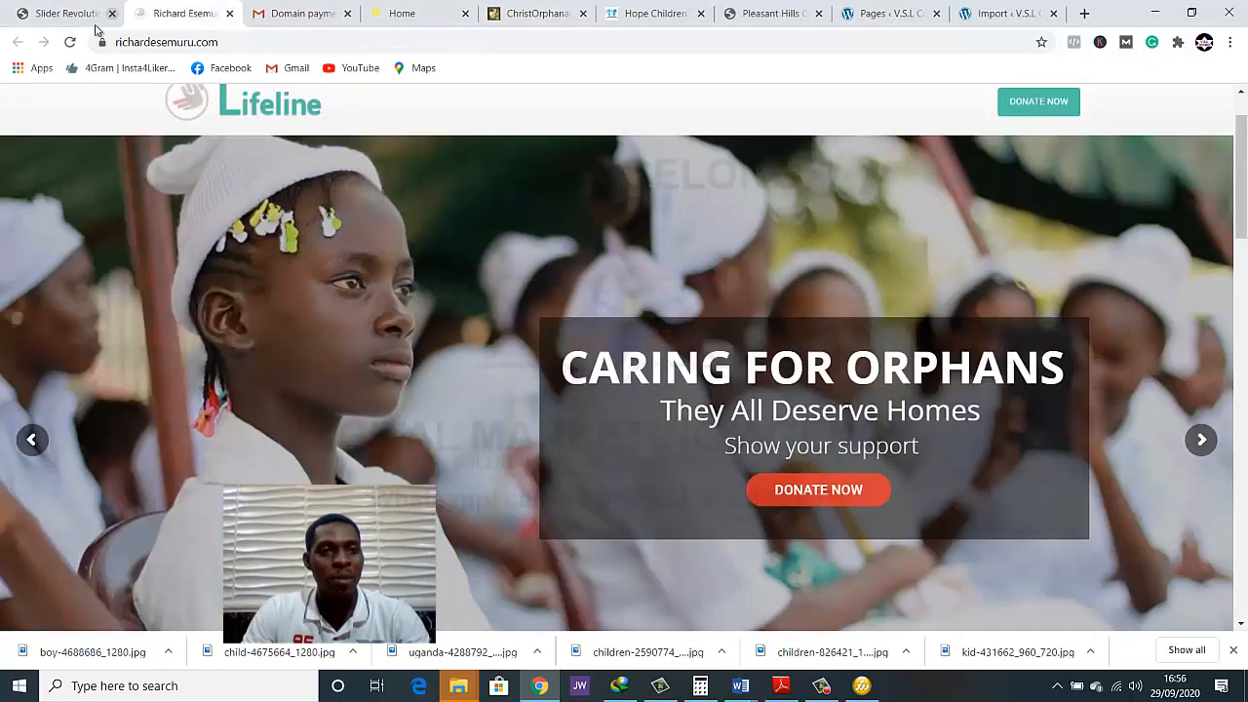
click(71, 42)
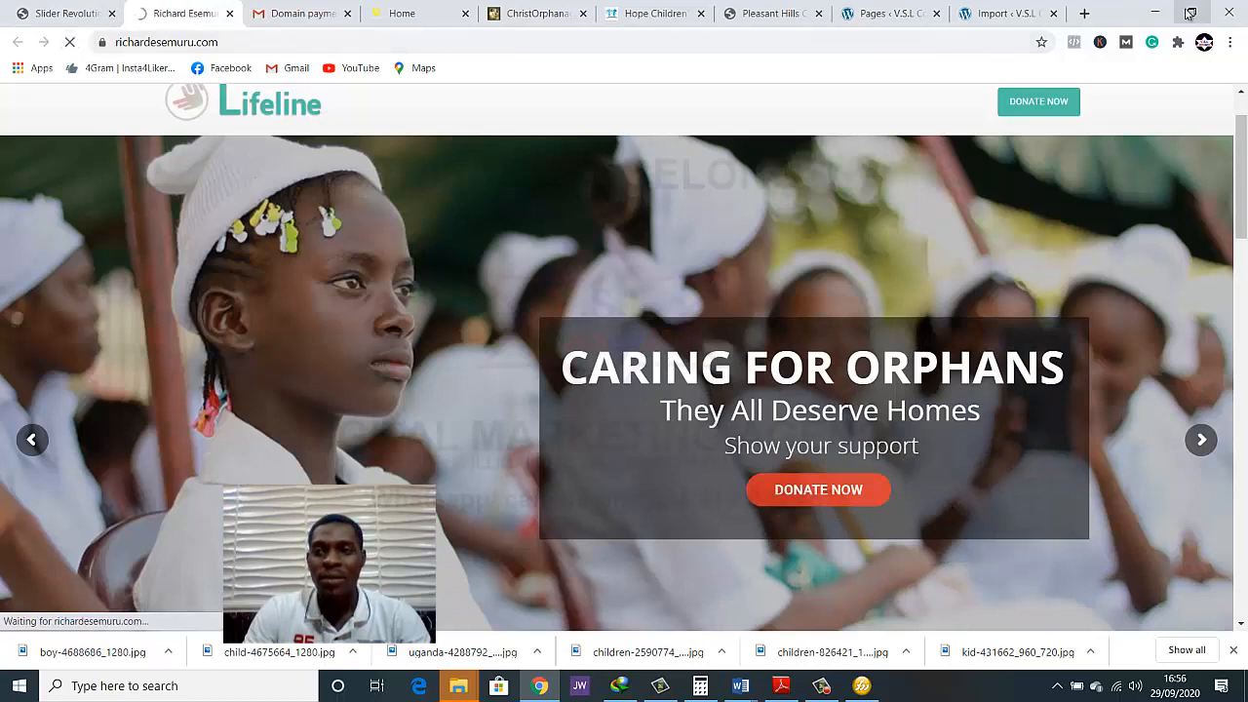
click(1191, 11)
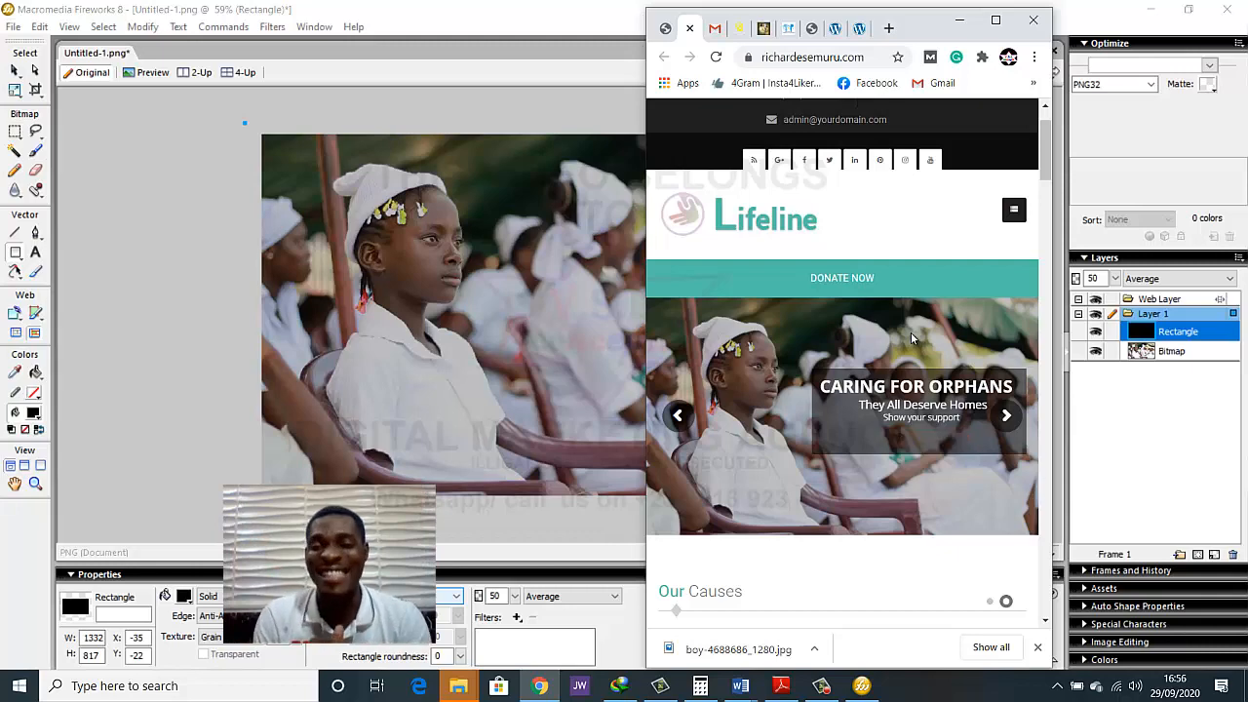
click(996, 20)
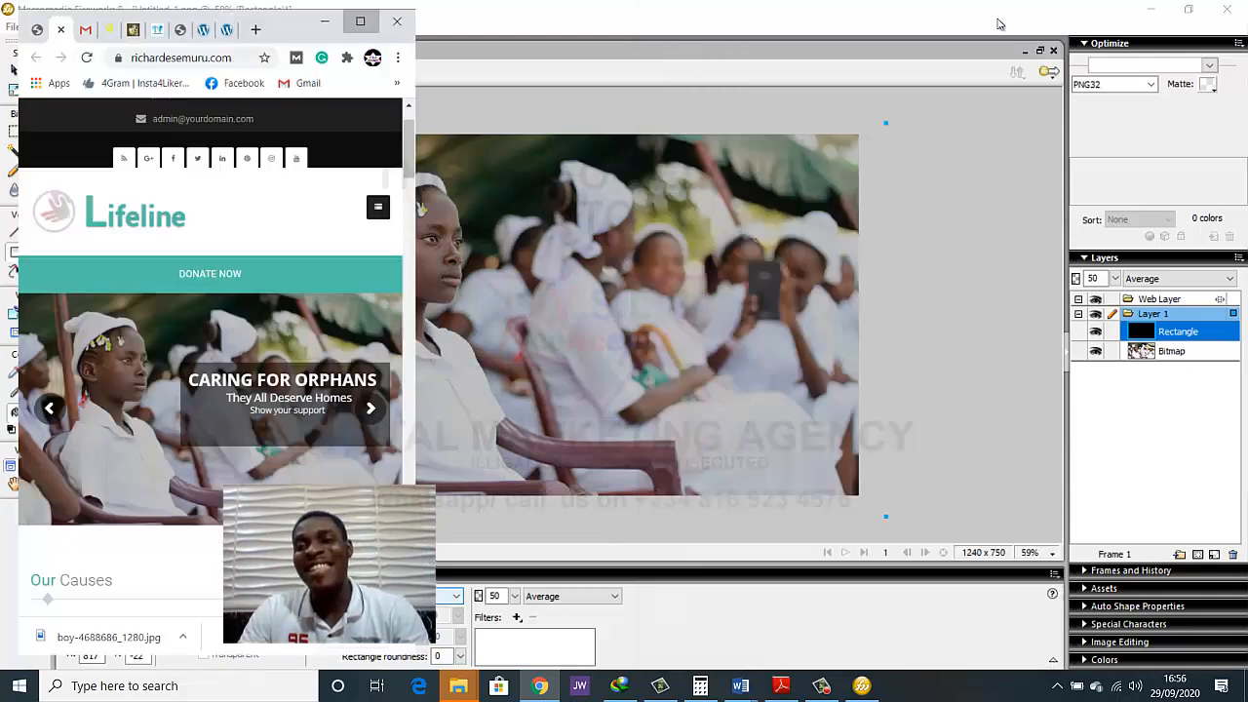